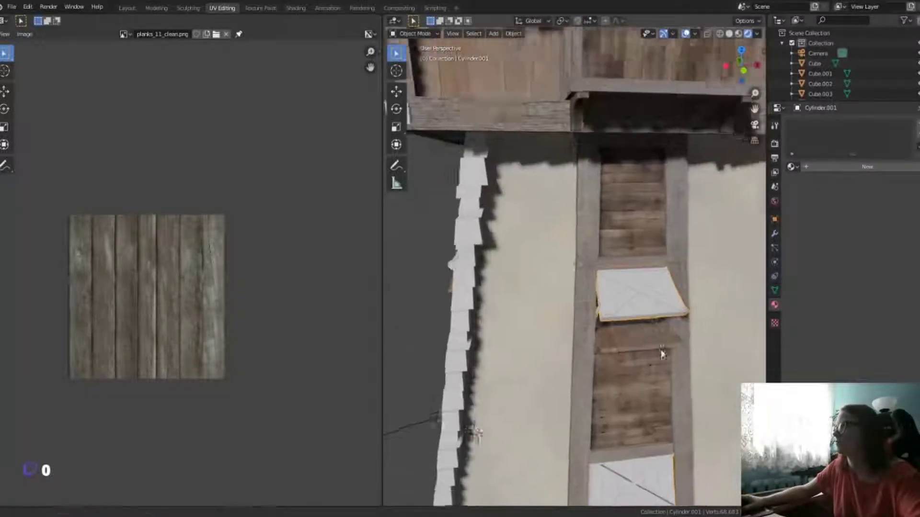
# Step: Enter Edit Mode on the tower piece and begin selecting the shutter faces along the plank edge
pyautogui.moveTo(633, 329); pyautogui.dragTo(550, 335, button='middle')
pyautogui.scroll(-5, 555, 312)
pyautogui.scroll(5, 565, 290)
pyautogui.scroll(-5, 565, 290)
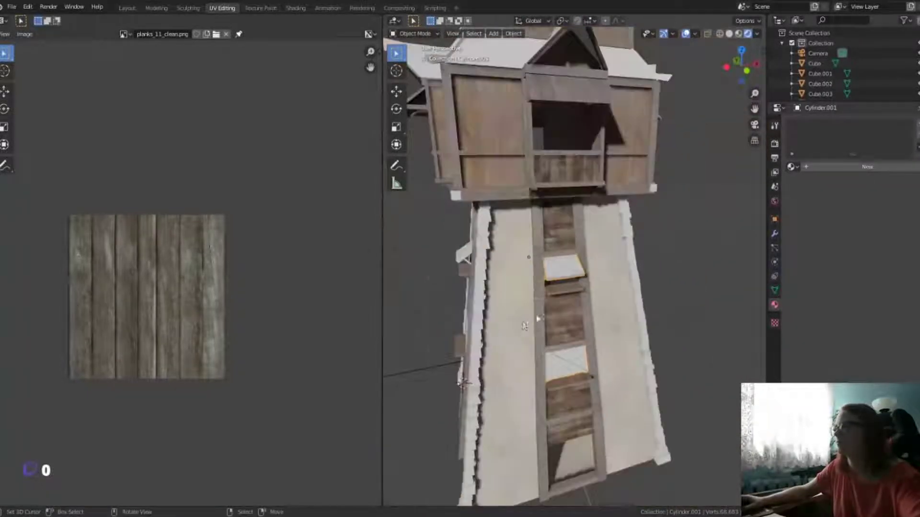
pyautogui.moveTo(565, 290); pyautogui.dragTo(493, 290, button='middle')
pyautogui.scroll(5, 563, 287)
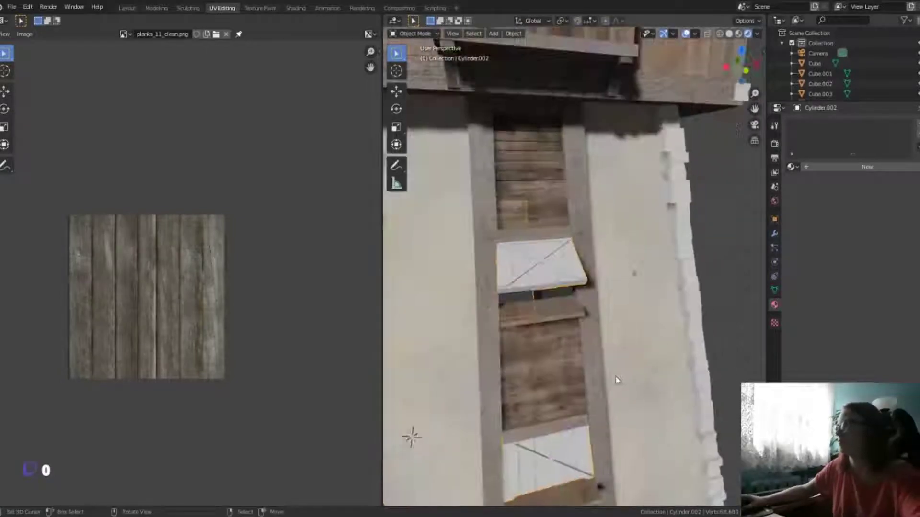
pyautogui.press('Tab')
pyautogui.scroll(4, 556, 301)
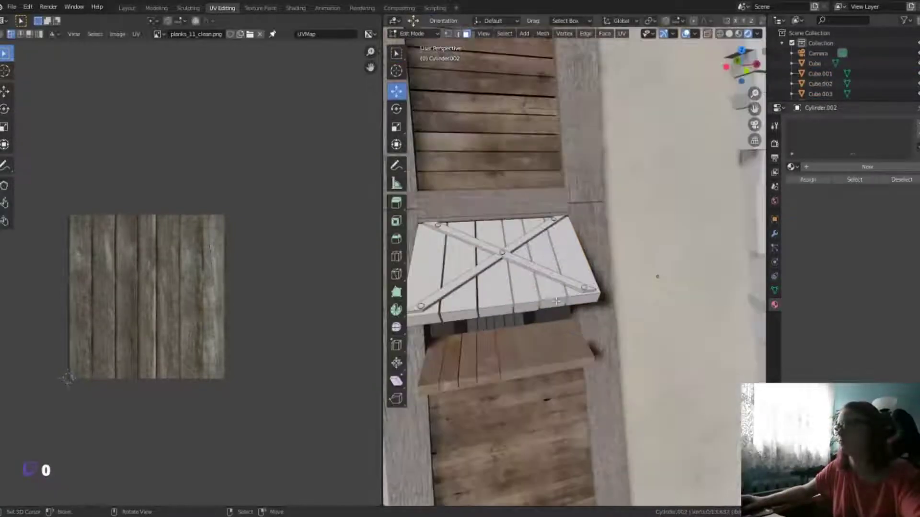
pyautogui.keyDown('shift'); pyautogui.click(551, 303); pyautogui.keyUp('shift')
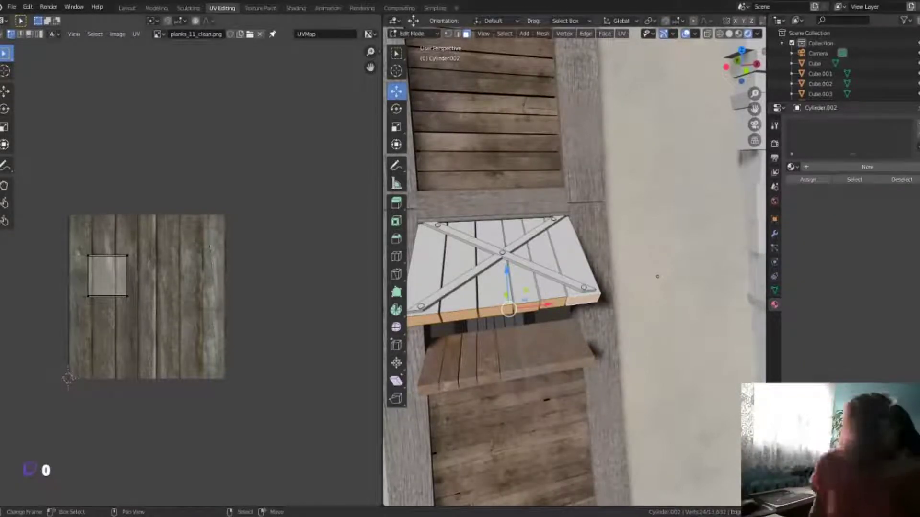
# Step: Add the crate face and select the whole second shutter with linked selection
pyautogui.moveTo(658, 276)
pyautogui.mouseDown(button='middle')
pyautogui.moveTo(624, 390)
pyautogui.moveTo(555, 340)
pyautogui.mouseUp(button='middle')
pyautogui.keyDown('shift'); pyautogui.click(591, 360); pyautogui.keyUp('shift')
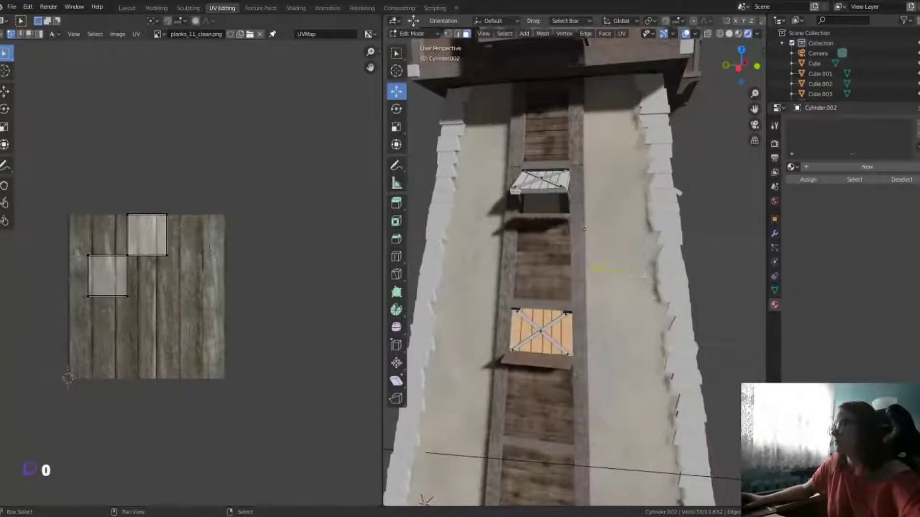
pyautogui.moveTo(552, 191); pyautogui.dragTo(579, 329, button='middle')
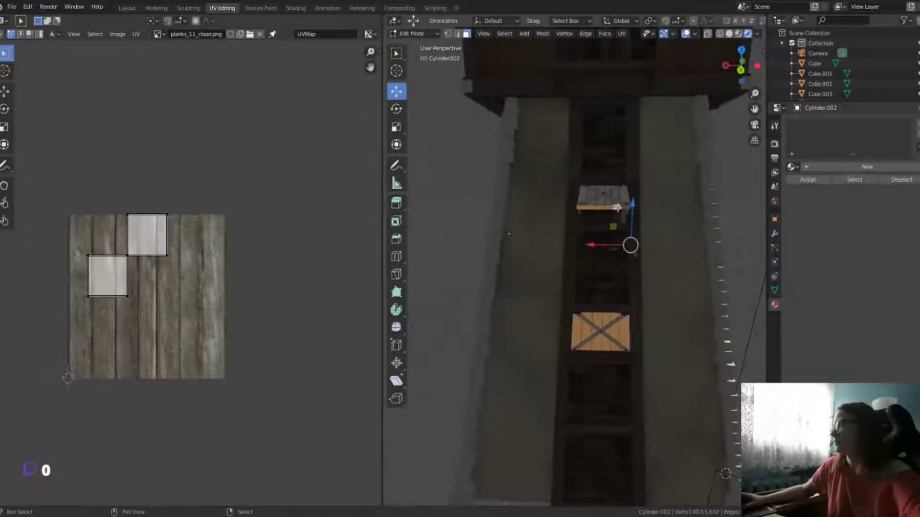
pyautogui.moveTo(617, 208); pyautogui.dragTo(664, 290, button='middle')
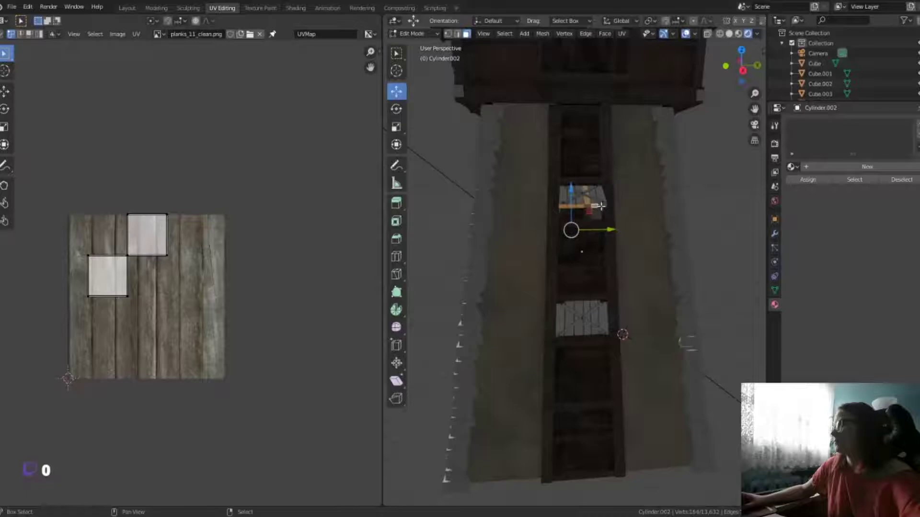
pyautogui.hotkey('ctrl', 'l')
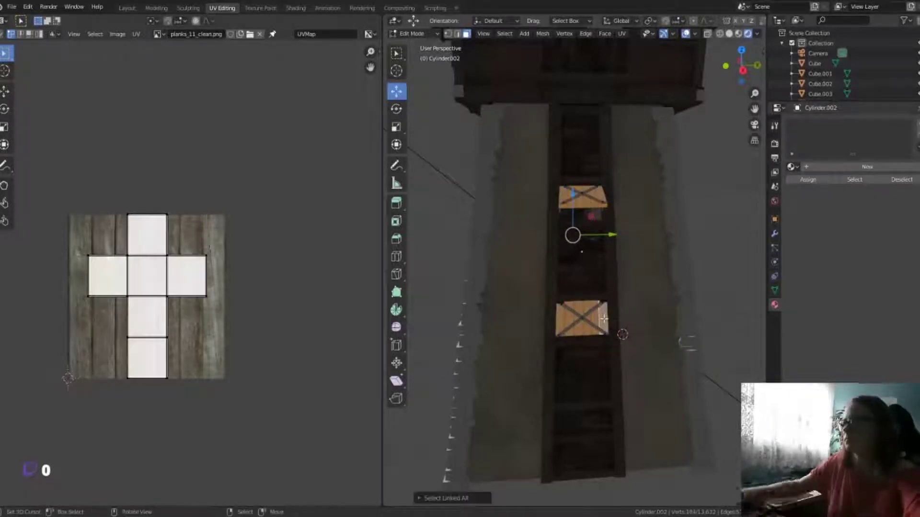
# Step: Smart UV Project the shutter faces into small islands over planks_11_clean
pyautogui.press('u')
pyautogui.click(570, 277)
pyautogui.click(601, 367)
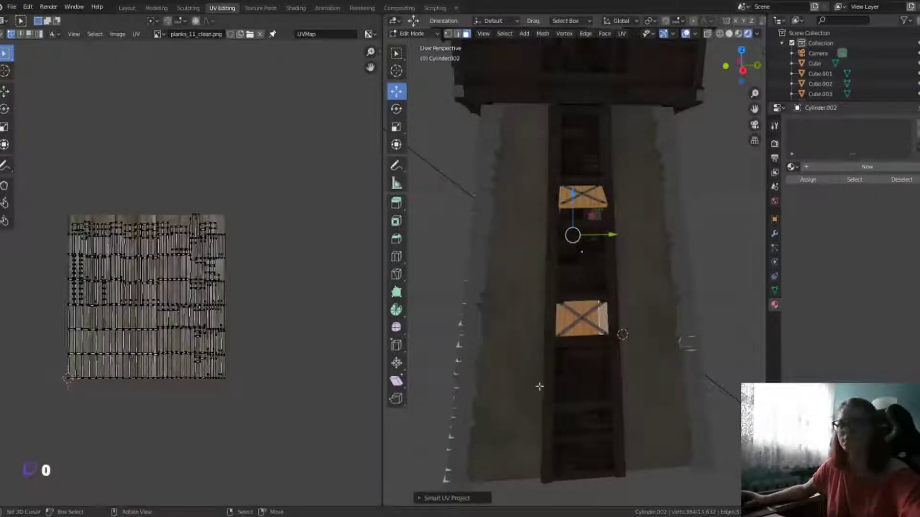
pyautogui.moveTo(548, 374); pyautogui.dragTo(630, 353, button='middle')
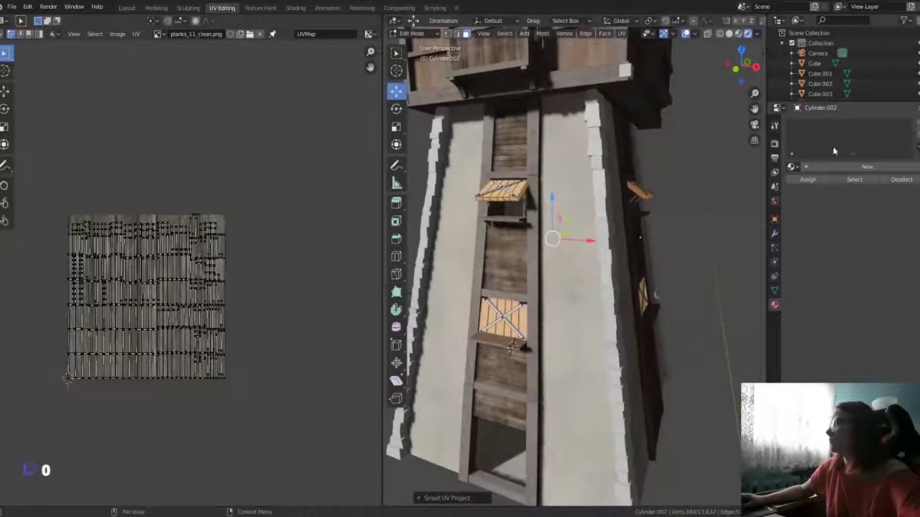
pyautogui.moveTo(671, 220); pyautogui.dragTo(707, 223, button='middle')
# Step: Assign the wood 3 material and select the first crate plank faces in front view
pyautogui.click(791, 167)
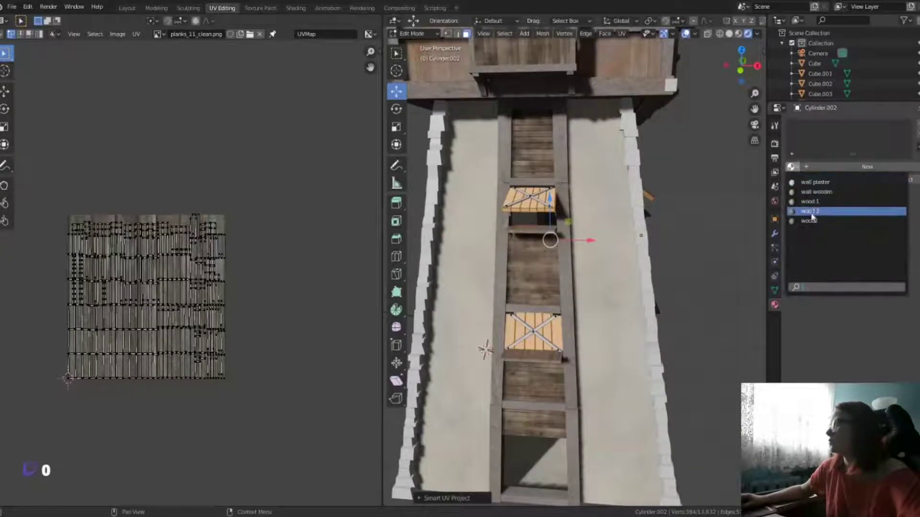
pyautogui.click(807, 211)
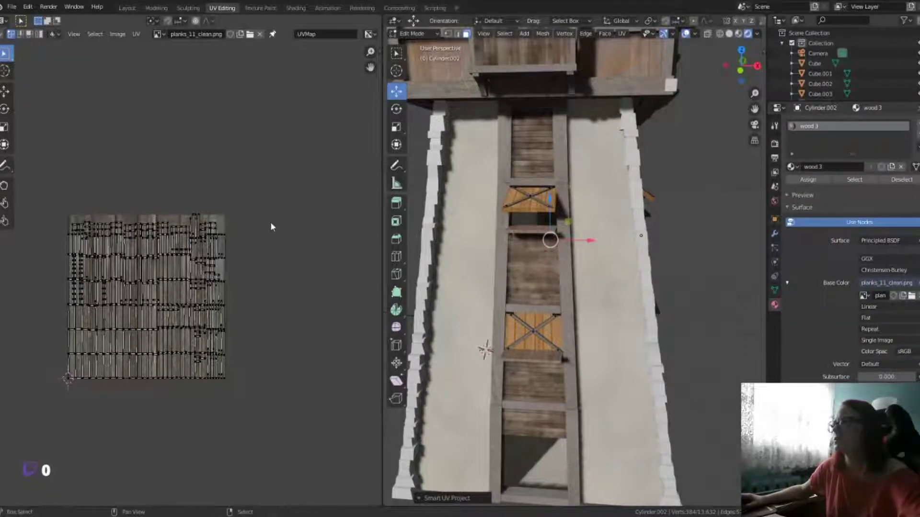
pyautogui.press('KP_1')
pyautogui.scroll(5, 542, 358)
pyautogui.click(541, 358)
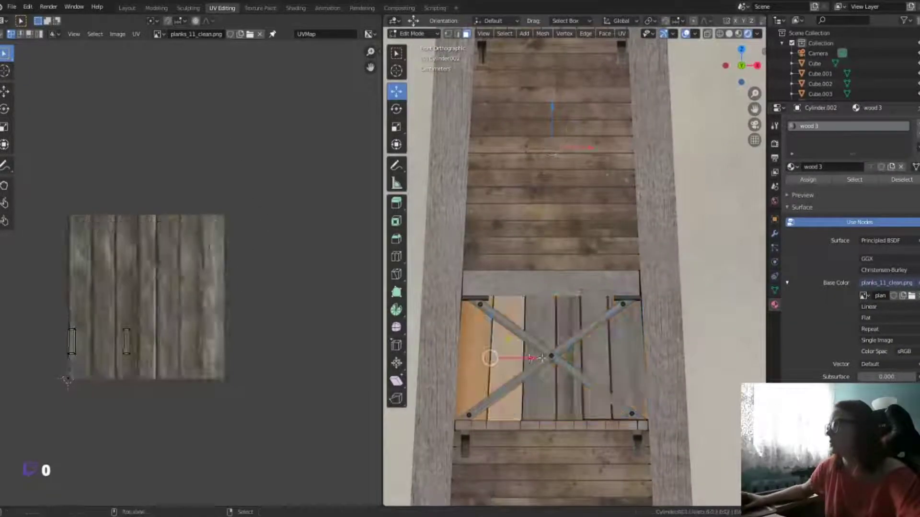
pyautogui.keyDown('shift'); pyautogui.click(570, 335); pyautogui.keyUp('shift')
pyautogui.keyDown('shift'); pyautogui.click(622, 335); pyautogui.keyUp('shift')
# Step: Add the remaining front plank faces of the crate to the selection
pyautogui.moveTo(622, 336)
pyautogui.mouseDown(button='middle')
pyautogui.moveTo(607, 422)
pyautogui.moveTo(618, 296)
pyautogui.mouseUp(button='middle')
pyautogui.keyDown('shift'); pyautogui.click(596, 292); pyautogui.keyUp('shift')
pyautogui.keyDown('shift'); pyautogui.click(628, 293); pyautogui.keyUp('shift')
pyautogui.keyDown('shift'); pyautogui.click(671, 292); pyautogui.keyUp('shift')
pyautogui.keyDown('shift'); pyautogui.click(694, 293); pyautogui.keyUp('shift')
pyautogui.moveTo(695, 292); pyautogui.dragTo(705, 403, button='middle')
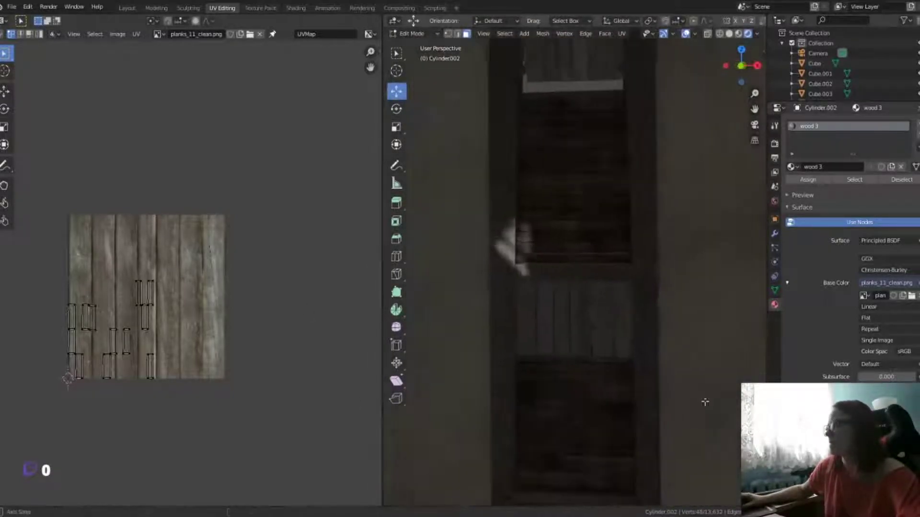
pyautogui.keyDown('shift'); pyautogui.click(620, 319); pyautogui.keyUp('shift')
pyautogui.keyDown('shift'); pyautogui.click(551, 318); pyautogui.keyUp('shift')
pyautogui.moveTo(551, 319)
pyautogui.mouseDown(button='middle')
pyautogui.moveTo(585, 378)
pyautogui.moveTo(743, 374)
pyautogui.moveTo(719, 372)
pyautogui.mouseUp(button='middle')
pyautogui.moveTo(502, 326); pyautogui.dragTo(527, 335, button='middle')
# Step: Project the selected crate plank faces from the straight front view
pyautogui.press('KP_1')
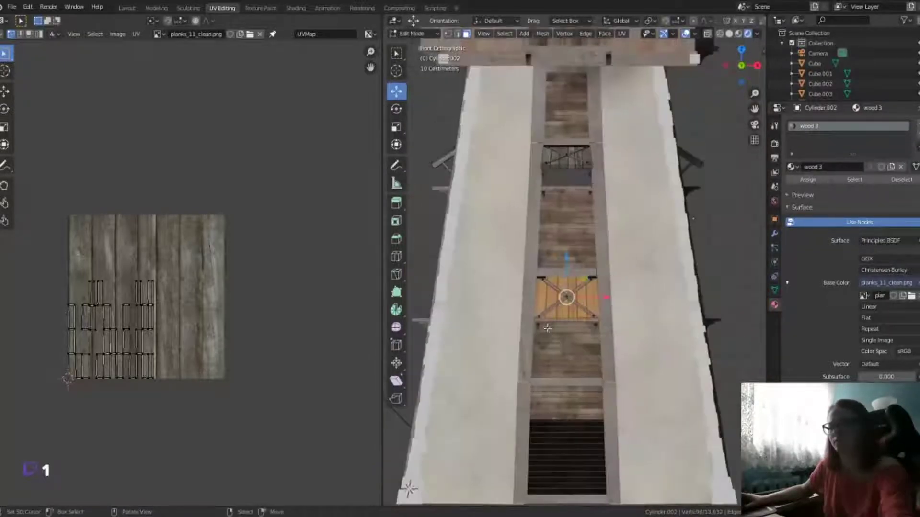
pyautogui.press('u')
pyautogui.click(515, 406)
pyautogui.scroll(3, 149, 353)
pyautogui.scroll(-2, 149, 354)
pyautogui.scroll(-1, 267, 339)
# Step: Scale up the projected UV island and move the first plank UVs onto left boards
pyautogui.press('a')
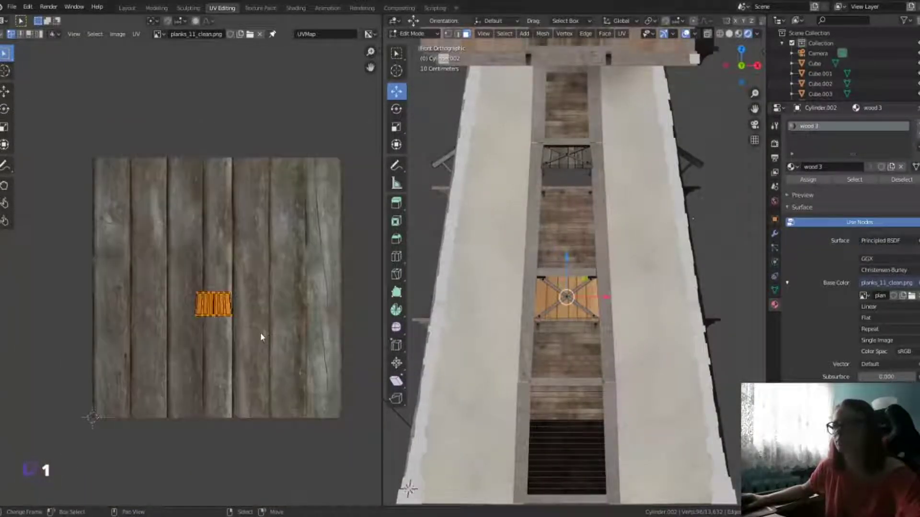
pyautogui.press('s')
pyautogui.click(206, 276)
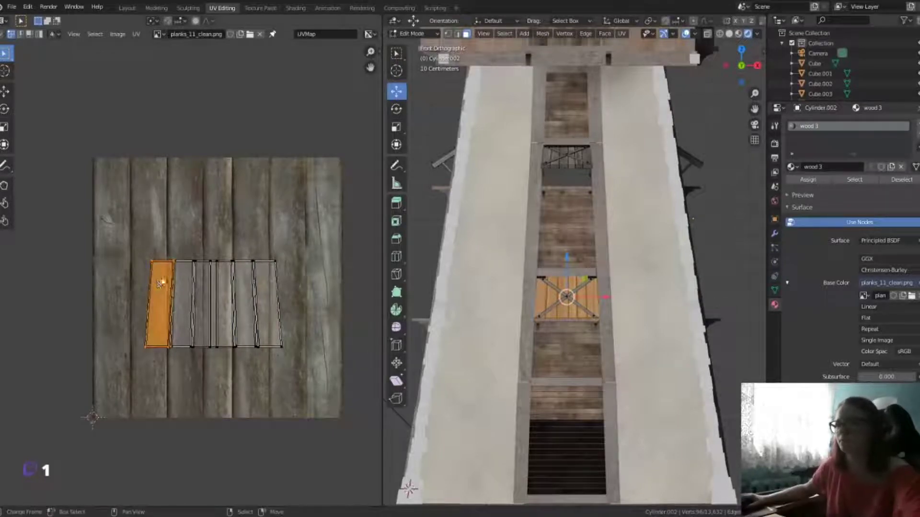
pyautogui.moveTo(160, 283); pyautogui.dragTo(118, 261)
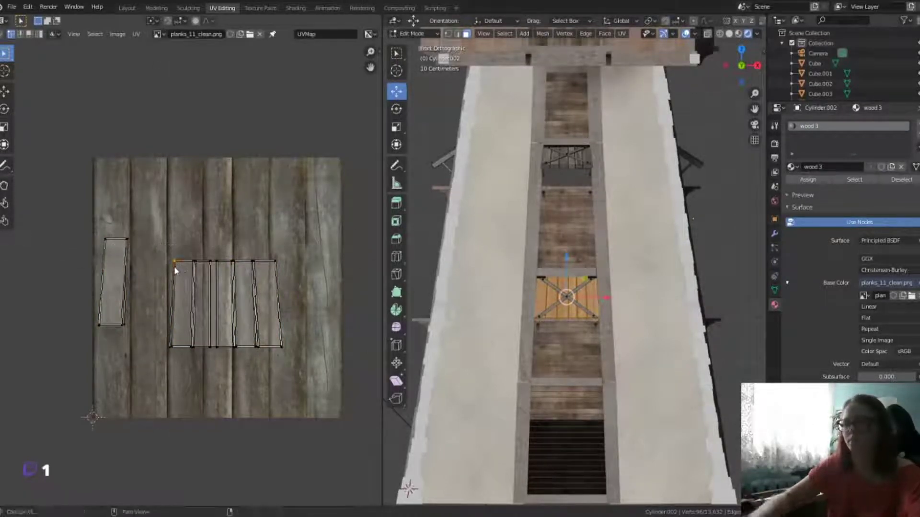
pyautogui.moveTo(179, 266)
pyautogui.mouseDown()
pyautogui.moveTo(174, 335)
pyautogui.moveTo(111, 315)
pyautogui.mouseUp()
pyautogui.moveTo(199, 271); pyautogui.dragTo(199, 271)
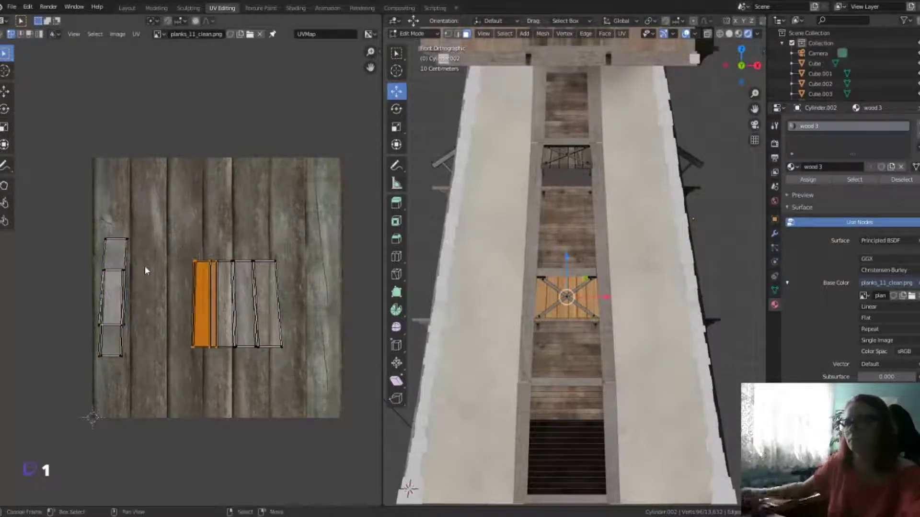
pyautogui.moveTo(201, 306); pyautogui.dragTo(186, 253)
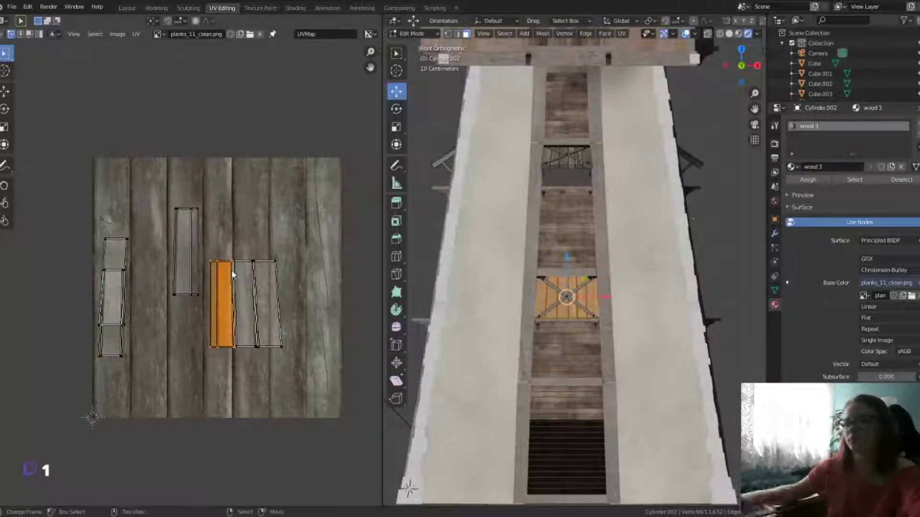
# Step: Move the remaining plank UVs onto middle and lower boards of the texture
pyautogui.moveTo(232, 274); pyautogui.dragTo(194, 296)
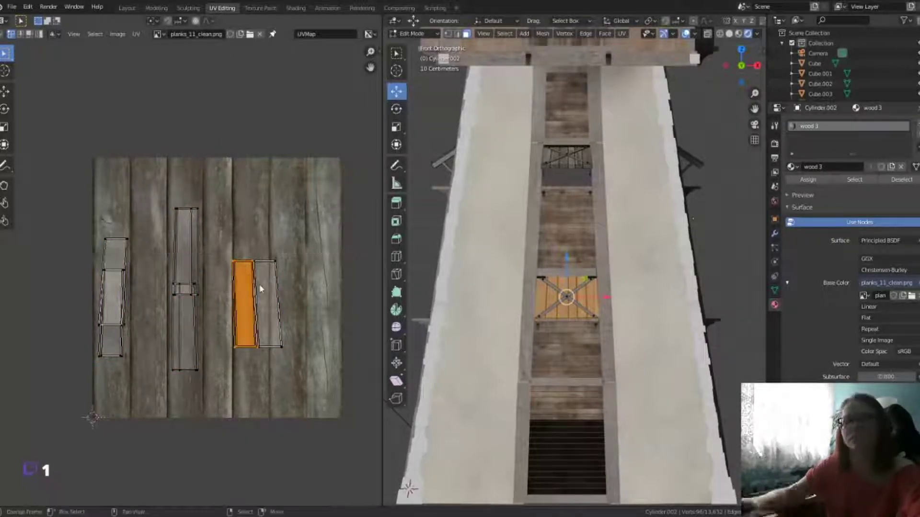
pyautogui.moveTo(252, 295); pyautogui.dragTo(225, 221)
pyautogui.click(251, 257)
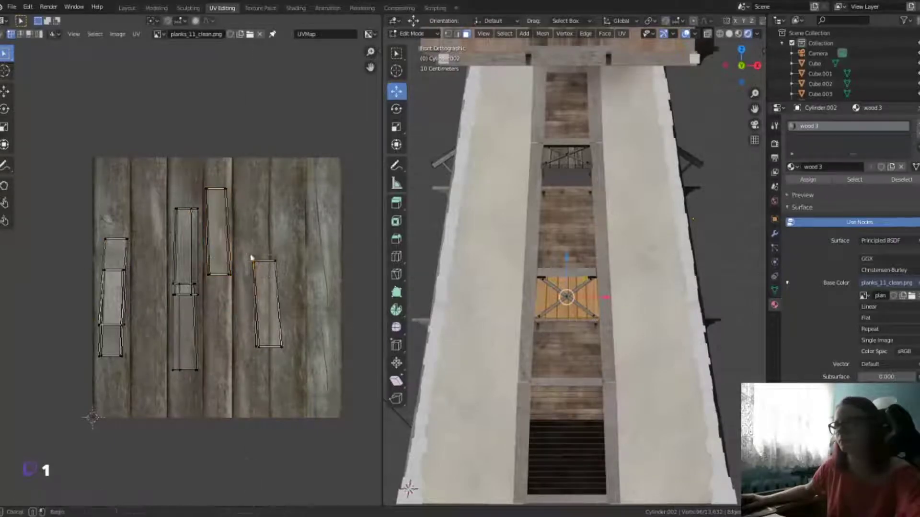
pyautogui.moveTo(265, 269); pyautogui.dragTo(249, 312)
pyautogui.moveTo(575, 383)
pyautogui.mouseDown(button='middle')
pyautogui.moveTo(600, 423)
pyautogui.moveTo(595, 401)
pyautogui.mouseUp(button='middle')
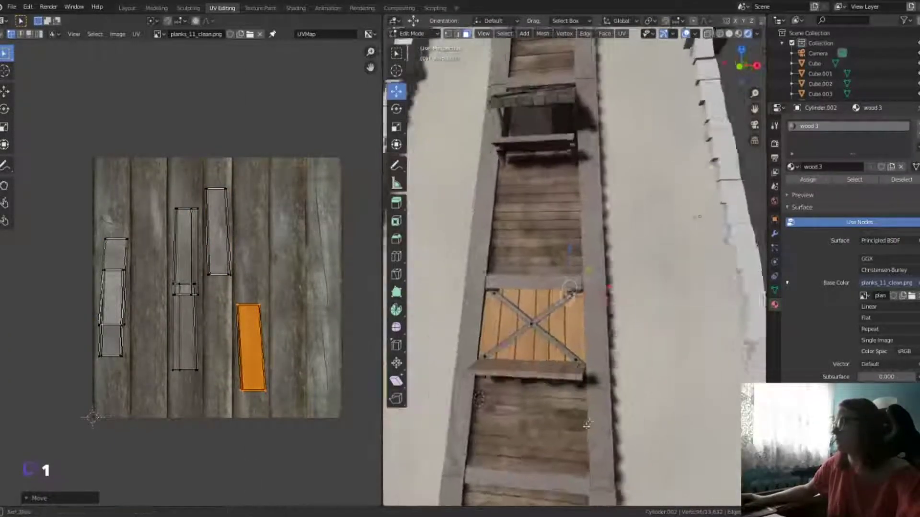
pyautogui.click(523, 338)
# Step: Add more shutter faces to the selection and frame them in the view
pyautogui.keyDown('shift'); pyautogui.click(562, 335); pyautogui.keyUp('shift')
pyautogui.keyDown('shift'); pyautogui.click(592, 342); pyautogui.keyUp('shift')
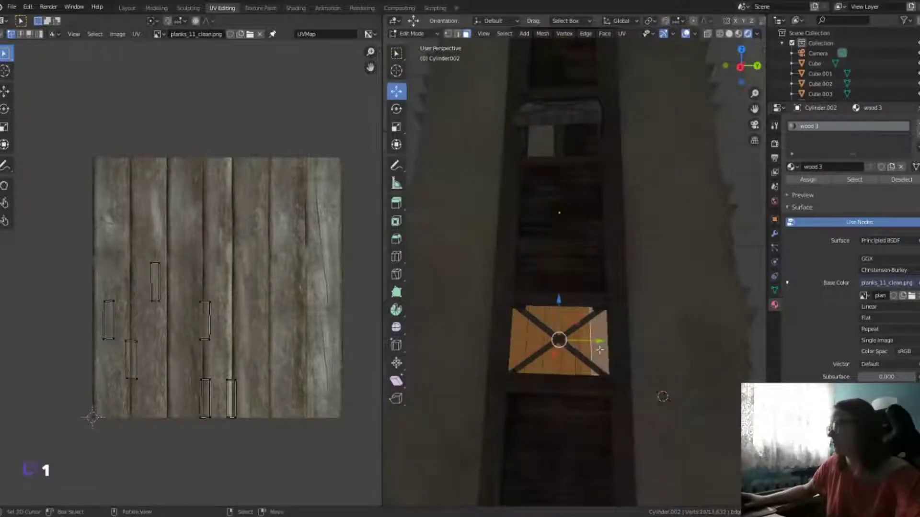
pyautogui.press('KP_Decimal')
pyautogui.moveTo(550, 288); pyautogui.dragTo(576, 318, button='middle')
pyautogui.keyDown('shift'); pyautogui.click(551, 297); pyautogui.keyUp('shift')
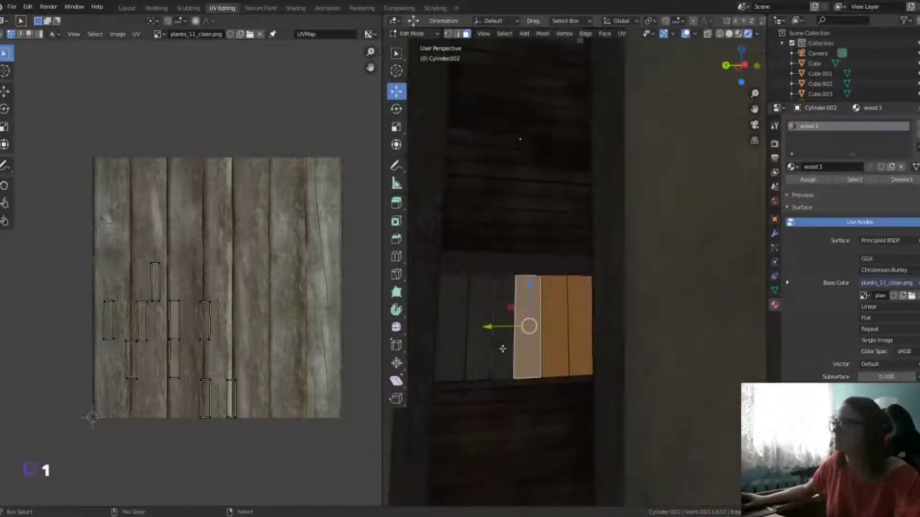
pyautogui.keyDown('shift'); pyautogui.click(511, 298); pyautogui.keyUp('shift')
# Step: Select the X-braced panel, unwrap it from the side view and enlarge its UV island
pyautogui.moveTo(479, 354)
pyautogui.mouseDown(button='middle')
pyautogui.moveTo(605, 366)
pyautogui.moveTo(543, 228)
pyautogui.mouseUp(button='middle')
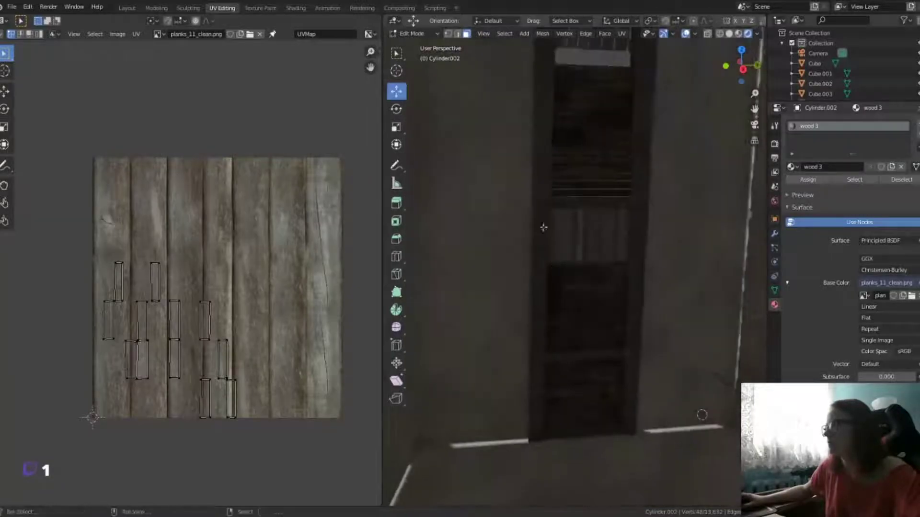
pyautogui.moveTo(623, 239)
pyautogui.mouseDown(button='middle')
pyautogui.moveTo(498, 326)
pyautogui.moveTo(524, 370)
pyautogui.mouseUp(button='middle')
pyautogui.keyDown('shift'); pyautogui.click(525, 369); pyautogui.keyUp('shift')
pyautogui.press('l')
pyautogui.press('KP_3')
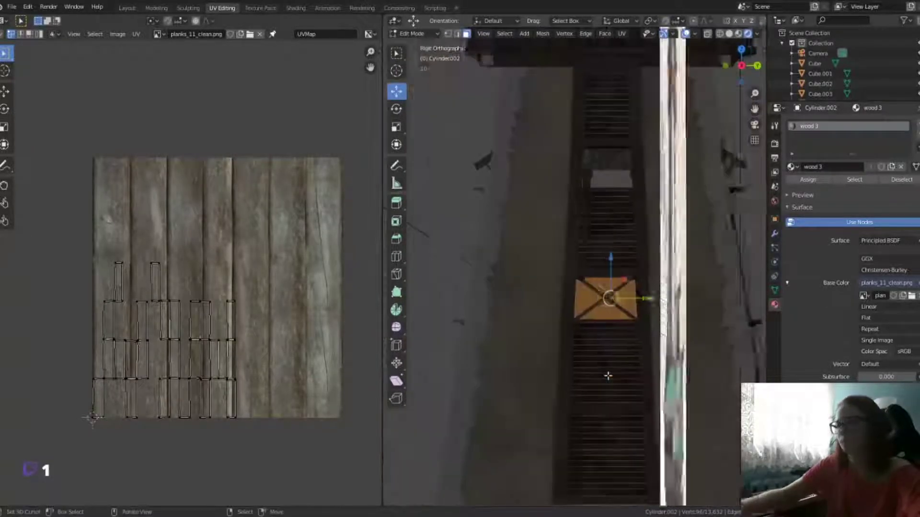
pyautogui.press('u')
pyautogui.press('s')
pyautogui.click(158, 345)
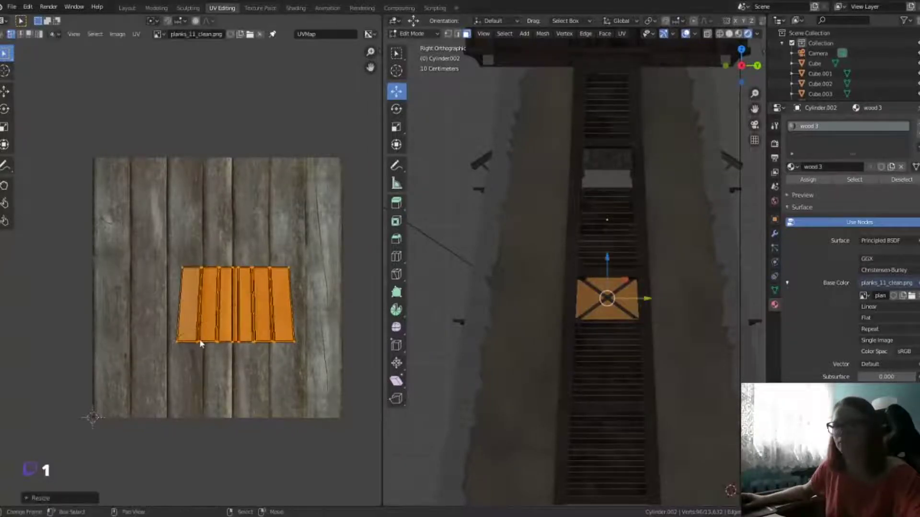
# Step: Shift the panel's UV island slightly left and move its middle planks onto another board
pyautogui.click(219, 283)
pyautogui.press('a')
pyautogui.press('g')
pyautogui.click(227, 305)
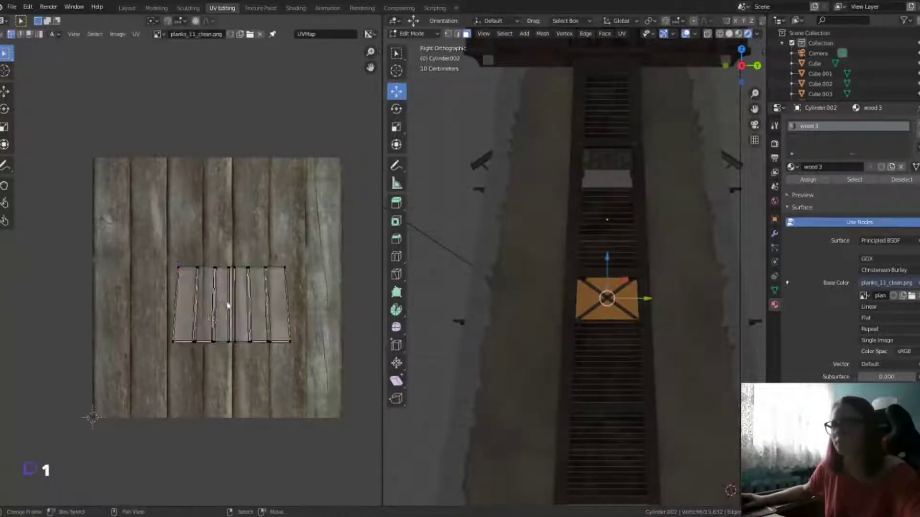
pyautogui.press('l')
pyautogui.press('g')
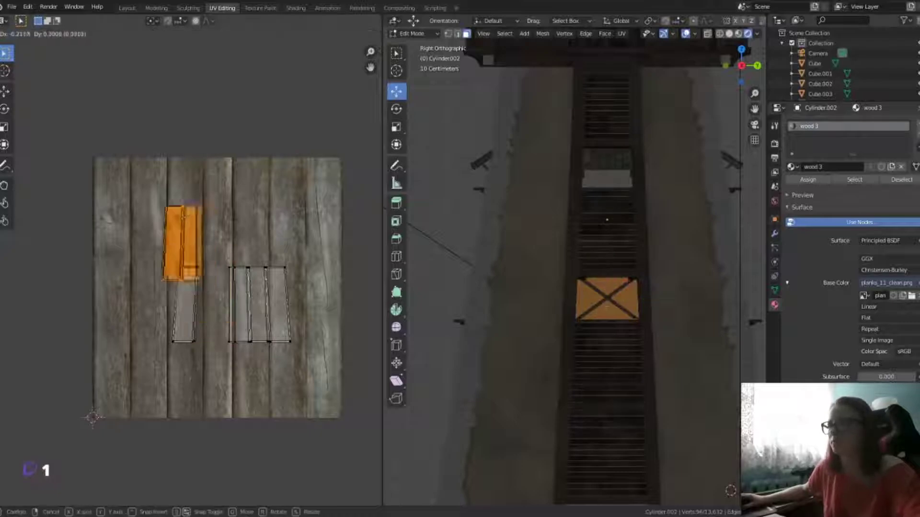
pyautogui.click(162, 196)
# Step: Move the remaining plank islands onto their own boards beside the others
pyautogui.press('l')
pyautogui.press('g')
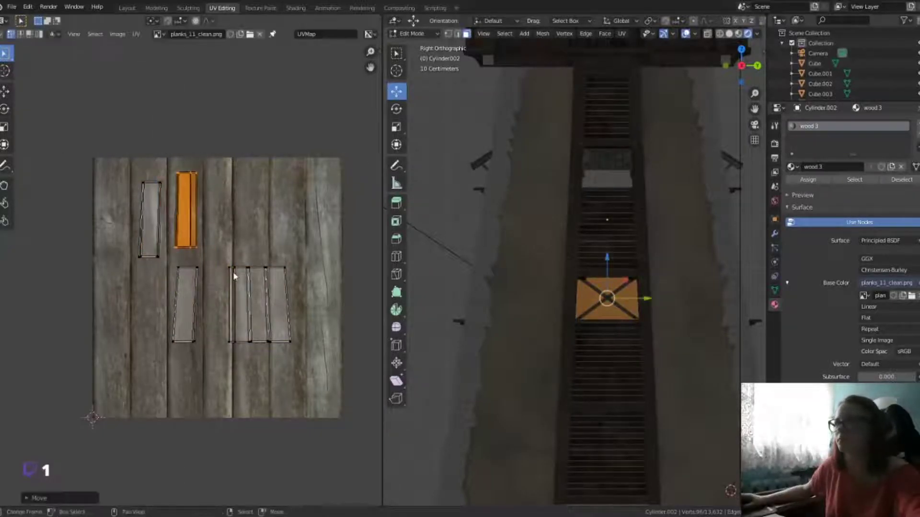
pyautogui.click(226, 263)
pyautogui.press('l')
pyautogui.press('g')
pyautogui.click(249, 201)
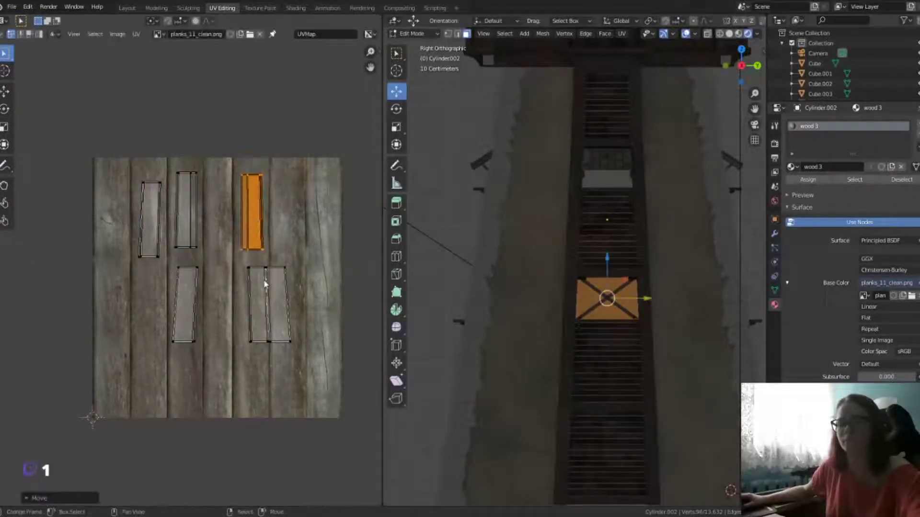
pyautogui.press('g')
pyautogui.click(226, 262)
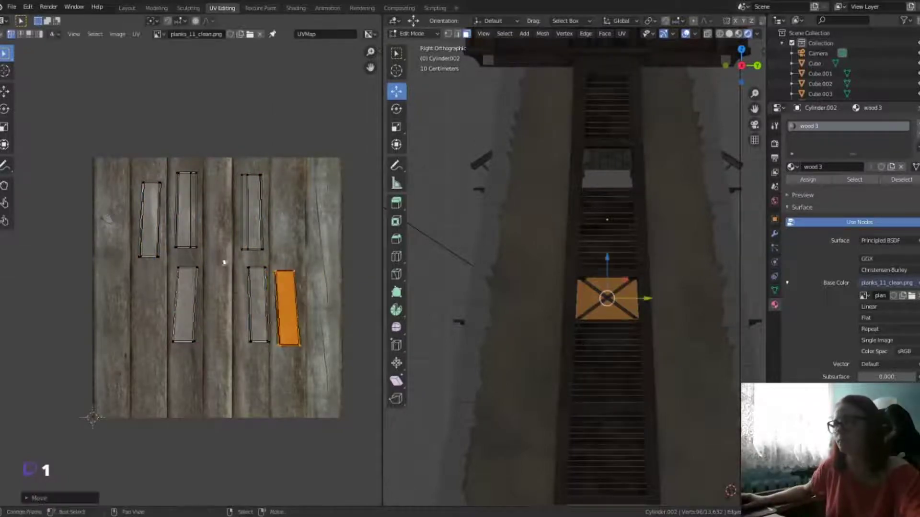
pyautogui.press('b')
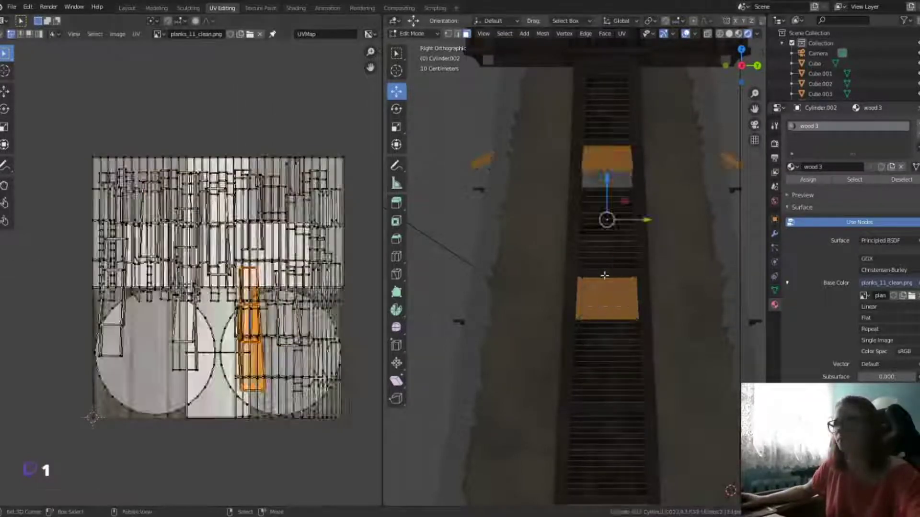
# Step: Select a walkway plank face and project it from above as a horizontal strip
pyautogui.scroll(4, 607, 299)
pyautogui.click(546, 331)
pyautogui.moveTo(690, 330)
pyautogui.mouseDown(button='middle')
pyautogui.moveTo(649, 386)
pyautogui.moveTo(649, 349)
pyautogui.moveTo(606, 369)
pyautogui.mouseUp(button='middle')
pyautogui.press('u')
pyautogui.click(585, 335)
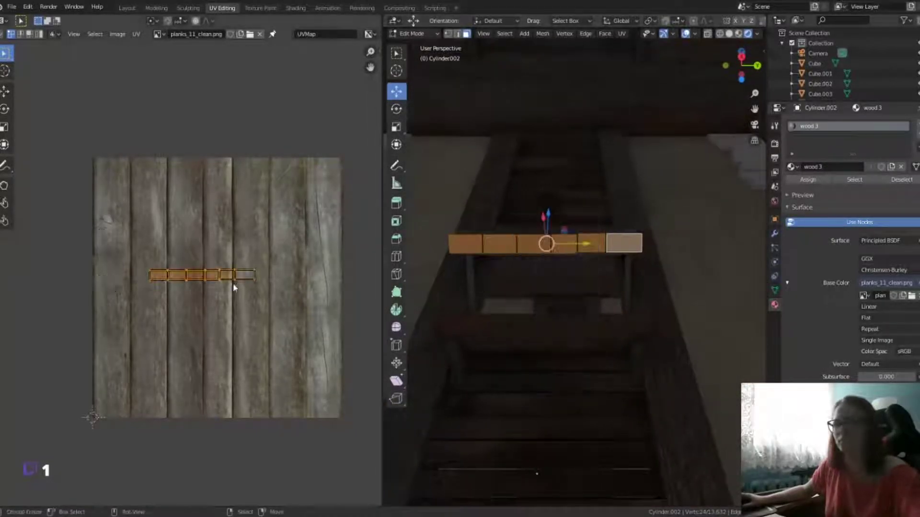
# Step: With UV snapping on, rotate the walkway strip 90 degrees and place it along one board
pyautogui.click(167, 20)
pyautogui.press('r')
pyautogui.press('9')
pyautogui.press('0')
pyautogui.press('Return')
pyautogui.press('g')
pyautogui.click(200, 276)
pyautogui.scroll(-2, 557, 303)
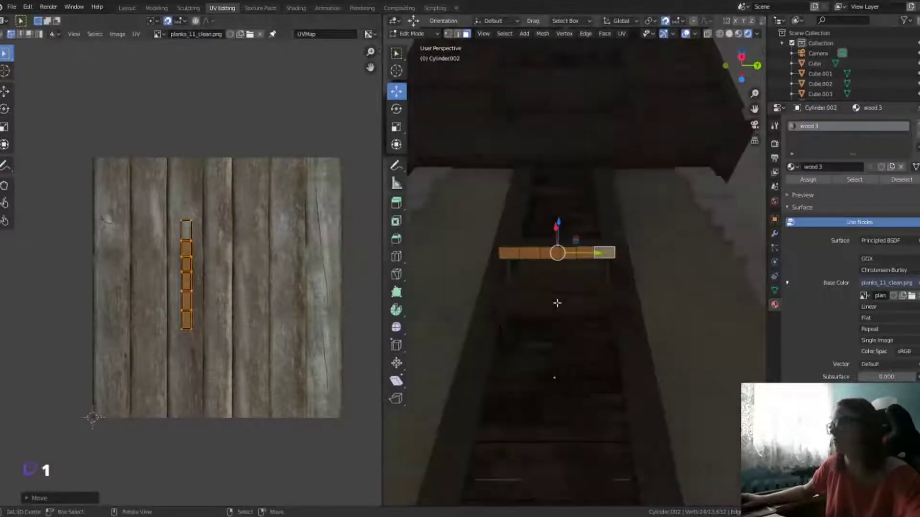
pyautogui.scroll(-2, 557, 303)
# Step: Select the top plank's face loop and project it from the current view
pyautogui.moveTo(575, 297)
pyautogui.mouseDown(button='middle')
pyautogui.moveTo(530, 185)
pyautogui.moveTo(652, 273)
pyautogui.mouseUp(button='middle')
pyautogui.keyDown('alt'); pyautogui.click(530, 185); pyautogui.keyUp('alt')
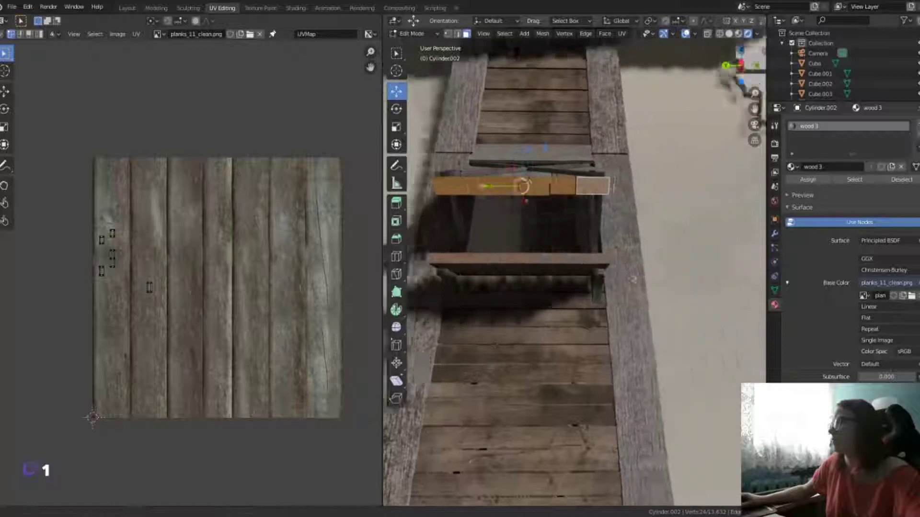
pyautogui.press('u')
pyautogui.click(652, 274)
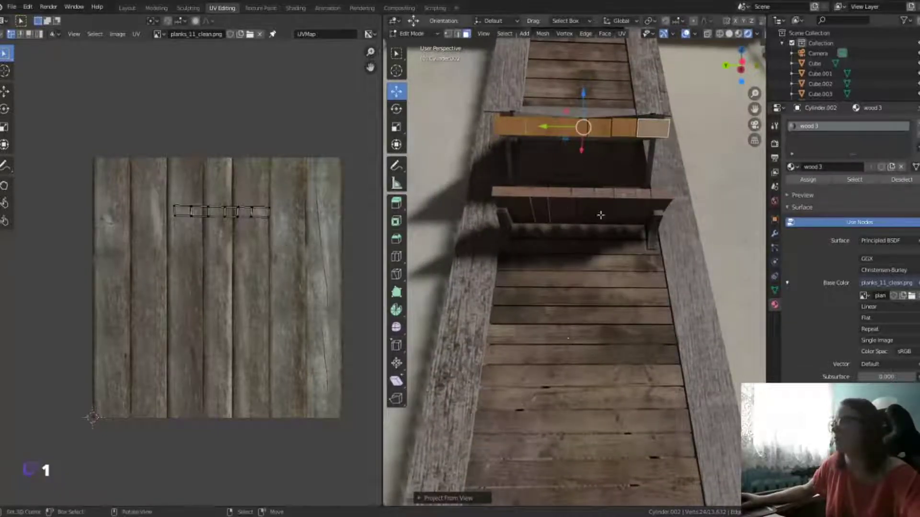
# Step: Move the top plank's UV strip down and rotate it 90 degrees upright onto a board
pyautogui.moveTo(601, 215); pyautogui.dragTo(655, 219, button='middle')
pyautogui.press('g')
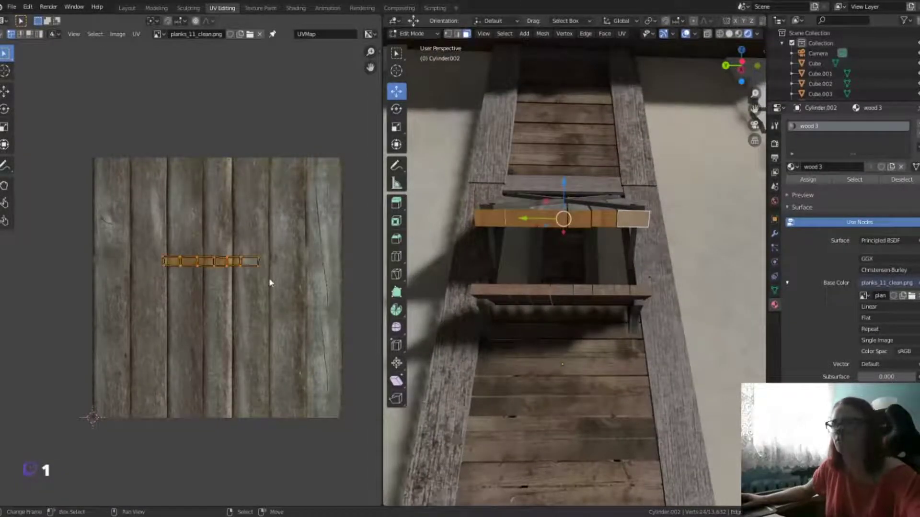
pyautogui.click(172, 20)
pyautogui.press('r')
pyautogui.click(234, 229)
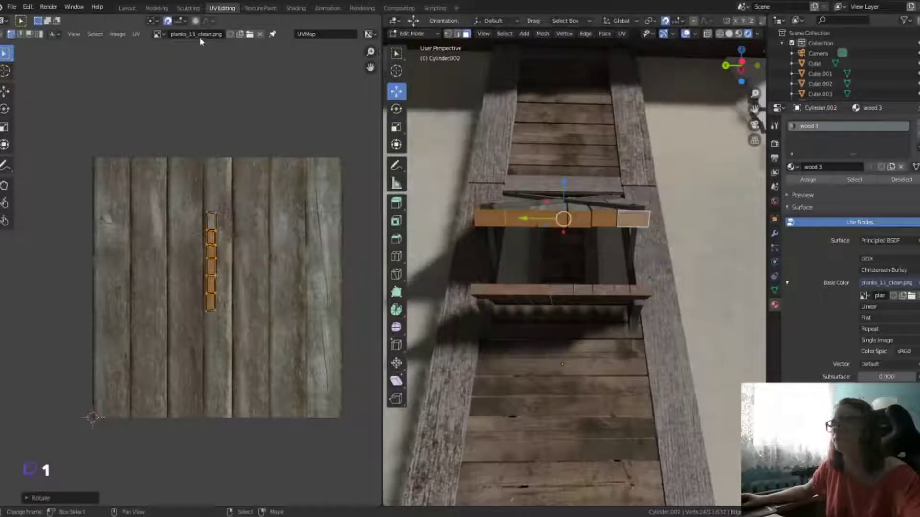
pyautogui.click(168, 21)
# Step: Select additional floor planks further up the walkway
pyautogui.keyDown('shift'); pyautogui.moveTo(551, 287); pyautogui.dragTo(532, 388, button='middle'); pyautogui.keyUp('shift')
pyautogui.click(530, 392)
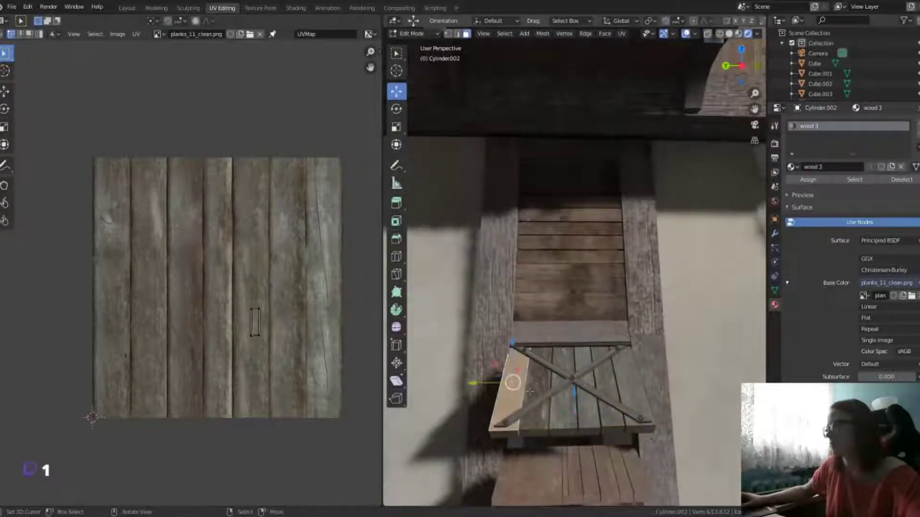
pyautogui.keyDown('shift'); pyautogui.click(618, 403); pyautogui.keyUp('shift')
pyautogui.keyDown('shift'); pyautogui.moveTo(618, 403); pyautogui.dragTo(480, 73, button='middle'); pyautogui.keyUp('shift')
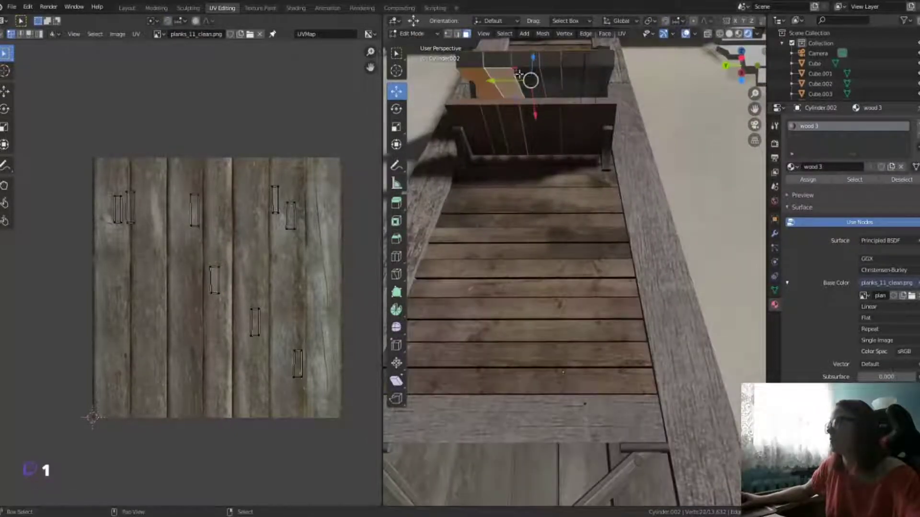
pyautogui.keyDown('shift'); pyautogui.moveTo(593, 80); pyautogui.dragTo(555, 240, button='middle'); pyautogui.keyUp('shift')
# Step: Project the shutter's selected faces from the top view
pyautogui.press('KP_7')
pyautogui.press('u')
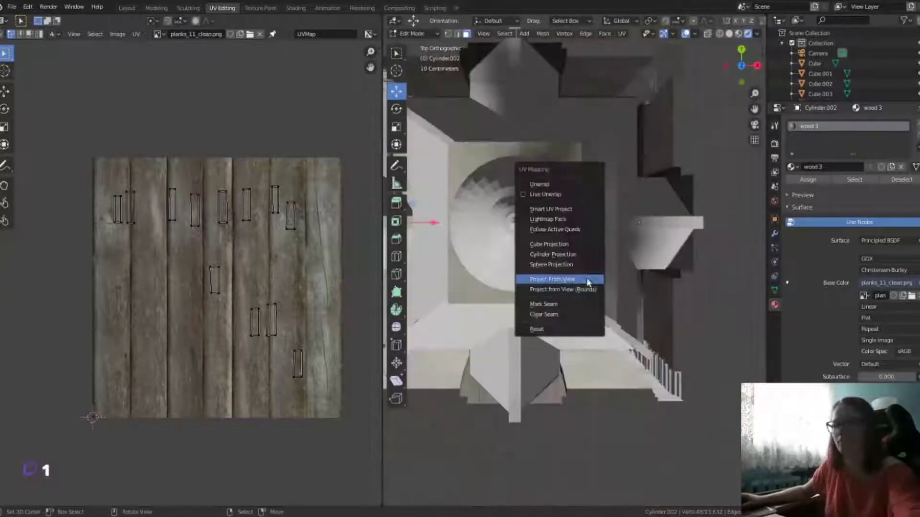
pyautogui.click(555, 281)
pyautogui.moveTo(640, 222); pyautogui.dragTo(572, 236, button='middle')
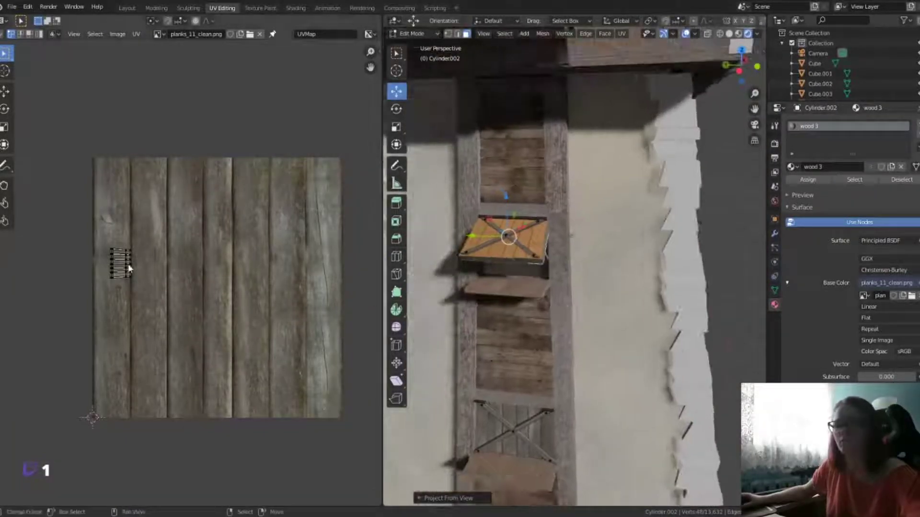
# Step: Enlarge the shutter UV island, rotate it so planks run vertically, and centre it on the texture
pyautogui.press('a')
pyautogui.press('s')
pyautogui.click(150, 277)
pyautogui.press('r')
pyautogui.click(117, 259)
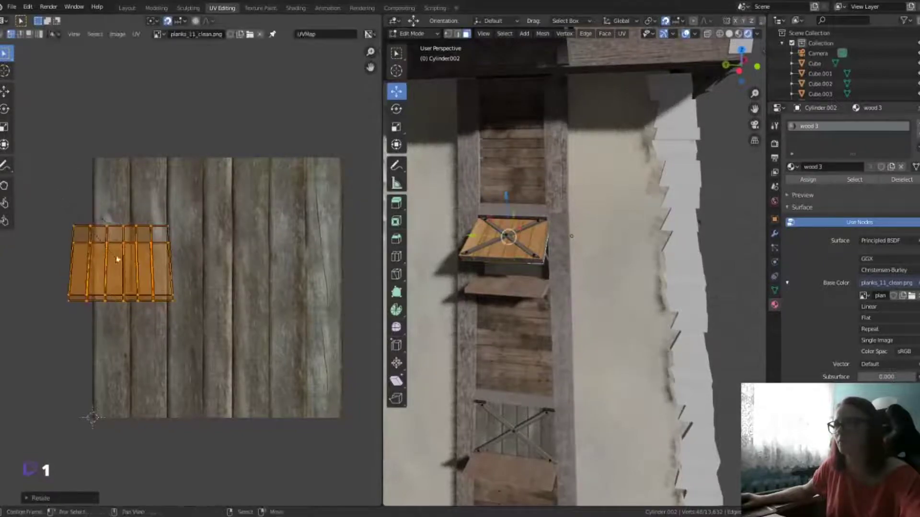
pyautogui.moveTo(166, 270); pyautogui.dragTo(235, 281)
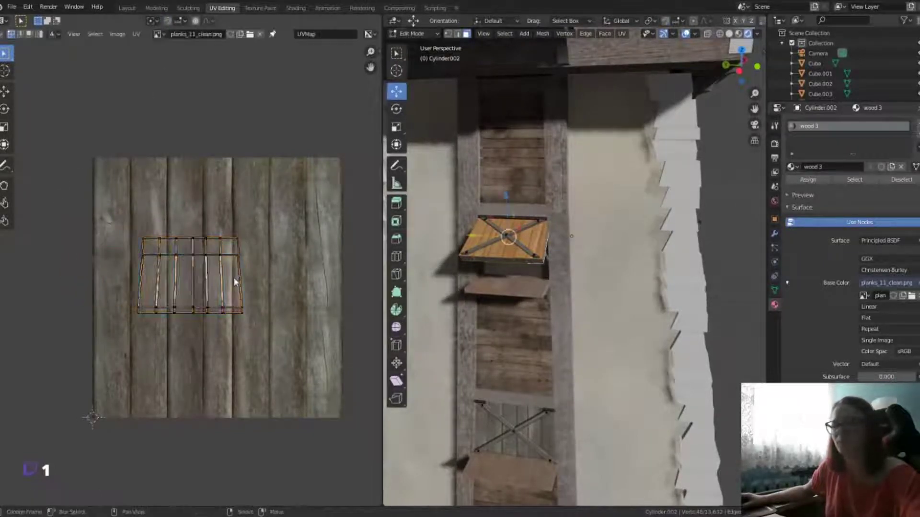
# Step: Move two plank columns of the shutter onto lower wood boards
pyautogui.click(177, 248)
pyautogui.press('g')
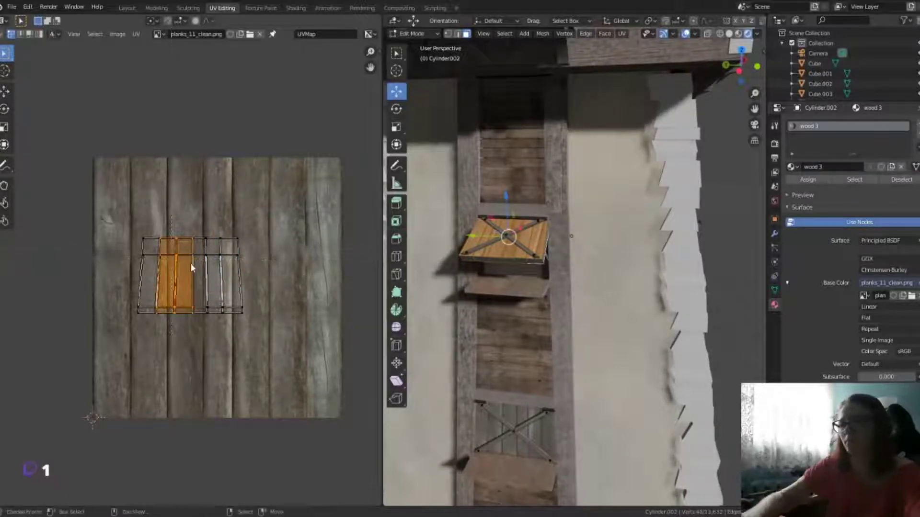
pyautogui.click(164, 349)
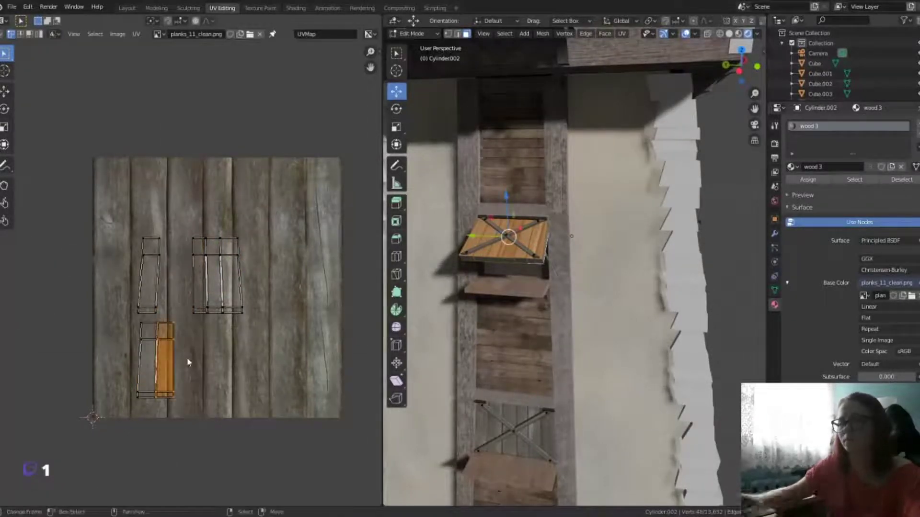
pyautogui.press('g')
pyautogui.click(206, 363)
# Step: Move the narrow left strip and the right plank strip up onto separate boards
pyautogui.hotkey('alt', 'a')
pyautogui.press('b')
pyautogui.moveTo(189, 232); pyautogui.dragTo(211, 319)
pyautogui.press('g')
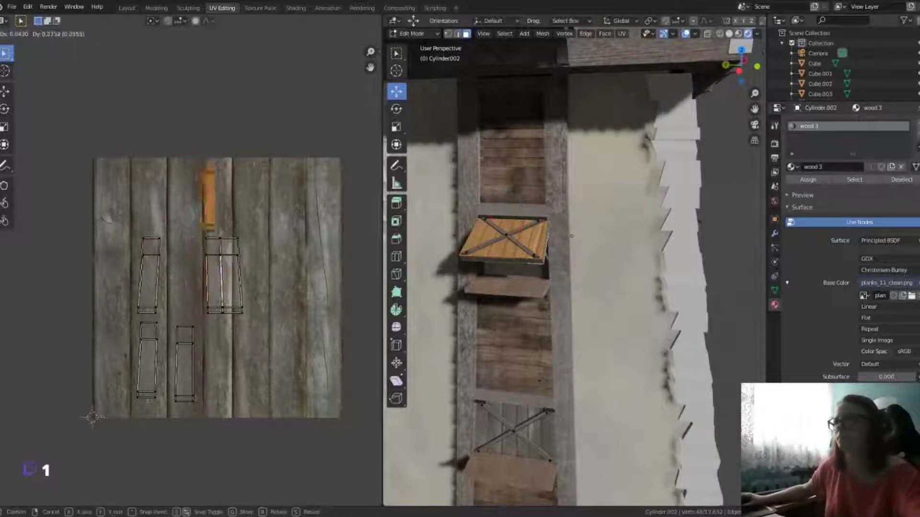
pyautogui.click(216, 247)
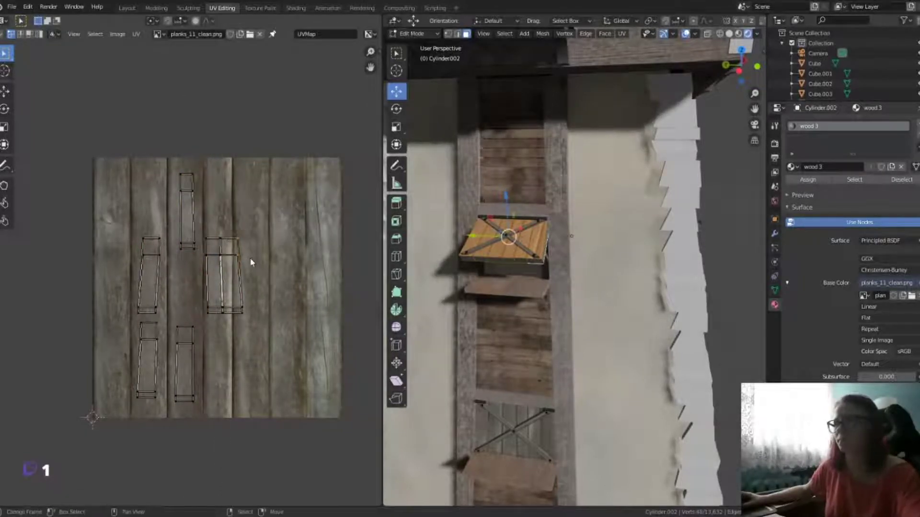
pyautogui.press('g')
pyautogui.click(215, 275)
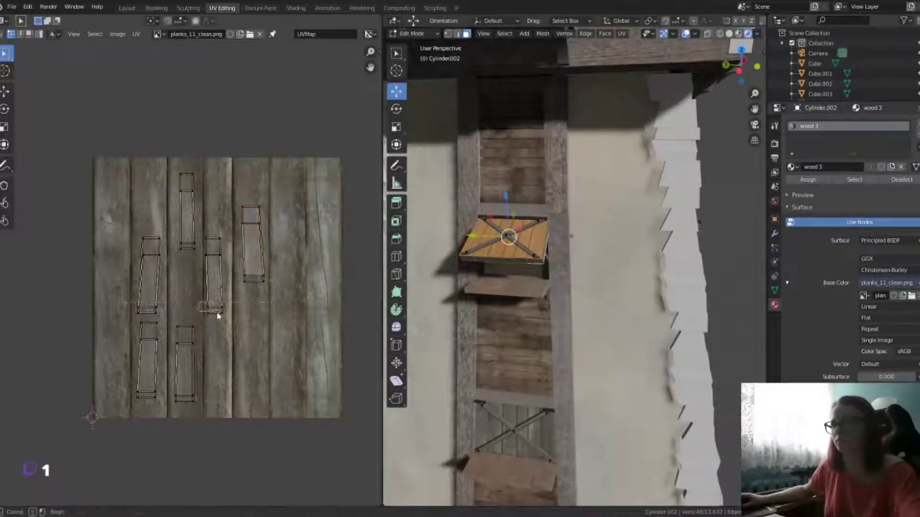
# Step: Select a brace face and scale, rotate and move its thin UV strip onto a board
pyautogui.scroll(3, 575, 240)
pyautogui.click(623, 239)
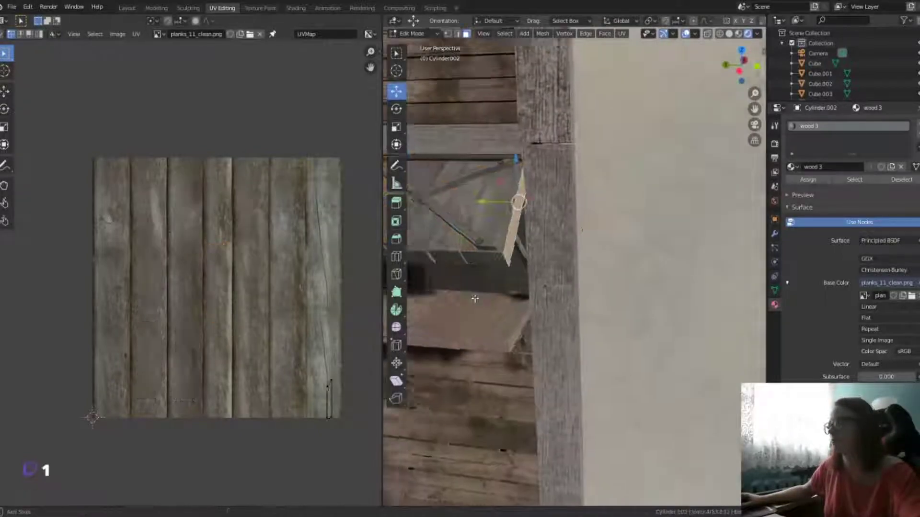
pyautogui.moveTo(622, 239); pyautogui.dragTo(658, 268, button='middle')
pyautogui.press('KP_1')
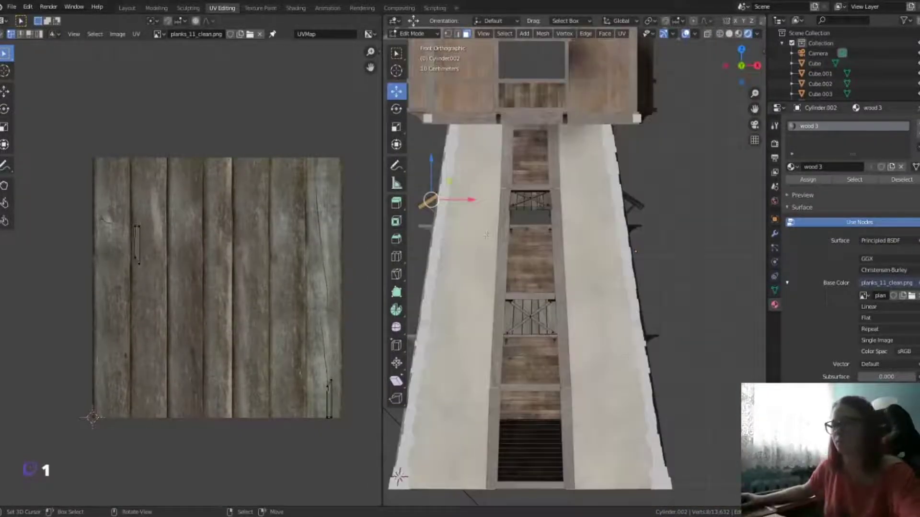
pyautogui.press('s')
pyautogui.press('r')
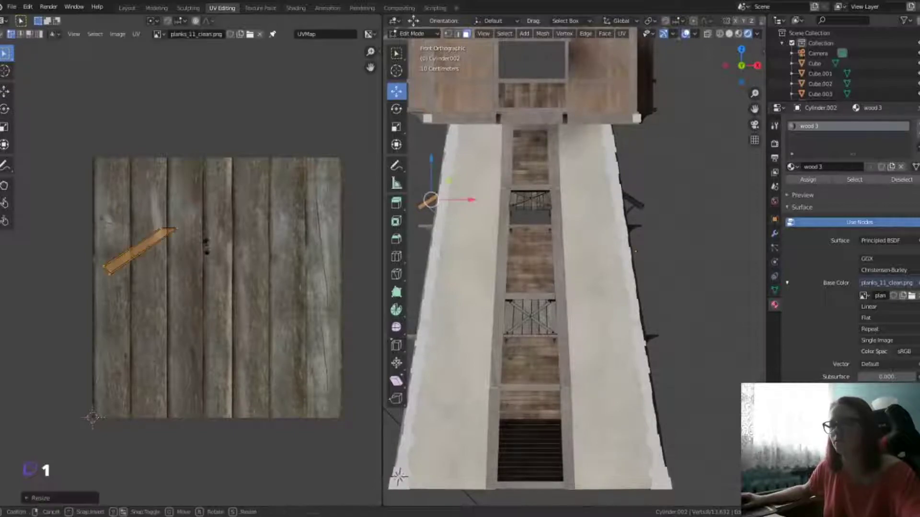
pyautogui.press('g')
pyautogui.press('Return')
# Step: Reproject the brace from the front view and enlarge its UV island
pyautogui.moveTo(431, 259); pyautogui.dragTo(470, 258, button='middle')
pyautogui.scroll(-5, 459, 260)
pyautogui.press('KP_1')
pyautogui.press('u')
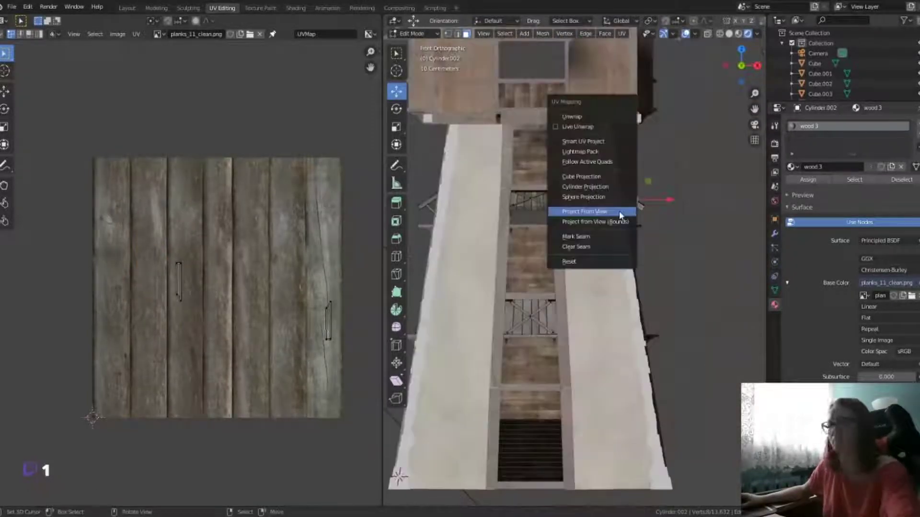
pyautogui.click(619, 211)
pyautogui.press('s')
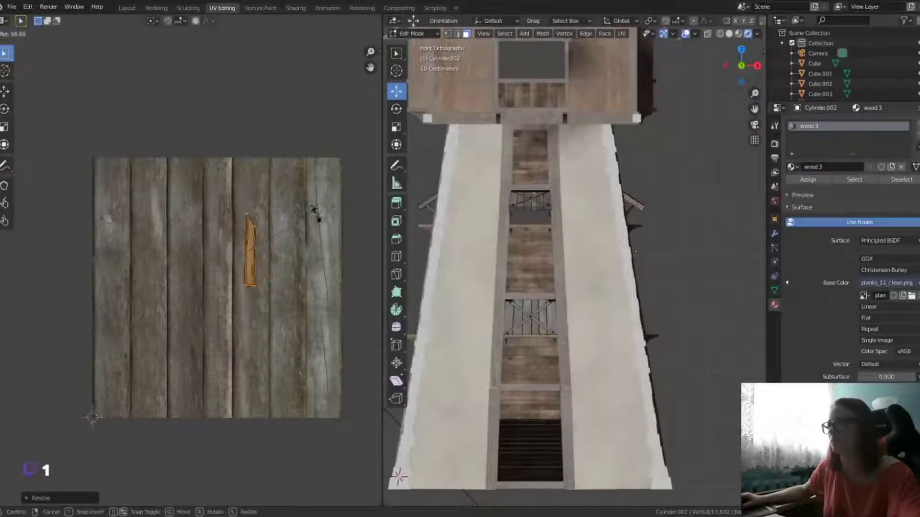
pyautogui.click(314, 210)
pyautogui.moveTo(575, 240); pyautogui.dragTo(623, 216, button='middle')
pyautogui.click(596, 154)
# Step: Select more plank faces and unwrap them with Sphere Projection from the top view
pyautogui.keyDown('shift'); pyautogui.click(657, 144); pyautogui.keyUp('shift')
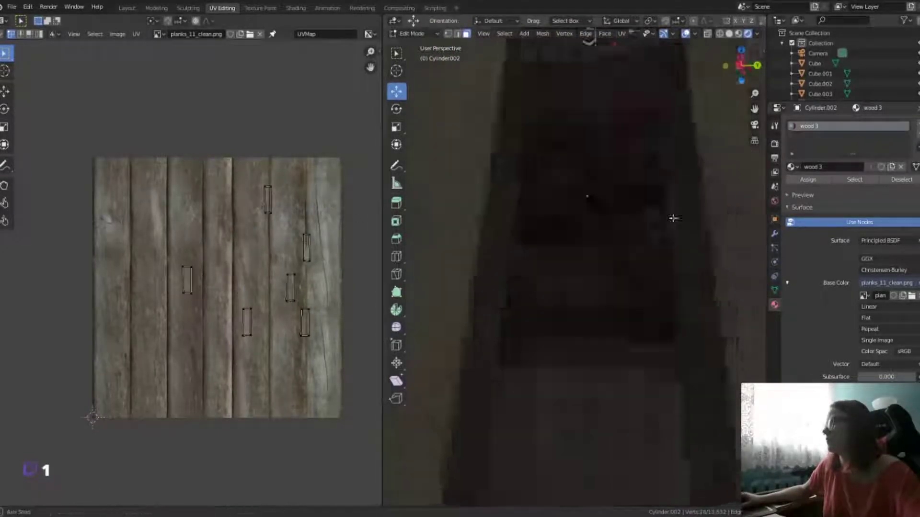
pyautogui.scroll(-3, 673, 219)
pyautogui.keyDown('shift'); pyautogui.click(558, 56); pyautogui.keyUp('shift')
pyautogui.press('KP_7')
pyautogui.press('u')
pyautogui.click(637, 158)
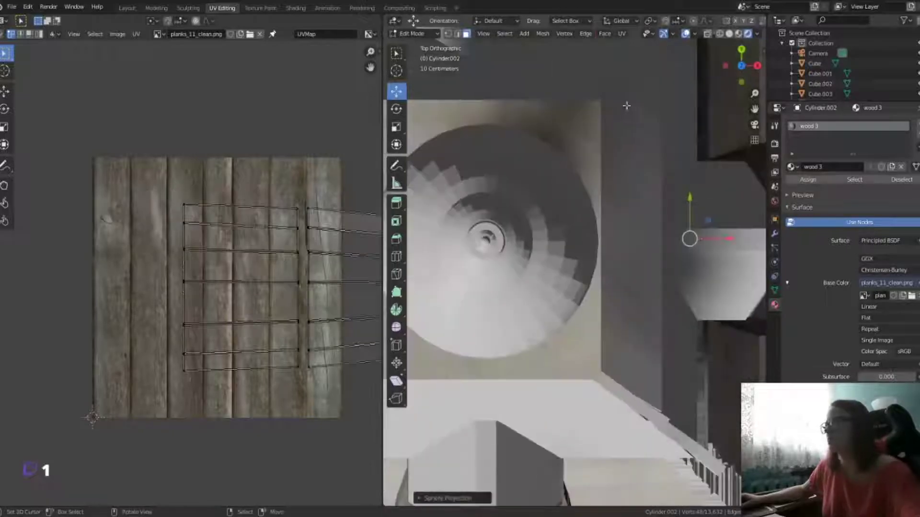
pyautogui.scroll(-2, 299, 290)
pyautogui.scroll(-1, 299, 291)
pyautogui.moveTo(623, 287)
pyautogui.mouseDown(button='middle')
pyautogui.moveTo(756, 279)
pyautogui.moveTo(647, 349)
pyautogui.mouseUp(button='middle')
pyautogui.scroll(2, 267, 291)
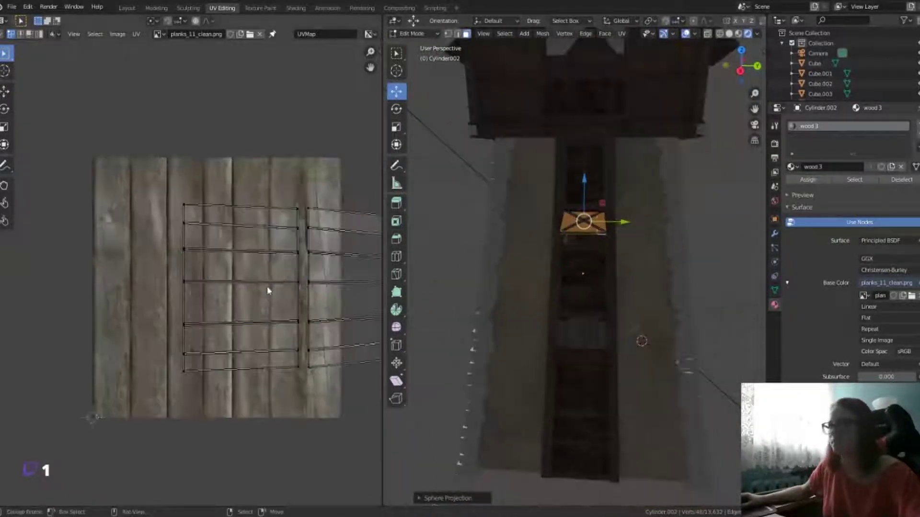
pyautogui.scroll(-1, 287, 326)
# Step: Scale the shutter's UV island and rotate it 90 degrees upright
pyautogui.press('a')
pyautogui.press('s')
pyautogui.click(302, 341)
pyautogui.write('r90')
pyautogui.press('Return')
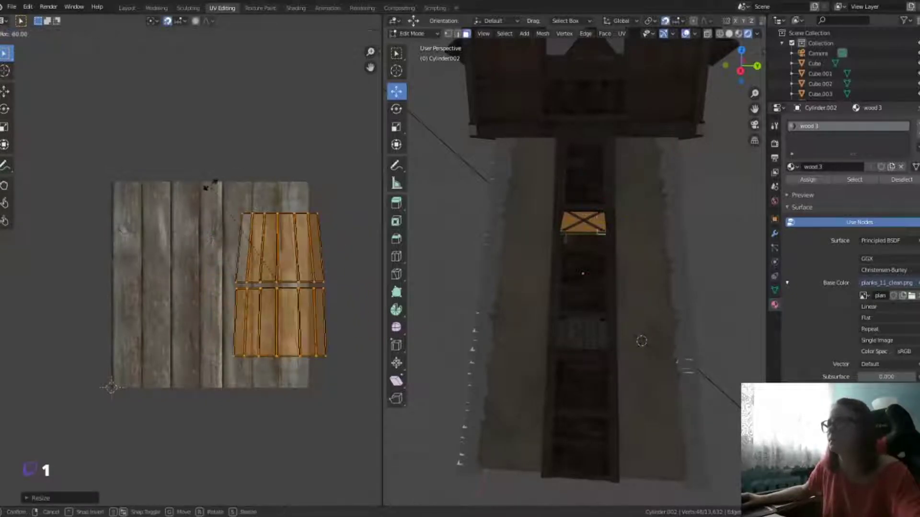
pyautogui.click(167, 21)
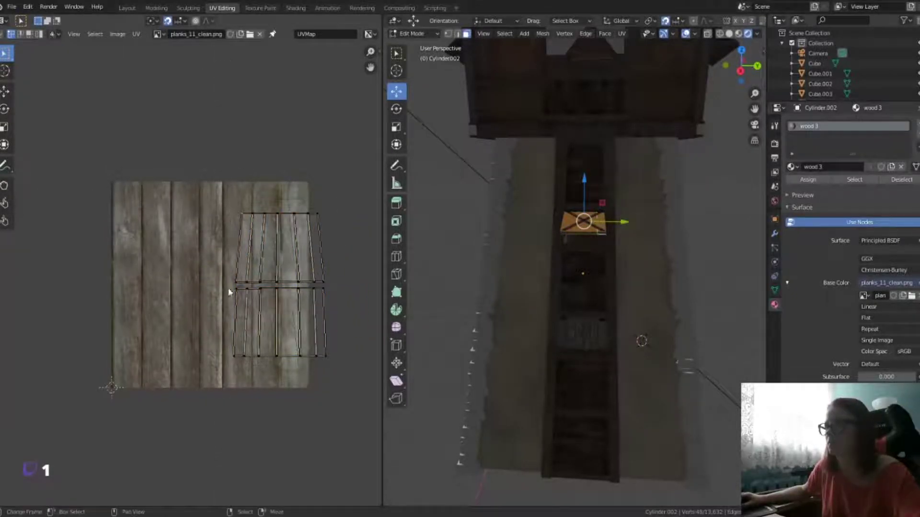
# Step: Move individual UV strips onto another plank and a middle plank
pyautogui.press('g')
pyautogui.click(172, 274)
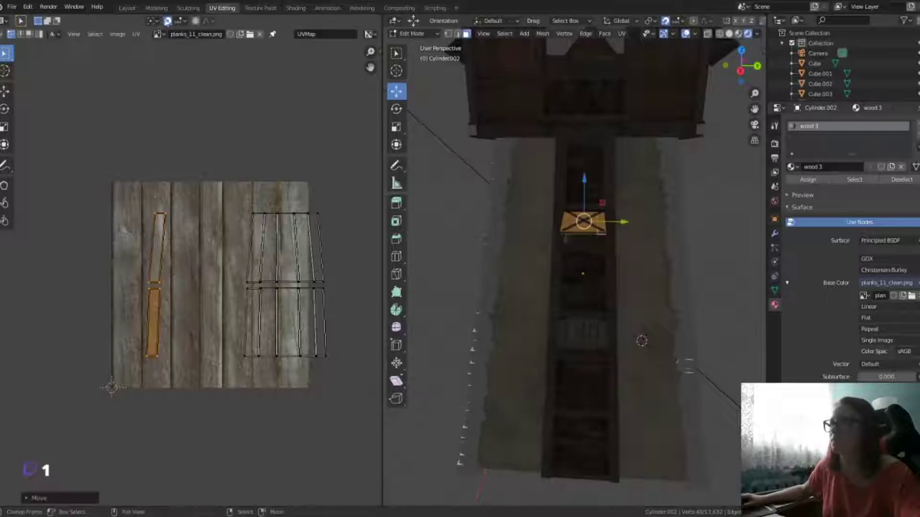
pyautogui.moveTo(255, 230); pyautogui.dragTo(254, 364)
pyautogui.press('g')
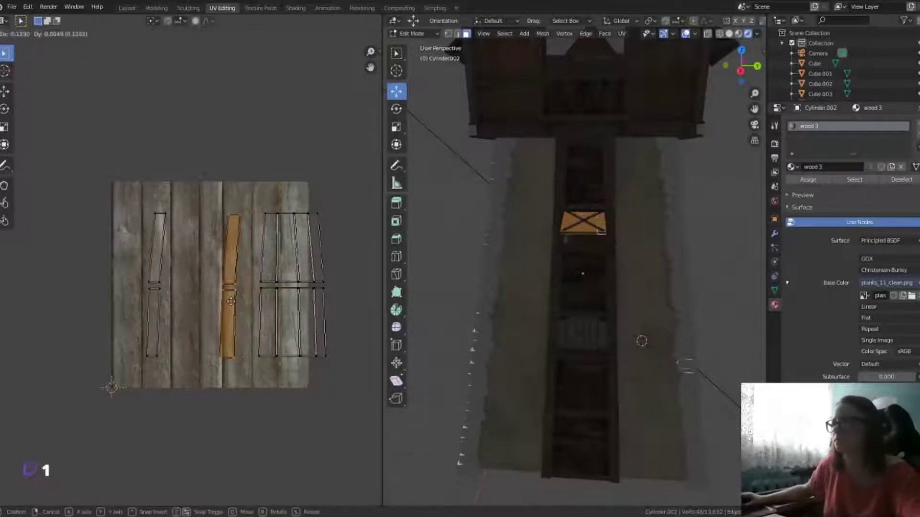
pyautogui.click(240, 300)
pyautogui.click(258, 289)
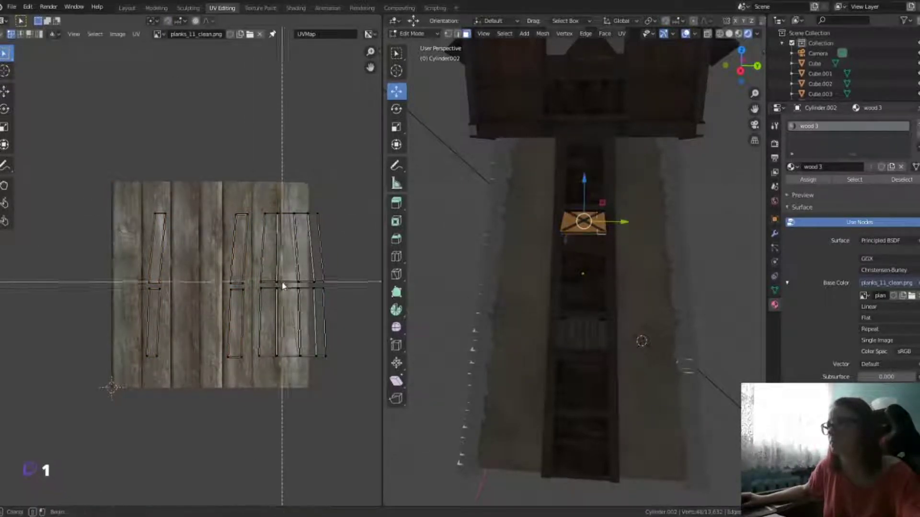
pyautogui.press('g')
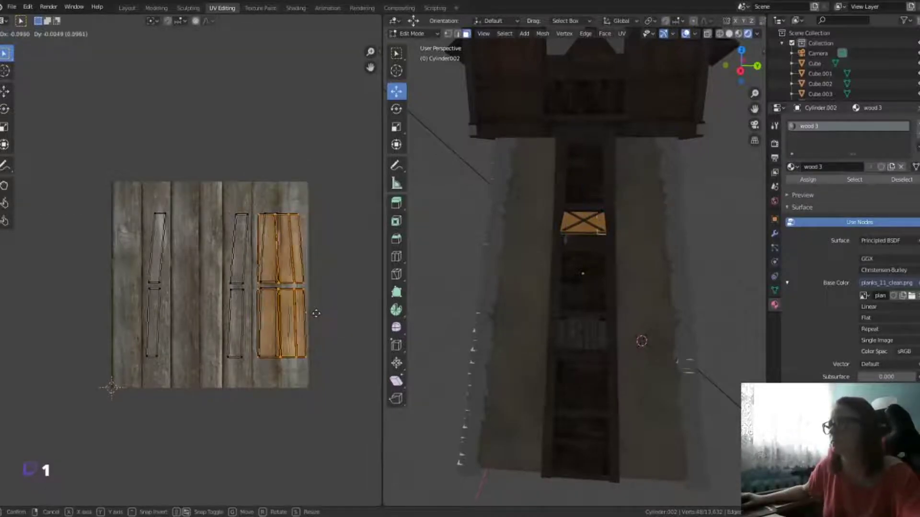
pyautogui.click(234, 312)
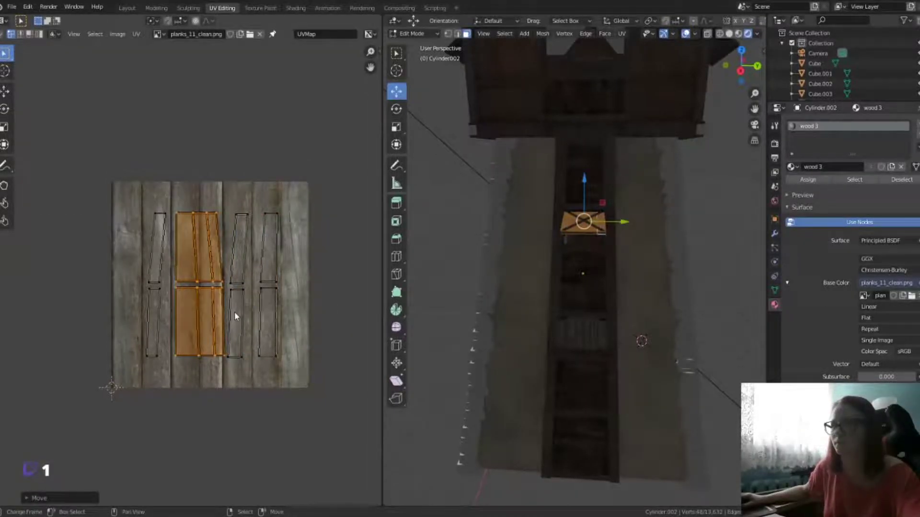
# Step: Reposition two upper UV strips, shifting one to the left
pyautogui.click(235, 315)
pyautogui.click(222, 243)
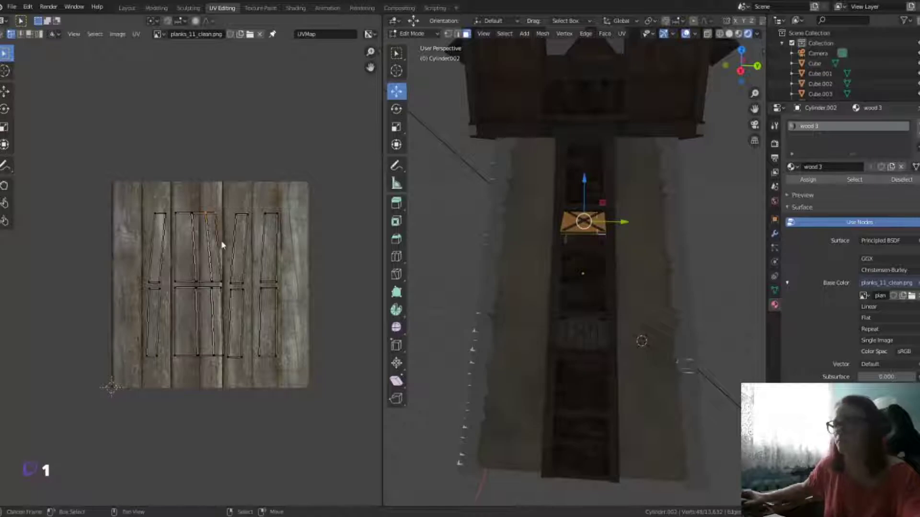
pyautogui.press('g')
pyautogui.click(204, 234)
pyautogui.click(204, 208)
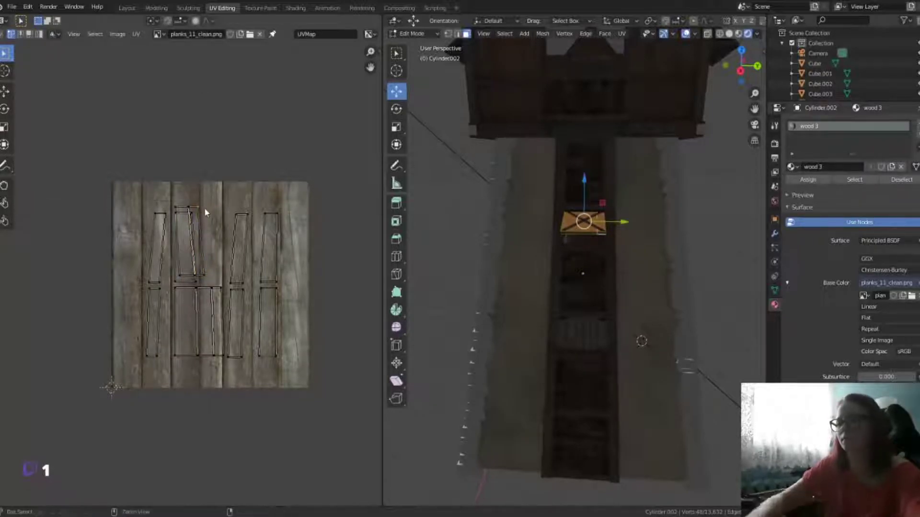
pyautogui.press('g')
pyautogui.click(133, 225)
# Step: Move a strip onto the right plank and shift another strip slightly up
pyautogui.click(184, 285)
pyautogui.press('g')
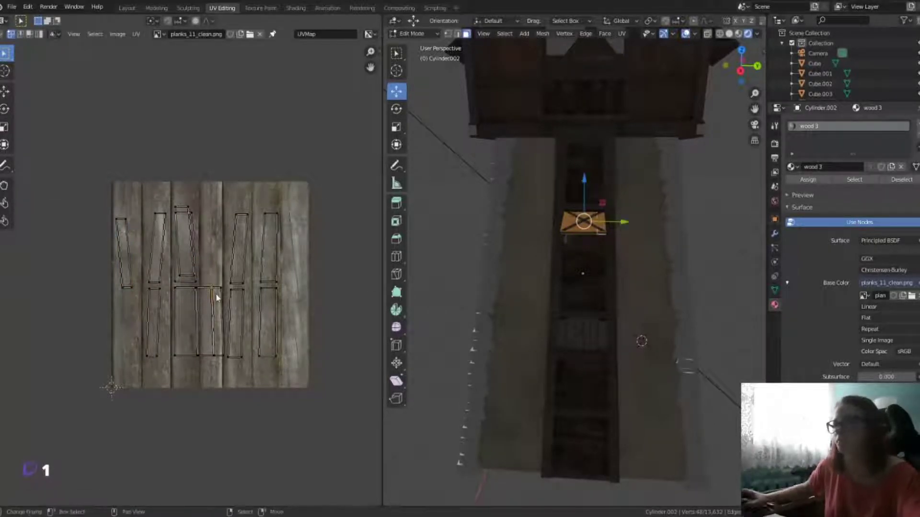
pyautogui.click(275, 314)
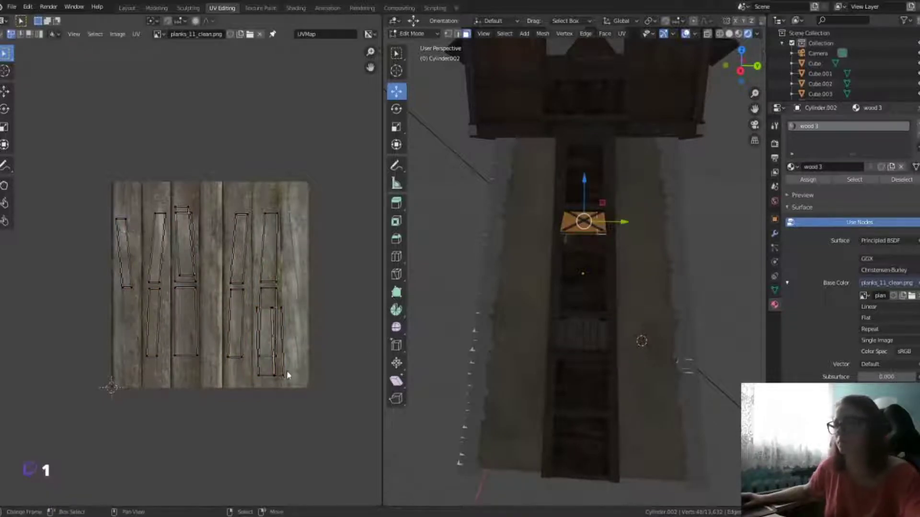
pyautogui.click(268, 246)
pyautogui.press('g')
pyautogui.click(268, 228)
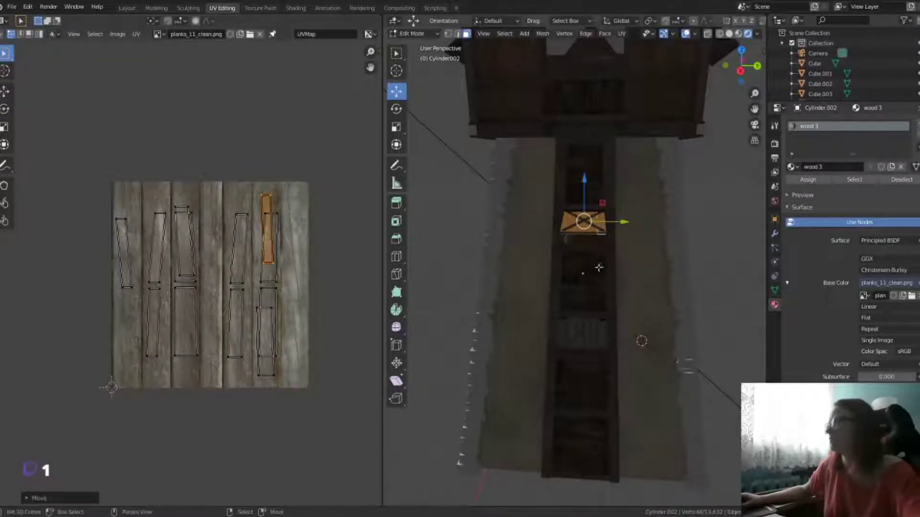
pyautogui.moveTo(575, 335)
pyautogui.mouseDown(button='middle')
pyautogui.moveTo(604, 343)
pyautogui.moveTo(450, 369)
pyautogui.mouseUp(button='middle')
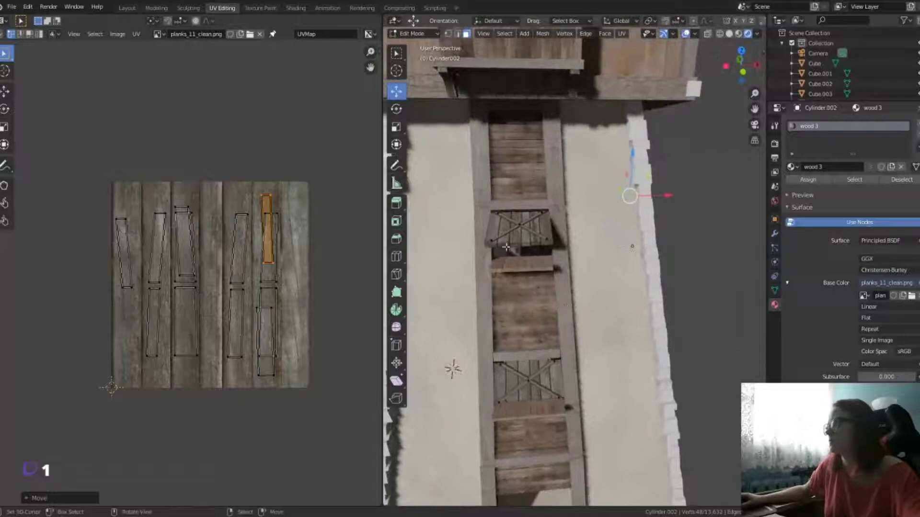
# Step: Sphere-project a tower-top shutter face, resize its UVs and place them on a plank
pyautogui.click(453, 369)
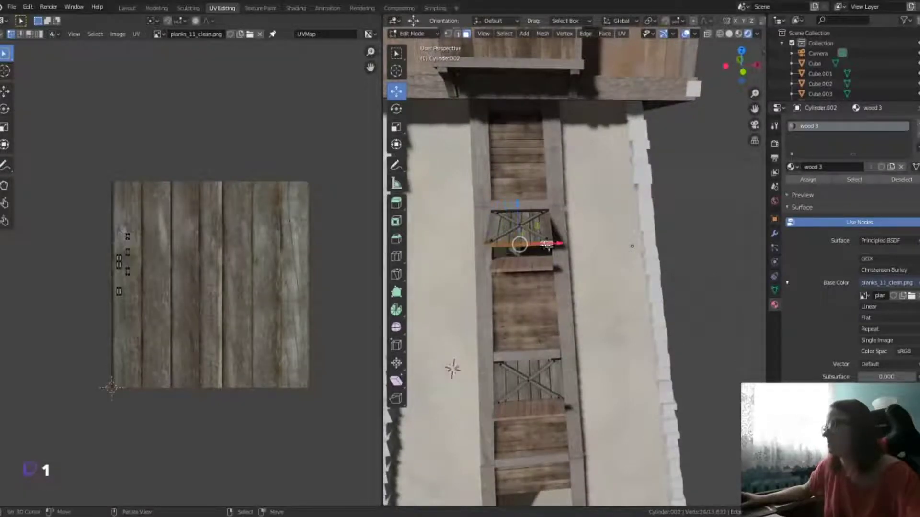
pyautogui.moveTo(548, 245)
pyautogui.mouseDown(button='middle')
pyautogui.moveTo(688, 280)
pyautogui.moveTo(618, 281)
pyautogui.mouseUp(button='middle')
pyautogui.press('u')
pyautogui.click(618, 281)
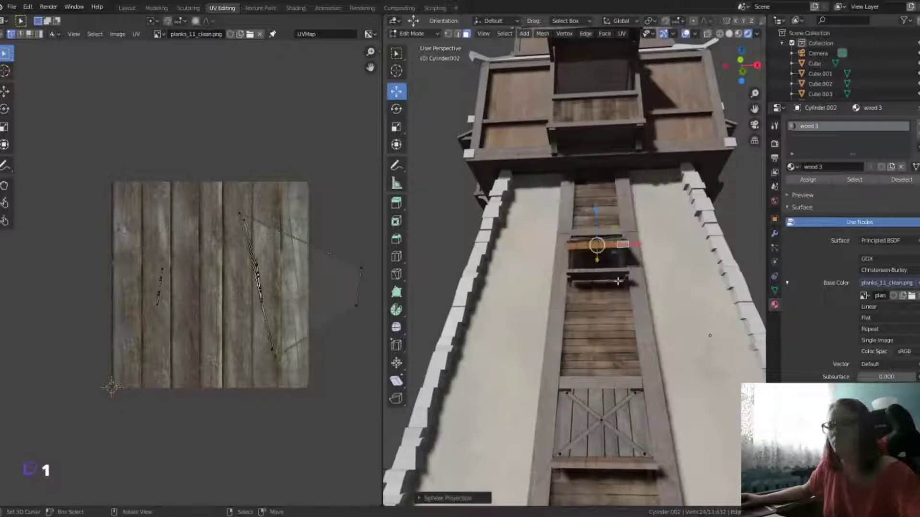
pyautogui.press('a')
pyautogui.press('s')
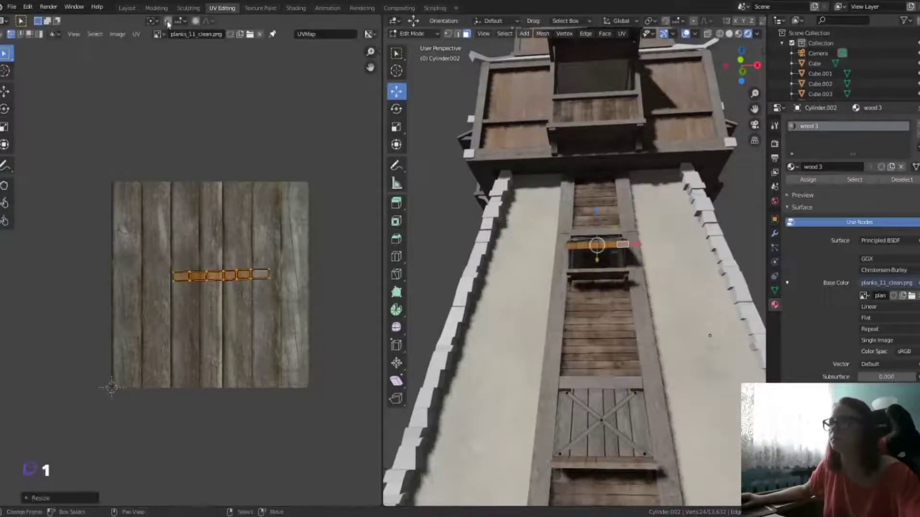
pyautogui.click(189, 139)
pyautogui.press('g')
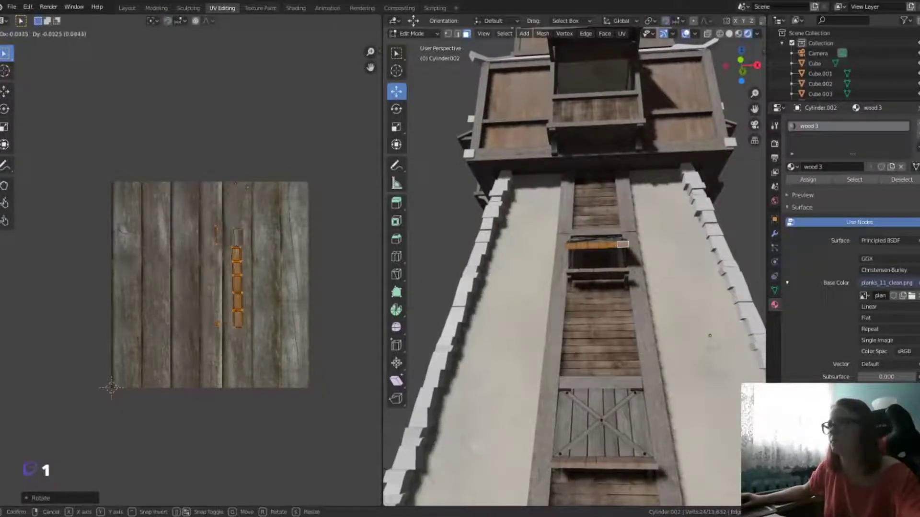
pyautogui.click(709, 336)
# Step: Project the lower shutter face from the top view and place the scaled island over the planks
pyautogui.scroll(5, 694, 383)
pyautogui.click(675, 412)
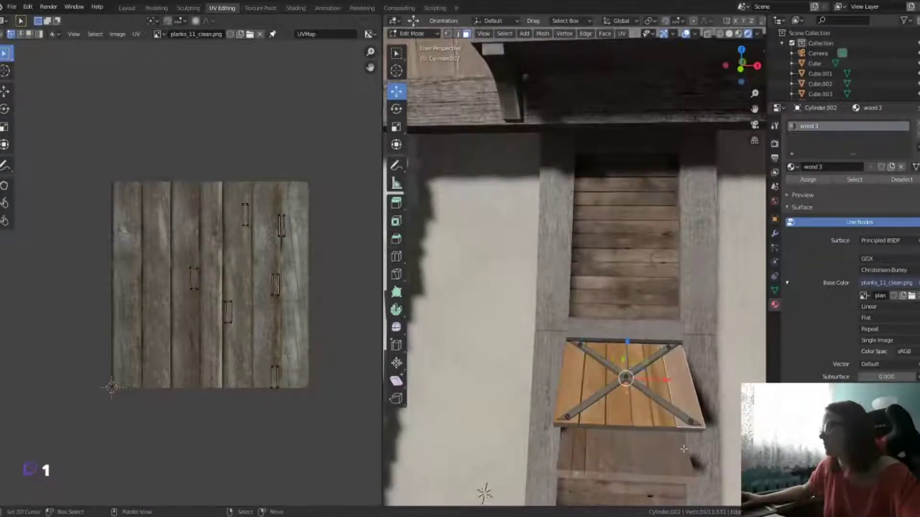
pyautogui.moveTo(683, 449); pyautogui.dragTo(578, 151, button='middle')
pyautogui.press('KP_7')
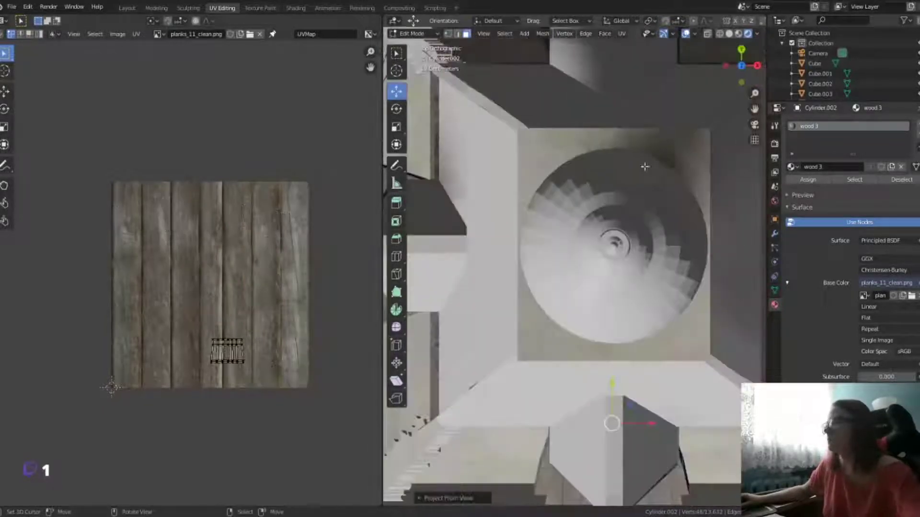
pyautogui.press('a')
pyautogui.press('s')
pyautogui.click(235, 345)
pyautogui.press('g')
pyautogui.click(238, 267)
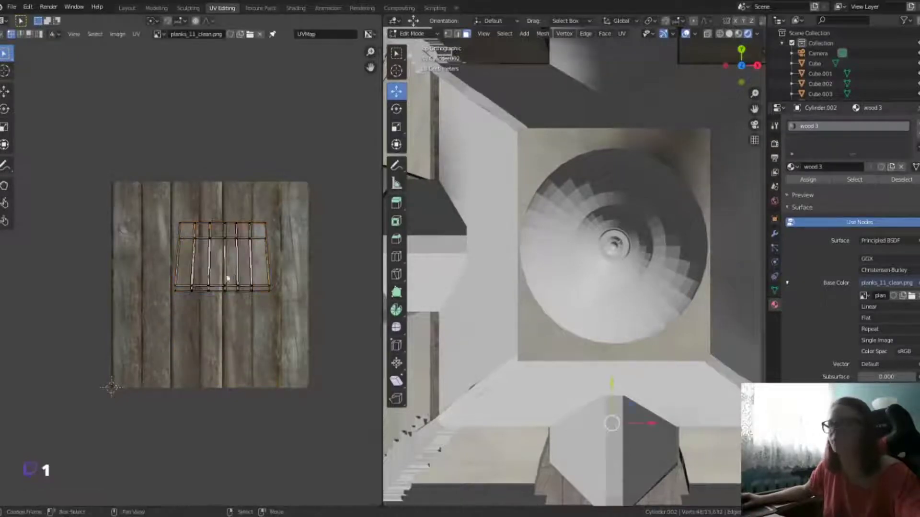
# Step: Move the right four strips down and the lower island's right part up and right
pyautogui.moveTo(204, 221); pyautogui.dragTo(274, 319)
pyautogui.moveTo(257, 259); pyautogui.dragTo(236, 353)
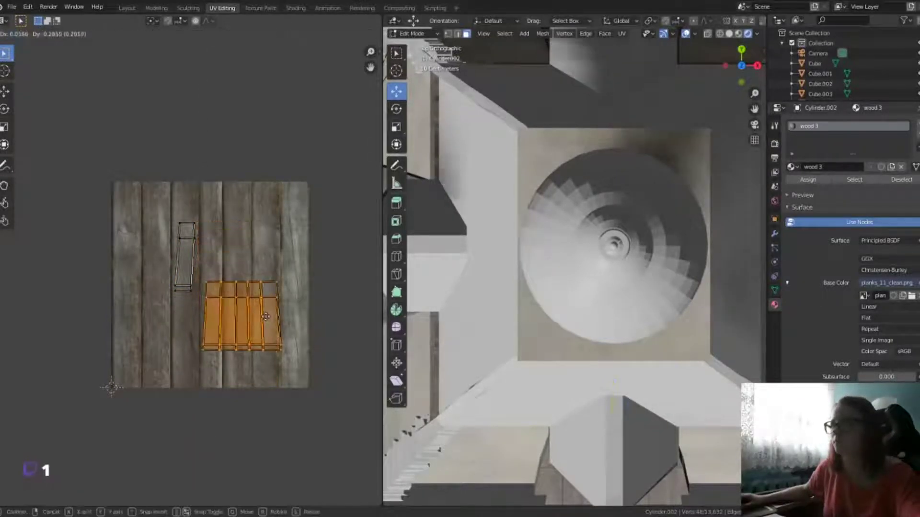
pyautogui.click(204, 307)
pyautogui.moveTo(204, 306); pyautogui.dragTo(265, 392)
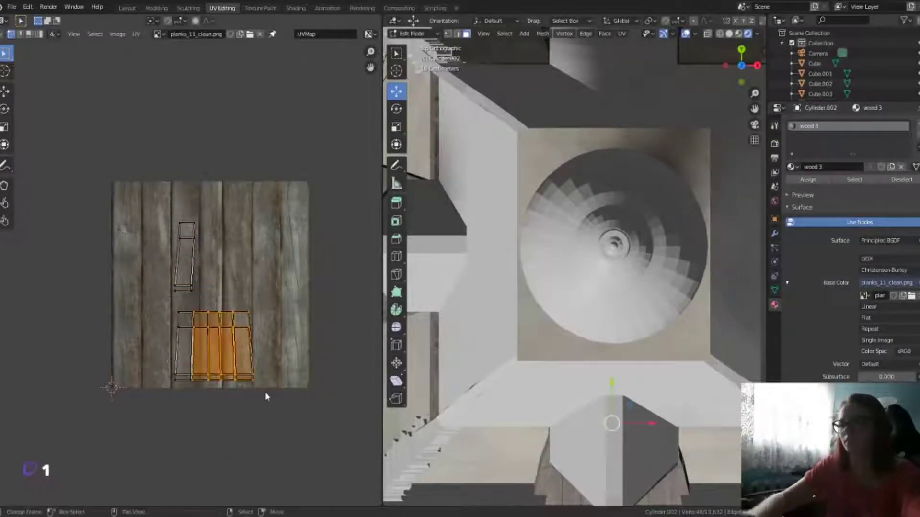
pyautogui.press('g')
pyautogui.click(289, 325)
# Step: Box-select columns of the right island and move them onto different planks
pyautogui.press('b')
pyautogui.moveTo(222, 240); pyautogui.dragTo(233, 318)
pyautogui.press('g')
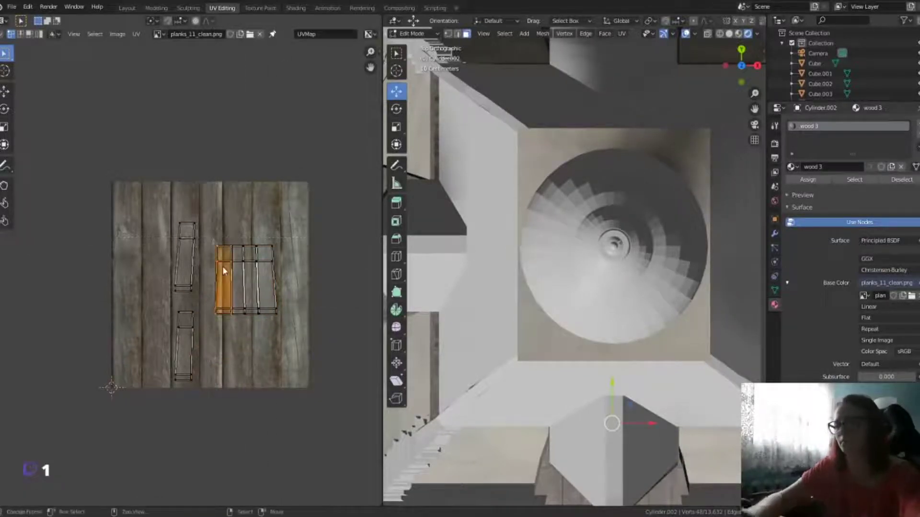
pyautogui.click(223, 286)
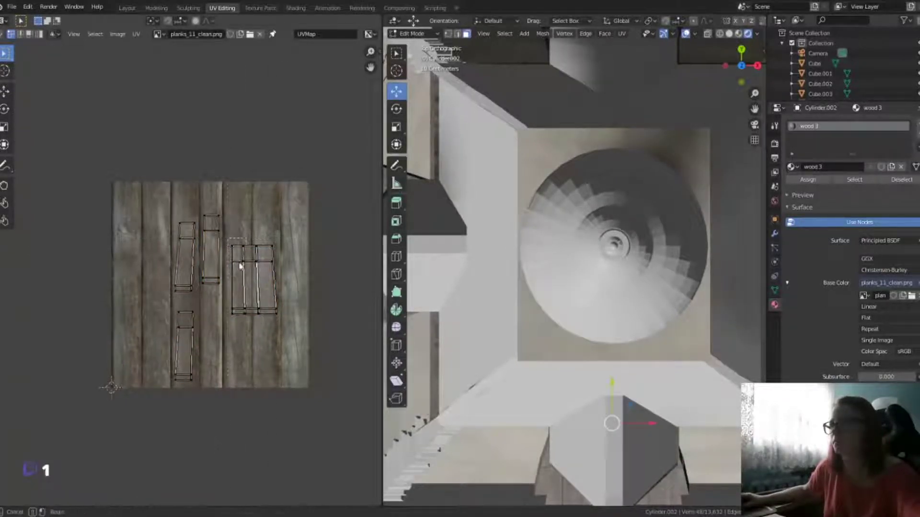
pyautogui.moveTo(228, 239); pyautogui.dragTo(256, 319)
pyautogui.press('g')
pyautogui.click(241, 341)
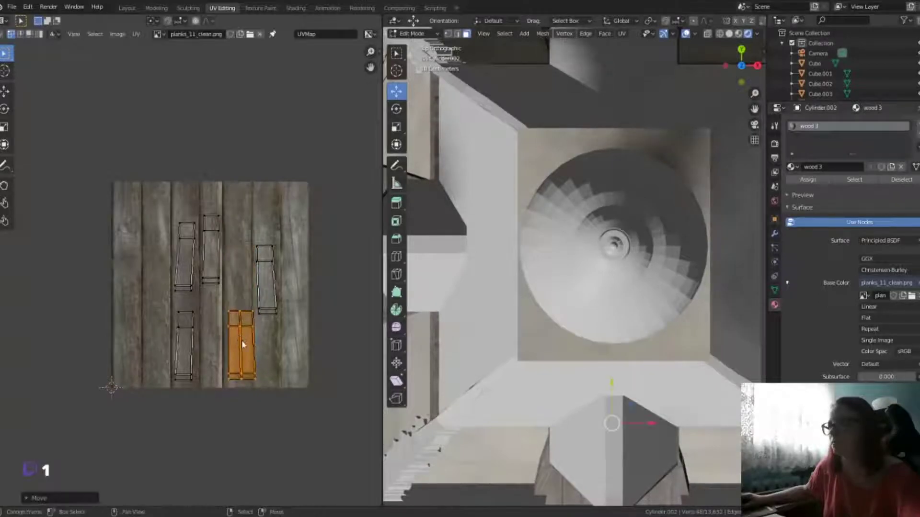
# Step: Move the last right column upward onto its own plank
pyautogui.moveTo(257, 369); pyautogui.dragTo(251, 384)
pyautogui.press('g')
pyautogui.click(244, 286)
pyautogui.scroll(-4, 574, 263)
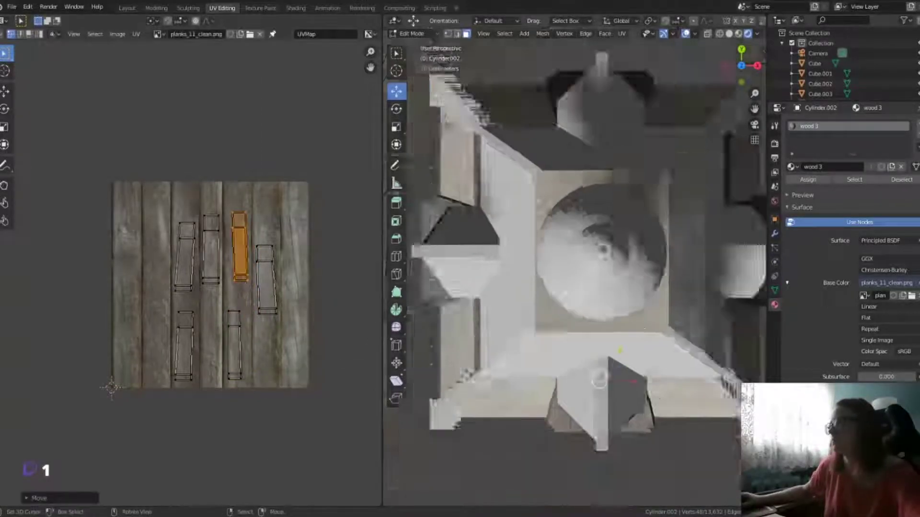
pyautogui.moveTo(575, 264)
pyautogui.mouseDown(button='middle')
pyautogui.moveTo(623, 215)
pyautogui.moveTo(681, 297)
pyautogui.mouseUp(button='middle')
pyautogui.click(683, 300)
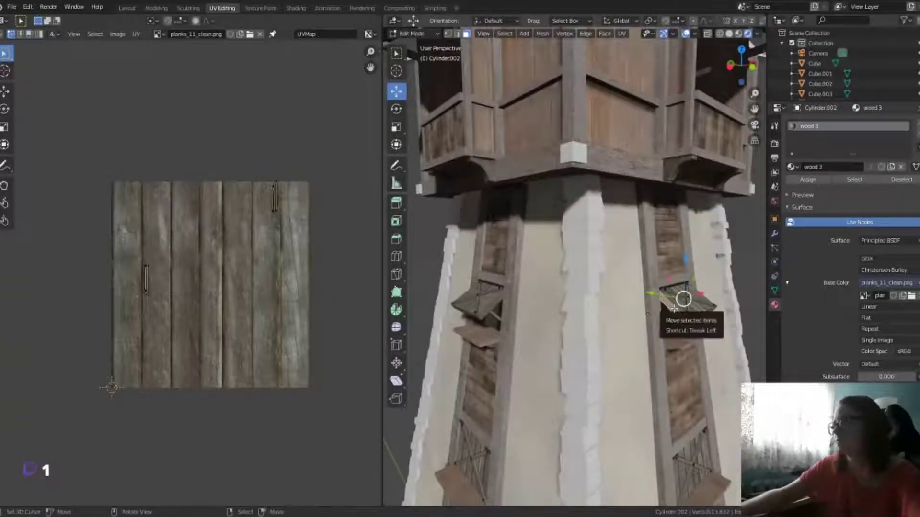
# Step: Project the first shutter face from the right view, then shrink, rotate and move its island onto a plank
pyautogui.press('KP_3')
pyautogui.press('u')
pyautogui.click(618, 308)
pyautogui.press('s')
pyautogui.click(211, 266)
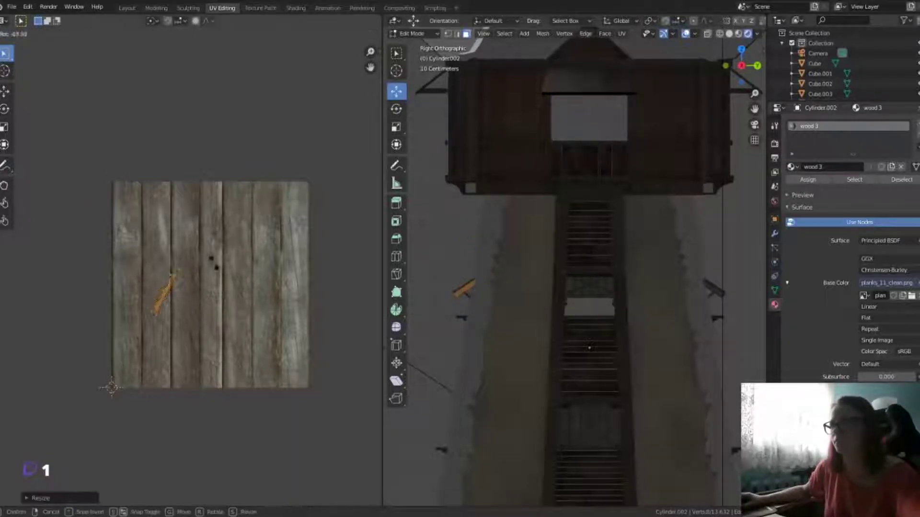
pyautogui.press('r')
pyautogui.press('g')
pyautogui.click(182, 303)
# Step: Project a second shutter face from the side view, then scale its island and turn it upright
pyautogui.moveTo(712, 293); pyautogui.dragTo(623, 287, button='middle')
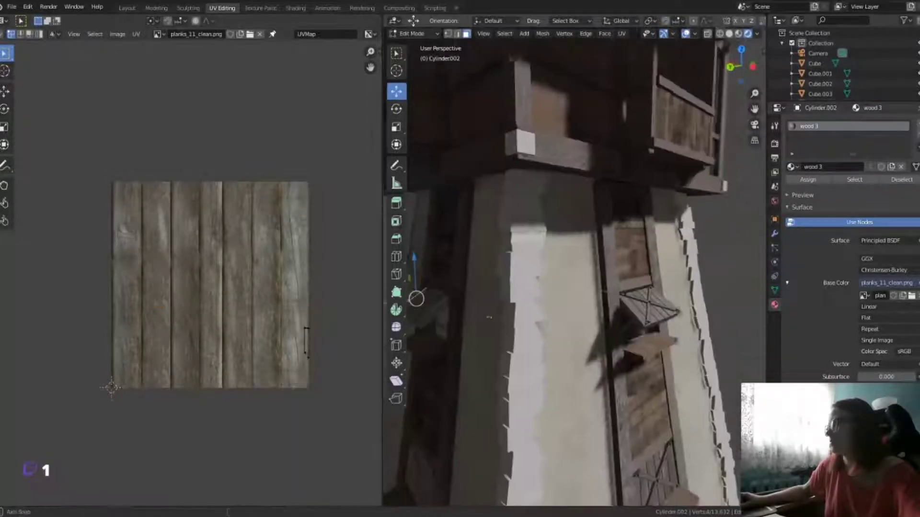
pyautogui.click(422, 306)
pyautogui.press('KP_3')
pyautogui.press('u')
pyautogui.click(442, 335)
pyautogui.press('s')
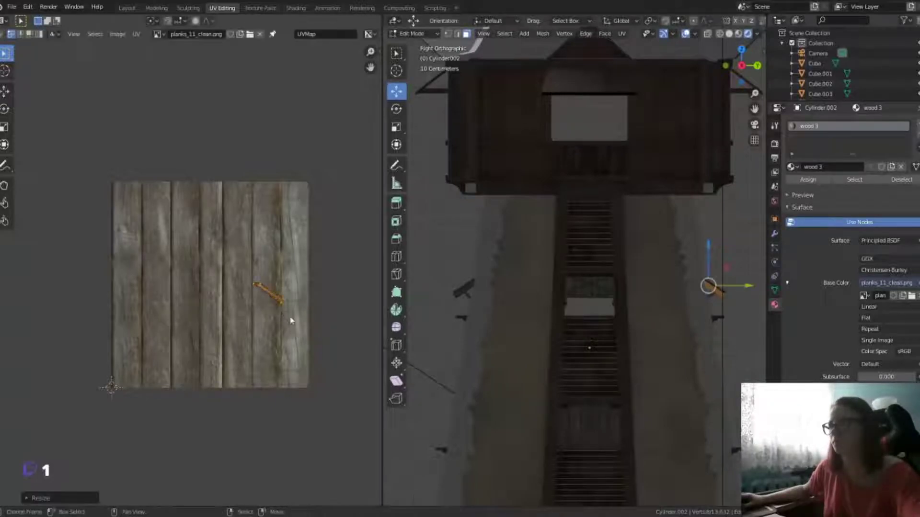
pyautogui.click(277, 213)
pyautogui.press('r')
pyautogui.click(346, 254)
# Step: Select a third shutter face, then resize its UV strip and turn it vertical
pyautogui.moveTo(589, 287); pyautogui.dragTo(574, 268, button='middle')
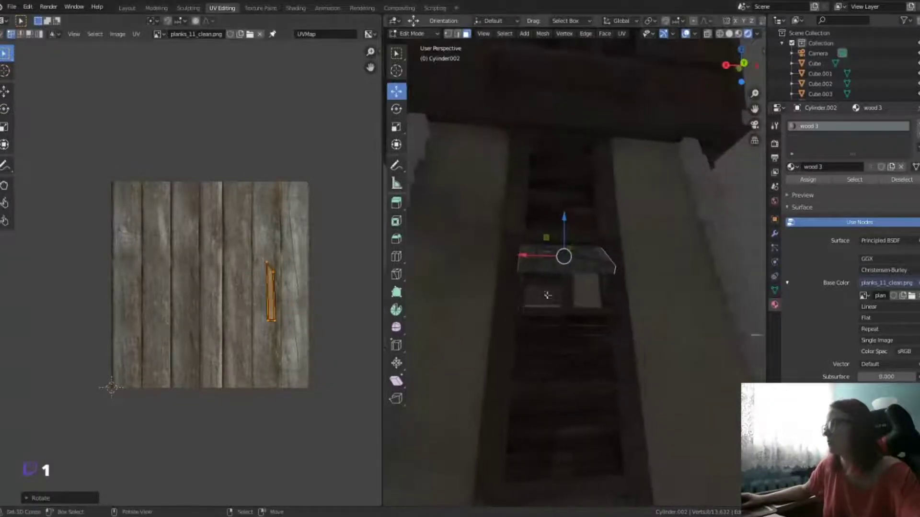
pyautogui.click(575, 270)
pyautogui.moveTo(643, 331); pyautogui.dragTo(659, 265, button='middle')
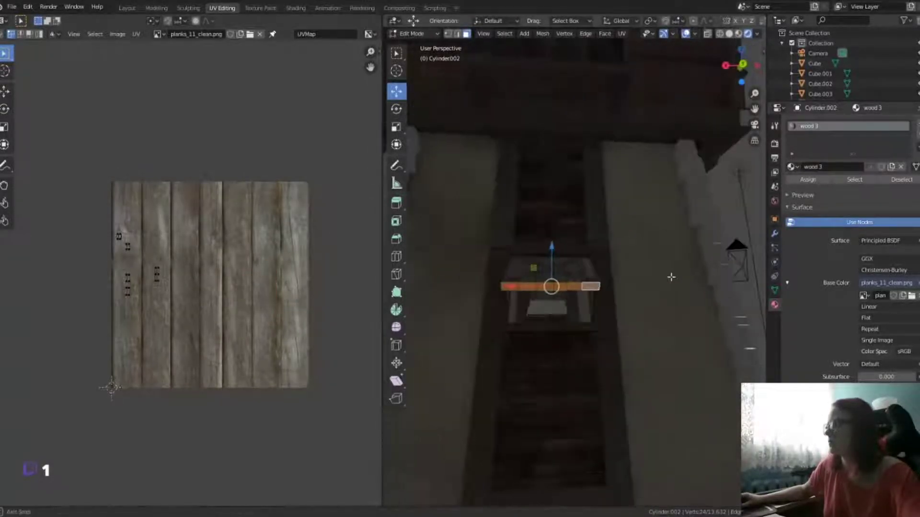
pyautogui.press('a')
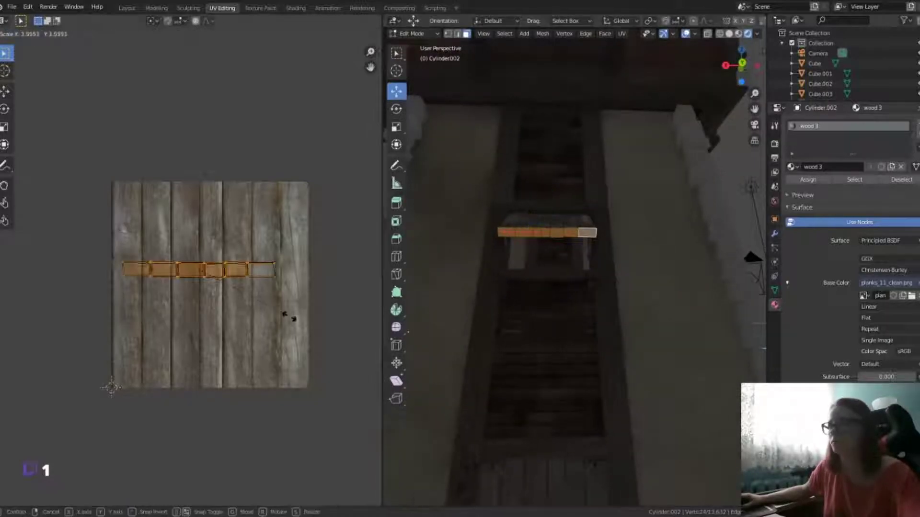
pyautogui.press('s')
pyautogui.click(277, 281)
pyautogui.press('r')
pyautogui.click(214, 195)
# Step: From the top view, enlarge a fourth face's UV island and move it lower on the texture
pyautogui.moveTo(575, 287); pyautogui.dragTo(594, 383, button='middle')
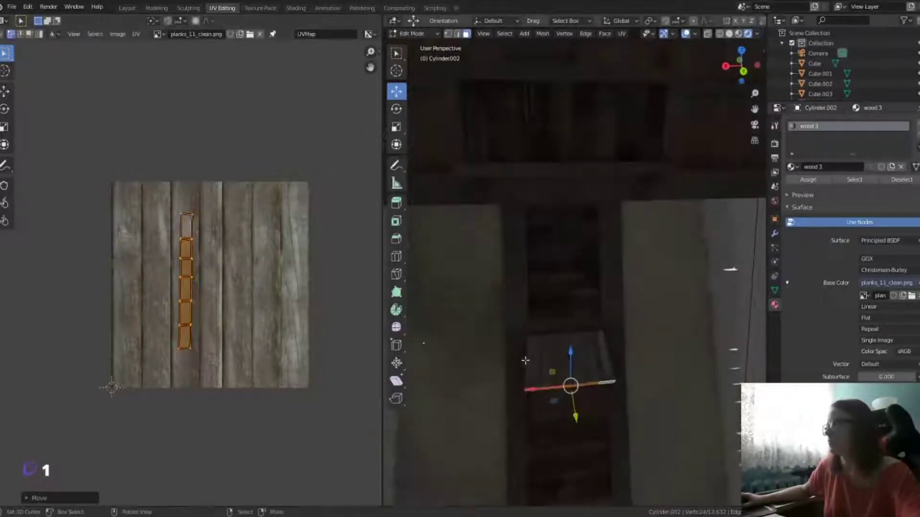
pyautogui.click(570, 361)
pyautogui.moveTo(611, 419); pyautogui.dragTo(514, 122, button='middle')
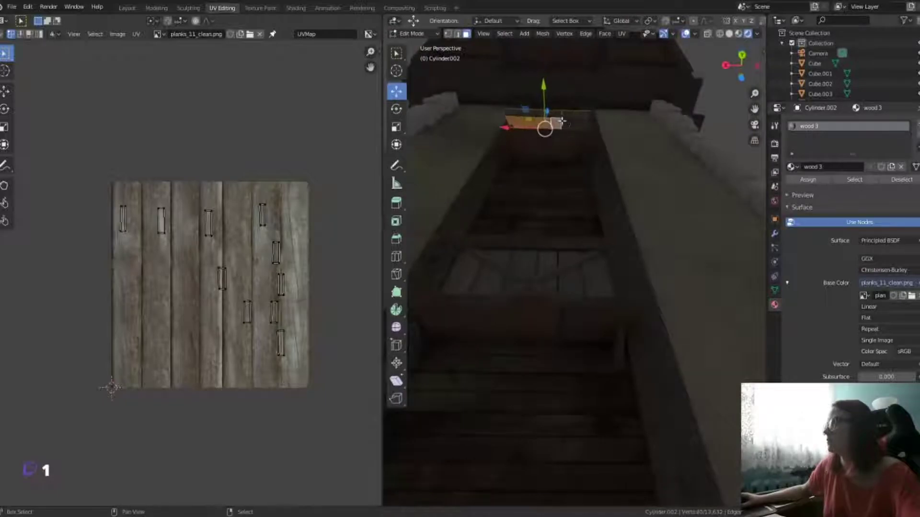
pyautogui.press('KP_7')
pyautogui.press('a')
pyautogui.press('s')
pyautogui.click(249, 246)
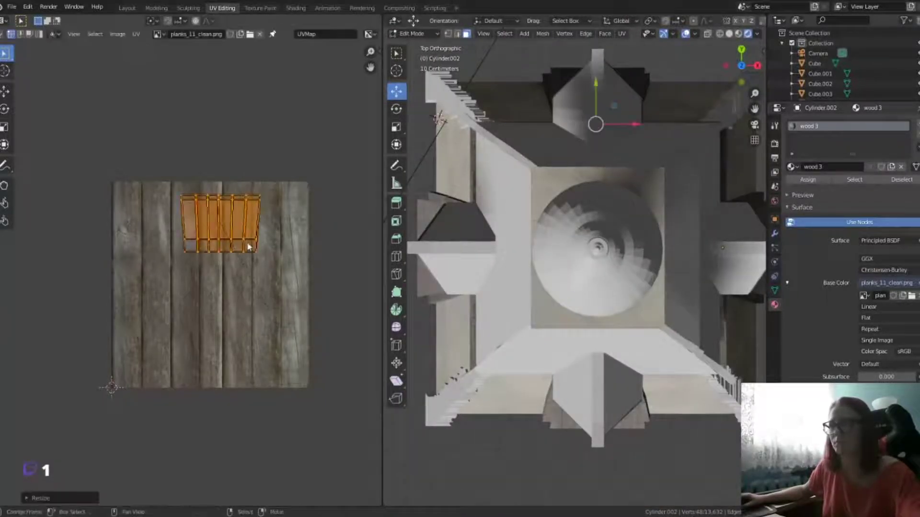
pyautogui.press('g')
pyautogui.click(243, 331)
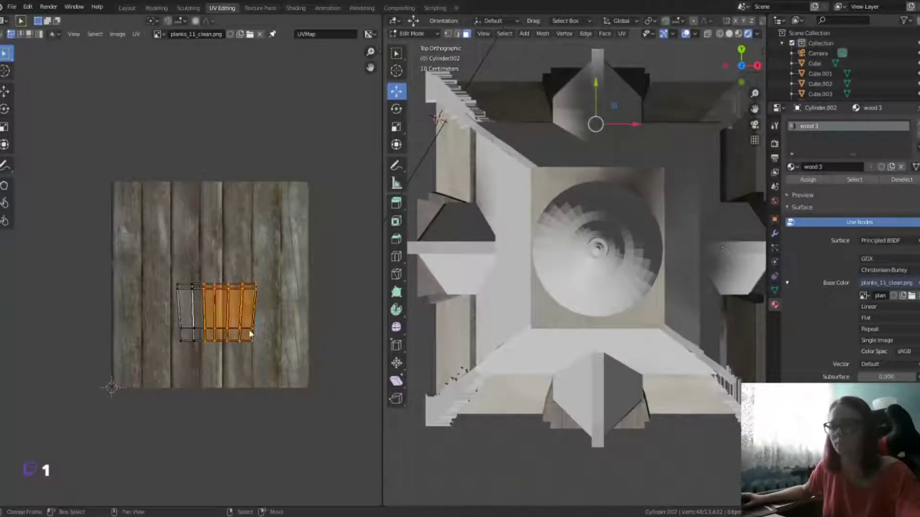
# Step: Place that island at the upper left and shift the overlapping three-plank island right
pyautogui.press('g')
pyautogui.click(216, 248)
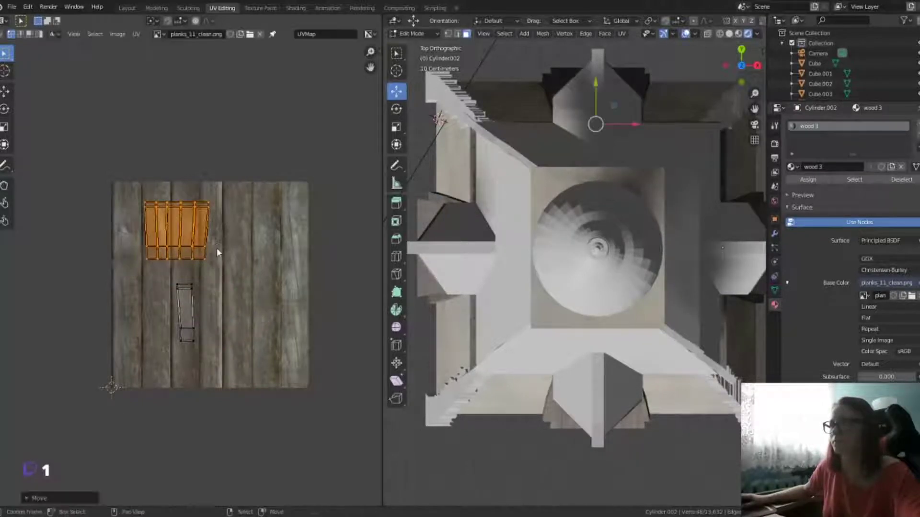
pyautogui.press('b')
pyautogui.moveTo(185, 199); pyautogui.dragTo(240, 223)
pyautogui.press('g')
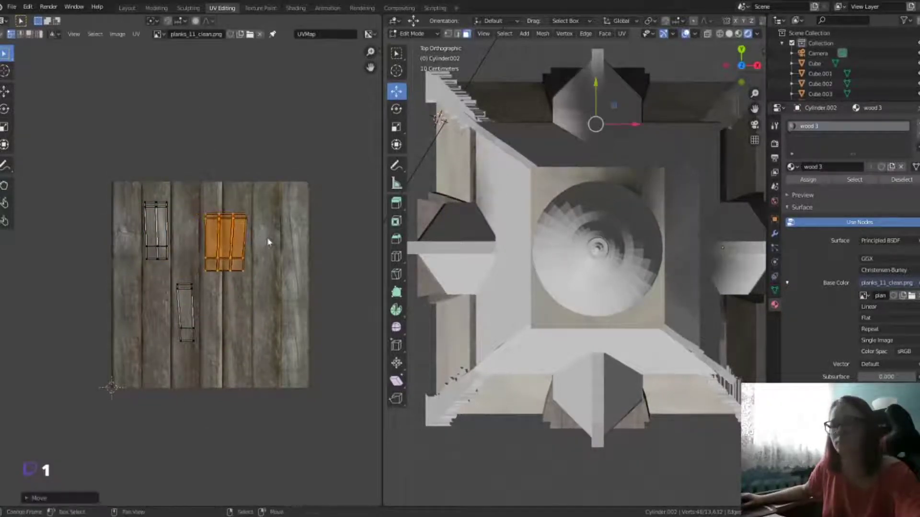
pyautogui.click(268, 242)
# Step: Move the narrow island to the lower right and another island to the upper middle
pyautogui.click(217, 230)
pyautogui.press('l')
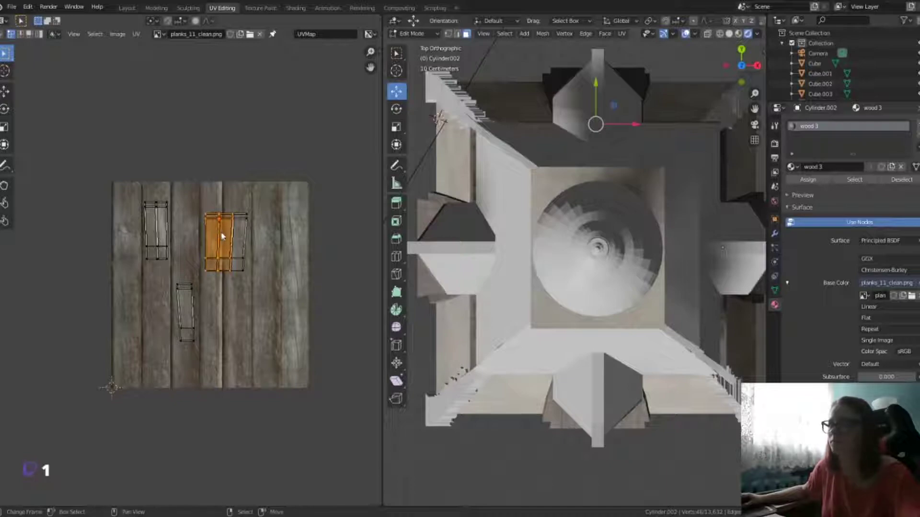
pyautogui.press('g')
pyautogui.click(239, 323)
pyautogui.click(271, 327)
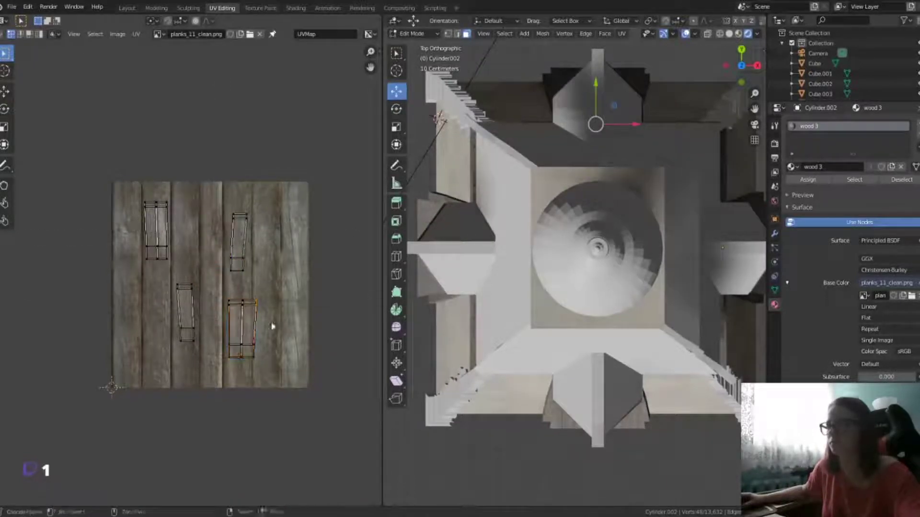
pyautogui.press('l')
pyautogui.press('g')
pyautogui.click(232, 231)
pyautogui.moveTo(527, 240); pyautogui.dragTo(546, 240, button='middle')
# Step: Save the .blend file and deselect everything
pyautogui.hotkey('ctrl', 's')
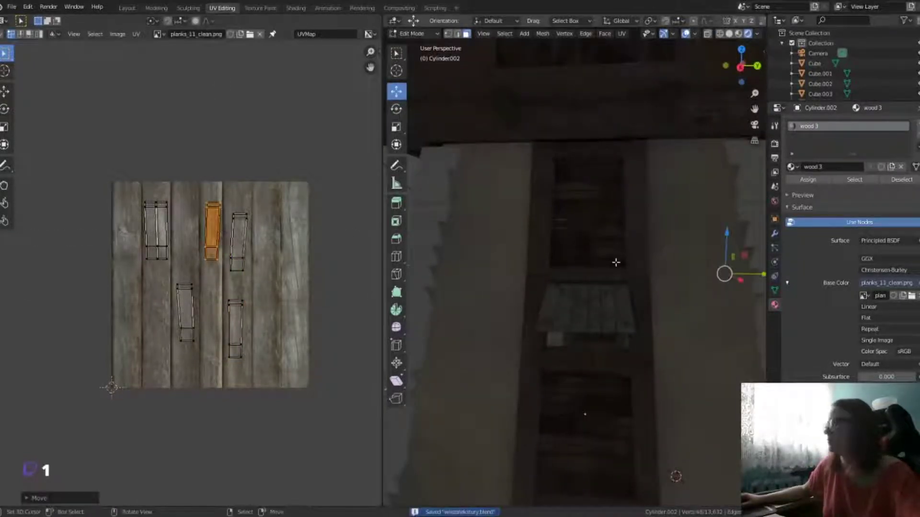
pyautogui.scroll(-5, 615, 262)
pyautogui.hotkey('alt', 'a')
pyautogui.scroll(6, 616, 263)
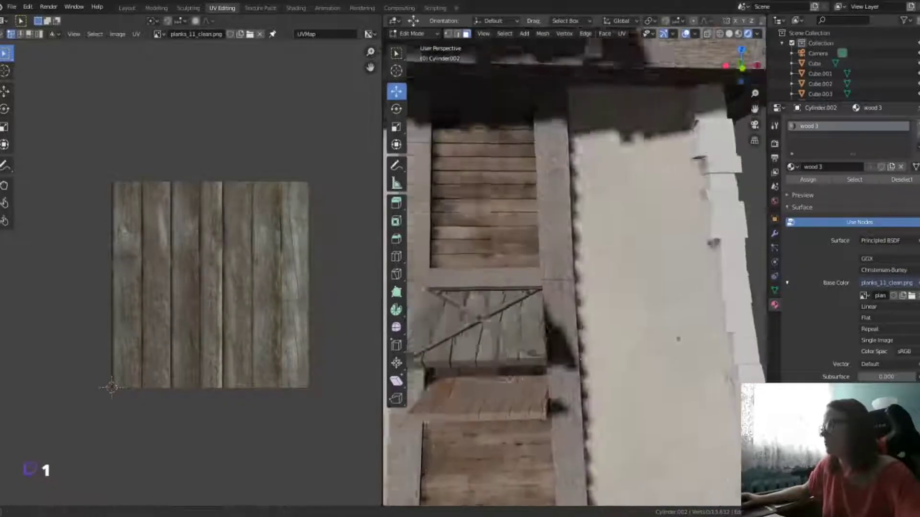
pyautogui.scroll(3, 541, 368)
pyautogui.scroll(-4, 541, 367)
pyautogui.scroll(4, 539, 376)
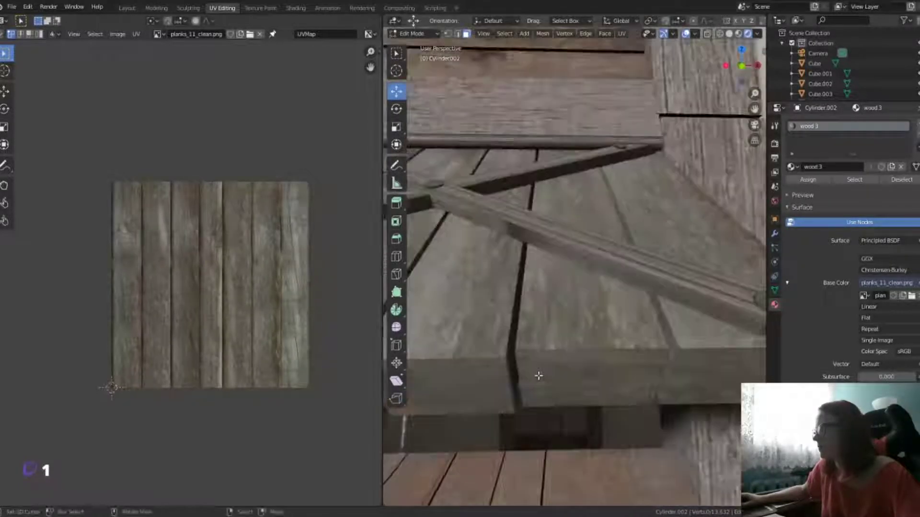
# Step: Bevel all edges of the shutter mesh, then deselect it
pyautogui.press('a')
pyautogui.hotkey('ctrl', 'b')
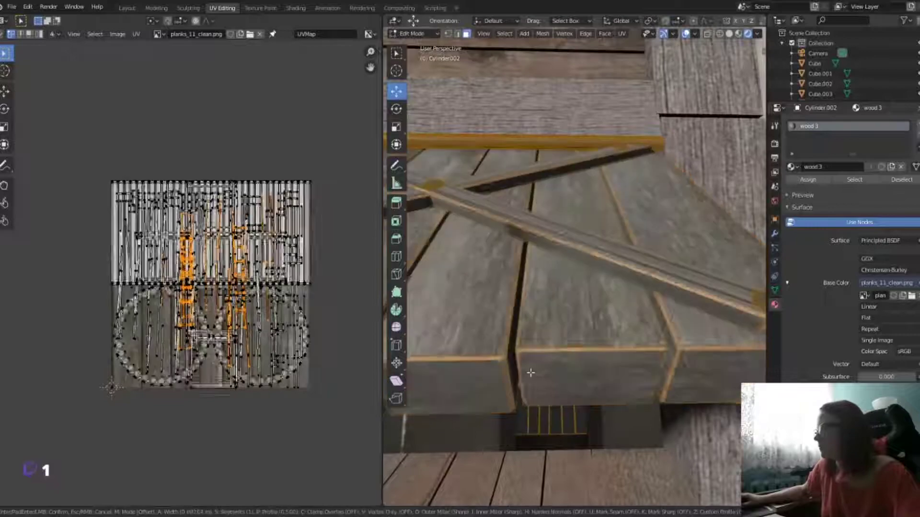
pyautogui.click(534, 374)
pyautogui.scroll(-3, 546, 378)
pyautogui.hotkey('alt', 'a')
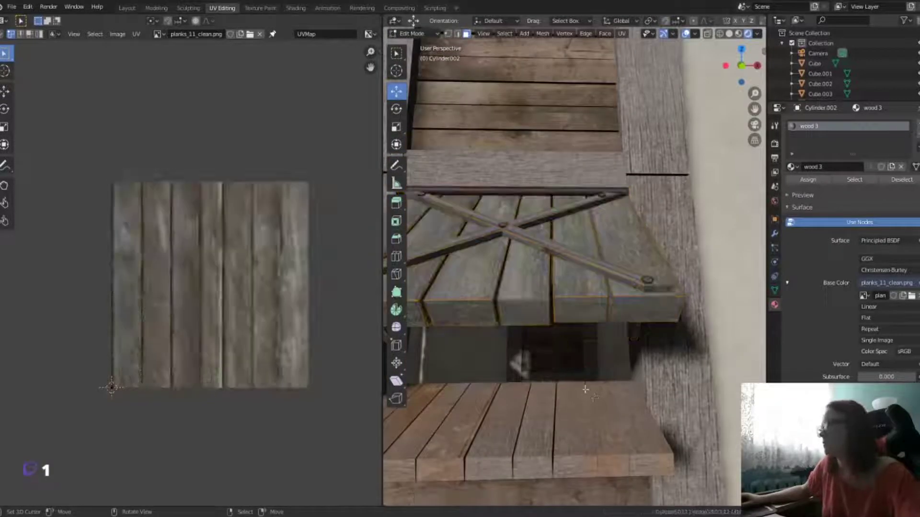
pyautogui.scroll(1, 578, 392)
pyautogui.scroll(-2, 577, 391)
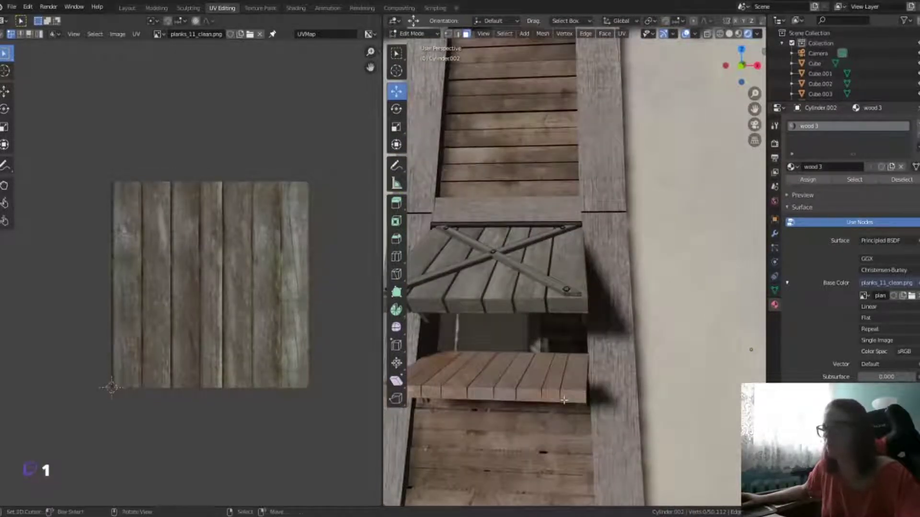
pyautogui.scroll(3, 564, 400)
pyautogui.scroll(-3, 564, 400)
# Step: Select three step faces and orbit to inspect the ladder and braced door
pyautogui.moveTo(564, 400)
pyautogui.mouseDown(button='middle')
pyautogui.moveTo(492, 319)
pyautogui.moveTo(518, 297)
pyautogui.moveTo(566, 345)
pyautogui.moveTo(574, 383)
pyautogui.moveTo(452, 149)
pyautogui.mouseUp(button='middle')
pyautogui.click(492, 318)
pyautogui.keyDown('shift'); pyautogui.click(518, 297); pyautogui.keyUp('shift')
pyautogui.keyDown('shift'); pyautogui.click(575, 383); pyautogui.keyUp('shift')
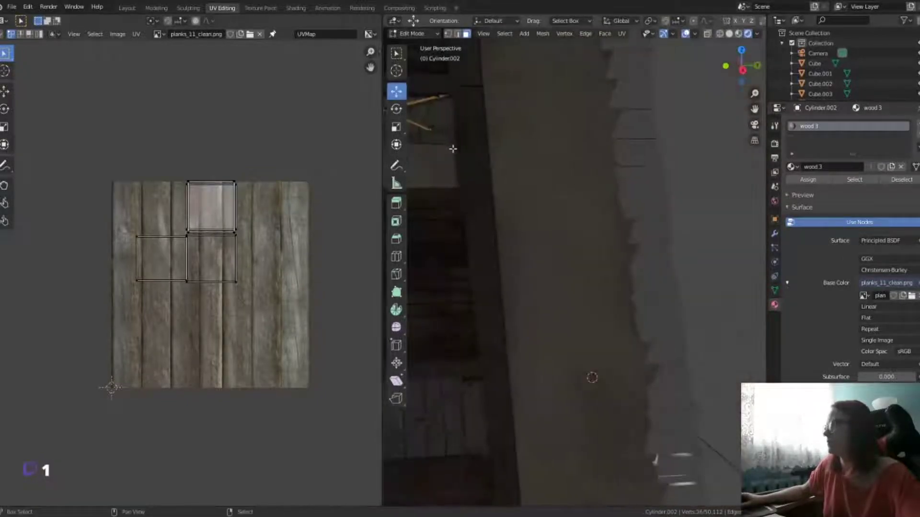
pyautogui.moveTo(439, 417)
pyautogui.mouseDown(button='middle')
pyautogui.moveTo(522, 157)
pyautogui.moveTo(568, 258)
pyautogui.mouseUp(button='middle')
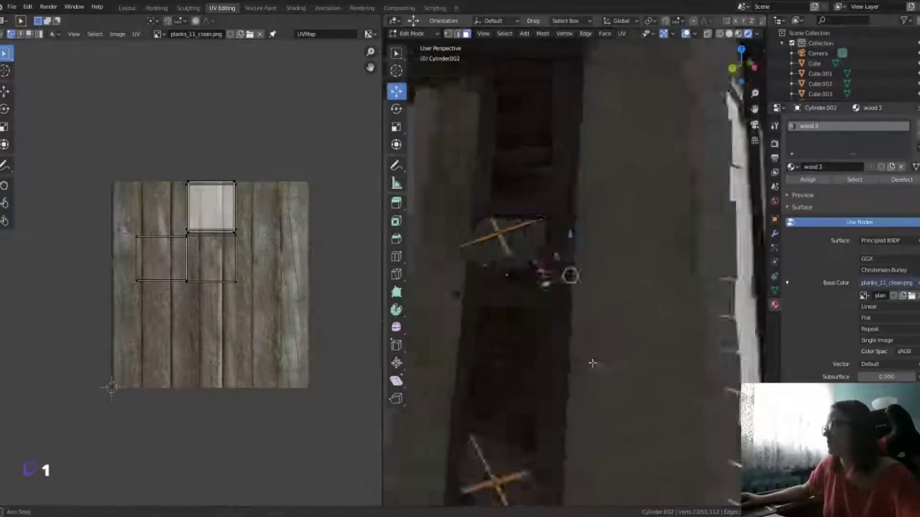
pyautogui.moveTo(486, 260)
pyautogui.mouseDown(button='middle')
pyautogui.moveTo(527, 289)
pyautogui.moveTo(623, 416)
pyautogui.mouseUp(button='middle')
pyautogui.moveTo(688, 176); pyautogui.dragTo(513, 329, button='middle')
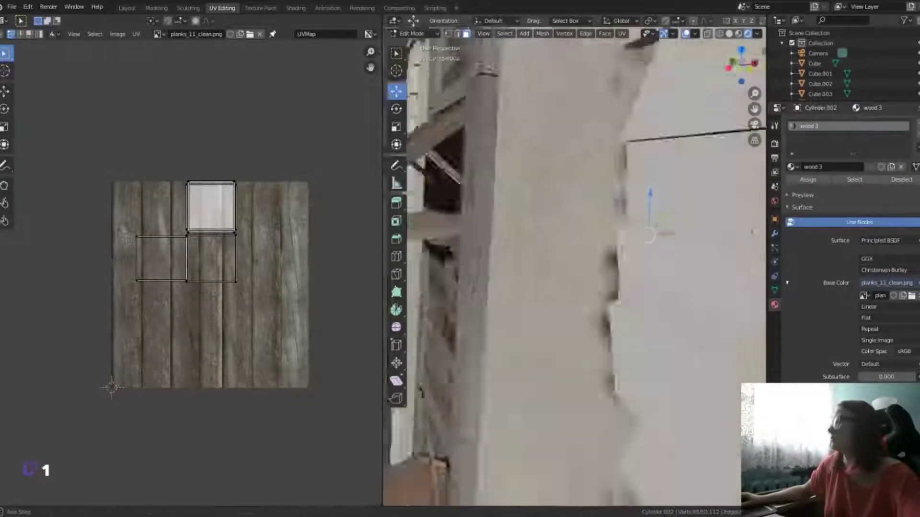
# Step: Select the connected brace piece and Smart UV Project it
pyautogui.hotkey('ctrl', 'l')
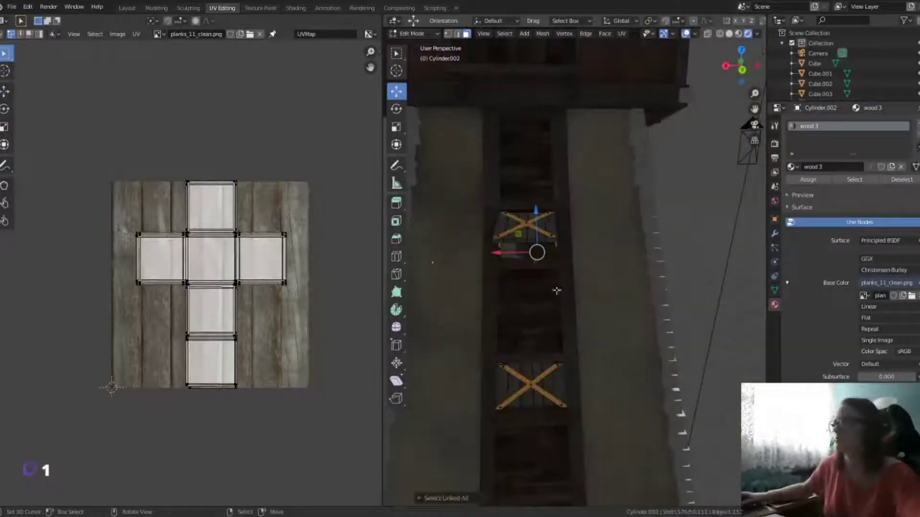
pyautogui.press('u')
pyautogui.click(502, 259)
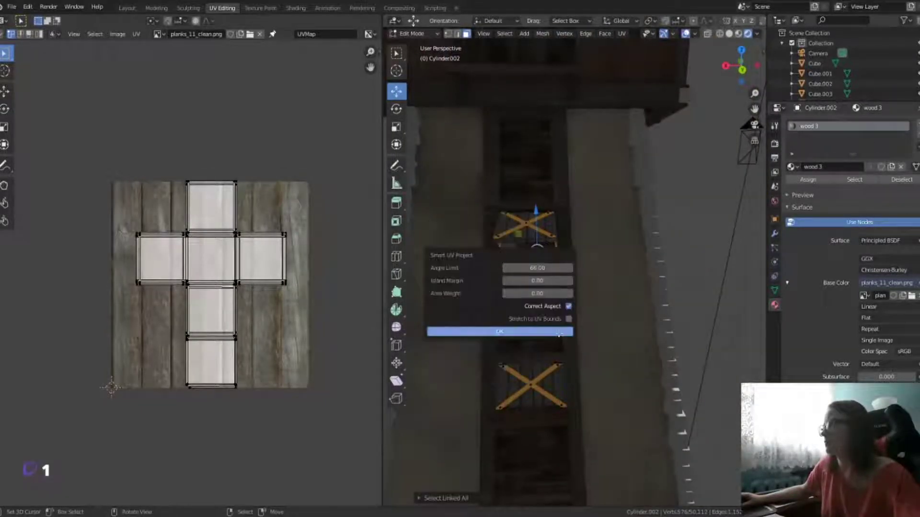
pyautogui.click(501, 325)
# Step: Add a new material slot with a new material named metal
pyautogui.click(918, 125)
pyautogui.click(828, 187)
pyautogui.doubleClick(828, 187)
pyautogui.write('mt')
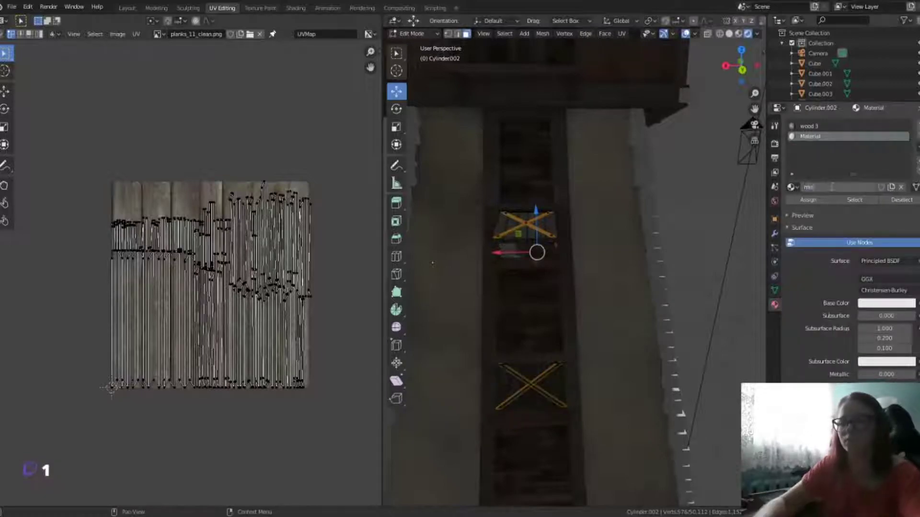
pyautogui.press('Return')
# Step: Give metal's Base Color the metal.png image texture, assign it, and show metal.png for UV editing
pyautogui.click(887, 303)
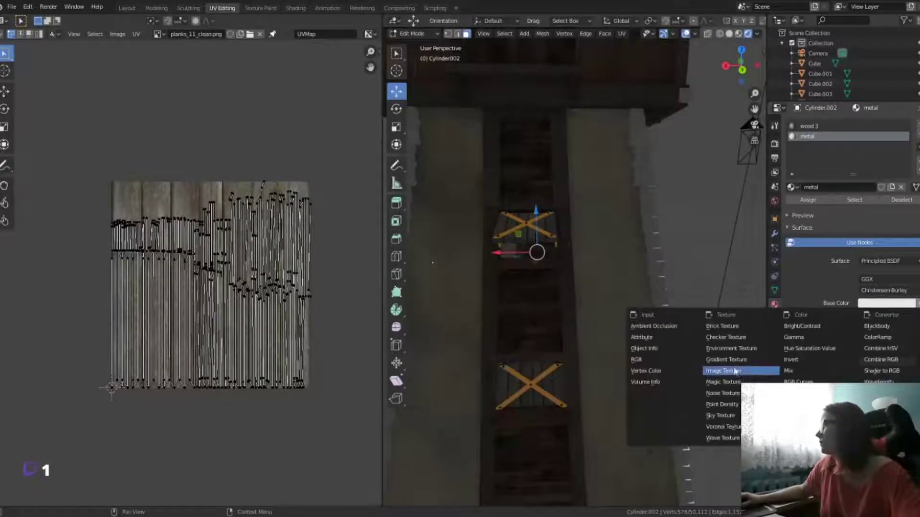
pyautogui.click(673, 372)
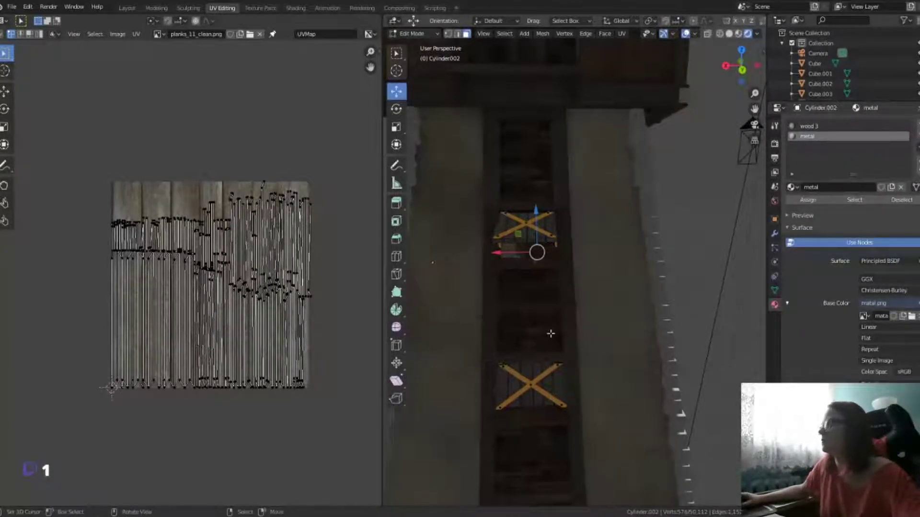
pyautogui.click(530, 391)
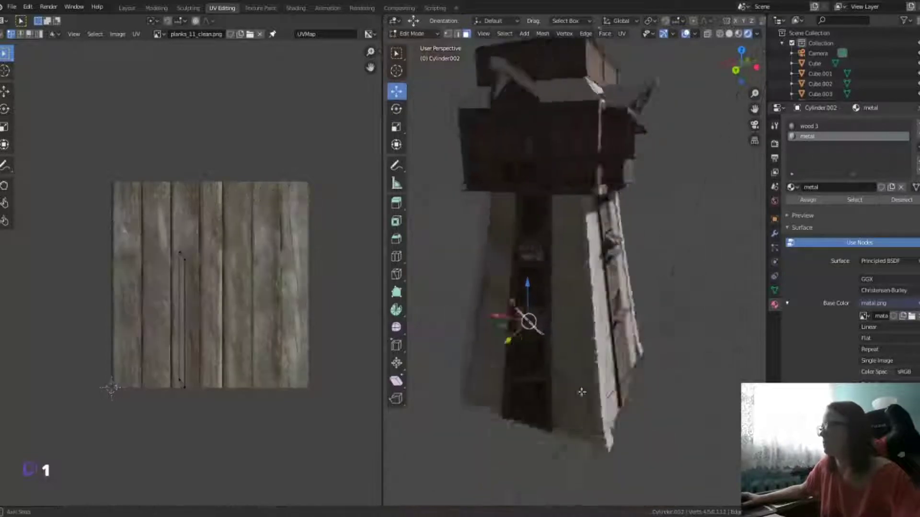
pyautogui.moveTo(530, 390); pyautogui.dragTo(513, 306, button='middle')
pyautogui.click(157, 34)
pyautogui.click(192, 68)
# Step: Frame the metal image and select a diagonal brace edge and another door element
pyautogui.scroll(3, 206, 287)
pyautogui.moveTo(309, 343)
pyautogui.mouseDown(button='middle')
pyautogui.moveTo(231, 294)
pyautogui.moveTo(160, 278)
pyautogui.mouseUp(button='middle')
pyautogui.scroll(1, 575, 268)
pyautogui.scroll(4, 575, 268)
pyautogui.moveTo(540, 327)
pyautogui.mouseDown(button='middle')
pyautogui.moveTo(539, 375)
pyautogui.moveTo(550, 344)
pyautogui.moveTo(531, 326)
pyautogui.moveTo(575, 335)
pyautogui.moveTo(592, 391)
pyautogui.moveTo(508, 331)
pyautogui.mouseUp(button='middle')
pyautogui.click(578, 344)
pyautogui.click(502, 326)
# Step: Select a brace edge and add the bottom-right bolt and linked strap geometry
pyautogui.keyDown('shift'); pyautogui.click(469, 323); pyautogui.keyUp('shift')
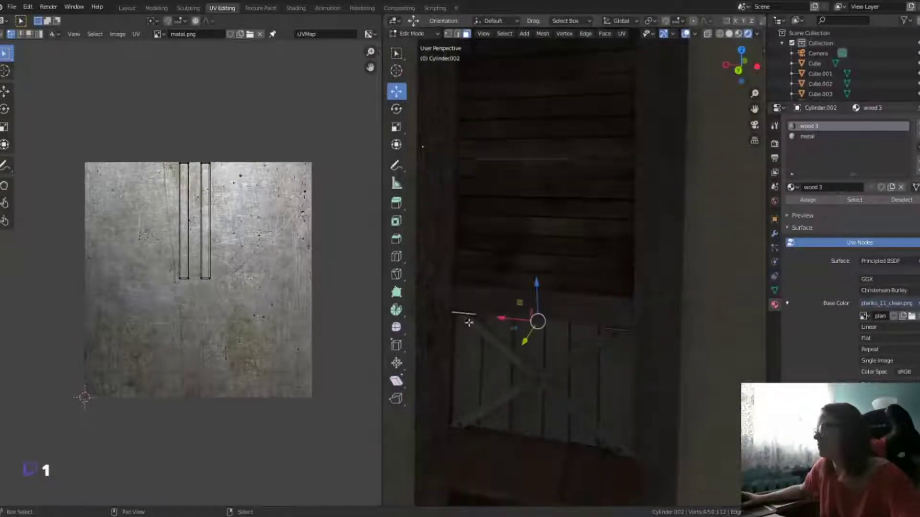
pyautogui.click(468, 322)
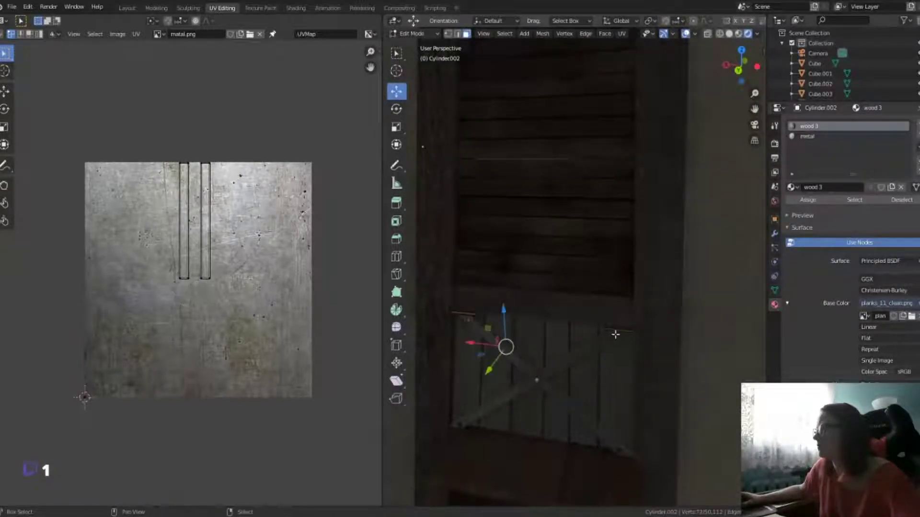
pyautogui.moveTo(610, 447)
pyautogui.mouseDown(button='middle')
pyautogui.moveTo(634, 353)
pyautogui.moveTo(476, 365)
pyautogui.mouseUp(button='middle')
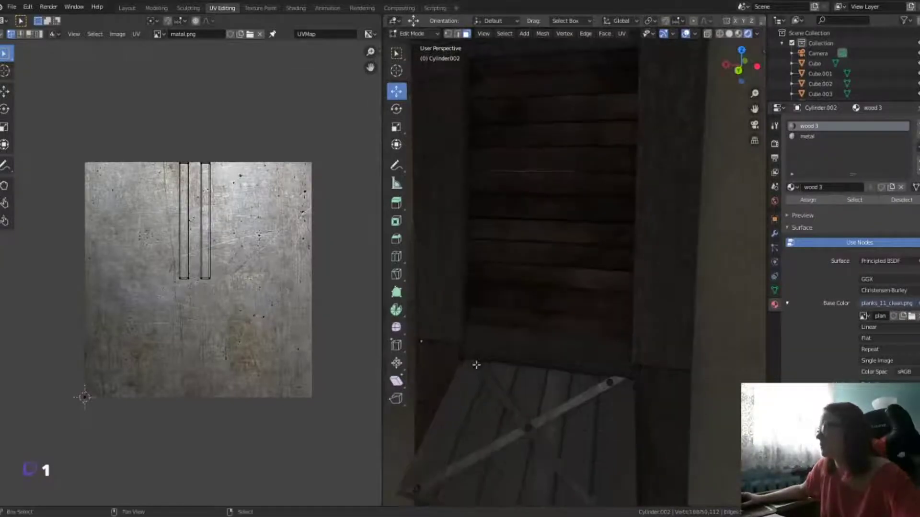
pyautogui.moveTo(614, 385); pyautogui.dragTo(423, 303, button='middle')
pyautogui.moveTo(621, 327)
pyautogui.mouseDown(button='middle')
pyautogui.moveTo(526, 307)
pyautogui.moveTo(579, 290)
pyautogui.moveTo(649, 291)
pyautogui.moveTo(719, 230)
pyautogui.moveTo(674, 278)
pyautogui.moveTo(498, 265)
pyautogui.mouseUp(button='middle')
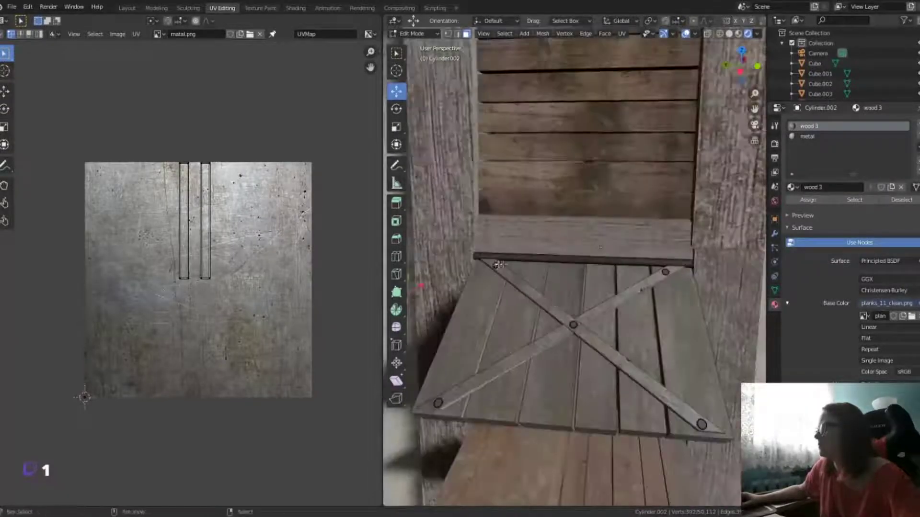
pyautogui.press('l')
pyautogui.press('l')
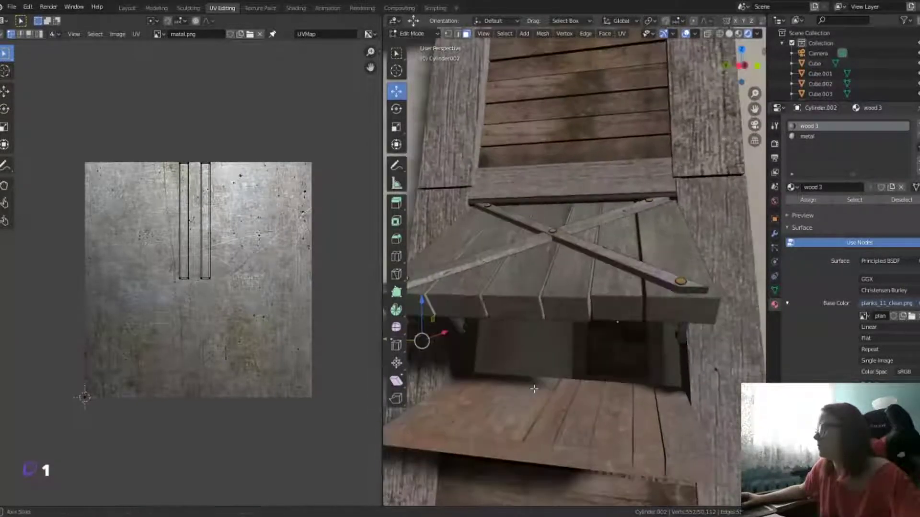
pyautogui.moveTo(442, 404); pyautogui.dragTo(465, 283, button='middle')
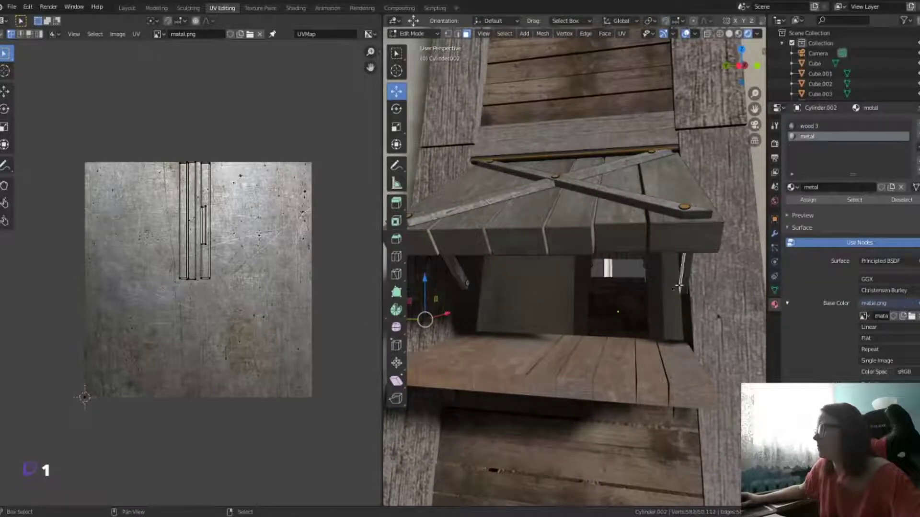
pyautogui.press('l')
# Step: Make the wood 3 material slot active
pyautogui.scroll(3, 681, 324)
pyautogui.moveTo(681, 324)
pyautogui.mouseDown(button='middle')
pyautogui.moveTo(611, 335)
pyautogui.moveTo(642, 288)
pyautogui.mouseUp(button='middle')
pyautogui.scroll(2, 663, 261)
pyautogui.keyDown('shift'); pyautogui.click(663, 261); pyautogui.keyUp('shift')
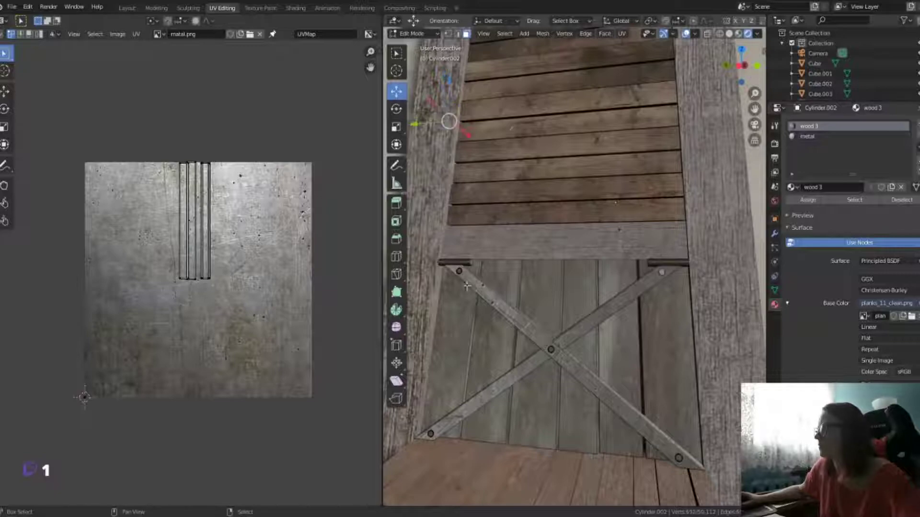
# Step: Select a door plank and horizontal edge, then extend to all linked geometry
pyautogui.moveTo(466, 438); pyautogui.dragTo(632, 323, button='middle')
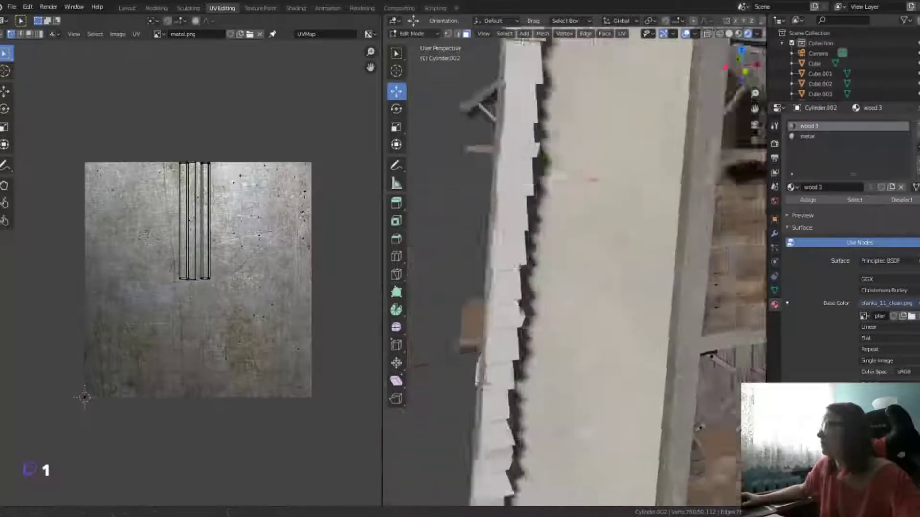
pyautogui.scroll(3, 632, 323)
pyautogui.keyDown('shift'); pyautogui.moveTo(705, 466); pyautogui.dragTo(440, 48, button='middle'); pyautogui.keyUp('shift')
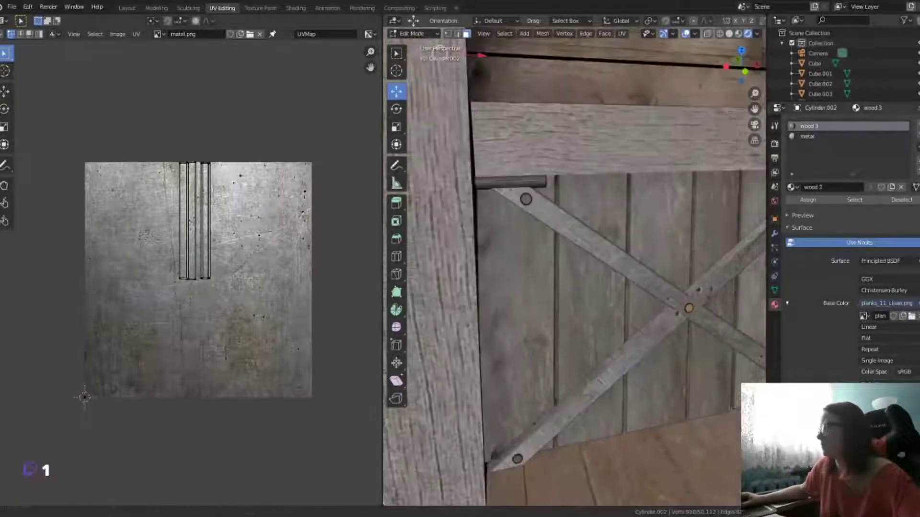
pyautogui.moveTo(629, 133); pyautogui.dragTo(572, 337, button='middle')
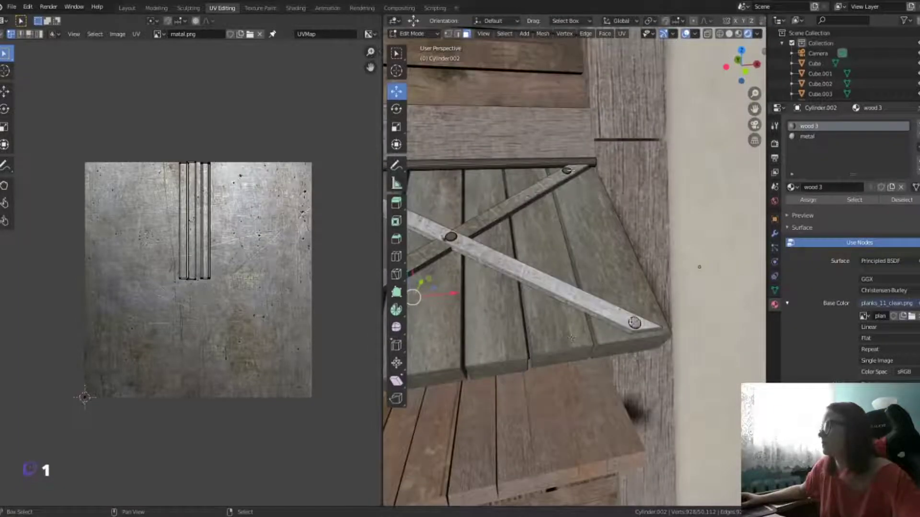
pyautogui.moveTo(542, 166); pyautogui.dragTo(507, 229, button='middle')
pyautogui.moveTo(592, 333)
pyautogui.mouseDown(button='middle')
pyautogui.moveTo(536, 353)
pyautogui.moveTo(513, 273)
pyautogui.mouseUp(button='middle')
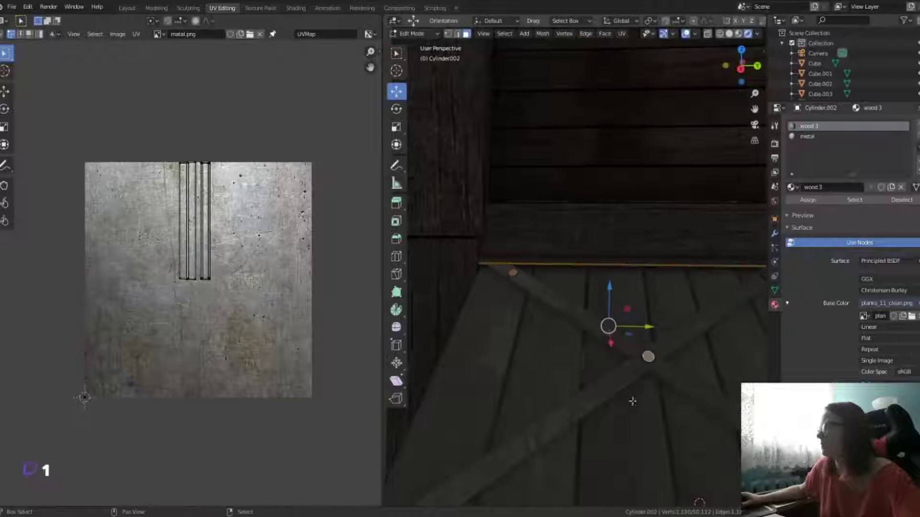
pyautogui.moveTo(633, 401)
pyautogui.keyDown('shift'); pyautogui.mouseDown(button='middle')
pyautogui.moveTo(636, 332)
pyautogui.moveTo(522, 386)
pyautogui.mouseUp(button='middle'); pyautogui.keyUp('shift')
pyautogui.moveTo(540, 208)
pyautogui.keyDown('shift'); pyautogui.mouseDown(button='middle')
pyautogui.moveTo(538, 221)
pyautogui.moveTo(634, 361)
pyautogui.moveTo(676, 274)
pyautogui.moveTo(630, 287)
pyautogui.mouseUp(button='middle'); pyautogui.keyUp('shift')
pyautogui.keyDown('shift'); pyautogui.click(634, 361); pyautogui.keyUp('shift')
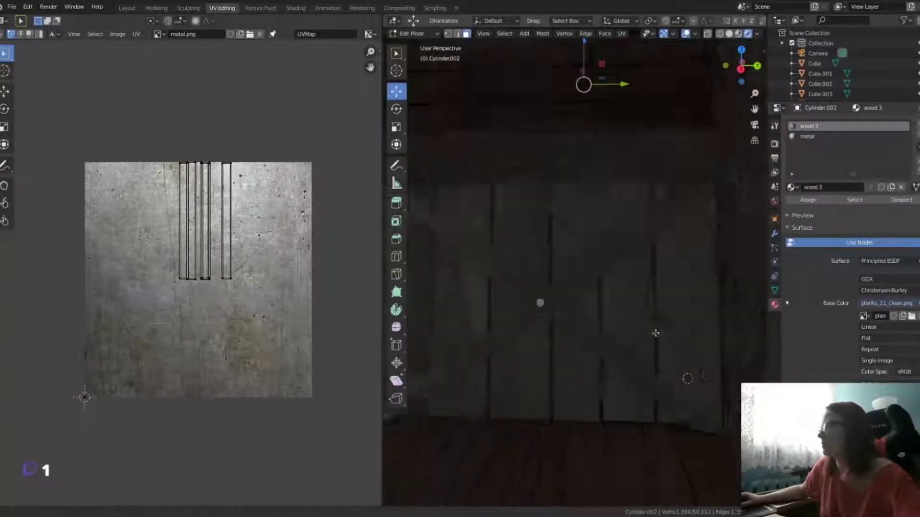
pyautogui.keyDown('shift'); pyautogui.click(660, 194); pyautogui.keyUp('shift')
pyautogui.hotkey('ctrl', 'l')
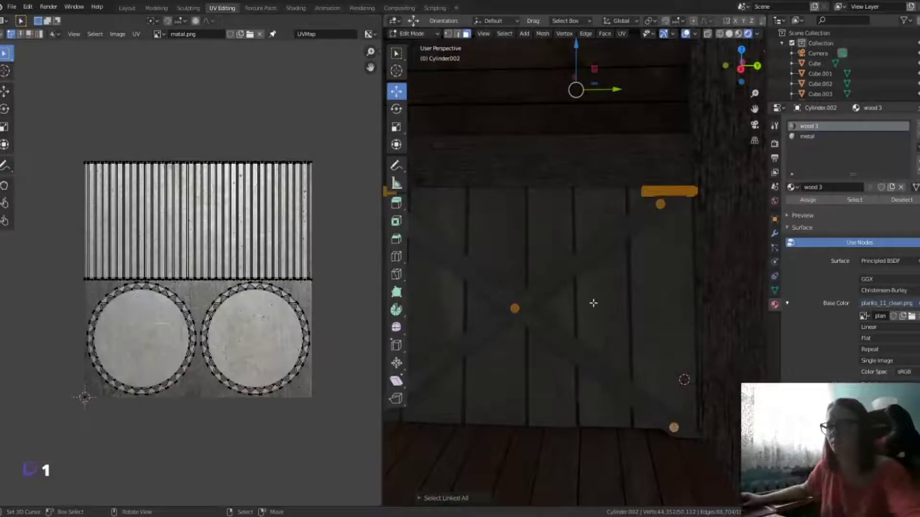
# Step: Smart UV Project the selected shutter parts with a 66° angle limit
pyautogui.press('u')
pyautogui.click(599, 379)
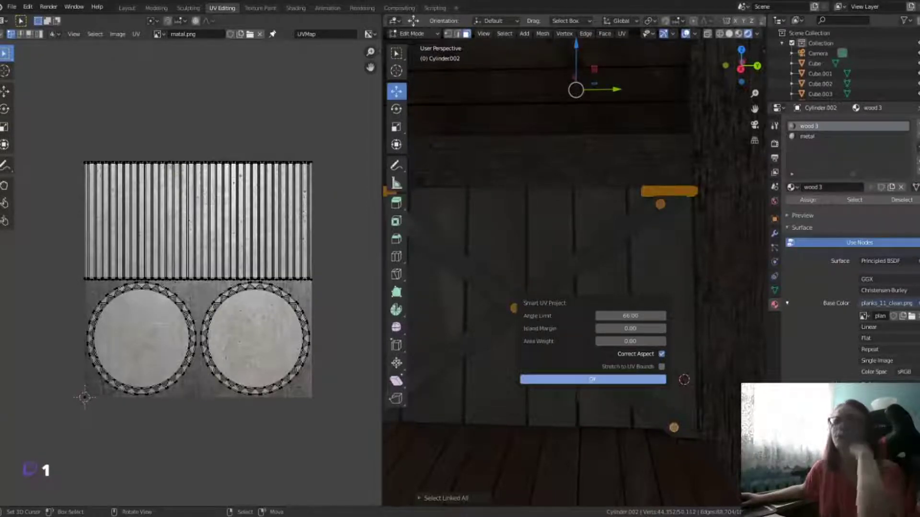
pyautogui.click(592, 380)
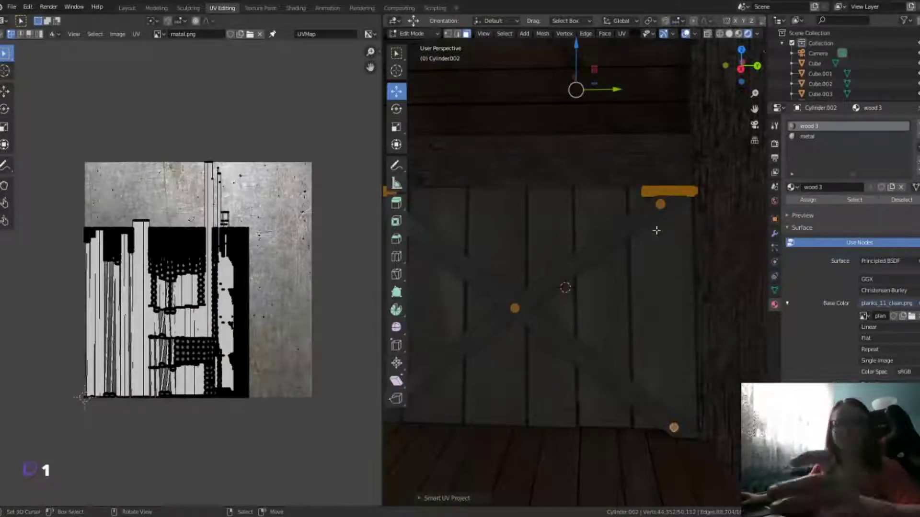
pyautogui.scroll(-5, 656, 231)
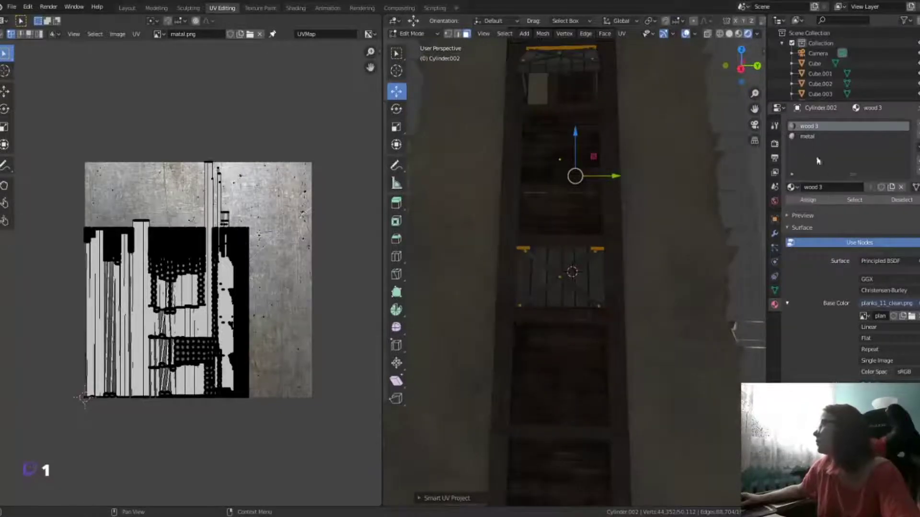
# Step: Create a 'metal 2' material, assign it to the selection, and link an Image Texture to Base Color
pyautogui.click(916, 125)
pyautogui.click(843, 187)
pyautogui.doubleClick(814, 187)
pyautogui.write('met')
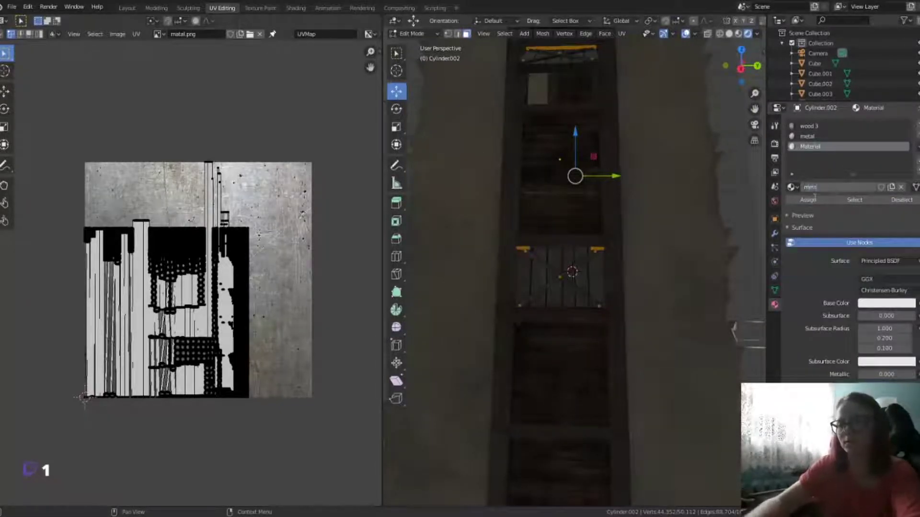
pyautogui.write('al 2')
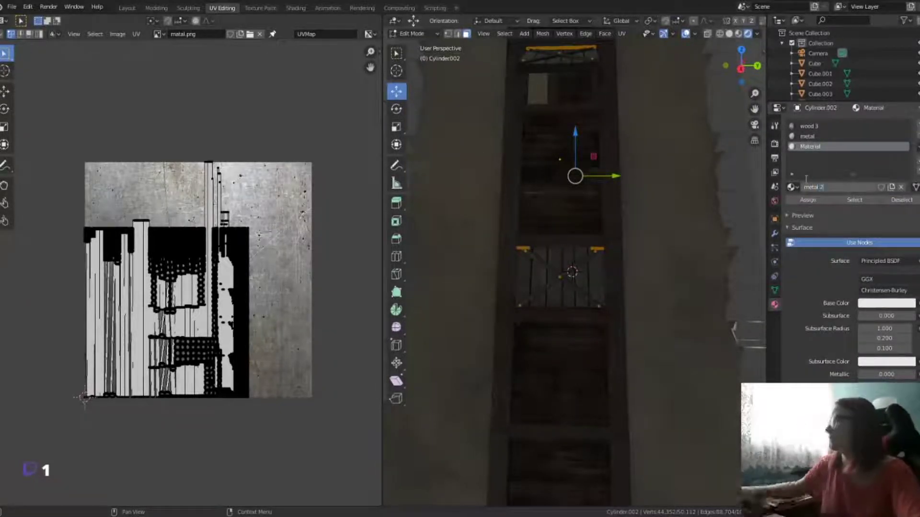
pyautogui.press('Return')
pyautogui.click(810, 201)
pyautogui.click(787, 304)
pyautogui.click(704, 372)
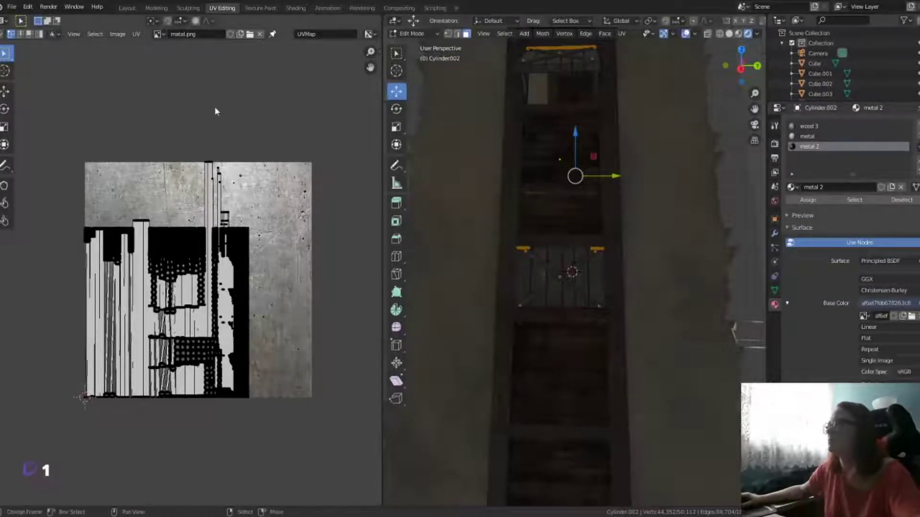
# Step: Make the metal material slot active on the tower
pyautogui.moveTo(608, 273)
pyautogui.mouseDown(button='middle')
pyautogui.moveTo(607, 283)
pyautogui.moveTo(631, 254)
pyautogui.mouseUp(button='middle')
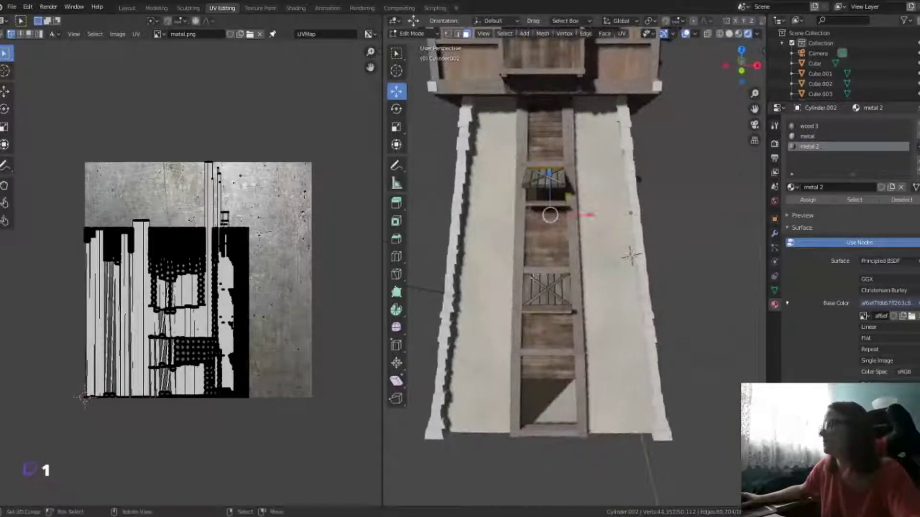
pyautogui.scroll(3, 715, 238)
pyautogui.click(689, 242)
pyautogui.scroll(2, 554, 262)
pyautogui.scroll(-3, 554, 263)
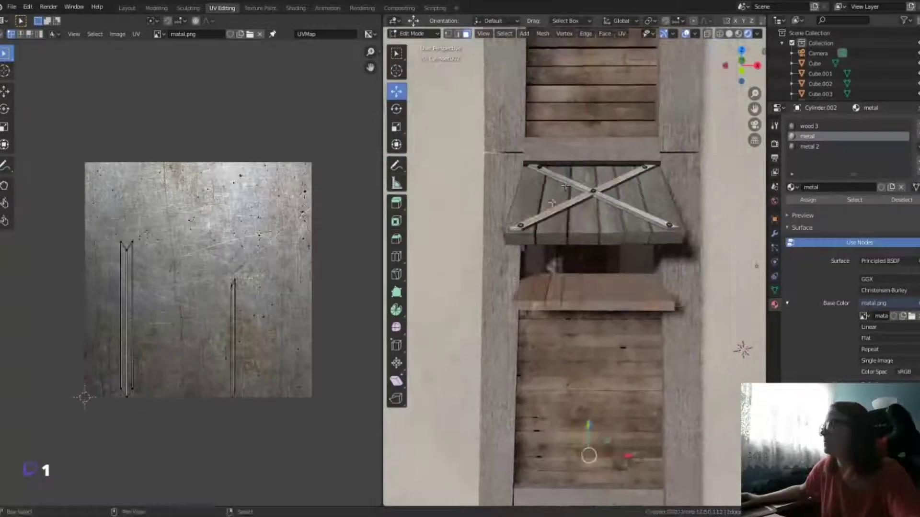
pyautogui.moveTo(555, 262)
pyautogui.mouseDown(button='middle')
pyautogui.moveTo(657, 310)
pyautogui.moveTo(546, 364)
pyautogui.mouseUp(button='middle')
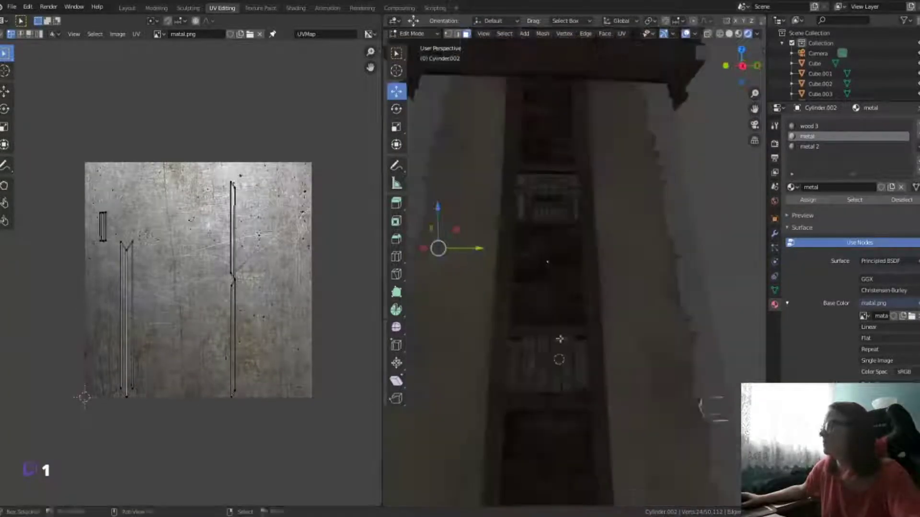
# Step: Select all the linked geometry of the crossed X-brace straps
pyautogui.press('l')
pyautogui.press('l')
pyautogui.scroll(5, 556, 325)
pyautogui.scroll(-3, 557, 325)
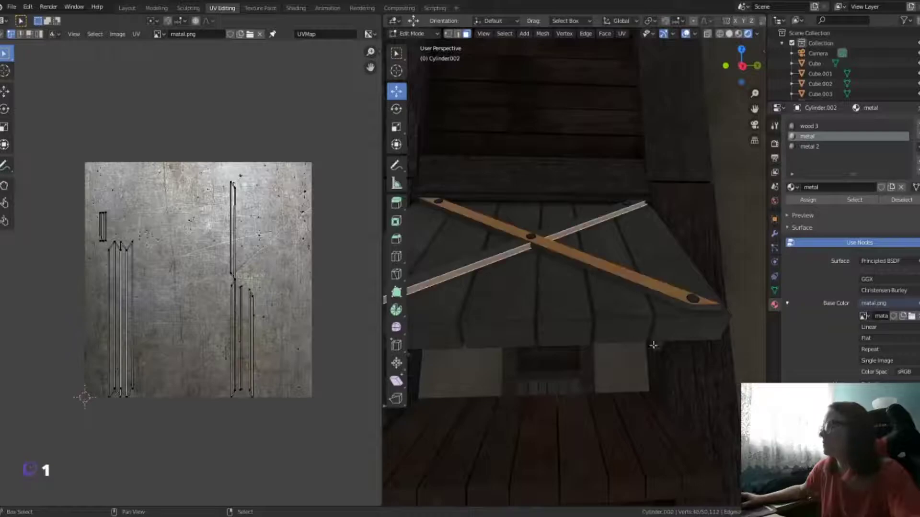
pyautogui.press('l')
pyautogui.moveTo(653, 343)
pyautogui.mouseDown(button='middle')
pyautogui.moveTo(642, 350)
pyautogui.moveTo(564, 318)
pyautogui.moveTo(536, 249)
pyautogui.mouseUp(button='middle')
pyautogui.press('l')
pyautogui.scroll(3, 564, 318)
pyautogui.press('l')
pyautogui.scroll(3, 605, 196)
pyautogui.press('l')
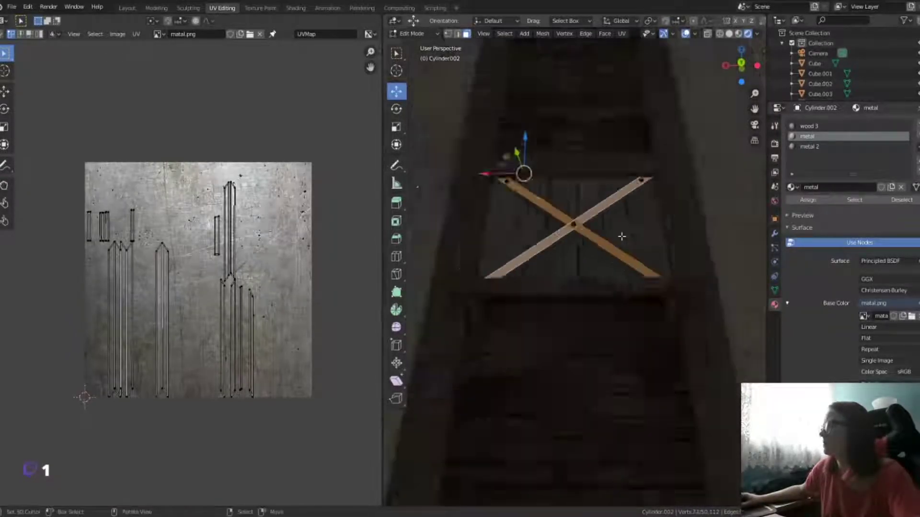
pyautogui.press('l')
pyautogui.moveTo(599, 206); pyautogui.dragTo(575, 287, button='middle')
pyautogui.press('l')
pyautogui.scroll(-5, 583, 258)
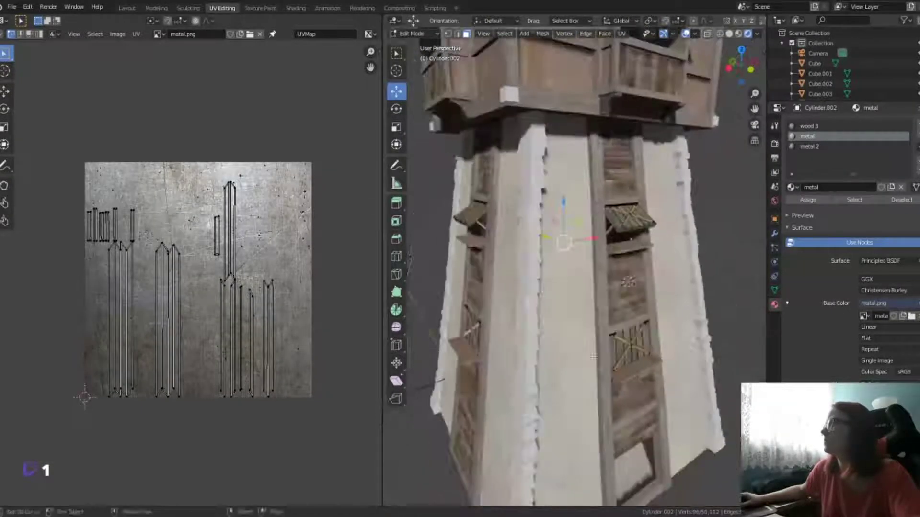
pyautogui.hotkey('ctrl', 'l')
# Step: Scale the straps' UV islands down inside the metal texture, then deselect
pyautogui.scroll(-5, 510, 285)
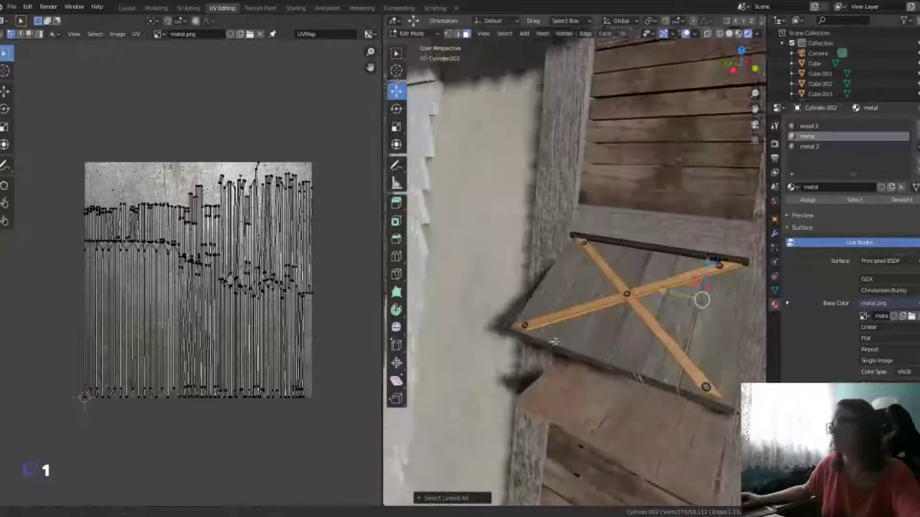
pyautogui.scroll(2, 509, 285)
pyautogui.press('a')
pyautogui.press('s')
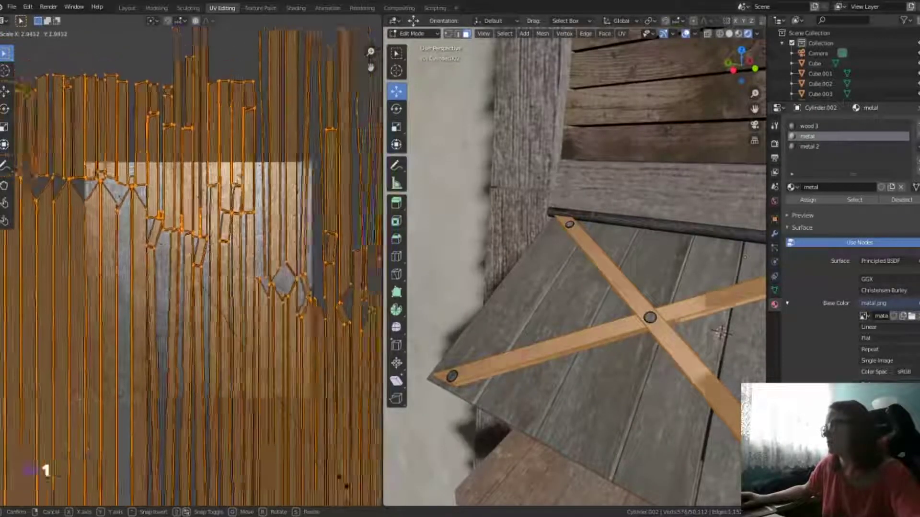
pyautogui.click(293, 383)
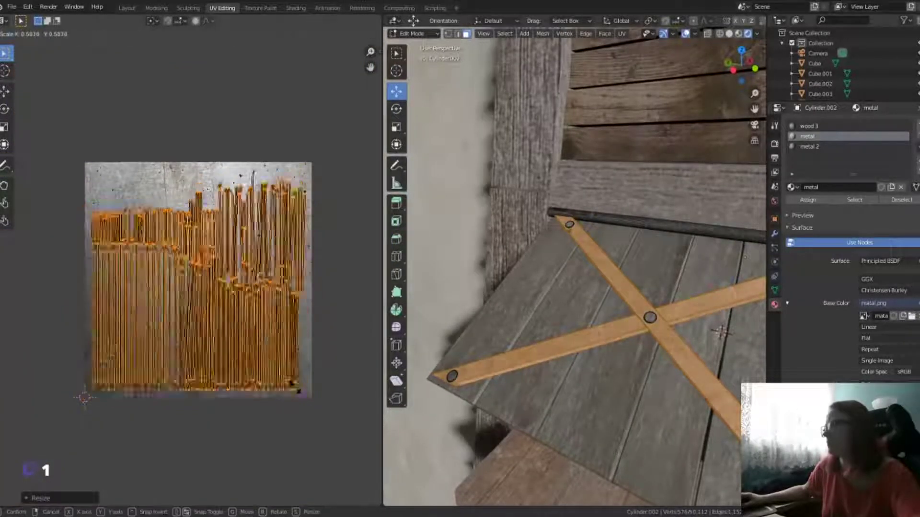
pyautogui.press('s')
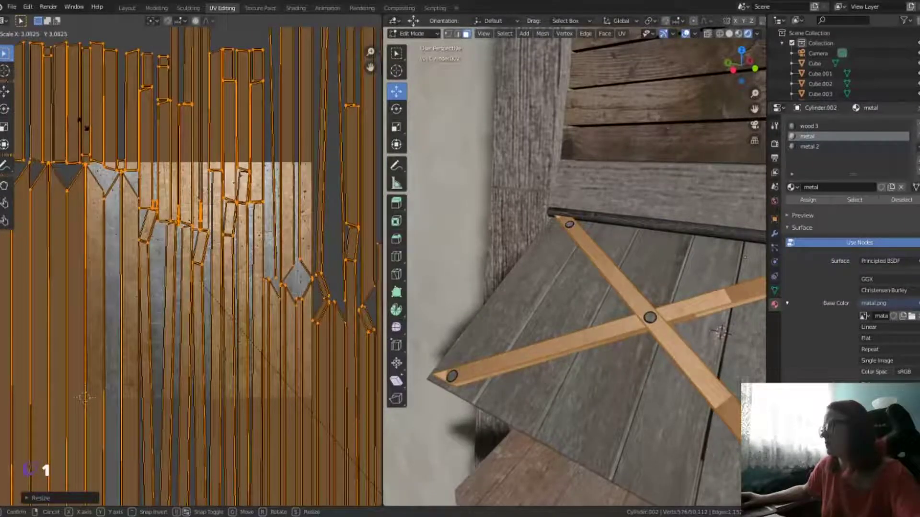
pyautogui.click(282, 387)
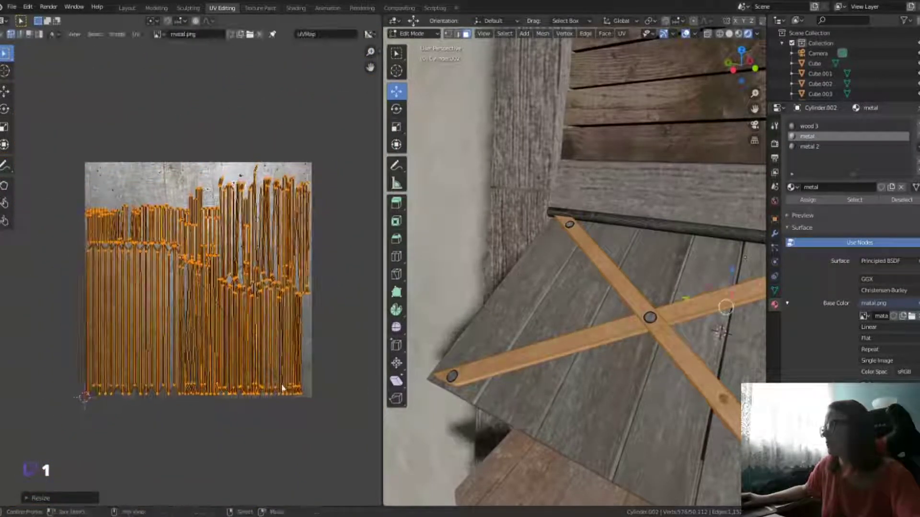
pyautogui.hotkey('alt', 'a')
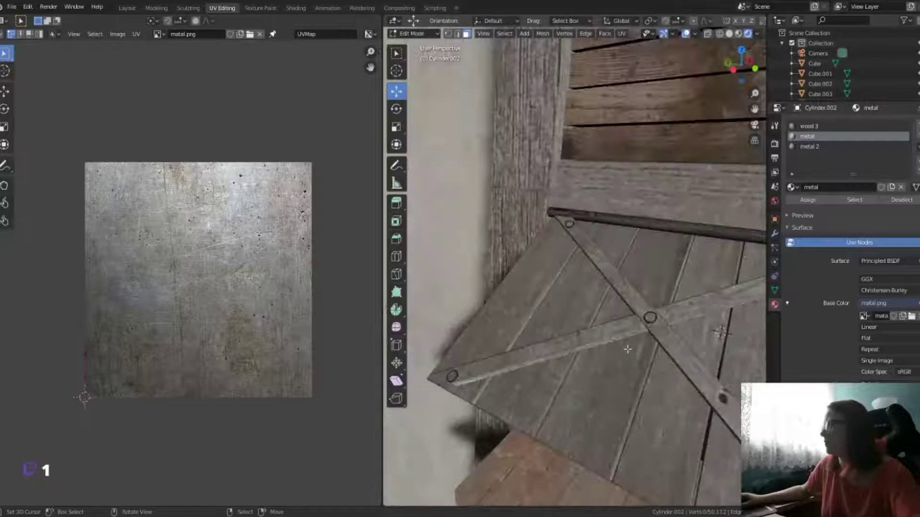
pyautogui.moveTo(628, 349); pyautogui.dragTo(574, 287, button='middle')
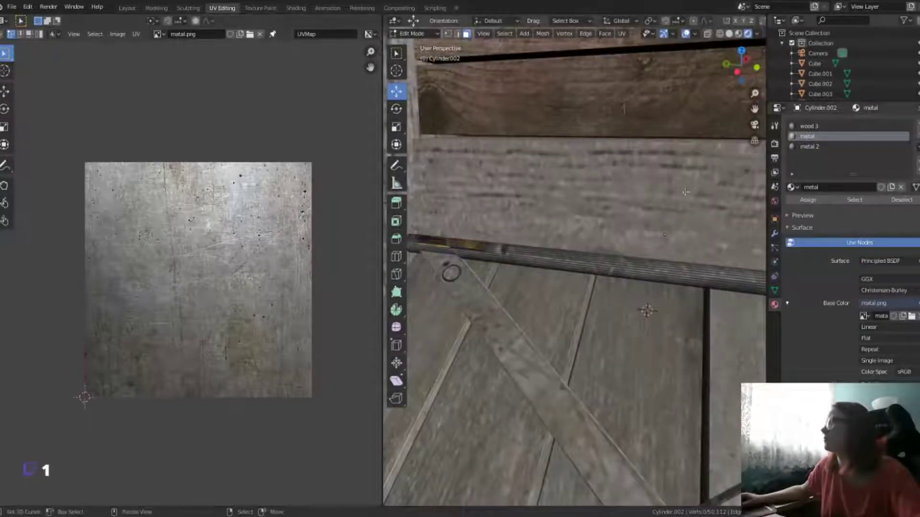
pyautogui.moveTo(652, 234); pyautogui.dragTo(596, 364, button='middle')
# Step: Select the linked bolts and reposition their UV islands in the image editor
pyautogui.moveTo(640, 305); pyautogui.dragTo(566, 361, button='middle')
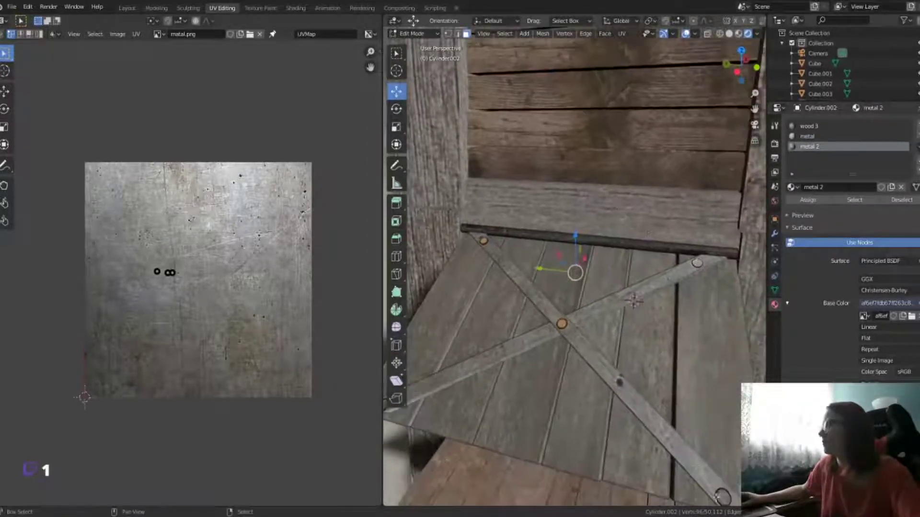
pyautogui.hotkey('ctrl', 'l')
pyautogui.click(158, 34)
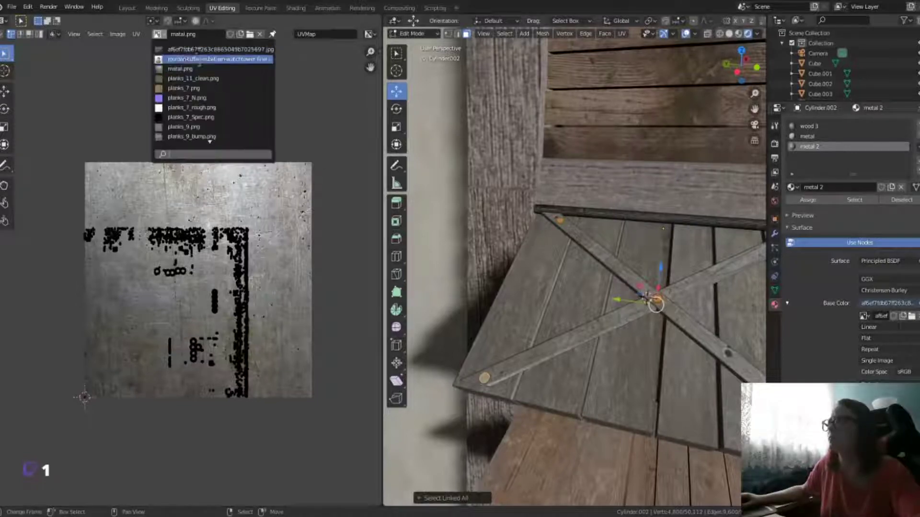
pyautogui.click(204, 51)
pyautogui.scroll(3, 237, 350)
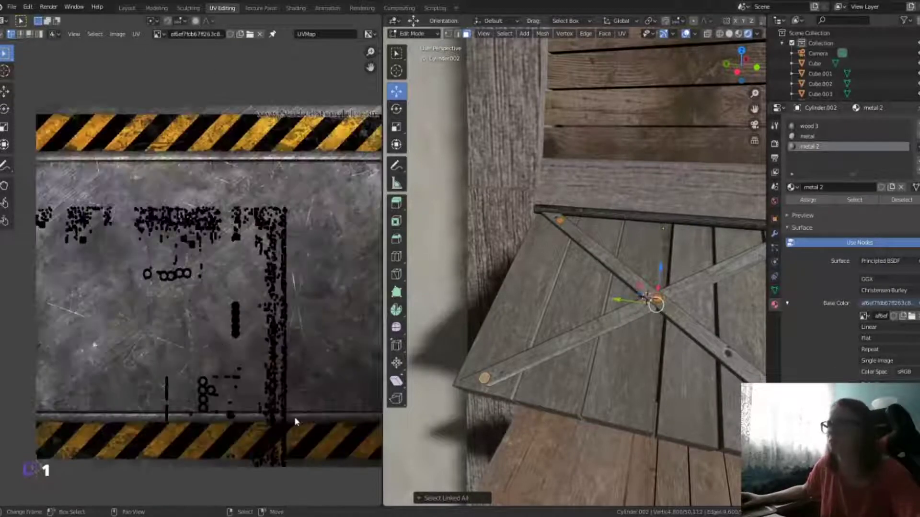
pyautogui.press('a')
pyautogui.press('g')
pyautogui.click(268, 327)
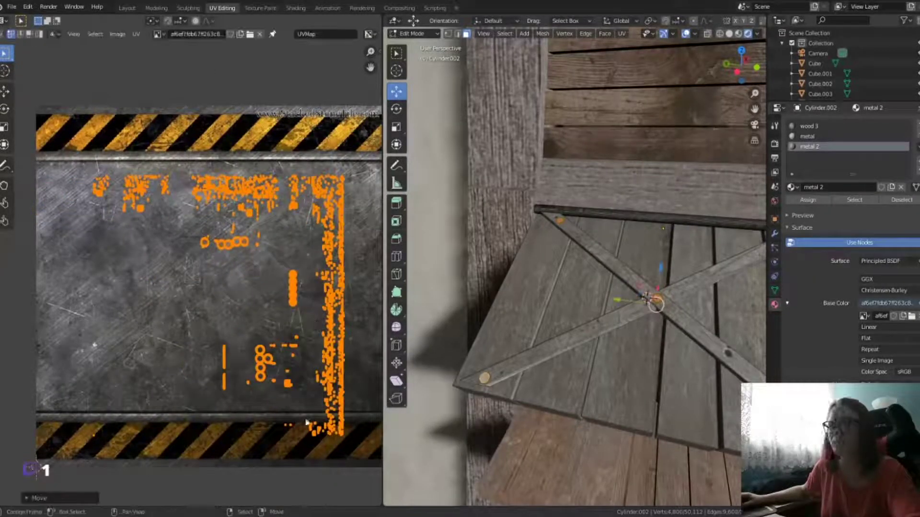
# Step: Move the lower group of UV islands up and to the right
pyautogui.moveTo(296, 417); pyautogui.dragTo(243, 367, button='middle')
pyautogui.hotkey('alt', 'a')
pyautogui.moveTo(162, 281); pyautogui.dragTo(295, 368)
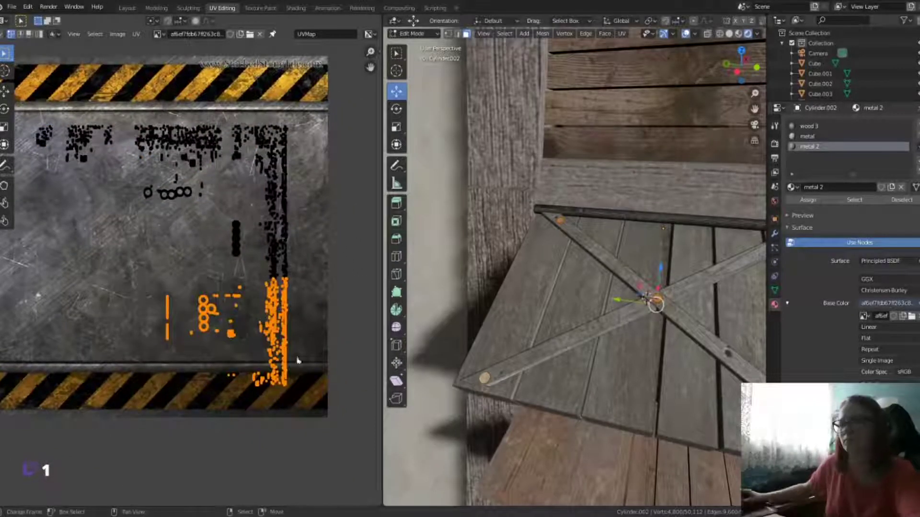
pyautogui.press('g')
pyautogui.click(319, 321)
# Step: Select the whole top metal rail and unwrap it
pyautogui.click(666, 214)
pyautogui.hotkey('ctrl', 'l')
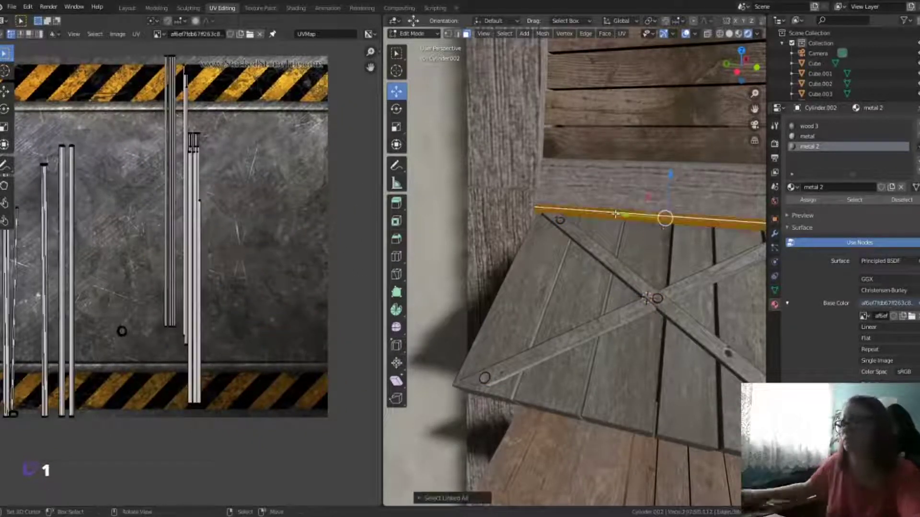
pyautogui.moveTo(666, 216); pyautogui.dragTo(625, 287, button='middle')
pyautogui.scroll(3, 599, 263)
pyautogui.press('u')
pyautogui.click(607, 235)
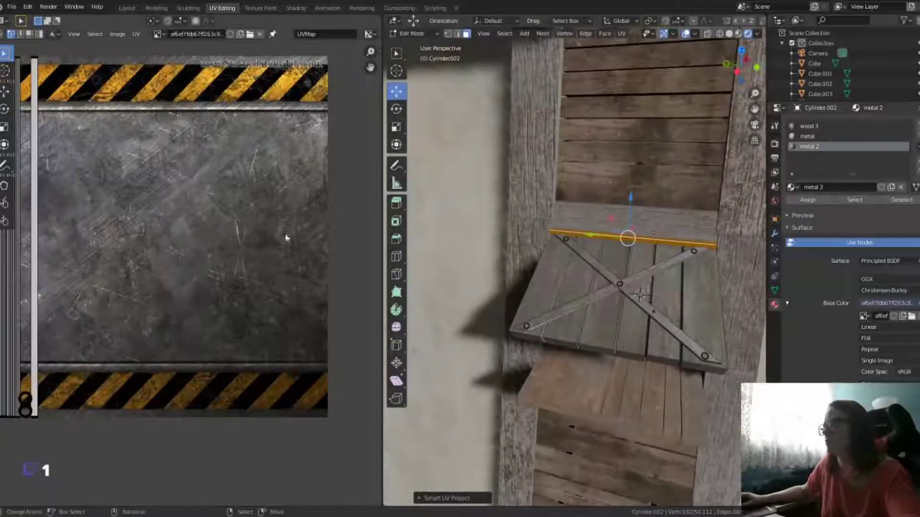
pyautogui.scroll(-3, 168, 216)
# Step: Rotate the rail's UV strip 90° and place it across the metal area, with snapping on
pyautogui.press('a')
pyautogui.click(170, 21)
pyautogui.press('r')
pyautogui.click(192, 53)
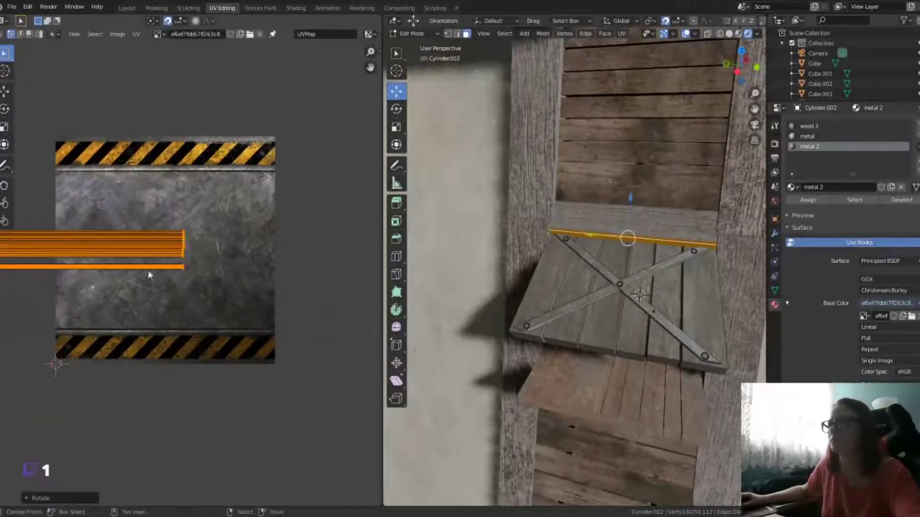
pyautogui.press('g')
pyautogui.click(217, 68)
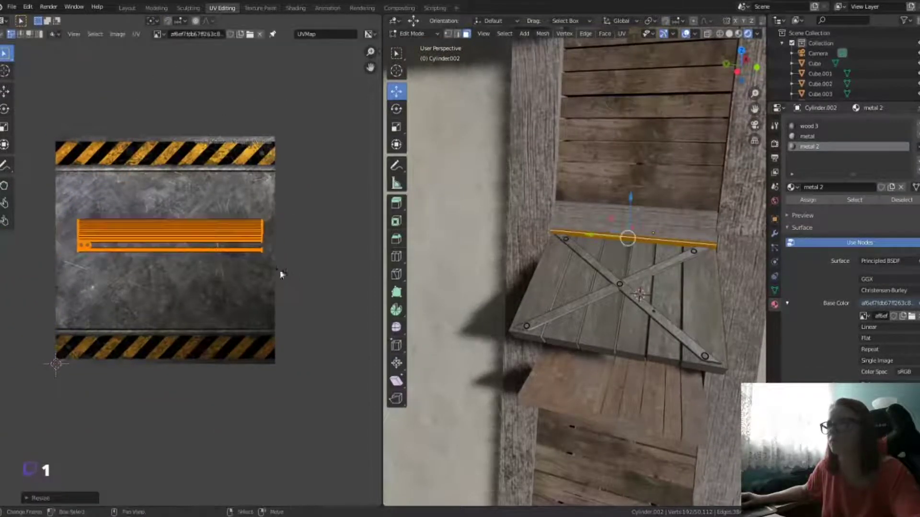
pyautogui.hotkey('alt', 'a')
pyautogui.moveTo(575, 216); pyautogui.dragTo(575, 168, button='middle')
# Step: Smart UV Project the first X brace and shrink its islands into the metal centre
pyautogui.keyDown('shift'); pyautogui.moveTo(649, 271); pyautogui.dragTo(622, 383, button='middle'); pyautogui.keyUp('shift')
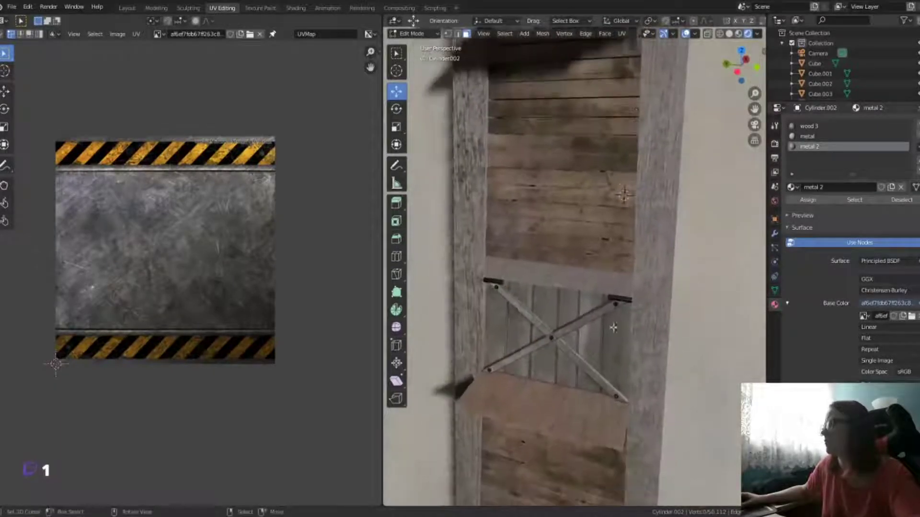
pyautogui.scroll(3, 574, 287)
pyautogui.hotkey('ctrl', 'l')
pyautogui.press('u')
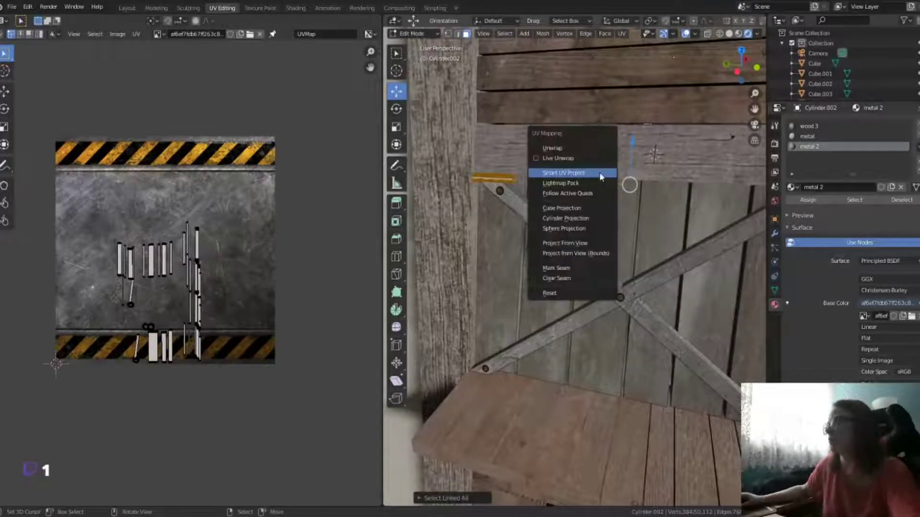
pyautogui.click(551, 170)
pyautogui.click(599, 251)
pyautogui.press('a')
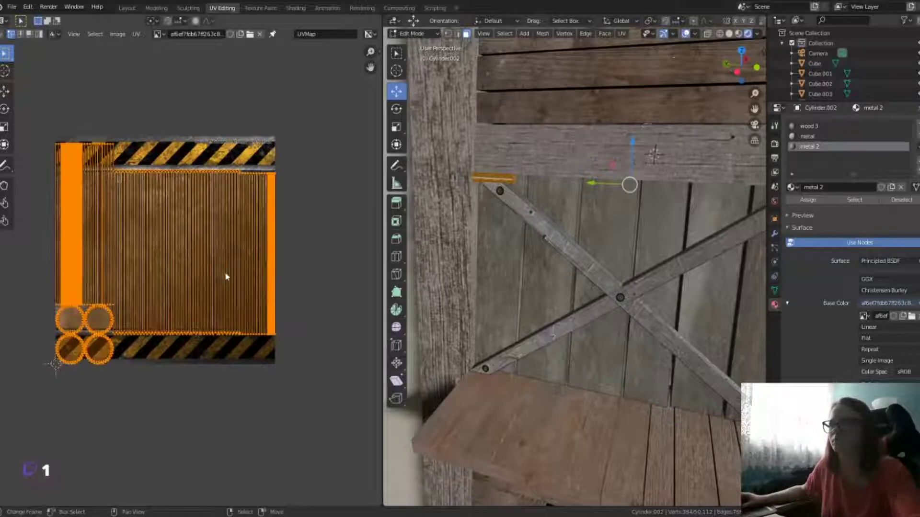
pyautogui.press('s')
pyautogui.click(249, 302)
pyautogui.click(155, 336)
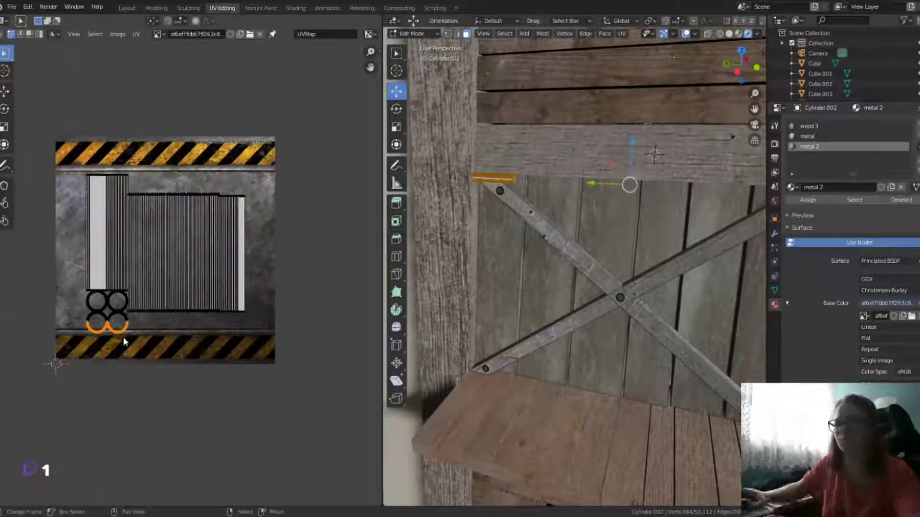
# Step: Smart-unwrap the next brace and scale its UV islands toward the centre
pyautogui.click(499, 190)
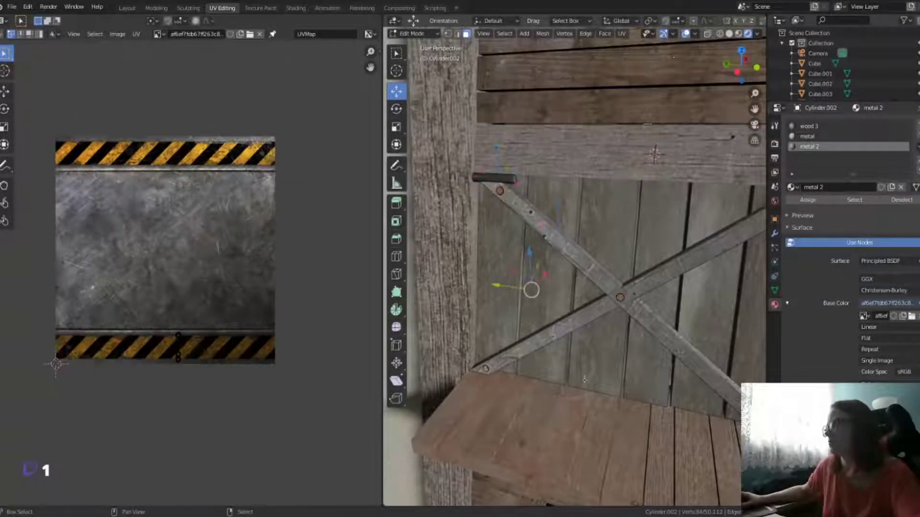
pyautogui.moveTo(574, 287); pyautogui.dragTo(603, 268, button='middle')
pyautogui.hotkey('ctrl', 'l')
pyautogui.press('u')
pyautogui.click(632, 205)
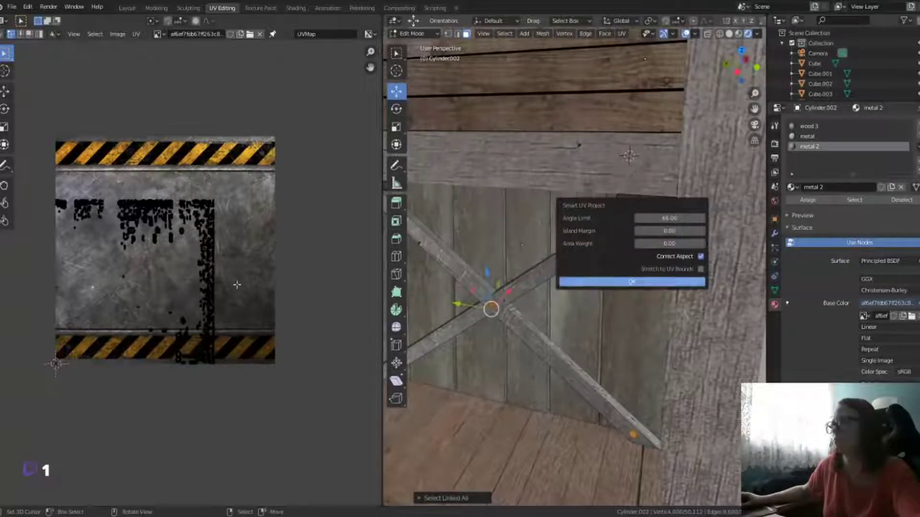
pyautogui.press('Return')
pyautogui.press('a')
pyautogui.press('s')
pyautogui.press('Return')
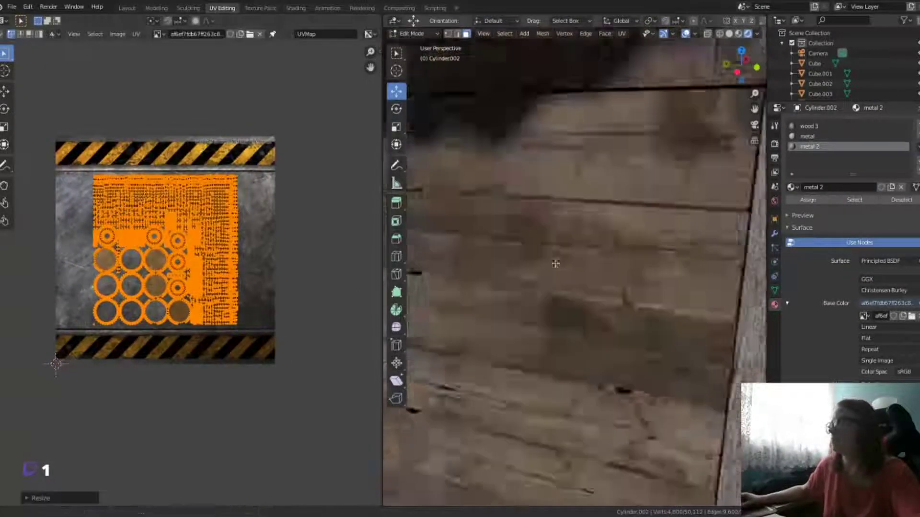
pyautogui.scroll(-5, 555, 264)
# Step: Smart-unwrap another brace on the shelf and shrink its islands about the centre
pyautogui.hotkey('ctrl', 'z')
pyautogui.hotkey('ctrl', 'z')
pyautogui.hotkey('ctrl', 'z')
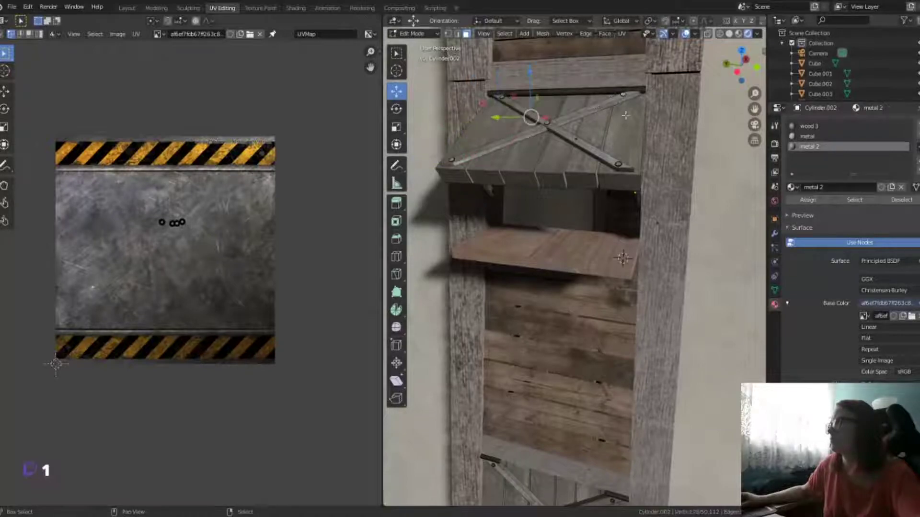
pyautogui.hotkey('ctrl', 'l')
pyautogui.press('u')
pyautogui.click(618, 168)
pyautogui.click(612, 240)
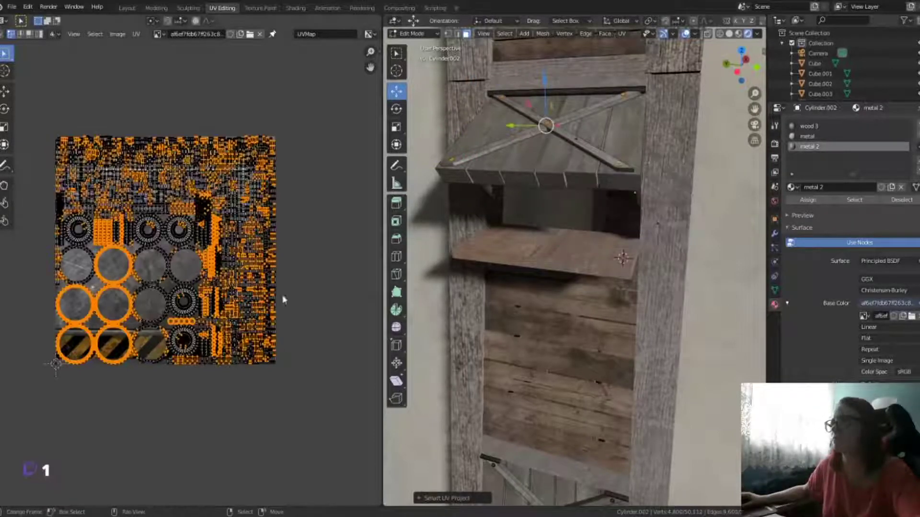
pyautogui.moveTo(537, 269); pyautogui.dragTo(553, 311, button='middle')
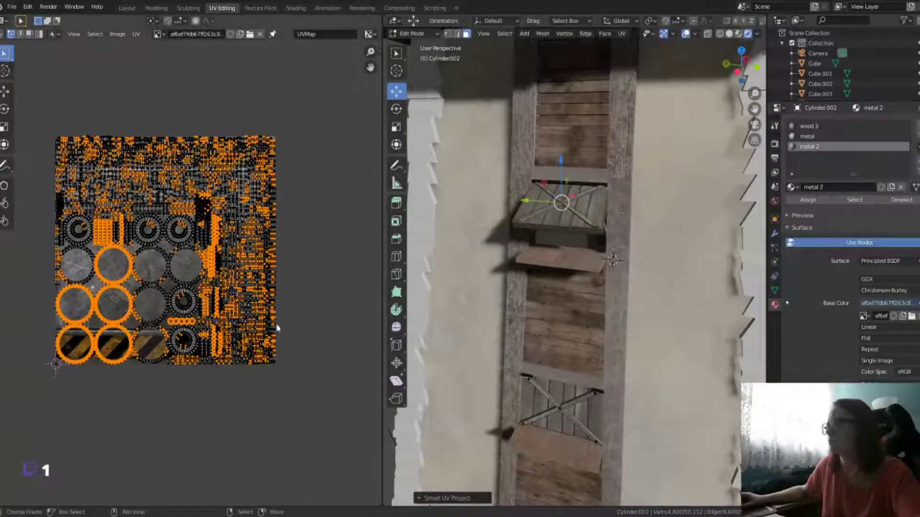
pyautogui.press('a')
pyautogui.press('s')
pyautogui.press('Return')
pyautogui.scroll(3, 494, 186)
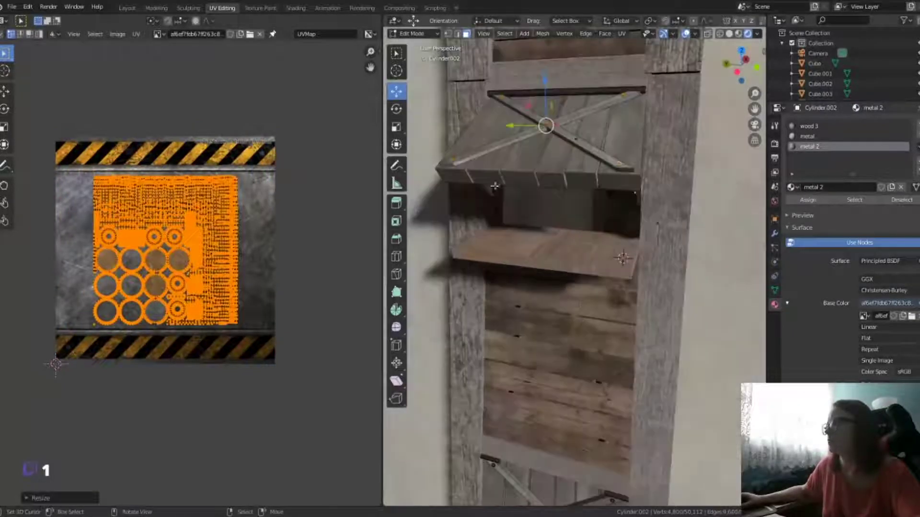
# Step: Smart-unwrap the lower shutter's connected piece and shrink its islands
pyautogui.click(492, 190)
pyautogui.moveTo(548, 205); pyautogui.dragTo(602, 110, button='middle')
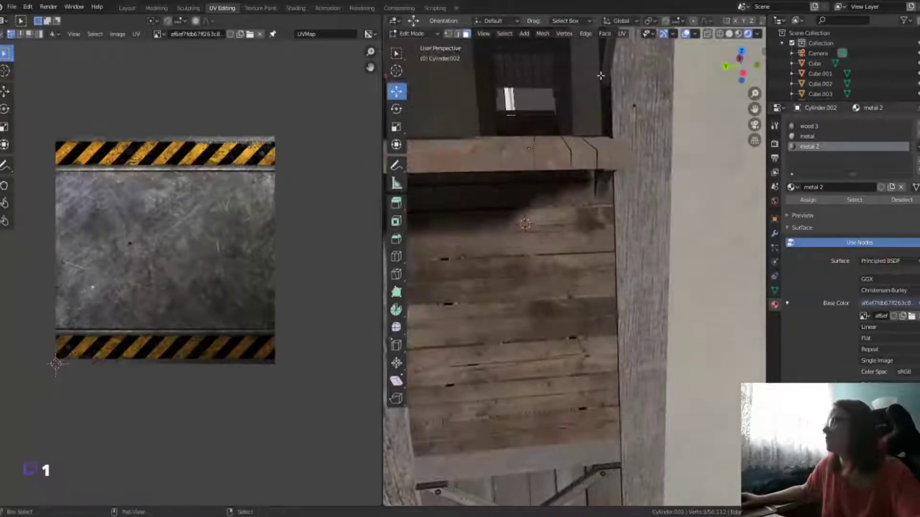
pyautogui.hotkey('ctrl', 'l')
pyautogui.scroll(-3, 602, 110)
pyautogui.press('F9')
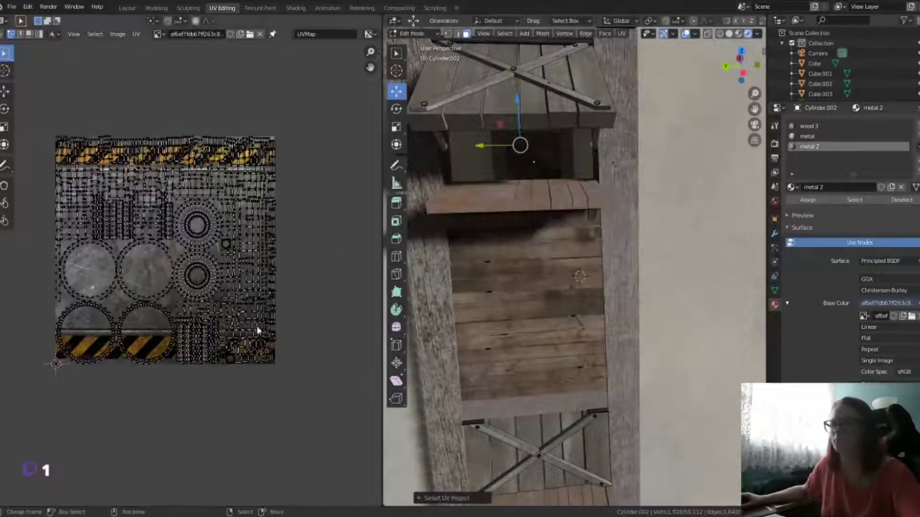
pyautogui.press('a')
pyautogui.press('s')
pyautogui.click(222, 286)
pyautogui.moveTo(551, 249); pyautogui.dragTo(479, 242, button='middle')
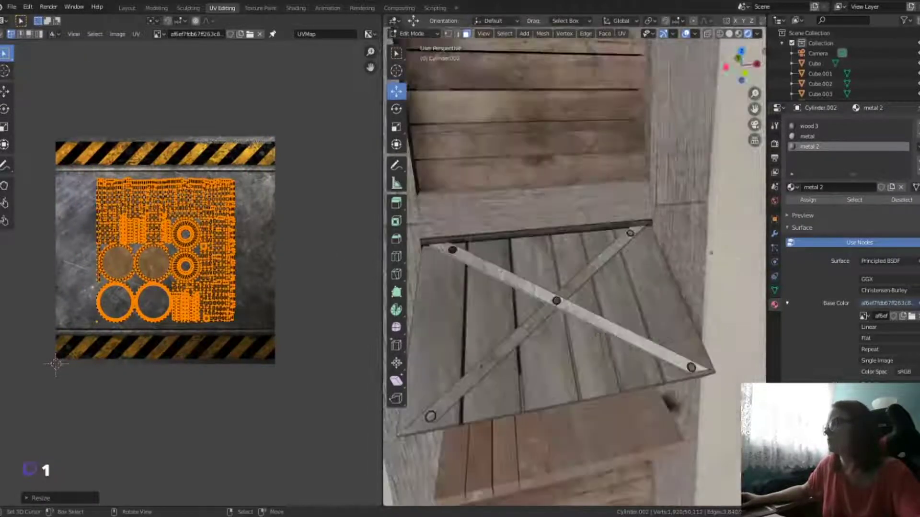
# Step: Rotate the top beam's UV strips 90° to horizontal and move them across the metal
pyautogui.click(475, 241)
pyautogui.hotkey('ctrl', 'l')
pyautogui.press('F9')
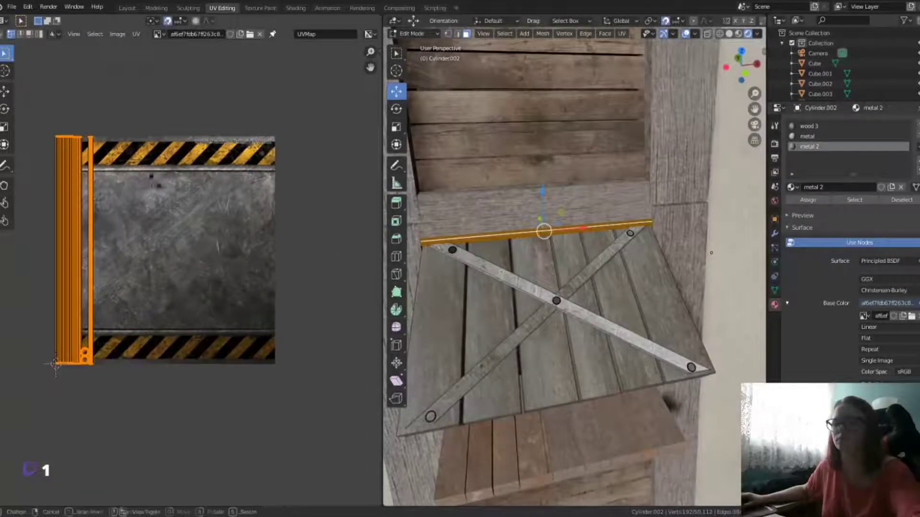
pyautogui.write('90')
pyautogui.press('Return')
pyautogui.hotkey('ctrl', 'z')
pyautogui.write('r90')
pyautogui.press('Return')
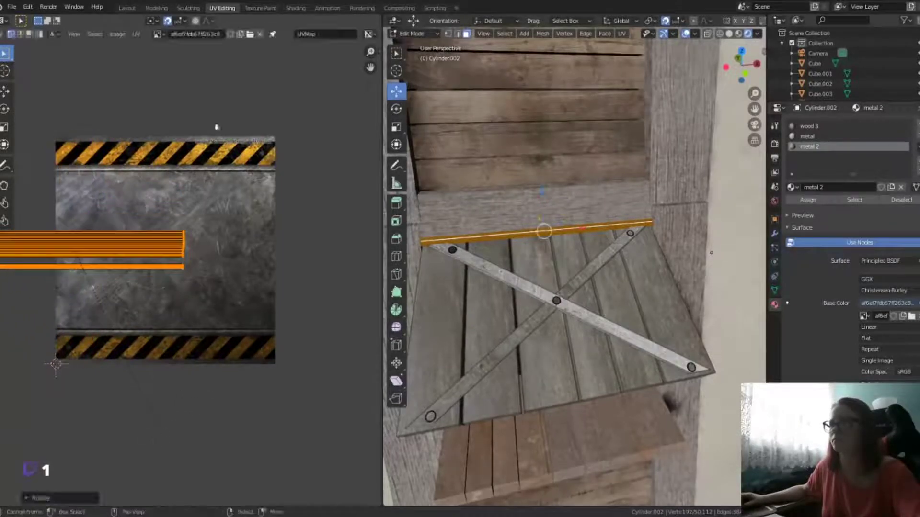
pyautogui.press('g')
pyautogui.click(297, 287)
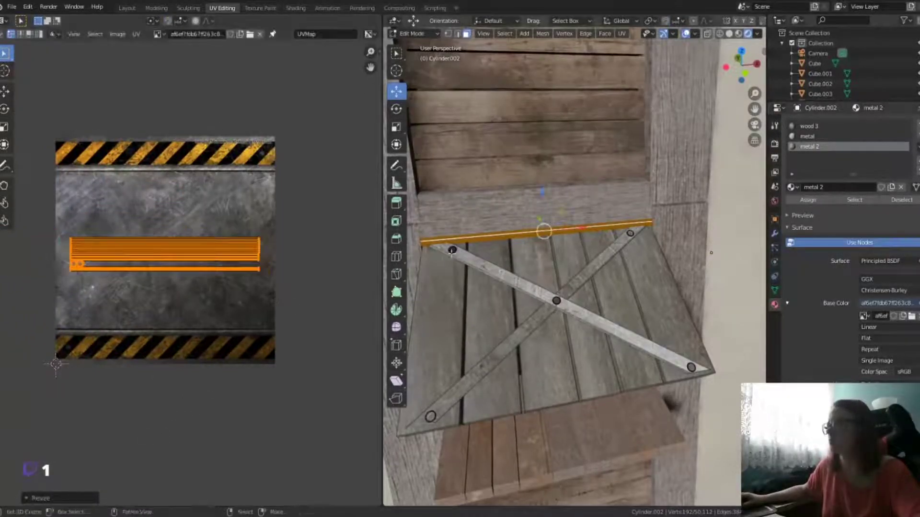
# Step: Smart UV Project the X brace and scale its islands down around the centre
pyautogui.keyDown('alt'); pyautogui.click(570, 290); pyautogui.keyUp('alt')
pyautogui.press('u')
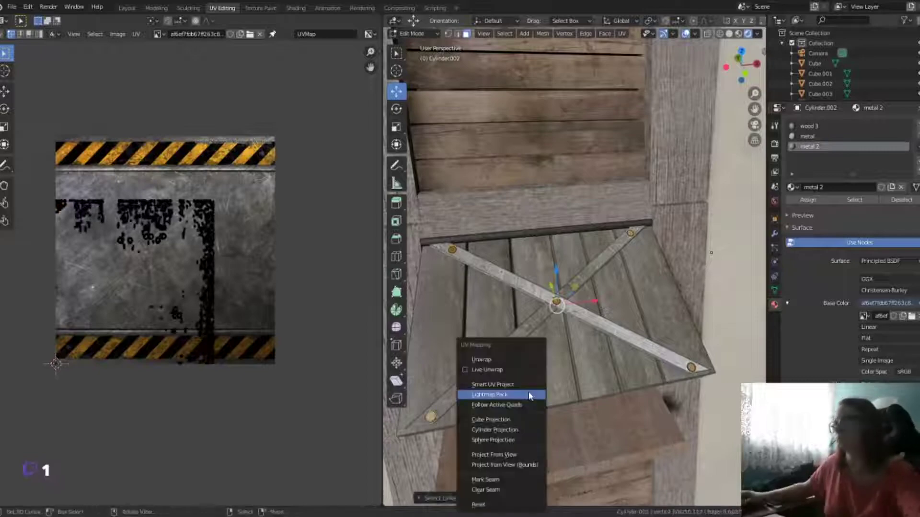
pyautogui.click(528, 392)
pyautogui.click(567, 455)
pyautogui.press('a')
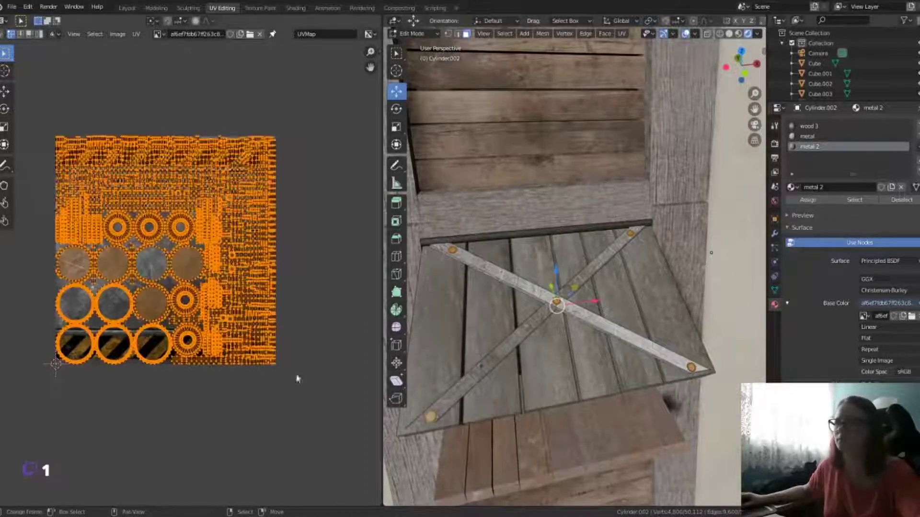
pyautogui.press('s')
pyautogui.click(247, 329)
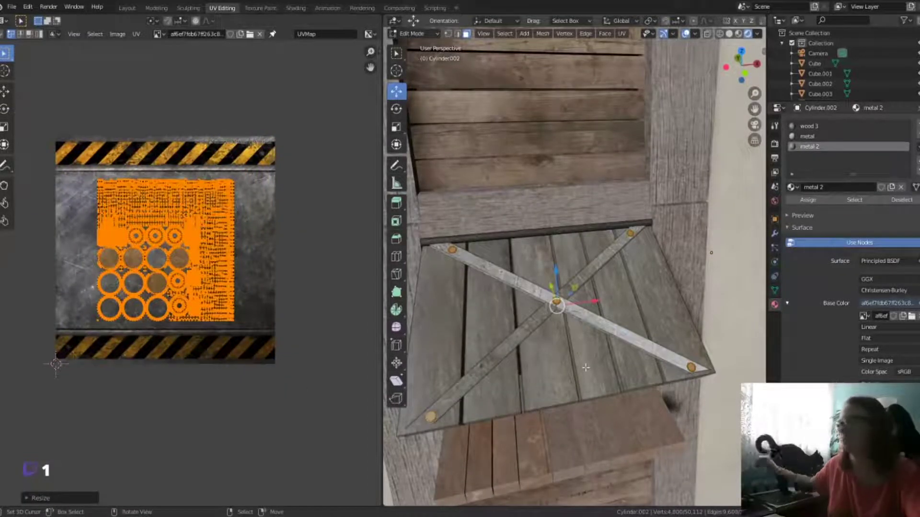
pyautogui.moveTo(585, 367); pyautogui.dragTo(605, 290, button='middle')
# Step: Smart-unwrap the next linked piece and shrink its new islands toward the centre
pyautogui.click(605, 290)
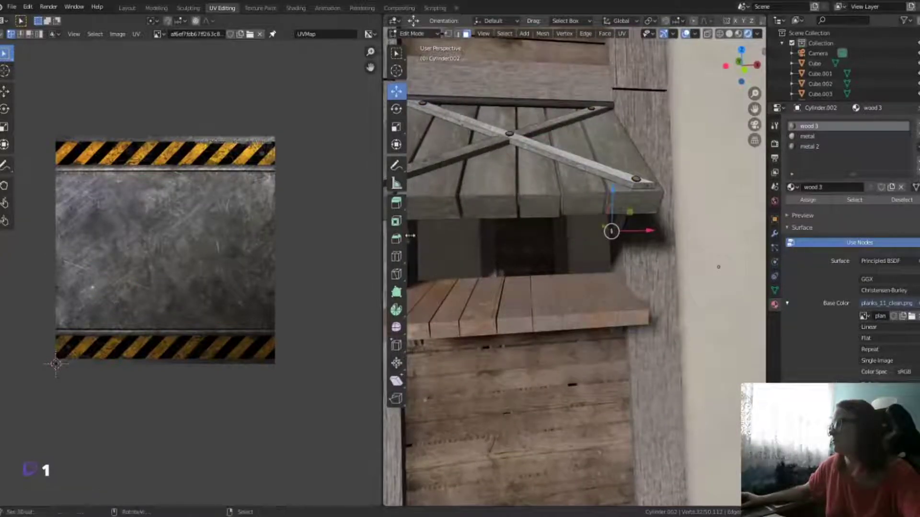
pyautogui.keyDown('shift'); pyautogui.moveTo(410, 235); pyautogui.dragTo(437, 240, button='middle'); pyautogui.keyUp('shift')
pyautogui.press('l')
pyautogui.press('u')
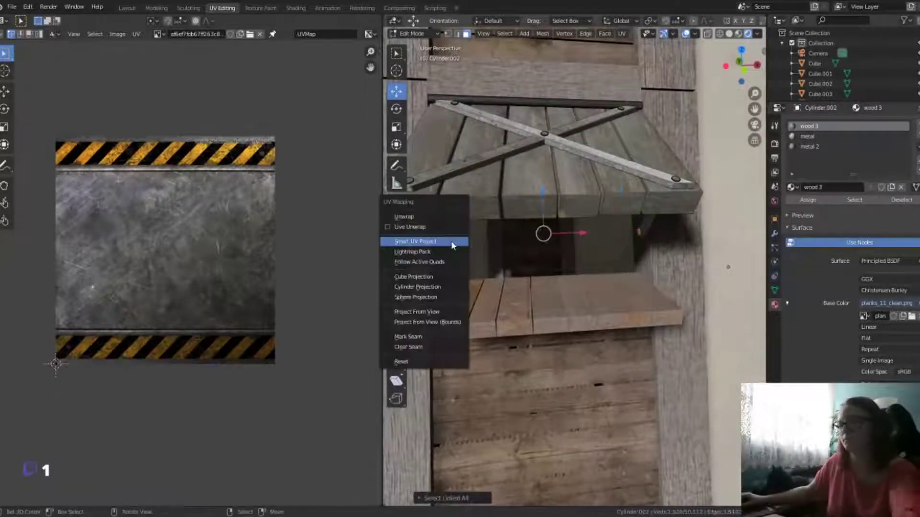
pyautogui.click(452, 242)
pyautogui.click(455, 320)
pyautogui.press('a')
pyautogui.click(565, 144)
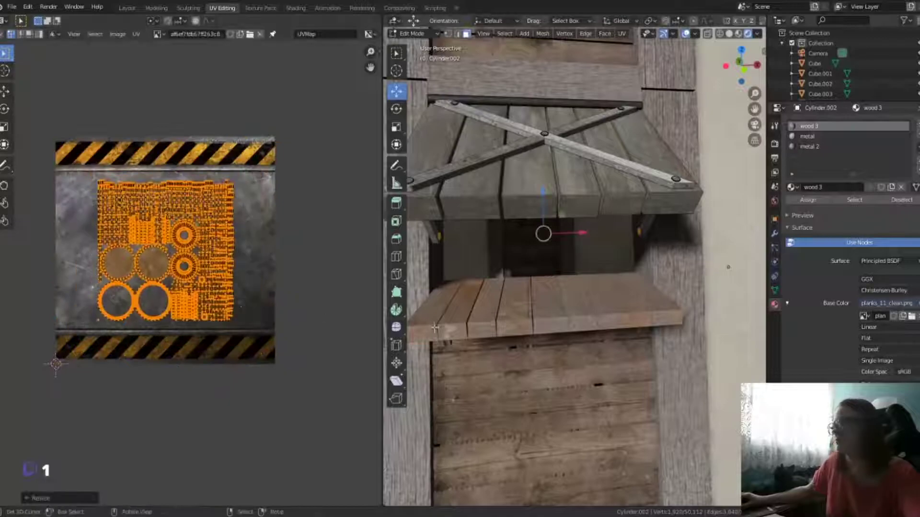
pyautogui.moveTo(541, 268); pyautogui.dragTo(424, 248, button='middle')
# Step: Smart-UV-unwrap the linked strap parts, then scale and move their islands onto the metal area
pyautogui.press('l')
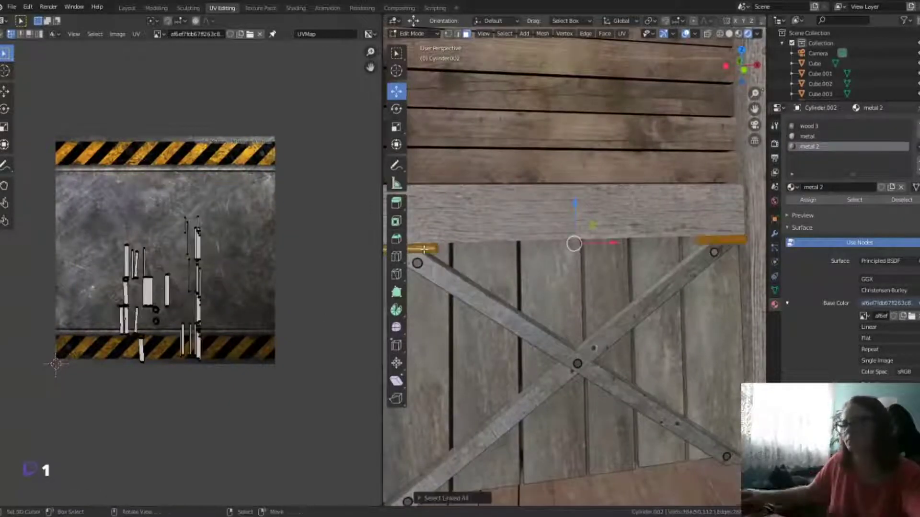
pyautogui.press('u')
pyautogui.click(426, 249)
pyautogui.click(476, 318)
pyautogui.press('a')
pyautogui.press('s')
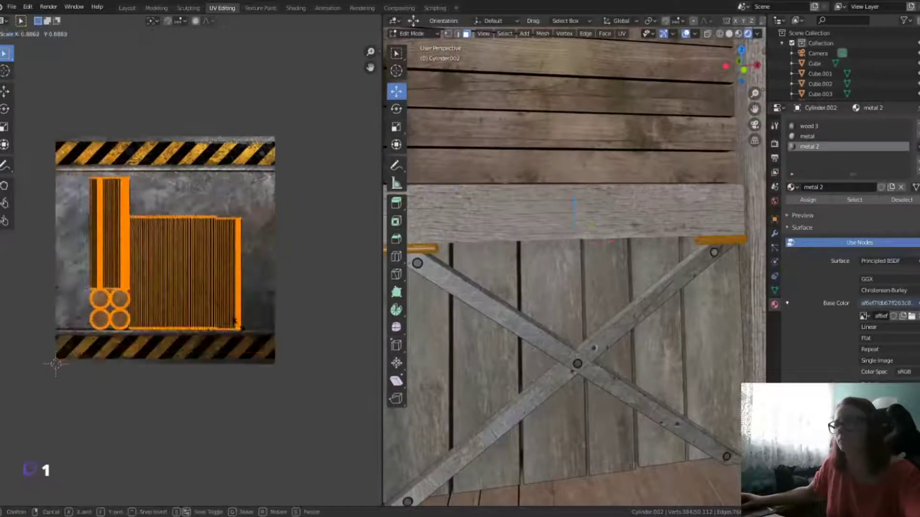
pyautogui.click(197, 286)
pyautogui.press('g')
pyautogui.click(219, 283)
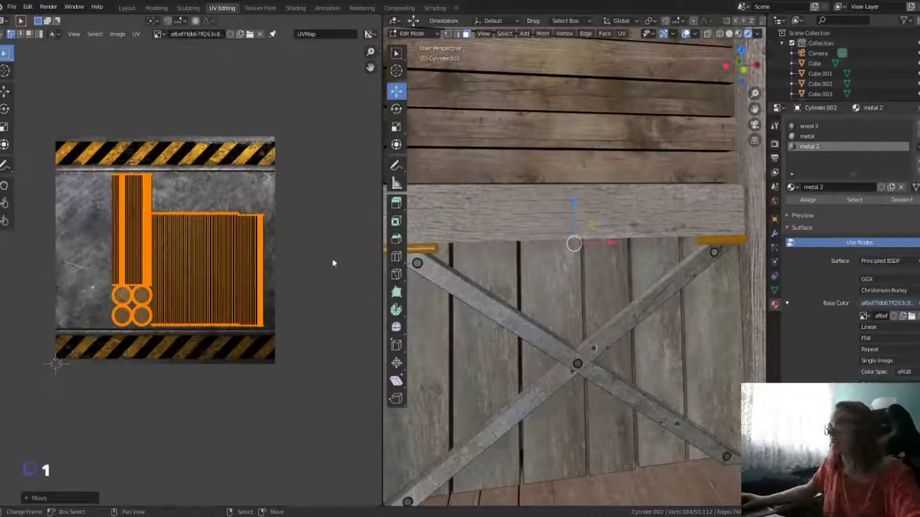
# Step: Smart-UV-unwrap the bolt at the beam's left end and shrink its islands toward the texture centre
pyautogui.click(417, 262)
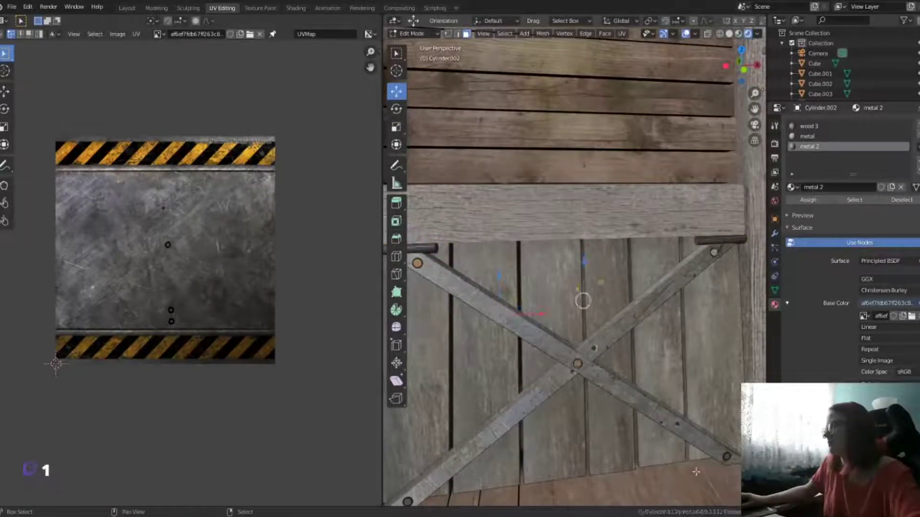
pyautogui.press('a')
pyautogui.press('u')
pyautogui.click(412, 397)
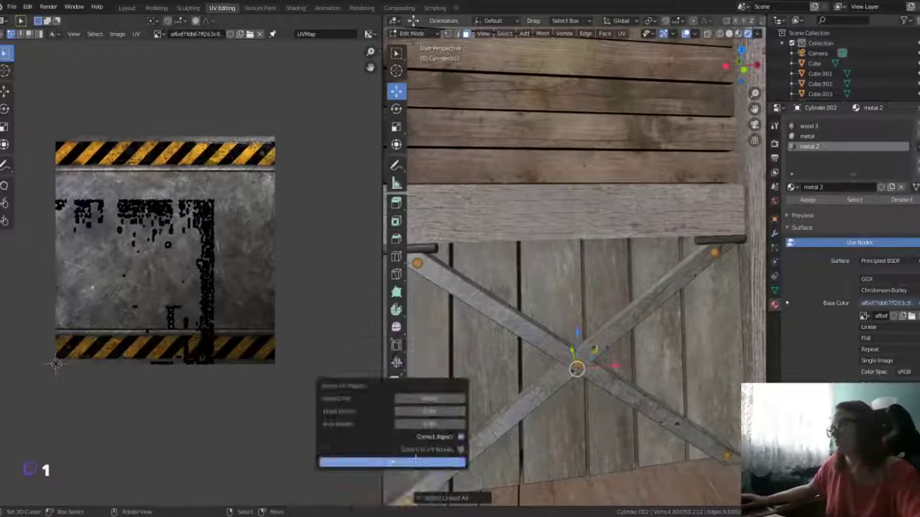
pyautogui.click(415, 459)
pyautogui.press('a')
pyautogui.press('s')
pyautogui.click(261, 353)
# Step: Automatically unwrap the parts linked to a wooden plank face and shrink the islands
pyautogui.moveTo(503, 311)
pyautogui.mouseDown(button='middle')
pyautogui.moveTo(575, 397)
pyautogui.moveTo(538, 340)
pyautogui.mouseUp(button='middle')
pyautogui.click(538, 341)
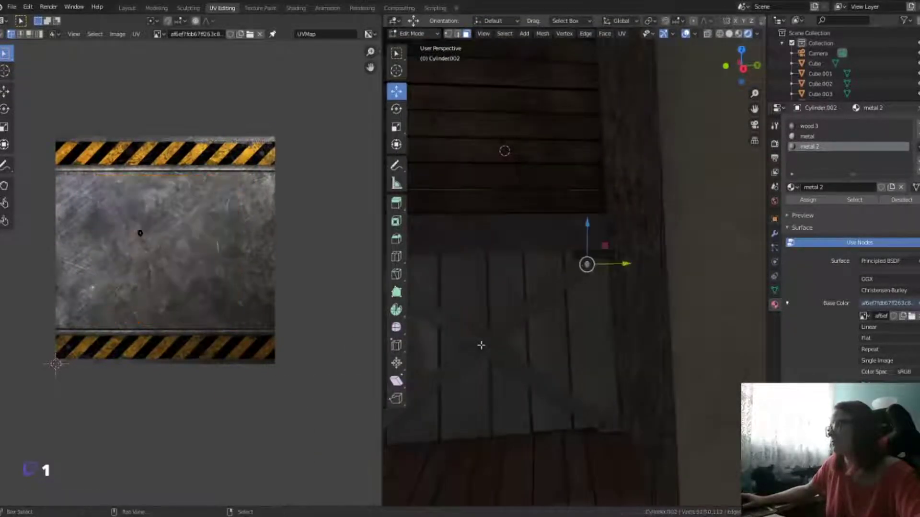
pyautogui.moveTo(480, 345); pyautogui.dragTo(554, 423, button='middle')
pyautogui.press('a')
pyautogui.press('u')
pyautogui.click(521, 266)
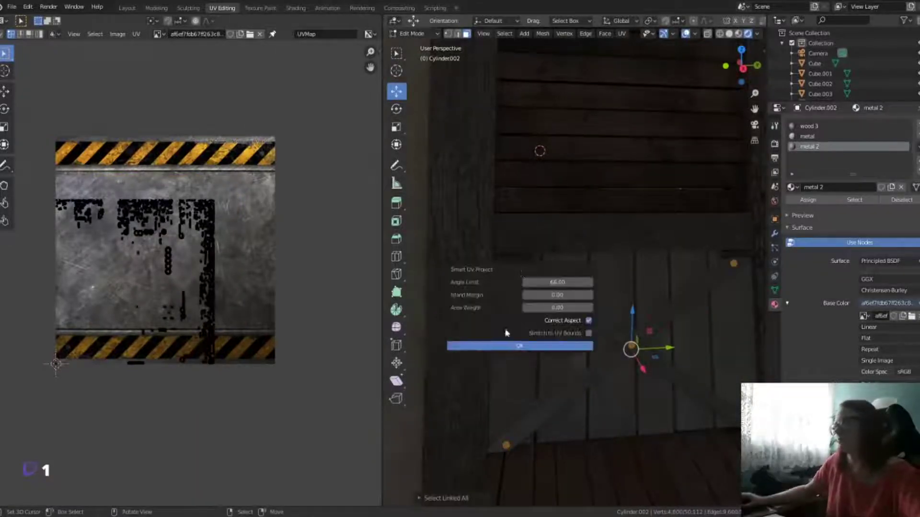
pyautogui.click(524, 345)
pyautogui.press('a')
pyautogui.press('s')
pyautogui.click(242, 310)
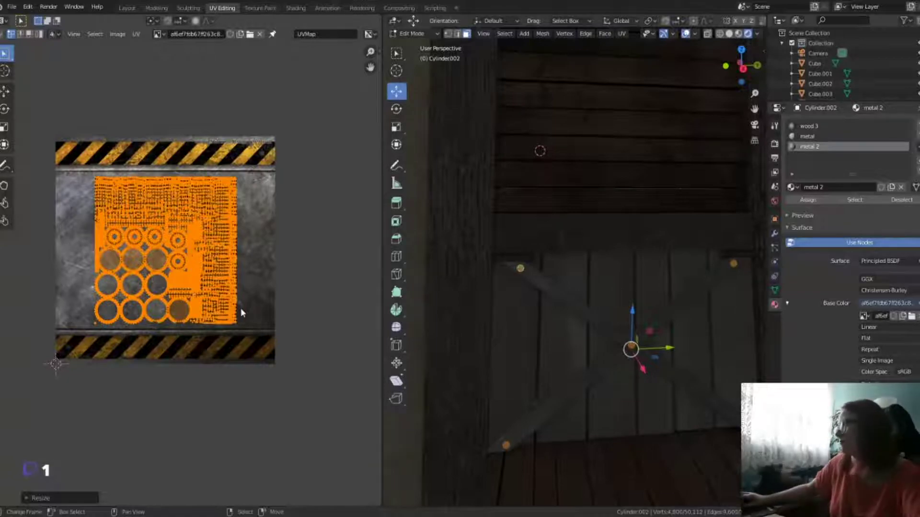
# Step: Unwrap the linked parts of a crate wall element and reduce the islands toward the metal area
pyautogui.click(513, 258)
pyautogui.hotkey('ctrl', 'l')
pyautogui.press('u')
pyautogui.click(732, 255)
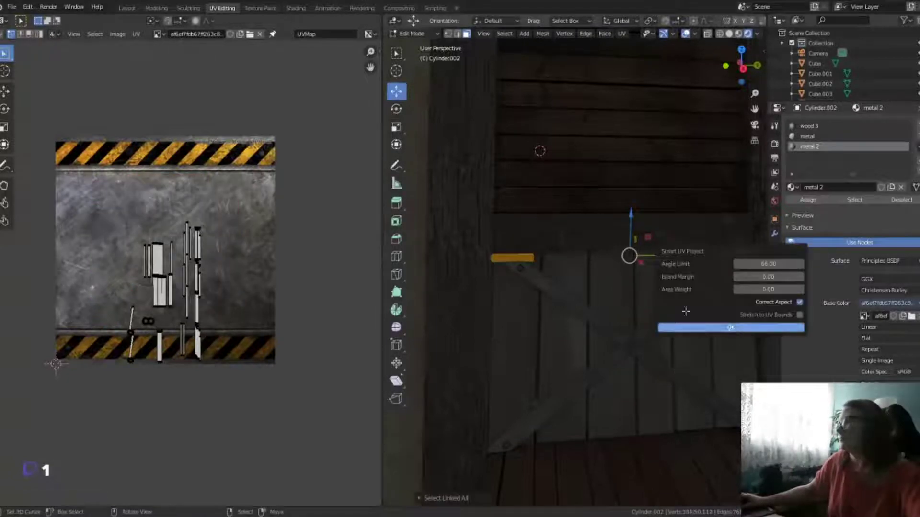
pyautogui.click(730, 327)
pyautogui.press('s')
pyautogui.click(203, 298)
pyautogui.press('g')
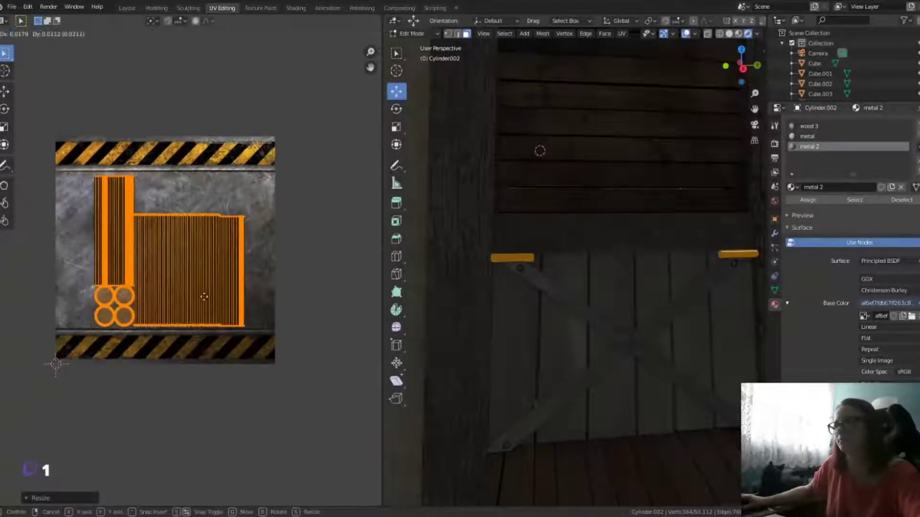
# Step: Unwrap the horizontal top bar, rotate its islands horizontal and scale them to fit the texture
pyautogui.moveTo(479, 287); pyautogui.dragTo(467, 202, button='middle')
pyautogui.click(450, 190)
pyautogui.hotkey('ctrl', 'l')
pyautogui.press('u')
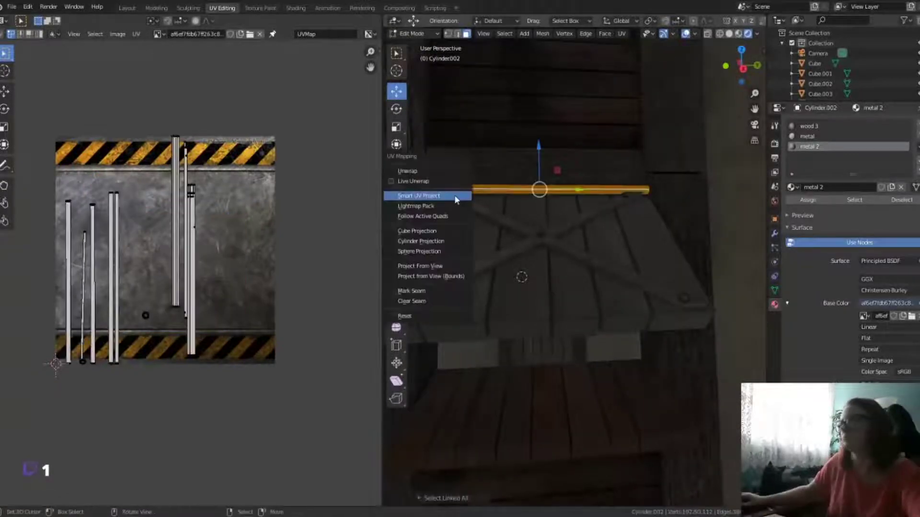
pyautogui.click(454, 196)
pyautogui.click(455, 269)
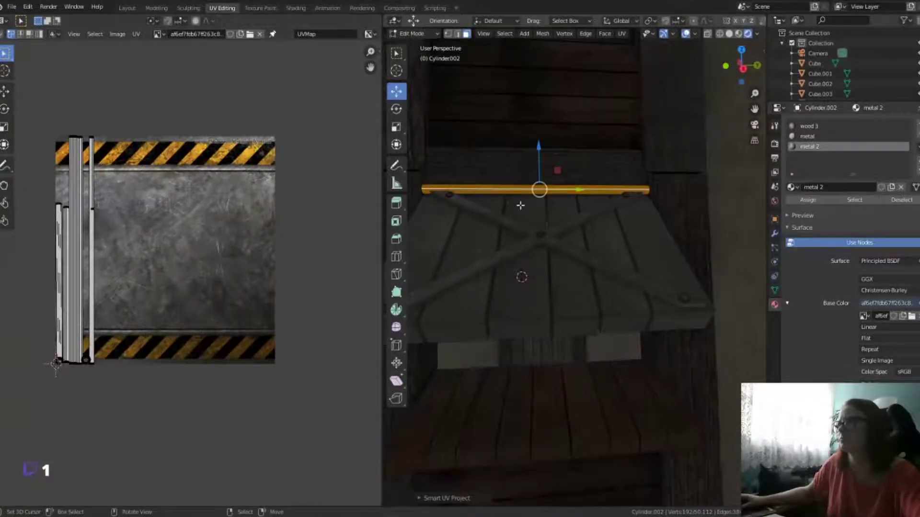
pyautogui.press('u')
pyautogui.click(167, 21)
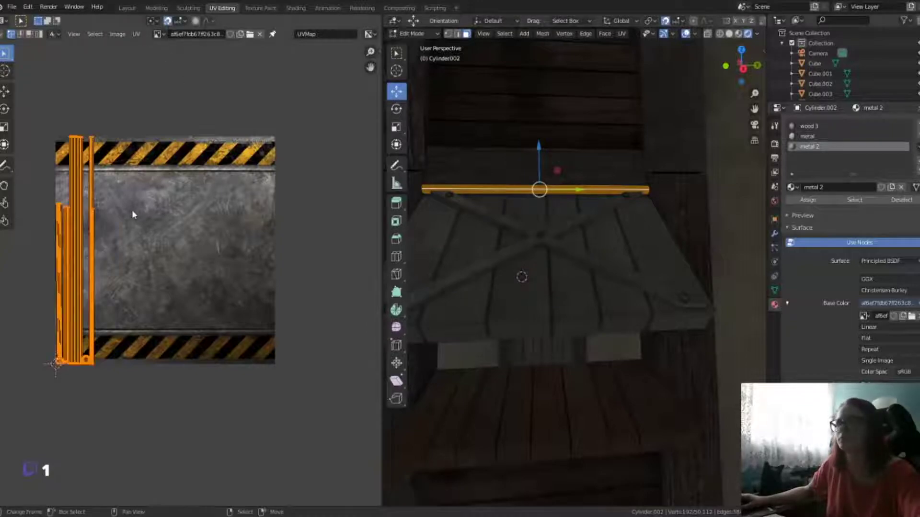
pyautogui.press('r')
pyautogui.click(174, 354)
pyautogui.click(168, 20)
pyautogui.press('s')
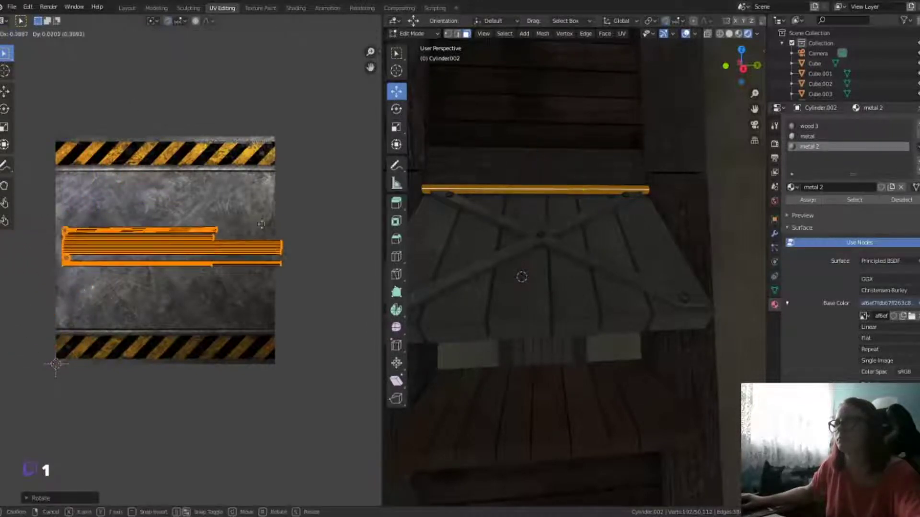
pyautogui.click(325, 312)
# Step: Smart-UV-unwrap another linked crate mesh and shrink its islands toward the centre
pyautogui.click(452, 192)
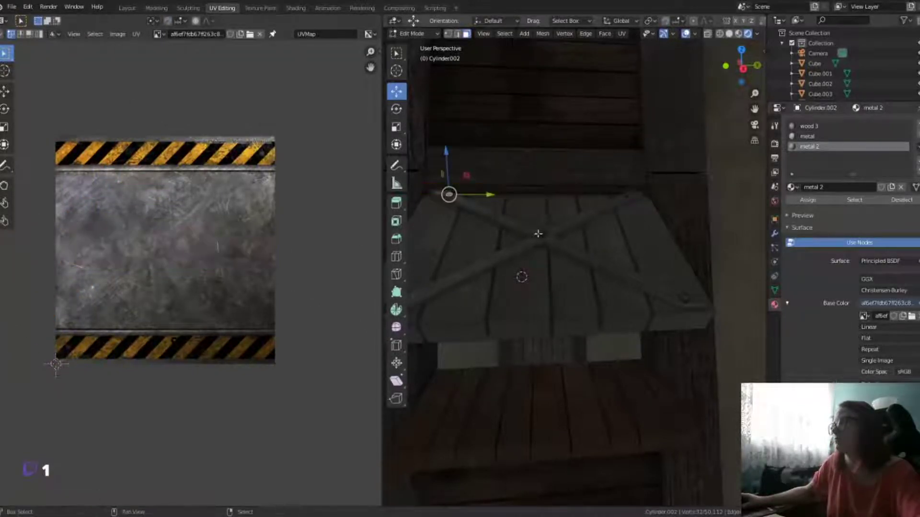
pyautogui.press('a')
pyautogui.press('u')
pyautogui.click(455, 335)
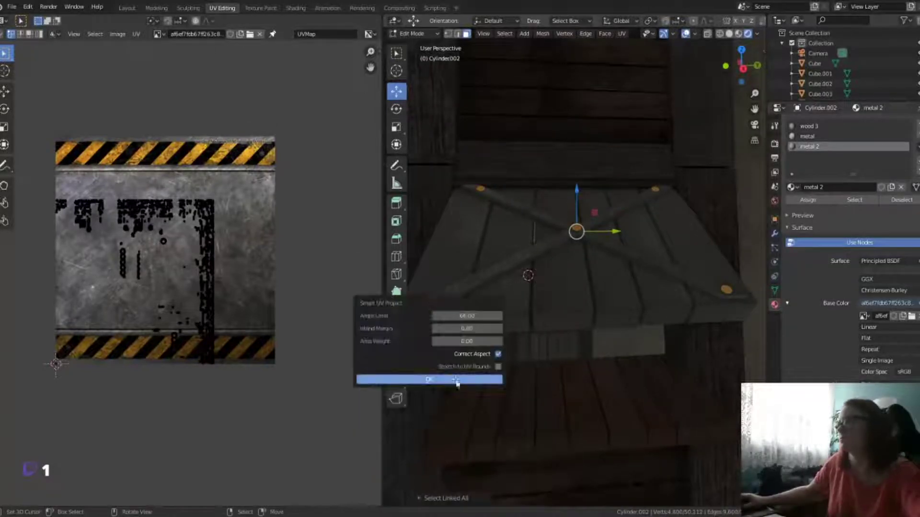
pyautogui.click(455, 376)
pyautogui.press('s')
pyautogui.click(241, 318)
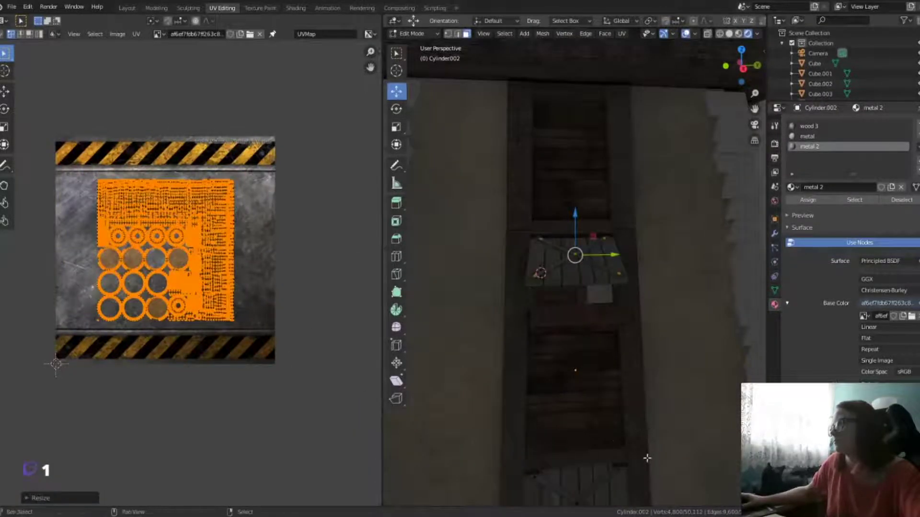
# Step: Unwrap the part using the wood 3 material and shrink its new islands
pyautogui.scroll(3, 647, 458)
pyautogui.click(463, 271)
pyautogui.moveTo(663, 391); pyautogui.dragTo(546, 332, button='middle')
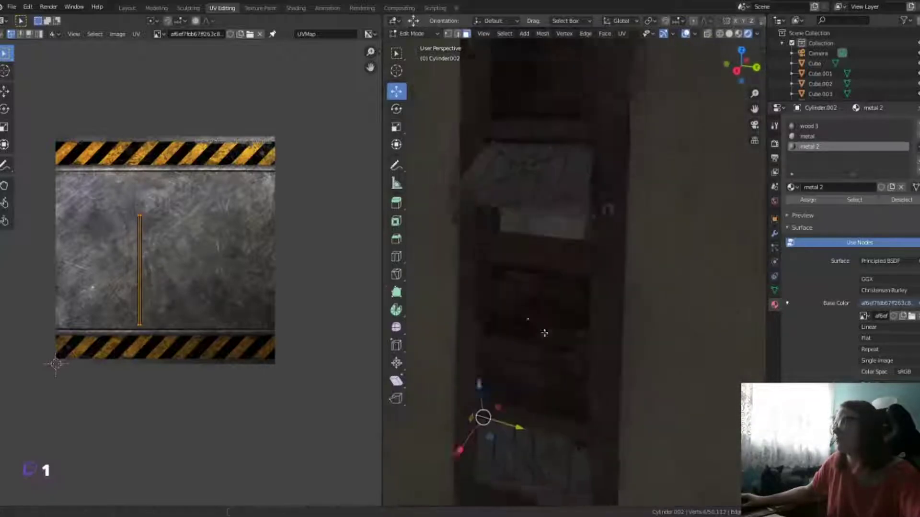
pyautogui.click(469, 186)
pyautogui.moveTo(472, 185)
pyautogui.mouseDown(button='middle')
pyautogui.moveTo(549, 256)
pyautogui.moveTo(606, 182)
pyautogui.mouseUp(button='middle')
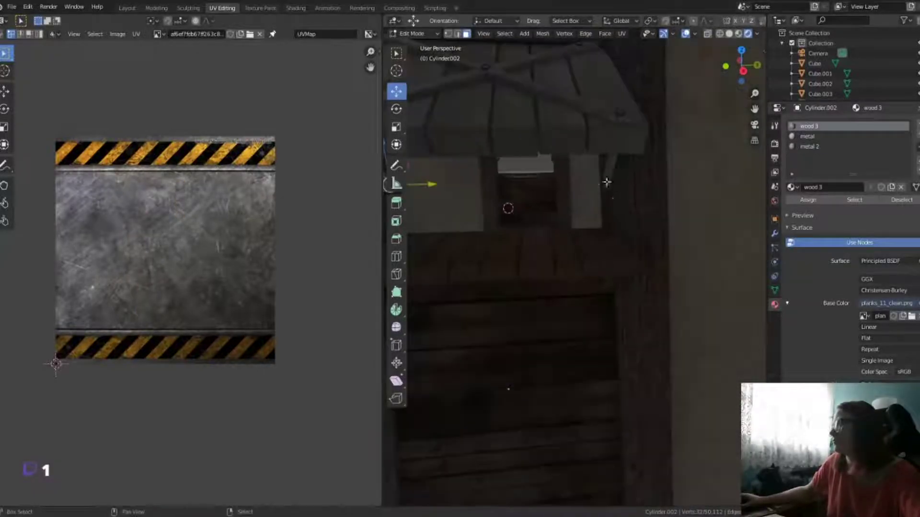
pyautogui.press('u')
pyautogui.click(614, 239)
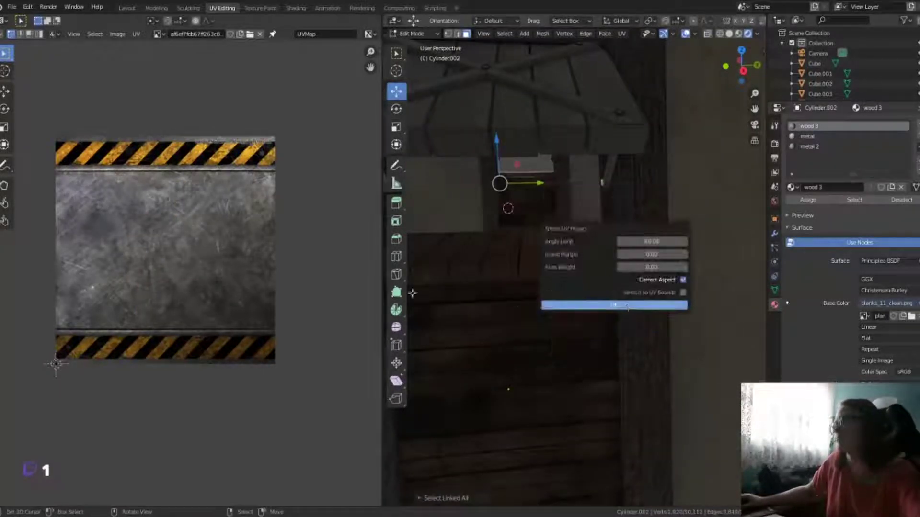
pyautogui.click(616, 305)
pyautogui.press('s')
pyautogui.click(216, 318)
# Step: Unwrap the plank on the crate top and rotate its island 90 degrees
pyautogui.moveTo(527, 335)
pyautogui.mouseDown(button='middle')
pyautogui.moveTo(589, 375)
pyautogui.moveTo(623, 192)
pyautogui.mouseUp(button='middle')
pyautogui.click(625, 179)
pyautogui.hotkey('ctrl', 'l')
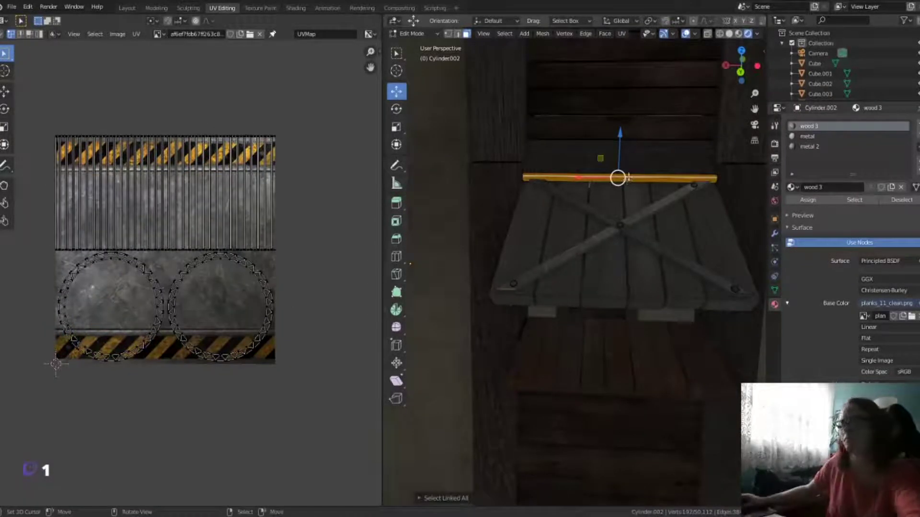
pyautogui.press('u')
pyautogui.click(628, 178)
pyautogui.click(617, 253)
pyautogui.write('r90')
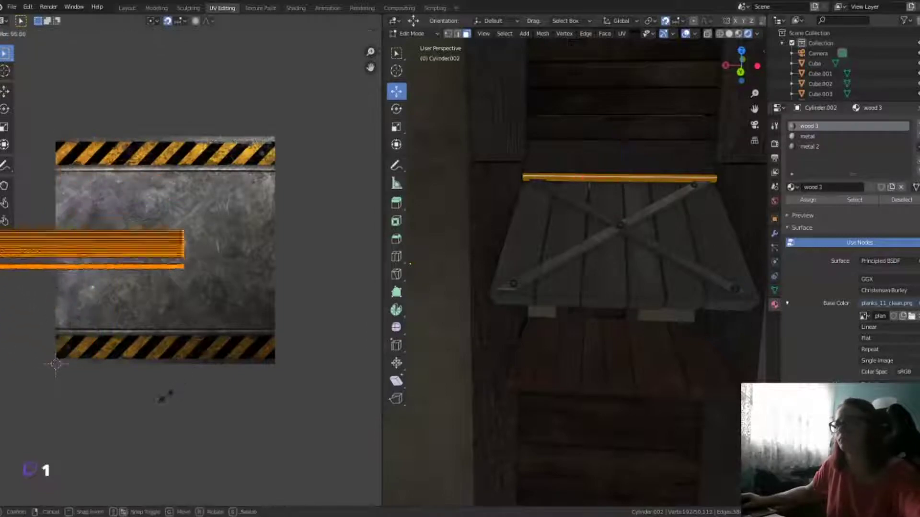
pyautogui.press('Return')
# Step: Settle the plank island lying horizontally and move it to the texture centre
pyautogui.hotkey('ctrl', 'z')
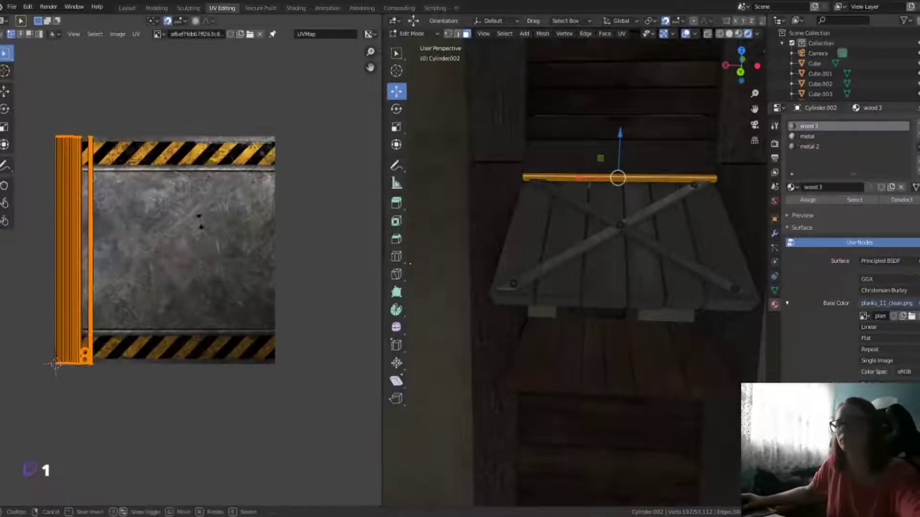
pyautogui.hotkey('ctrl', 'shift', 'z')
pyautogui.hotkey('ctrl', 'z')
pyautogui.press('r')
pyautogui.press('Escape')
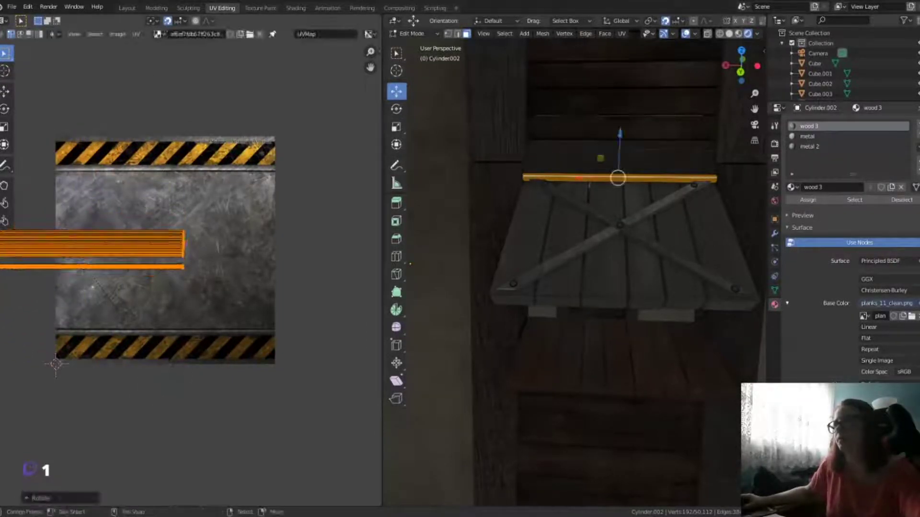
pyautogui.press('g')
pyautogui.click(387, 312)
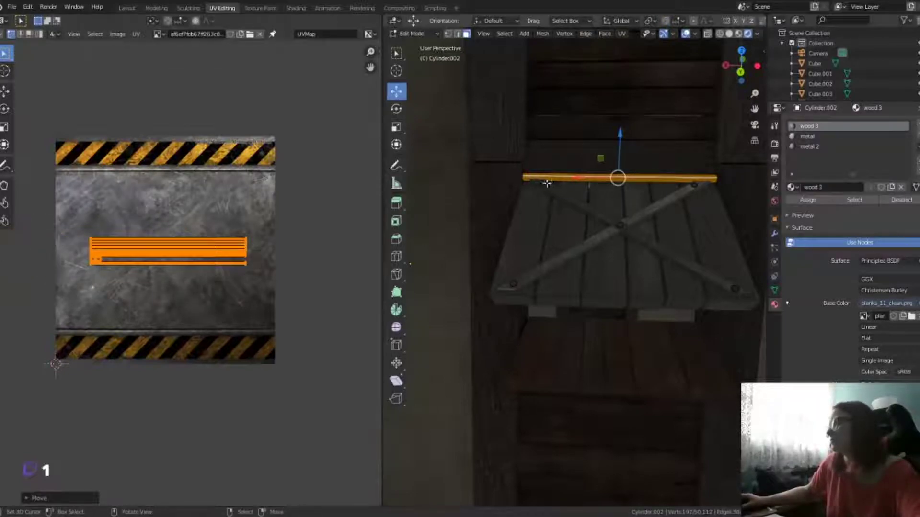
# Step: Smart-UV-unwrap the small nails on the crate and shrink their islands
pyautogui.click(692, 187)
pyautogui.press('u')
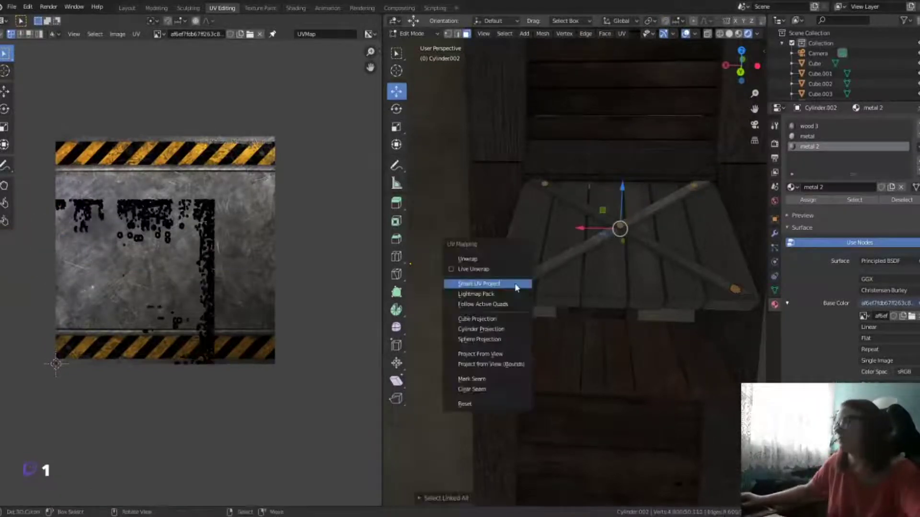
pyautogui.click(508, 282)
pyautogui.click(531, 374)
pyautogui.press('s')
pyautogui.click(239, 339)
# Step: Unwrap a linked element on the shelter wall and shrink its islands into the metal area
pyautogui.moveTo(618, 230); pyautogui.dragTo(658, 225, button='middle')
pyautogui.hotkey('alt', 'a')
pyautogui.hotkey('ctrl', 'l')
pyautogui.press('u')
pyautogui.click(671, 268)
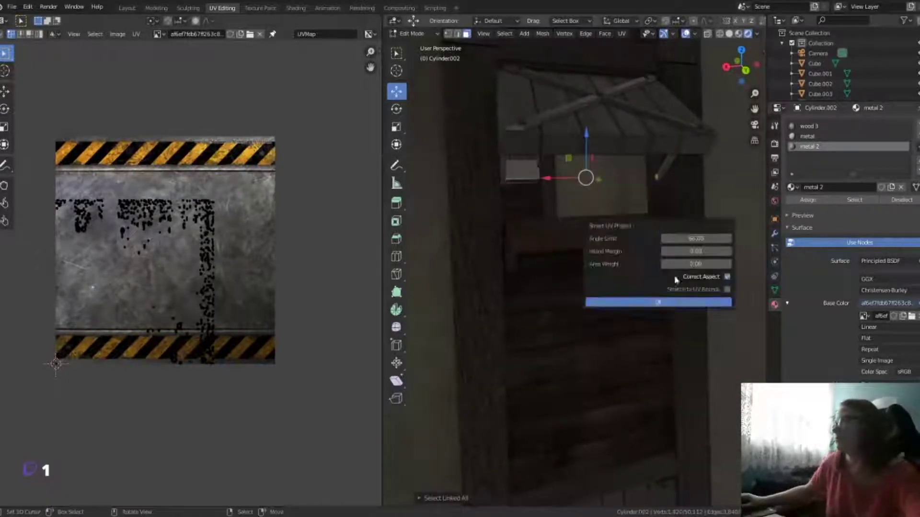
pyautogui.click(656, 301)
pyautogui.press('a')
pyautogui.press('s')
pyautogui.click(243, 316)
# Step: Unwrap a further linked part on the crate wall and scale its islands down
pyautogui.moveTo(527, 311)
pyautogui.mouseDown(button='middle')
pyautogui.moveTo(575, 335)
pyautogui.moveTo(577, 231)
pyautogui.mouseUp(button='middle')
pyautogui.click(425, 233)
pyautogui.hotkey('ctrl', 'l')
pyautogui.press('u')
pyautogui.click(438, 242)
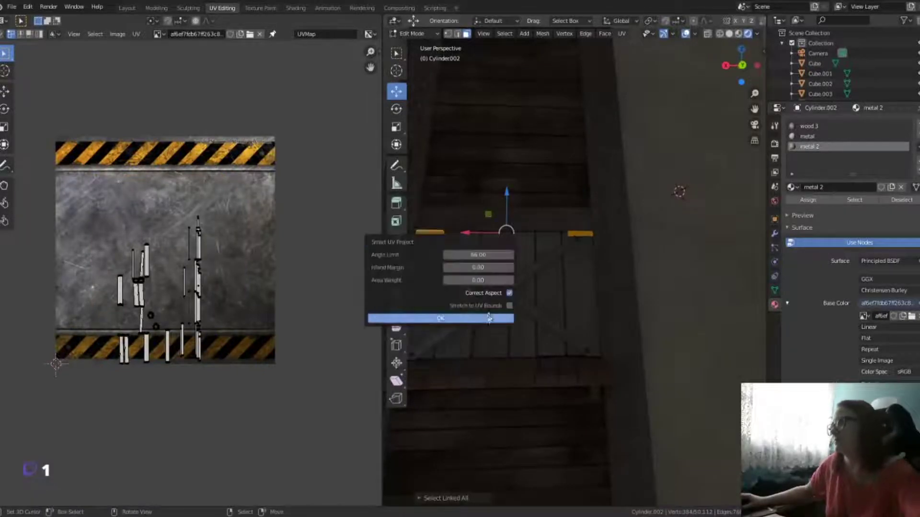
pyautogui.click(437, 314)
pyautogui.press('s')
pyautogui.click(277, 308)
# Step: Unwrap the last crate element, shrink its islands, deselect and switch to the Shading workspace
pyautogui.click(437, 242)
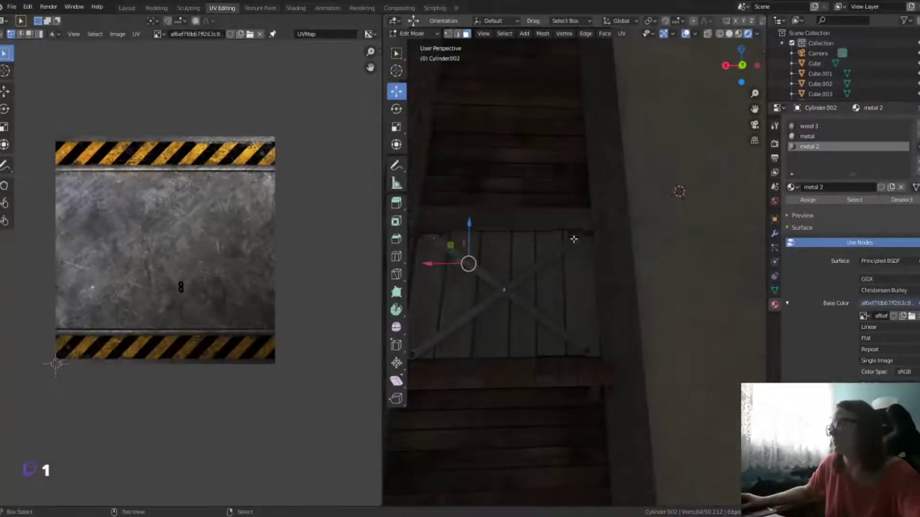
pyautogui.press('a')
pyautogui.press('u')
pyautogui.click(437, 363)
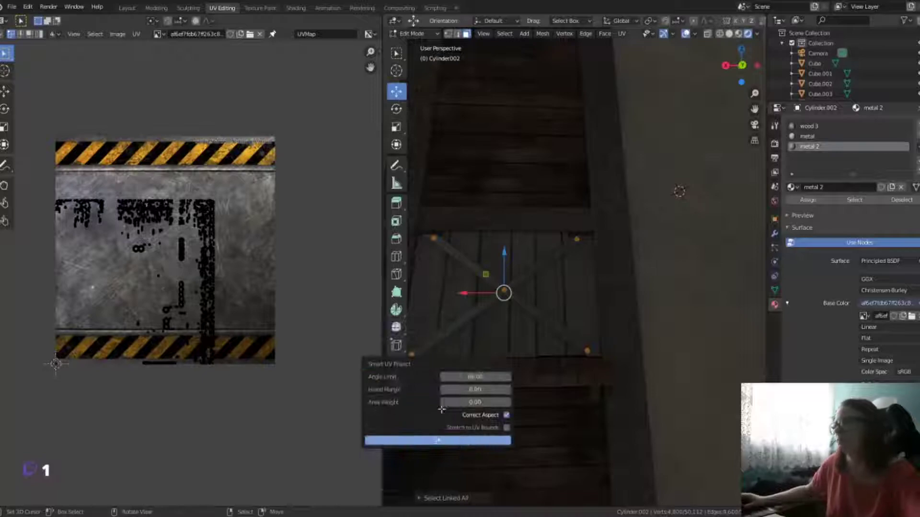
pyautogui.click(438, 434)
pyautogui.press('s')
pyautogui.press('Return')
pyautogui.hotkey('alt', 'a')
pyautogui.moveTo(502, 291)
pyautogui.mouseDown(button='middle')
pyautogui.moveTo(626, 321)
pyautogui.moveTo(637, 269)
pyautogui.mouseUp(button='middle')
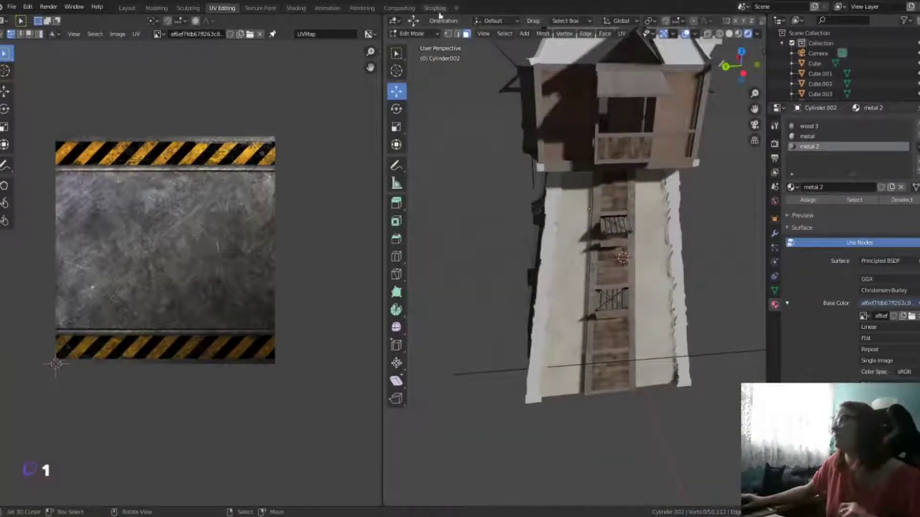
pyautogui.click(295, 8)
# Step: Frame the board in edit mode, show the metal 2 material nodes and select the diagonal strap
pyautogui.press('KP_Decimal')
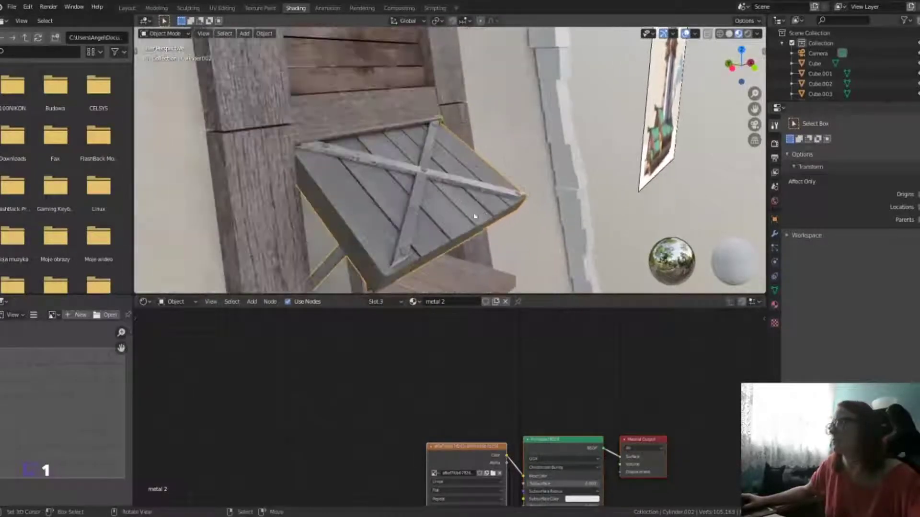
pyautogui.press('Tab')
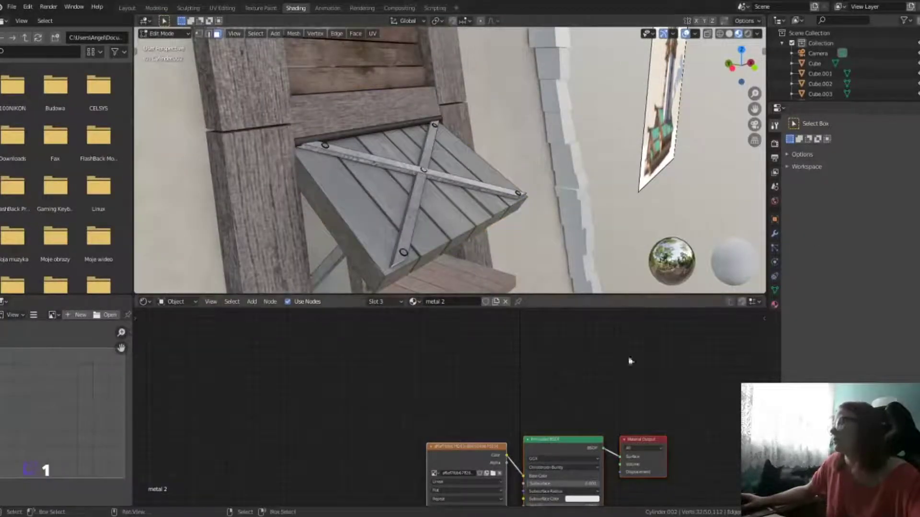
pyautogui.moveTo(458, 446); pyautogui.dragTo(403, 351, button='middle')
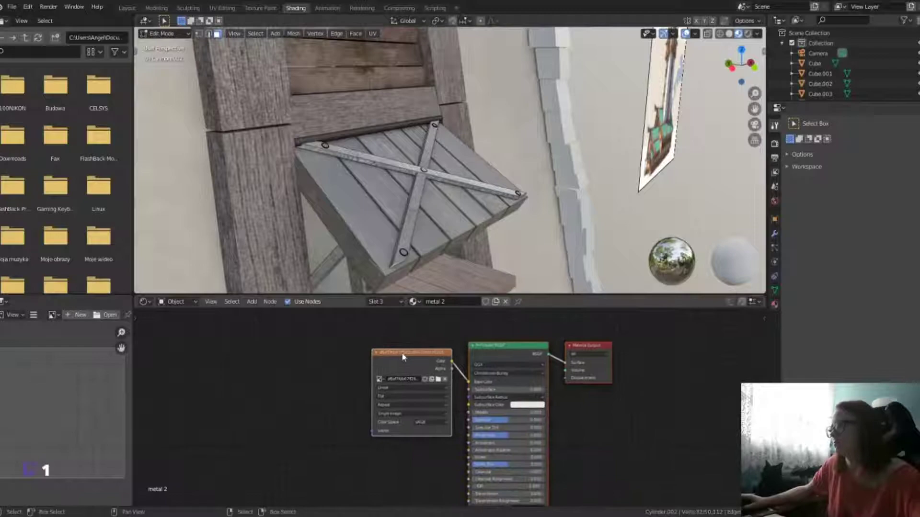
pyautogui.moveTo(403, 351); pyautogui.dragTo(282, 322)
pyautogui.click(775, 304)
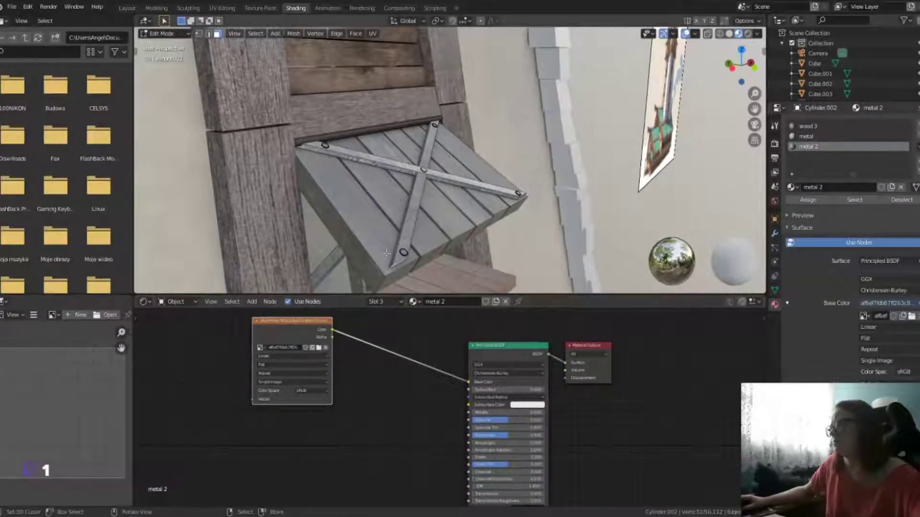
pyautogui.click(416, 208)
# Step: Add a Non-Color roughness image wired to BSDF Roughness and duplicate the image node below it
pyautogui.moveTo(404, 362); pyautogui.dragTo(290, 327)
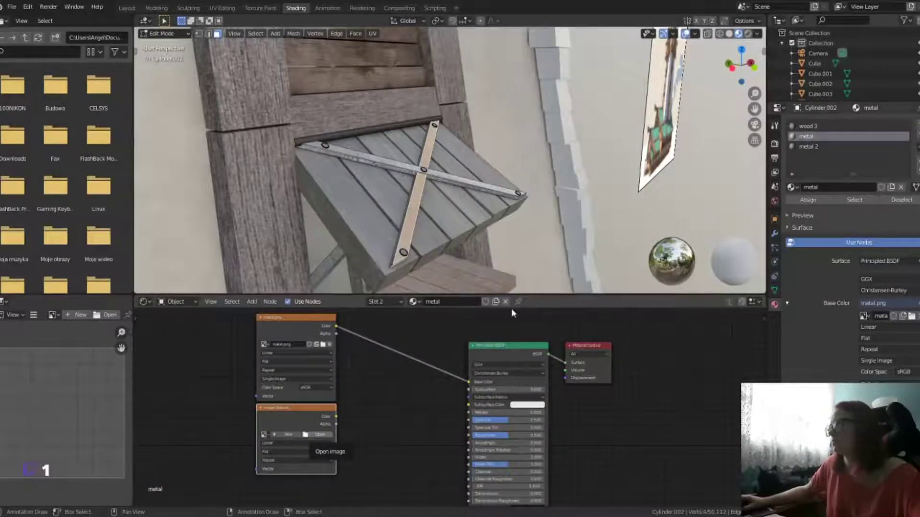
pyautogui.moveTo(360, 425); pyautogui.dragTo(469, 435)
pyautogui.click(314, 478)
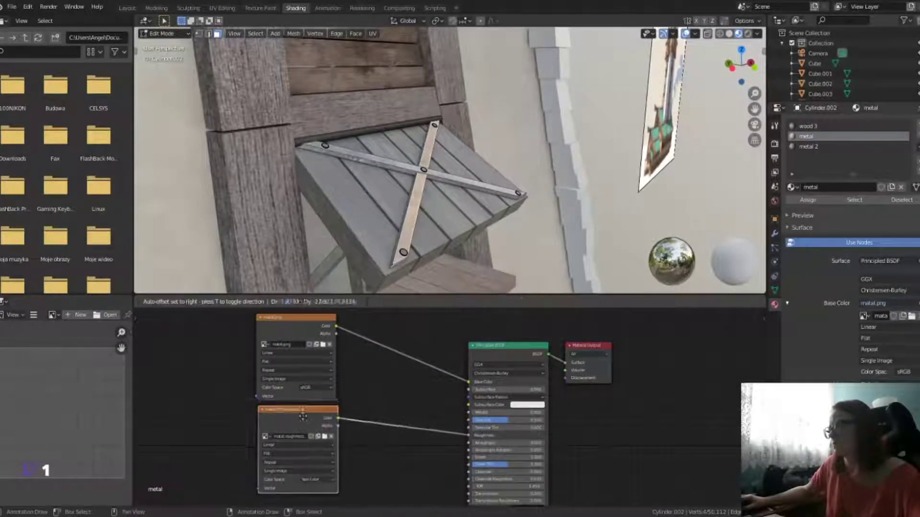
pyautogui.hotkey('shift', 'd')
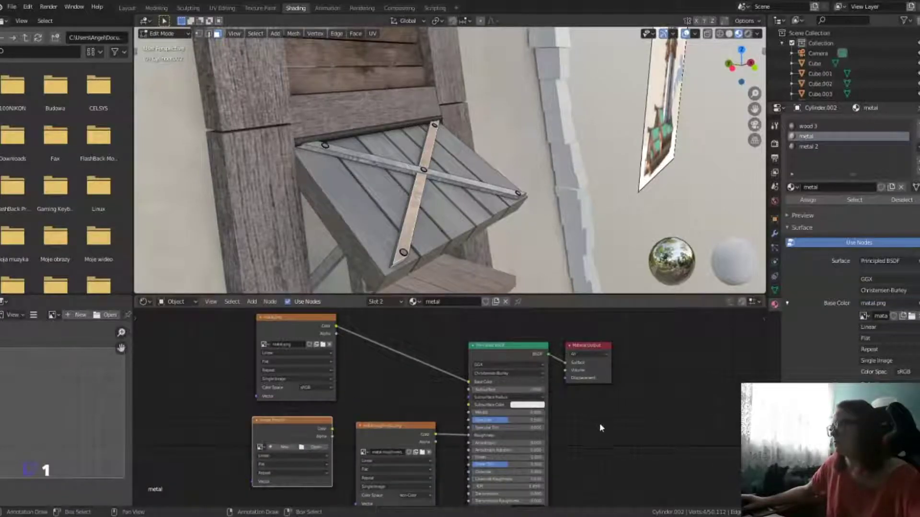
pyautogui.scroll(-1, 416, 345)
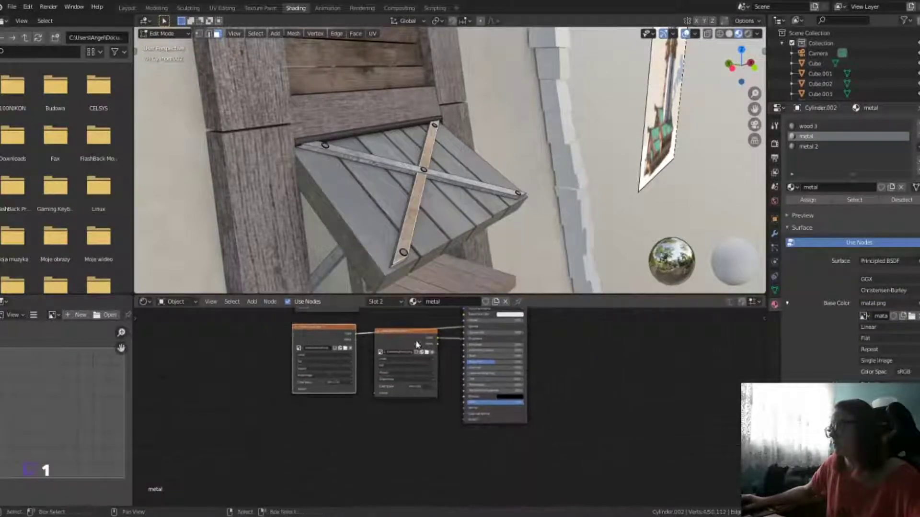
pyautogui.moveTo(417, 344); pyautogui.dragTo(413, 358)
pyautogui.hotkey('shift', 'd')
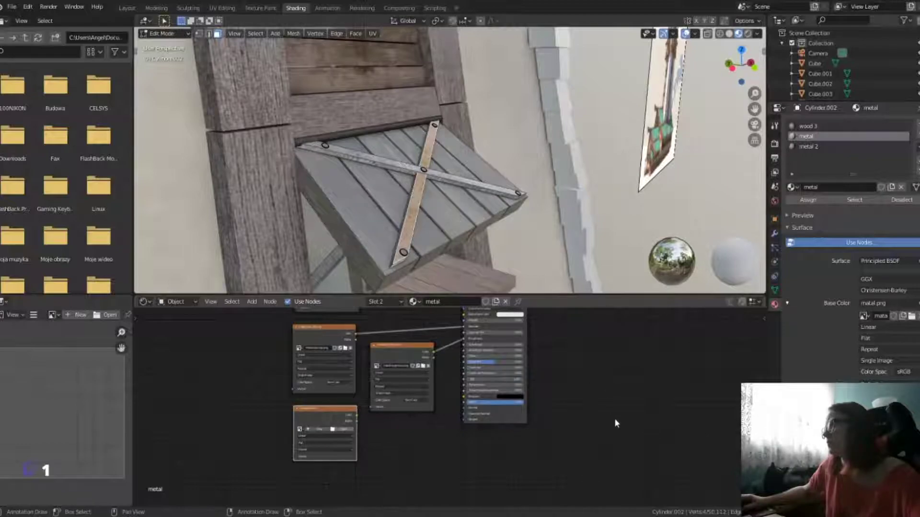
# Step: Add a Normal Map node and connect it to the BSDF Normal input
pyautogui.click(252, 302)
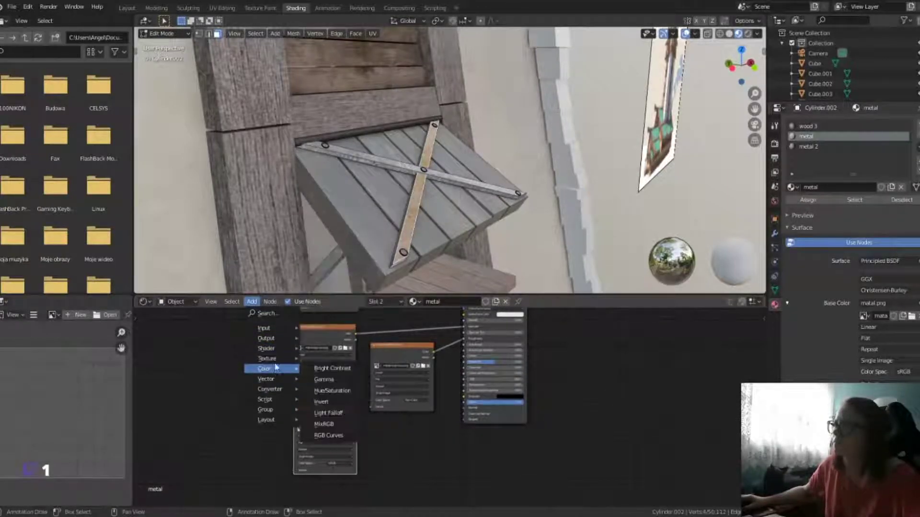
pyautogui.moveTo(266, 378)
pyautogui.click(346, 423)
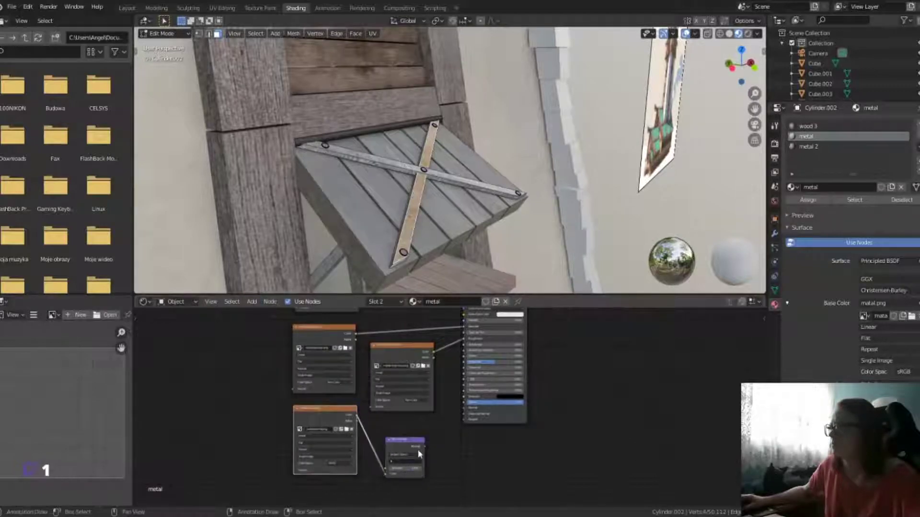
pyautogui.moveTo(461, 412); pyautogui.dragTo(463, 408)
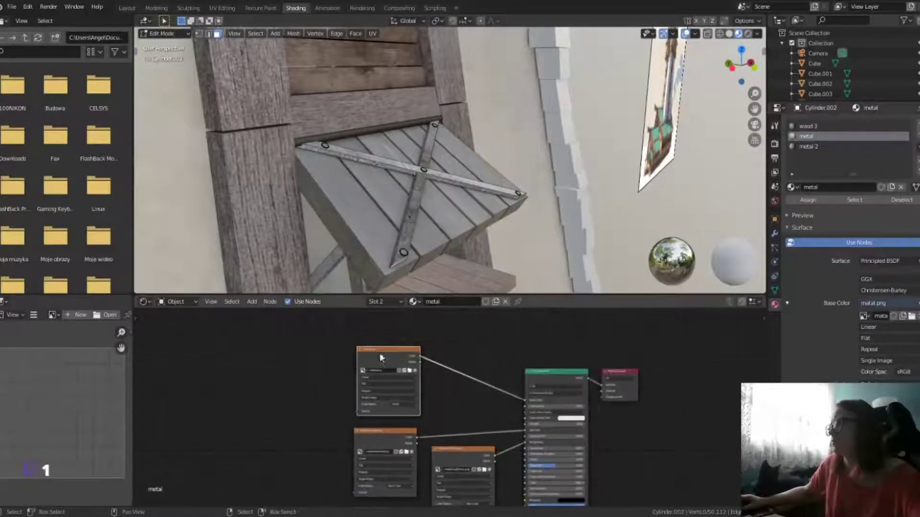
pyautogui.moveTo(381, 358); pyautogui.dragTo(402, 351)
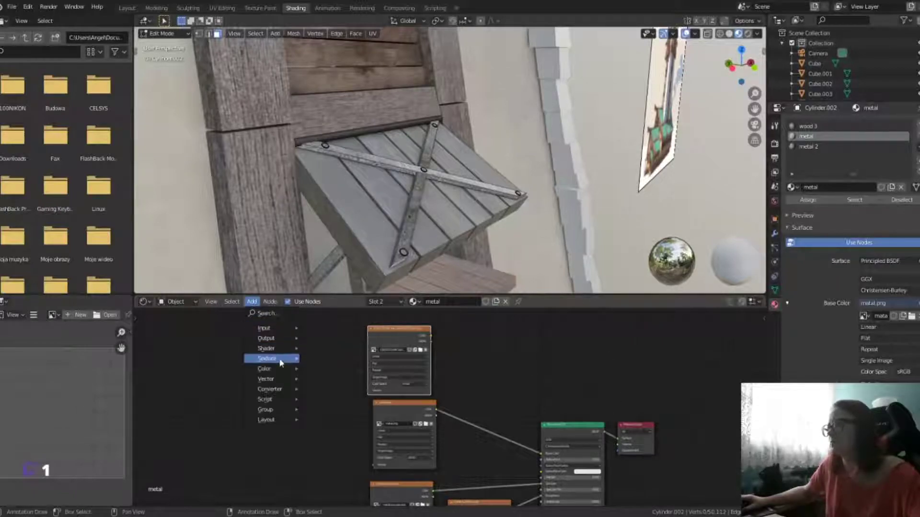
# Step: Add a MixRGB node with the top image in Color2 and a ColorRamp driving its factor
pyautogui.click(324, 424)
pyautogui.click(493, 418)
pyautogui.moveTo(431, 336); pyautogui.dragTo(475, 434)
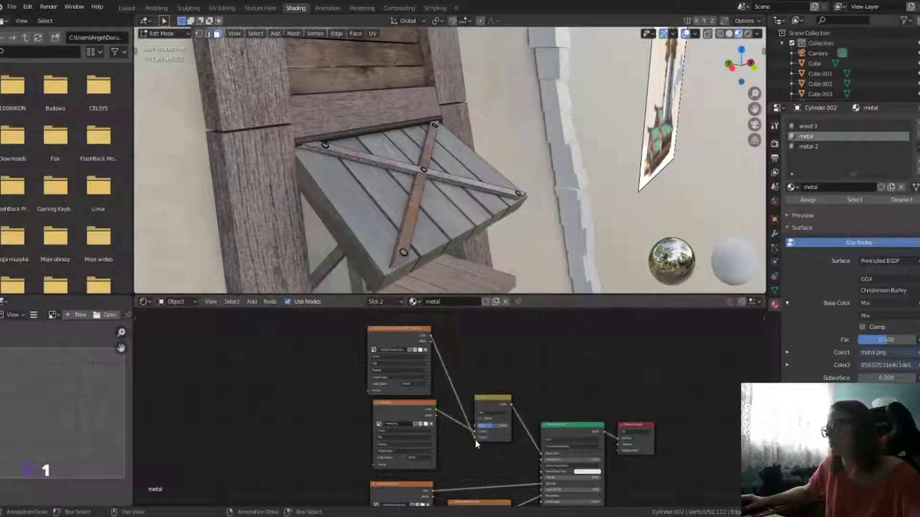
pyautogui.moveTo(270, 389)
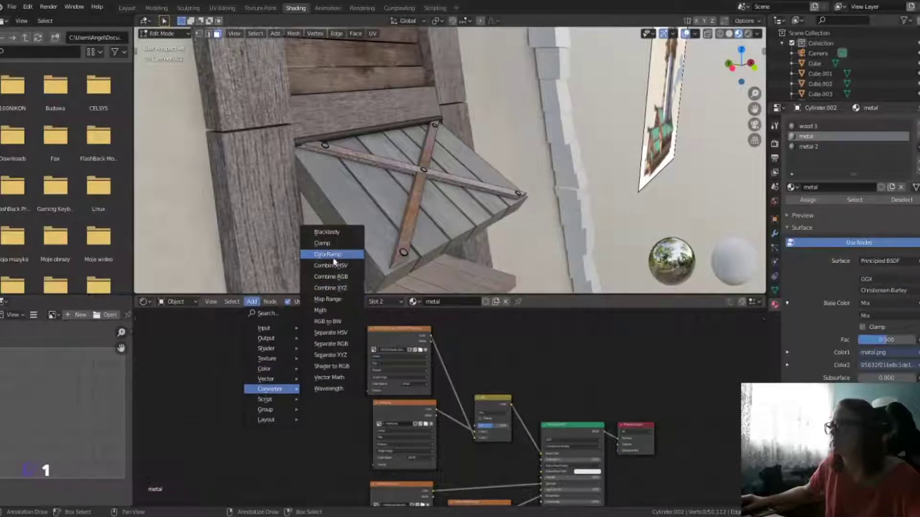
pyautogui.click(334, 255)
pyautogui.click(292, 378)
pyautogui.moveTo(322, 366); pyautogui.dragTo(475, 425)
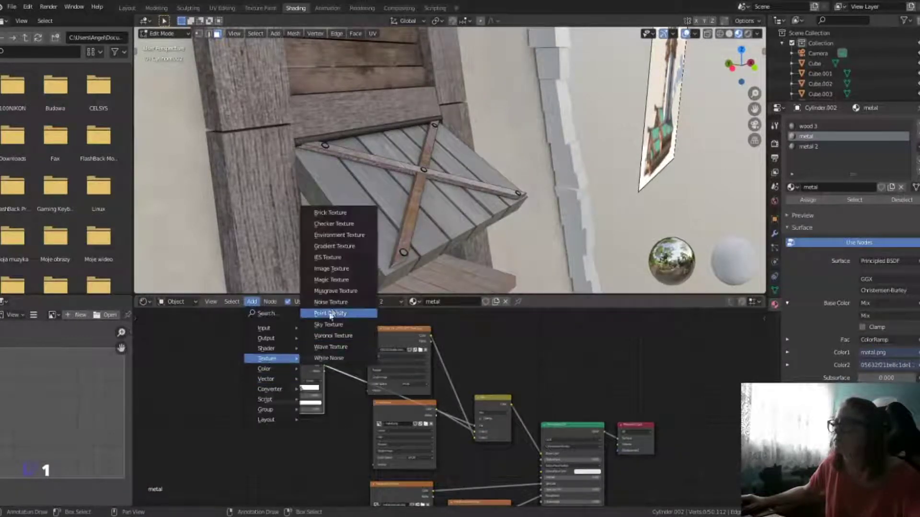
# Step: Add a Noise Texture node and adjust its Detail value
pyautogui.click(335, 311)
pyautogui.scroll(2, 251, 400)
pyautogui.scroll(2, 233, 427)
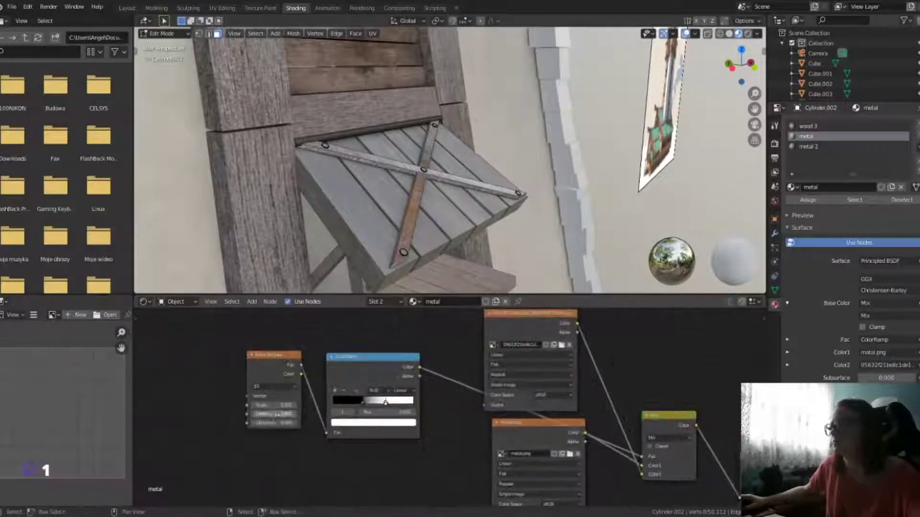
pyautogui.scroll(-1, 345, 393)
pyautogui.click(288, 413)
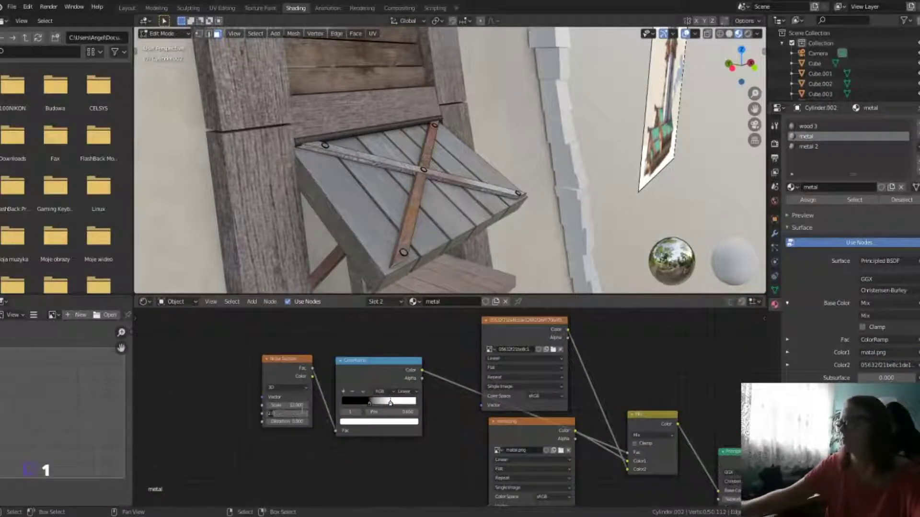
# Step: Shift the ColorRamp's black stop to change the rust spread, checking the strapped board
pyautogui.moveTo(412, 158)
pyautogui.mouseDown(button='middle')
pyautogui.moveTo(421, 113)
pyautogui.moveTo(449, 208)
pyautogui.moveTo(534, 134)
pyautogui.mouseUp(button='middle')
pyautogui.press('Tab')
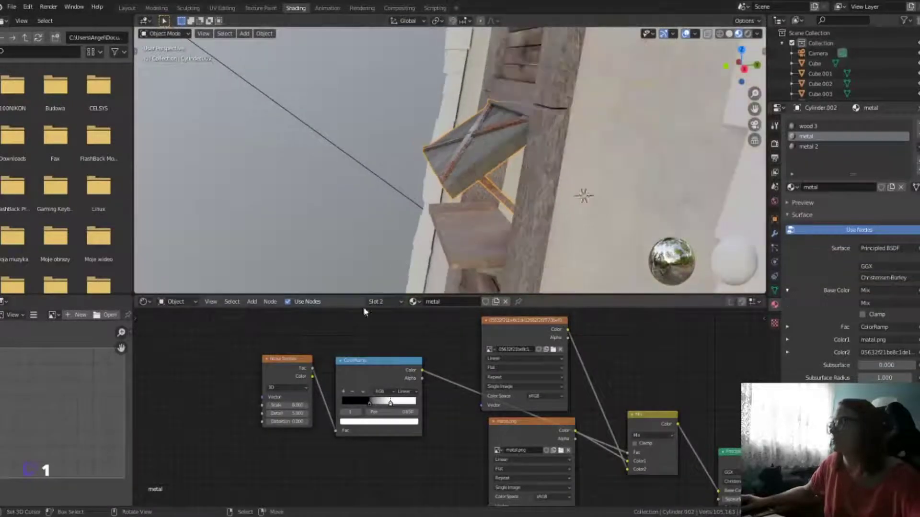
pyautogui.moveTo(358, 405); pyautogui.dragTo(371, 405)
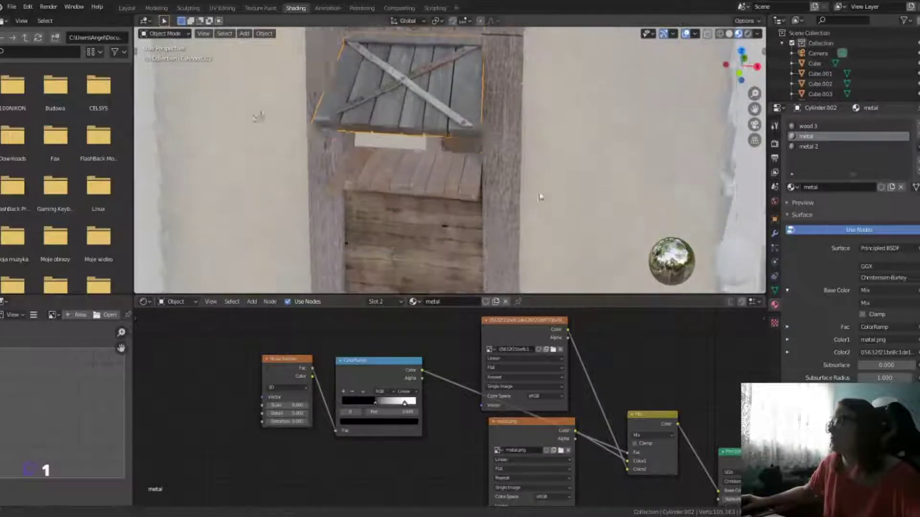
pyautogui.moveTo(538, 195)
pyautogui.mouseDown(button='middle')
pyautogui.moveTo(530, 170)
pyautogui.moveTo(559, 160)
pyautogui.mouseUp(button='middle')
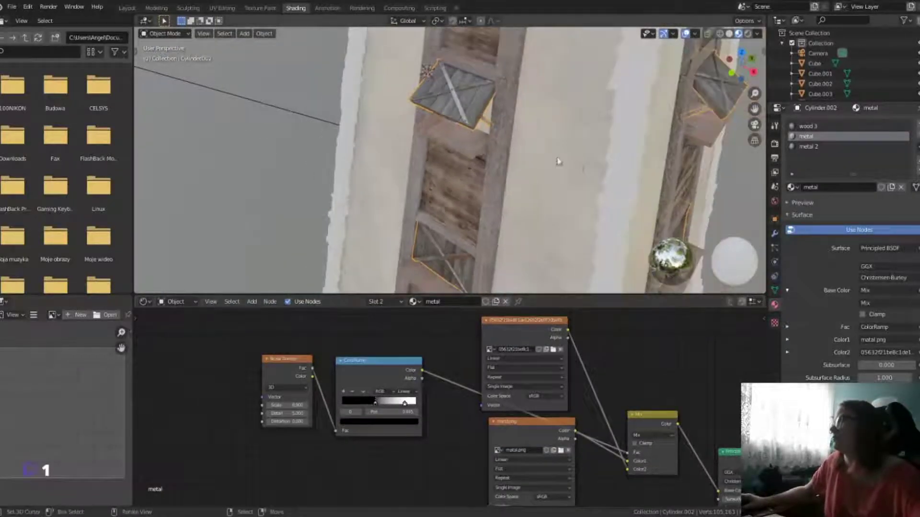
pyautogui.click(808, 126)
# Step: Duplicate the plank image texture node and connect the copy into the BSDF
pyautogui.press('Home')
pyautogui.scroll(-2, 480, 367)
pyautogui.moveTo(480, 367); pyautogui.dragTo(354, 339)
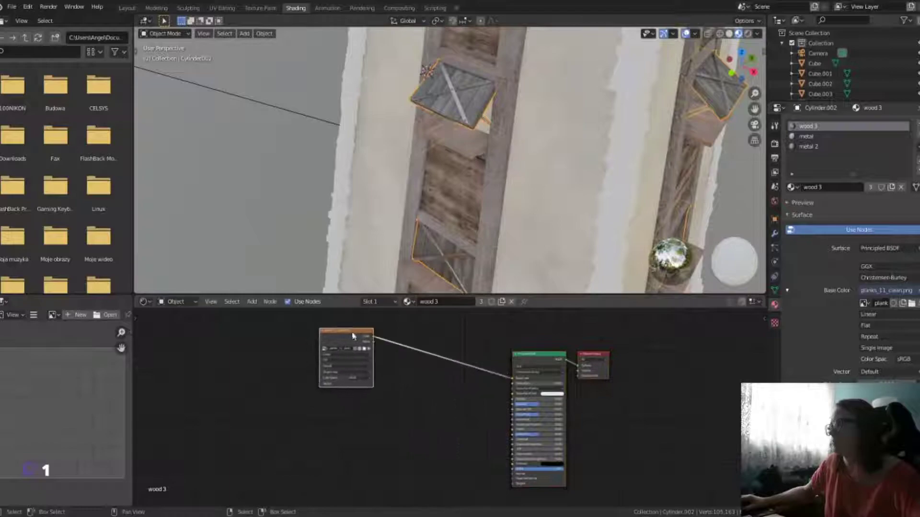
pyautogui.hotkey('shift', 'd')
pyautogui.click(368, 415)
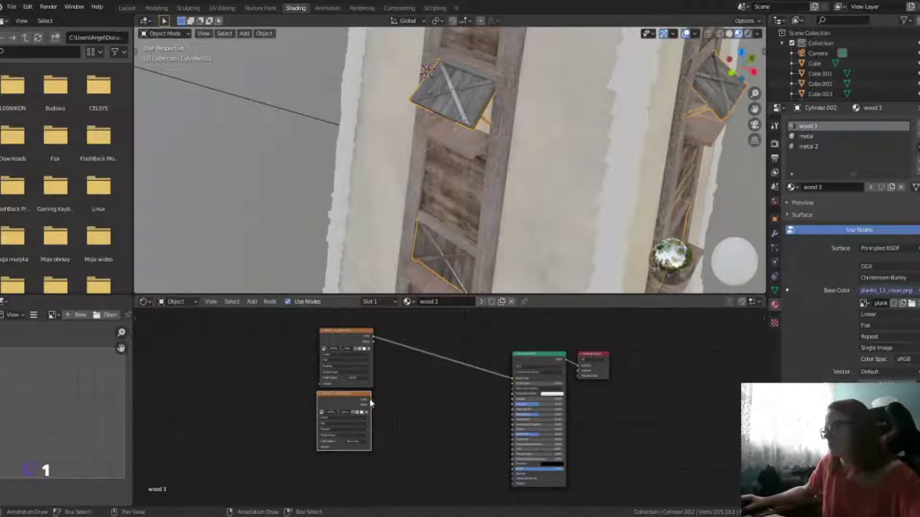
pyautogui.moveTo(371, 400); pyautogui.dragTo(512, 404)
# Step: Add another copy of the image node for the planks_11 normal map, set to Non-Color
pyautogui.hotkey('shift', 'd')
pyautogui.click(429, 435)
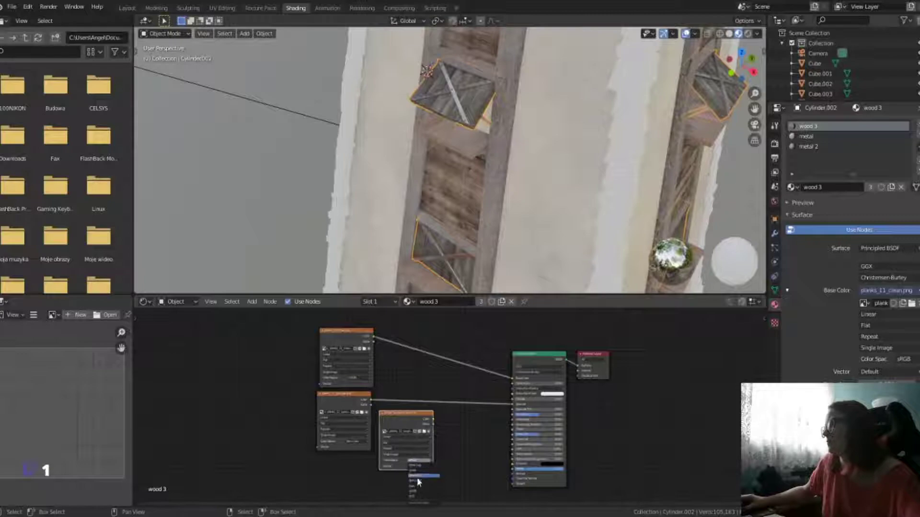
pyautogui.moveTo(453, 420); pyautogui.dragTo(416, 416)
pyautogui.scroll(4, 348, 412)
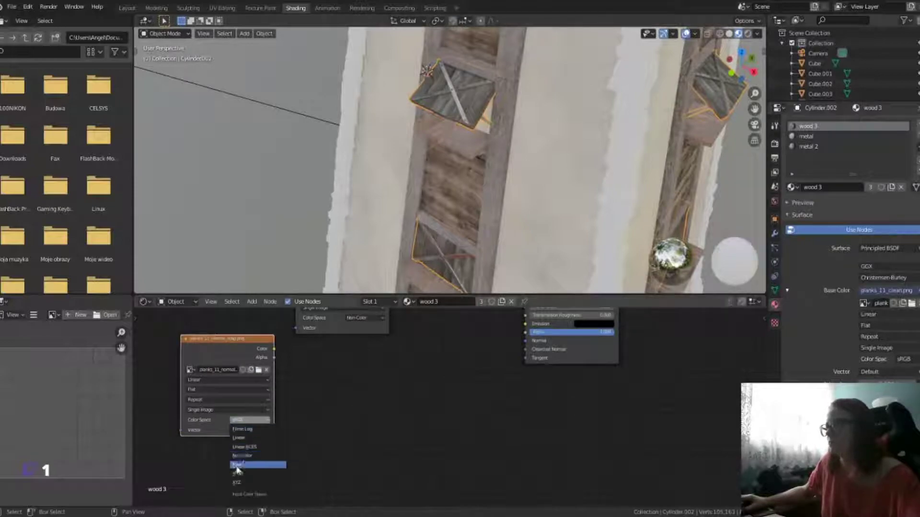
pyautogui.click(253, 305)
# Step: Add a Normal Map node fed by the normal image and linked to BSDF Normal
pyautogui.click(343, 438)
pyautogui.click(368, 397)
pyautogui.moveTo(274, 349); pyautogui.dragTo(333, 421)
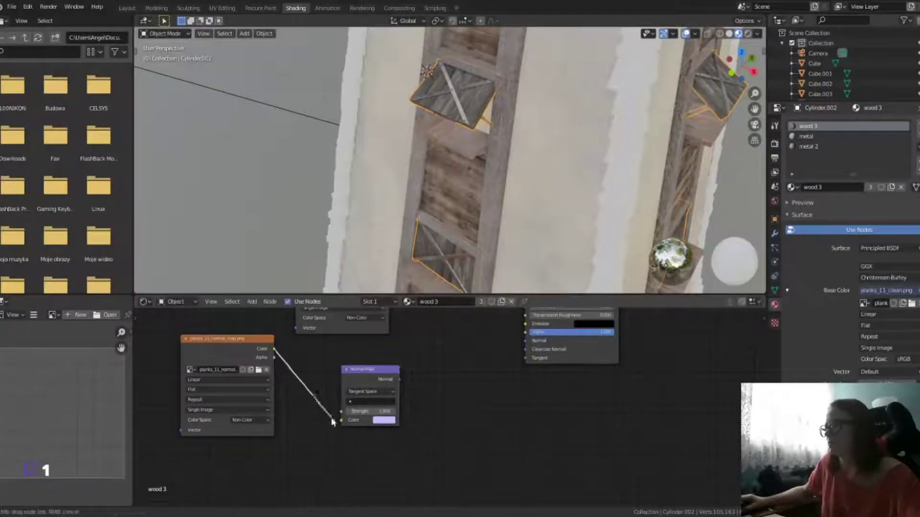
pyautogui.moveTo(400, 379); pyautogui.dragTo(525, 341)
pyautogui.moveTo(263, 368); pyautogui.dragTo(343, 379, button='middle')
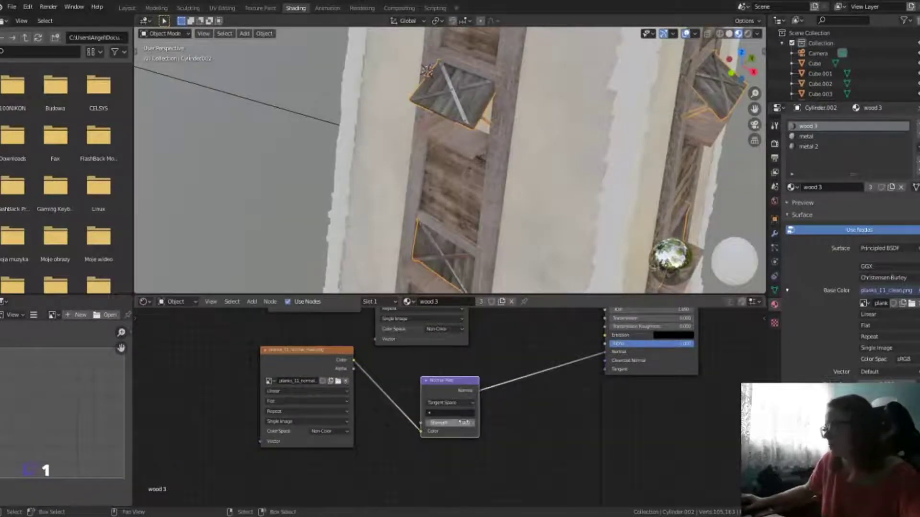
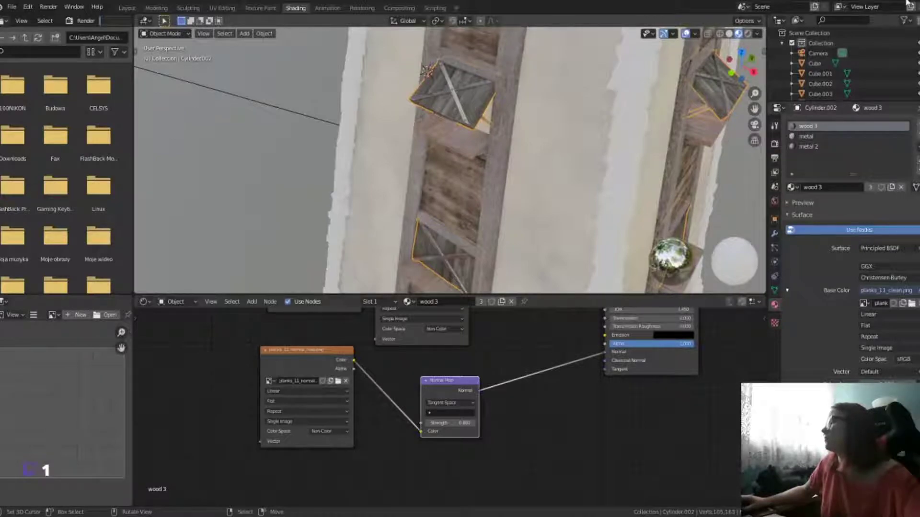
# Step: Insert a Mix node into the wood 3 Base Color link
pyautogui.moveTo(526, 364)
pyautogui.mouseDown(button='middle')
pyautogui.moveTo(565, 400)
pyautogui.moveTo(541, 478)
pyautogui.mouseUp(button='middle')
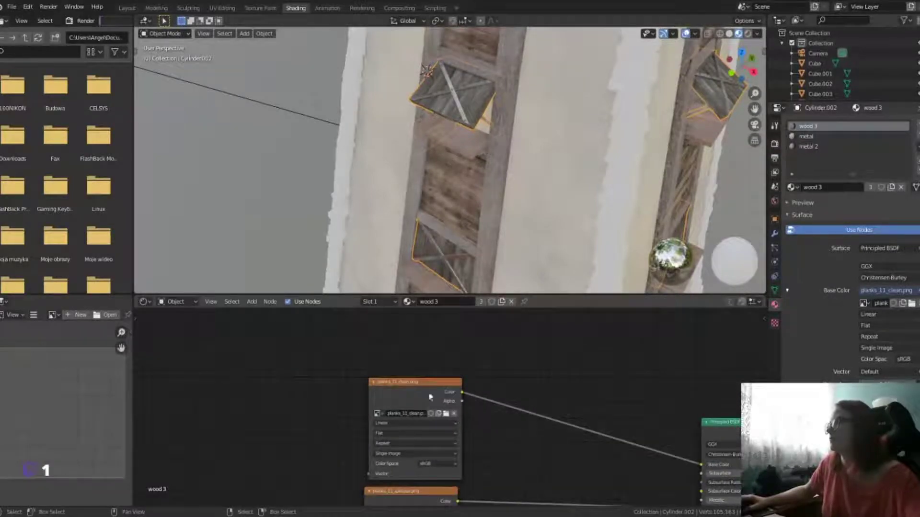
pyautogui.click(255, 302)
pyautogui.click(254, 301)
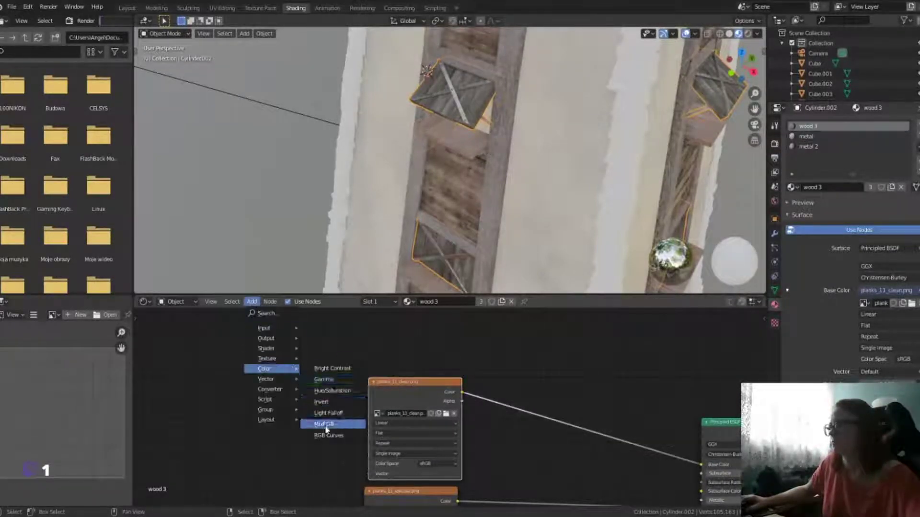
pyautogui.click(331, 425)
pyautogui.click(564, 422)
# Step: Add a second plank Image Texture and wire it into the Mix node's Color2
pyautogui.hotkey('shift', 'a')
pyautogui.click(412, 354)
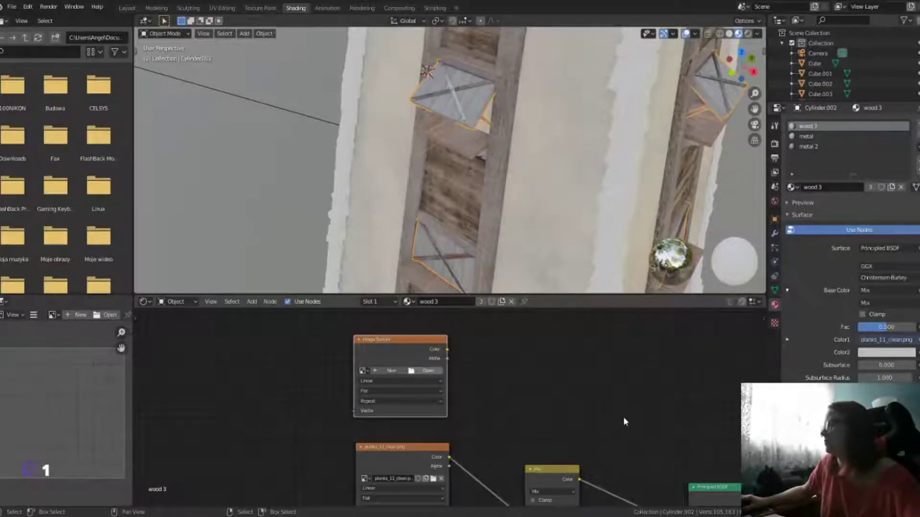
pyautogui.scroll(-1, 493, 428)
pyautogui.moveTo(488, 468); pyautogui.dragTo(426, 333)
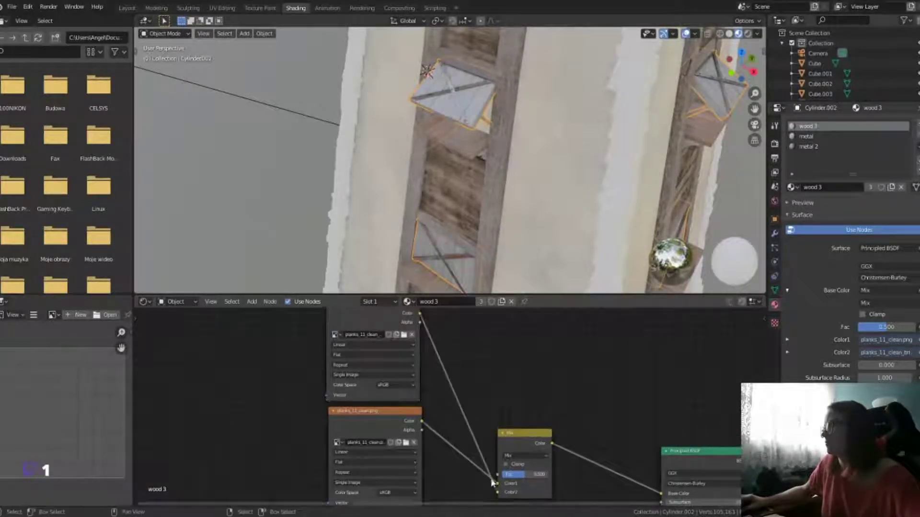
# Step: Add a ColorRamp driving the Mix factor, moving its white stop left
pyautogui.click(252, 301)
pyautogui.click(336, 244)
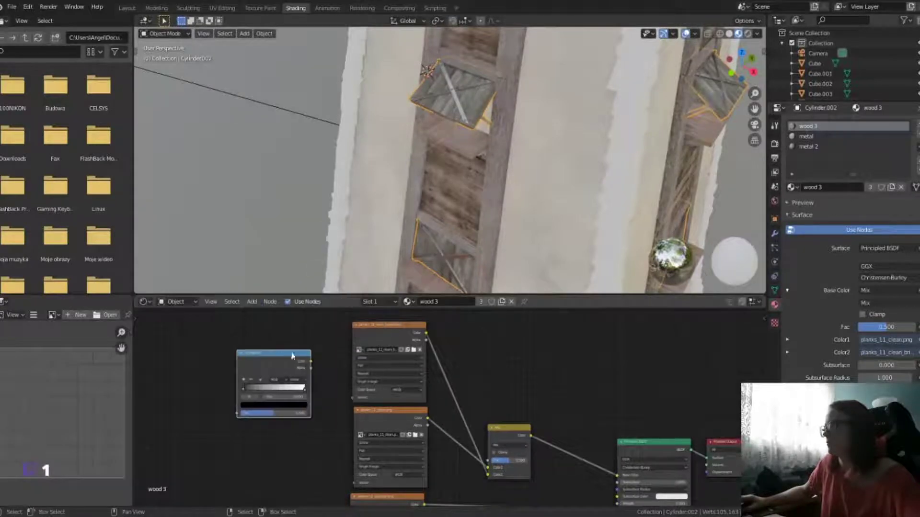
pyautogui.moveTo(491, 467); pyautogui.dragTo(488, 461)
pyautogui.moveTo(302, 389); pyautogui.dragTo(277, 390)
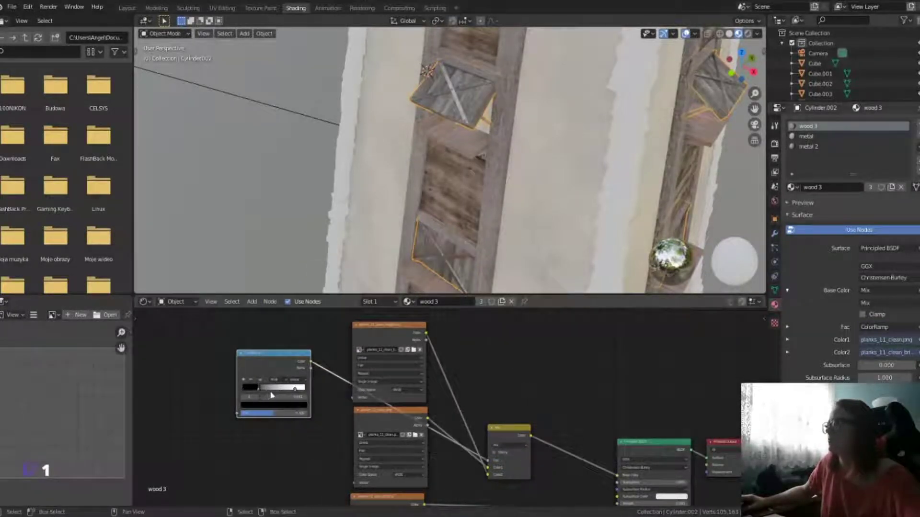
# Step: Feed a texture node into the ColorRamp, sharpen its gradient, and show UV Editing
pyautogui.hotkey('shift', 'a')
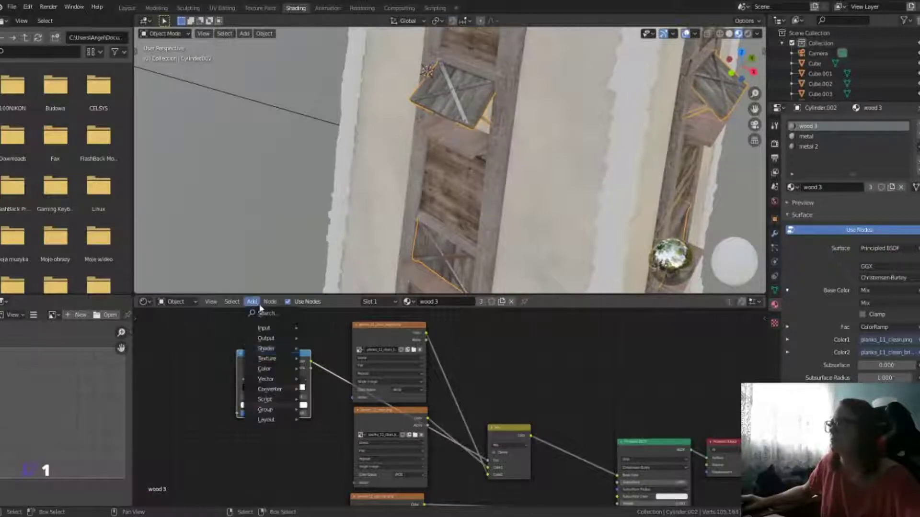
pyautogui.click(330, 361)
pyautogui.moveTo(223, 366); pyautogui.dragTo(237, 413)
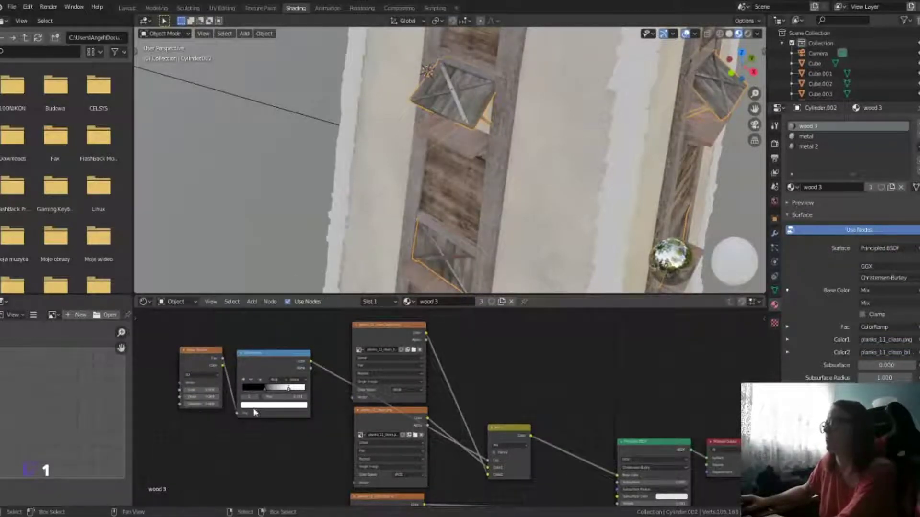
pyautogui.moveTo(283, 389); pyautogui.dragTo(280, 390)
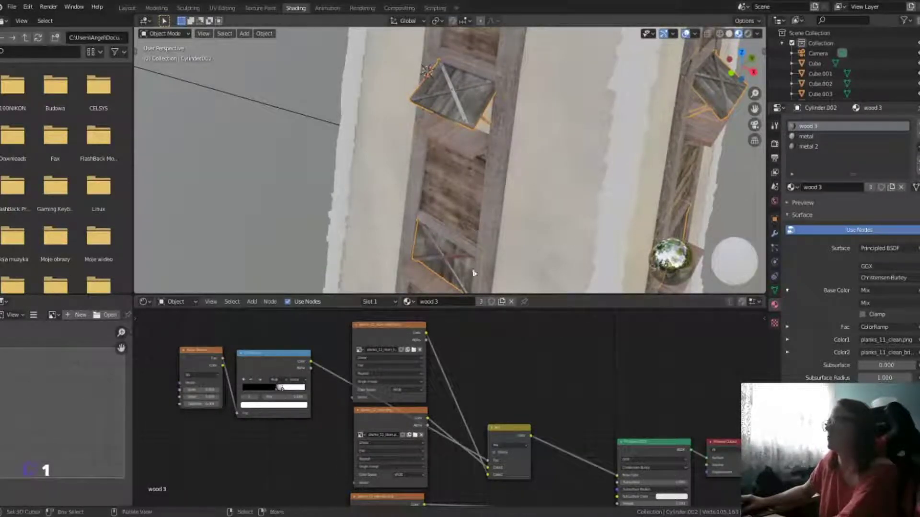
pyautogui.moveTo(276, 394); pyautogui.dragTo(283, 392)
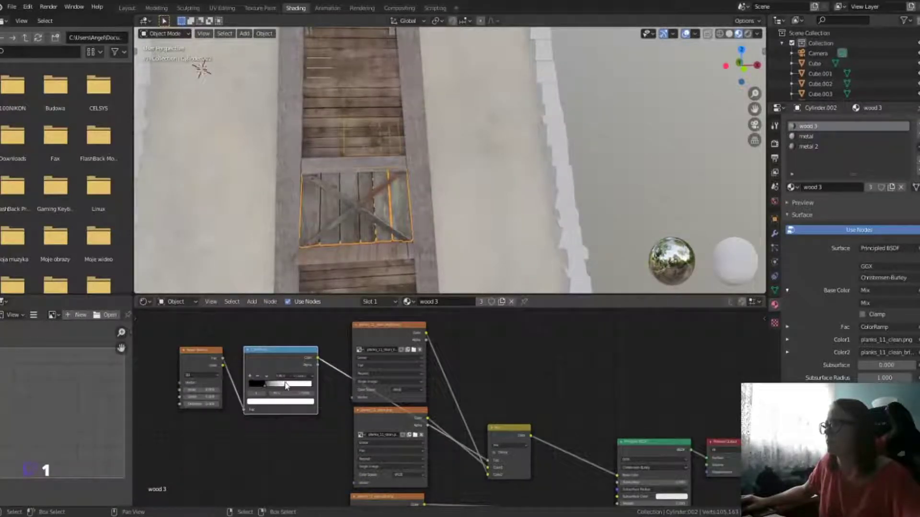
pyautogui.moveTo(335, 192); pyautogui.dragTo(473, 201, button='middle')
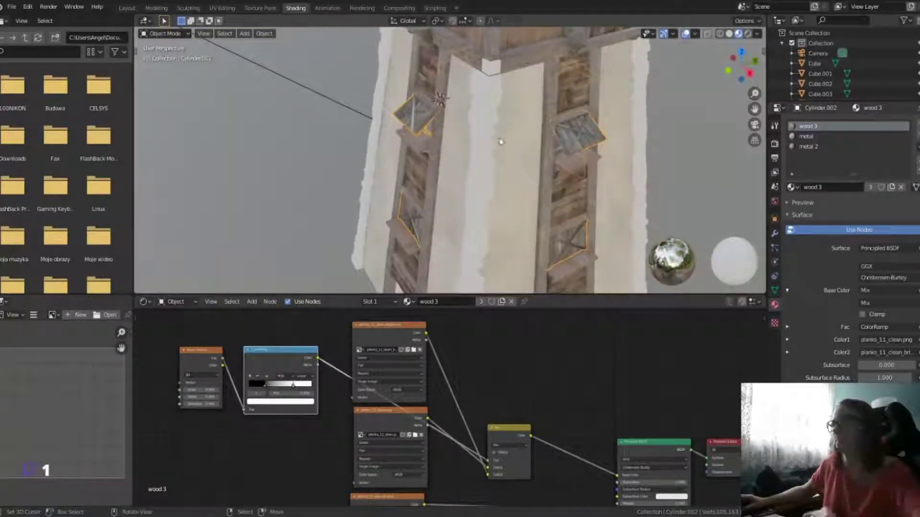
pyautogui.click(222, 9)
# Step: Select Cube.015 and Smart UV Project all its faces in Edit Mode
pyautogui.scroll(3, 604, 203)
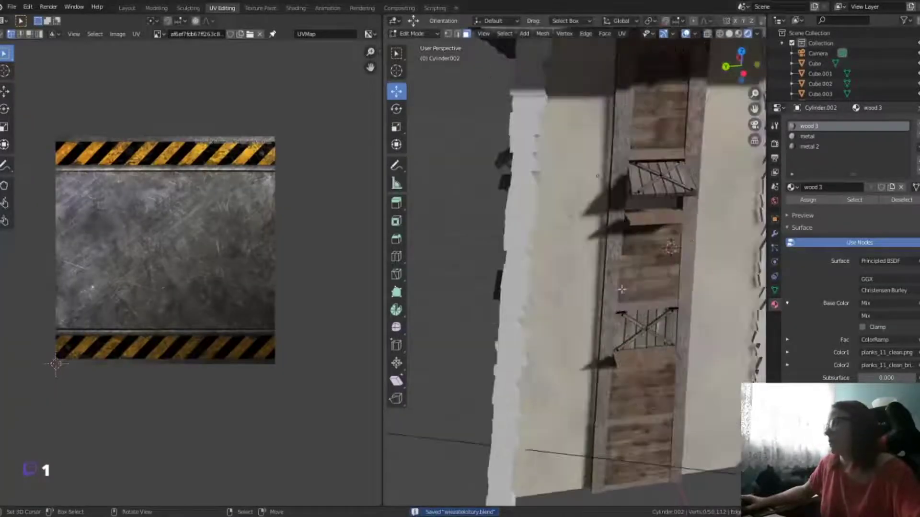
pyautogui.press('Tab')
pyautogui.moveTo(641, 308)
pyautogui.mouseDown(button='middle')
pyautogui.moveTo(619, 332)
pyautogui.moveTo(657, 348)
pyautogui.moveTo(628, 369)
pyautogui.mouseUp(button='middle')
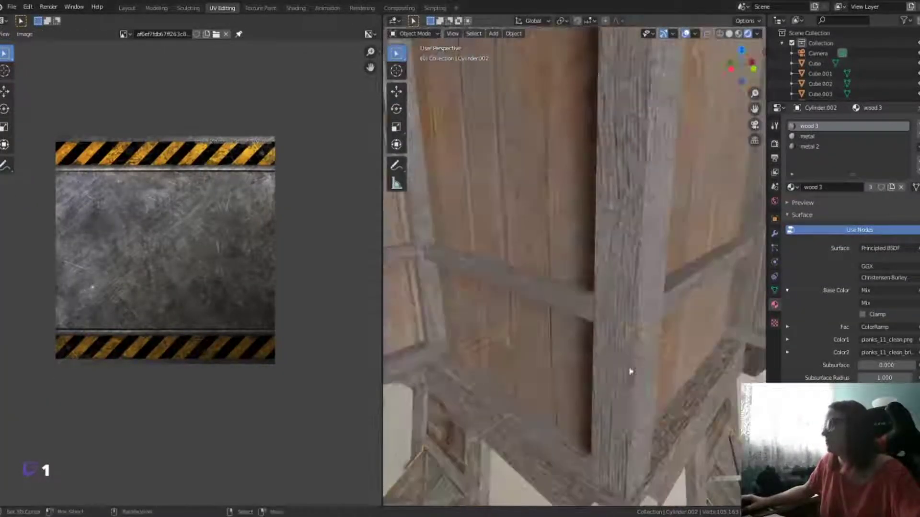
pyautogui.click(607, 215)
pyautogui.scroll(-5, 608, 215)
pyautogui.scroll(5, 591, 261)
pyautogui.press('Tab')
pyautogui.press('a')
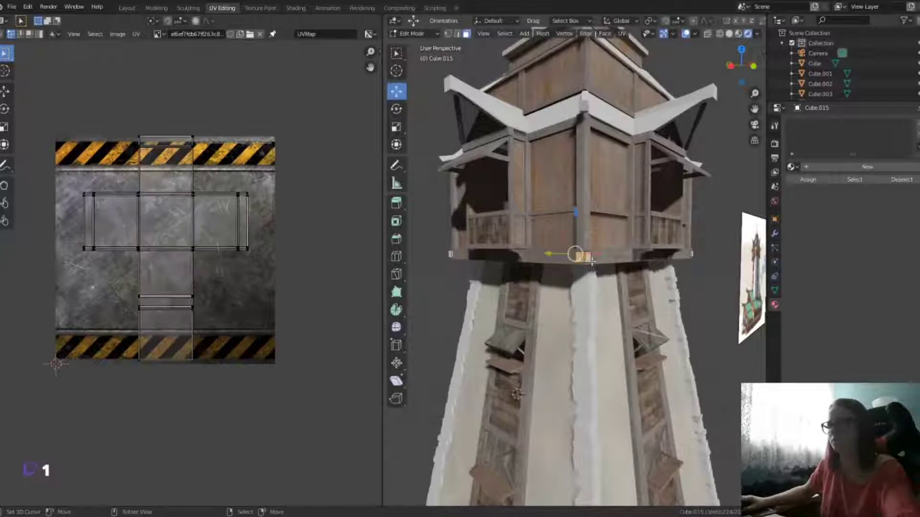
pyautogui.press('u')
pyautogui.click(594, 269)
pyautogui.click(618, 352)
pyautogui.press('KP_Decimal')
# Step: Assign the metal material to Cube.015 and display matal.png in the UV editor
pyautogui.click(791, 167)
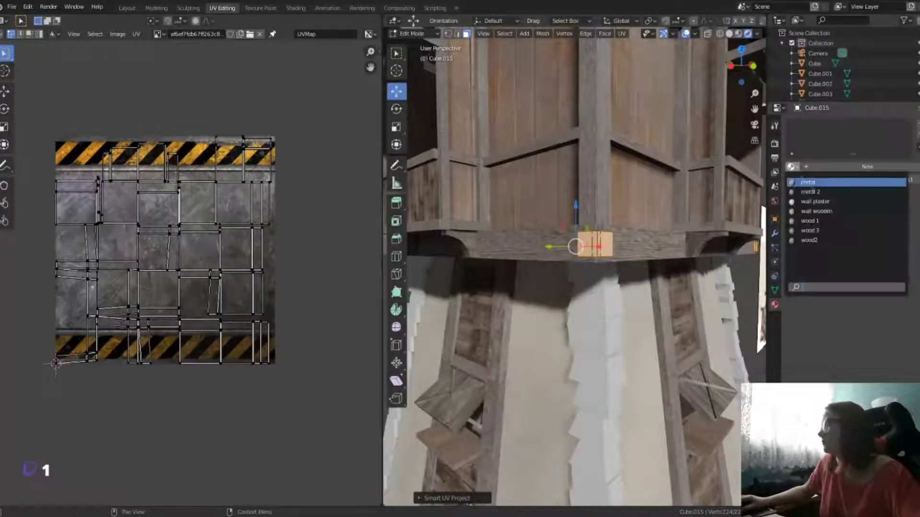
pyautogui.click(813, 181)
pyautogui.click(158, 34)
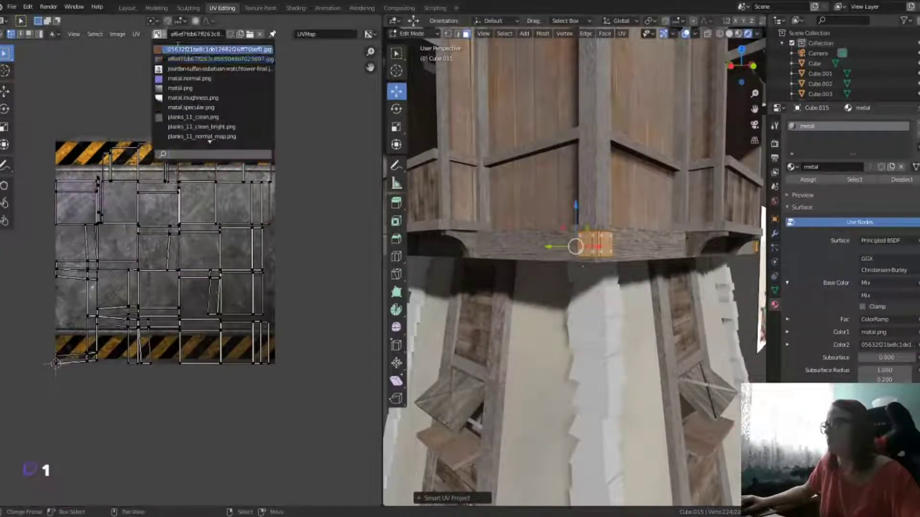
pyautogui.click(201, 60)
# Step: Re-unwrap the cube's selected and linked parts with Smart UV Project
pyautogui.click(584, 244)
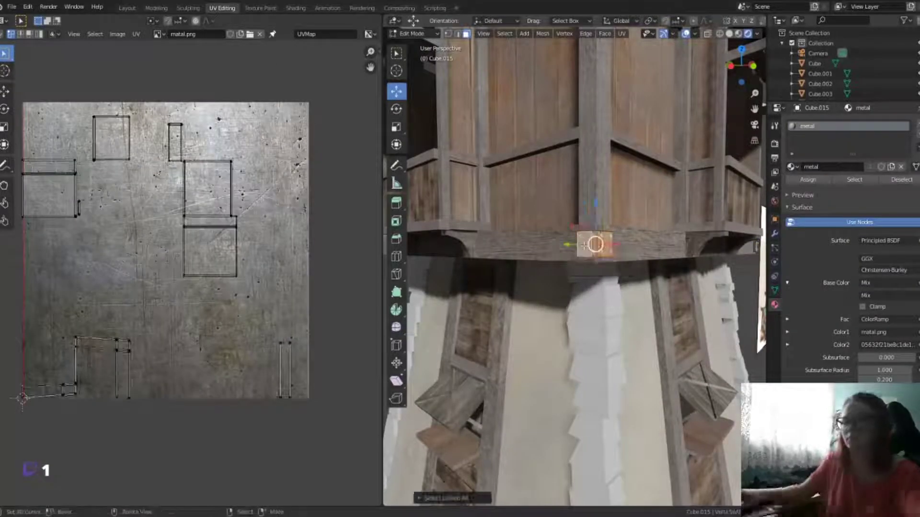
pyautogui.press('u')
pyautogui.click(594, 272)
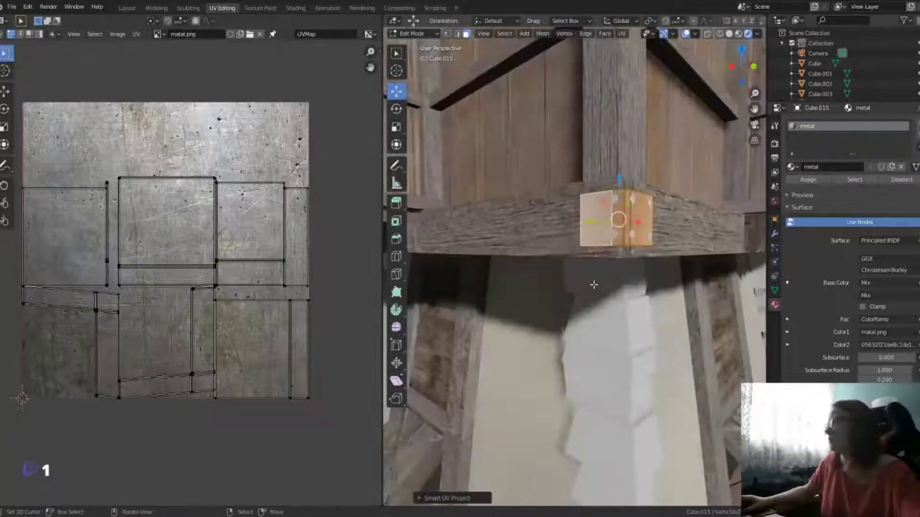
pyautogui.moveTo(586, 290); pyautogui.dragTo(670, 254, button='middle')
pyautogui.hotkey('ctrl', 'l')
pyautogui.press('u')
pyautogui.click(555, 372)
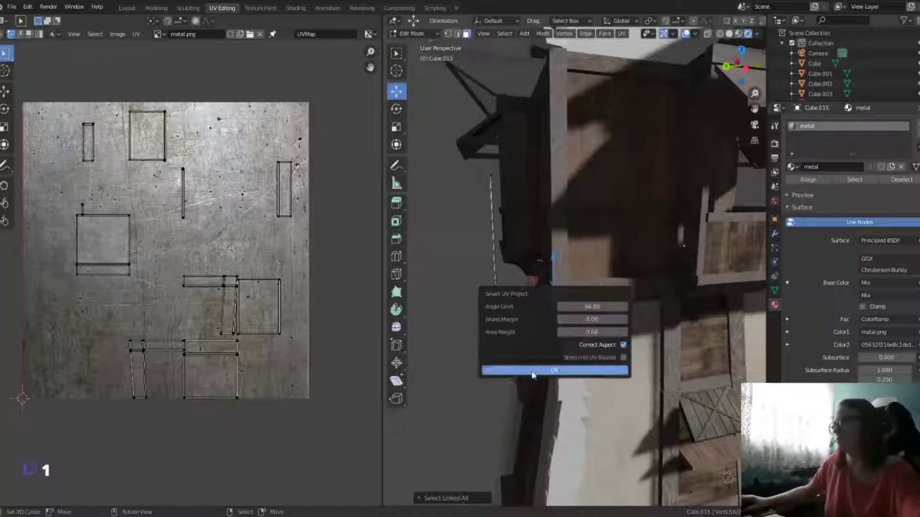
pyautogui.moveTo(556, 372); pyautogui.dragTo(698, 230, button='middle')
# Step: Smart-UV-unwrap the remaining linked parts, then return to Object Mode
pyautogui.press('u')
pyautogui.click(563, 344)
pyautogui.moveTo(563, 344); pyautogui.dragTo(647, 246, button='middle')
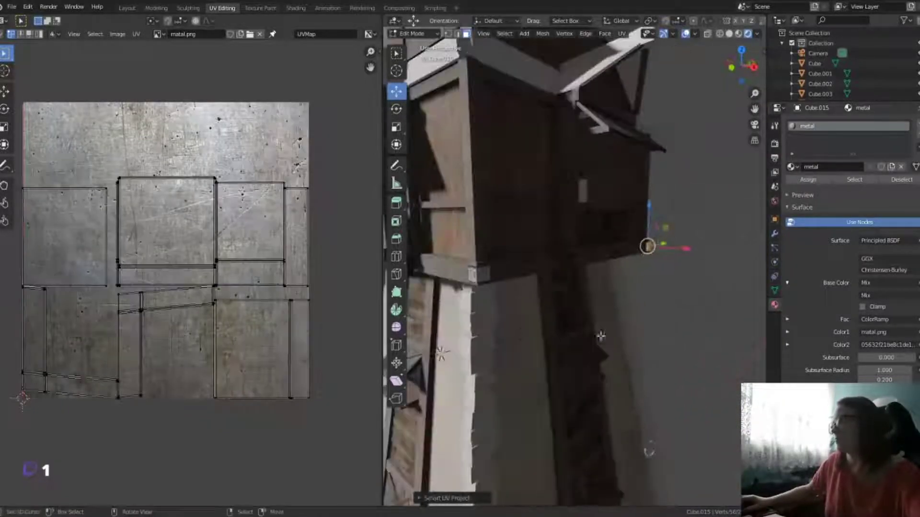
pyautogui.click(483, 271)
pyautogui.press('u')
pyautogui.click(521, 354)
pyautogui.scroll(3, 521, 340)
pyautogui.moveTo(521, 340); pyautogui.dragTo(543, 379, button='middle')
pyautogui.press('Tab')
# Step: Smart-UV-unwrap the shutter's brace strip in Edit Mode, then clear the selection
pyautogui.click(544, 379)
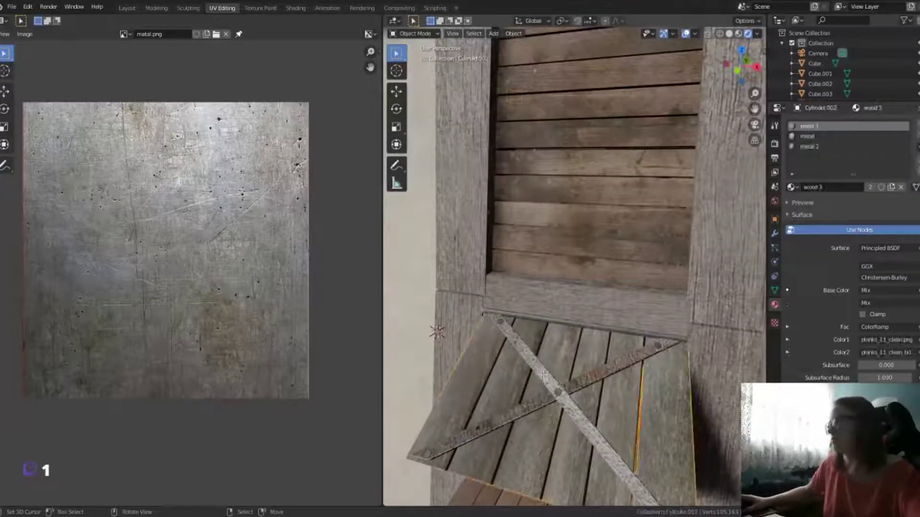
pyautogui.press('Tab')
pyautogui.hotkey('ctrl', 'l')
pyautogui.press('u')
pyautogui.click(561, 361)
pyautogui.click(544, 451)
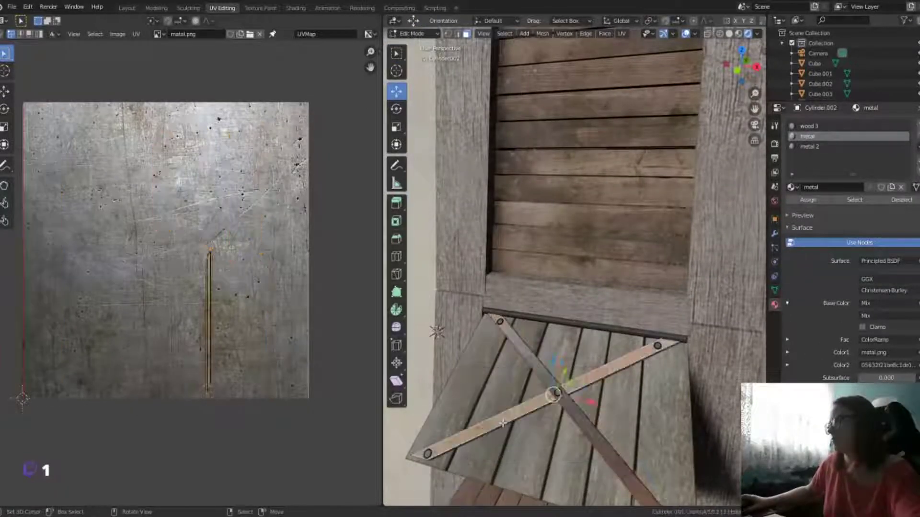
pyautogui.press('u')
pyautogui.click(502, 423)
pyautogui.click(522, 456)
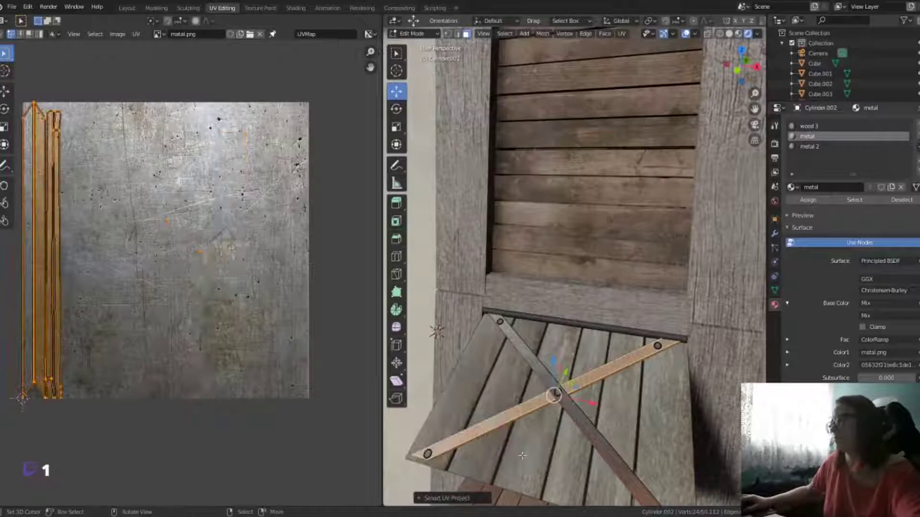
pyautogui.hotkey('alt', 'a')
# Step: Smart-UV-unwrap the next brace strip on the shutter
pyautogui.moveTo(587, 420); pyautogui.dragTo(548, 272, button='middle')
pyautogui.scroll(-2, 565, 336)
pyautogui.click(547, 271)
pyautogui.press('u')
pyautogui.click(494, 317)
pyautogui.click(508, 391)
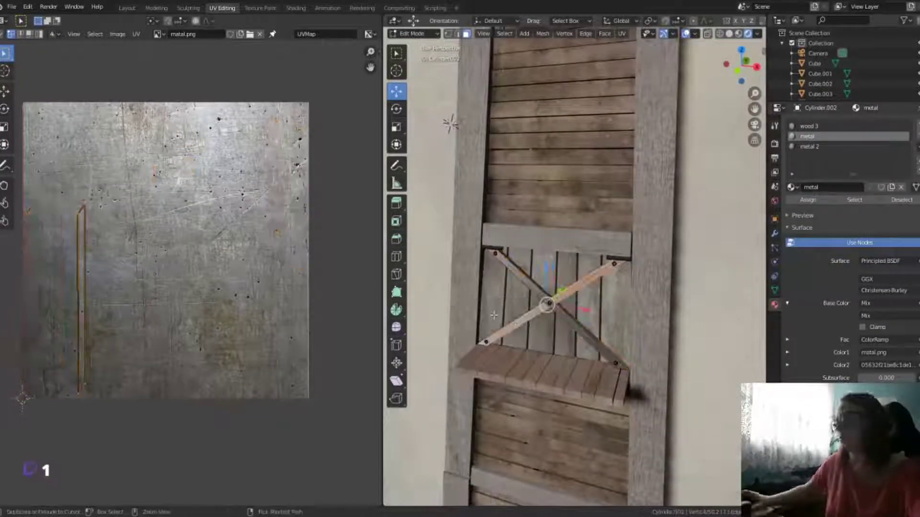
pyautogui.hotkey('ctrl', 'l')
pyautogui.press('u')
pyautogui.click(495, 316)
pyautogui.click(508, 391)
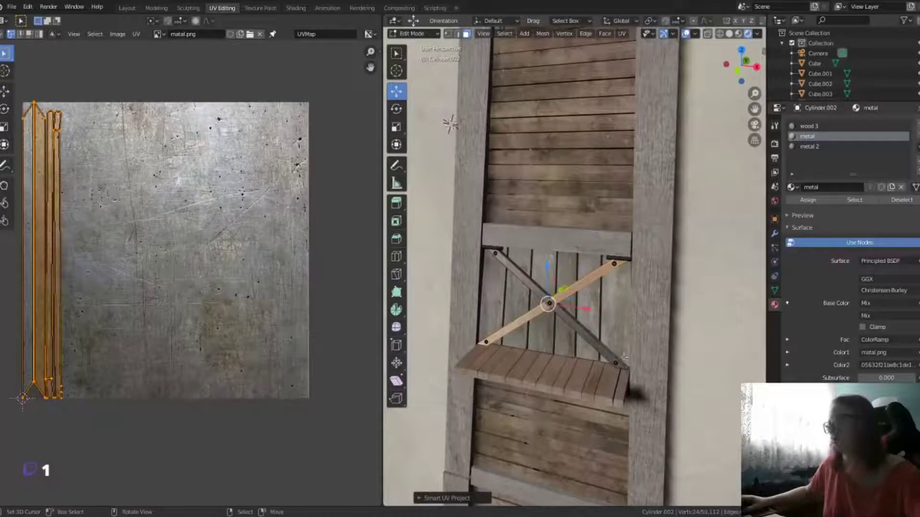
# Step: Smart-UV-unwrap the upper X brace
pyautogui.moveTo(624, 358); pyautogui.dragTo(550, 239, button='middle')
pyautogui.click(518, 127)
pyautogui.hotkey('ctrl', 'l')
pyautogui.press('u')
pyautogui.click(479, 202)
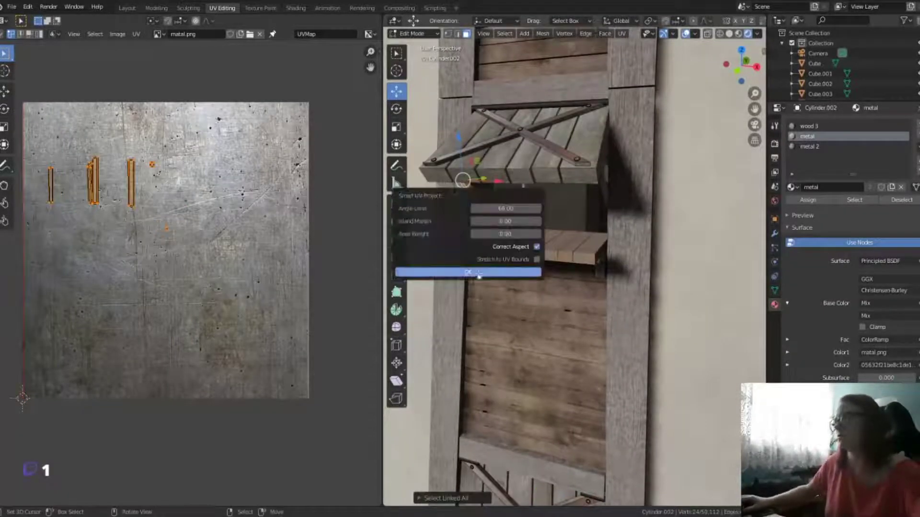
pyautogui.click(478, 274)
# Step: Smart-UV-unwrap the right frame piece
pyautogui.click(618, 158)
pyautogui.press('u')
pyautogui.click(575, 187)
pyautogui.click(603, 268)
# Step: Smart-UV-unwrap a thin frame piece
pyautogui.moveTo(604, 268)
pyautogui.mouseDown(button='middle')
pyautogui.moveTo(640, 266)
pyautogui.moveTo(613, 312)
pyautogui.mouseUp(button='middle')
pyautogui.click(623, 345)
pyautogui.hotkey('ctrl', 'l')
pyautogui.press('u')
pyautogui.click(575, 321)
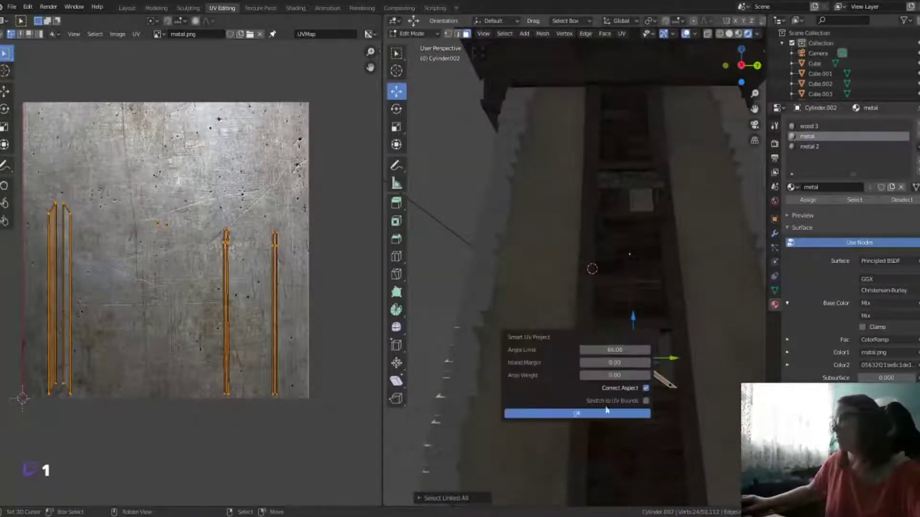
pyautogui.press('u')
pyautogui.click(617, 361)
pyautogui.click(622, 438)
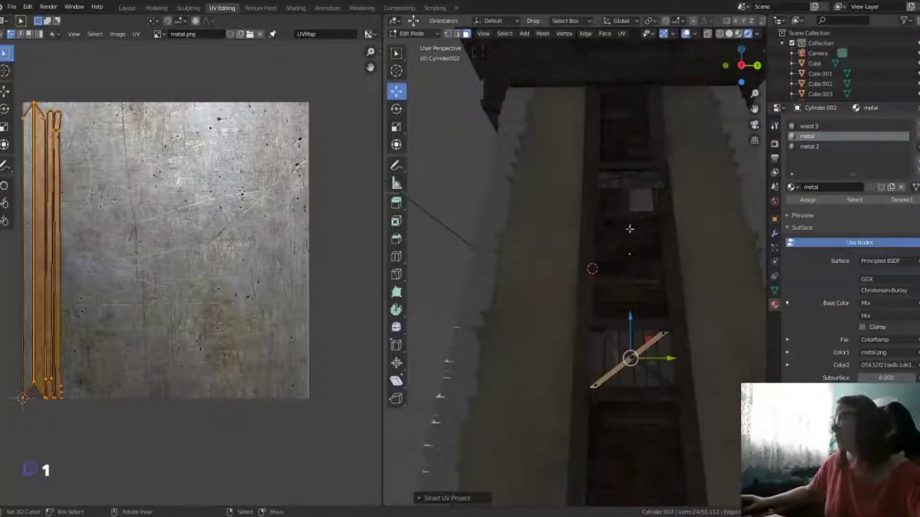
# Step: Smart-UV-unwrap the first roof bar
pyautogui.moveTo(630, 228); pyautogui.dragTo(602, 290, button='middle')
pyautogui.click(595, 261)
pyautogui.press('u')
pyautogui.click(551, 288)
pyautogui.click(536, 359)
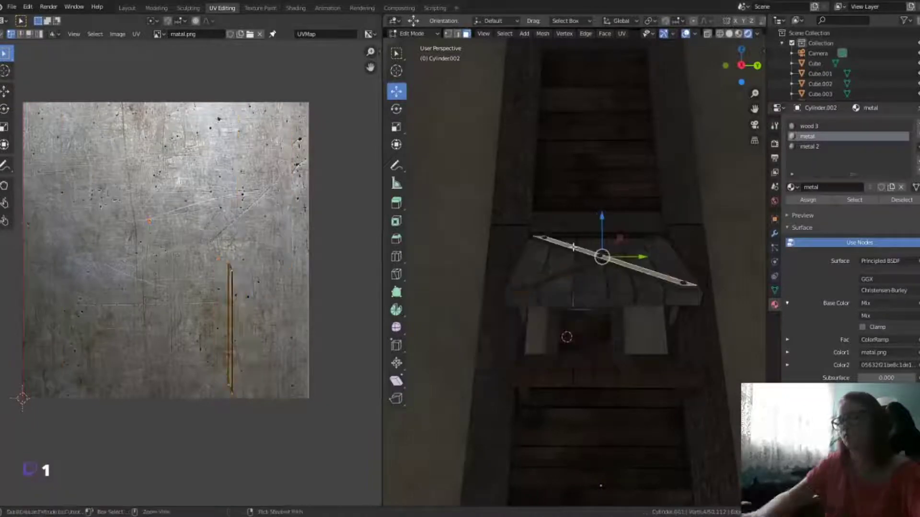
pyautogui.press('u')
# Step: Smart-UV-unwrap the next roof bar
pyautogui.click(589, 268)
pyautogui.click(599, 337)
pyautogui.hotkey('ctrl', 'l')
pyautogui.press('u')
pyautogui.click(663, 326)
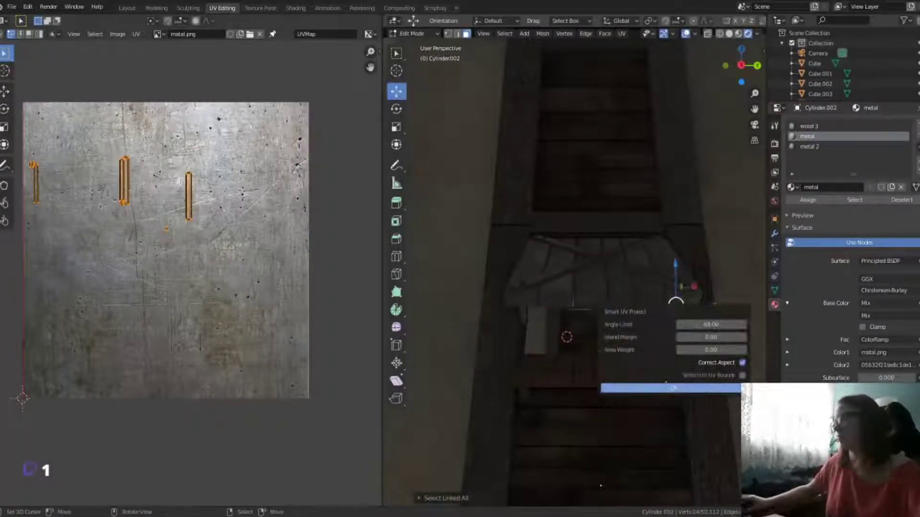
pyautogui.click(664, 388)
pyautogui.press('u')
pyautogui.click(524, 306)
pyautogui.click(524, 388)
pyautogui.scroll(3, 663, 359)
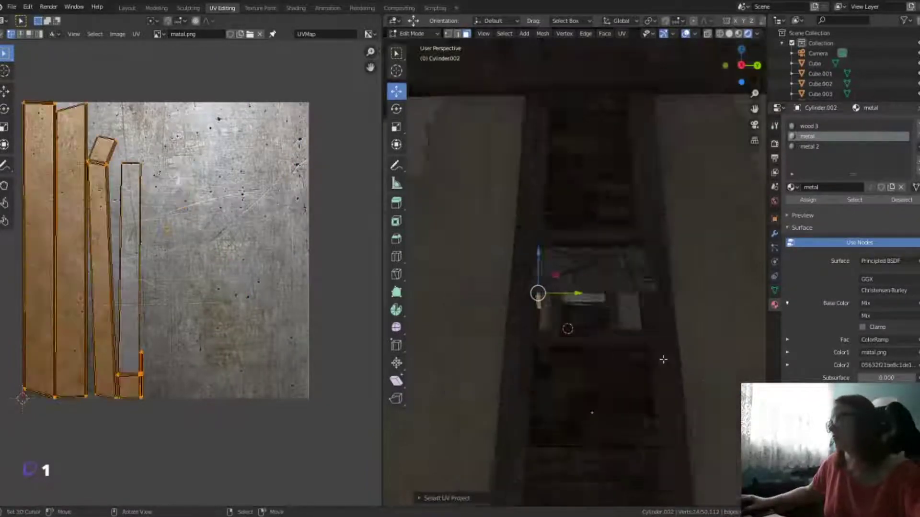
# Step: Smart-UV-unwrap two ladder rungs
pyautogui.moveTo(663, 359)
pyautogui.mouseDown(button='middle')
pyautogui.moveTo(573, 406)
pyautogui.moveTo(544, 380)
pyautogui.moveTo(581, 382)
pyautogui.moveTo(548, 322)
pyautogui.moveTo(594, 317)
pyautogui.mouseUp(button='middle')
pyautogui.click(548, 322)
pyautogui.hotkey('ctrl', 'l')
pyautogui.press('u')
pyautogui.click(588, 333)
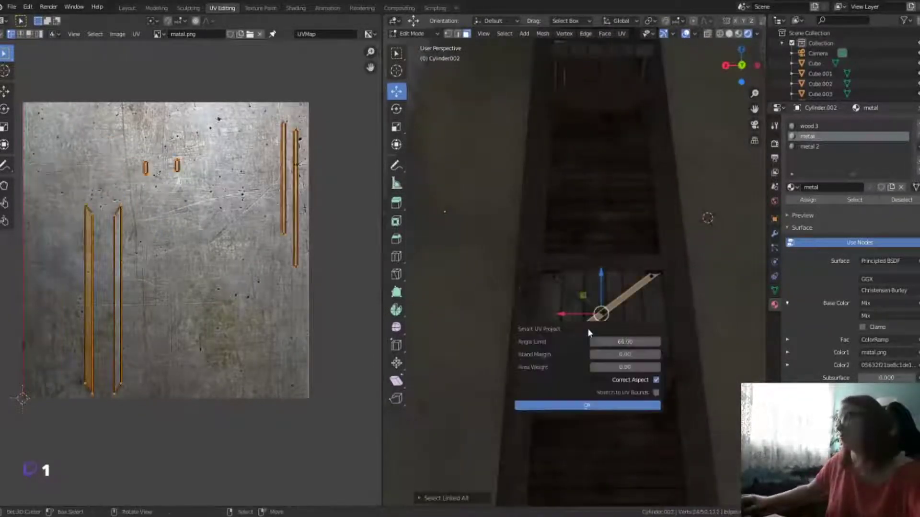
pyautogui.click(587, 406)
pyautogui.click(602, 312)
pyautogui.hotkey('ctrl', 'l')
pyautogui.press('u')
pyautogui.click(554, 297)
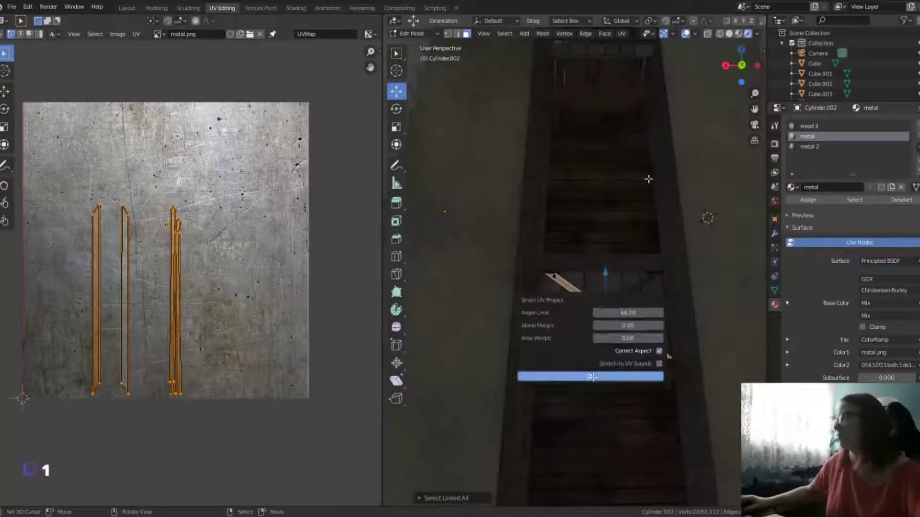
pyautogui.click(592, 377)
pyautogui.moveTo(592, 378); pyautogui.dragTo(597, 287, button='middle')
# Step: Smart-UV-unwrap another rung and a crossbar
pyautogui.click(607, 273)
pyautogui.press('u')
pyautogui.click(610, 335)
pyautogui.click(610, 360)
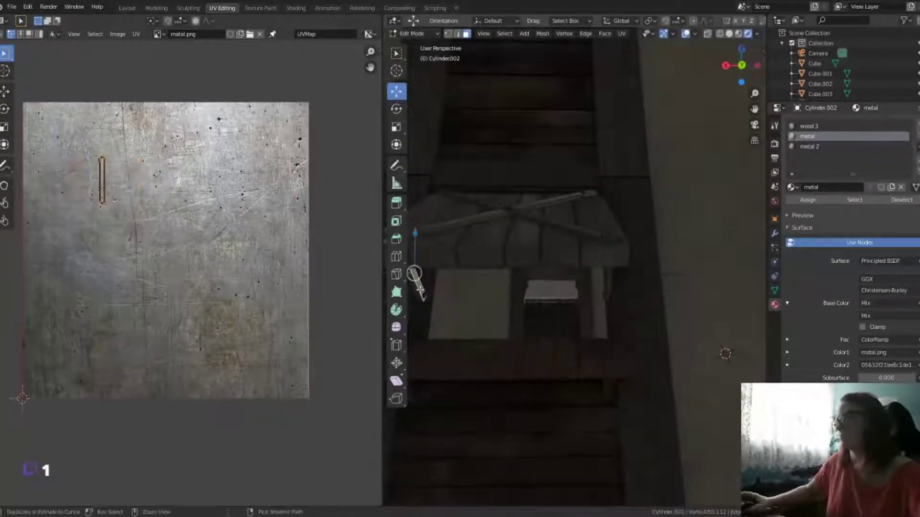
pyautogui.press('u')
pyautogui.click(421, 289)
pyautogui.click(479, 214)
pyautogui.hotkey('ctrl', 'l')
pyautogui.press('u')
pyautogui.click(457, 241)
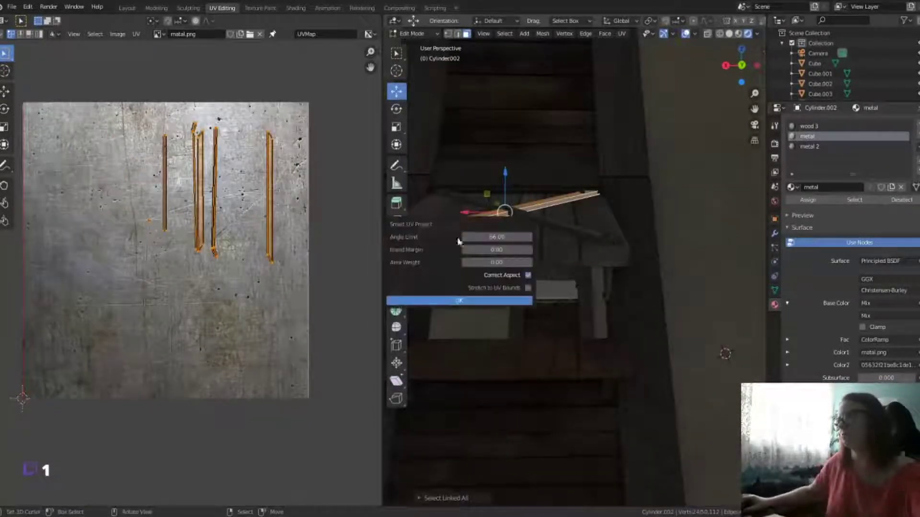
pyautogui.click(459, 300)
# Step: Smart-UV-unwrap the next part and a crossbar among the rungs
pyautogui.press('l')
pyautogui.press('u')
pyautogui.click(474, 199)
pyautogui.click(472, 273)
pyautogui.moveTo(471, 273)
pyautogui.mouseDown(button='middle')
pyautogui.moveTo(562, 402)
pyautogui.moveTo(432, 261)
pyautogui.mouseUp(button='middle')
pyautogui.click(529, 273)
pyautogui.hotkey('ctrl', 'l')
pyautogui.press('u')
pyautogui.click(527, 291)
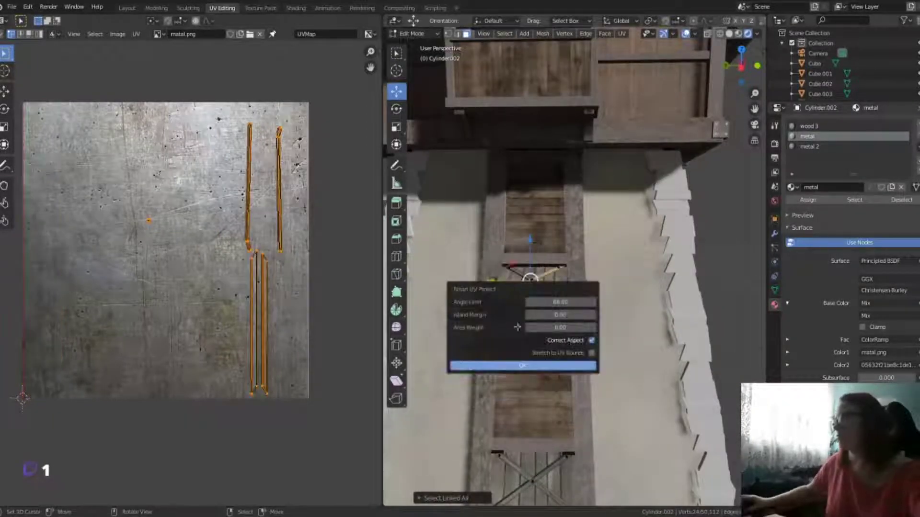
pyautogui.click(522, 365)
# Step: Smart-UV-unwrap another part and a piece on the shelf
pyautogui.press('u')
pyautogui.click(523, 286)
pyautogui.click(522, 364)
pyautogui.moveTo(522, 364); pyautogui.dragTo(478, 190, button='middle')
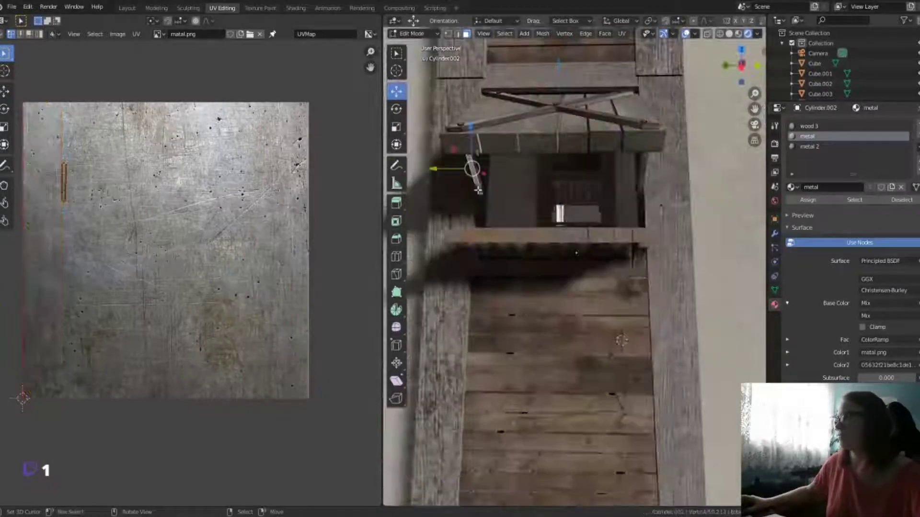
pyautogui.hotkey('ctrl', 'l')
pyautogui.press('u')
pyautogui.click(479, 190)
pyautogui.click(642, 172)
pyautogui.hotkey('ctrl', 'l')
pyautogui.press('u')
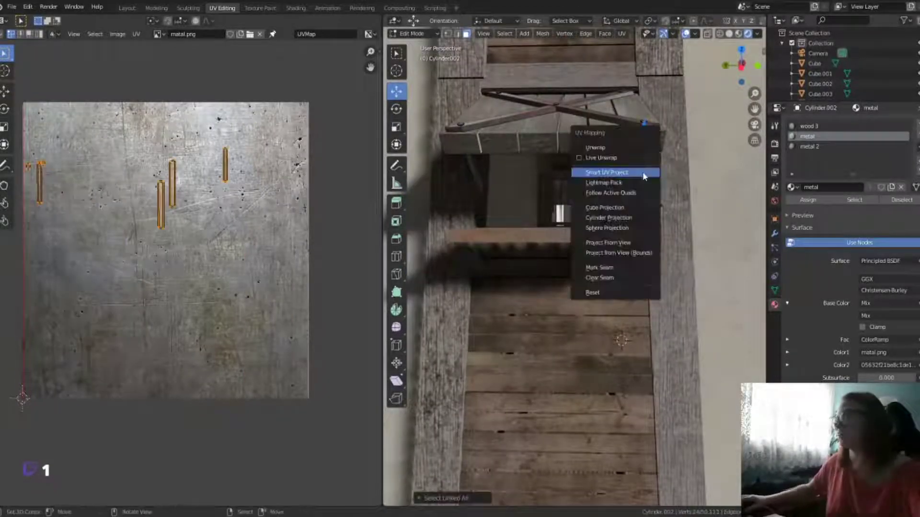
pyautogui.click(642, 172)
pyautogui.click(639, 249)
# Step: Smart-UV-unwrap both crossed braces, then deselect everything
pyautogui.moveTo(640, 249); pyautogui.dragTo(512, 235, button='middle')
pyautogui.click(512, 236)
pyautogui.hotkey('ctrl', 'l')
pyautogui.press('u')
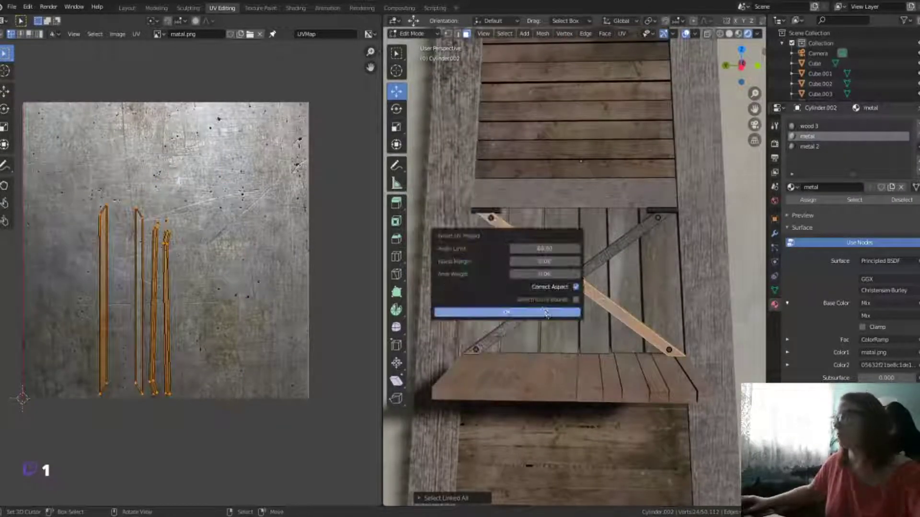
pyautogui.click(546, 312)
pyautogui.click(554, 281)
pyautogui.hotkey('ctrl', 'l')
pyautogui.press('u')
pyautogui.click(501, 329)
pyautogui.click(526, 405)
pyautogui.hotkey('alt', 'a')
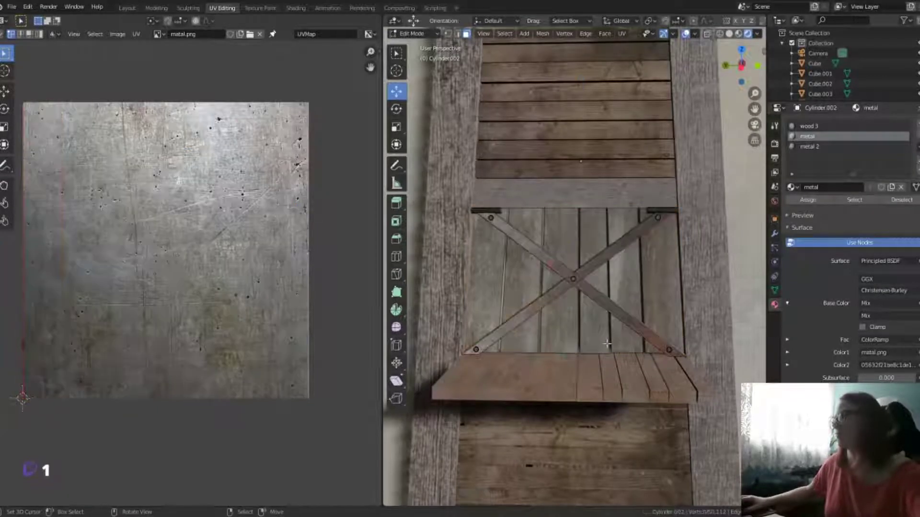
# Step: Exit Edit Mode, orbit around the tower and render a preview with F12
pyautogui.press('Tab')
pyautogui.scroll(-4, 607, 344)
pyautogui.moveTo(607, 343); pyautogui.dragTo(574, 312, button='middle')
pyautogui.scroll(4, 573, 312)
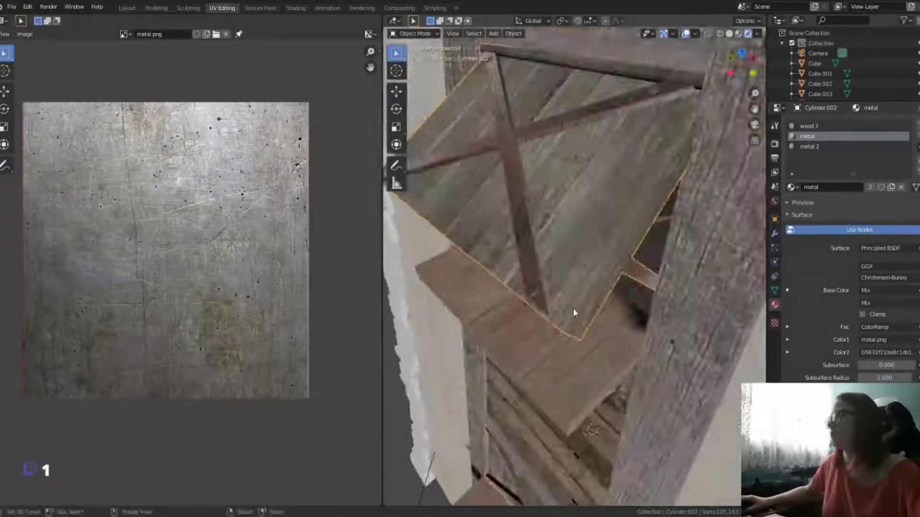
pyautogui.moveTo(530, 260); pyautogui.dragTo(531, 260, button='middle')
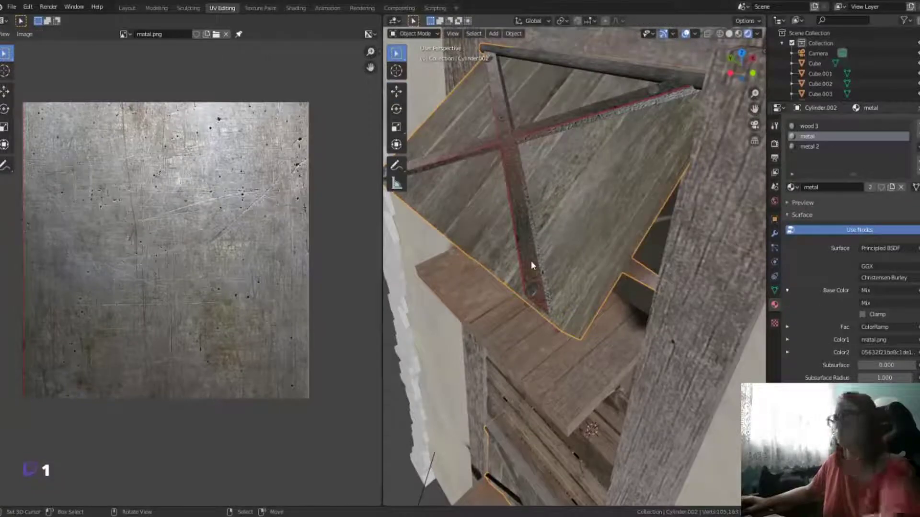
pyautogui.press('F12')
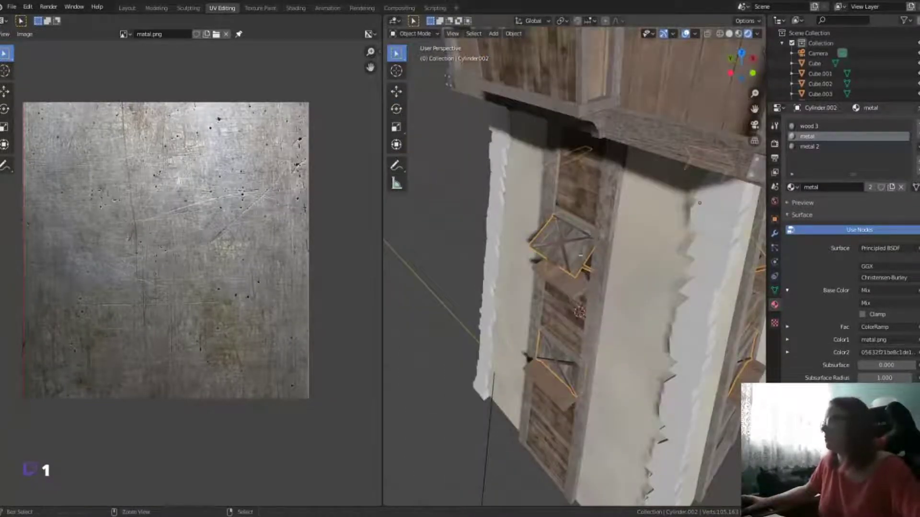
# Step: Check the UVs of the wall hatch's metal bar pieces in Edit Mode
pyautogui.press('Tab')
pyautogui.click(569, 270)
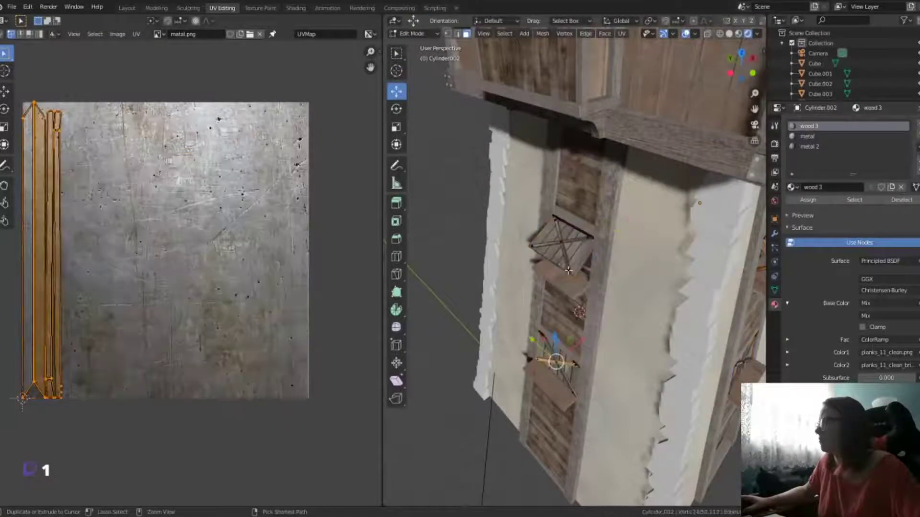
pyautogui.click(569, 272)
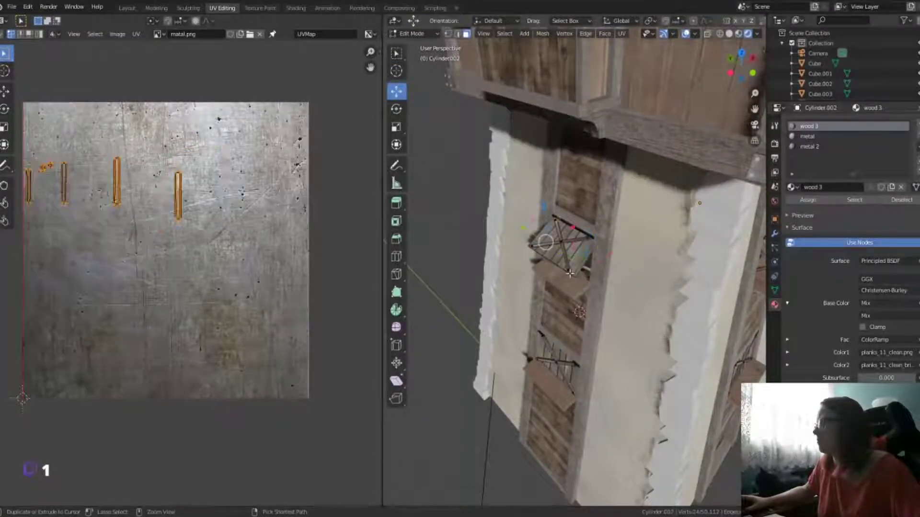
pyautogui.click(570, 274)
pyautogui.click(569, 272)
pyautogui.scroll(3, 556, 271)
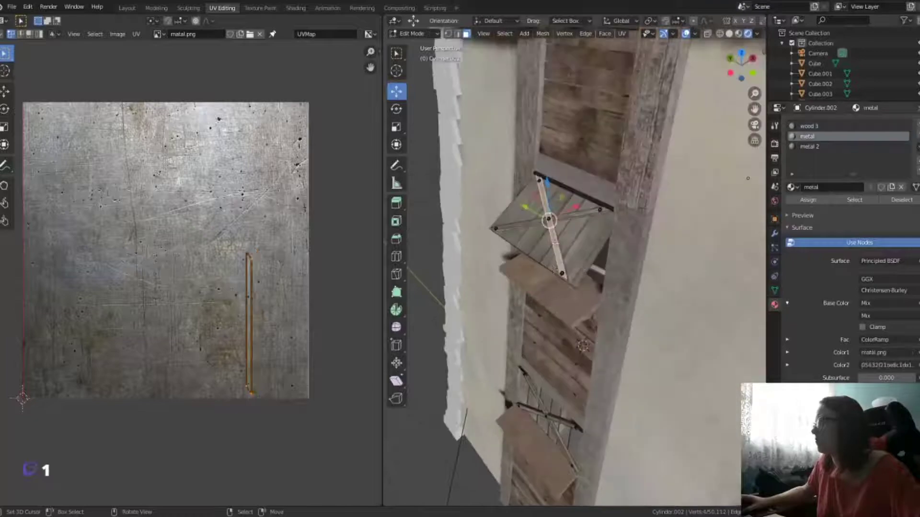
pyautogui.moveTo(555, 270)
pyautogui.mouseDown(button='middle')
pyautogui.moveTo(577, 249)
pyautogui.moveTo(540, 304)
pyautogui.moveTo(577, 366)
pyautogui.moveTo(536, 297)
pyautogui.moveTo(521, 238)
pyautogui.moveTo(591, 290)
pyautogui.moveTo(640, 260)
pyautogui.moveTo(581, 305)
pyautogui.mouseUp(button='middle')
pyautogui.keyDown('ctrl'); pyautogui.click(569, 242); pyautogui.keyUp('ctrl')
pyautogui.keyDown('ctrl'); pyautogui.click(568, 244); pyautogui.keyUp('ctrl')
pyautogui.click(540, 305)
pyautogui.press('Tab')
pyautogui.press('Tab')
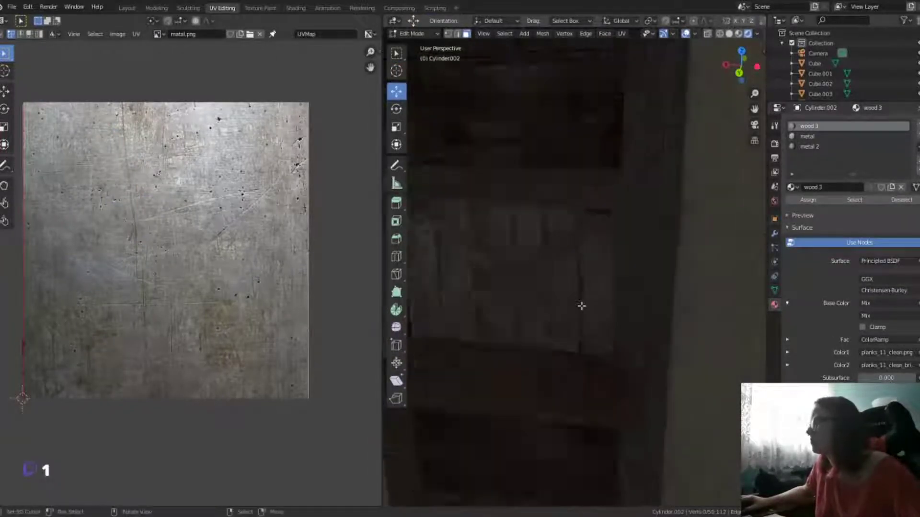
# Step: Select the door's diagonal brace and orbit around it
pyautogui.scroll(-5, 581, 306)
pyautogui.click(563, 247)
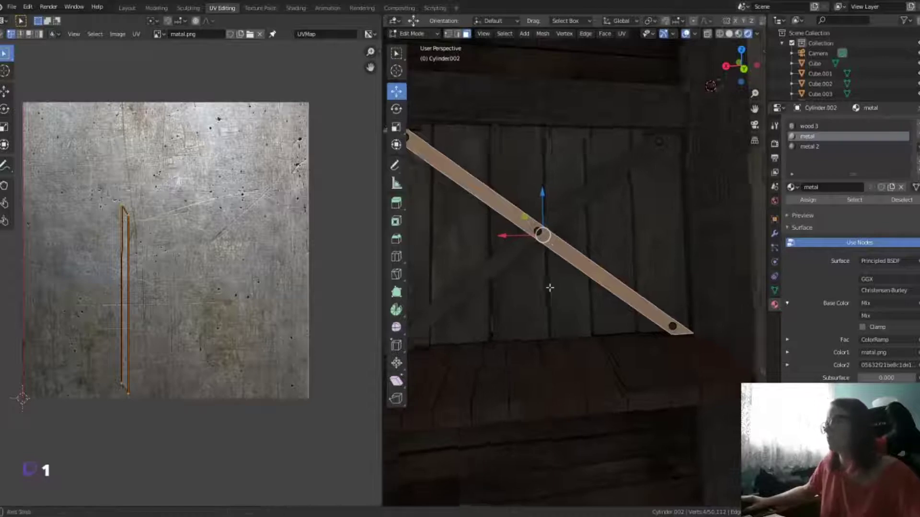
pyautogui.moveTo(563, 249); pyautogui.dragTo(499, 309, button='middle')
pyautogui.hotkey('ctrl', 'l')
pyautogui.press('u')
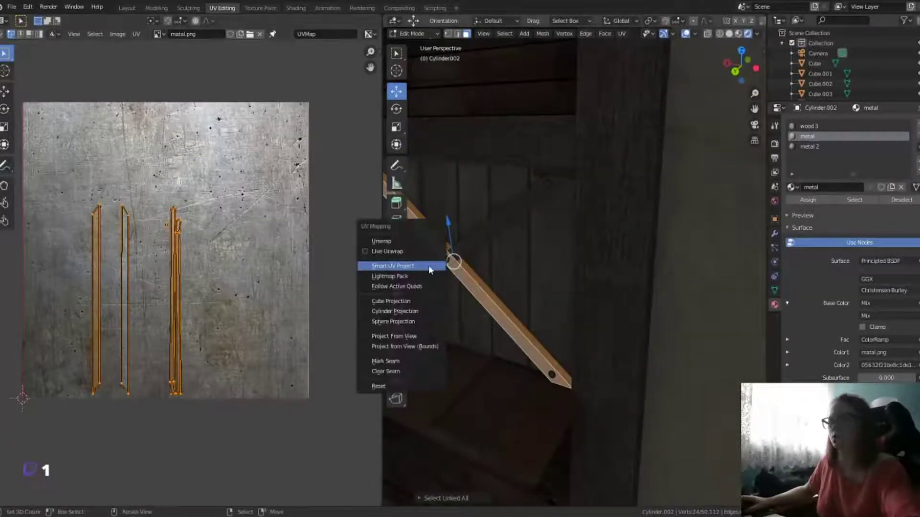
pyautogui.click(325, 285)
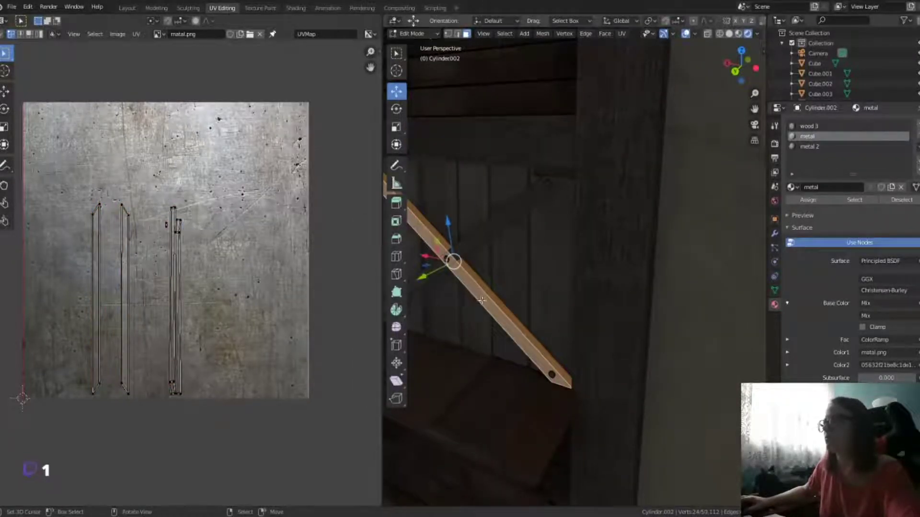
pyautogui.moveTo(498, 306)
pyautogui.mouseDown(button='middle')
pyautogui.moveTo(528, 324)
pyautogui.moveTo(655, 217)
pyautogui.mouseUp(button='middle')
# Step: Switch to front view and frame the door brace
pyautogui.scroll(-5, 528, 325)
pyautogui.press('a')
pyautogui.scroll(3, 657, 368)
pyautogui.hotkey('alt', 'a')
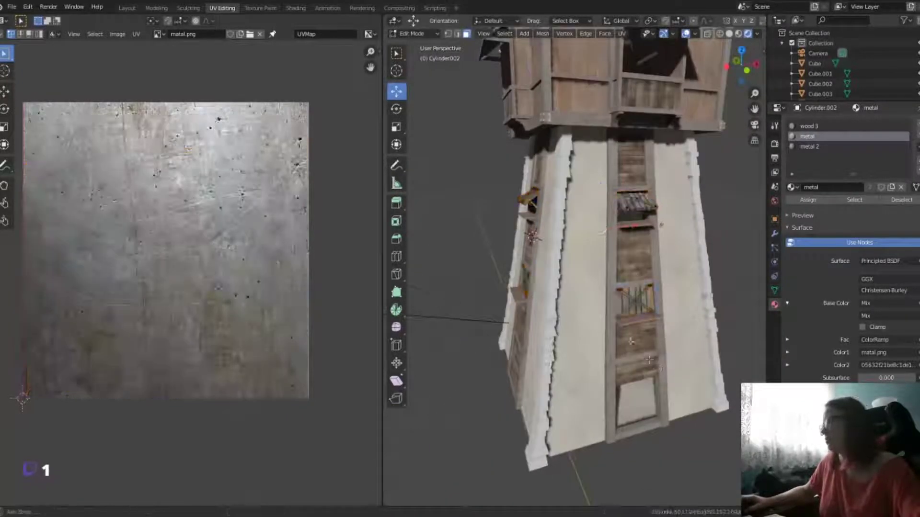
pyautogui.press('KP_1')
pyautogui.scroll(3, 618, 311)
pyautogui.press('l')
pyautogui.scroll(2, 608, 345)
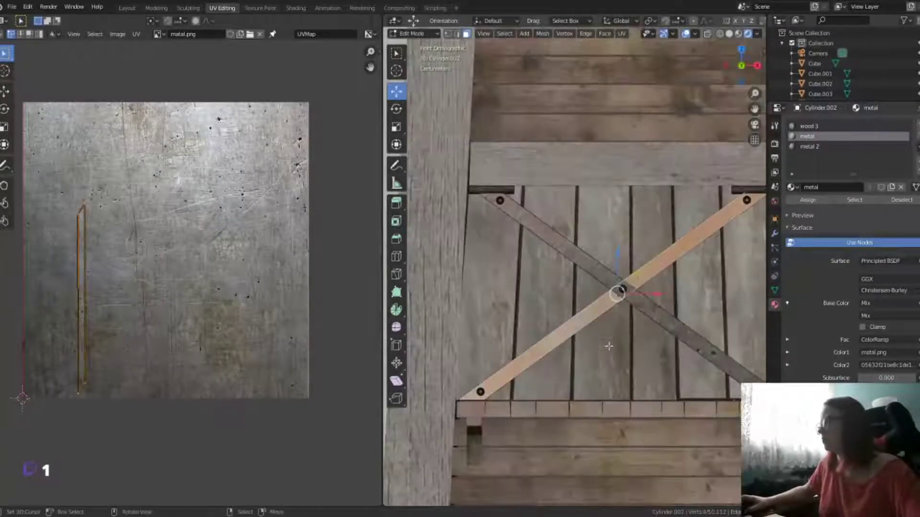
# Step: Smart-UV-unwrap the door brace and scale its strips down on the texture
pyautogui.press('l')
pyautogui.press('u')
pyautogui.click(601, 321)
pyautogui.click(601, 405)
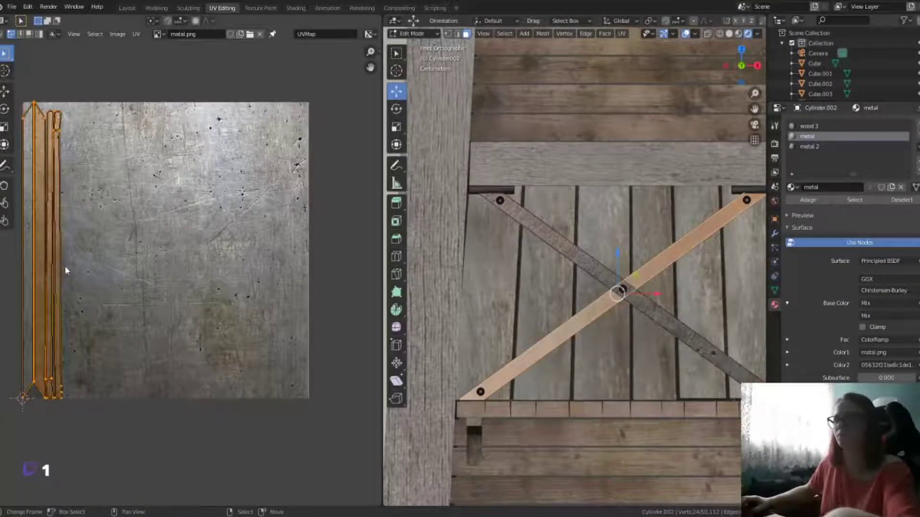
pyautogui.moveTo(64, 266); pyautogui.dragTo(142, 314)
pyautogui.press('s')
pyautogui.click(140, 337)
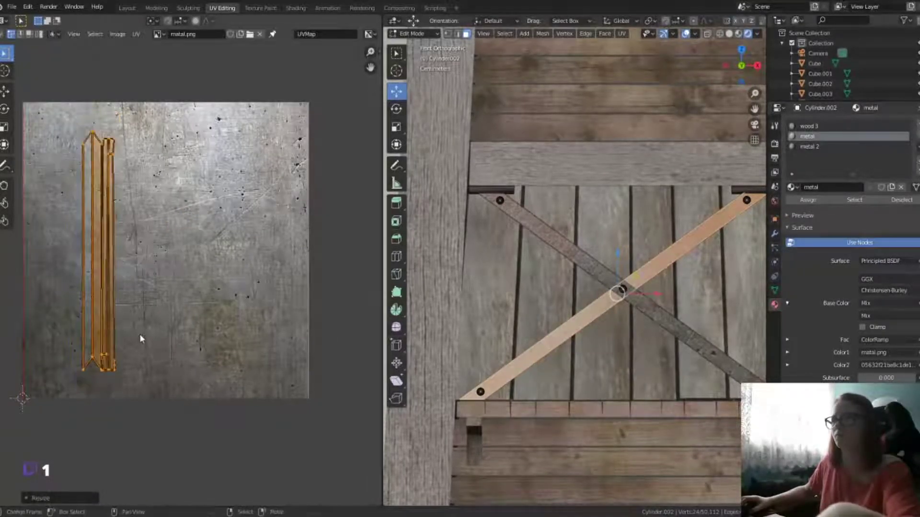
pyautogui.click(154, 330)
# Step: Smart-UV-unwrap the other diagonal brace and shrink its islands
pyautogui.click(593, 298)
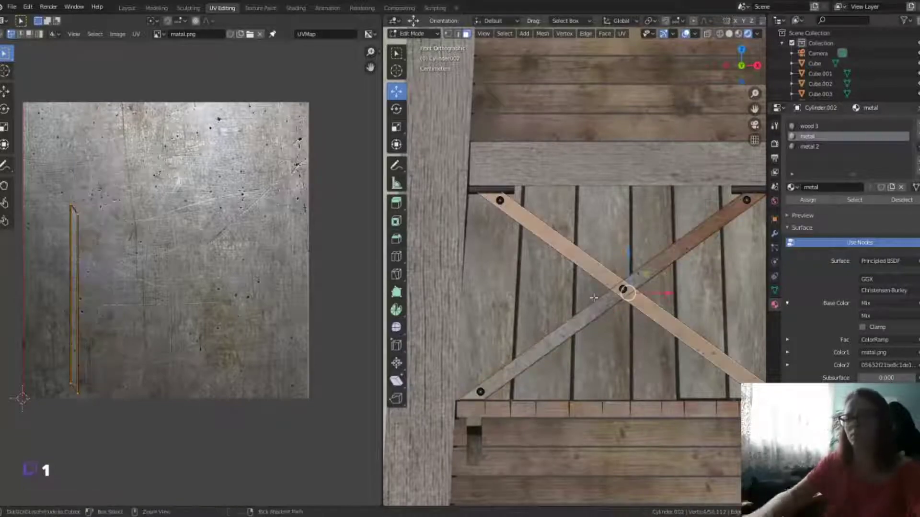
pyautogui.hotkey('ctrl', 'l')
pyautogui.press('u')
pyautogui.click(593, 298)
pyautogui.click(616, 372)
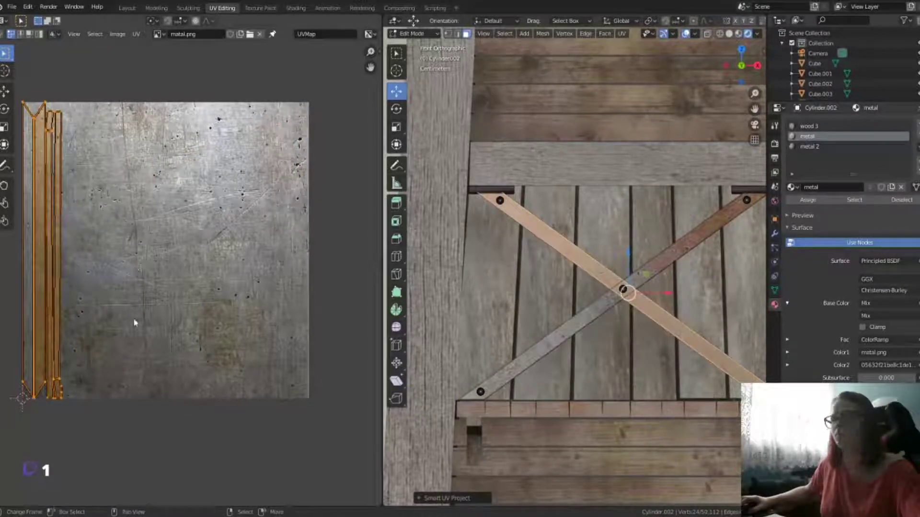
pyautogui.press('s')
pyautogui.scroll(-5, 446, 278)
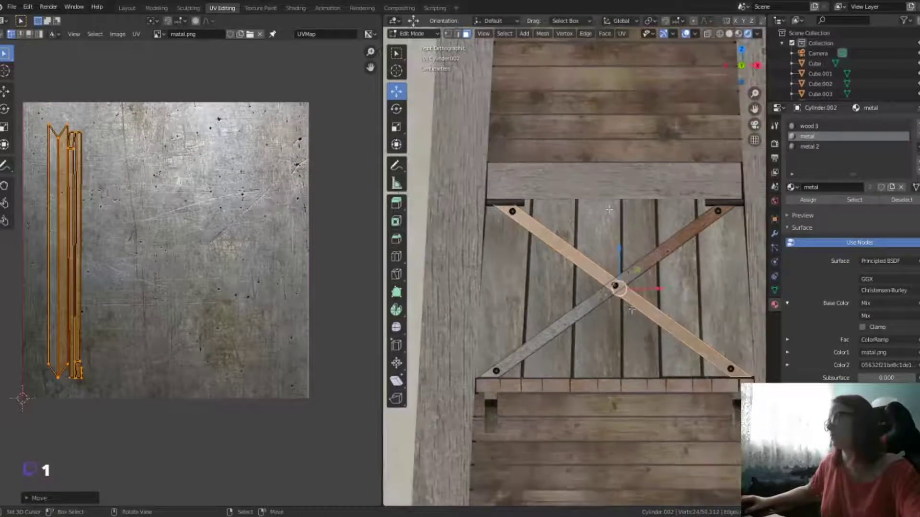
pyautogui.keyDown('shift'); pyautogui.moveTo(447, 278); pyautogui.dragTo(470, 203, button='middle'); pyautogui.keyUp('shift')
# Step: Smart-UV-unwrap the lower door part and scale down its islands
pyautogui.hotkey('ctrl', 'l')
pyautogui.press('u')
pyautogui.click(459, 216)
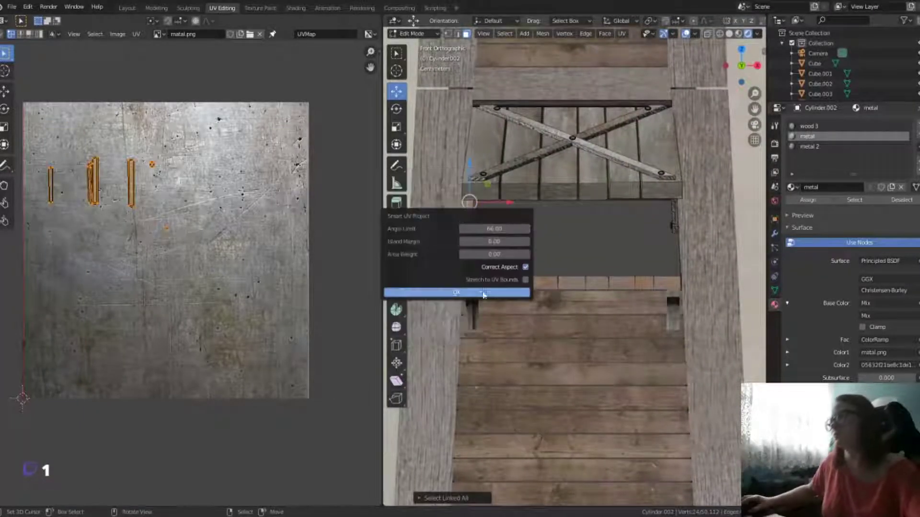
pyautogui.click(462, 287)
pyautogui.press('s')
pyautogui.click(229, 324)
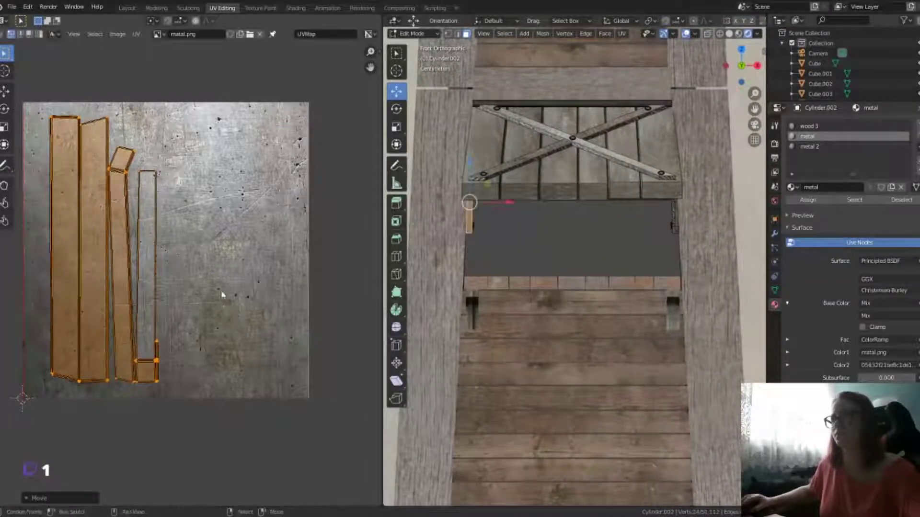
# Step: Smart-UV-unwrap the small right-hand part and shrink its islands
pyautogui.click(675, 205)
pyautogui.press('u')
pyautogui.click(677, 214)
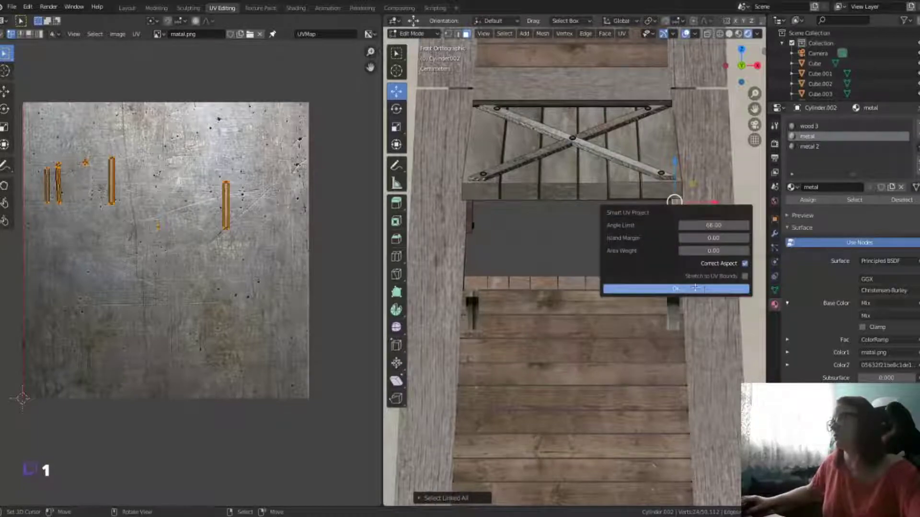
pyautogui.click(695, 288)
pyautogui.press('s')
pyautogui.click(228, 327)
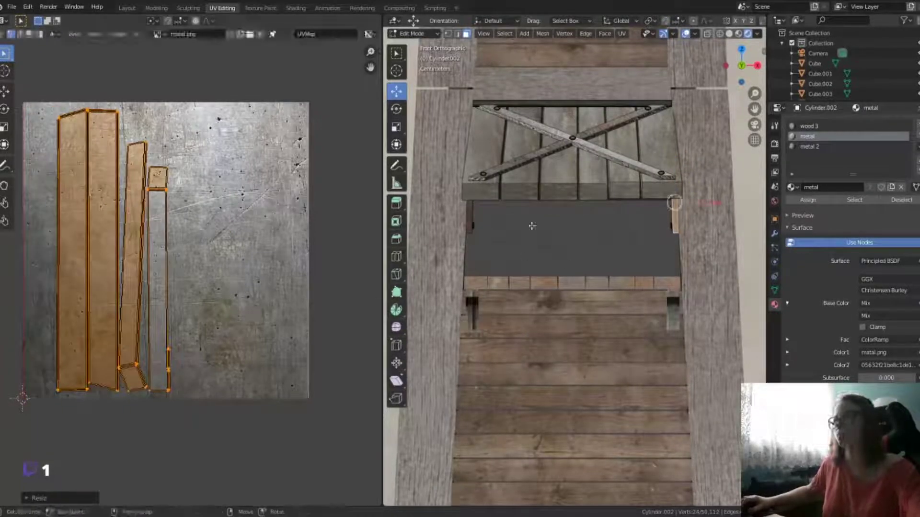
# Step: Unwrap the diagonal metal bar, then scale and move its islands onto the texture
pyautogui.click(523, 171)
pyautogui.hotkey('ctrl', 'l')
pyautogui.press('u')
pyautogui.click(527, 182)
pyautogui.click(510, 247)
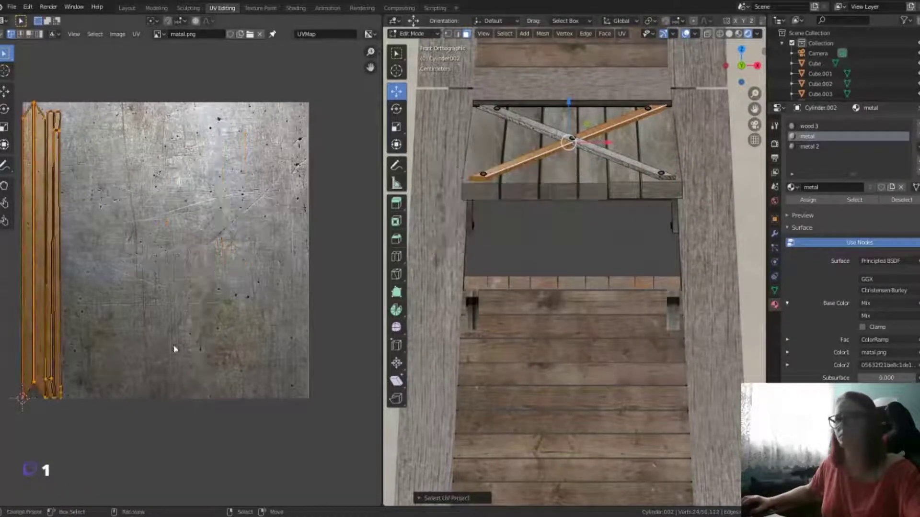
pyautogui.press('s')
pyautogui.click(168, 342)
pyautogui.press('g')
# Step: Unwrap the other diagonal brace and place its scaled islands at the texture's left edge
pyautogui.click(527, 120)
pyautogui.hotkey('ctrl', 'l')
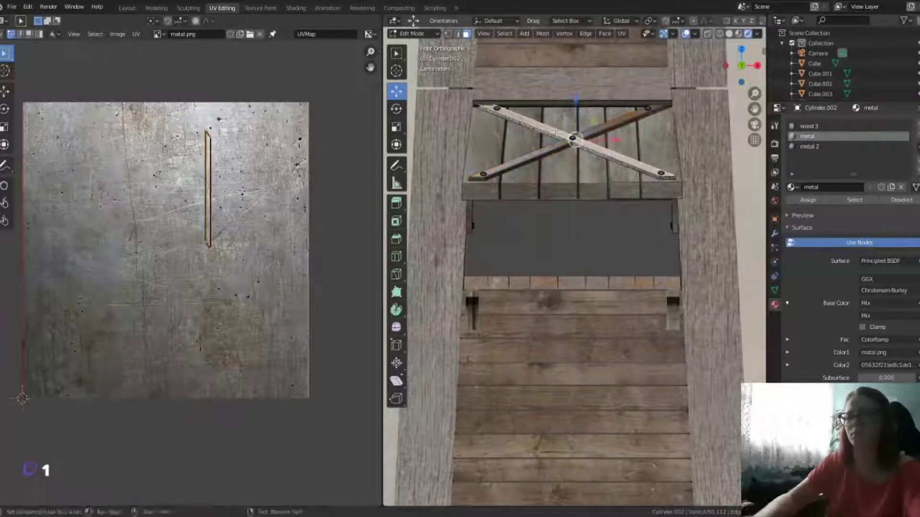
pyautogui.press('u')
pyautogui.click(527, 182)
pyautogui.click(546, 207)
pyautogui.press('s')
pyautogui.press('g')
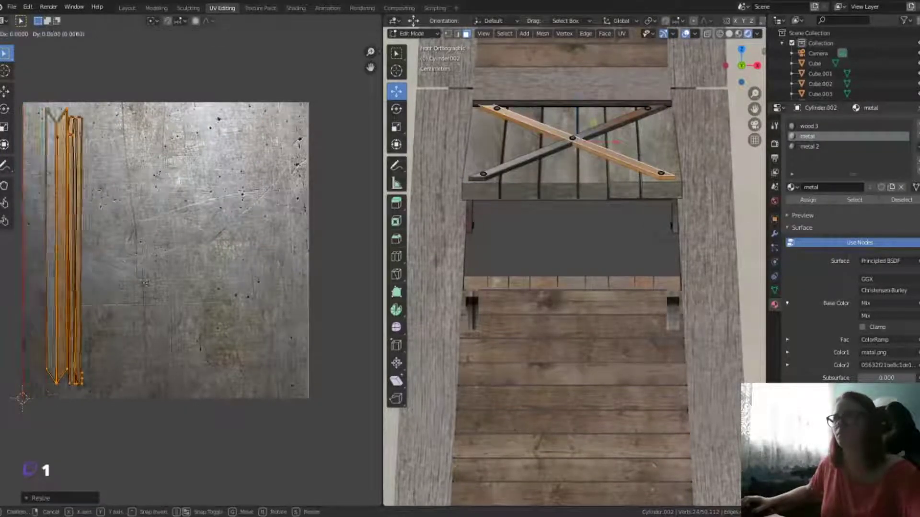
pyautogui.click(151, 297)
pyautogui.scroll(-1, 617, 234)
# Step: Smart-UV-unwrap a diagonal ladder bar and move its islands onto the metal texture
pyautogui.moveTo(617, 233)
pyautogui.mouseDown(button='middle')
pyautogui.moveTo(551, 332)
pyautogui.moveTo(480, 266)
pyautogui.mouseUp(button='middle')
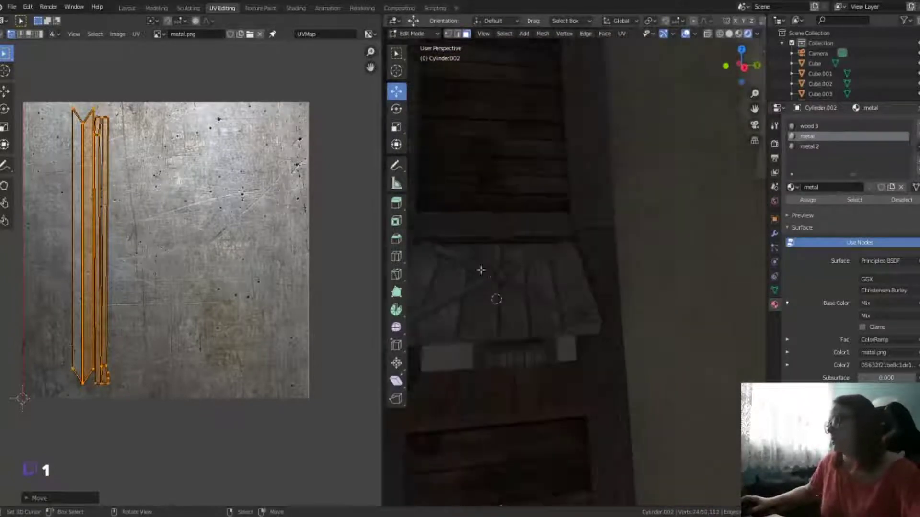
pyautogui.click(494, 277)
pyautogui.hotkey('ctrl', 'l')
pyautogui.press('u')
pyautogui.click(479, 345)
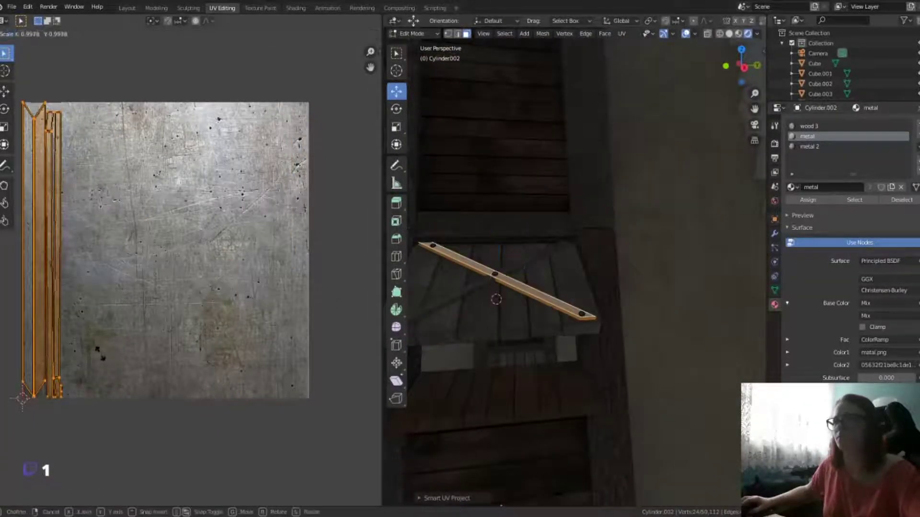
pyautogui.click(110, 303)
pyautogui.hotkey('ctrl', 'z')
pyautogui.press('u')
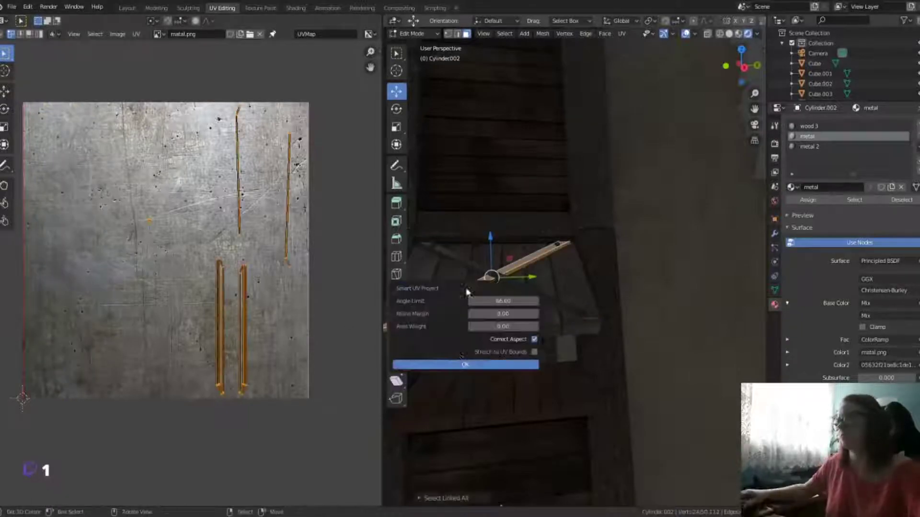
pyautogui.click(466, 365)
pyautogui.press('Return')
pyautogui.press('g')
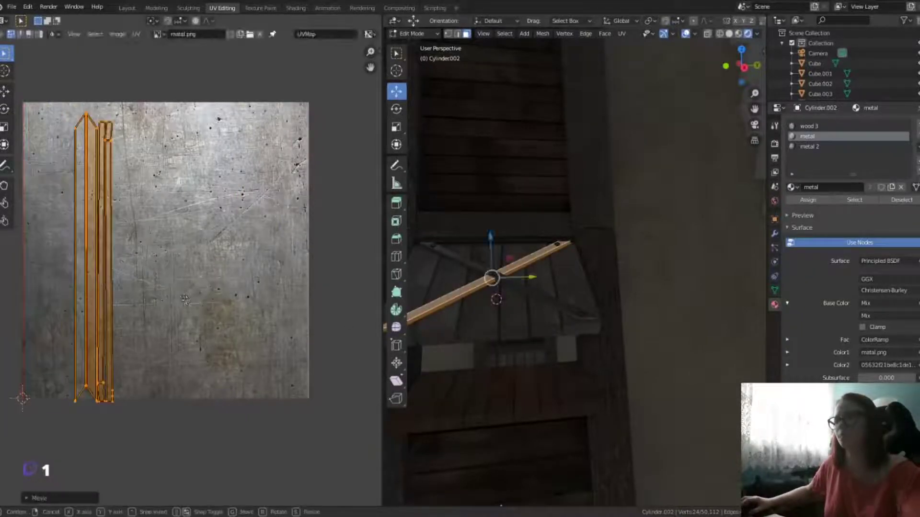
pyautogui.click(220, 128)
# Step: Smart-UV-unwrap the vertical post and scale its UV islands
pyautogui.moveTo(508, 288); pyautogui.dragTo(468, 229, button='middle')
pyautogui.click(468, 229)
pyautogui.hotkey('ctrl', 'l')
pyautogui.press('u')
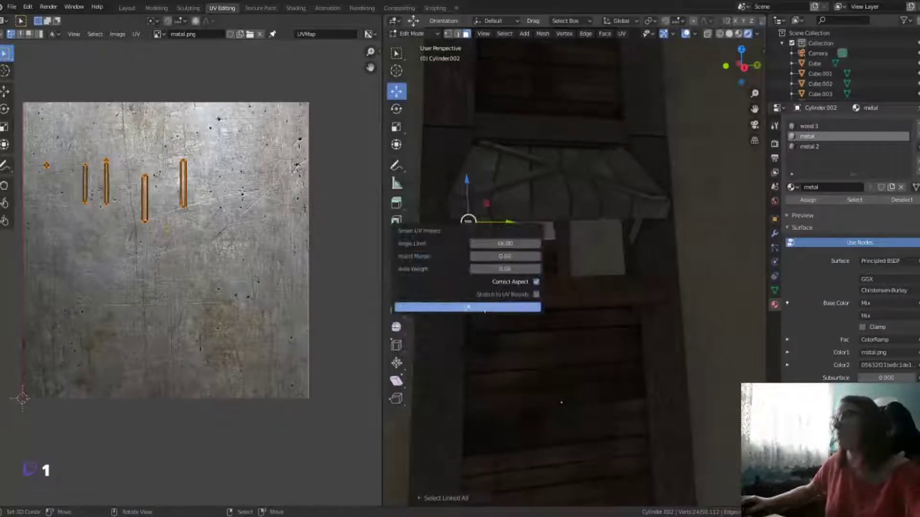
pyautogui.click(479, 307)
pyautogui.press('s')
pyautogui.click(197, 300)
# Step: Smart-UV-unwrap the right-hand bar and scale its islands to fit the texture
pyautogui.click(637, 225)
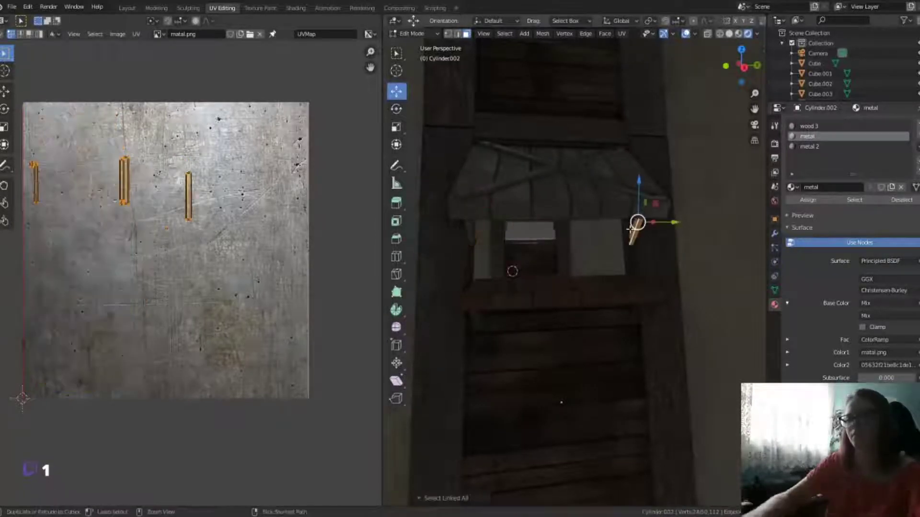
pyautogui.hotkey('ctrl', 'l')
pyautogui.press('u')
pyautogui.click(632, 268)
pyautogui.click(626, 303)
pyautogui.press('s')
pyautogui.click(173, 288)
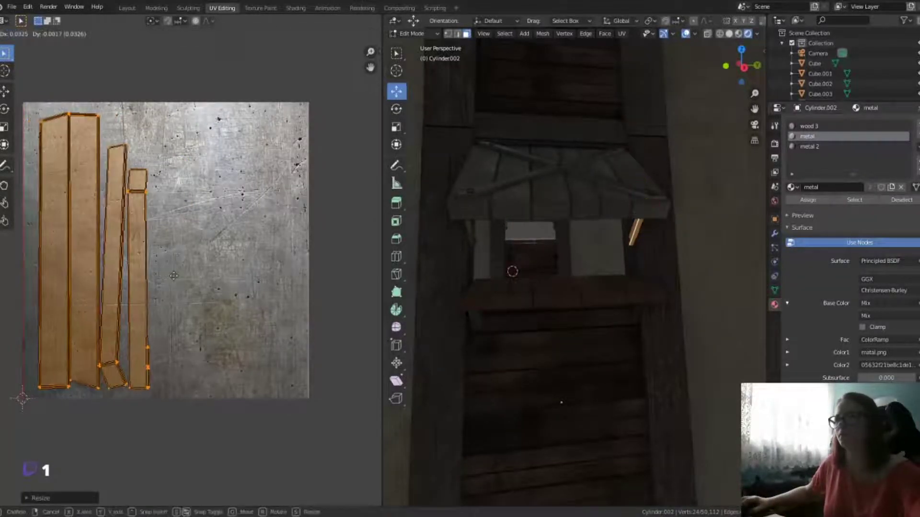
# Step: Smart-UV-unwrap both diagonal door bars and reposition their islands
pyautogui.moveTo(576, 287); pyautogui.dragTo(556, 220, button='middle')
pyautogui.click(554, 217)
pyautogui.hotkey('ctrl', 'l')
pyautogui.press('u')
pyautogui.click(551, 292)
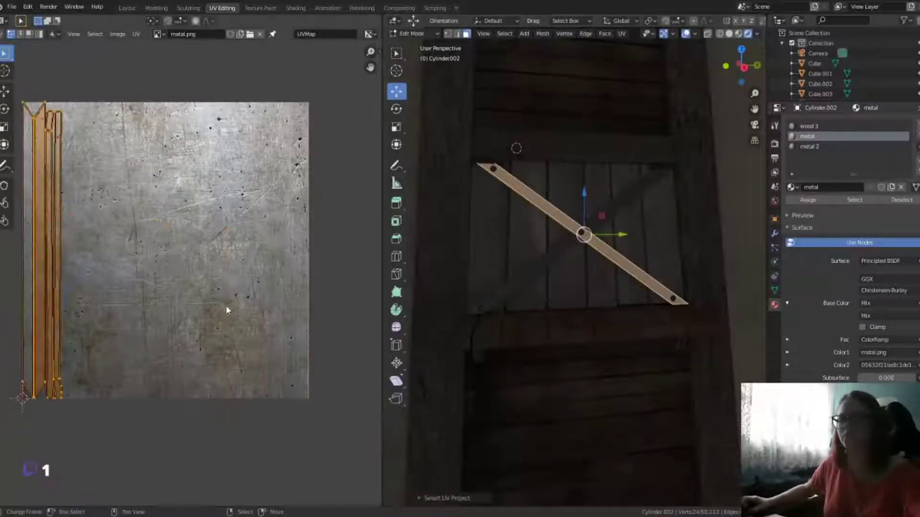
pyautogui.click(221, 307)
pyautogui.click(576, 236)
pyautogui.hotkey('ctrl', 'l')
pyautogui.press('u')
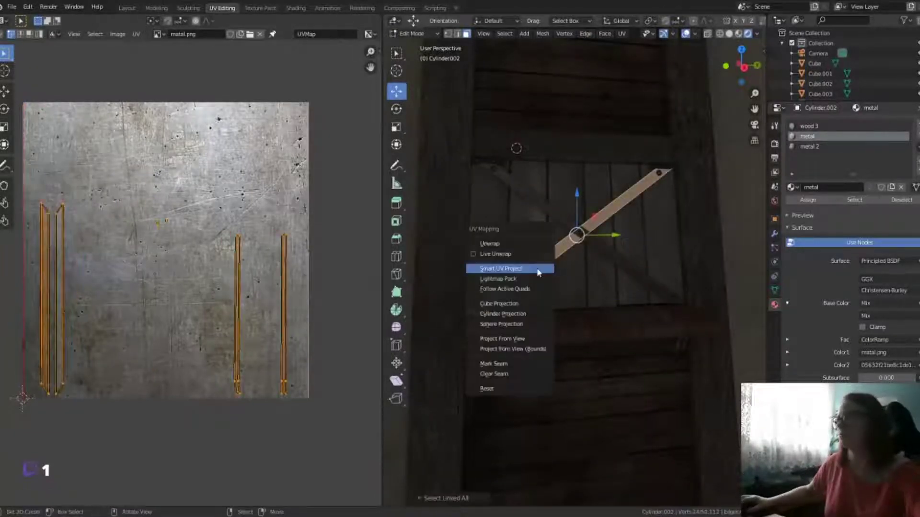
pyautogui.click(527, 267)
pyautogui.click(545, 349)
pyautogui.press('g')
pyautogui.click(152, 308)
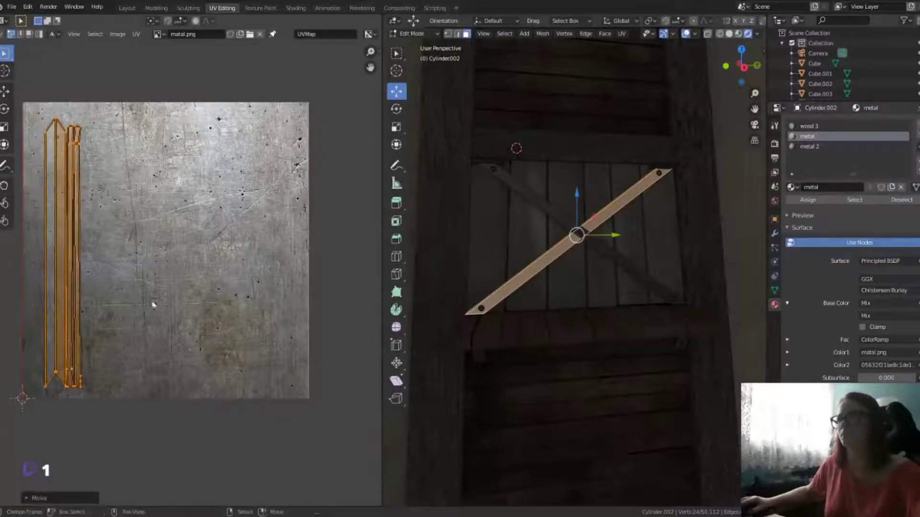
# Step: Smart-UV-unwrap two diagonal ladder bars and resize their islands
pyautogui.moveTo(432, 336)
pyautogui.mouseDown(button='middle')
pyautogui.moveTo(548, 361)
pyautogui.moveTo(582, 271)
pyautogui.mouseUp(button='middle')
pyautogui.click(572, 259)
pyautogui.hotkey('ctrl', 'l')
pyautogui.press('u')
pyautogui.click(594, 288)
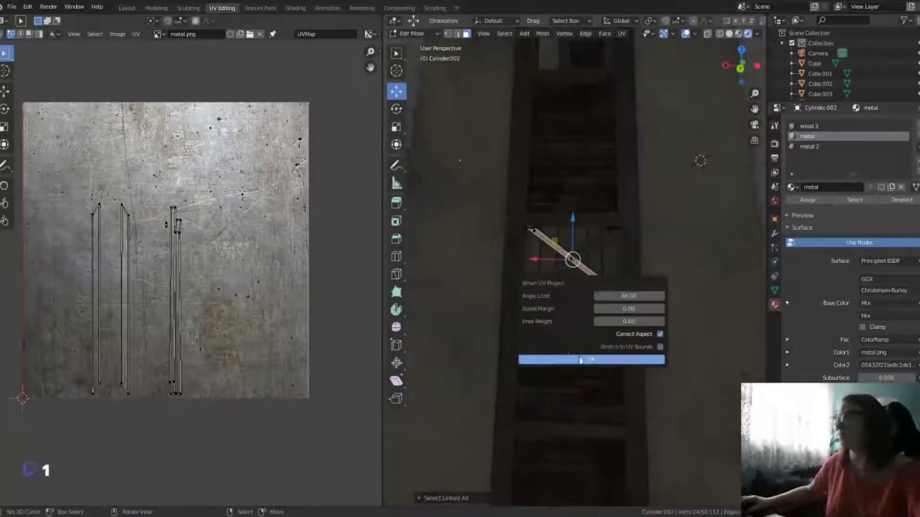
pyautogui.click(594, 360)
pyautogui.click(570, 261)
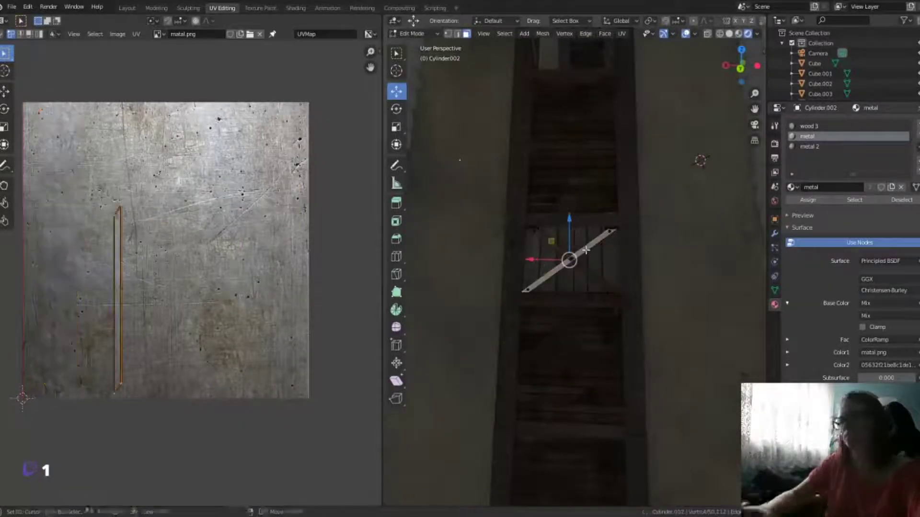
pyautogui.hotkey('ctrl', 'l')
pyautogui.press('u')
pyautogui.click(587, 326)
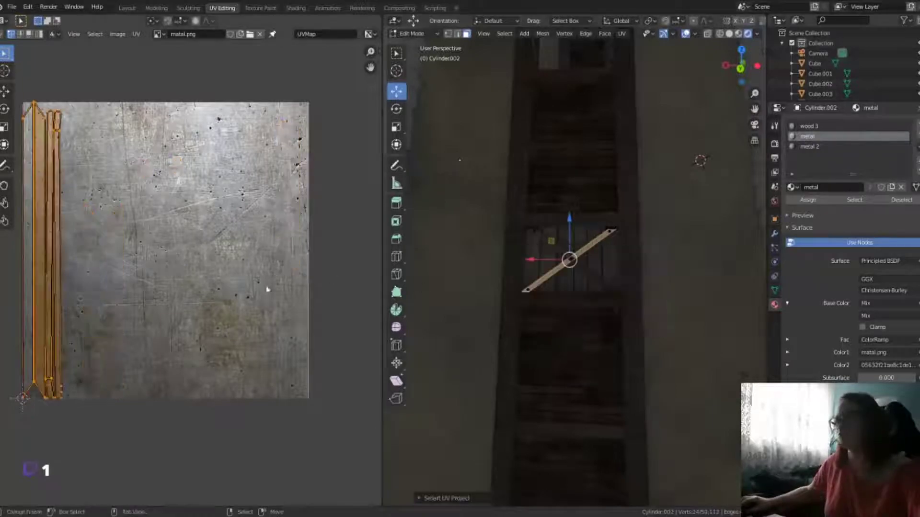
pyautogui.click(237, 288)
# Step: Smart-UV-unwrap two more ladder parts and scale their islands onto the texture
pyautogui.moveTo(567, 262); pyautogui.dragTo(715, 308, button='middle')
pyautogui.click(447, 240)
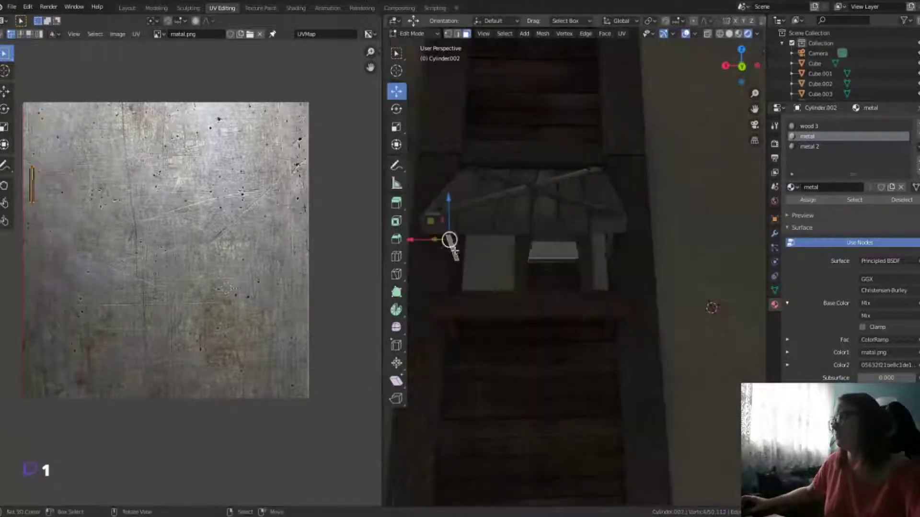
pyautogui.hotkey('ctrl', 'l')
pyautogui.press('u')
pyautogui.click(462, 257)
pyautogui.click(460, 330)
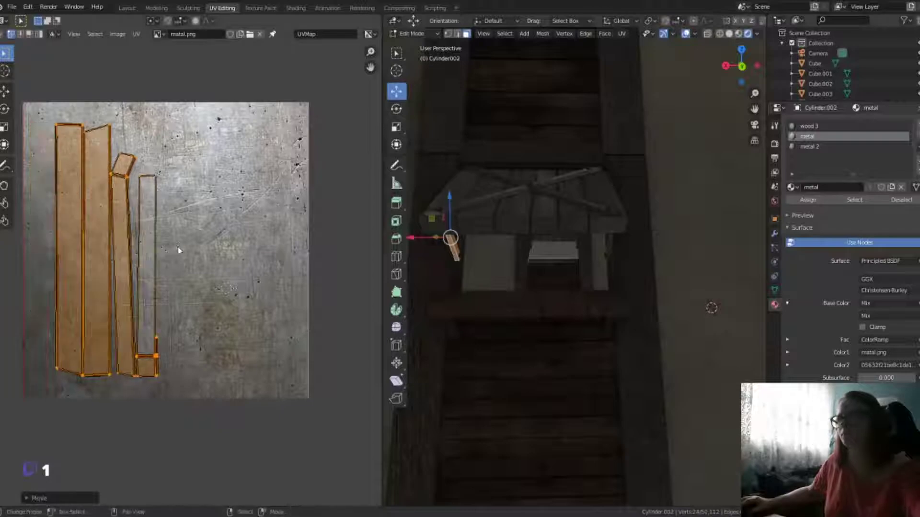
pyautogui.click(610, 240)
pyautogui.hotkey('ctrl', 'l')
pyautogui.press('u')
pyautogui.click(609, 247)
pyautogui.press('s')
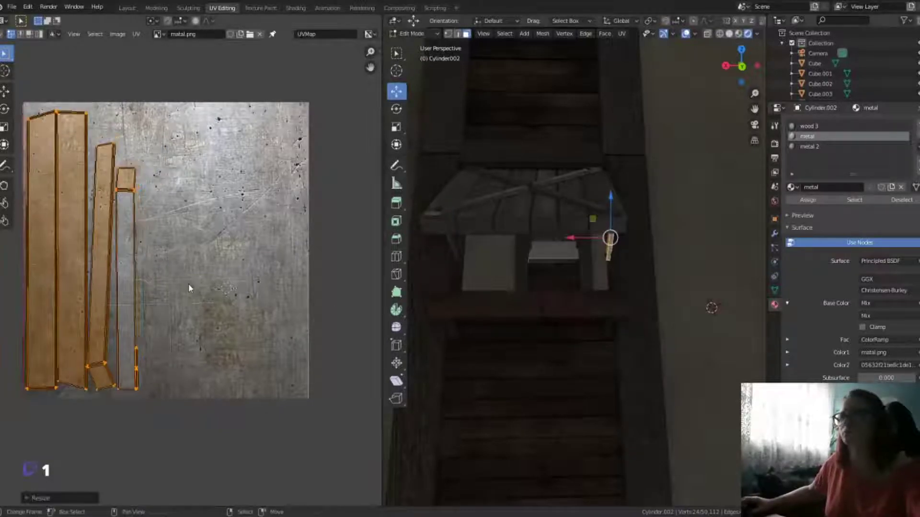
pyautogui.click(369, 245)
# Step: Smart-UV-unwrap both horizontal ladder rods and slide their islands sideways
pyautogui.click(459, 204)
pyautogui.press('u')
pyautogui.click(456, 269)
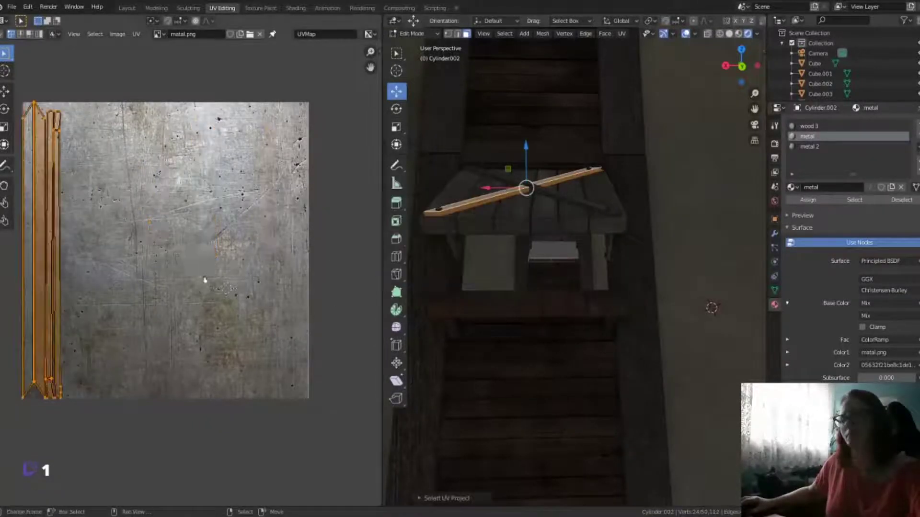
pyautogui.click(575, 199)
pyautogui.press('u')
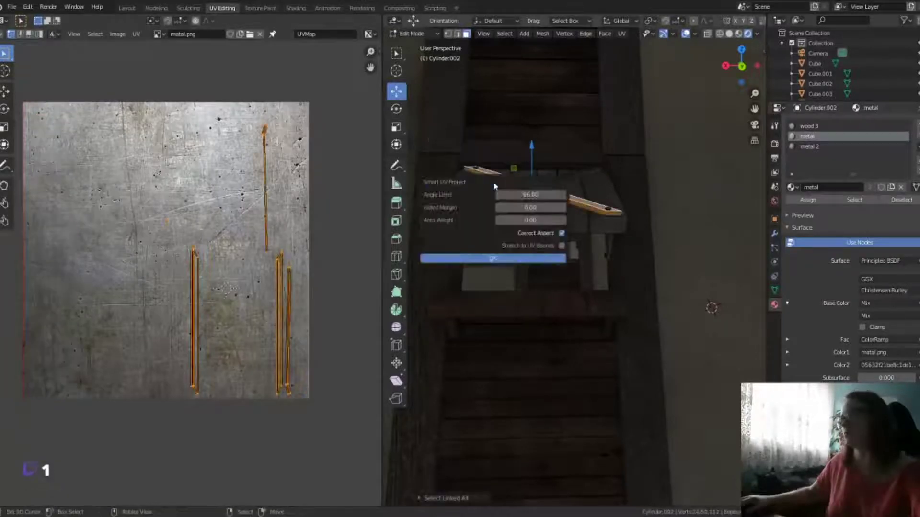
pyautogui.click(495, 258)
pyautogui.press('g')
pyautogui.click(180, 281)
pyautogui.moveTo(478, 273)
pyautogui.mouseDown(button='middle')
pyautogui.moveTo(518, 272)
pyautogui.moveTo(554, 238)
pyautogui.mouseUp(button='middle')
# Step: Smart-UV-unwrap the two crossed diagonal braces on the shutter
pyautogui.click(556, 366)
pyautogui.press('u')
pyautogui.click(560, 446)
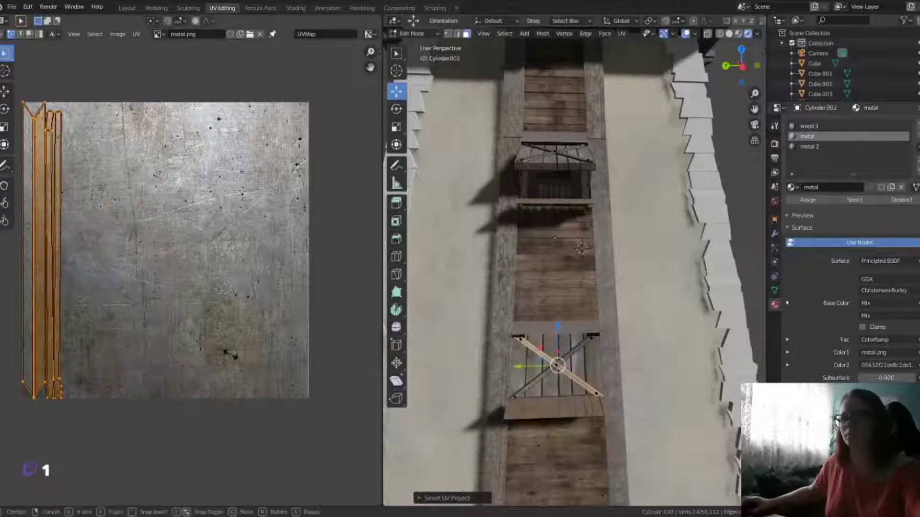
pyautogui.click(532, 384)
pyautogui.press('u')
pyautogui.click(532, 380)
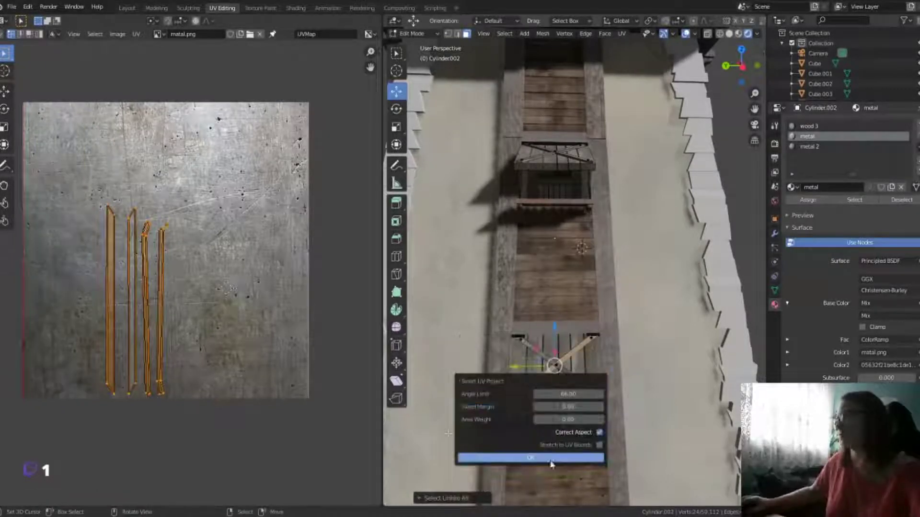
pyautogui.click(531, 456)
# Step: Smart-UV-unwrap the upper crate's braces and scale their islands
pyautogui.click(554, 155)
pyautogui.hotkey('ctrl', 'l')
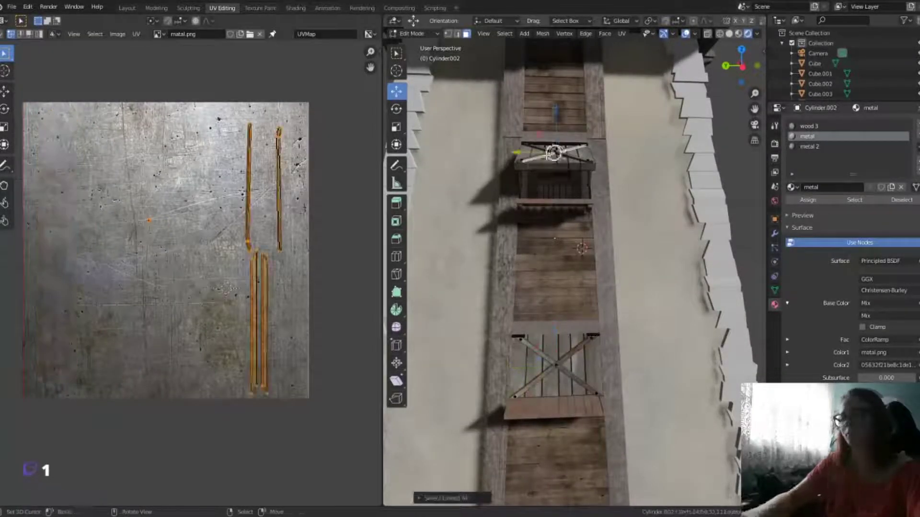
pyautogui.press('u')
pyautogui.click(570, 234)
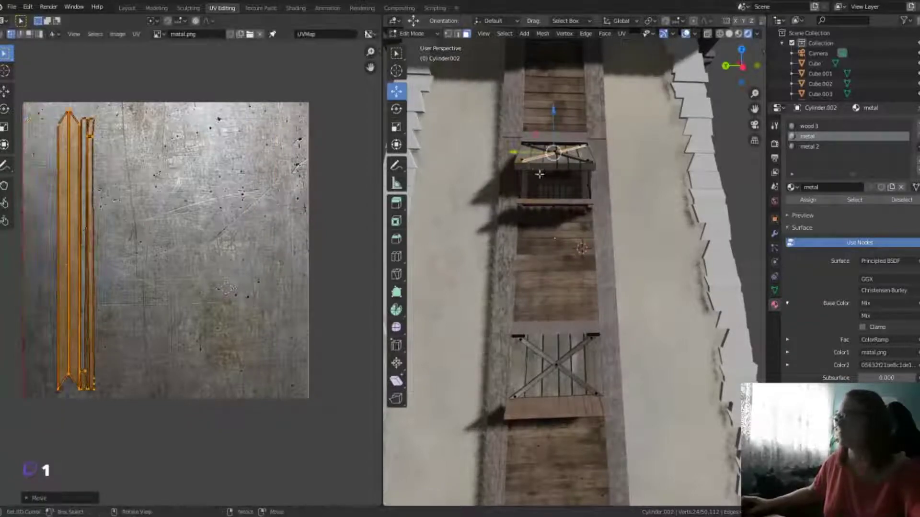
pyautogui.press('u')
pyautogui.click(570, 235)
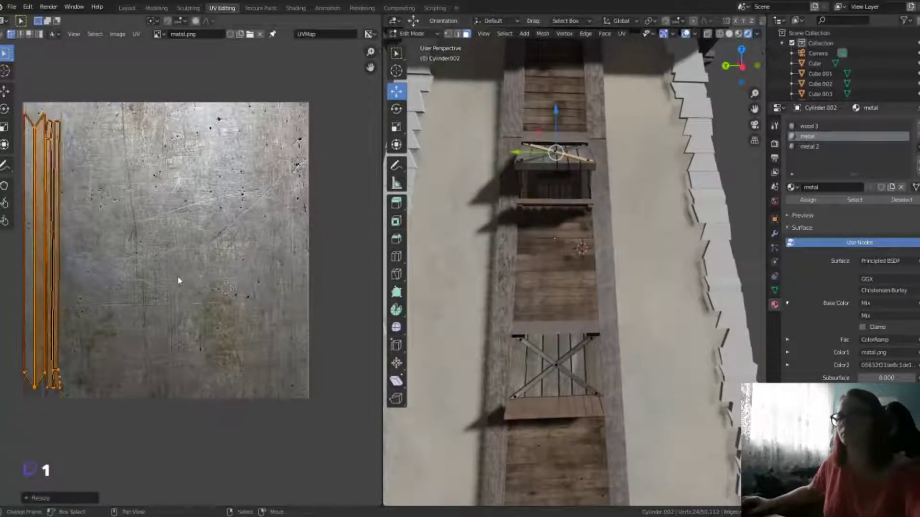
pyautogui.click(519, 178)
pyautogui.hotkey('ctrl', 'l')
pyautogui.press('u')
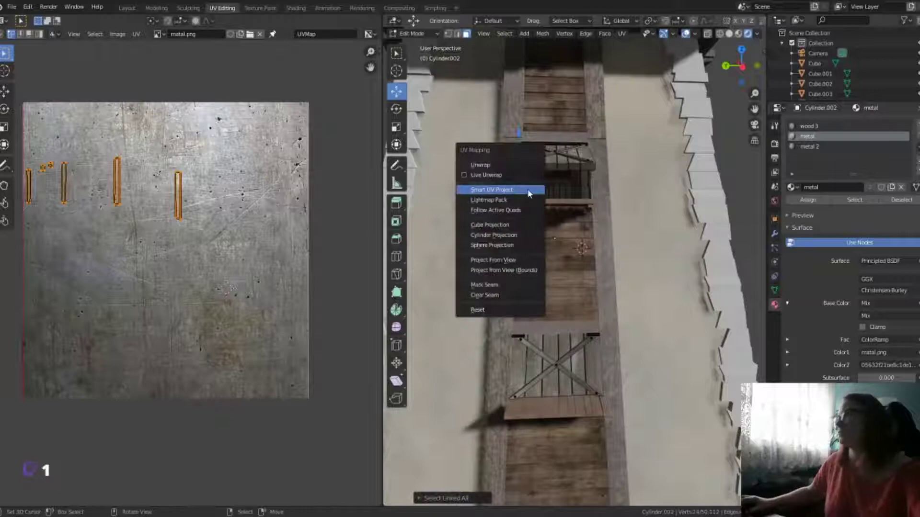
pyautogui.click(527, 188)
pyautogui.press('Return')
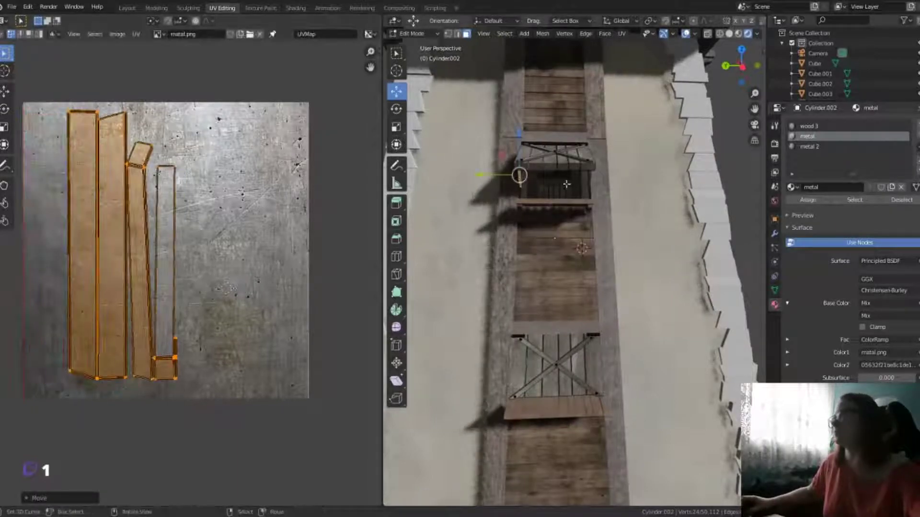
# Step: Smart-UV-unwrap another brace and shrink its islands onto the metal texture
pyautogui.click(519, 175)
pyautogui.hotkey('ctrl', 'l')
pyautogui.press('u')
pyautogui.click(589, 178)
pyautogui.press('Return')
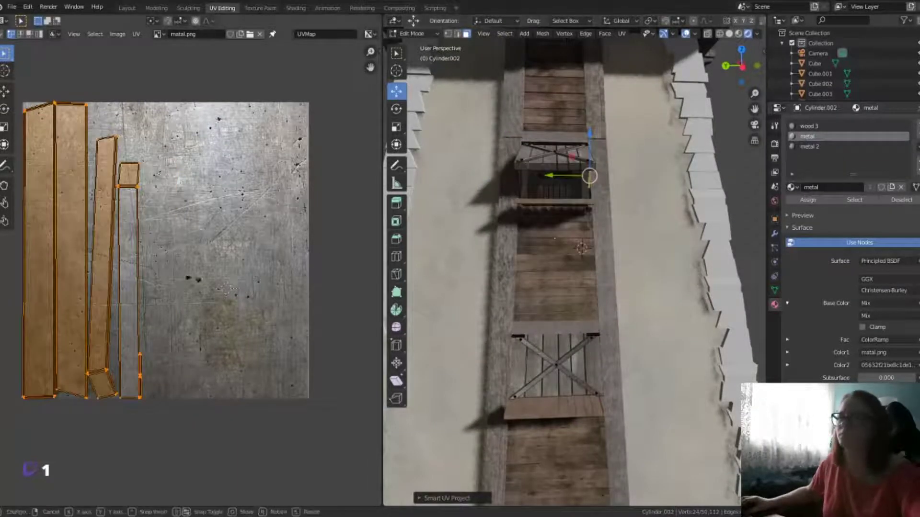
pyautogui.press('s')
pyautogui.click(157, 259)
# Step: Return to Object Mode, inspect the Shading nodes, then switch back to UV Editing
pyautogui.press('Tab')
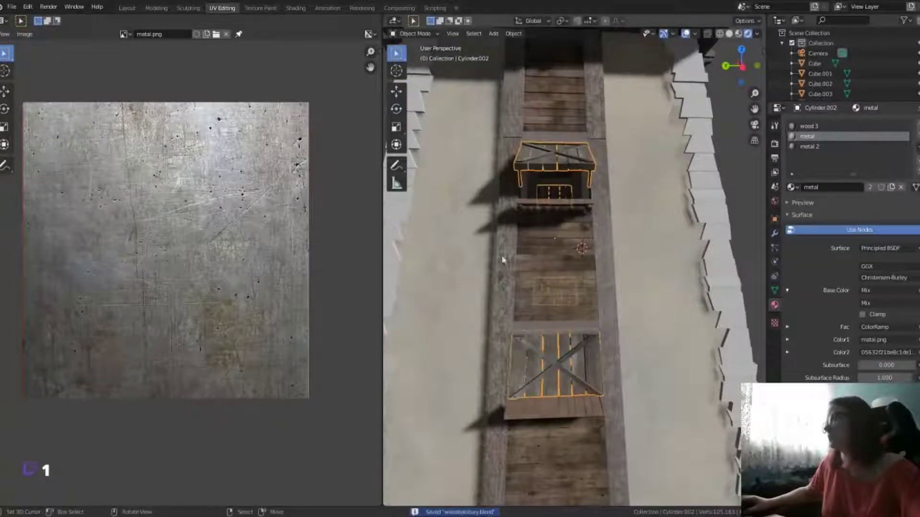
pyautogui.moveTo(503, 259); pyautogui.dragTo(338, 323, button='middle')
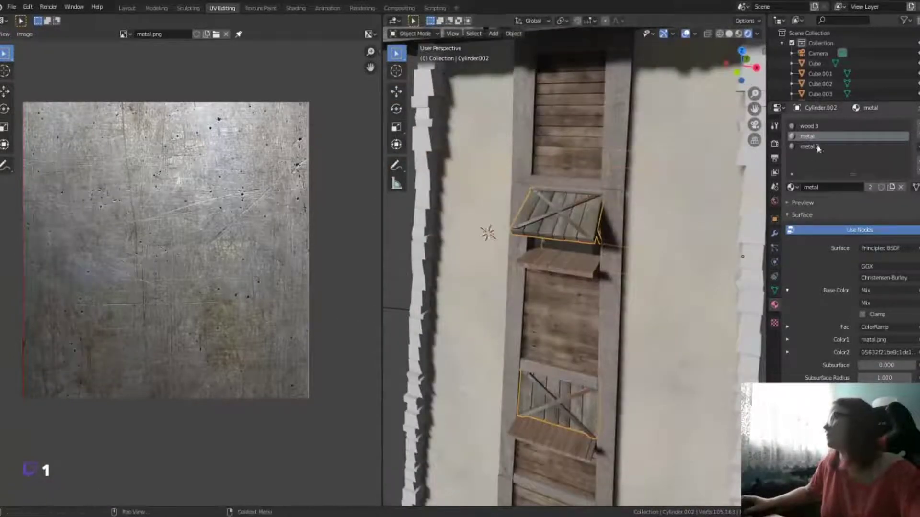
pyautogui.click(296, 8)
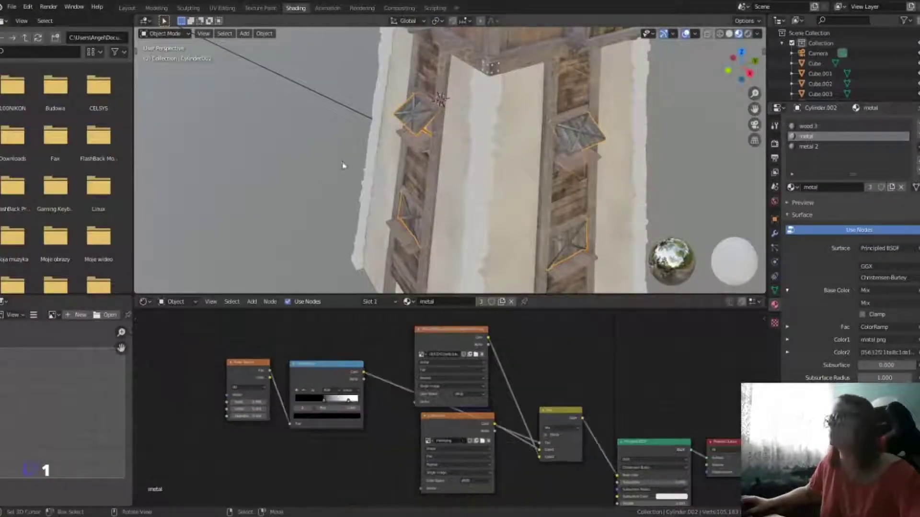
pyautogui.click(187, 8)
pyautogui.click(156, 8)
# Step: Inspect the metal bracket Cube.015 in Edit Mode, framed in view
pyautogui.click(222, 8)
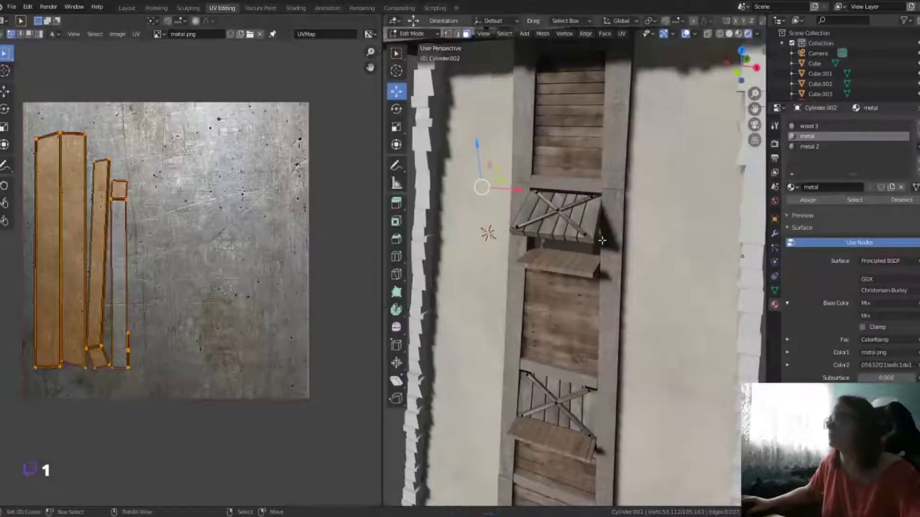
pyautogui.press('Tab')
pyautogui.click(659, 120)
pyautogui.press('Tab')
pyautogui.press('KP_Decimal')
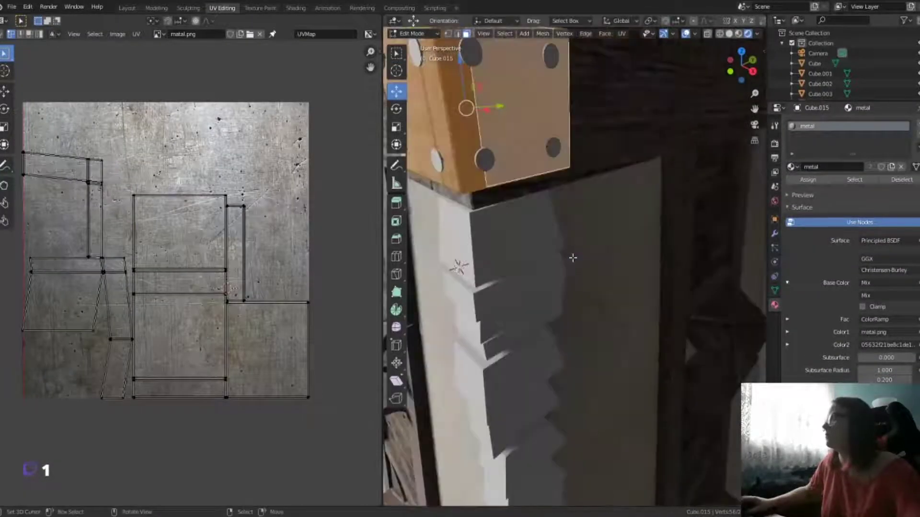
pyautogui.click(492, 156)
pyautogui.scroll(-3, 492, 156)
pyautogui.press('Tab')
# Step: Select Cylinder.003, frame it in Edit Mode and Smart-UV-project its geometry
pyautogui.click(521, 162)
pyautogui.press('Tab')
pyautogui.press('KP_Decimal')
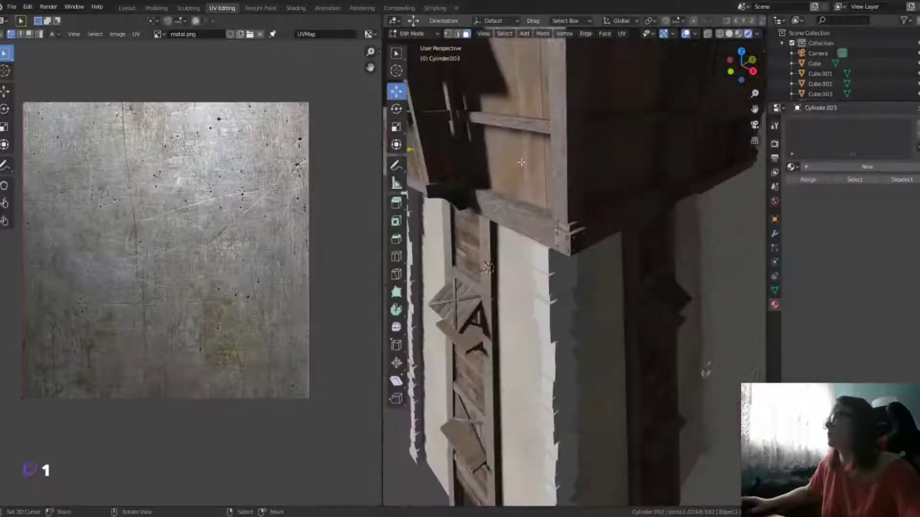
pyautogui.scroll(-5, 532, 210)
pyautogui.moveTo(531, 210); pyautogui.dragTo(508, 201, button='middle')
pyautogui.scroll(5, 507, 201)
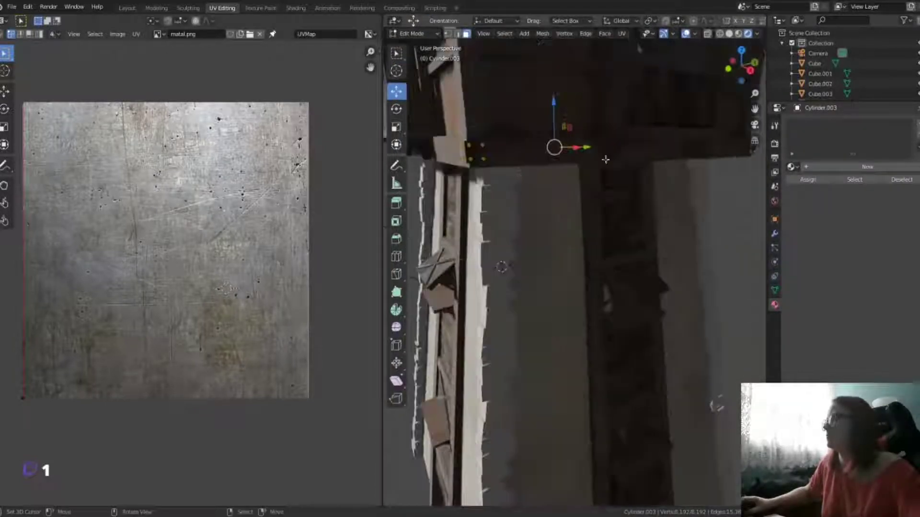
pyautogui.press('u')
pyautogui.click(491, 197)
pyautogui.press('Return')
pyautogui.click(158, 34)
# Step: Assign the existing metal 2 material to Cylinder.003
pyautogui.click(182, 58)
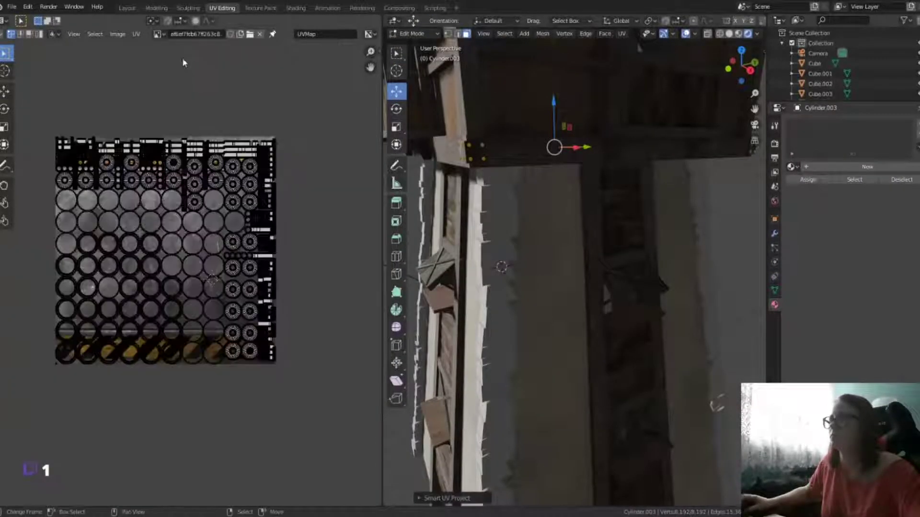
pyautogui.click(791, 166)
pyautogui.click(812, 181)
pyautogui.moveTo(575, 215); pyautogui.dragTo(595, 178, button='middle')
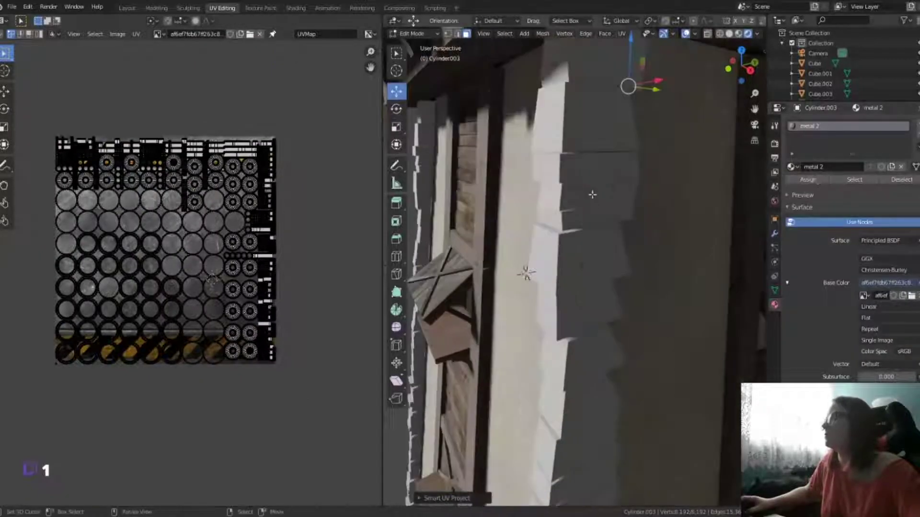
pyautogui.scroll(3, 595, 178)
# Step: Smart UV Project the first two bracket bolts, shrinking the first bolt's UVs
pyautogui.click(602, 188)
pyautogui.press('u')
pyautogui.click(596, 187)
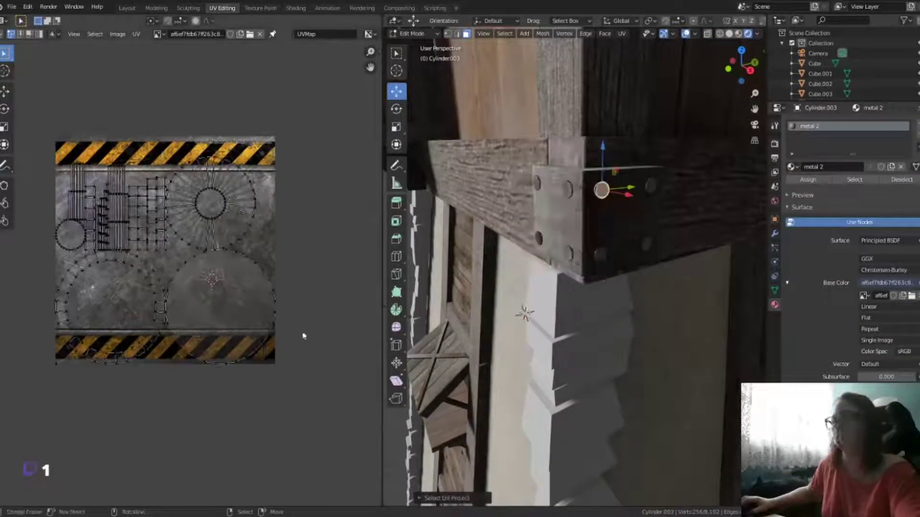
pyautogui.press('a')
pyautogui.press('s')
pyautogui.click(650, 190)
pyautogui.press('u')
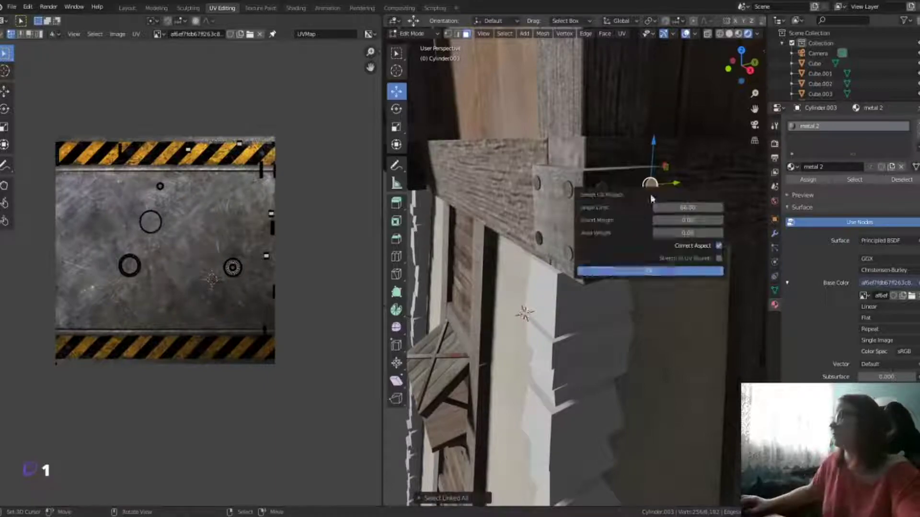
pyautogui.click(650, 187)
pyautogui.press('a')
# Step: Smart UV Project a third bracket bolt and scale its UVs down
pyautogui.click(651, 250)
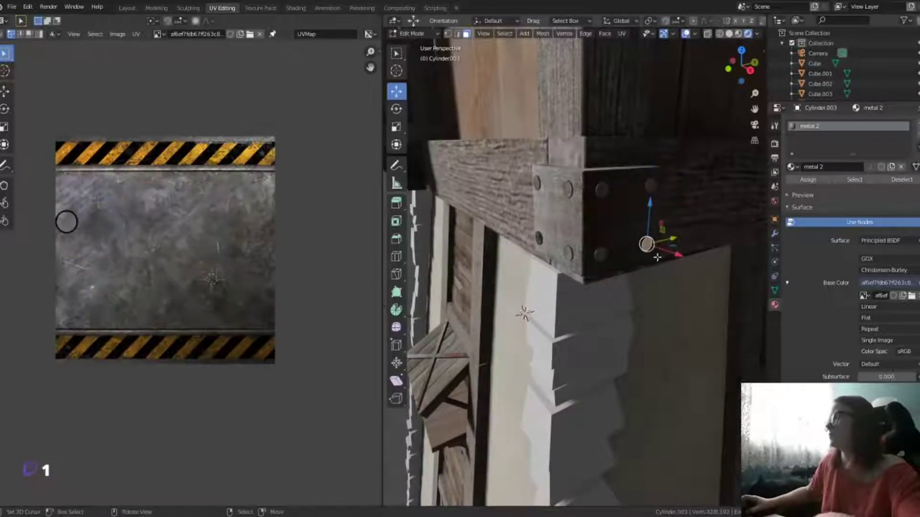
pyautogui.press('u')
pyautogui.click(654, 261)
pyautogui.press('a')
pyautogui.press('s')
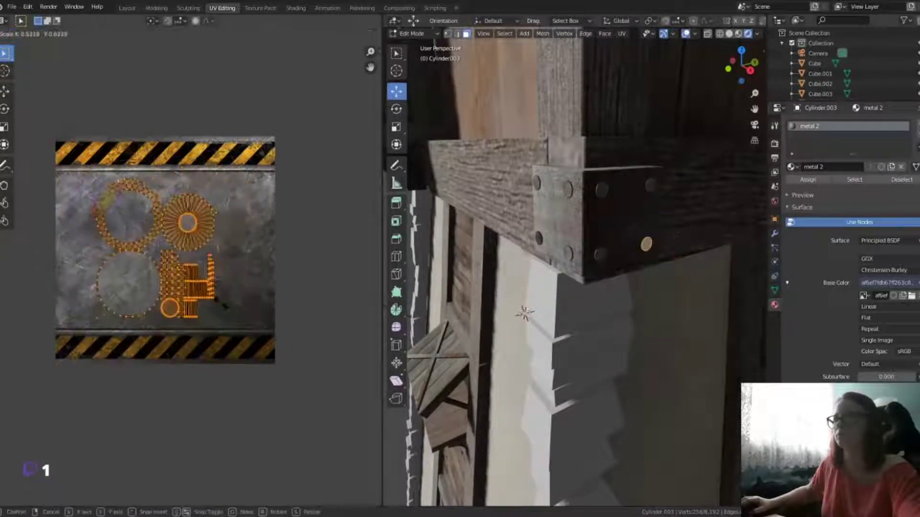
pyautogui.click(595, 257)
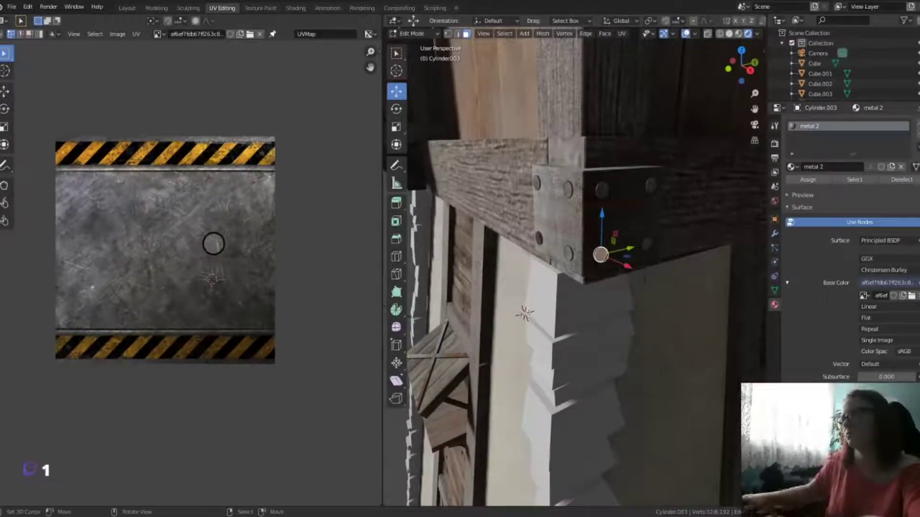
# Step: Unwrap a fourth bolt, shrink its UVs onto plain metal, then unwrap the next bolt
pyautogui.press('u')
pyautogui.click(628, 278)
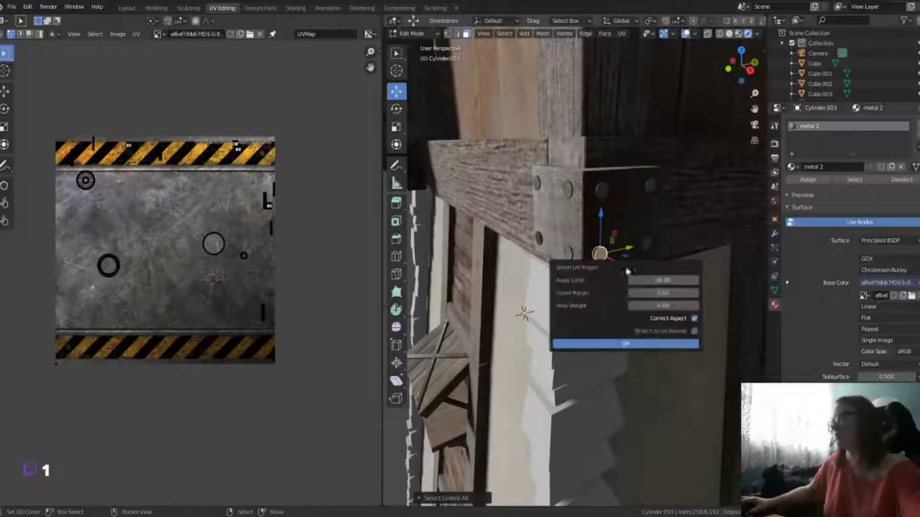
pyautogui.click(617, 356)
pyautogui.press('a')
pyautogui.press('s')
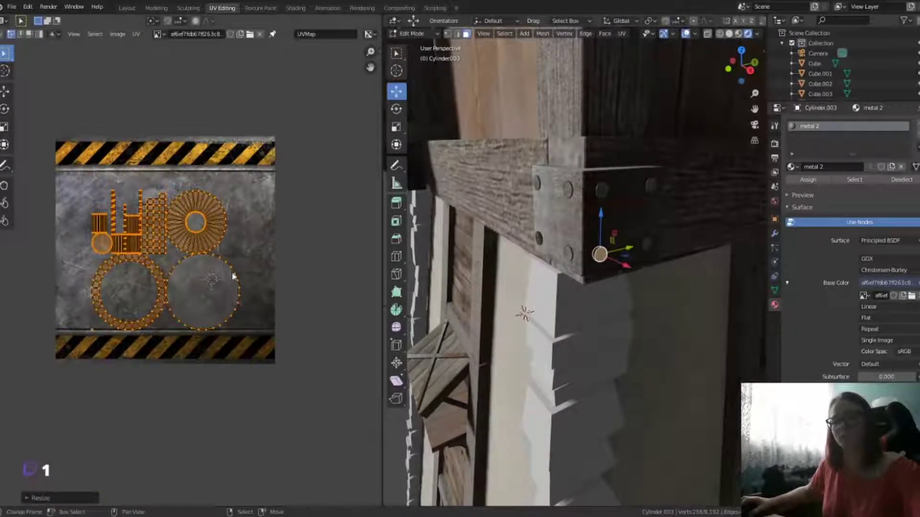
pyautogui.press('g')
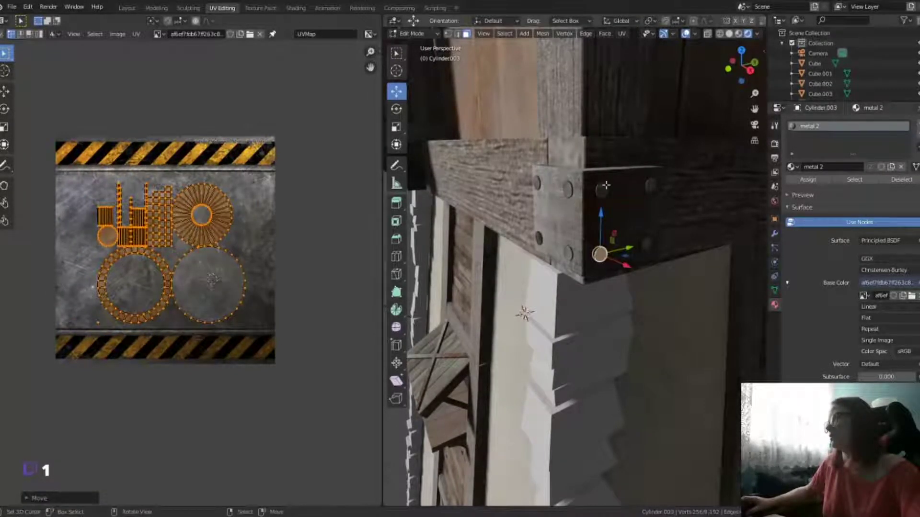
pyautogui.click(566, 189)
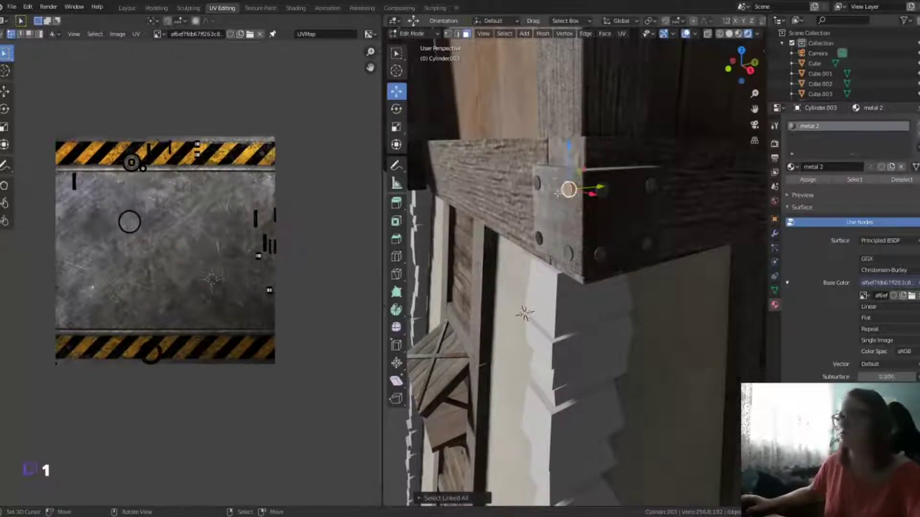
pyautogui.press('u')
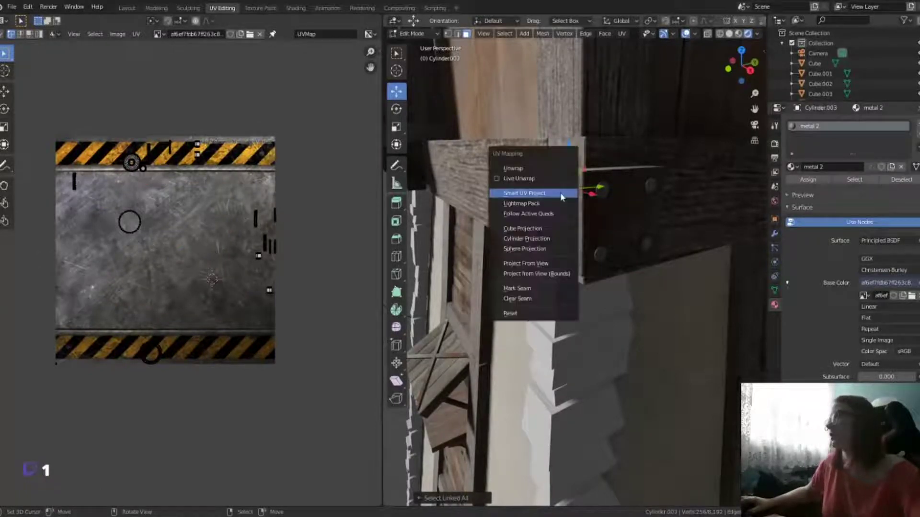
pyautogui.click(559, 193)
# Step: Shrink the last bolt's UVs, then unwrap another bolt and move its islands onto plain metal
pyautogui.press('a')
pyautogui.press('s')
pyautogui.press('u')
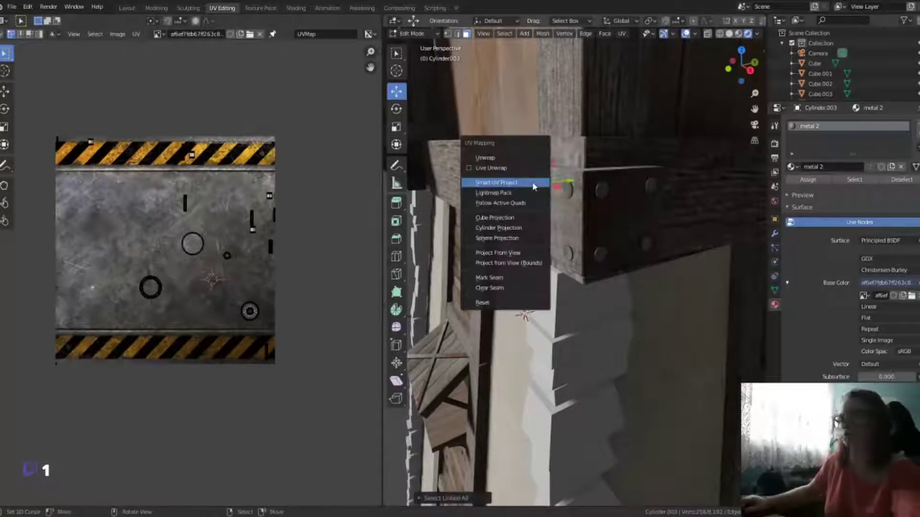
pyautogui.click(530, 180)
pyautogui.click(530, 261)
pyautogui.press('s')
pyautogui.click(276, 322)
pyautogui.press('g')
pyautogui.click(220, 294)
# Step: Smart UV Project two more bolts, scaling their UVs down over plain metal
pyautogui.click(567, 252)
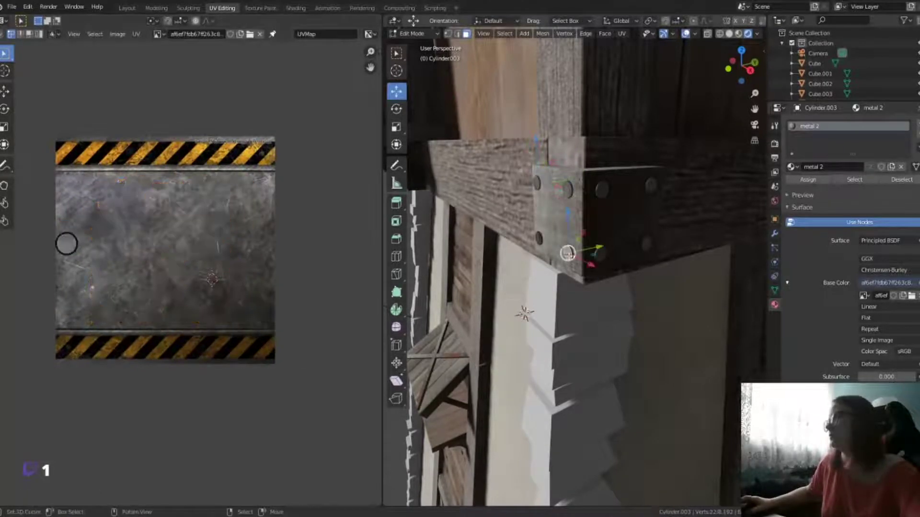
pyautogui.press('u')
pyautogui.click(572, 263)
pyautogui.click(596, 335)
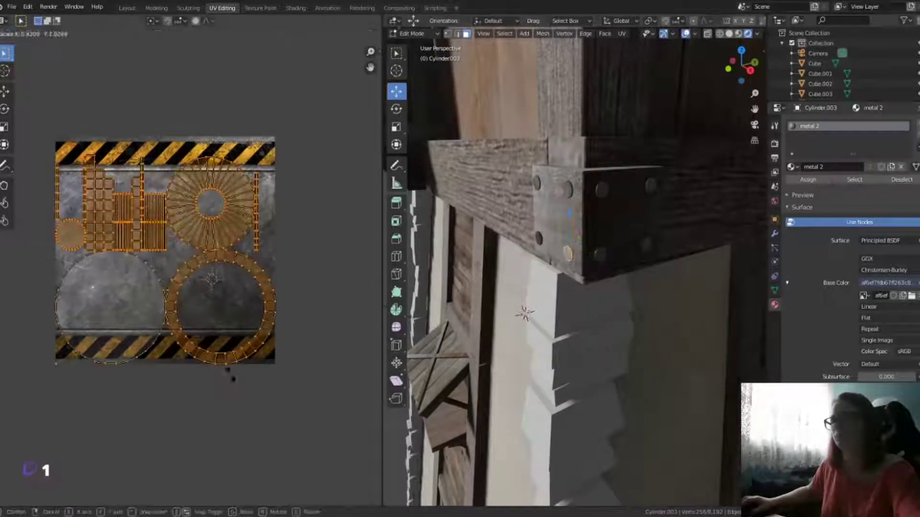
pyautogui.press('s')
pyautogui.click(539, 238)
pyautogui.press('u')
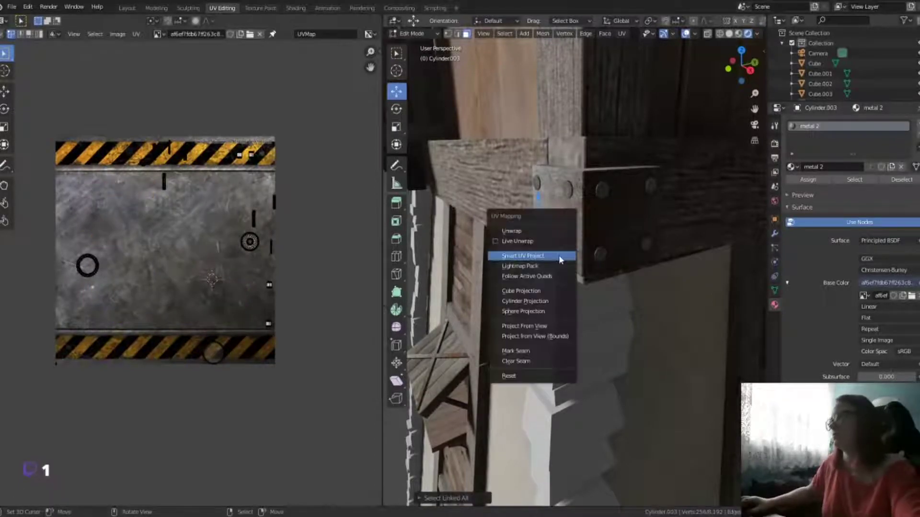
pyautogui.click(538, 254)
pyautogui.press('s')
pyautogui.click(216, 311)
pyautogui.press('g')
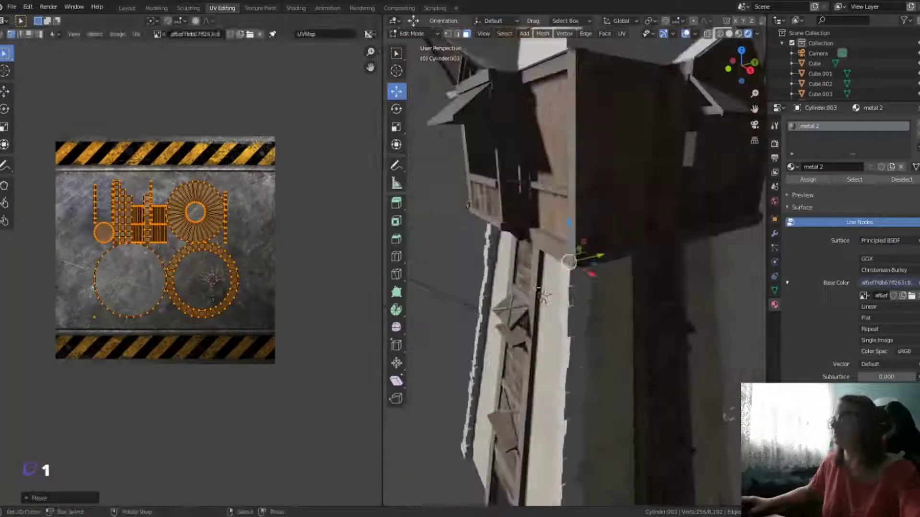
# Step: Unwrap the bolts on the far side of the tower and shrink their UVs
pyautogui.moveTo(551, 239); pyautogui.dragTo(578, 213, button='middle')
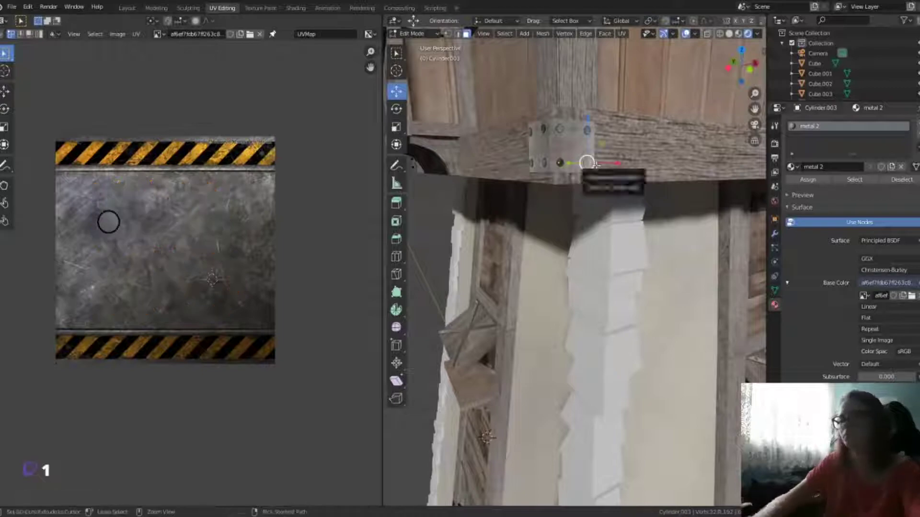
pyautogui.press('u')
pyautogui.click(596, 167)
pyautogui.click(618, 239)
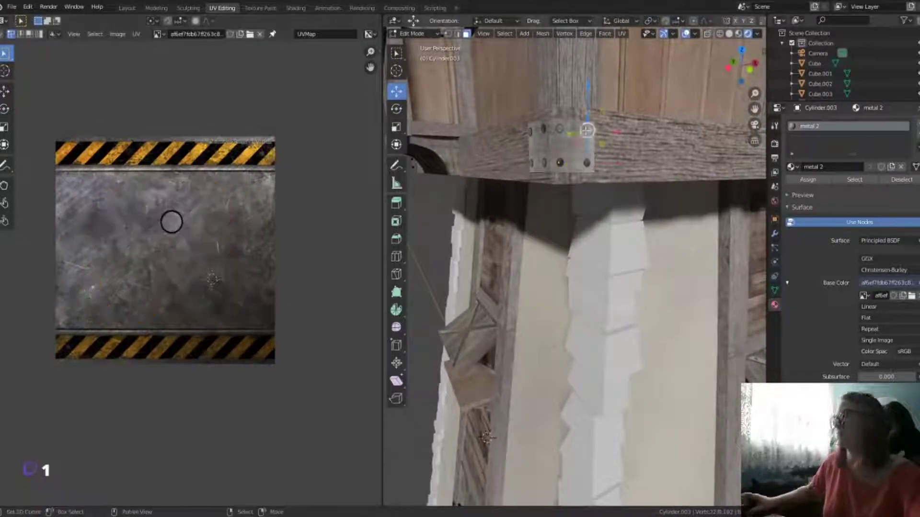
pyautogui.press('u')
pyautogui.click(587, 134)
pyautogui.press('s')
pyautogui.click(240, 298)
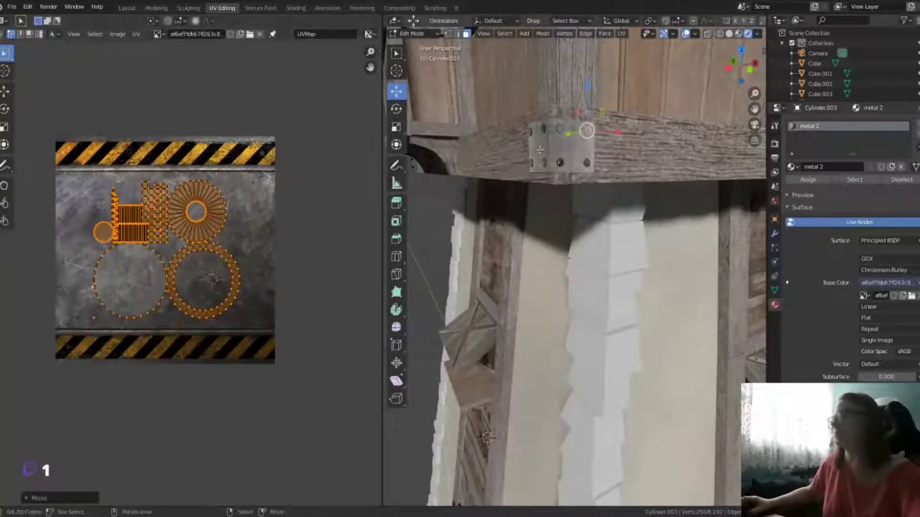
# Step: Smart UV Project two further bracket bolts and shrink their islands
pyautogui.click(539, 150)
pyautogui.press('u')
pyautogui.click(556, 203)
pyautogui.press('s')
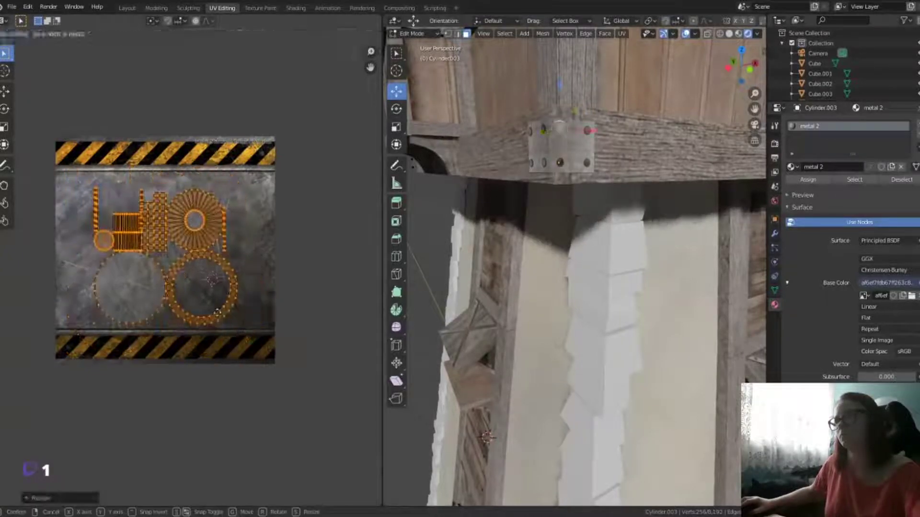
pyautogui.click(192, 353)
pyautogui.click(559, 163)
pyautogui.press('u')
pyautogui.click(559, 163)
pyautogui.press('s')
pyautogui.click(249, 283)
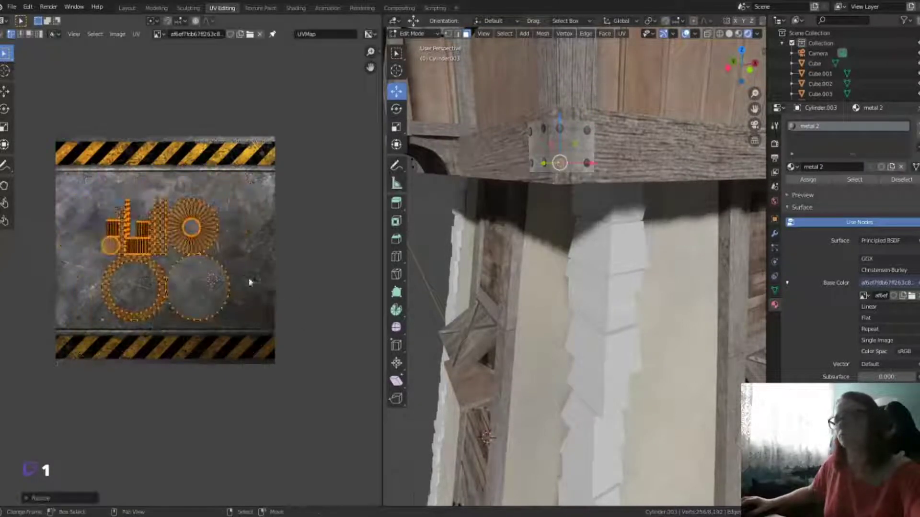
# Step: Unwrap and shrink two more bolts, nudging their UVs onto plain metal
pyautogui.click(543, 129)
pyautogui.press('u')
pyautogui.click(541, 160)
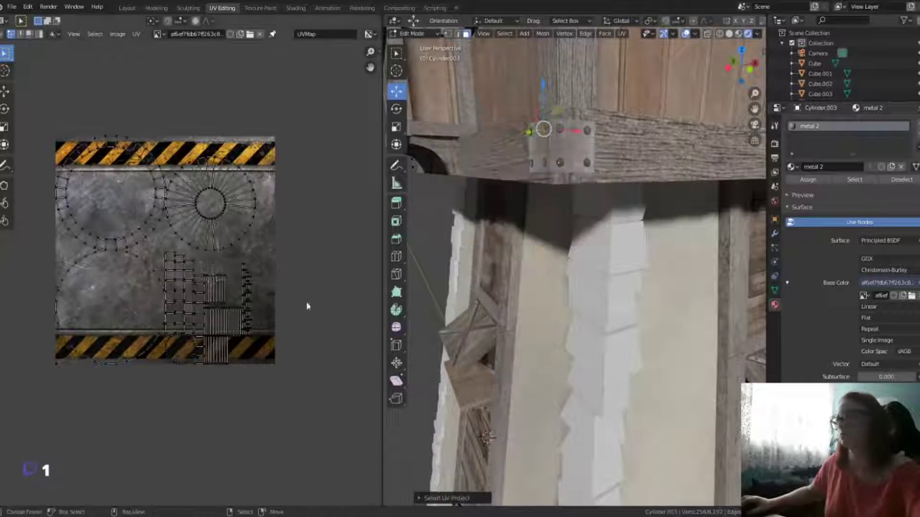
pyautogui.press('s')
pyautogui.click(545, 164)
pyautogui.press('u')
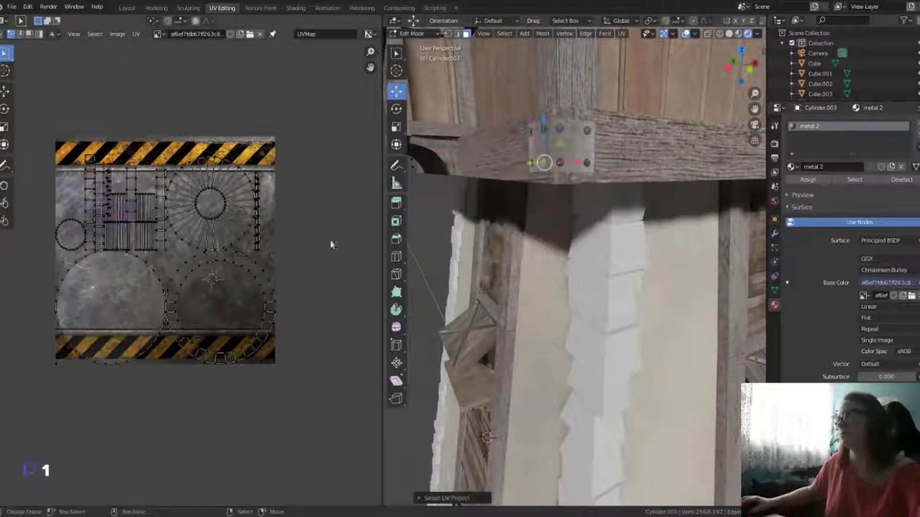
pyautogui.press('s')
pyautogui.press('g')
pyautogui.click(216, 297)
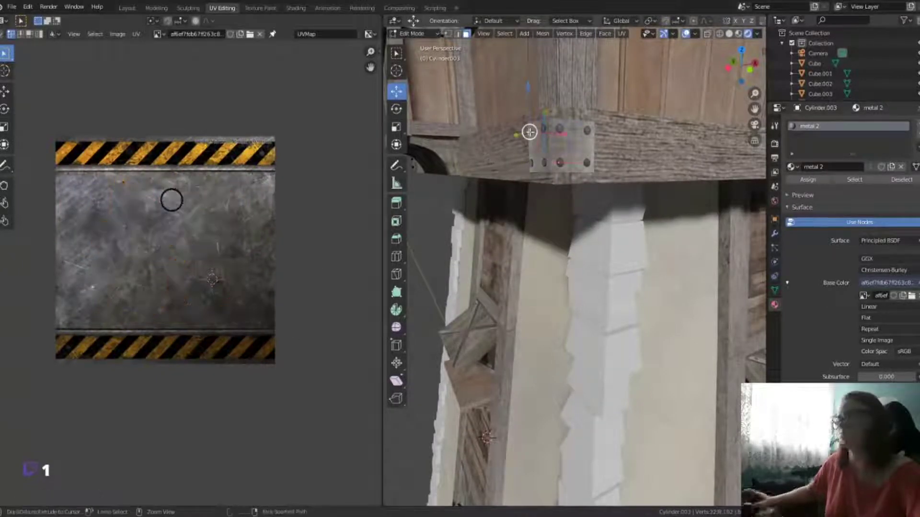
# Step: Unwrap one last bolt, scaling and moving its UVs onto plain metal
pyautogui.press('u')
pyautogui.click(532, 139)
pyautogui.press('s')
pyautogui.click(198, 301)
pyautogui.press('g')
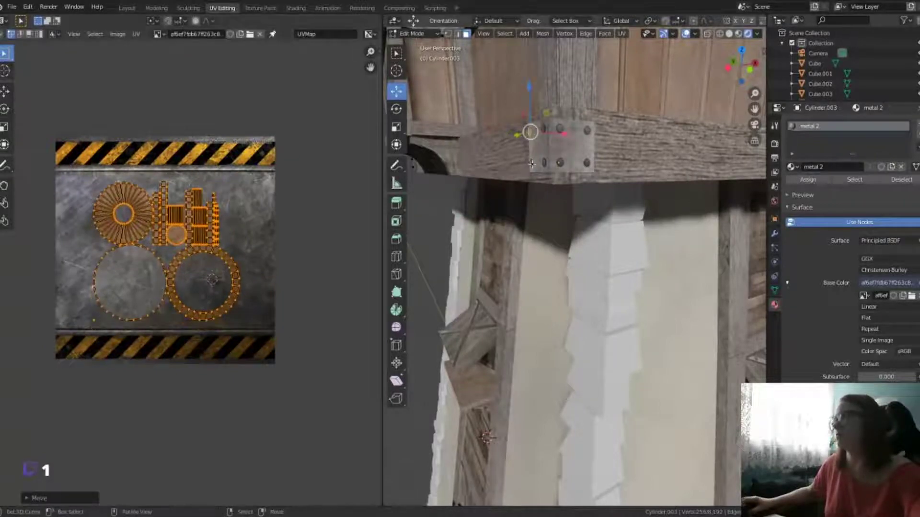
# Step: Smart UV Project the gear faces and shrink their islands onto the metal plate
pyautogui.press('u')
pyautogui.click(527, 164)
pyautogui.click(559, 242)
pyautogui.press('s')
pyautogui.click(211, 288)
pyautogui.press('g')
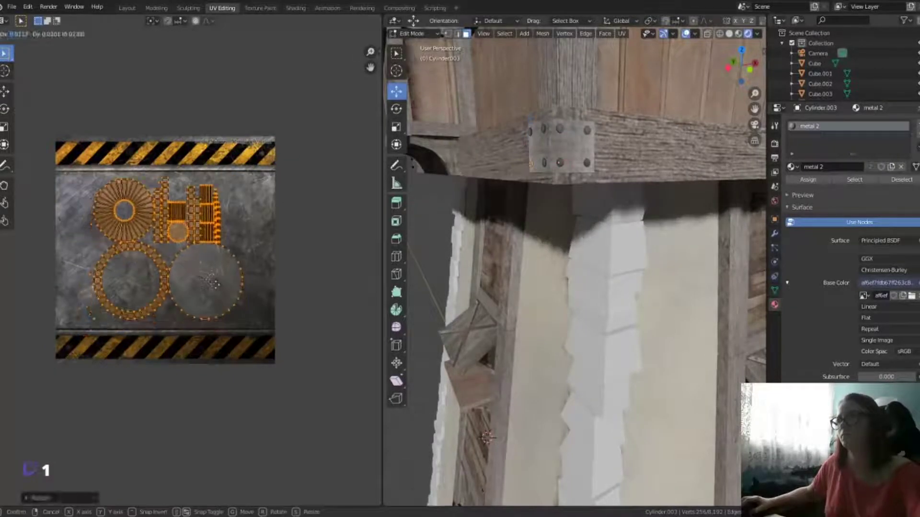
pyautogui.moveTo(465, 222); pyautogui.dragTo(608, 224, button='middle')
# Step: Smart UV Project the gear faces on the post's far side and shrink their islands
pyautogui.moveTo(509, 209); pyautogui.dragTo(554, 239, button='middle')
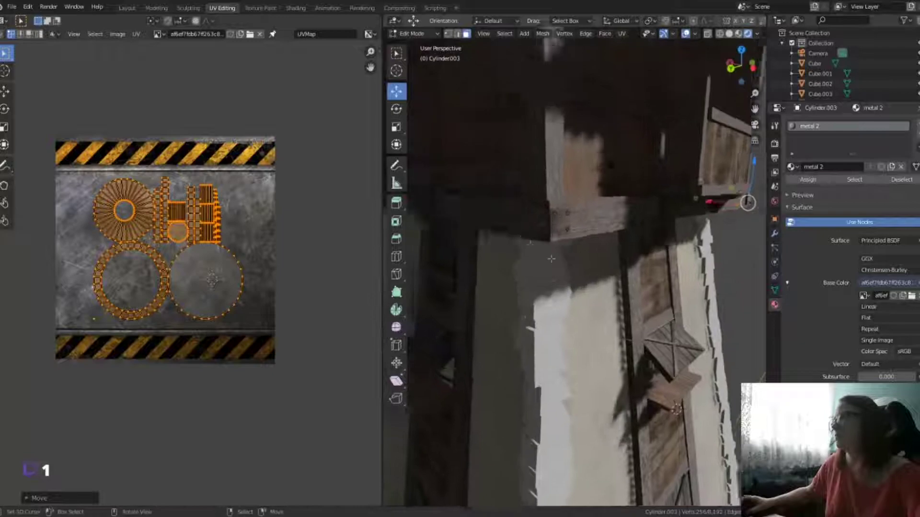
pyautogui.press('u')
pyautogui.click(569, 183)
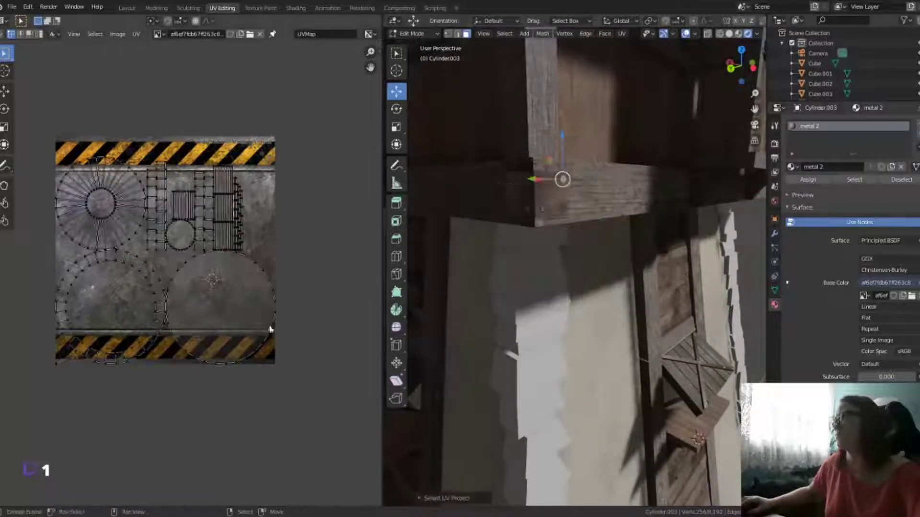
pyautogui.press('s')
pyautogui.click(245, 317)
pyautogui.press('u')
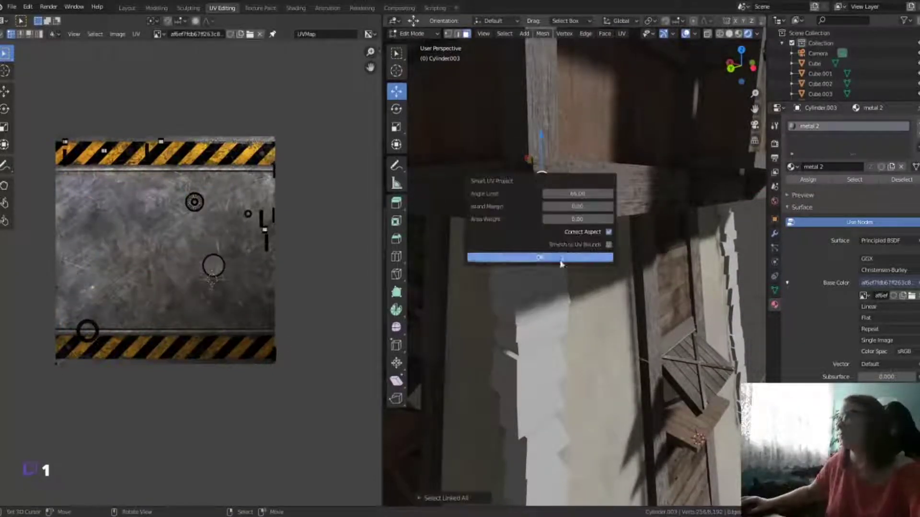
pyautogui.click(540, 260)
pyautogui.press('s')
pyautogui.click(238, 289)
# Step: Smart-project the next groups of metal faces, then move and scale their islands down
pyautogui.click(546, 205)
pyautogui.press('u')
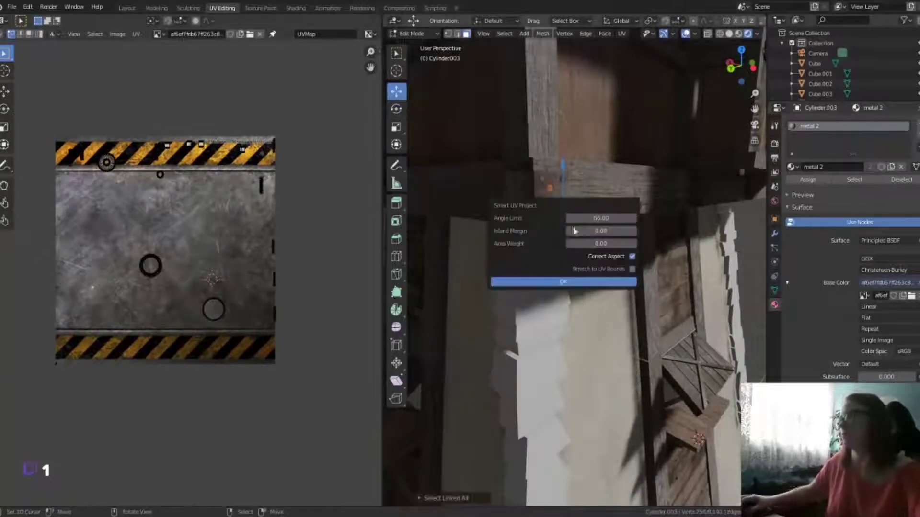
pyautogui.click(560, 291)
pyautogui.click(544, 189)
pyautogui.press('u')
pyautogui.click(547, 227)
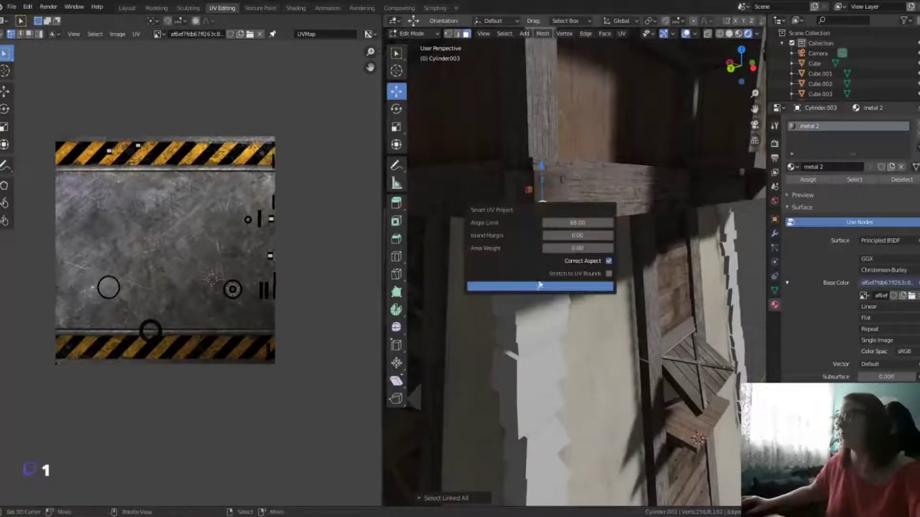
pyautogui.click(561, 293)
pyautogui.press('g')
pyautogui.click(526, 179)
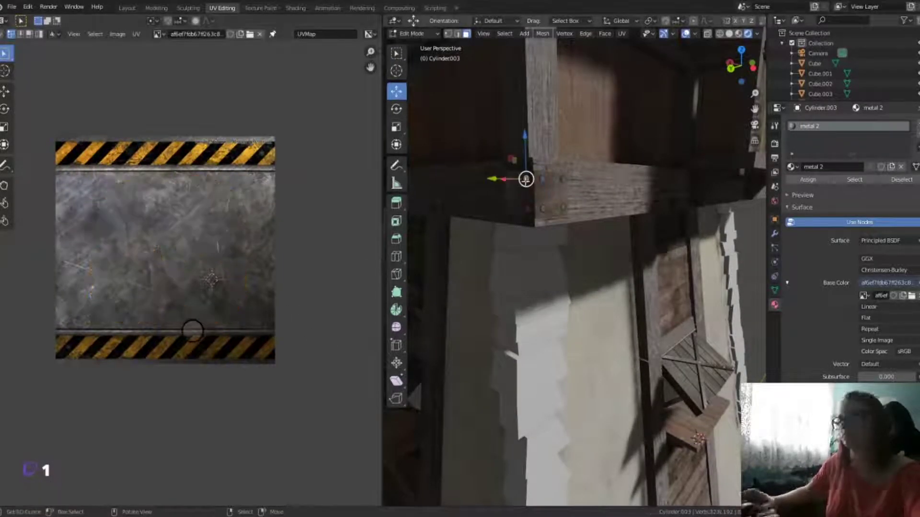
pyautogui.press('u')
pyautogui.click(527, 256)
pyautogui.press('s')
pyautogui.click(193, 302)
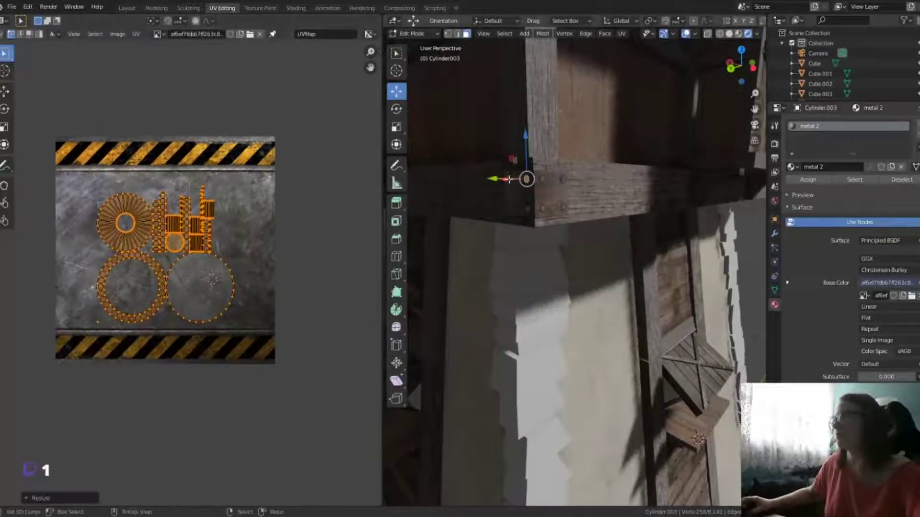
pyautogui.click(508, 180)
pyautogui.press('u')
pyautogui.press('s')
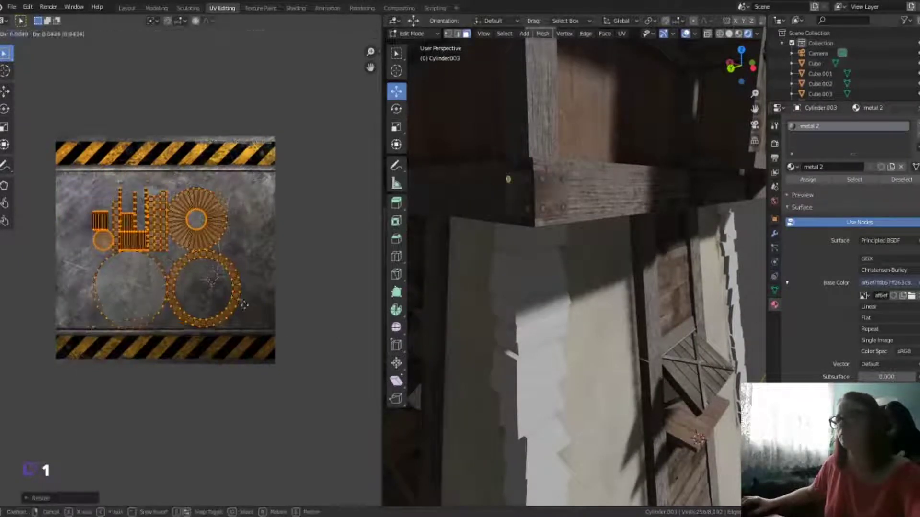
pyautogui.click(243, 305)
# Step: Smart-project the metal faces under the upper wooden frame and halve their islands' size
pyautogui.click(522, 211)
pyautogui.press('u')
pyautogui.click(527, 283)
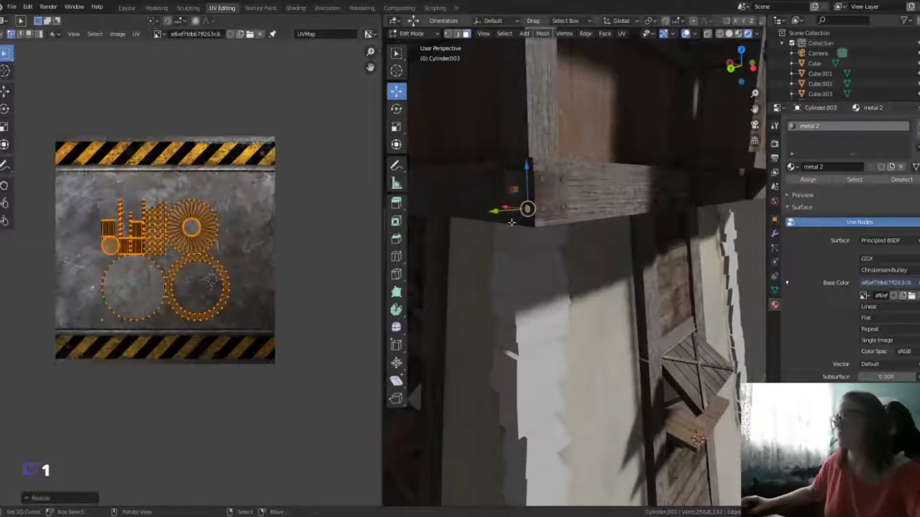
pyautogui.click(511, 207)
pyautogui.press('u')
pyautogui.press('s')
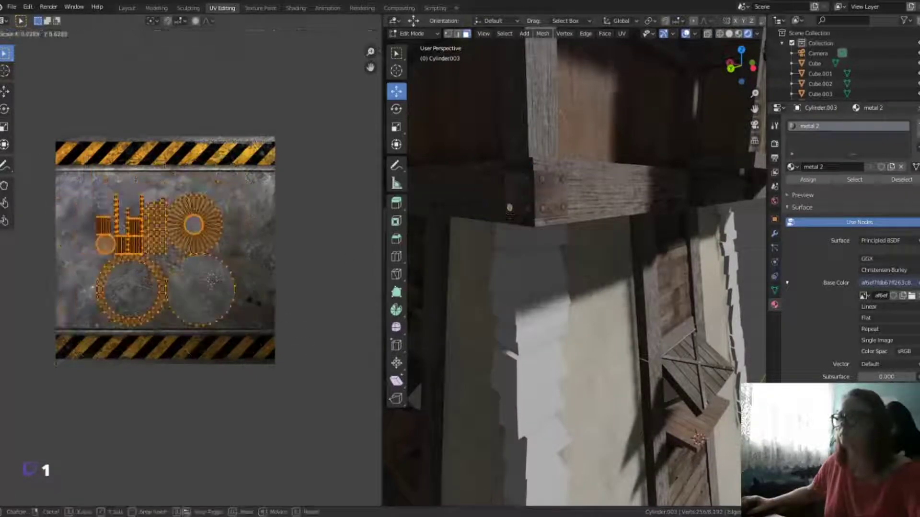
pyautogui.moveTo(508, 210)
pyautogui.mouseDown(button='middle')
pyautogui.moveTo(482, 237)
pyautogui.moveTo(565, 243)
pyautogui.mouseUp(button='middle')
pyautogui.press('u')
pyautogui.click(562, 256)
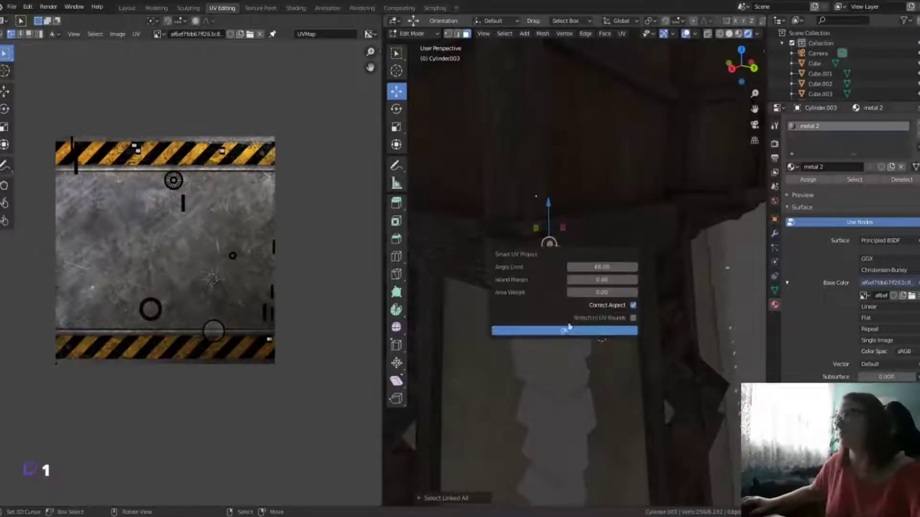
pyautogui.click(565, 325)
pyautogui.click(553, 280)
pyautogui.press('u')
pyautogui.click(564, 352)
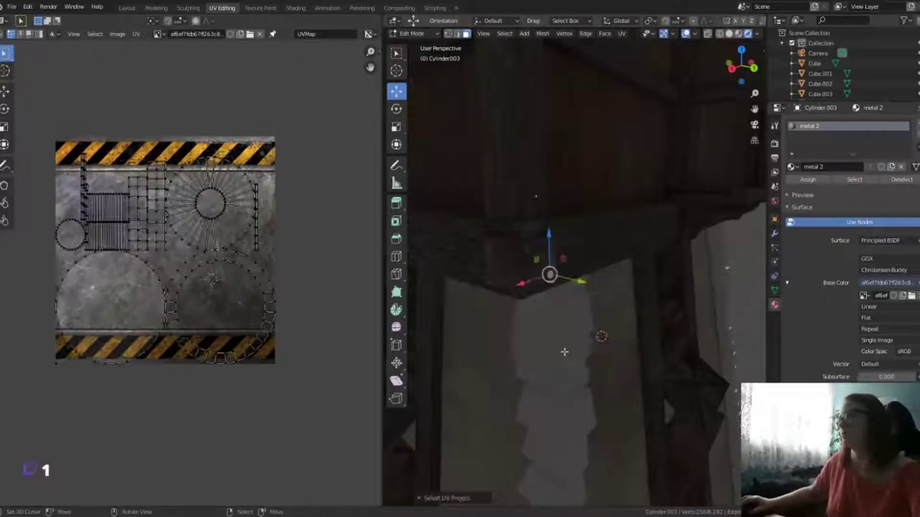
pyautogui.press('a')
pyautogui.press('s')
# Step: Smart UV Project several more bolt faces one after another
pyautogui.click(527, 251)
pyautogui.press('u')
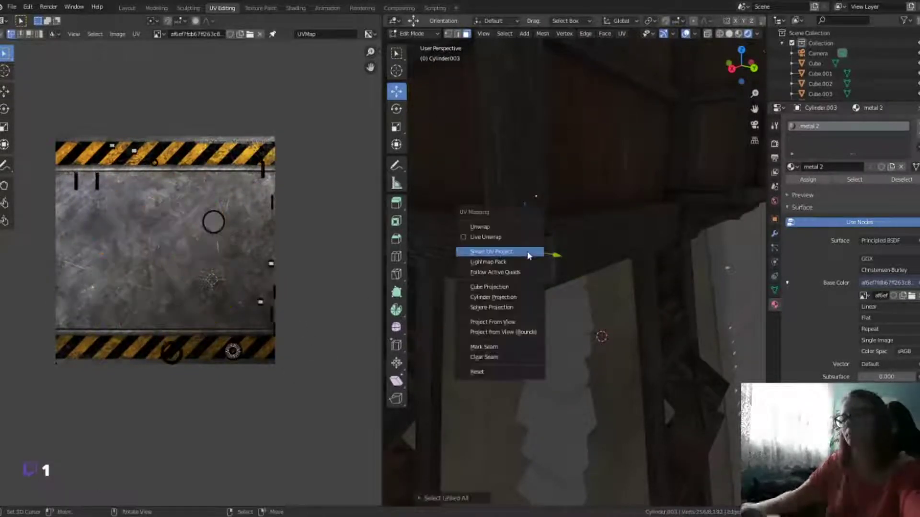
pyautogui.click(493, 250)
pyautogui.press('a')
pyautogui.click(528, 282)
pyautogui.press('u')
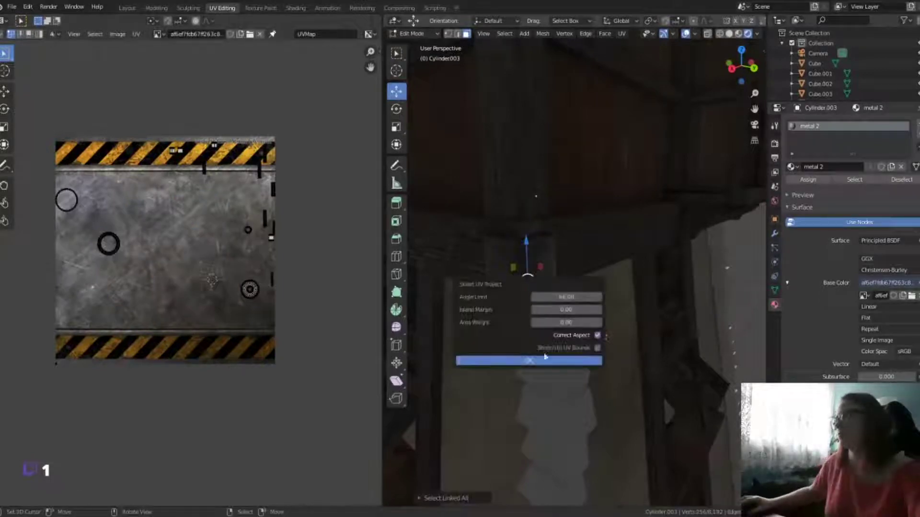
pyautogui.click(527, 360)
pyautogui.click(511, 276)
pyautogui.press('u')
pyautogui.click(511, 288)
pyautogui.click(510, 360)
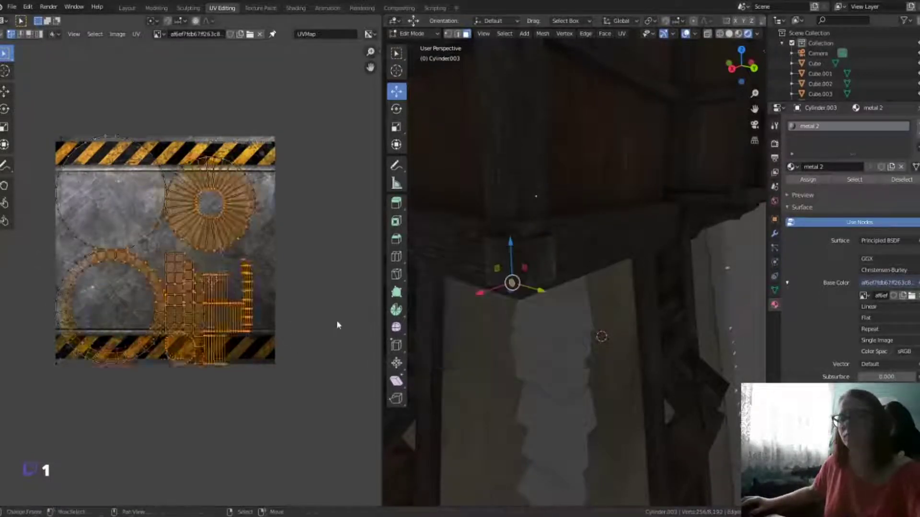
pyautogui.click(512, 250)
pyautogui.press('u')
pyautogui.click(512, 263)
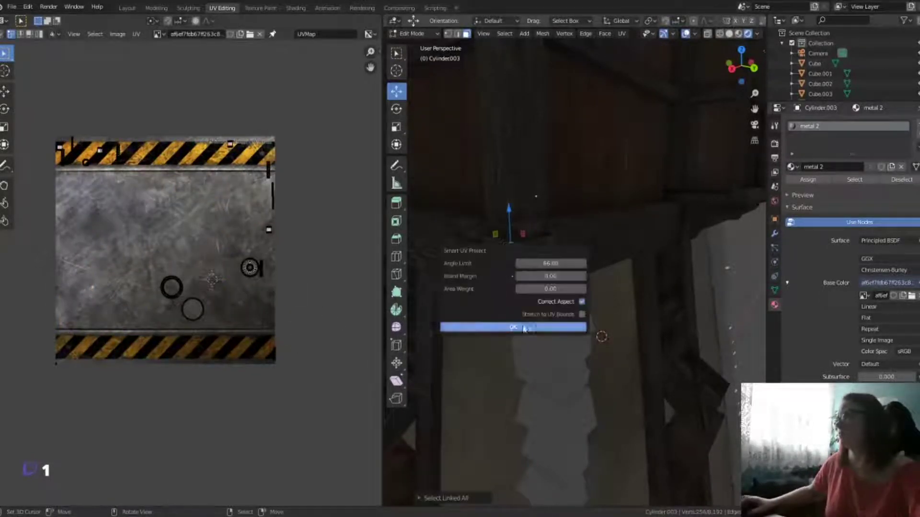
pyautogui.click(513, 324)
# Step: Smart-project the last metal faces, shrinking and moving their islands onto the plain metal
pyautogui.hotkey('alt', 'a')
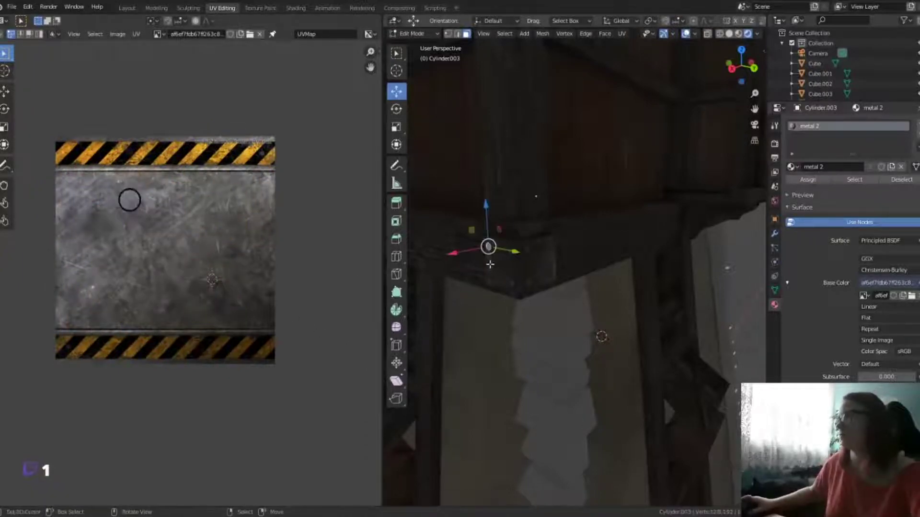
pyautogui.press('u')
pyautogui.click(490, 263)
pyautogui.click(494, 340)
pyautogui.click(490, 276)
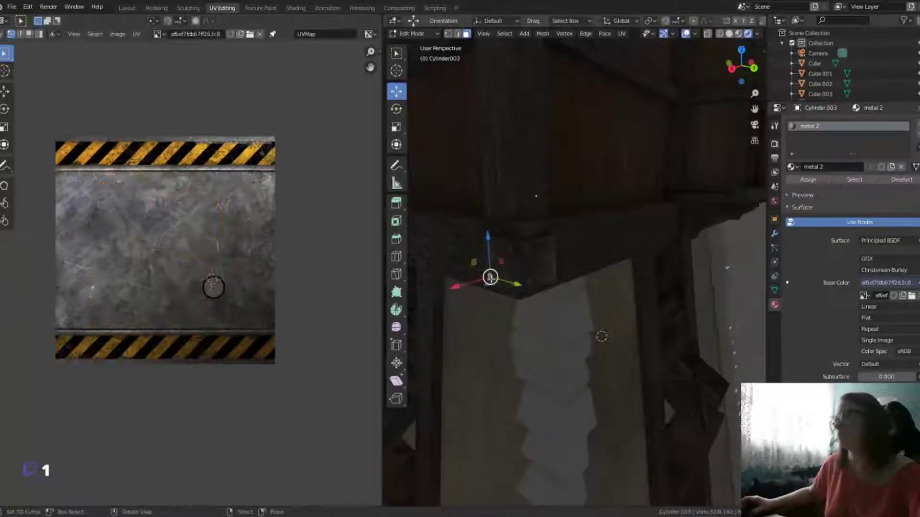
pyautogui.press('u')
pyautogui.click(494, 354)
pyautogui.press('s')
pyautogui.click(242, 311)
pyautogui.press('g')
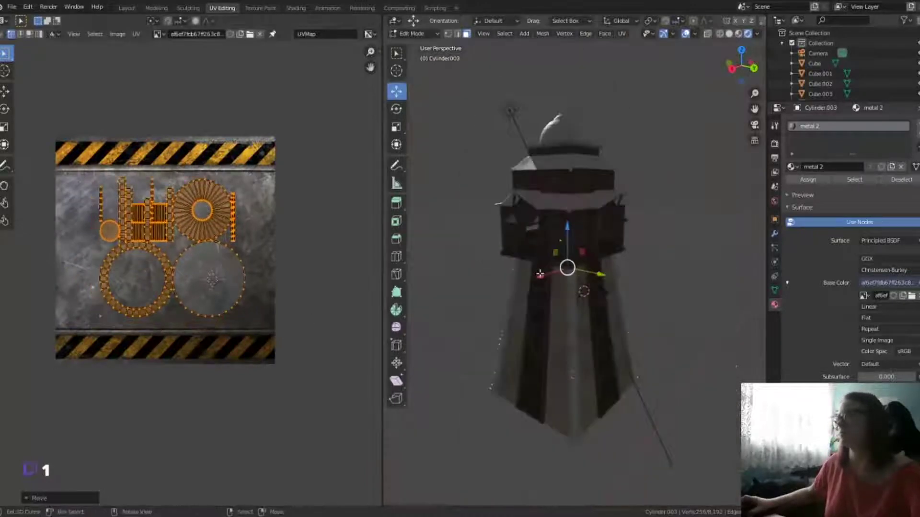
# Step: Return to Object Mode and zoom out to view the whole textured tower
pyautogui.moveTo(540, 273)
pyautogui.mouseDown(button='middle')
pyautogui.moveTo(600, 304)
pyautogui.moveTo(565, 321)
pyautogui.mouseUp(button='middle')
pyautogui.press('Tab')
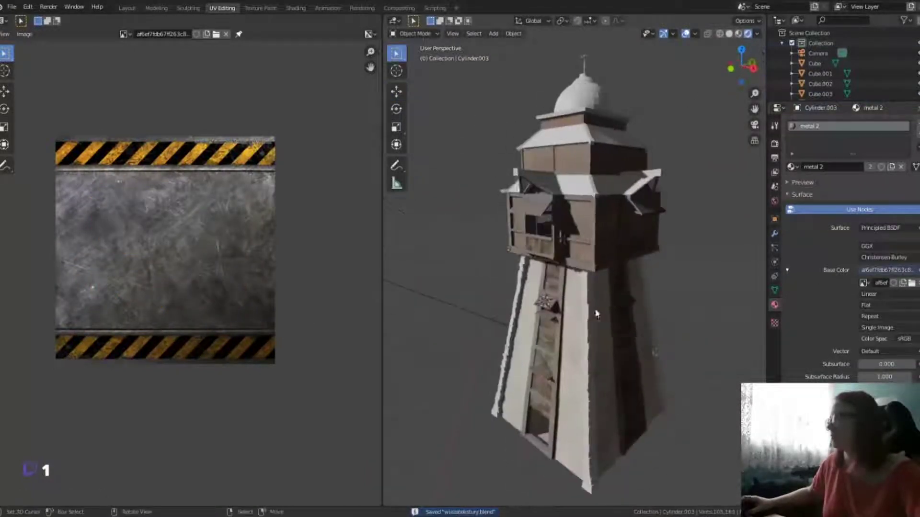
pyautogui.scroll(4, 543, 338)
# Step: Select the roof trim object Cube.012 and Smart UV Project all its faces
pyautogui.scroll(3, 598, 267)
pyautogui.click(598, 267)
pyautogui.moveTo(598, 266); pyautogui.dragTo(486, 313, button='middle')
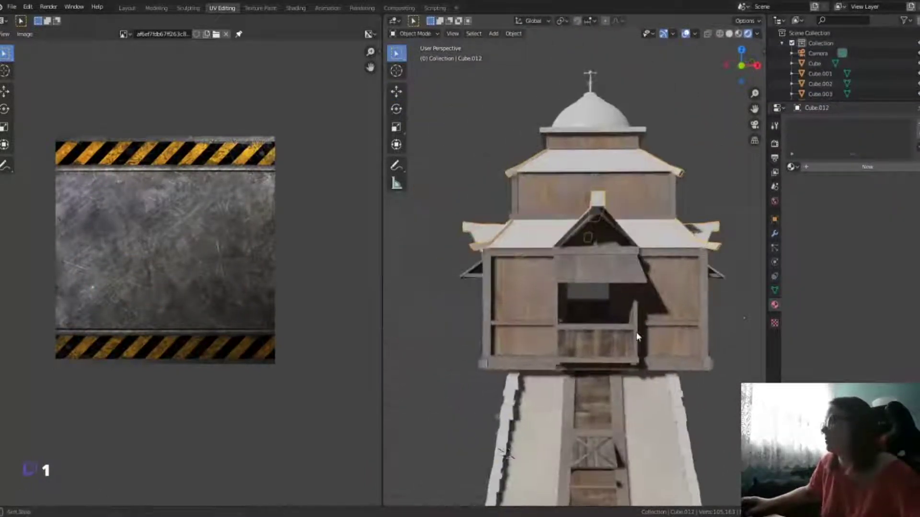
pyautogui.click(473, 248)
pyautogui.press('Tab')
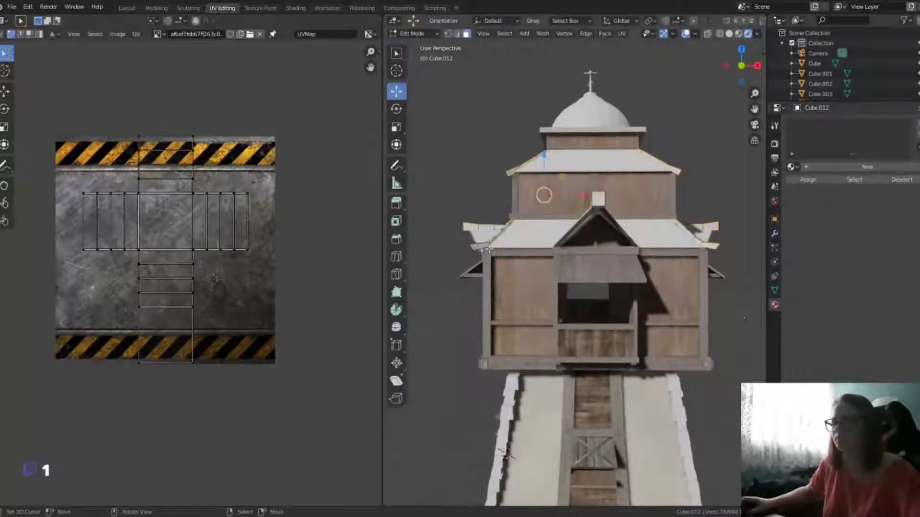
pyautogui.press('a')
pyautogui.press('u')
pyautogui.click(489, 249)
pyautogui.press('Return')
# Step: Assign the wood 1 material and show planks_9.png behind the UVs
pyautogui.click(791, 167)
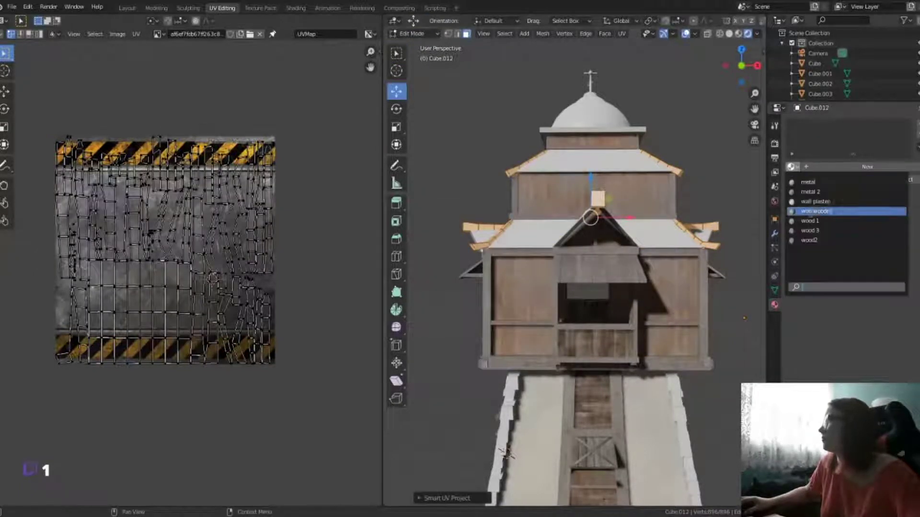
pyautogui.click(809, 207)
pyautogui.click(158, 34)
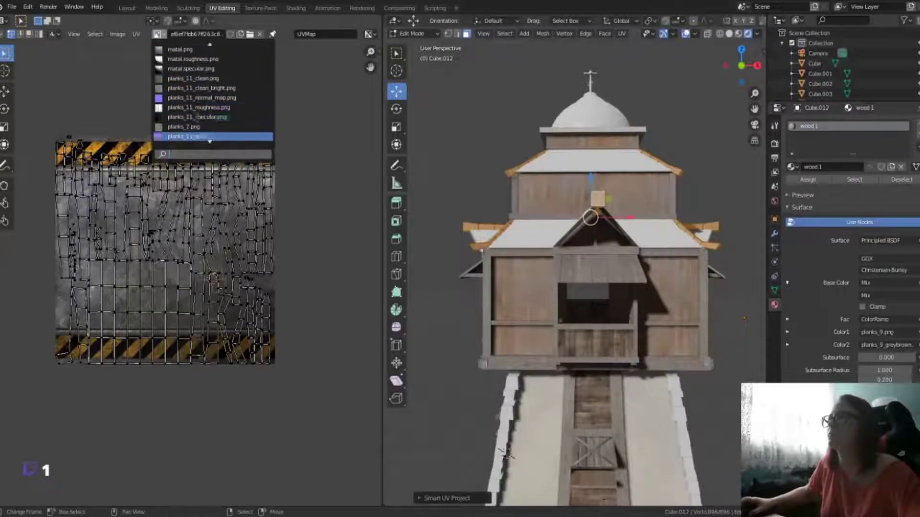
pyautogui.click(199, 122)
pyautogui.click(158, 34)
pyautogui.click(192, 96)
# Step: Project one roof trim piece from view and rotate its island upright onto the planks
pyautogui.scroll(5, 535, 287)
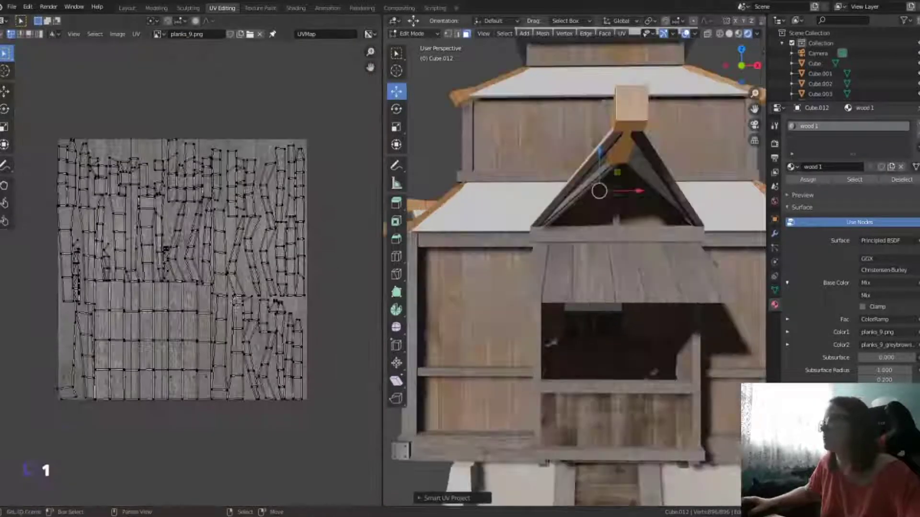
pyautogui.moveTo(575, 264); pyautogui.dragTo(535, 330, button='middle')
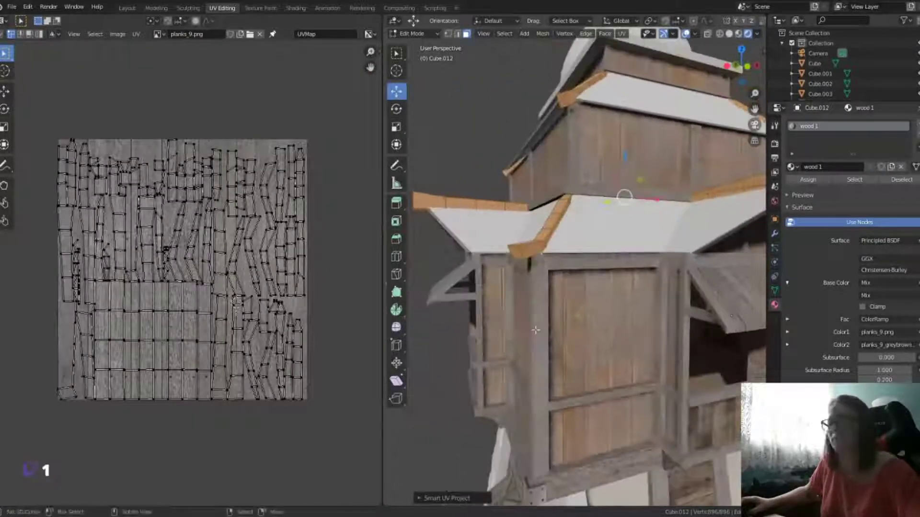
pyautogui.click(517, 251)
pyautogui.moveTo(517, 251); pyautogui.dragTo(604, 242, button='middle')
pyautogui.press('u')
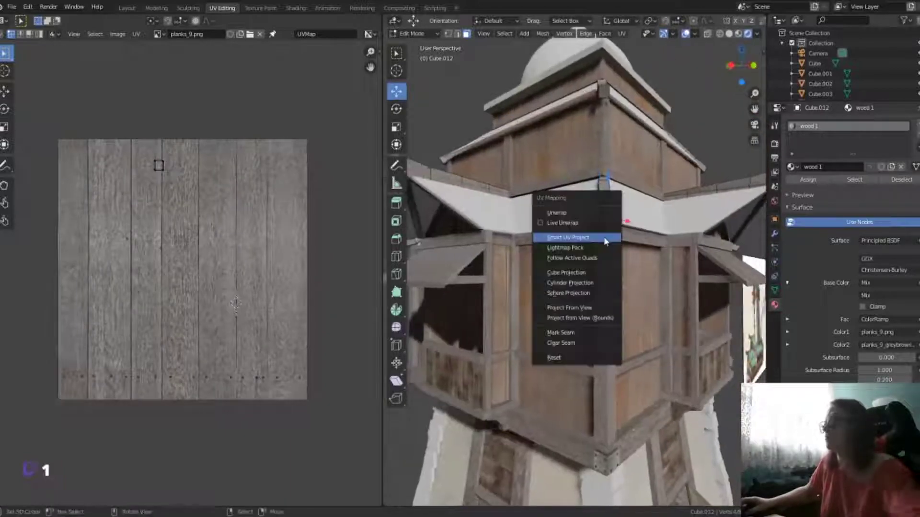
pyautogui.click(580, 307)
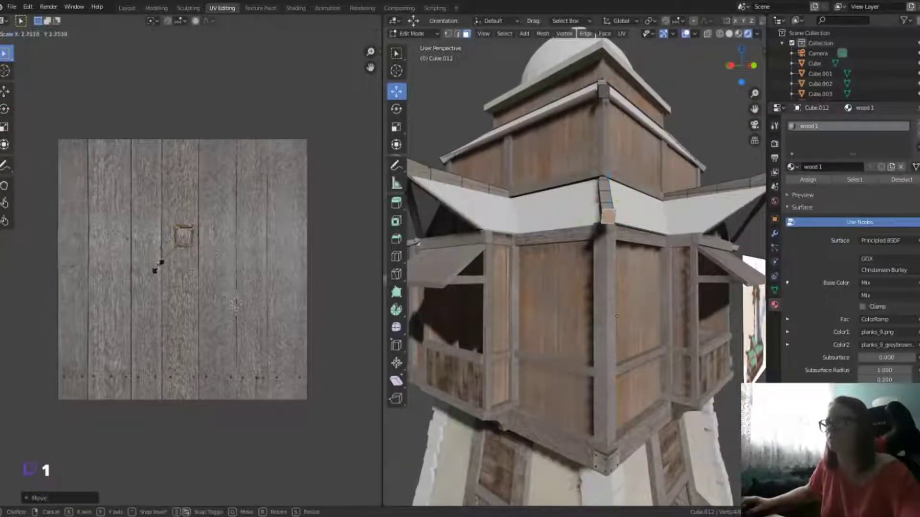
pyautogui.moveTo(617, 316); pyautogui.dragTo(581, 304, button='middle')
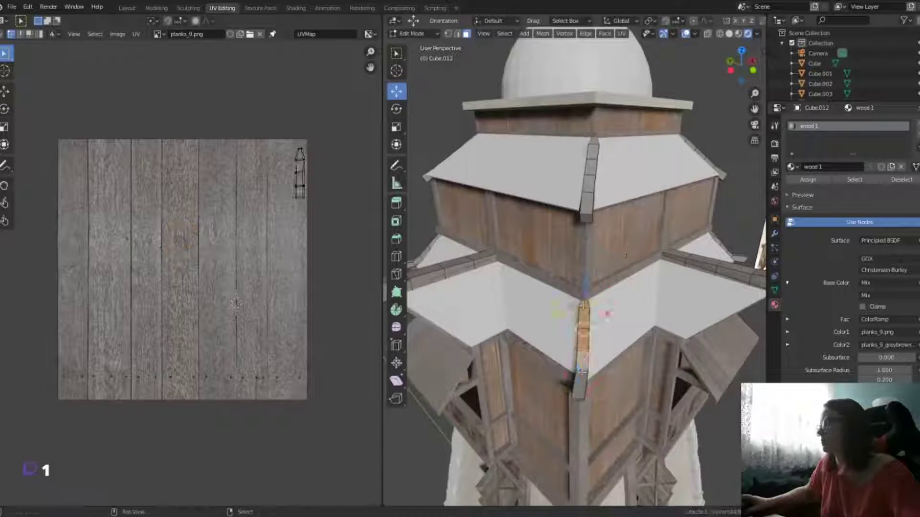
pyautogui.moveTo(625, 256); pyautogui.dragTo(619, 233, button='middle')
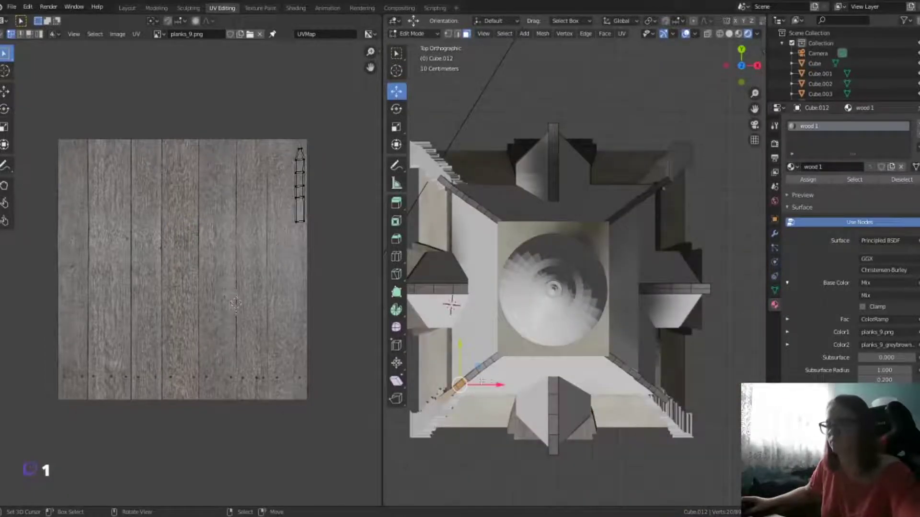
pyautogui.press('a')
pyautogui.press('r')
pyautogui.press('g')
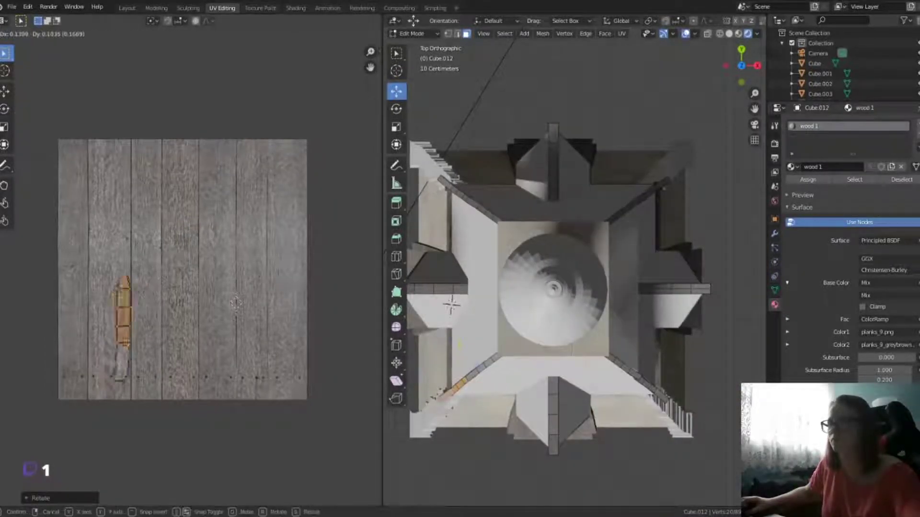
pyautogui.click(451, 304)
pyautogui.moveTo(450, 305); pyautogui.dragTo(437, 262, button='middle')
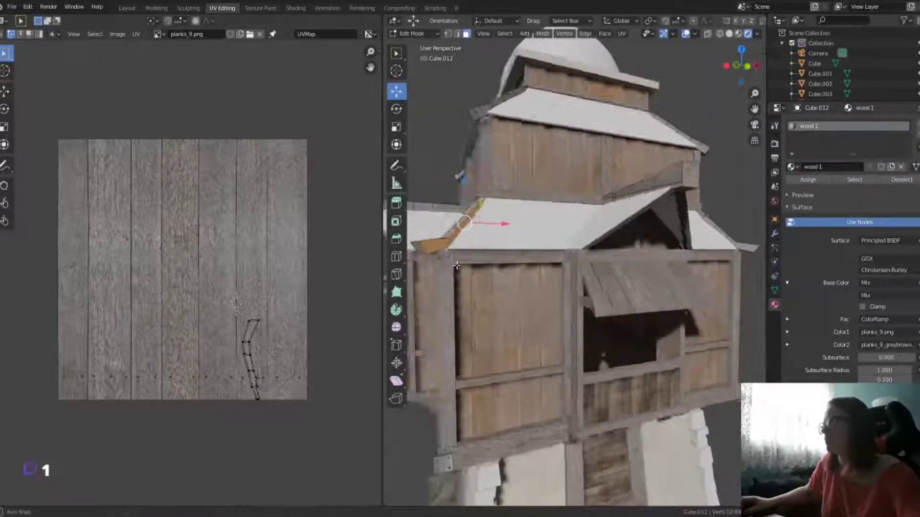
# Step: Project the next roof-edge trim from view, then scale, rotate and move its island onto the planks
pyautogui.moveTo(446, 224); pyautogui.dragTo(650, 235, button='middle')
pyautogui.click(650, 234)
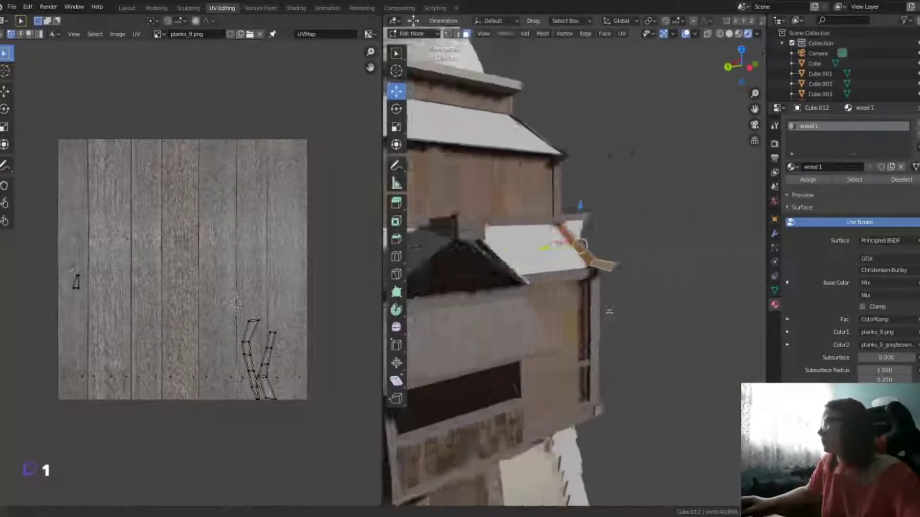
pyautogui.moveTo(691, 277); pyautogui.dragTo(570, 335, button='middle')
pyautogui.scroll(-4, 599, 320)
pyautogui.scroll(3, 599, 320)
pyautogui.press('u')
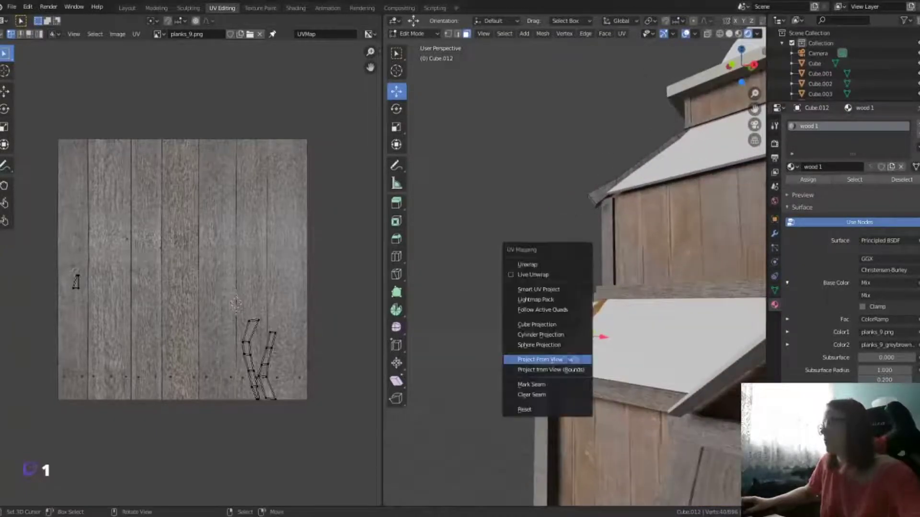
pyautogui.click(542, 355)
pyautogui.press('s')
pyautogui.click(299, 311)
pyautogui.press('r')
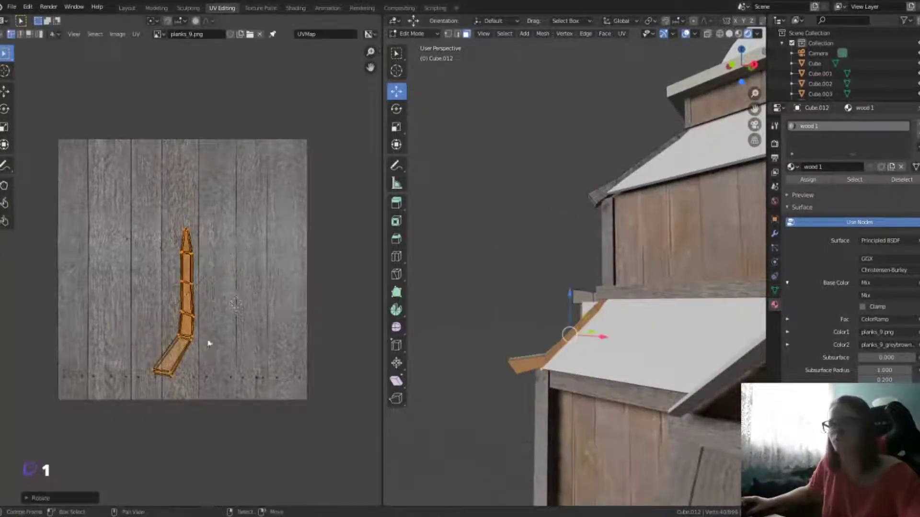
pyautogui.press('g')
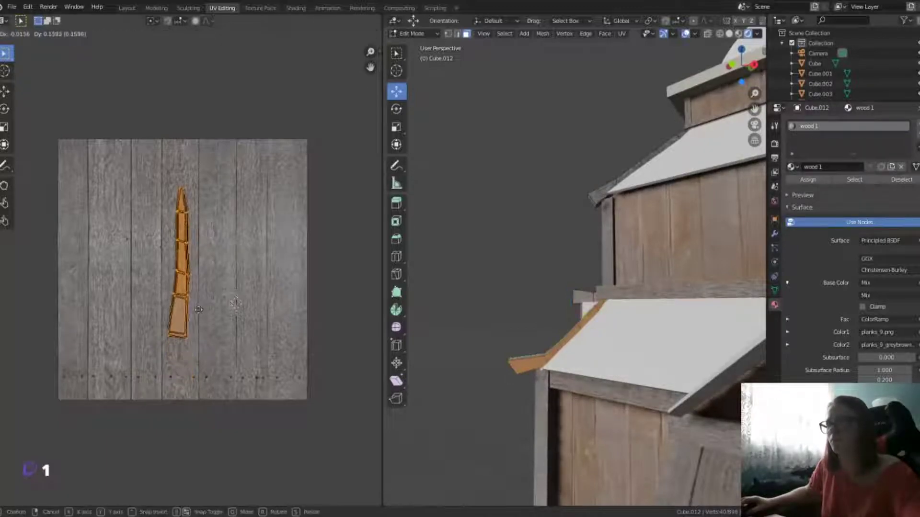
pyautogui.moveTo(599, 364); pyautogui.dragTo(680, 402, button='middle')
# Step: Rotate the small UV island upright and move it onto the planks from the top view
pyautogui.press('KP_7')
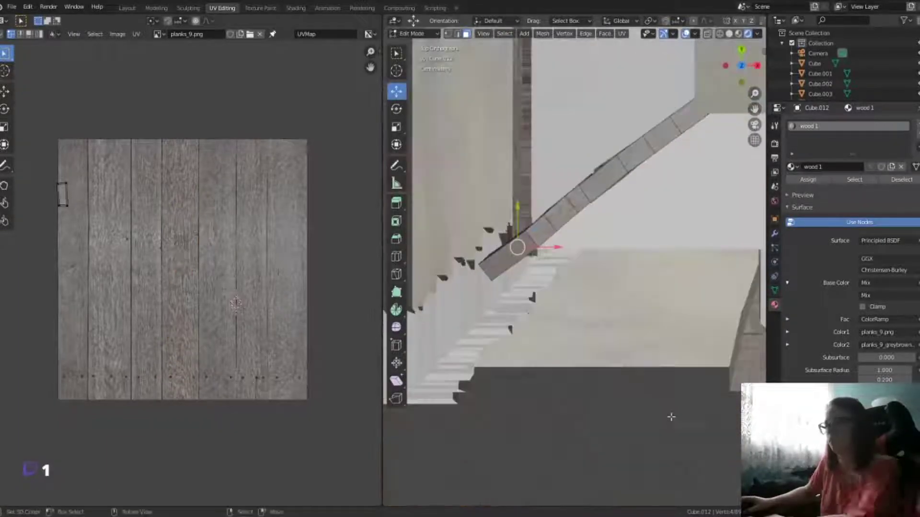
pyautogui.press('a')
pyautogui.press('r')
pyautogui.click(191, 283)
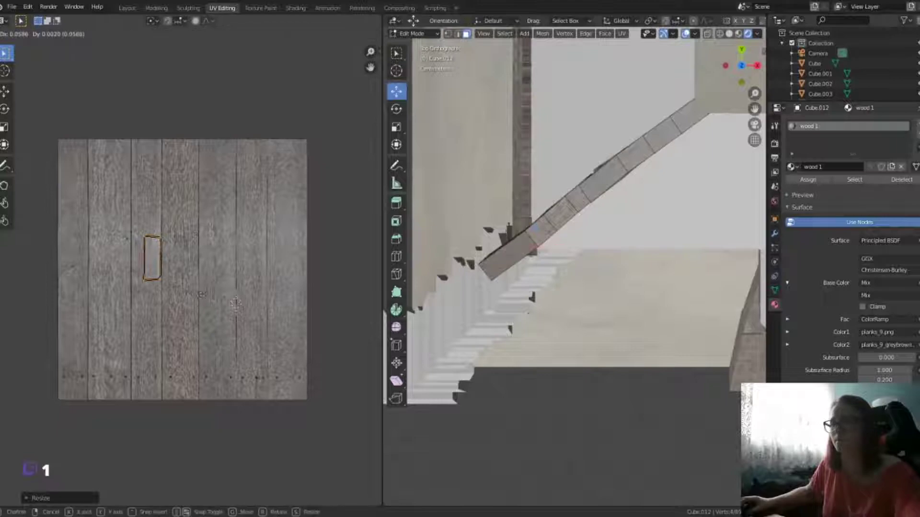
pyautogui.click(233, 296)
pyautogui.moveTo(527, 287)
pyautogui.mouseDown(button='middle')
pyautogui.moveTo(573, 348)
pyautogui.moveTo(640, 387)
pyautogui.moveTo(486, 267)
pyautogui.mouseUp(button='middle')
pyautogui.scroll(5, 566, 348)
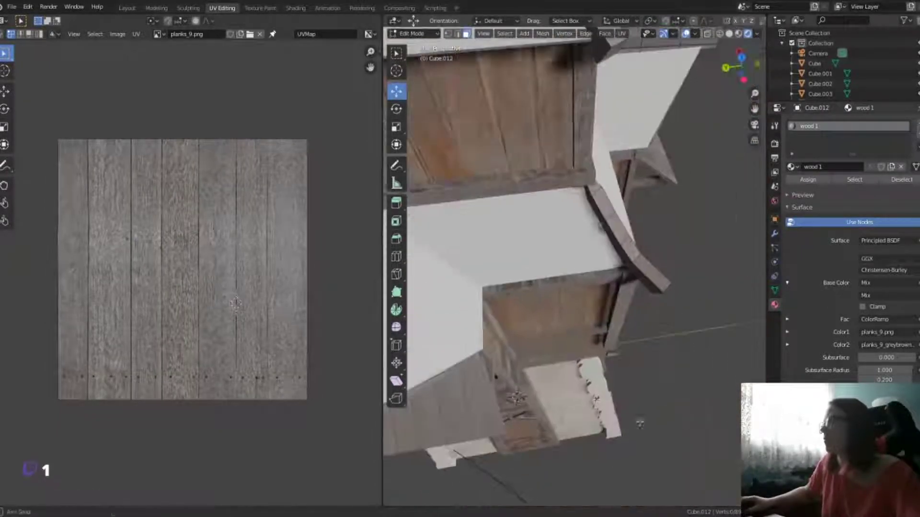
# Step: Project the corner-beam faces from the top view, then scale and rotate their strip vertical
pyautogui.keyDown('alt'); pyautogui.keyDown('shift'); pyautogui.click(485, 300); pyautogui.keyUp('shift'); pyautogui.keyUp('alt')
pyautogui.moveTo(485, 300)
pyautogui.mouseDown(button='middle')
pyautogui.moveTo(479, 216)
pyautogui.moveTo(556, 227)
pyautogui.moveTo(521, 256)
pyautogui.mouseUp(button='middle')
pyautogui.keyDown('alt'); pyautogui.keyDown('shift'); pyautogui.click(479, 216); pyautogui.keyUp('shift'); pyautogui.keyUp('alt')
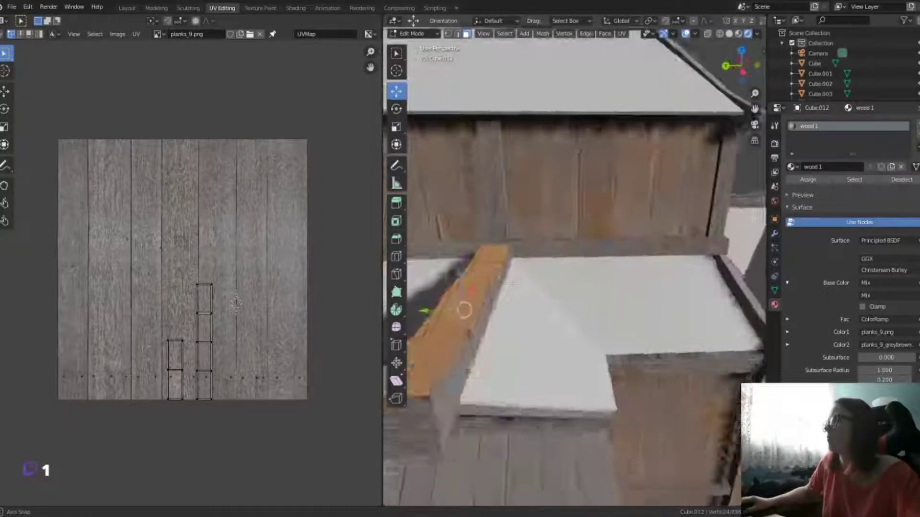
pyautogui.press('KP_7')
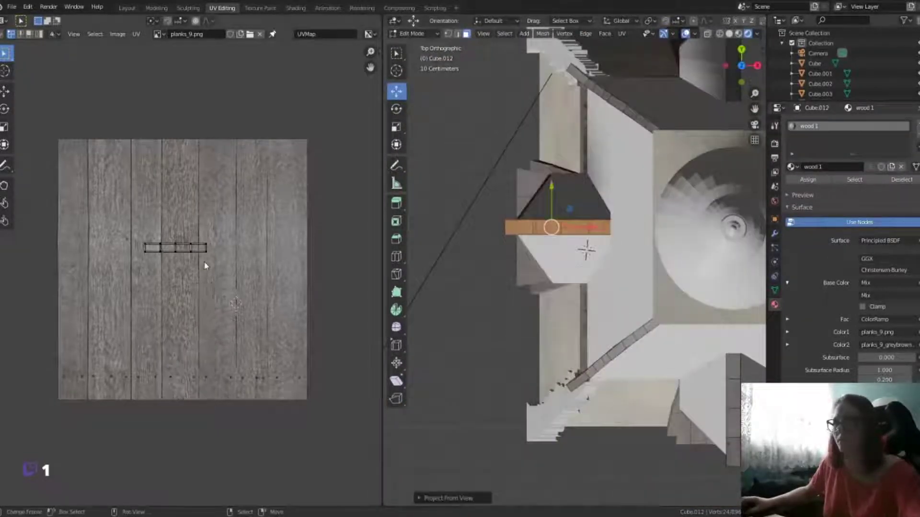
pyautogui.press('s')
pyautogui.click(260, 267)
pyautogui.press('r')
pyautogui.click(243, 144)
pyautogui.moveTo(526, 288); pyautogui.dragTo(558, 244, button='middle')
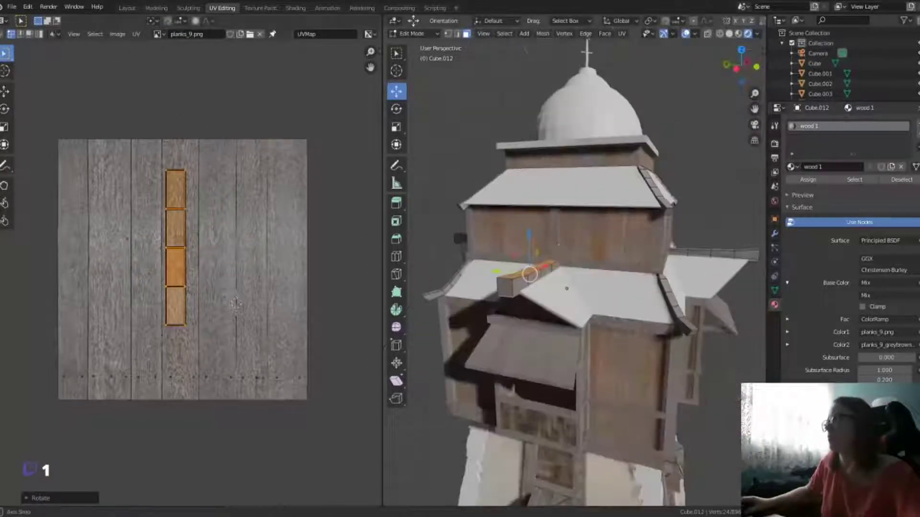
# Step: Project the upright corner trim from the front view and rotate its UV strip vertical
pyautogui.click(566, 289)
pyautogui.press('ctrl+KP_3')
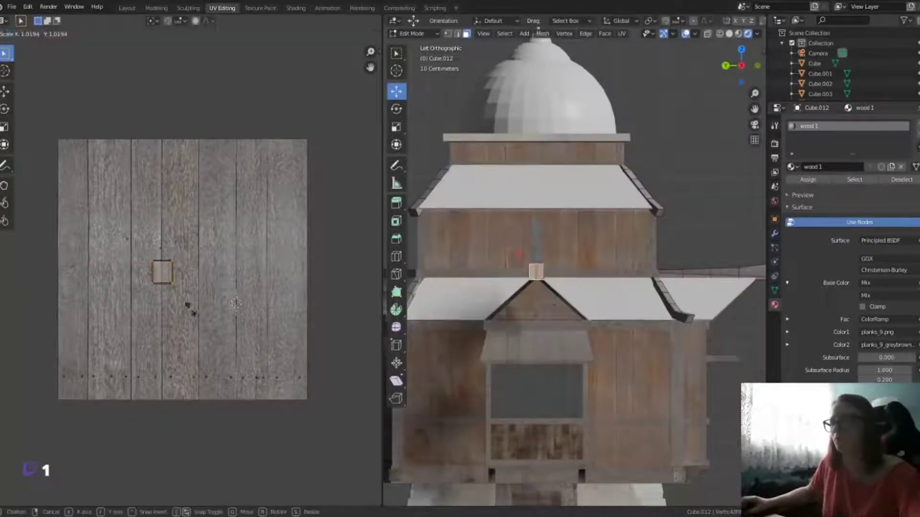
pyautogui.moveTo(482, 314); pyautogui.dragTo(535, 319, button='middle')
pyautogui.keyDown('alt'); pyautogui.click(535, 319); pyautogui.keyUp('alt')
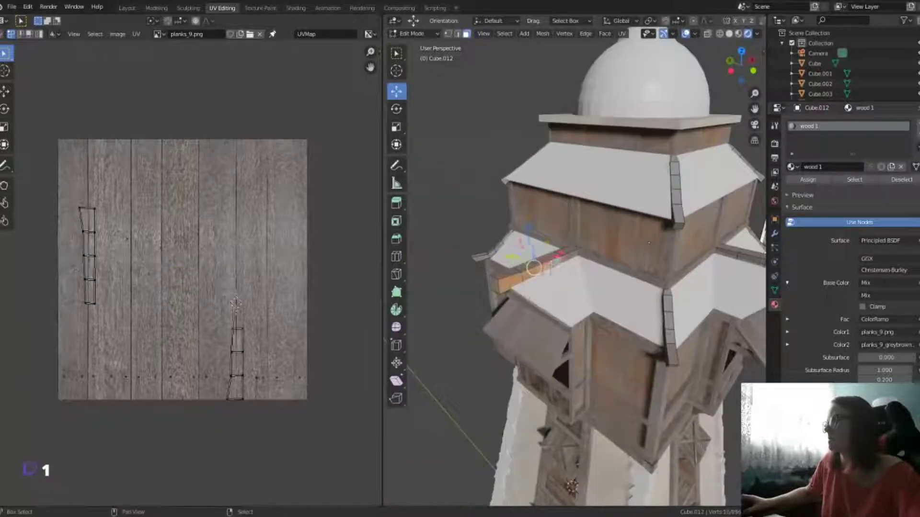
pyautogui.press('KP_1')
pyautogui.press('u')
pyautogui.click(595, 266)
pyautogui.press('r')
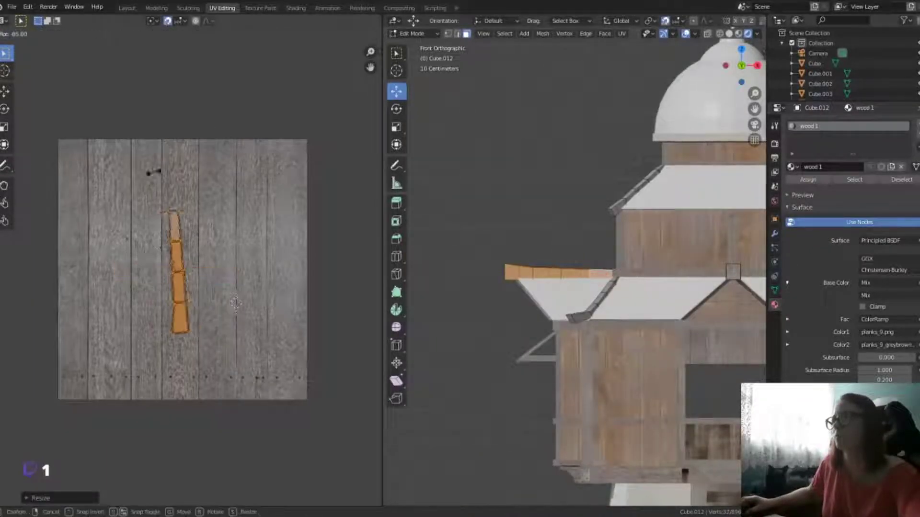
pyautogui.moveTo(551, 268); pyautogui.dragTo(615, 259, button='middle')
# Step: Project the small roof-edge faces from the top view, rotating and shrinking the strip to fit a board
pyautogui.click(615, 259)
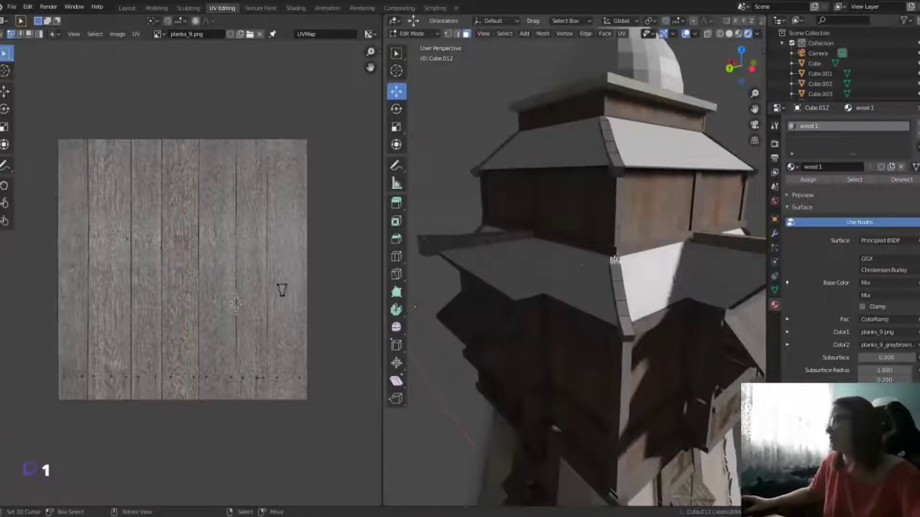
pyautogui.keyDown('shift'); pyautogui.click(623, 325); pyautogui.keyUp('shift')
pyautogui.moveTo(622, 326)
pyautogui.mouseDown(button='middle')
pyautogui.moveTo(615, 235)
pyautogui.moveTo(554, 369)
pyautogui.mouseUp(button='middle')
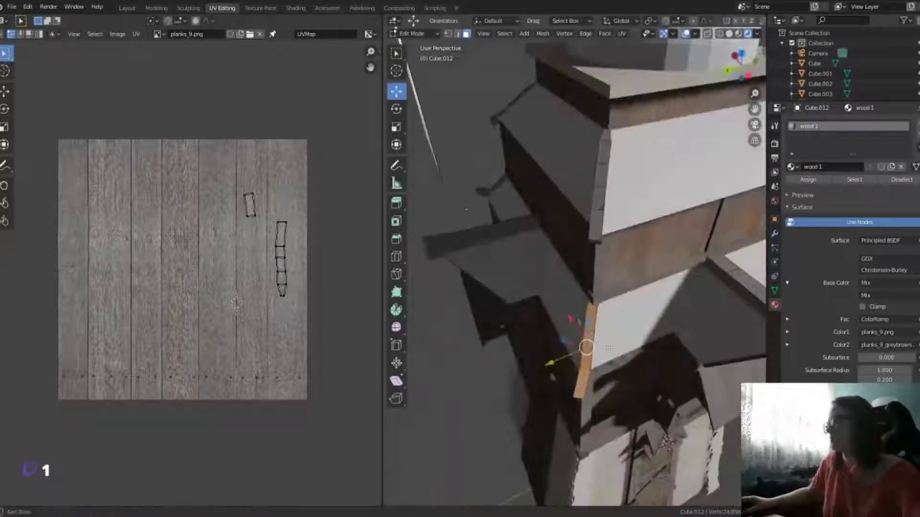
pyautogui.press('KP_7')
pyautogui.press('u')
pyautogui.click(585, 346)
pyautogui.press('r')
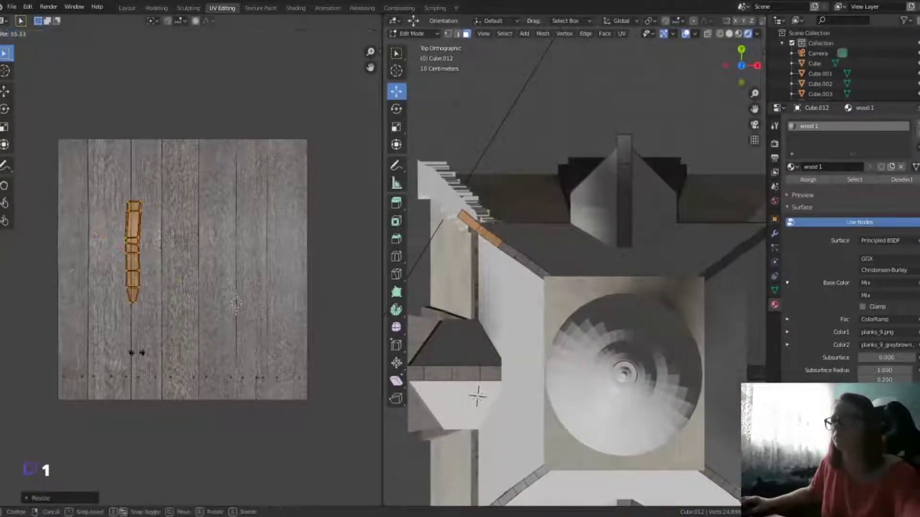
pyautogui.press('s')
pyautogui.moveTo(599, 311); pyautogui.dragTo(620, 317, button='middle')
# Step: Project the selected trim from the current view and scale its UV island up
pyautogui.press('u')
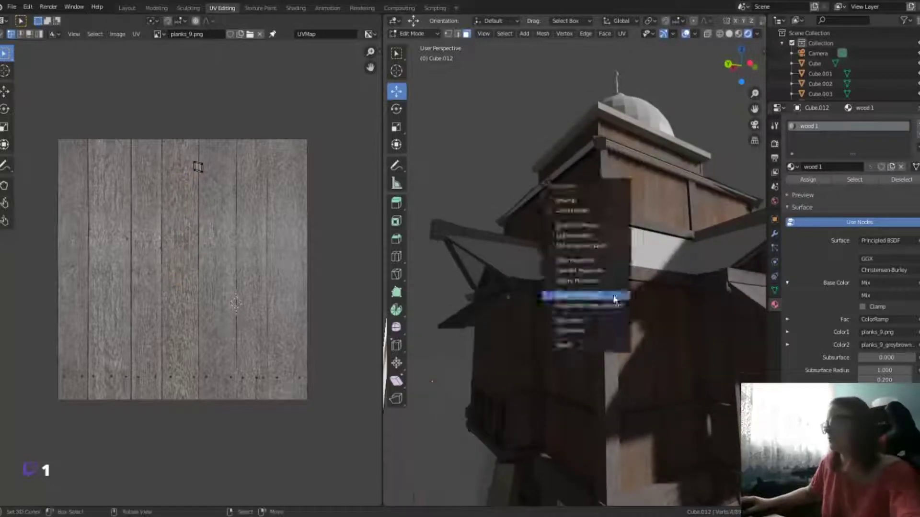
pyautogui.click(585, 293)
pyautogui.press('s')
pyautogui.press('Return')
pyautogui.moveTo(618, 258); pyautogui.dragTo(640, 257, button='middle')
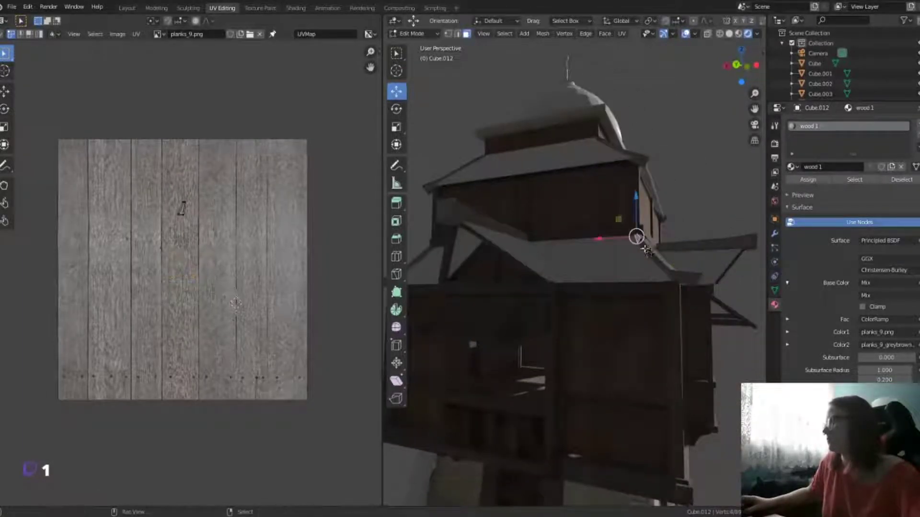
# Step: Project more roof-edge faces from a side angle, then scale and move the island onto the planks
pyautogui.keyDown('alt'); pyautogui.keyDown('shift'); pyautogui.click(681, 279); pyautogui.keyUp('shift'); pyautogui.keyUp('alt')
pyautogui.moveTo(680, 279); pyautogui.dragTo(623, 288, button='middle')
pyautogui.moveTo(528, 242); pyautogui.dragTo(578, 348, button='middle')
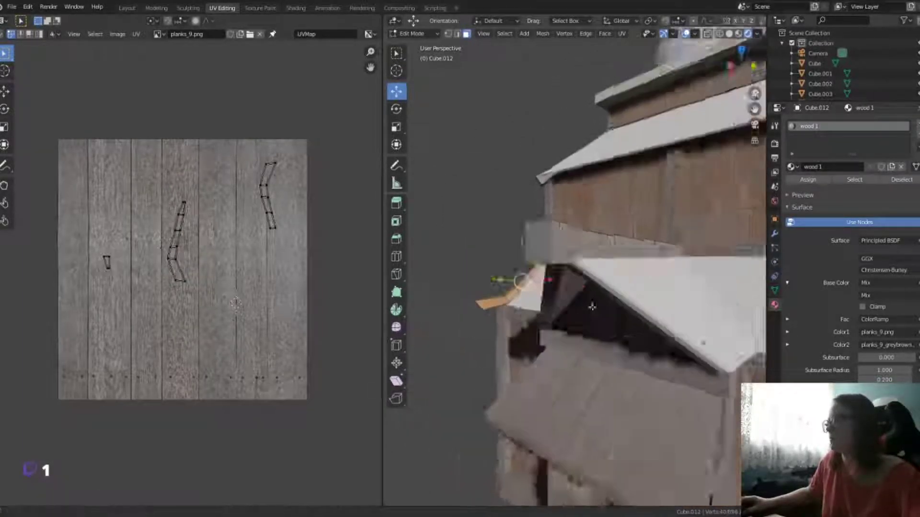
pyautogui.press('u')
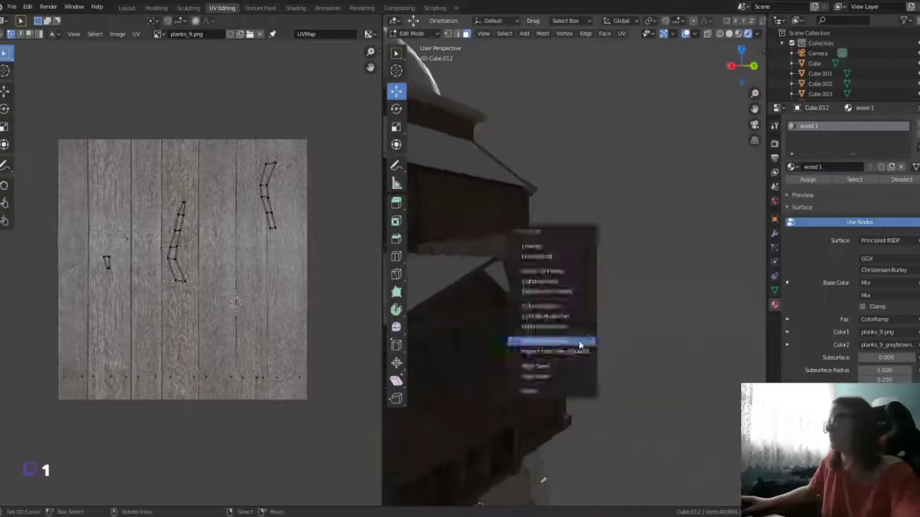
pyautogui.click(574, 342)
pyautogui.press('s')
pyautogui.press('g')
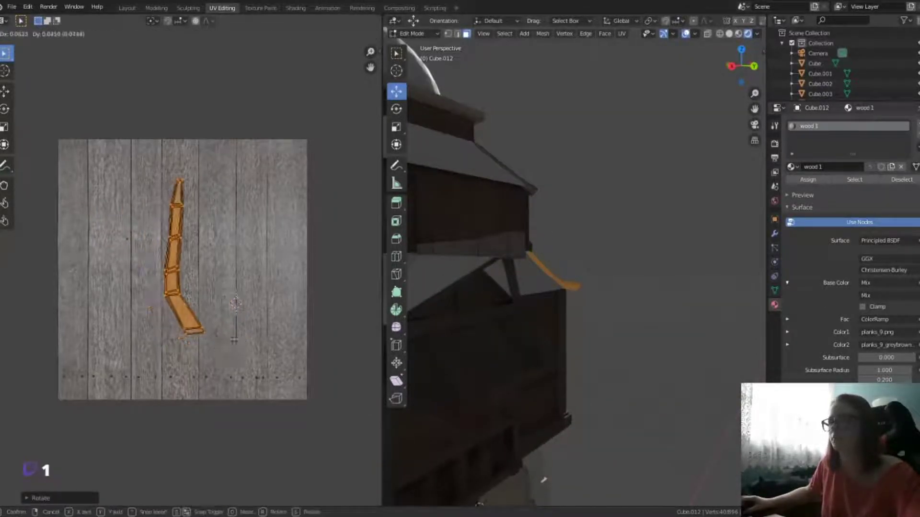
pyautogui.click(214, 340)
pyautogui.click(187, 349)
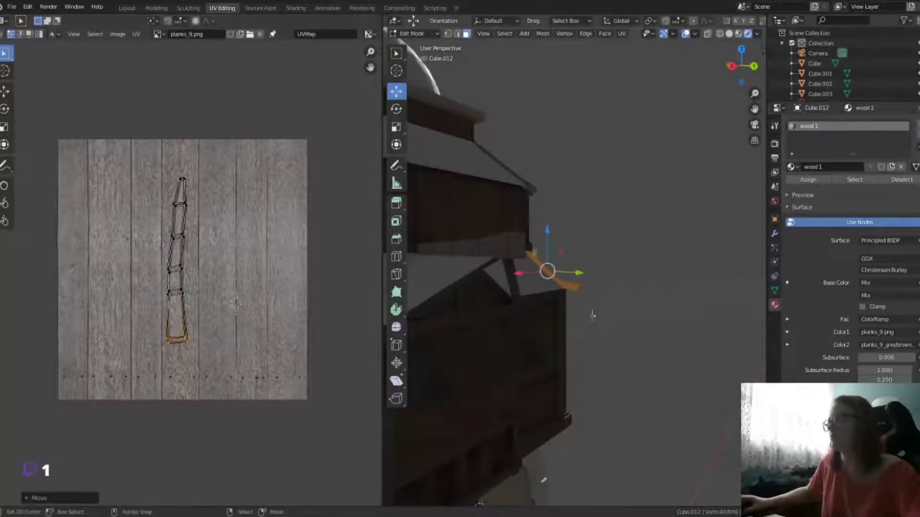
pyautogui.moveTo(526, 336)
pyautogui.mouseDown(button='middle')
pyautogui.moveTo(555, 371)
pyautogui.moveTo(496, 365)
pyautogui.mouseUp(button='middle')
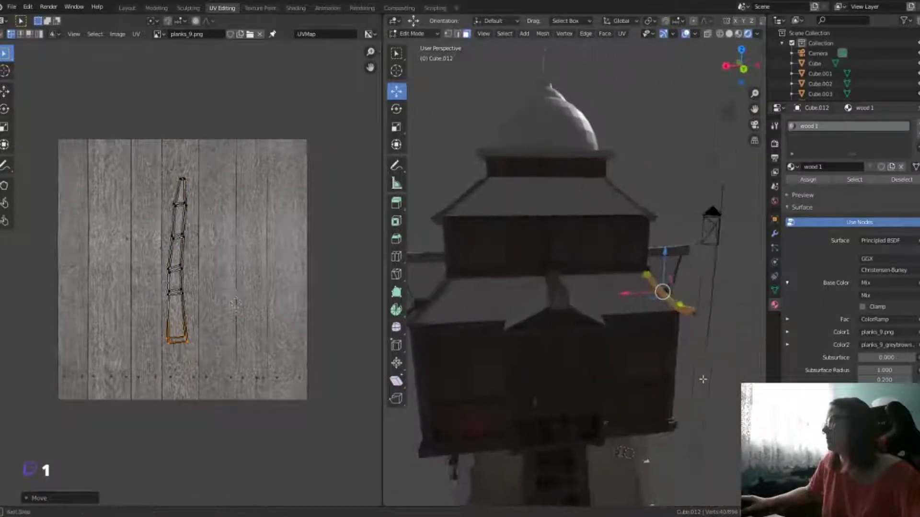
# Step: Project a small tower face from the back view
pyautogui.click(549, 308)
pyautogui.moveTo(549, 308); pyautogui.dragTo(569, 361, button='middle')
pyautogui.press('ctrl+KP_1')
pyautogui.press('u')
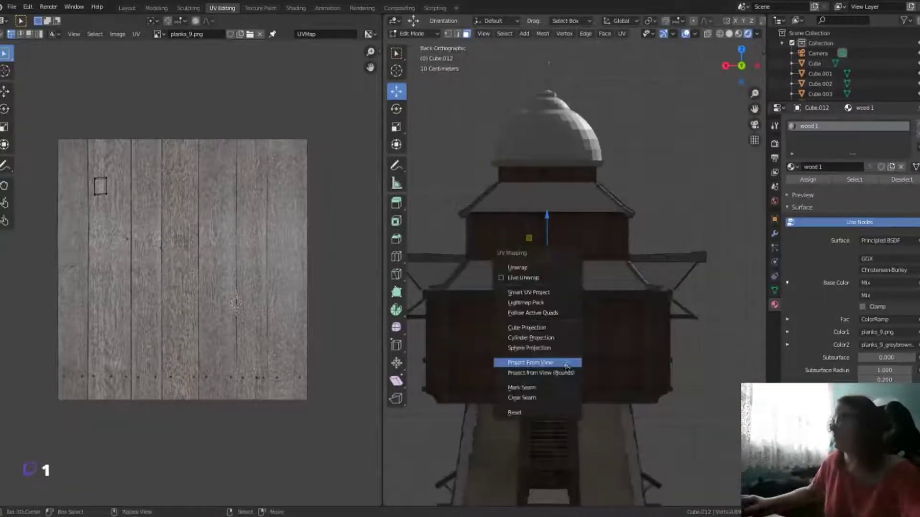
pyautogui.click(569, 361)
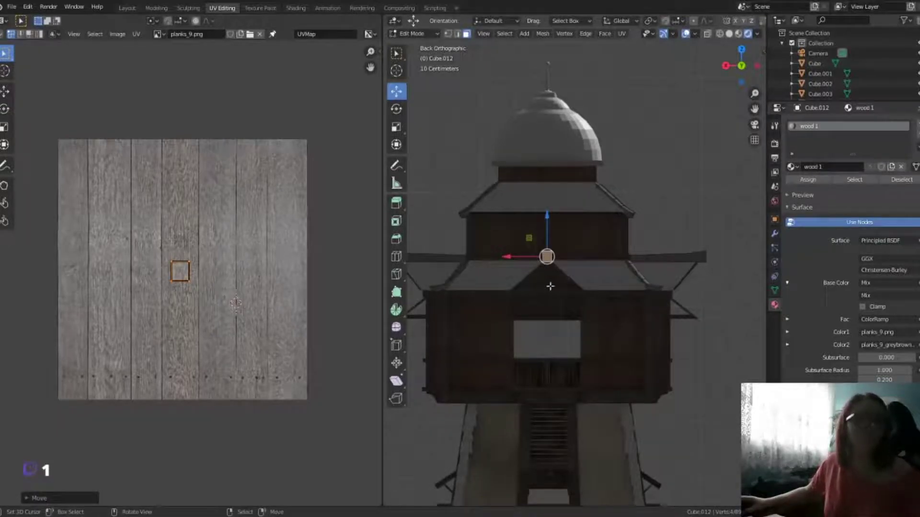
# Step: Orbit around the tower and reference image to frame the upper roofs up close
pyautogui.scroll(-5, 564, 309)
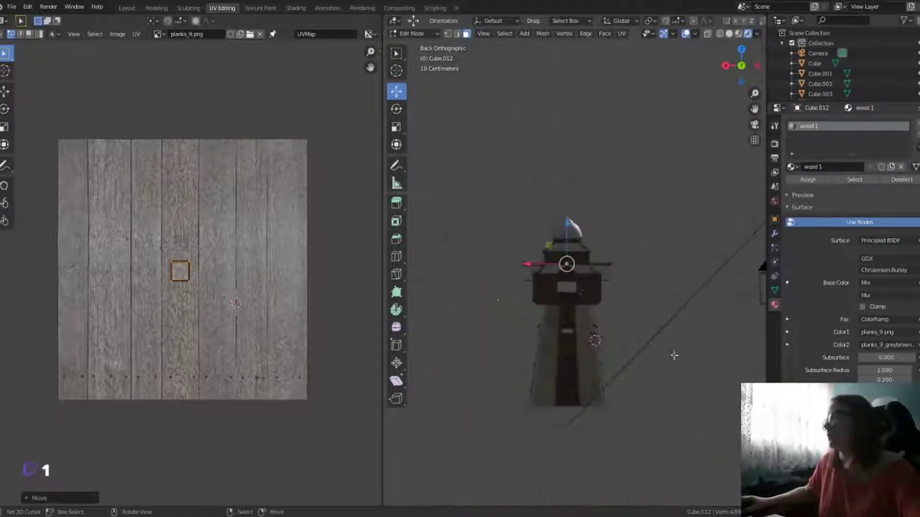
pyautogui.moveTo(673, 353)
pyautogui.mouseDown(button='middle')
pyautogui.moveTo(554, 388)
pyautogui.moveTo(426, 344)
pyautogui.moveTo(609, 399)
pyautogui.mouseUp(button='middle')
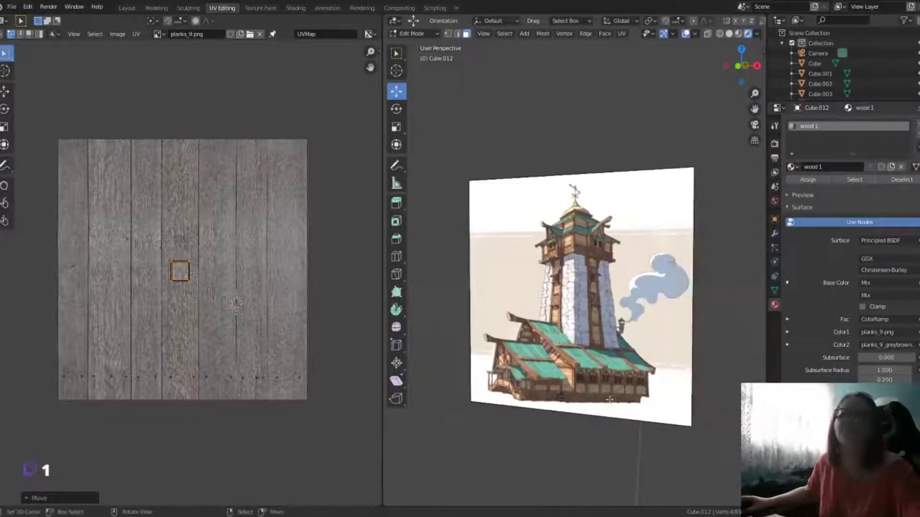
pyautogui.moveTo(468, 324)
pyautogui.mouseDown(button='middle')
pyautogui.moveTo(549, 378)
pyautogui.moveTo(747, 364)
pyautogui.moveTo(670, 392)
pyautogui.mouseUp(button='middle')
pyautogui.press('ctrl+KP_1')
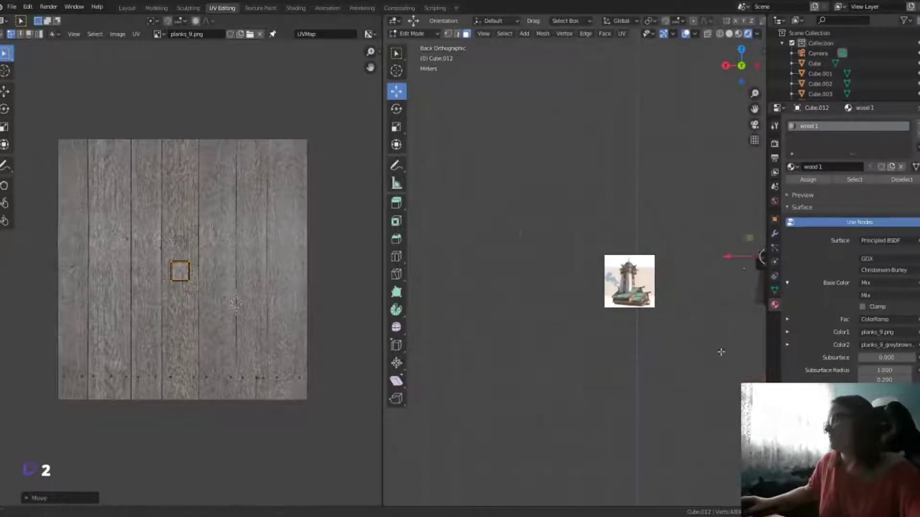
pyautogui.scroll(5, 647, 407)
pyautogui.scroll(4, 622, 413)
pyautogui.scroll(-5, 623, 413)
pyautogui.moveTo(622, 413)
pyautogui.mouseDown(button='middle')
pyautogui.moveTo(632, 317)
pyautogui.moveTo(673, 472)
pyautogui.mouseUp(button='middle')
pyautogui.moveTo(643, 443); pyautogui.dragTo(596, 174, button='middle')
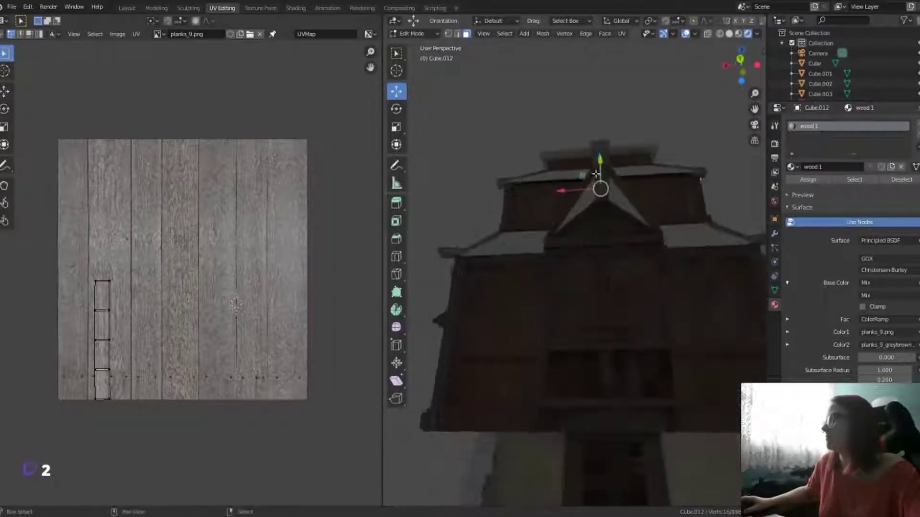
# Step: Project a trim piece from the top view, then scale and move its strip onto a plank
pyautogui.press('KP_7')
pyautogui.press('u')
pyautogui.click(616, 235)
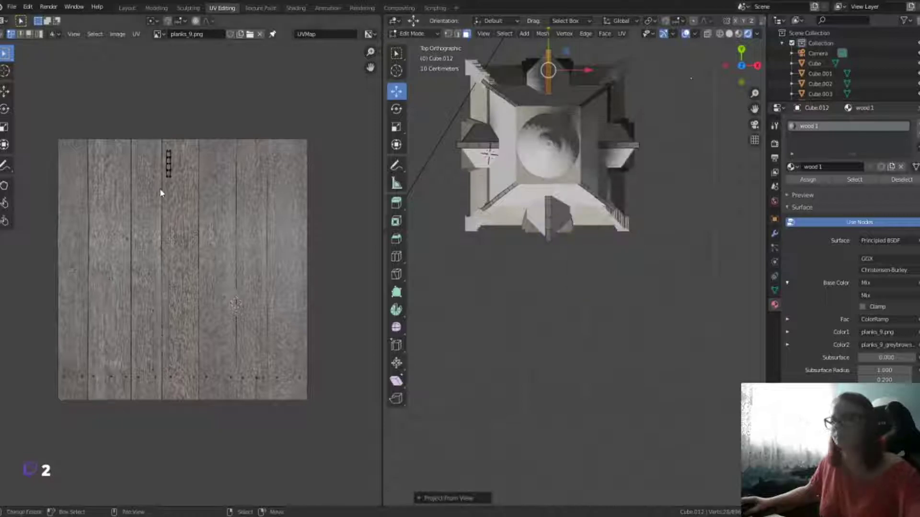
pyautogui.press('s')
pyautogui.click(179, 206)
pyautogui.press('g')
pyautogui.click(192, 277)
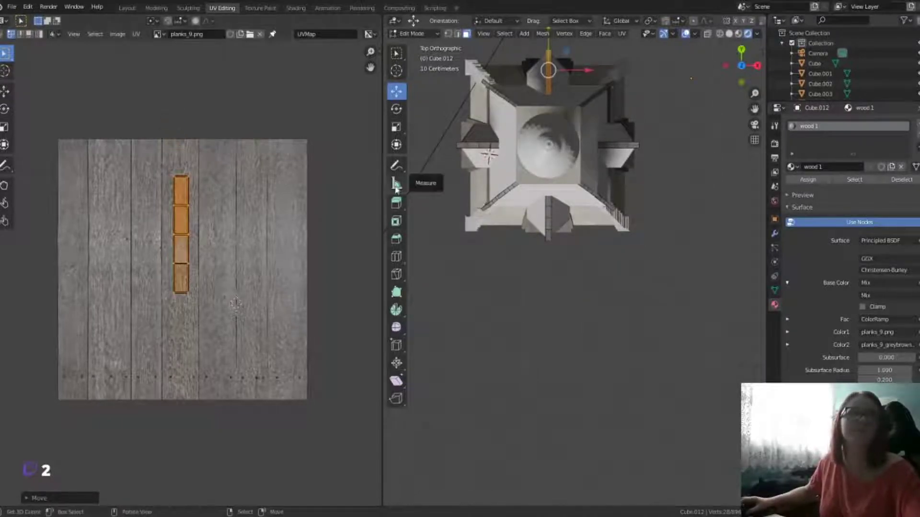
pyautogui.moveTo(551, 239)
pyautogui.mouseDown(button='middle')
pyautogui.moveTo(563, 336)
pyautogui.moveTo(589, 345)
pyautogui.mouseUp(button='middle')
pyautogui.scroll(5, 563, 335)
# Step: Project the horizontal beam from the side view and rotate its strip along a plank
pyautogui.click(562, 349)
pyautogui.press('KP_3')
pyautogui.press('u')
pyautogui.click(599, 361)
pyautogui.press('KP_3')
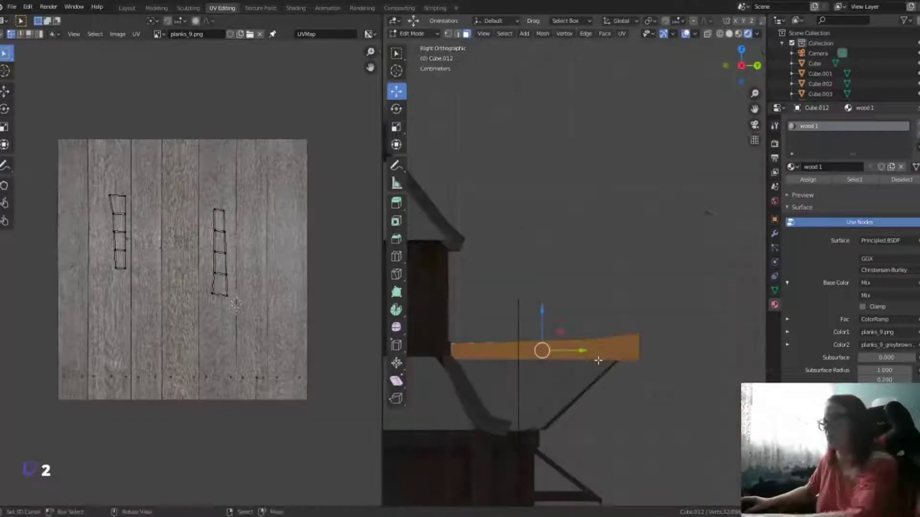
pyautogui.press('u')
pyautogui.click(599, 362)
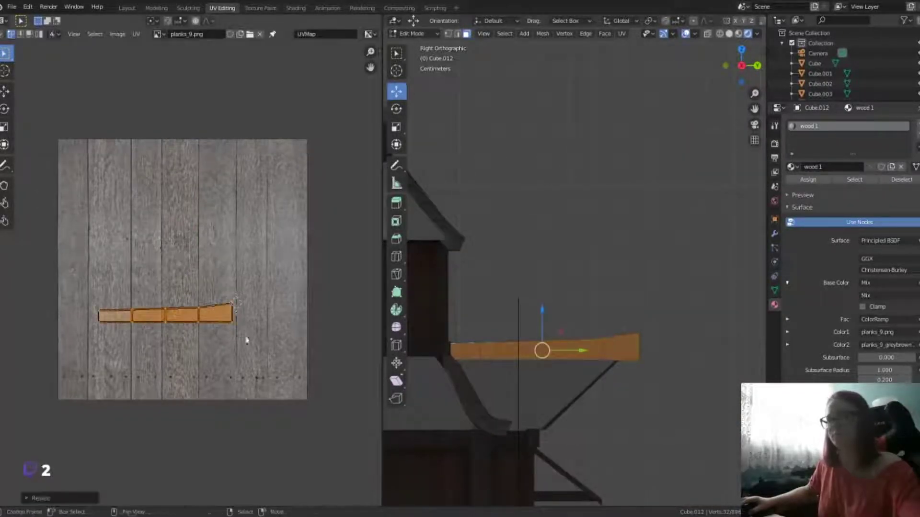
pyautogui.press('r')
pyautogui.click(185, 73)
pyautogui.moveTo(177, 287); pyautogui.dragTo(178, 273)
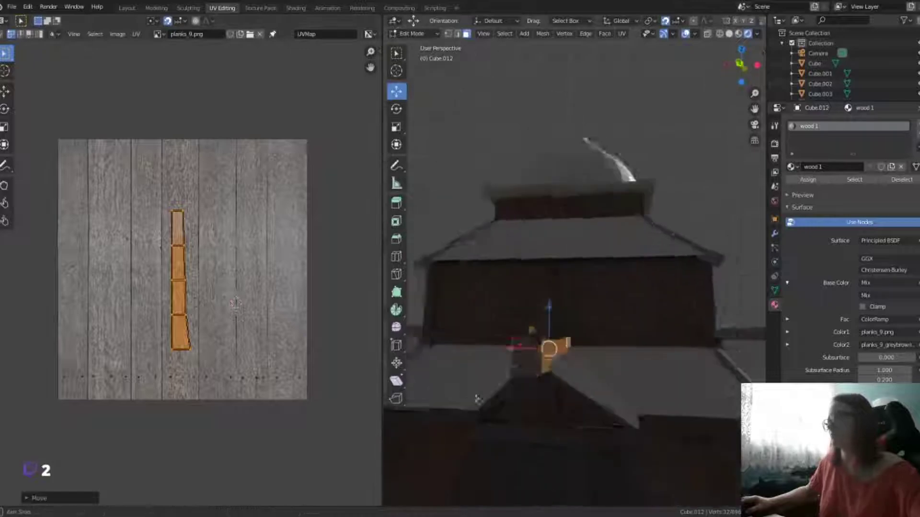
pyautogui.moveTo(551, 336); pyautogui.dragTo(590, 502, button='middle')
# Step: Move and scale the beam's small end-face UV square onto a wood plank
pyautogui.click(498, 398)
pyautogui.moveTo(433, 285)
pyautogui.mouseDown(button='middle')
pyautogui.moveTo(498, 398)
pyautogui.moveTo(585, 365)
pyautogui.mouseUp(button='middle')
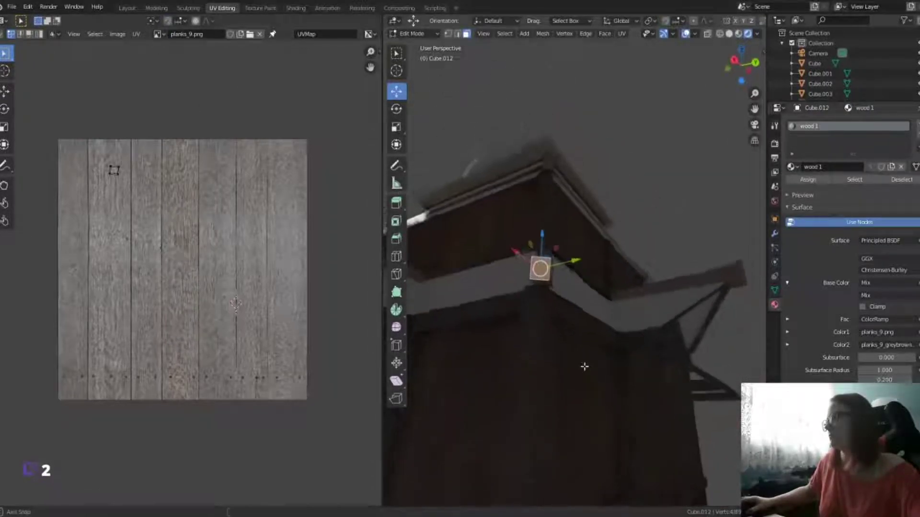
pyautogui.press('g')
pyautogui.click(159, 268)
pyautogui.press('s')
pyautogui.click(202, 293)
pyautogui.press('g')
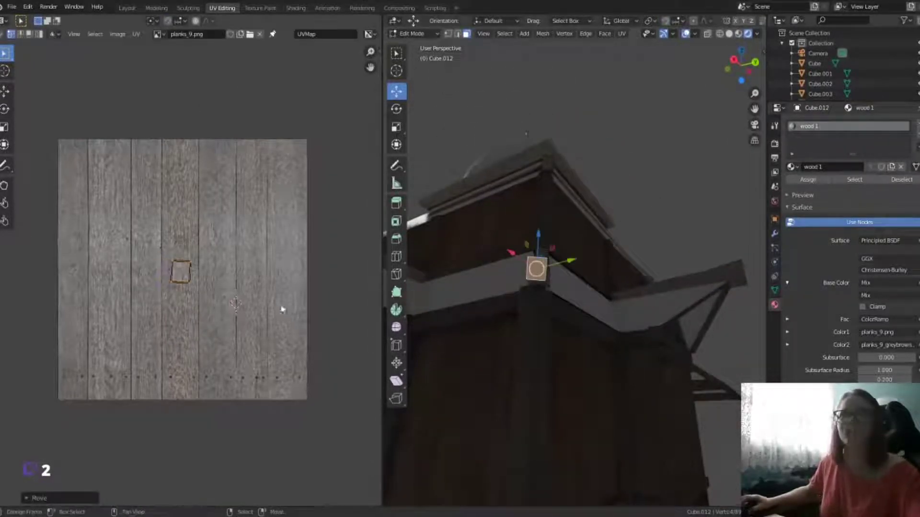
pyautogui.moveTo(479, 325); pyautogui.dragTo(557, 340, button='middle')
pyautogui.moveTo(563, 417); pyautogui.dragTo(534, 154, button='middle')
# Step: Project the sloping trim post from the top view, enlarging and rotating its strip along the planks
pyautogui.click(534, 155)
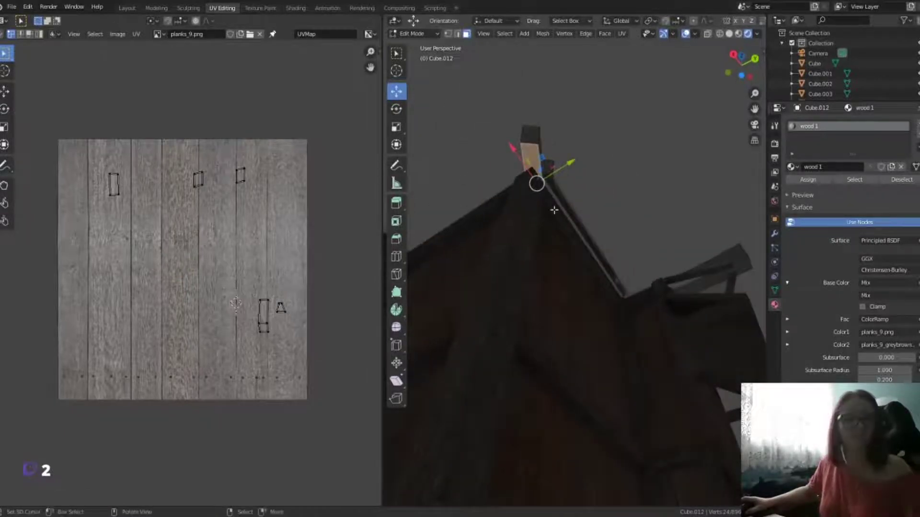
pyautogui.moveTo(565, 228); pyautogui.dragTo(474, 235, button='middle')
pyautogui.press('KP_7')
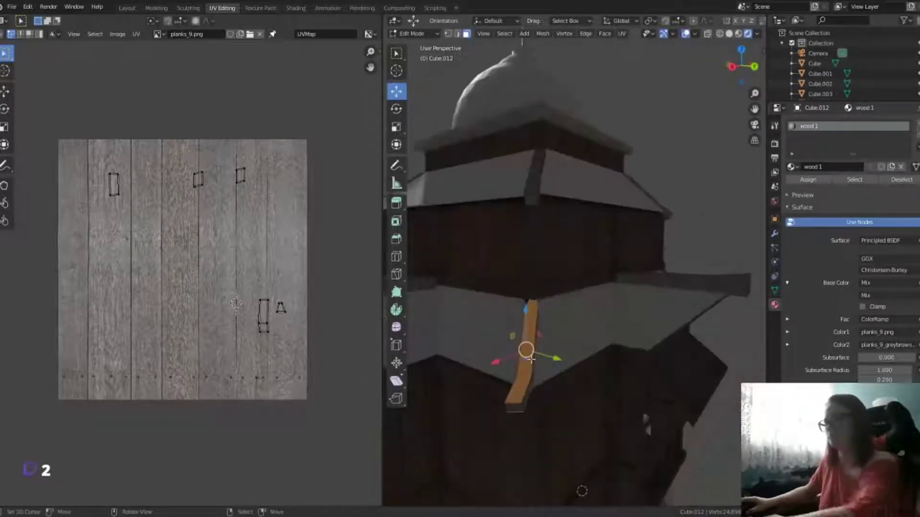
pyautogui.scroll(3, 612, 322)
pyautogui.press('u')
pyautogui.click(610, 319)
pyautogui.press('s')
pyautogui.click(302, 185)
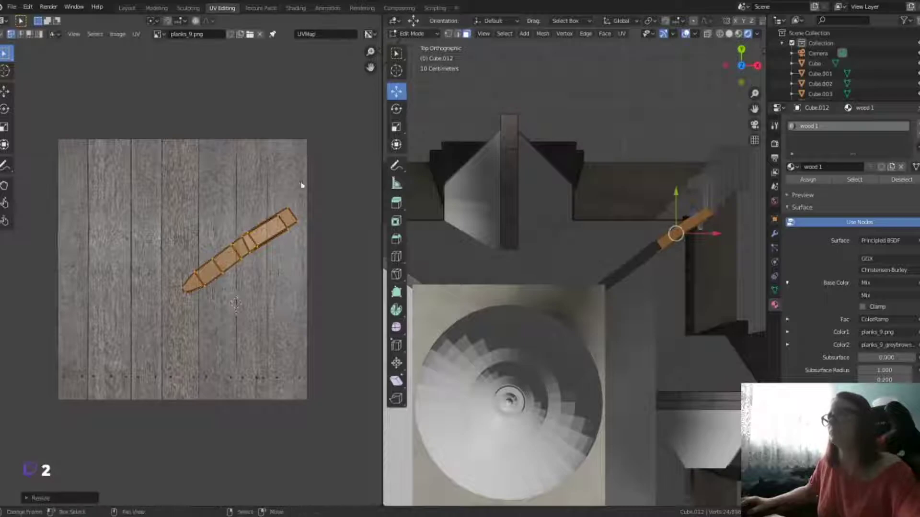
pyautogui.press('r')
pyautogui.click(261, 327)
pyautogui.moveTo(599, 287)
pyautogui.mouseDown(button='middle')
pyautogui.moveTo(505, 300)
pyautogui.moveTo(648, 279)
pyautogui.mouseUp(button='middle')
# Step: Project the next sloping trim piece, scaling it, rotating it near vertical and moving it onto a plank
pyautogui.click(505, 299)
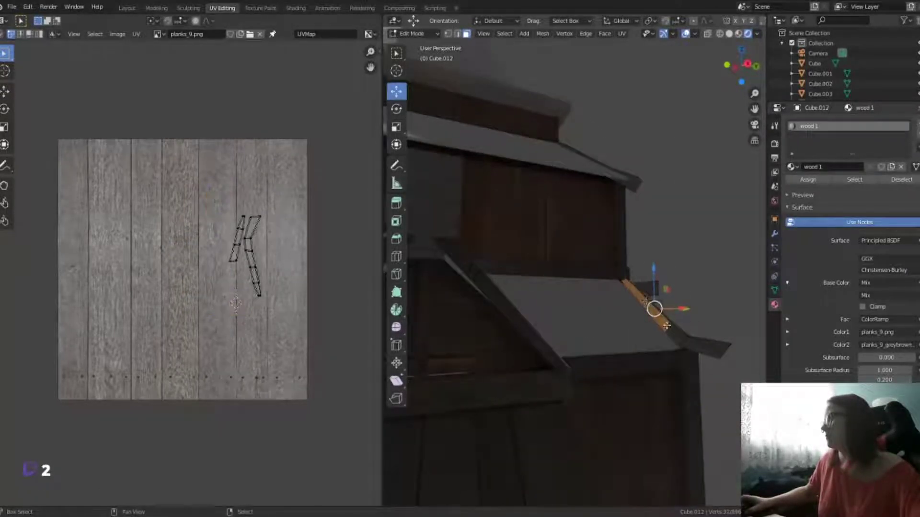
pyautogui.moveTo(673, 371); pyautogui.dragTo(542, 401, button='middle')
pyautogui.press('u')
pyautogui.click(493, 349)
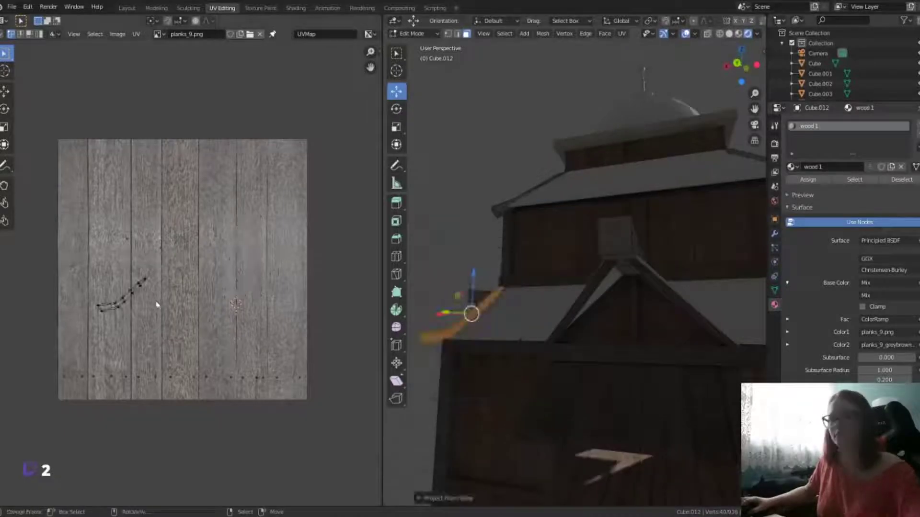
pyautogui.press('s')
pyautogui.click(231, 287)
pyautogui.press('r')
pyautogui.click(220, 316)
pyautogui.press('g')
pyautogui.click(212, 348)
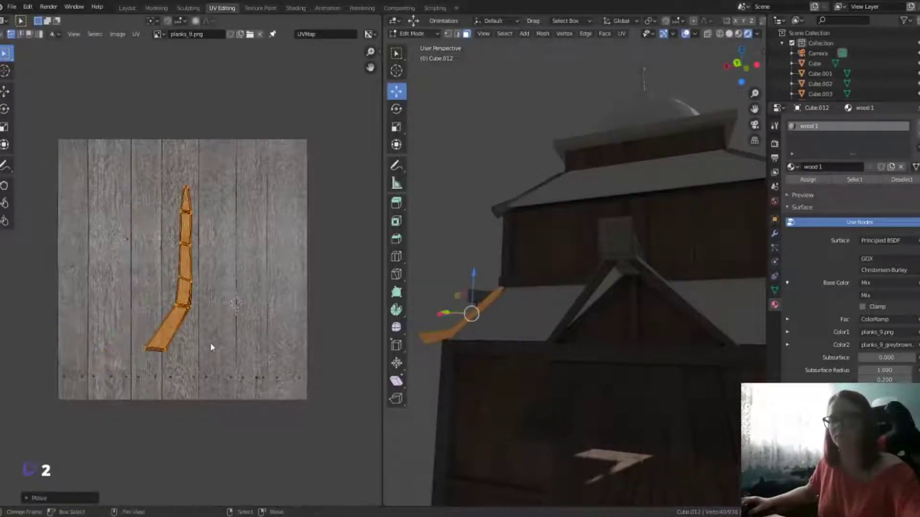
pyautogui.moveTo(471, 314)
pyautogui.mouseDown(button='middle')
pyautogui.moveTo(542, 378)
pyautogui.moveTo(489, 278)
pyautogui.mouseUp(button='middle')
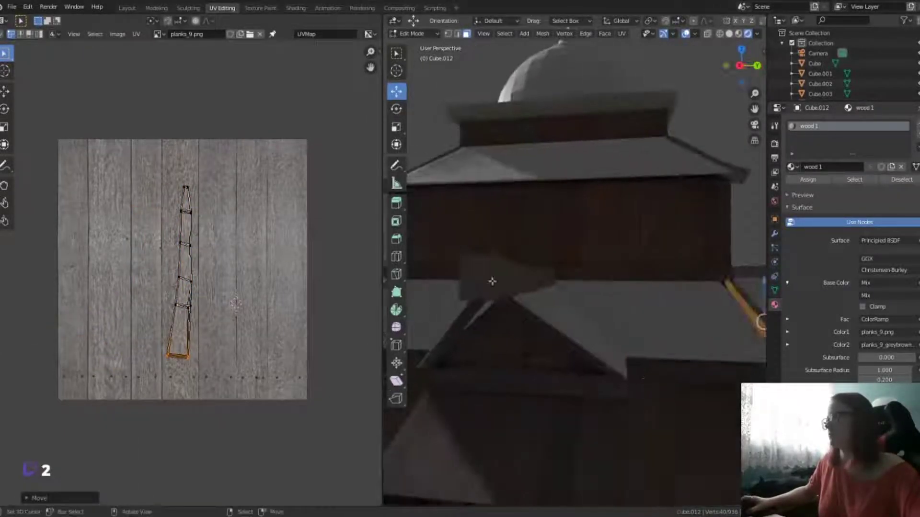
# Step: Project a vertical wooden post from the top view and scale its UV strip
pyautogui.click(510, 274)
pyautogui.press('KP_3')
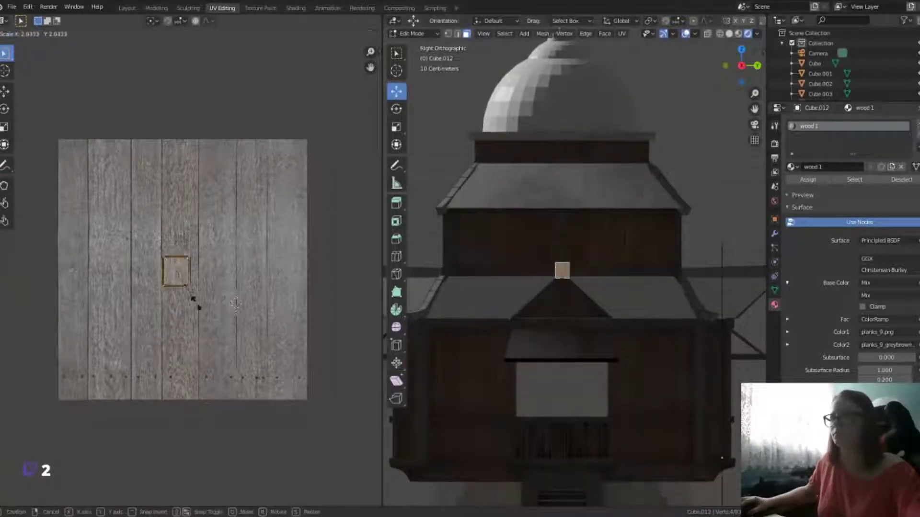
pyautogui.moveTo(563, 304); pyautogui.dragTo(570, 364, button='middle')
pyautogui.keyDown('alt'); pyautogui.click(578, 321); pyautogui.keyUp('alt')
pyautogui.moveTo(578, 321); pyautogui.dragTo(563, 178, button='middle')
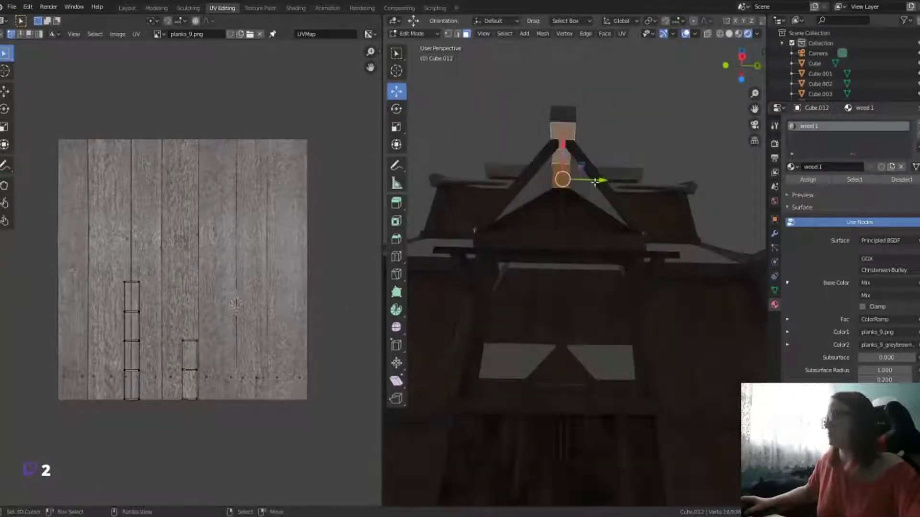
pyautogui.press('KP_7')
pyautogui.press('u')
pyautogui.click(575, 194)
pyautogui.press('s')
pyautogui.click(323, 295)
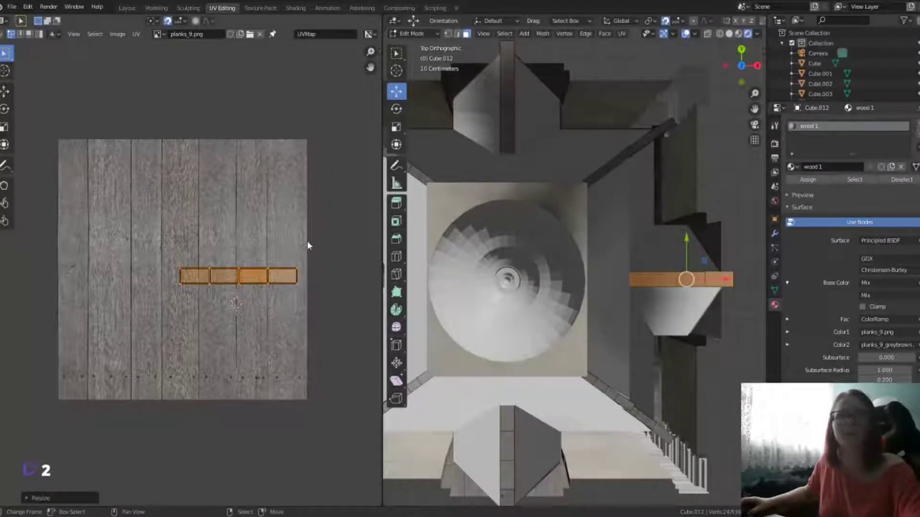
# Step: Turn the current UV strip vertical and, with snapping off, place it on a plank
pyautogui.press('r')
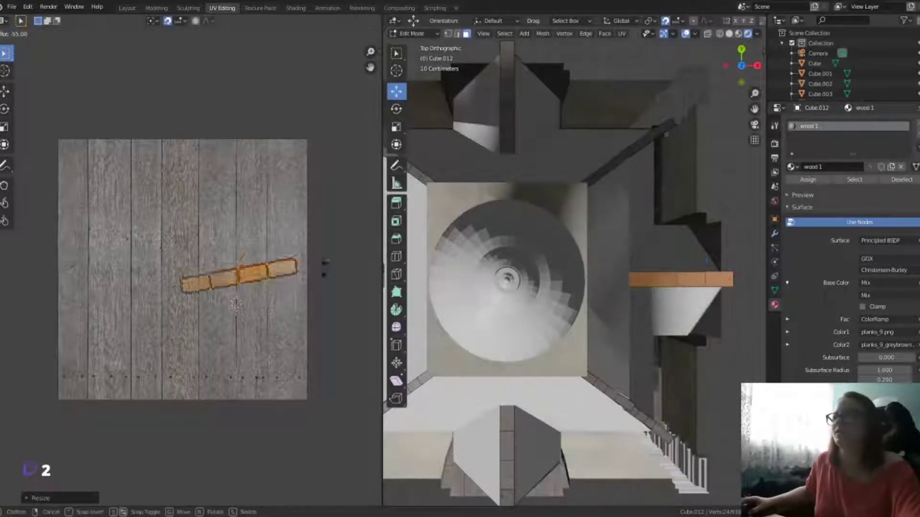
pyautogui.click(245, 197)
pyautogui.click(167, 21)
pyautogui.press('g')
pyautogui.click(195, 267)
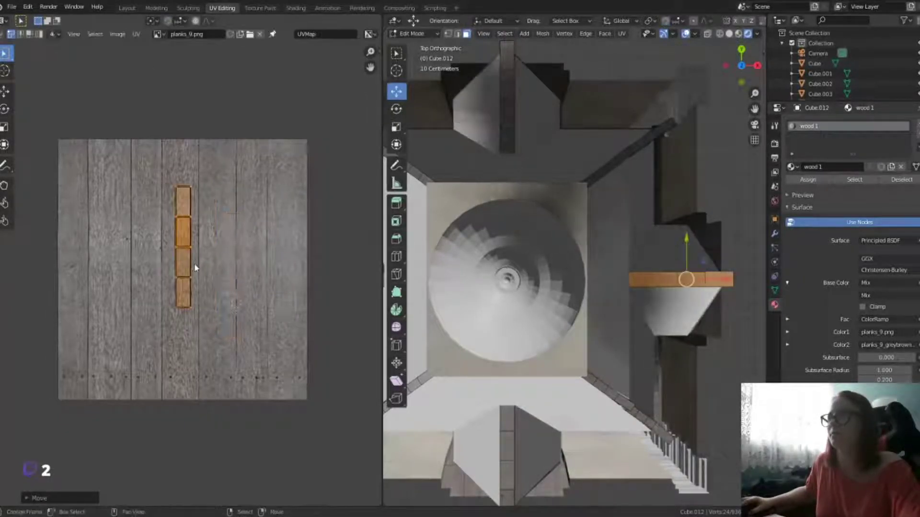
# Step: Select another strip of trim faces and project its UVs from the front view
pyautogui.moveTo(527, 240); pyautogui.dragTo(575, 201, button='middle')
pyautogui.keyDown('alt'); pyautogui.click(446, 312); pyautogui.keyUp('alt')
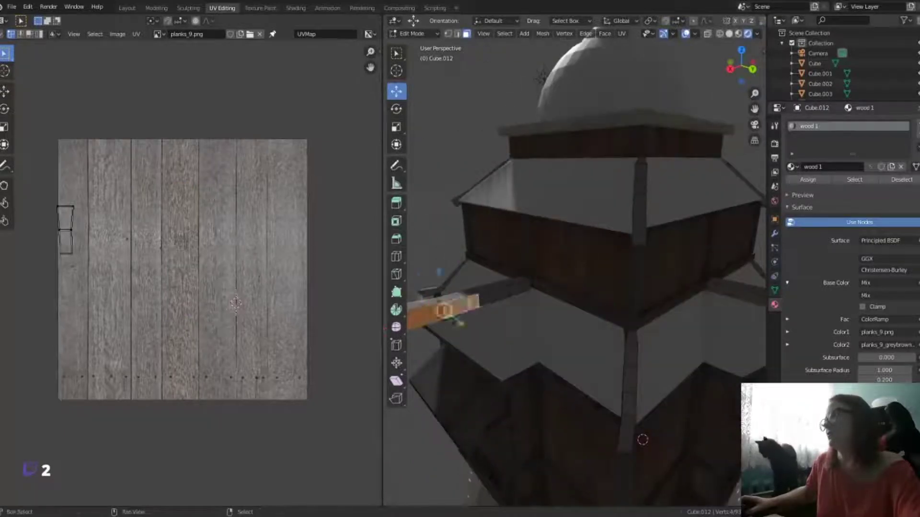
pyautogui.moveTo(604, 307); pyautogui.dragTo(620, 298, button='middle')
pyautogui.keyDown('alt'); pyautogui.click(621, 298); pyautogui.keyUp('alt')
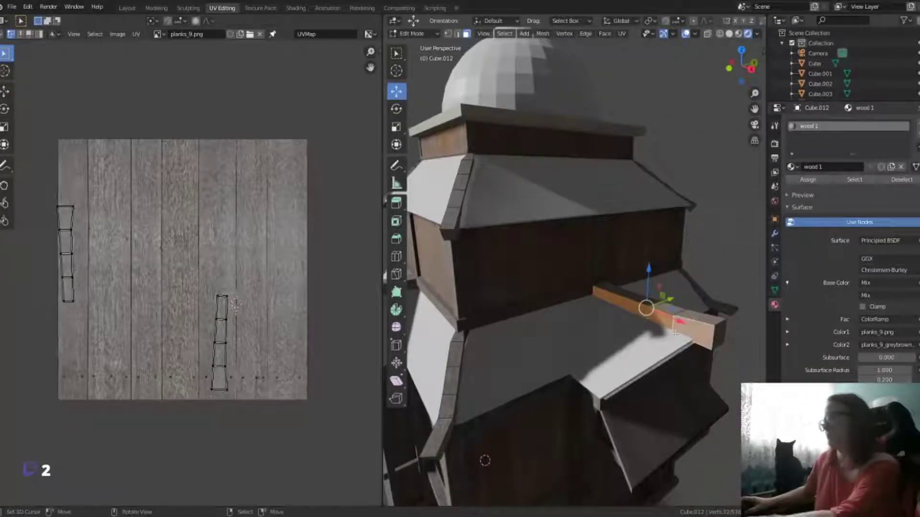
pyautogui.press('KP_1')
pyautogui.press('u')
pyautogui.click(671, 308)
# Step: Rotate the new UV strip 90 degrees and slide it onto a plank
pyautogui.press('a')
pyautogui.press('r')
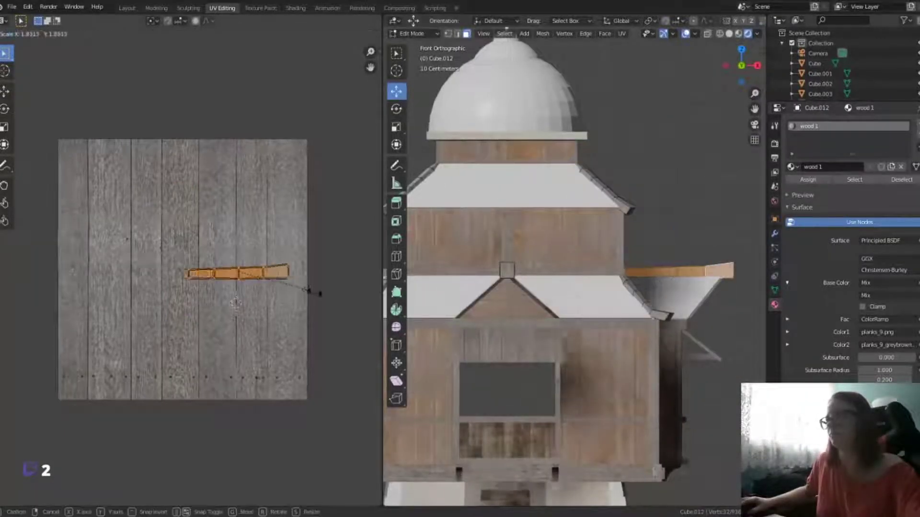
pyautogui.press('9')
pyautogui.press('0')
pyautogui.press('Return')
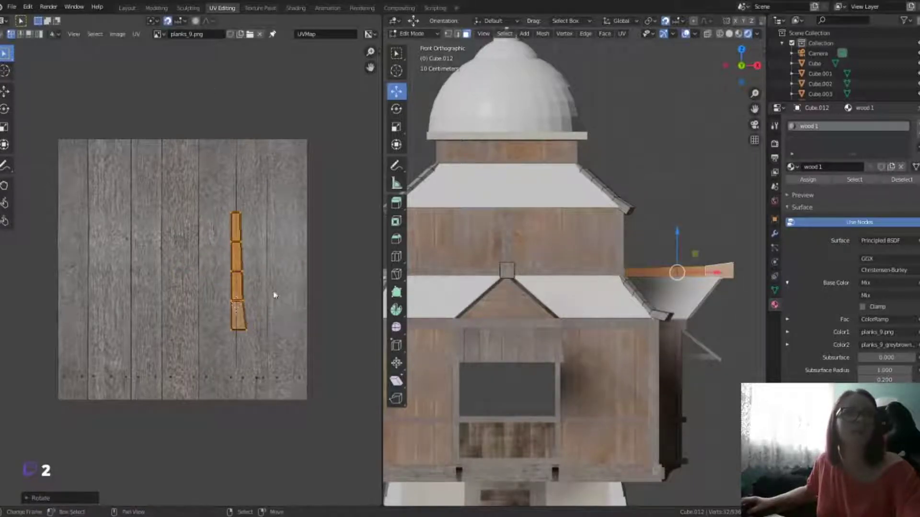
pyautogui.moveTo(233, 300); pyautogui.dragTo(171, 300)
# Step: Select three roof-edge trim loops and project their UVs from the top view
pyautogui.moveTo(599, 288); pyautogui.dragTo(549, 312, button='middle')
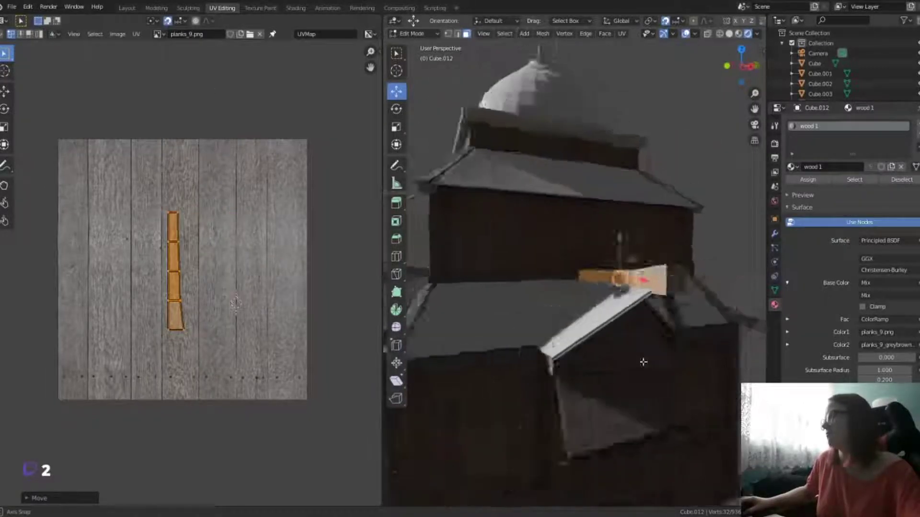
pyautogui.keyDown('alt'); pyautogui.click(550, 312); pyautogui.keyUp('alt')
pyautogui.keyDown('alt'); pyautogui.keyDown('shift'); pyautogui.click(569, 376); pyautogui.keyUp('shift'); pyautogui.keyUp('alt')
pyautogui.moveTo(569, 376)
pyautogui.mouseDown(button='middle')
pyautogui.moveTo(527, 101)
pyautogui.moveTo(562, 358)
pyautogui.mouseUp(button='middle')
pyautogui.keyDown('alt'); pyautogui.keyDown('shift'); pyautogui.click(527, 101); pyautogui.keyUp('shift'); pyautogui.keyUp('alt')
pyautogui.press('KP_7')
pyautogui.press('u')
pyautogui.click(561, 359)
# Step: Rotate the roof-edge UV strip near vertical and move it onto a plank
pyautogui.press('a')
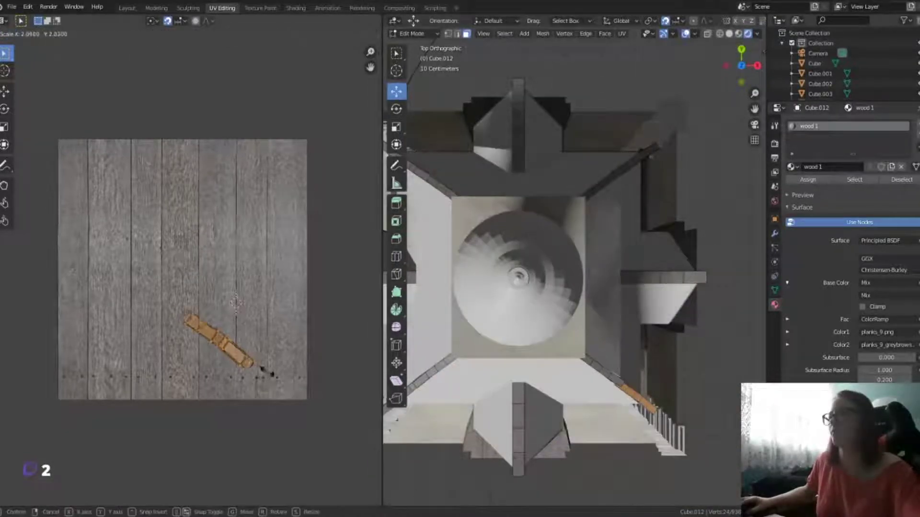
pyautogui.press('r')
pyautogui.click(152, 24)
pyautogui.moveTo(218, 335); pyautogui.dragTo(177, 249)
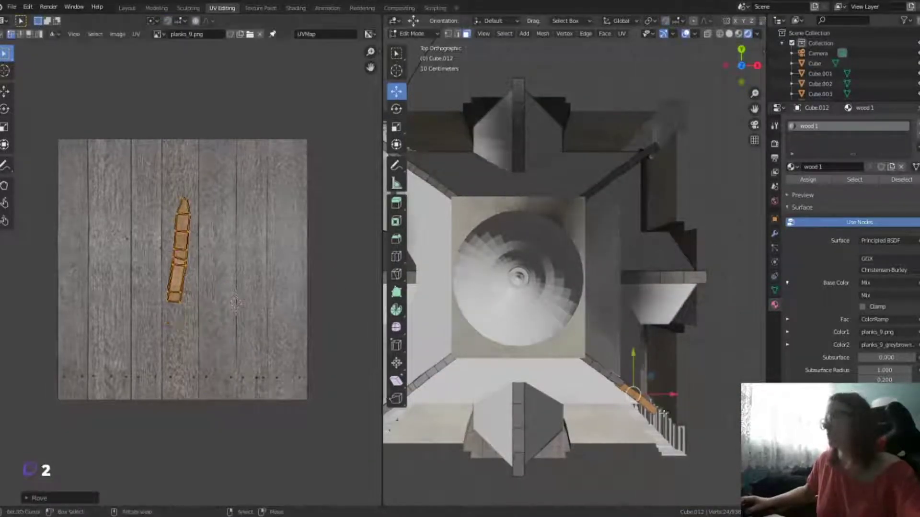
# Step: Scale up the small UV square onto a plank, then select more roof-edge trim
pyautogui.moveTo(575, 287)
pyautogui.mouseDown(button='middle')
pyautogui.moveTo(656, 342)
pyautogui.moveTo(599, 297)
pyautogui.mouseUp(button='middle')
pyautogui.press('g')
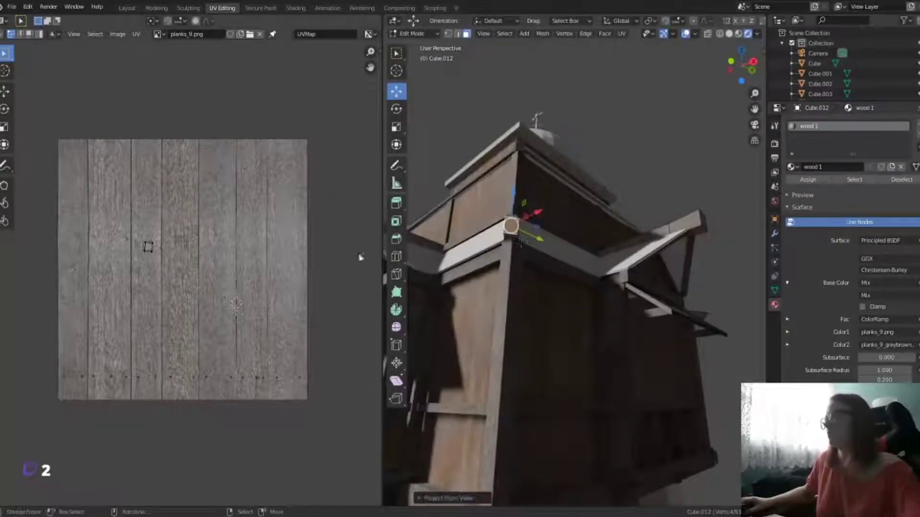
pyautogui.click(154, 247)
pyautogui.press('s')
pyautogui.press('g')
pyautogui.click(194, 254)
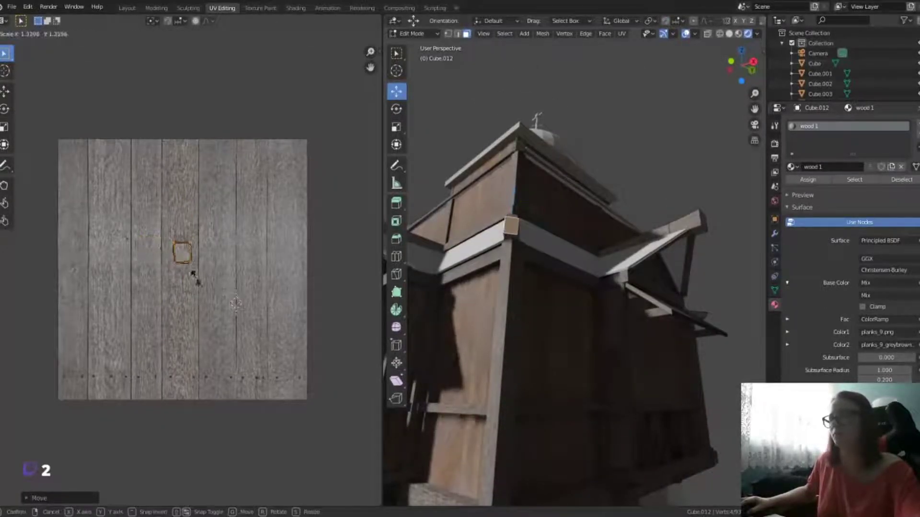
pyautogui.moveTo(637, 216)
pyautogui.mouseDown(button='middle')
pyautogui.moveTo(658, 271)
pyautogui.moveTo(527, 306)
pyautogui.mouseUp(button='middle')
pyautogui.keyDown('shift'); pyautogui.click(657, 300); pyautogui.keyUp('shift')
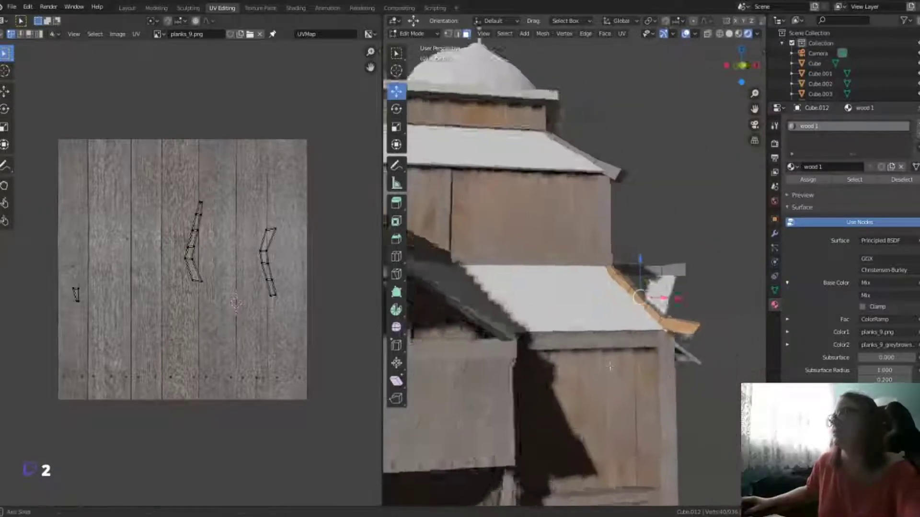
# Step: Project the side trim's UVs from the current view and resize the strip
pyautogui.moveTo(437, 336); pyautogui.dragTo(585, 321, button='middle')
pyautogui.press('u')
pyautogui.click(585, 322)
pyautogui.press('a')
pyautogui.press('s')
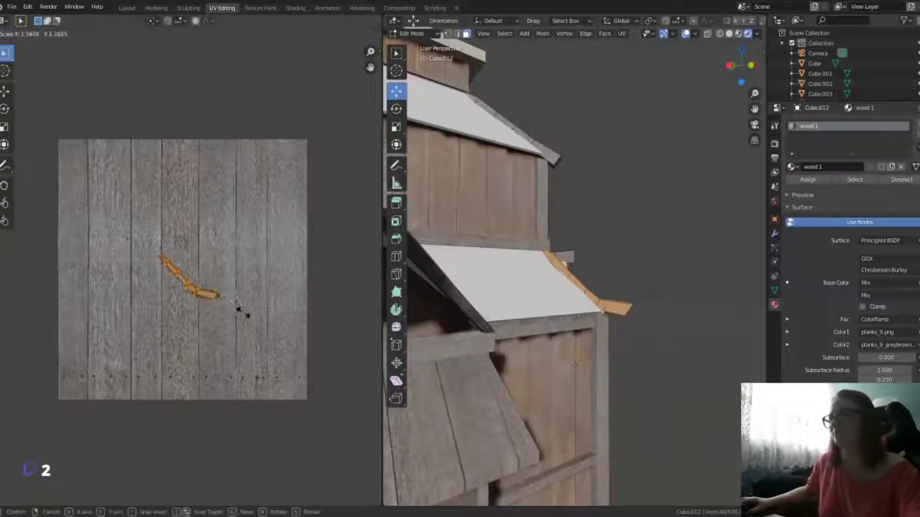
pyautogui.click(240, 312)
# Step: Stretch the trim strip along its length and shift its lower vertices on the planks
pyautogui.press('r')
pyautogui.press('s')
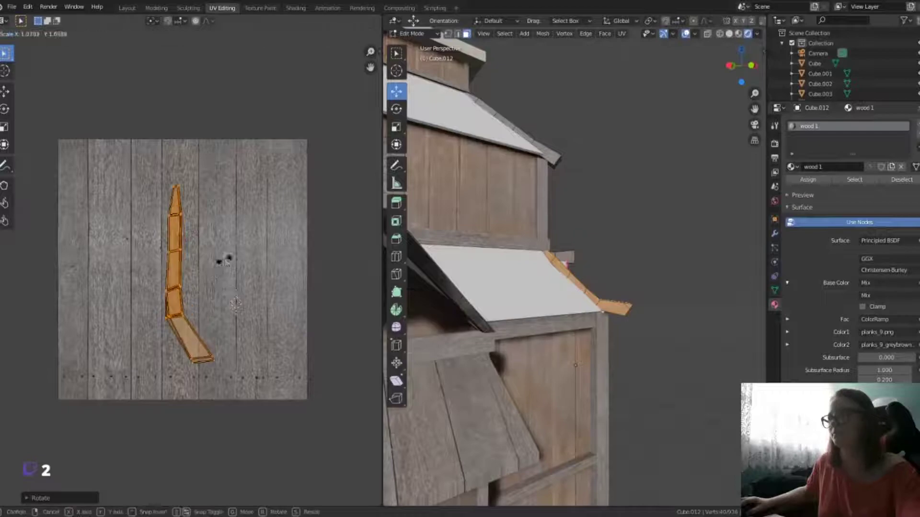
pyautogui.click(217, 335)
pyautogui.press('g')
pyautogui.click(207, 378)
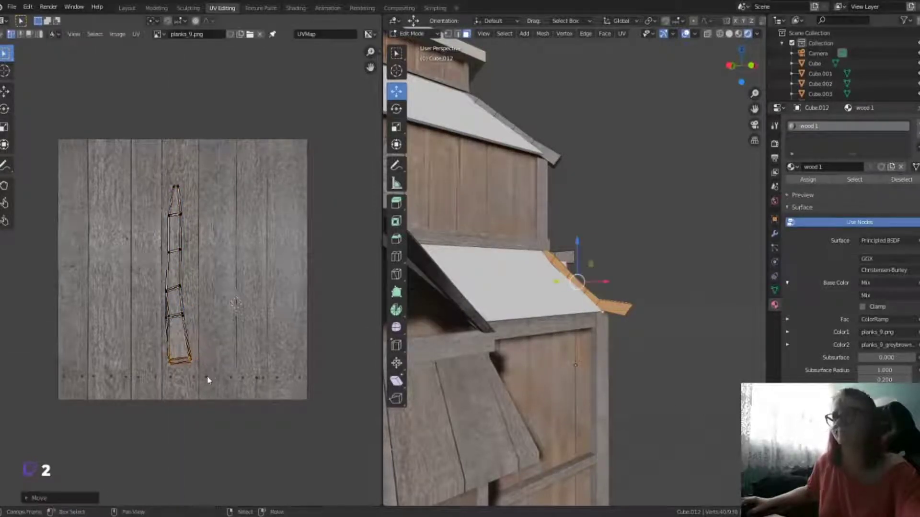
# Step: Project the ridge beam's top face from above and enlarge its island to plank width
pyautogui.moveTo(527, 365)
pyautogui.mouseDown(button='middle')
pyautogui.moveTo(558, 362)
pyautogui.moveTo(559, 174)
pyautogui.mouseUp(button='middle')
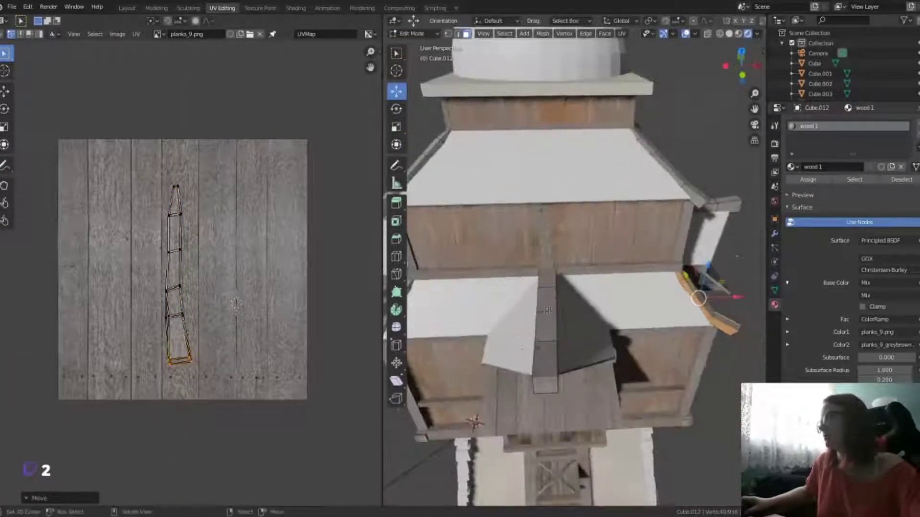
pyautogui.click(560, 175)
pyautogui.press('KP_7')
pyautogui.press('u')
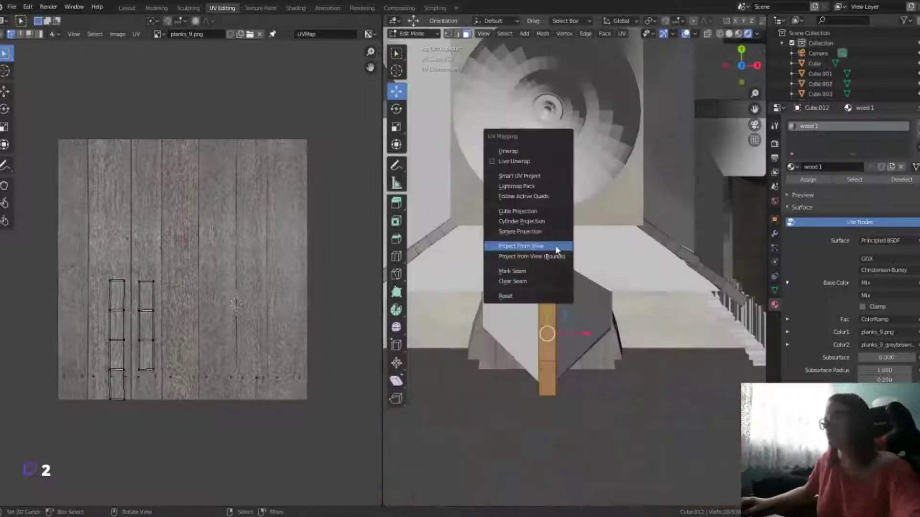
pyautogui.click(554, 244)
pyautogui.press('s')
pyautogui.click(188, 335)
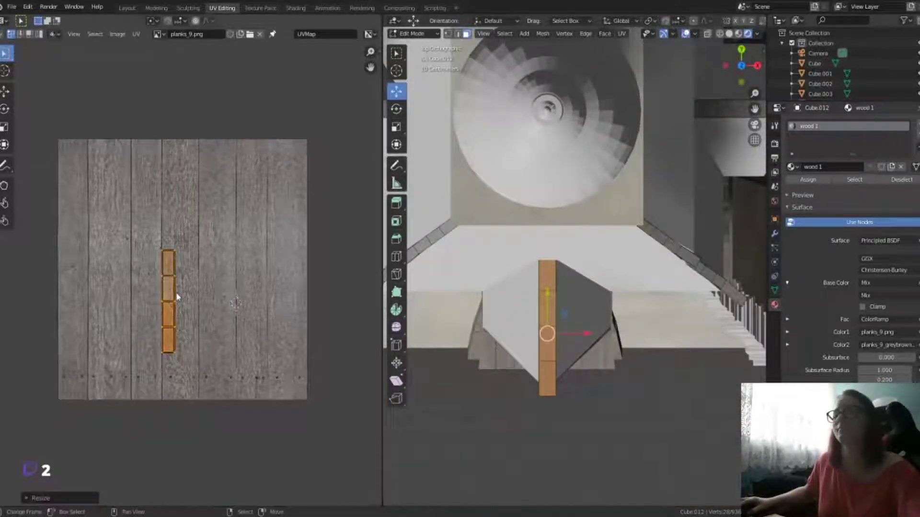
pyautogui.press('s')
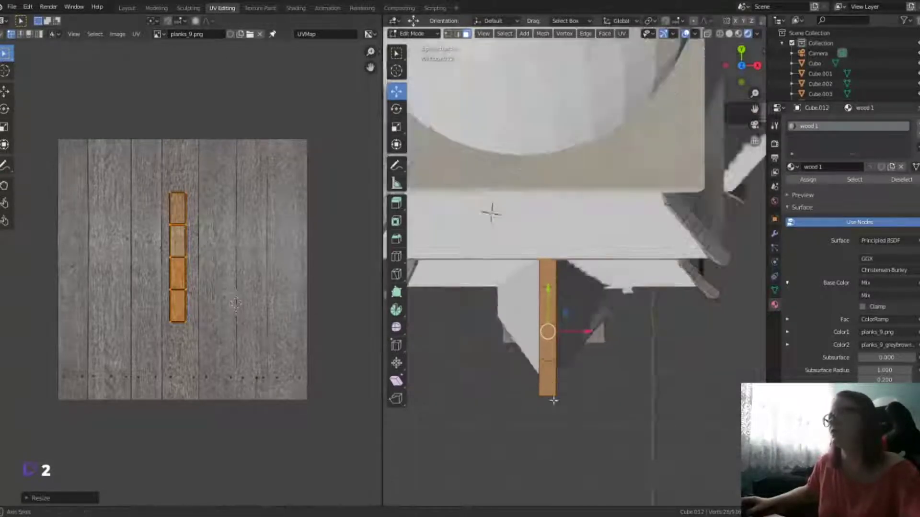
# Step: Move the beam end face's small island onto the planks and select the whole beam
pyautogui.moveTo(491, 211); pyautogui.dragTo(550, 311, button='middle')
pyautogui.click(525, 304)
pyautogui.moveTo(147, 202); pyautogui.dragTo(178, 270)
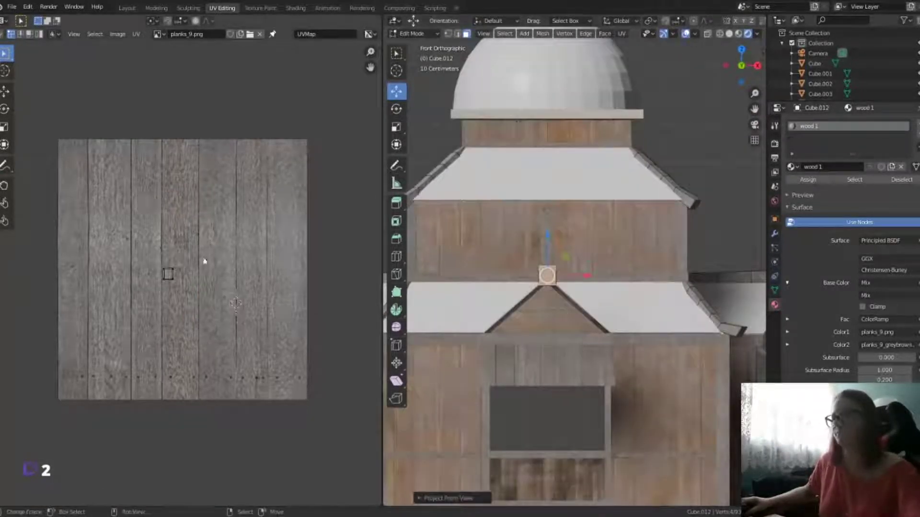
pyautogui.moveTo(503, 287)
pyautogui.mouseDown(button='middle')
pyautogui.moveTo(576, 304)
pyautogui.moveTo(492, 42)
pyautogui.mouseUp(button='middle')
pyautogui.press('l')
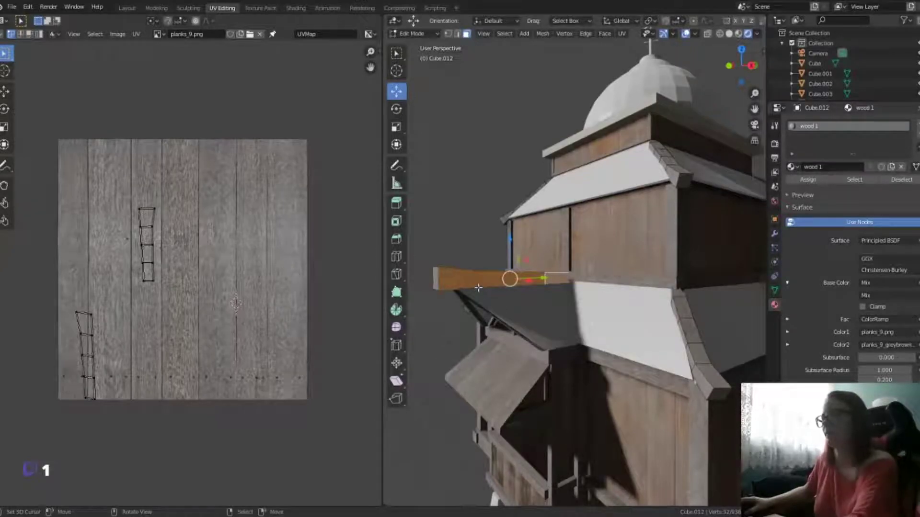
# Step: Project the protruding beam from the side view, then enlarge and rotate its island along the planks
pyautogui.press('KP_1')
pyautogui.press('KP_3')
pyautogui.press('u')
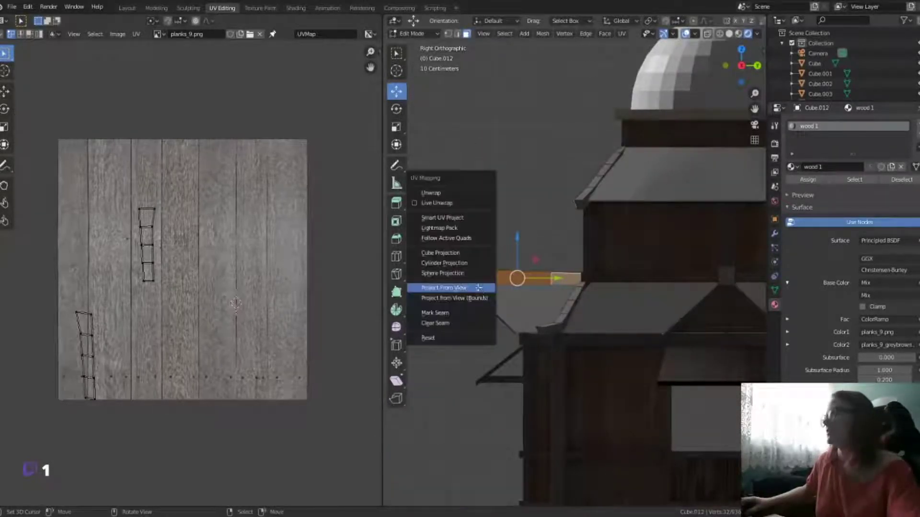
pyautogui.click(479, 294)
pyautogui.press('a')
pyautogui.press('s')
pyautogui.click(225, 287)
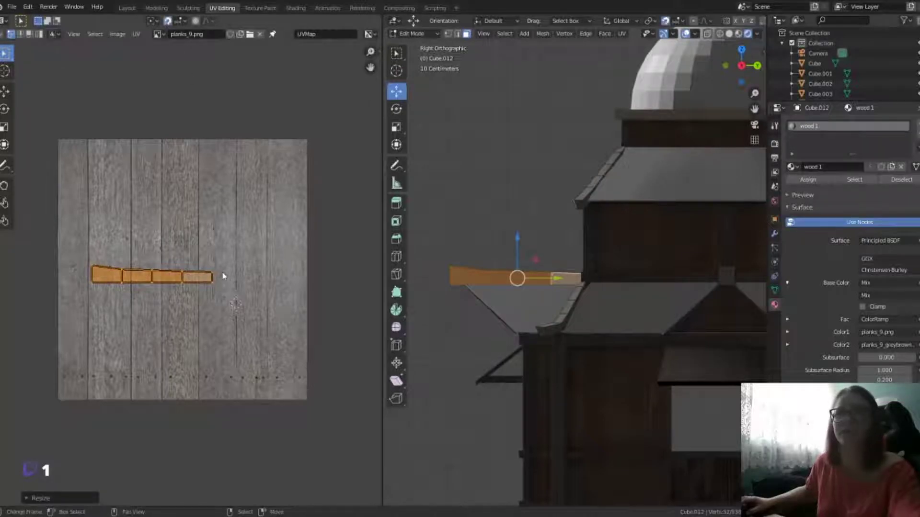
pyautogui.press('r')
pyautogui.click(387, 280)
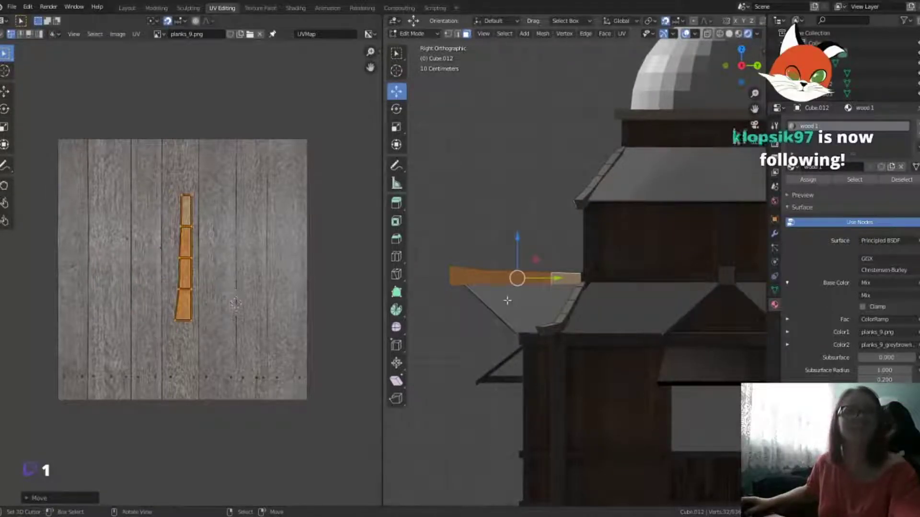
# Step: Project an upper-roof trim face from the top view and stand its island upright on a plank
pyautogui.moveTo(469, 315)
pyautogui.mouseDown(button='middle')
pyautogui.moveTo(633, 293)
pyautogui.moveTo(579, 287)
pyautogui.mouseUp(button='middle')
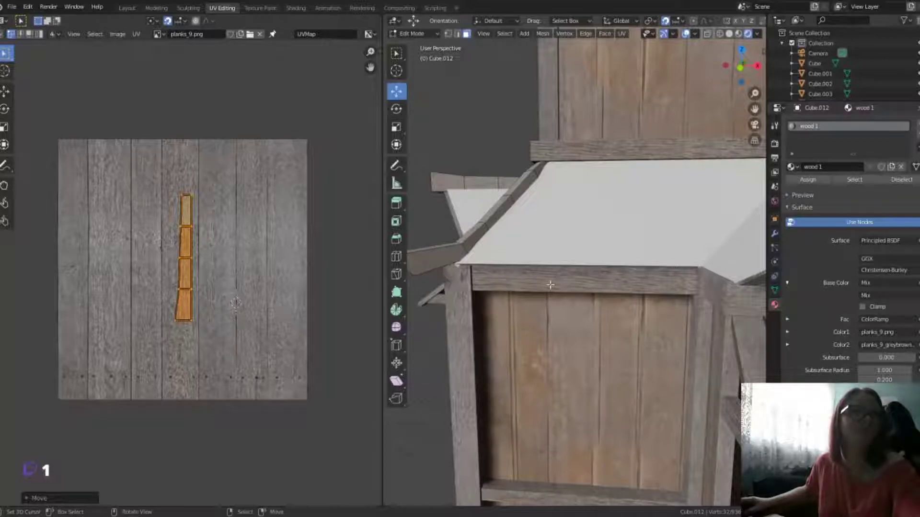
pyautogui.moveTo(550, 285)
pyautogui.mouseDown(button='middle')
pyautogui.moveTo(668, 261)
pyautogui.moveTo(597, 309)
pyautogui.moveTo(623, 288)
pyautogui.moveTo(575, 307)
pyautogui.mouseUp(button='middle')
pyautogui.click(597, 309)
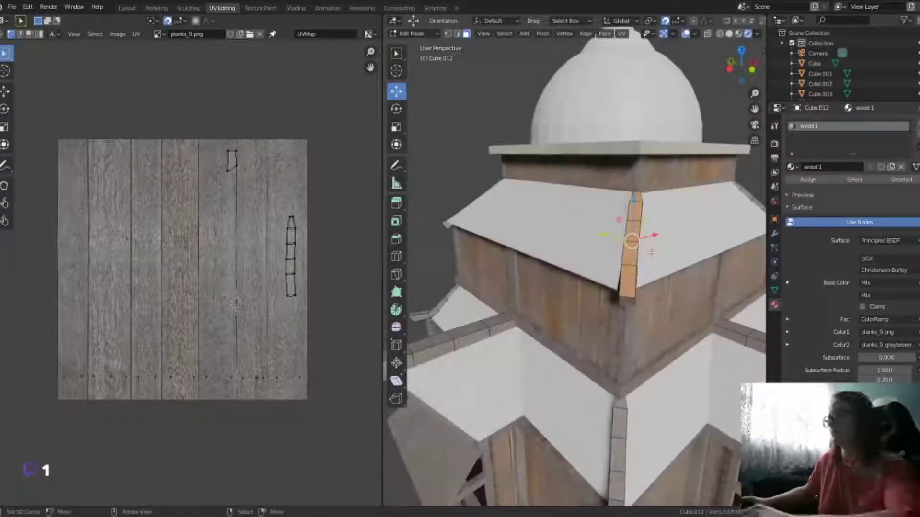
pyautogui.press('KP_7')
pyautogui.press('u')
pyautogui.click(544, 376)
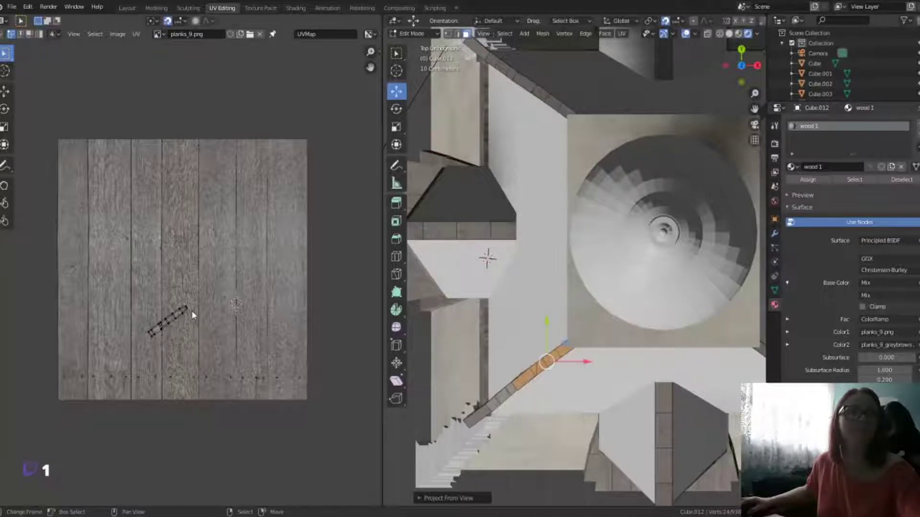
pyautogui.press('a')
pyautogui.press('s')
pyautogui.click(221, 314)
pyautogui.press('r')
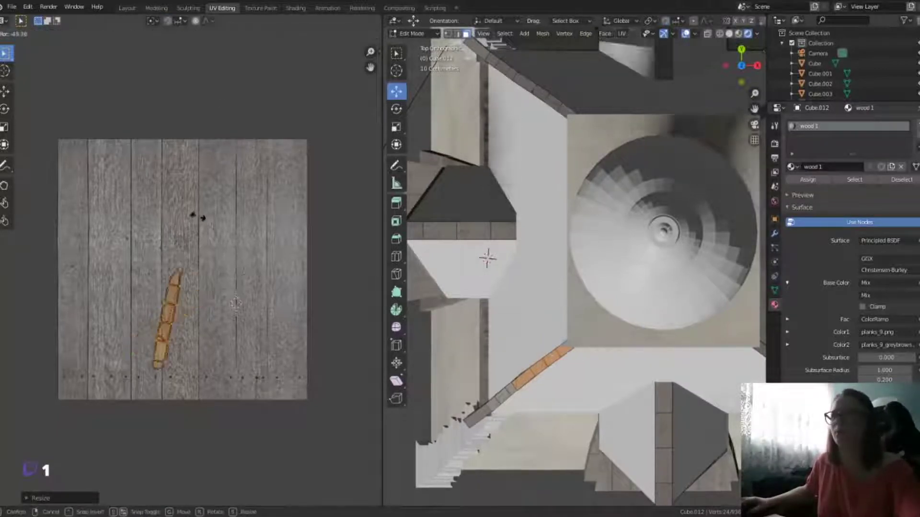
pyautogui.click(195, 215)
pyautogui.press('g')
# Step: Unwrap the upper roof corner face and scale its island onto a clean plank area
pyautogui.moveTo(574, 264); pyautogui.dragTo(599, 240, button='middle')
pyautogui.moveTo(576, 296); pyautogui.dragTo(595, 225, button='middle')
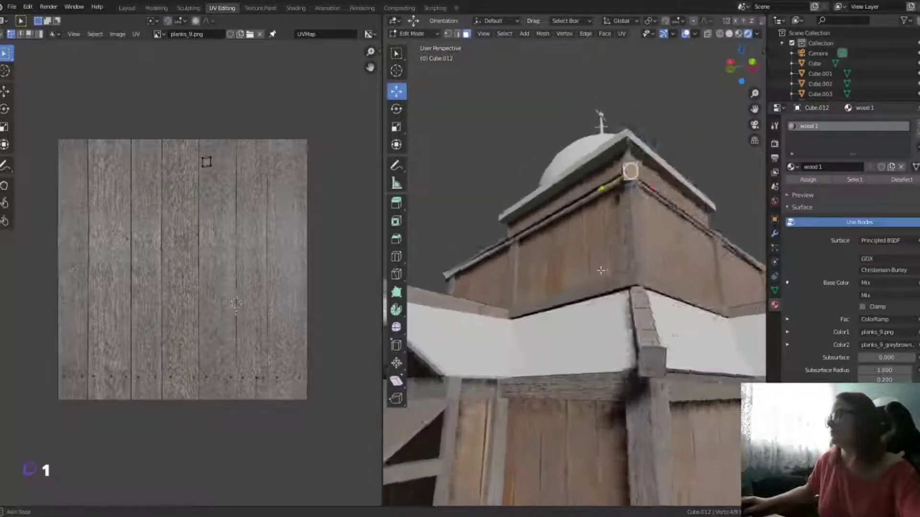
pyautogui.press('u')
pyautogui.click(596, 226)
pyautogui.press('s')
pyautogui.press('g')
pyautogui.click(207, 244)
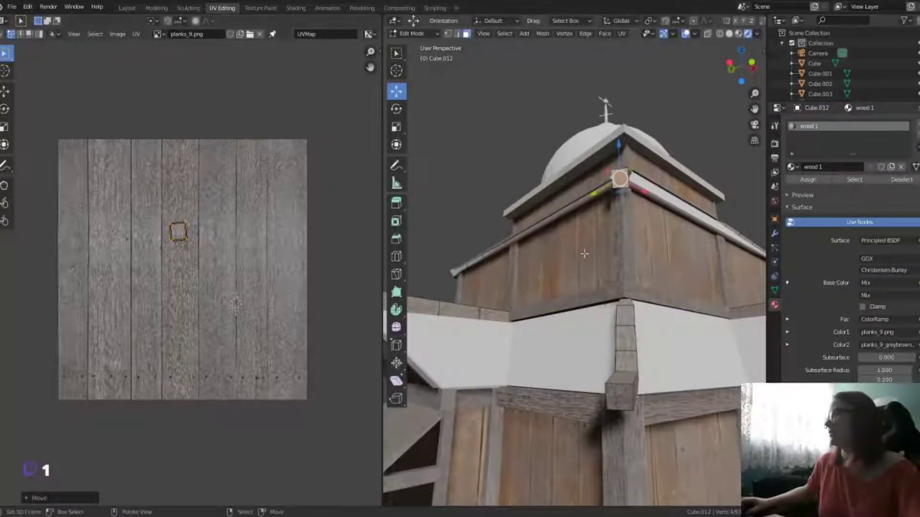
# Step: Unwrap the roof-edge trim loop, then scale and rotate its island to follow the planks
pyautogui.moveTo(581, 253)
pyautogui.mouseDown(button='middle')
pyautogui.moveTo(517, 258)
pyautogui.moveTo(589, 202)
pyautogui.mouseUp(button='middle')
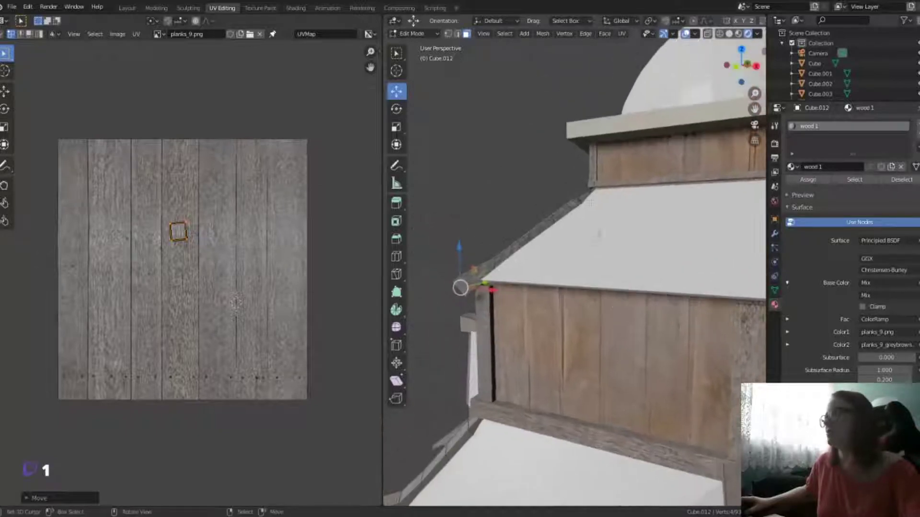
pyautogui.keyDown('shift'); pyautogui.click(573, 204); pyautogui.keyUp('shift')
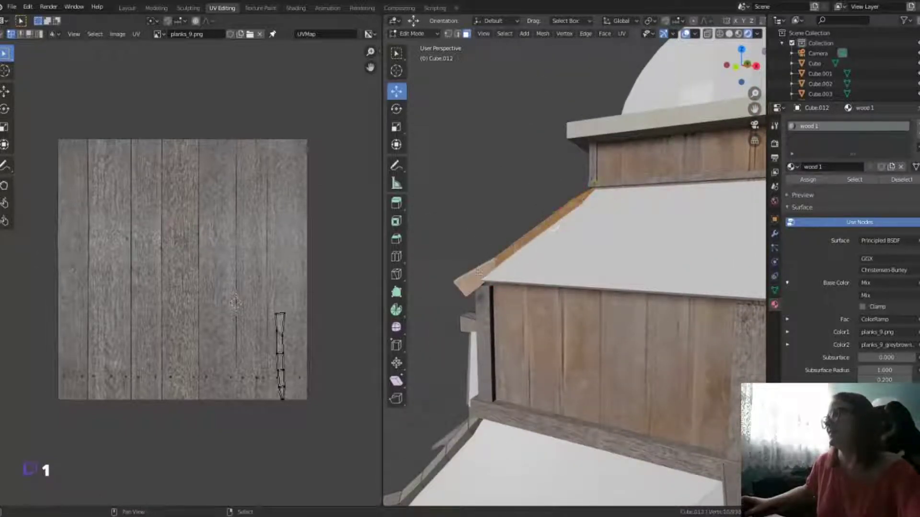
pyautogui.moveTo(479, 272); pyautogui.dragTo(642, 224, button='middle')
pyautogui.keyDown('shift'); pyautogui.click(642, 225); pyautogui.keyUp('shift')
pyautogui.moveTo(681, 282); pyautogui.dragTo(519, 251, button='middle')
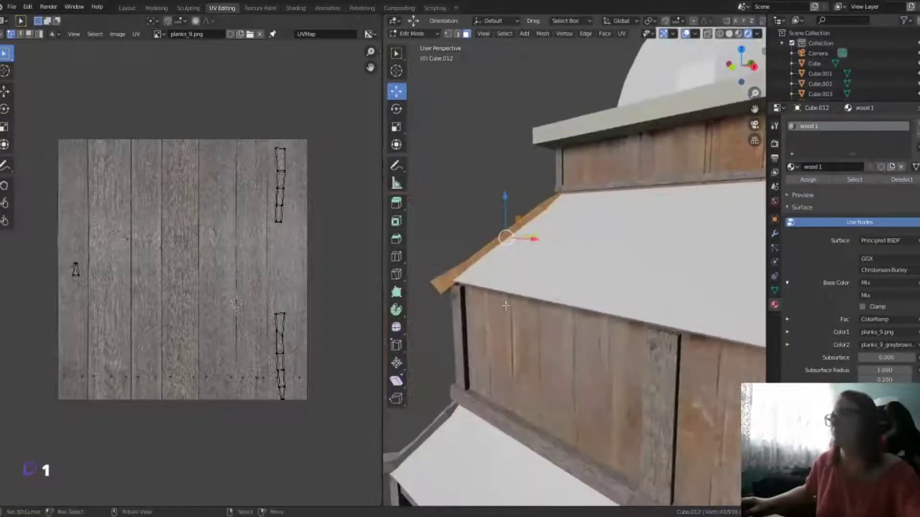
pyautogui.keyDown('alt'); pyautogui.keyDown('shift'); pyautogui.click(508, 242); pyautogui.keyUp('shift'); pyautogui.keyUp('alt')
pyautogui.press('s')
pyautogui.click(211, 247)
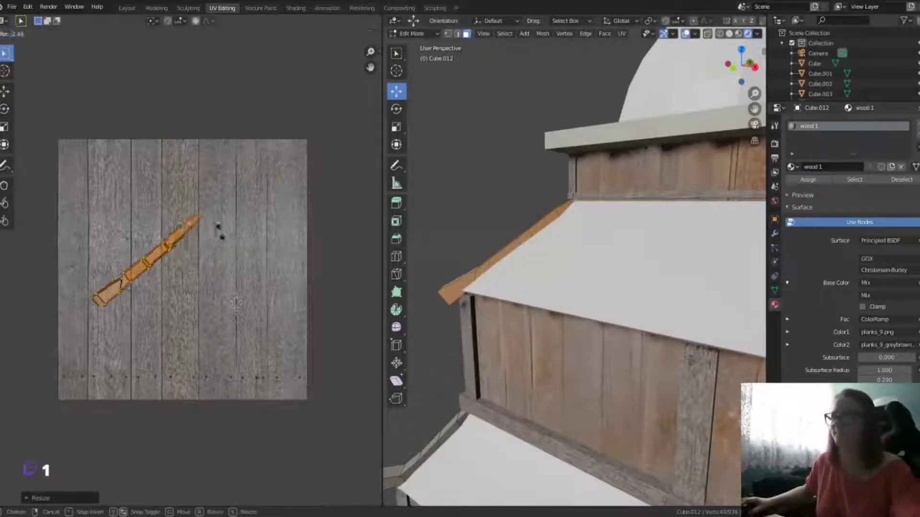
pyautogui.press('r')
pyautogui.click(174, 256)
# Step: Project a single roof-corner face from the view and scale and move its island onto the planks
pyautogui.moveTo(550, 288)
pyautogui.mouseDown(button='middle')
pyautogui.moveTo(624, 325)
pyautogui.moveTo(471, 259)
pyautogui.mouseUp(button='middle')
pyautogui.click(472, 258)
pyautogui.press('u')
pyautogui.click(455, 281)
pyautogui.press('s')
pyautogui.click(126, 280)
pyautogui.press('g')
pyautogui.click(177, 261)
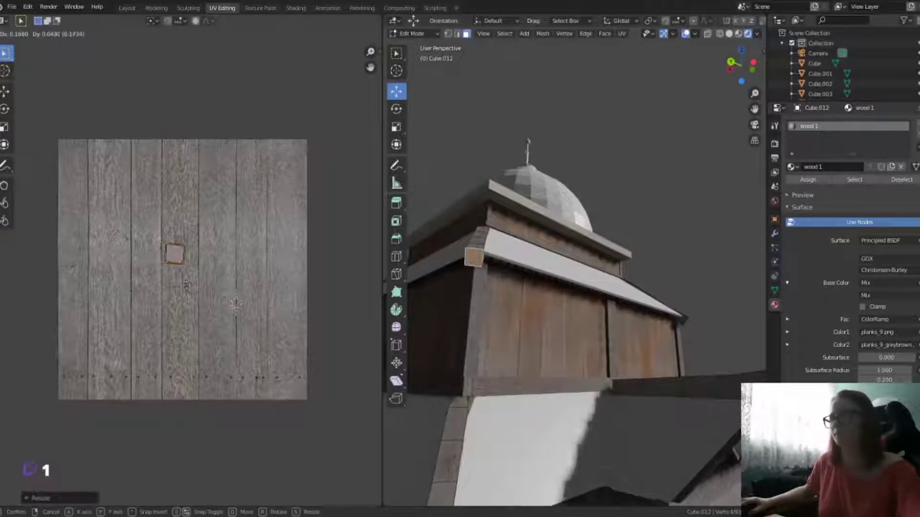
# Step: Project the thin corner trim from the top view, enlarge it, and stand it upright on a plank
pyautogui.click(488, 336)
pyautogui.moveTo(488, 337); pyautogui.dragTo(484, 336, button='middle')
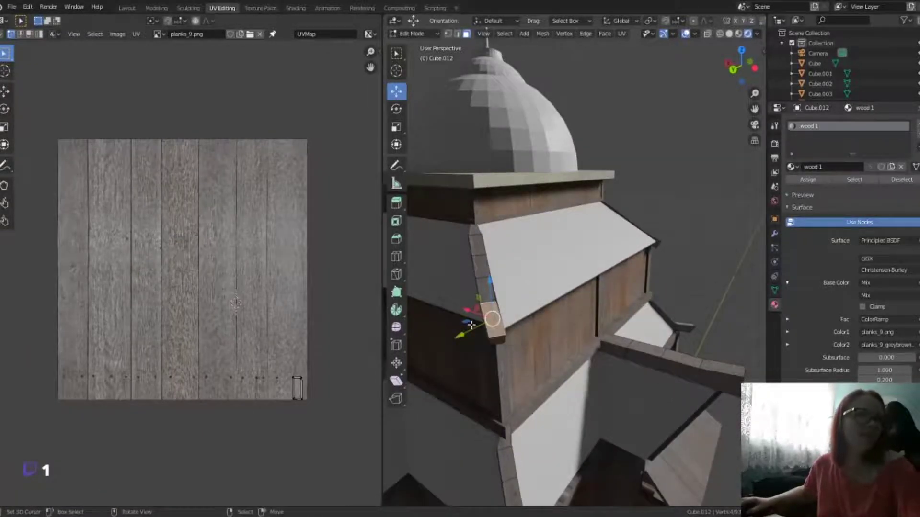
pyautogui.scroll(5, 513, 375)
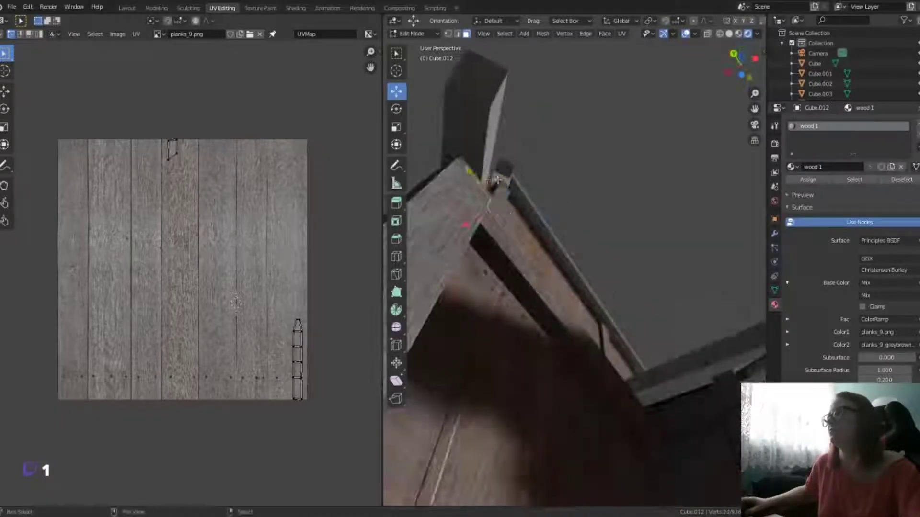
pyautogui.scroll(-6, 514, 375)
pyautogui.press('KP_7')
pyautogui.press('u')
pyautogui.click(532, 365)
pyautogui.press('a')
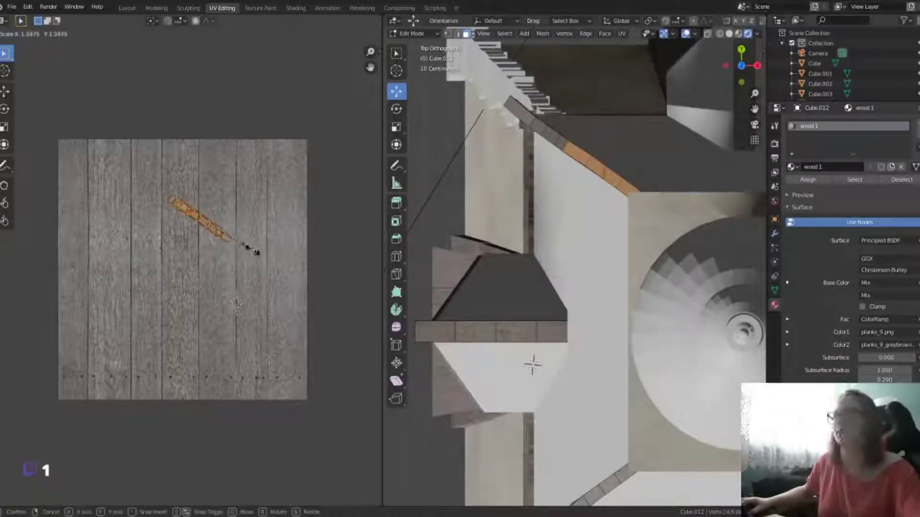
pyautogui.press('s')
pyautogui.click(273, 206)
pyautogui.press('r')
pyautogui.click(206, 249)
pyautogui.press('g')
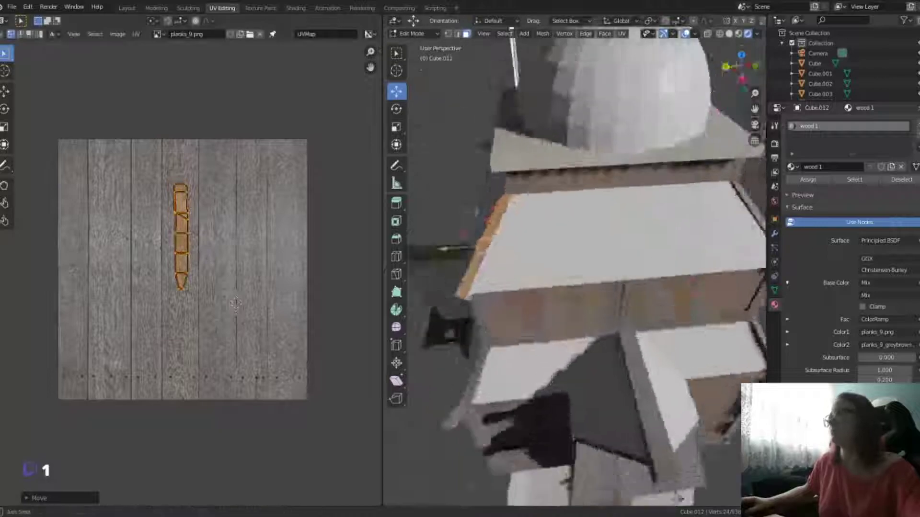
# Step: Unwrap the whole roof-edge beam and place its island upright on a plank to the left
pyautogui.moveTo(575, 288); pyautogui.dragTo(655, 298, button='middle')
pyautogui.click(654, 298)
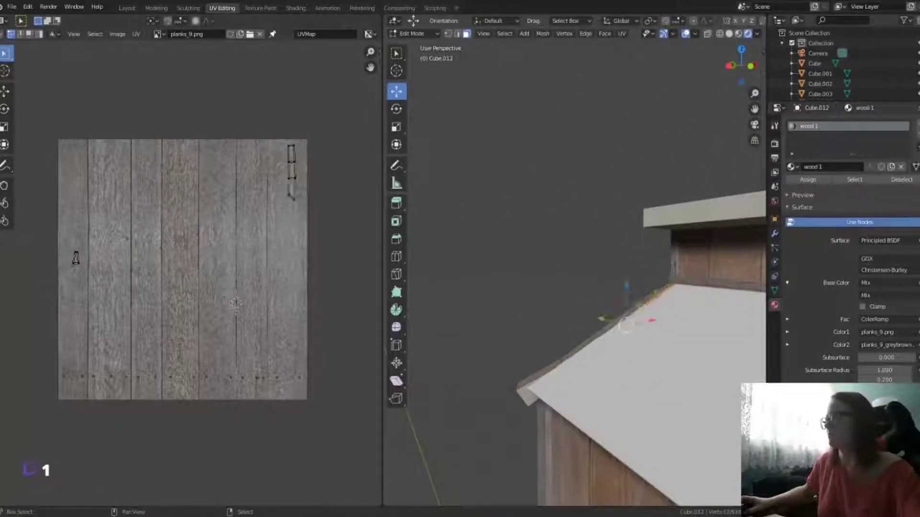
pyautogui.moveTo(623, 336)
pyautogui.mouseDown(button='middle')
pyautogui.moveTo(567, 434)
pyautogui.moveTo(515, 350)
pyautogui.moveTo(502, 280)
pyautogui.mouseUp(button='middle')
pyautogui.press('l')
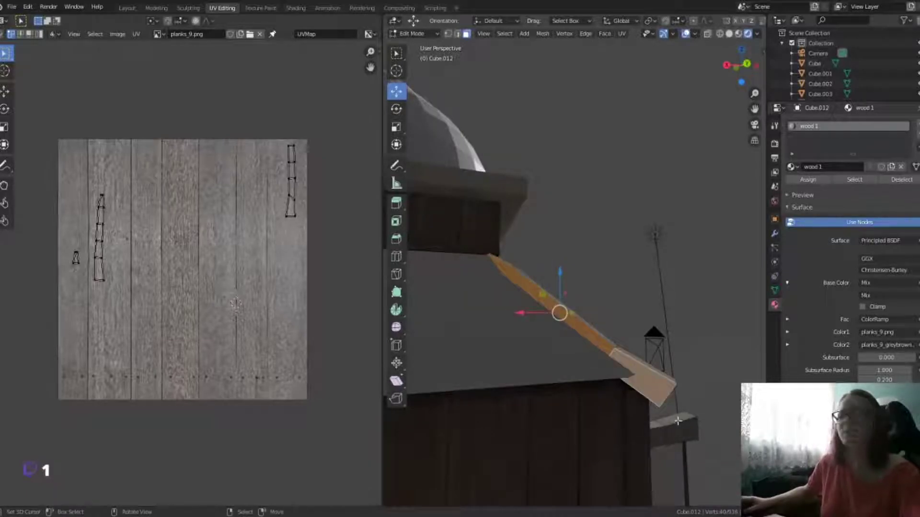
pyautogui.moveTo(677, 421); pyautogui.dragTo(518, 391, button='middle')
pyautogui.press('u')
pyautogui.press('a')
pyautogui.press('r')
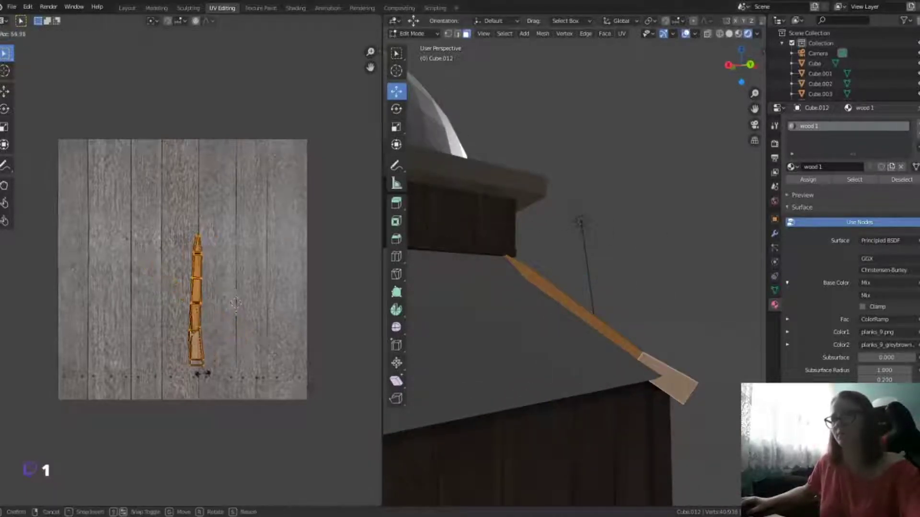
pyautogui.press('Return')
pyautogui.press('g')
pyautogui.click(224, 321)
# Step: Enlarge the beam's underside island and shift it up and left on the texture
pyautogui.moveTo(527, 336)
pyautogui.mouseDown(button='middle')
pyautogui.moveTo(511, 312)
pyautogui.moveTo(575, 345)
pyautogui.moveTo(551, 249)
pyautogui.mouseUp(button='middle')
pyautogui.click(551, 249)
pyautogui.press('l')
pyautogui.press('s')
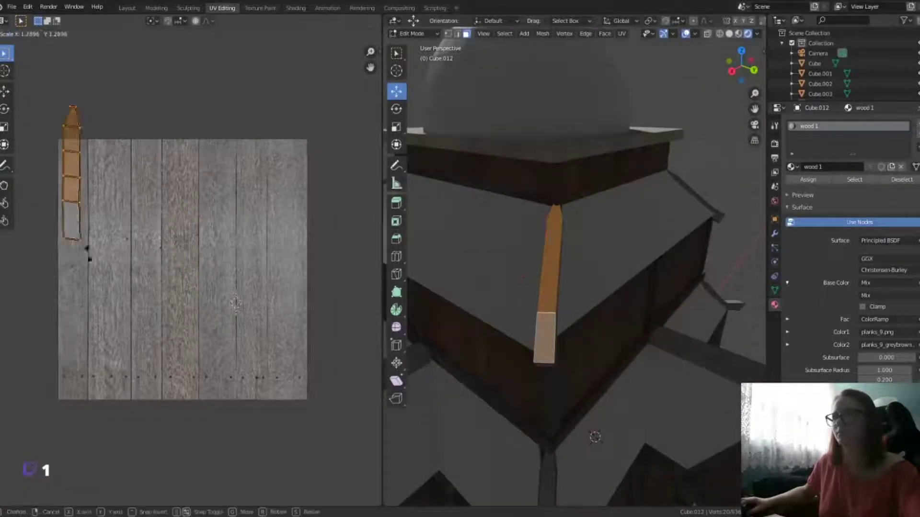
pyautogui.press('Return')
pyautogui.moveTo(531, 376); pyautogui.dragTo(558, 215, button='middle')
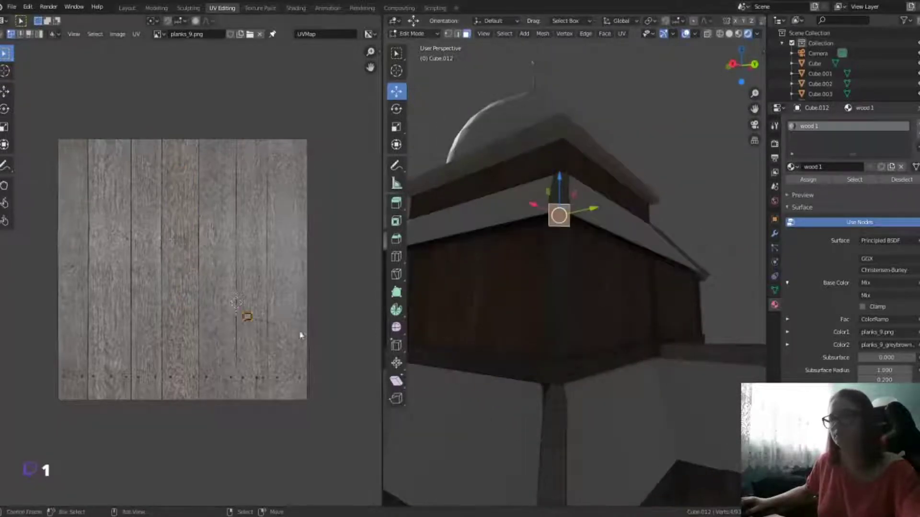
pyautogui.press('g')
pyautogui.click(251, 360)
# Step: Project the remaining roof-edge trim faces from the view and turn their island upright onto a plank
pyautogui.moveTo(540, 322)
pyautogui.mouseDown(button='middle')
pyautogui.moveTo(566, 158)
pyautogui.moveTo(441, 259)
pyautogui.mouseUp(button='middle')
pyautogui.click(431, 262)
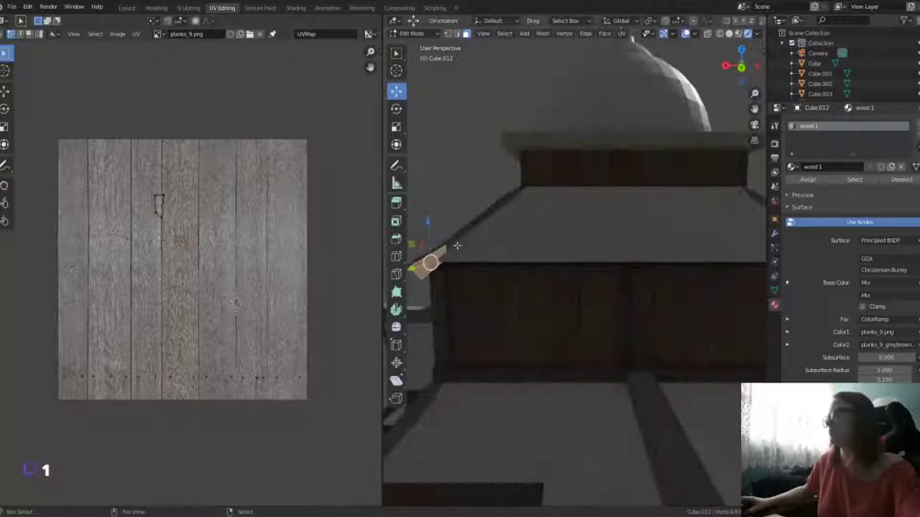
pyautogui.moveTo(521, 197); pyautogui.dragTo(635, 206, button='middle')
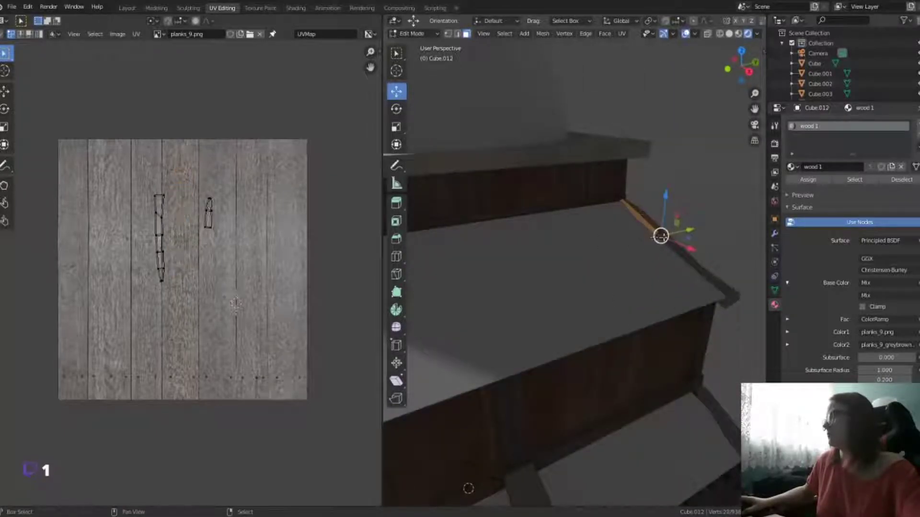
pyautogui.keyDown('shift'); pyautogui.click(683, 255); pyautogui.keyUp('shift')
pyautogui.moveTo(682, 255); pyautogui.dragTo(585, 335, button='middle')
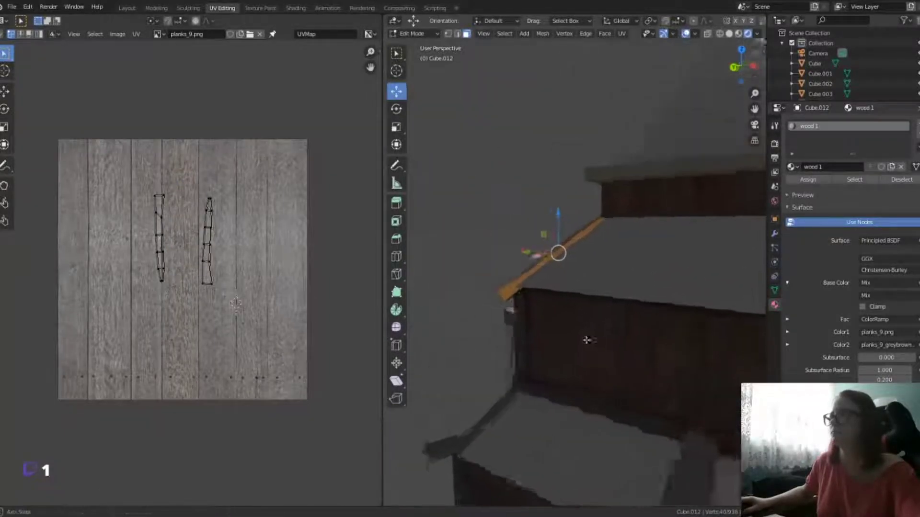
pyautogui.press('u')
pyautogui.click(577, 327)
pyautogui.press('r')
pyautogui.click(221, 207)
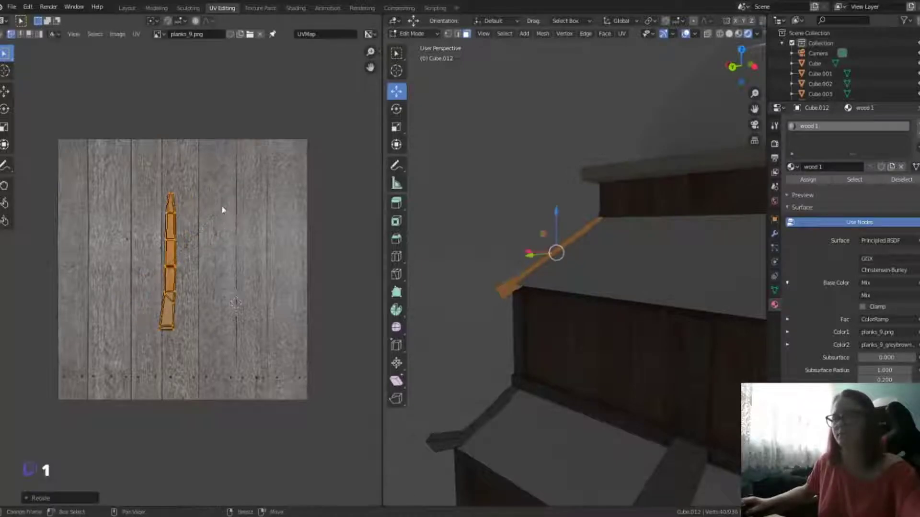
pyautogui.press('g')
pyautogui.click(227, 241)
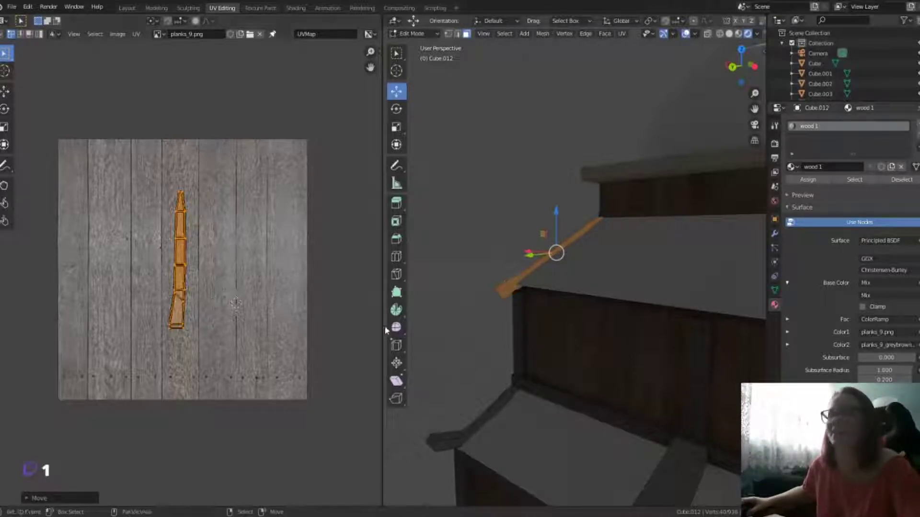
pyautogui.moveTo(479, 335)
pyautogui.mouseDown(button='middle')
pyautogui.moveTo(653, 350)
pyautogui.moveTo(614, 461)
pyautogui.mouseUp(button='middle')
# Step: Switch to the Cube.009 roof trim object and enter Edit Mode on its faces
pyautogui.click(666, 401)
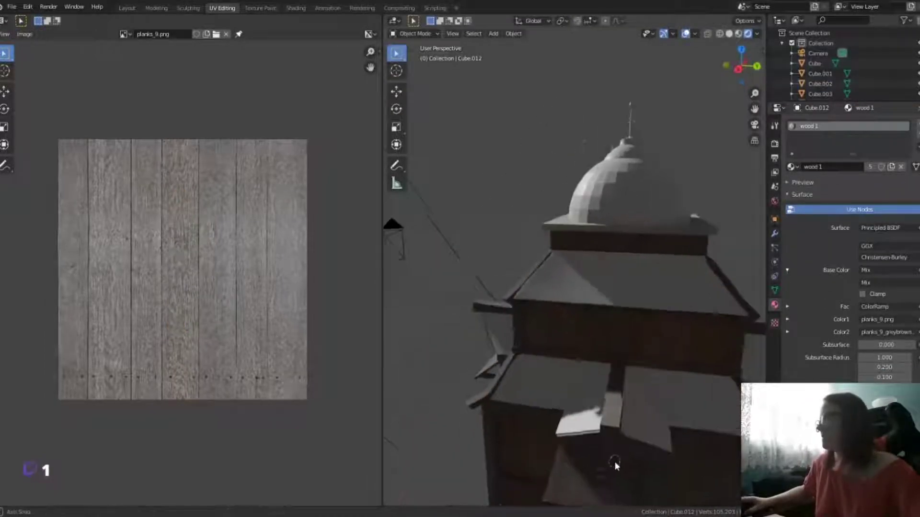
pyautogui.scroll(3, 516, 419)
pyautogui.moveTo(523, 425)
pyautogui.mouseDown(button='middle')
pyautogui.moveTo(556, 444)
pyautogui.moveTo(570, 471)
pyautogui.moveTo(560, 460)
pyautogui.mouseUp(button='middle')
pyautogui.press('Tab')
pyautogui.click(523, 333)
pyautogui.press('Tab')
pyautogui.scroll(3, 531, 333)
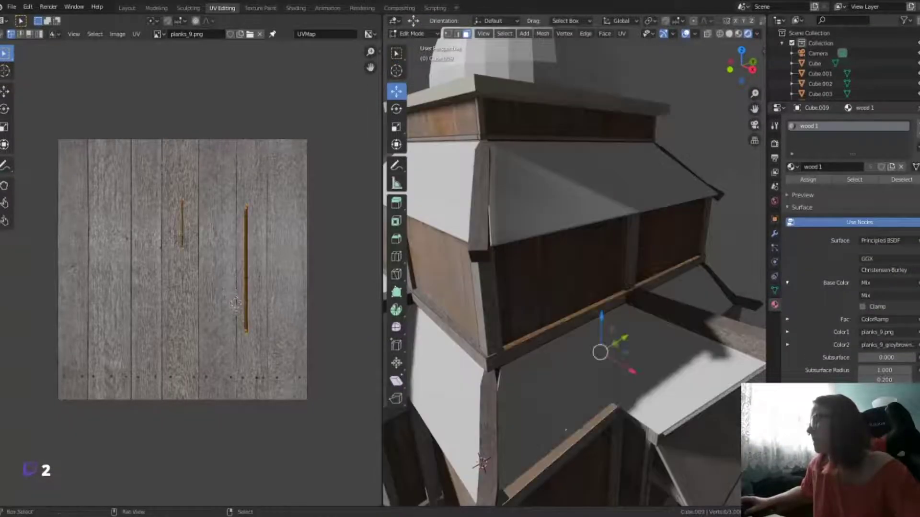
pyautogui.moveTo(519, 363)
pyautogui.mouseDown(button='middle')
pyautogui.moveTo(548, 324)
pyautogui.moveTo(585, 417)
pyautogui.mouseUp(button='middle')
# Step: Project Cube.009's trim from the top view, then enlarge the strips and move them over the planks
pyautogui.press('KP_7')
pyautogui.press('u')
pyautogui.click(584, 420)
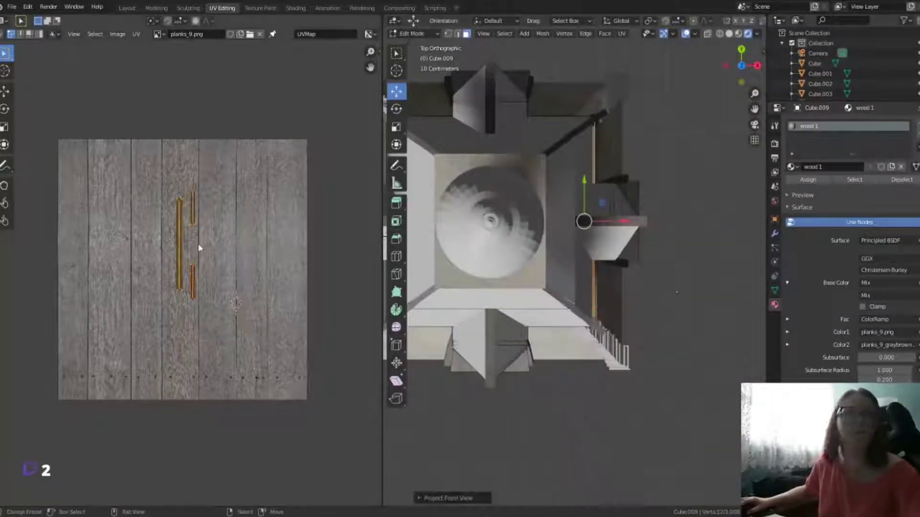
pyautogui.press('s')
pyautogui.click(213, 225)
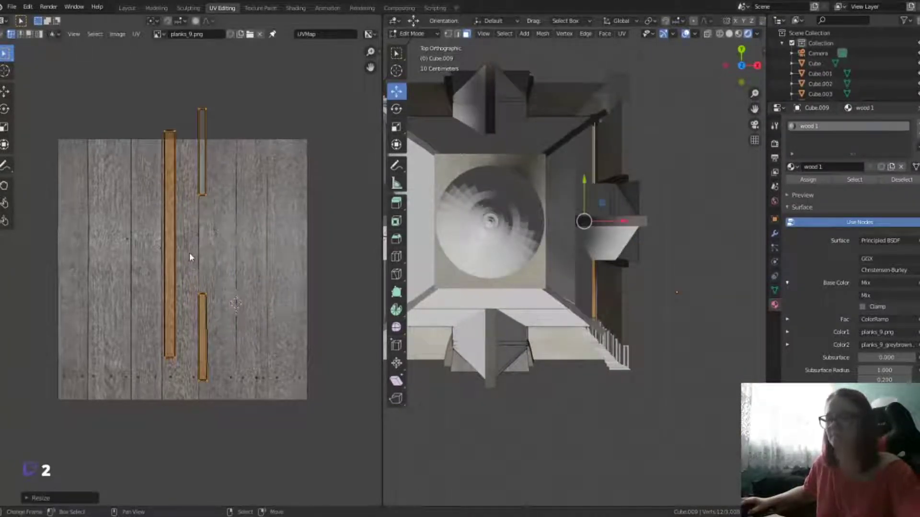
pyautogui.press('g')
pyautogui.click(195, 266)
# Step: Slide the two thin UV strips along the plank, moving the upper one further down
pyautogui.moveTo(198, 110); pyautogui.dragTo(221, 398)
pyautogui.press('g')
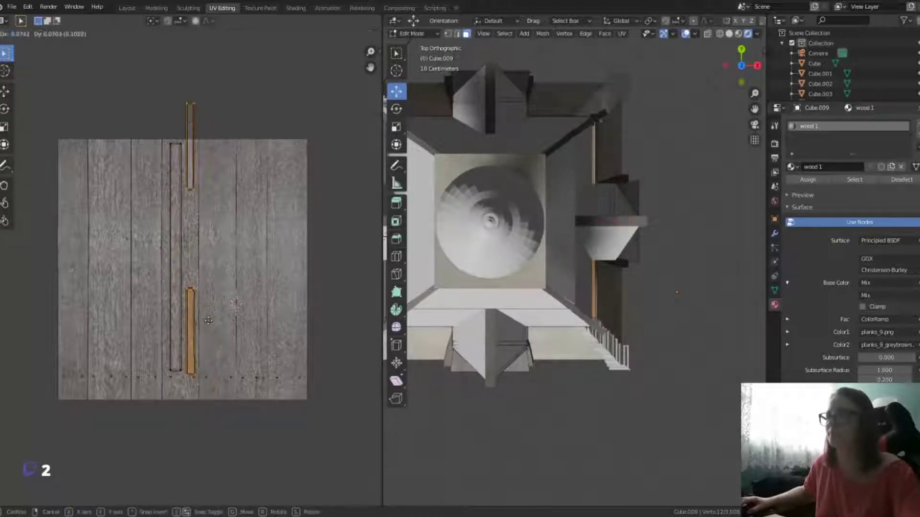
pyautogui.click(207, 315)
pyautogui.click(201, 180)
pyautogui.moveTo(201, 179); pyautogui.dragTo(201, 254)
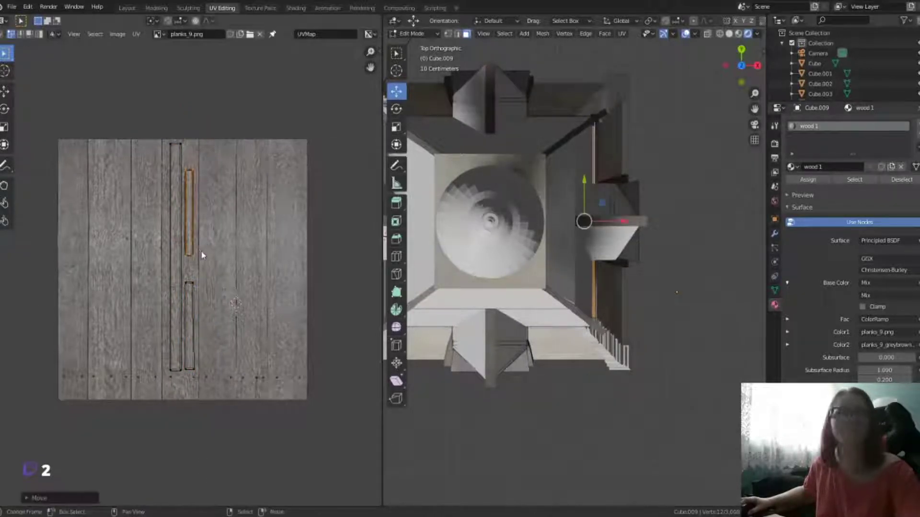
# Step: Project other trim faces from the top and stretch their strips onto the neighbouring plank
pyautogui.moveTo(527, 288); pyautogui.dragTo(622, 239, button='middle')
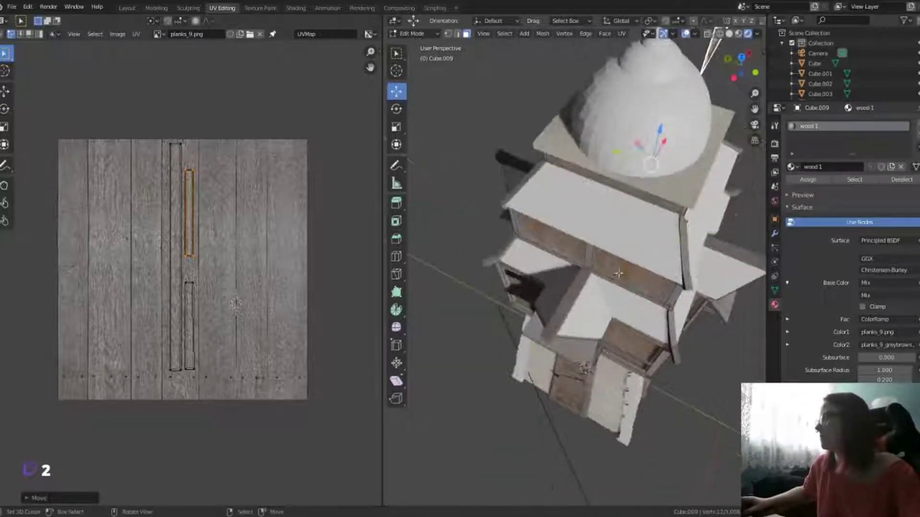
pyautogui.click(664, 362)
pyautogui.press('KP_7')
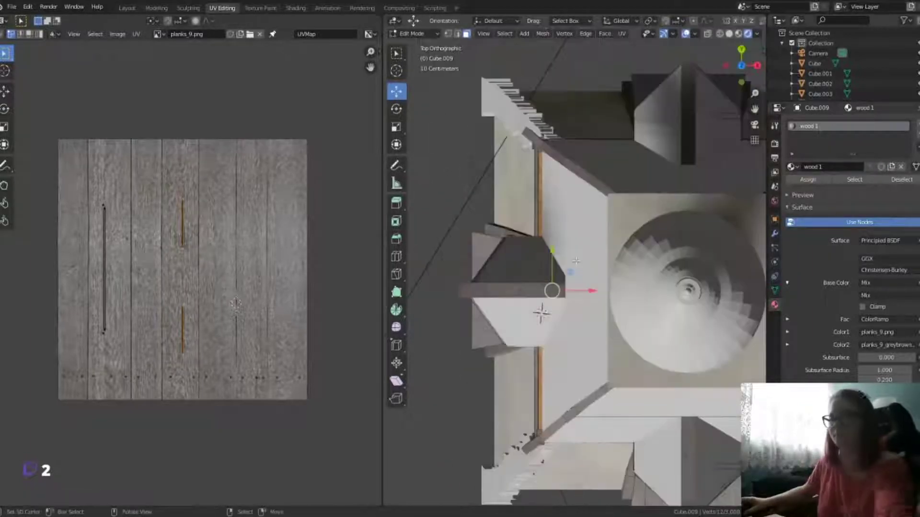
pyautogui.press('u')
pyautogui.press('s')
pyautogui.click(208, 251)
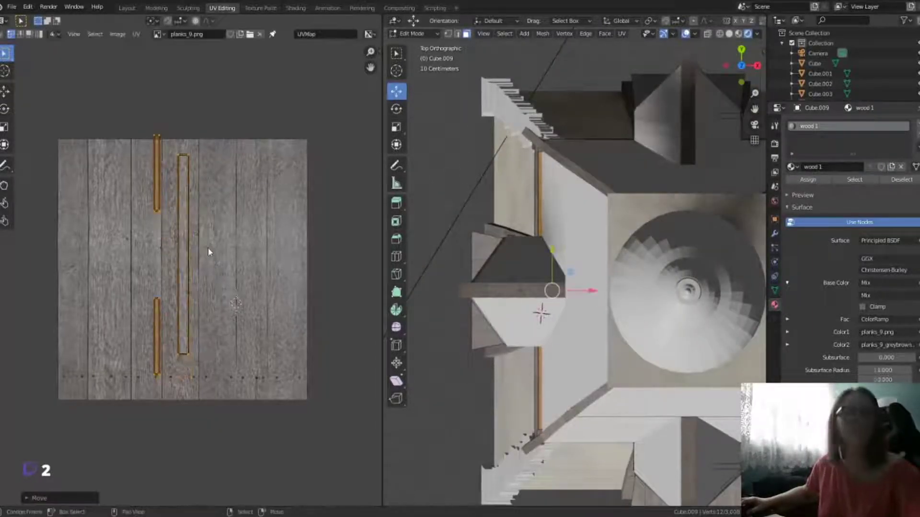
pyautogui.press('g')
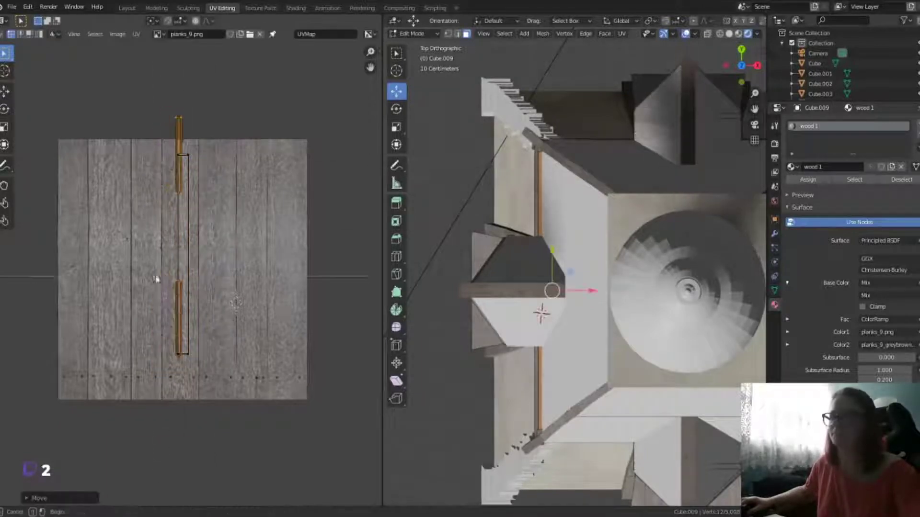
pyautogui.click(265, 412)
# Step: Select the remaining trim faces around the tower, including hidden ones
pyautogui.moveTo(551, 311)
pyautogui.mouseDown(button='middle')
pyautogui.moveTo(599, 288)
pyautogui.moveTo(447, 339)
pyautogui.mouseUp(button='middle')
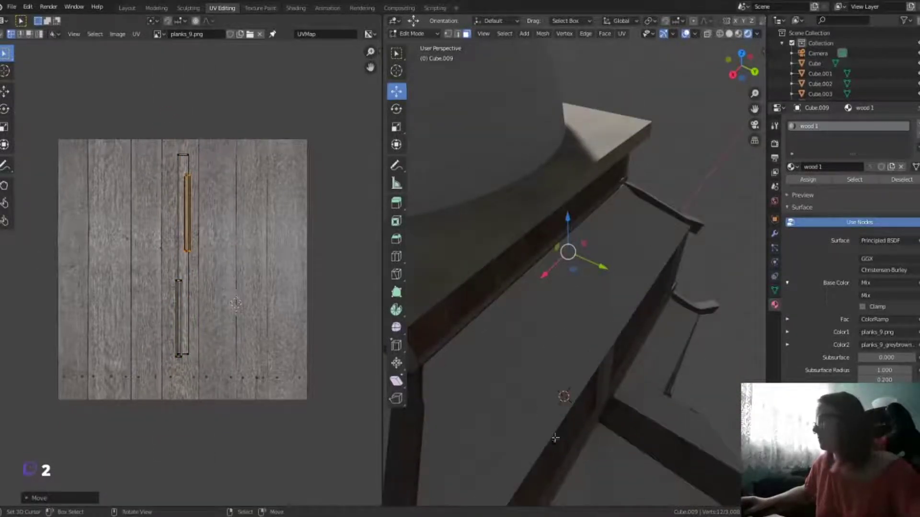
pyautogui.moveTo(555, 438); pyautogui.dragTo(551, 354, button='middle')
pyautogui.click(490, 287)
pyautogui.moveTo(573, 275)
pyautogui.mouseDown(button='middle')
pyautogui.moveTo(567, 311)
pyautogui.moveTo(527, 240)
pyautogui.mouseUp(button='middle')
pyautogui.keyDown('shift'); pyautogui.click(527, 120); pyautogui.keyUp('shift')
pyautogui.moveTo(527, 119); pyautogui.dragTo(538, 407, button='middle')
pyautogui.keyDown('shift'); pyautogui.click(671, 144); pyautogui.keyUp('shift')
# Step: Project those trims from the top view, enlarge the strips and line them up beside the others
pyautogui.press('KP_7')
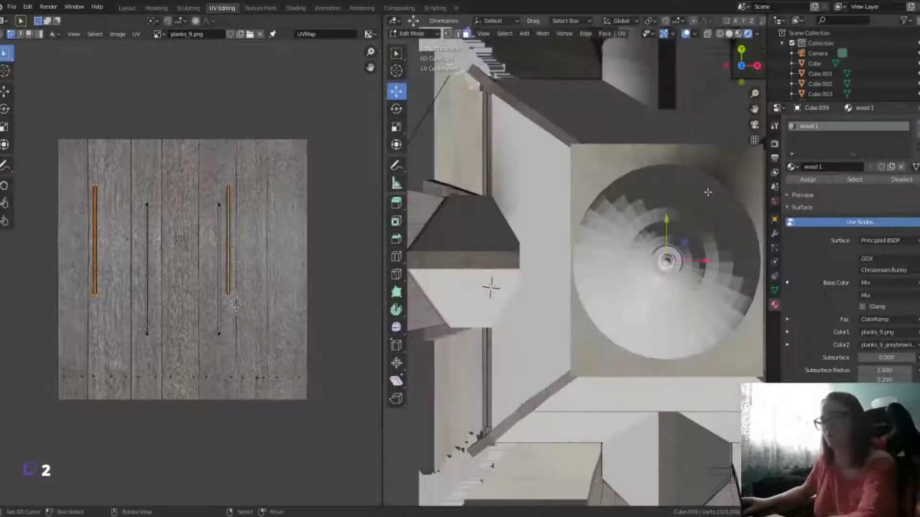
pyautogui.press('u')
pyautogui.click(707, 194)
pyautogui.click(195, 216)
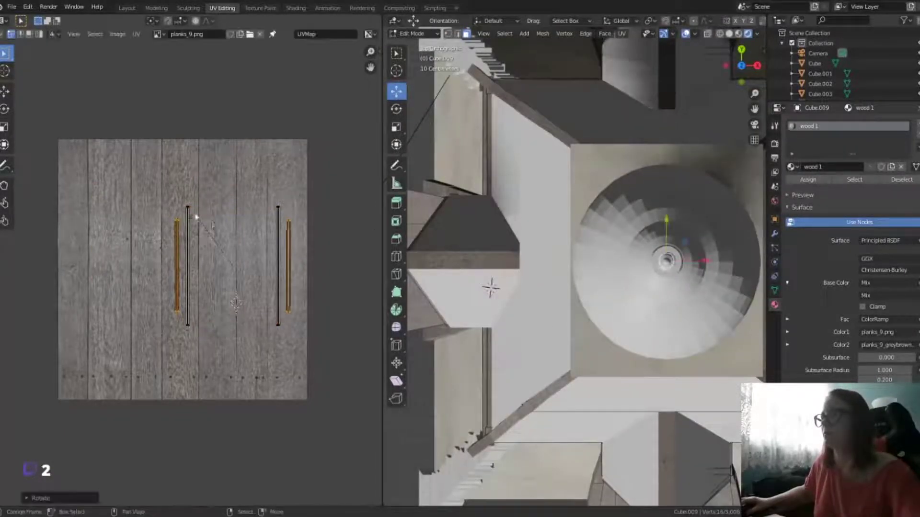
pyautogui.press('s')
pyautogui.click(294, 366)
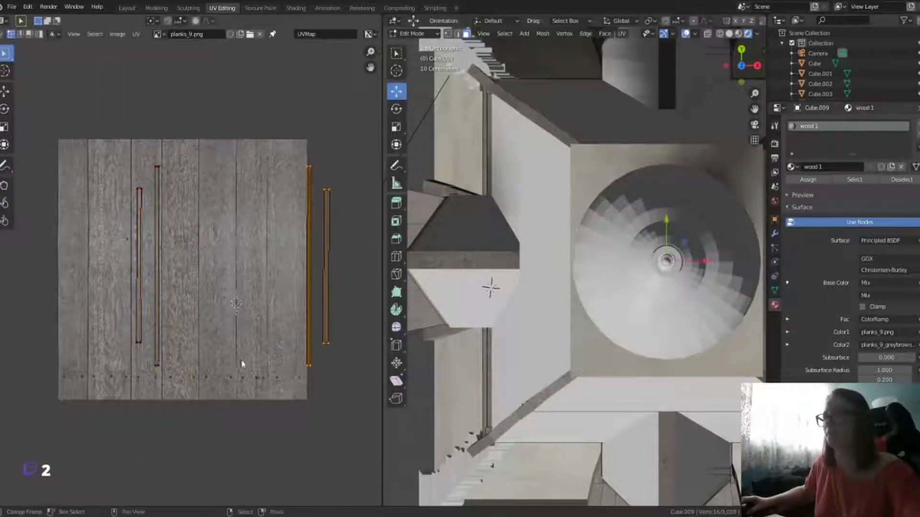
pyautogui.press('g')
pyautogui.click(103, 364)
# Step: Return to Object Mode and look around the finished tower
pyautogui.moveTo(494, 378); pyautogui.dragTo(608, 150, button='middle')
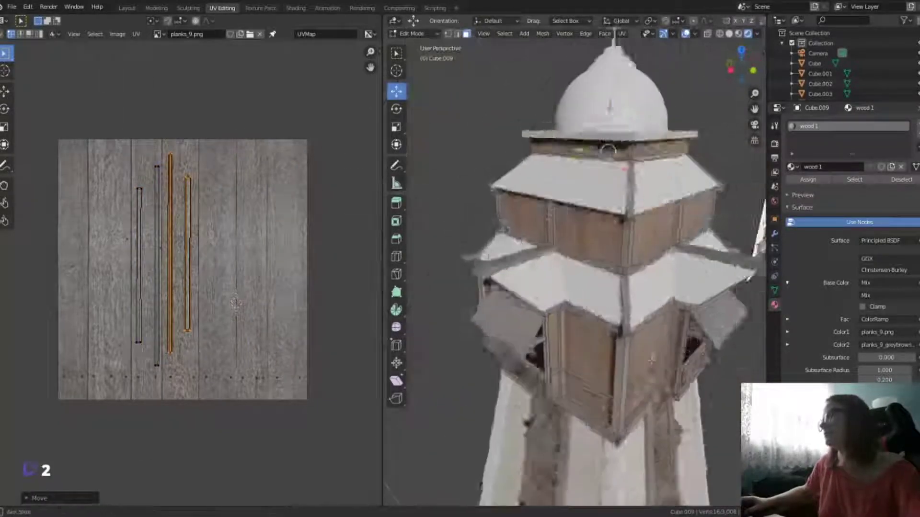
pyautogui.press('Tab')
pyautogui.scroll(4, 654, 342)
pyautogui.moveTo(654, 342)
pyautogui.mouseDown(button='middle')
pyautogui.moveTo(497, 409)
pyautogui.moveTo(444, 340)
pyautogui.moveTo(612, 358)
pyautogui.moveTo(550, 284)
pyautogui.moveTo(407, 467)
pyautogui.moveTo(509, 384)
pyautogui.mouseUp(button='middle')
pyautogui.scroll(-5, 444, 340)
# Step: Save the file, then select the tower's wall faces in Edit Mode
pyautogui.hotkey('ctrl', 's')
pyautogui.click(551, 284)
pyautogui.scroll(4, 550, 284)
pyautogui.press('Tab')
pyautogui.scroll(3, 493, 406)
pyautogui.click(441, 298)
pyautogui.keyDown('shift'); pyautogui.click(451, 316); pyautogui.keyUp('shift')
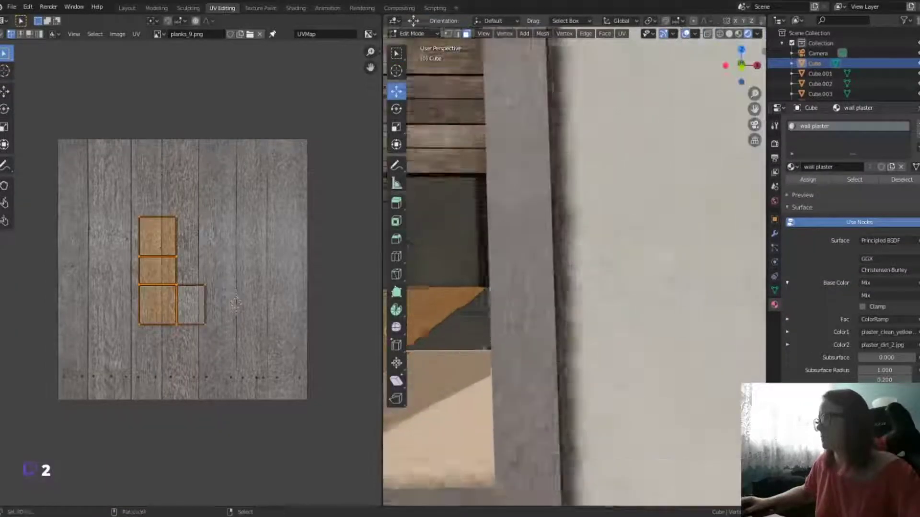
pyautogui.scroll(-3, 446, 348)
pyautogui.keyDown('shift'); pyautogui.moveTo(441, 303); pyautogui.dragTo(657, 411); pyautogui.keyUp('shift')
pyautogui.scroll(3, 472, 348)
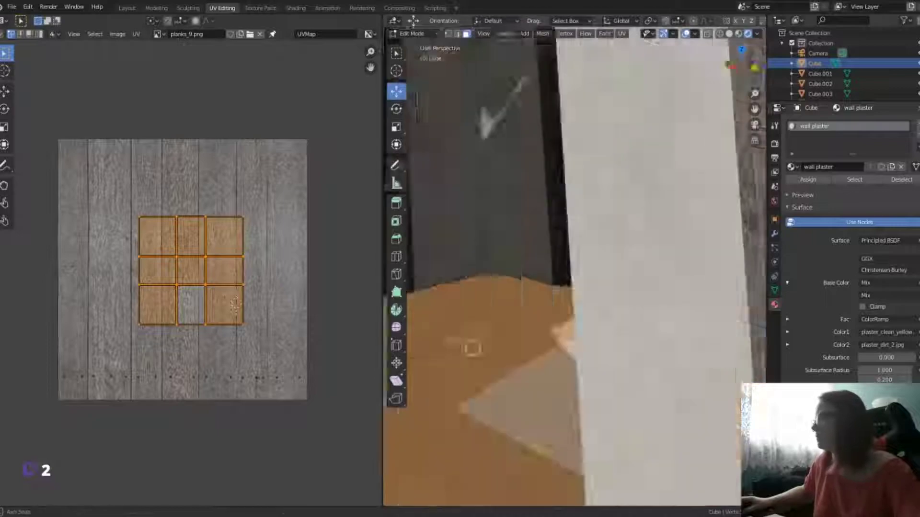
pyautogui.scroll(-3, 471, 349)
pyautogui.moveTo(542, 322)
pyautogui.mouseDown(button='middle')
pyautogui.moveTo(596, 335)
pyautogui.moveTo(505, 334)
pyautogui.mouseUp(button='middle')
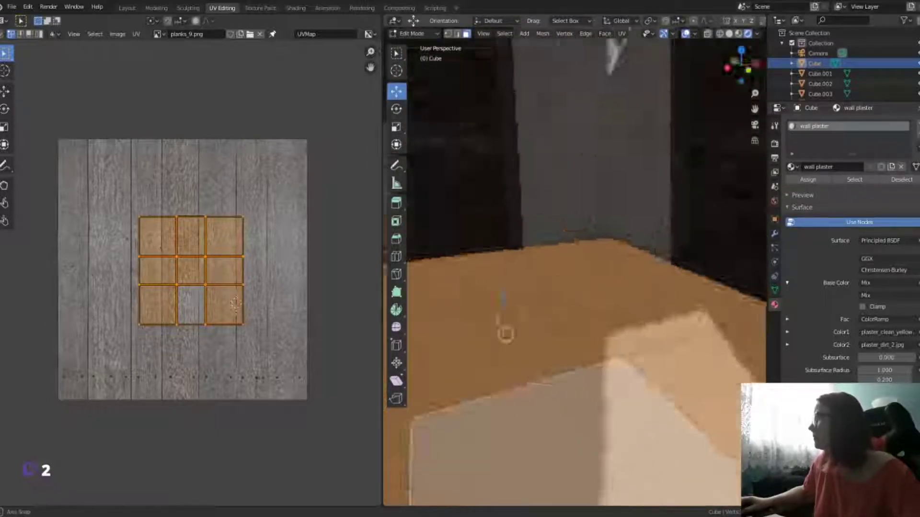
# Step: Project the wall UVs from the top view and assign the 'wall wooden' material
pyautogui.press('KP_7')
pyautogui.press('u')
pyautogui.click(508, 335)
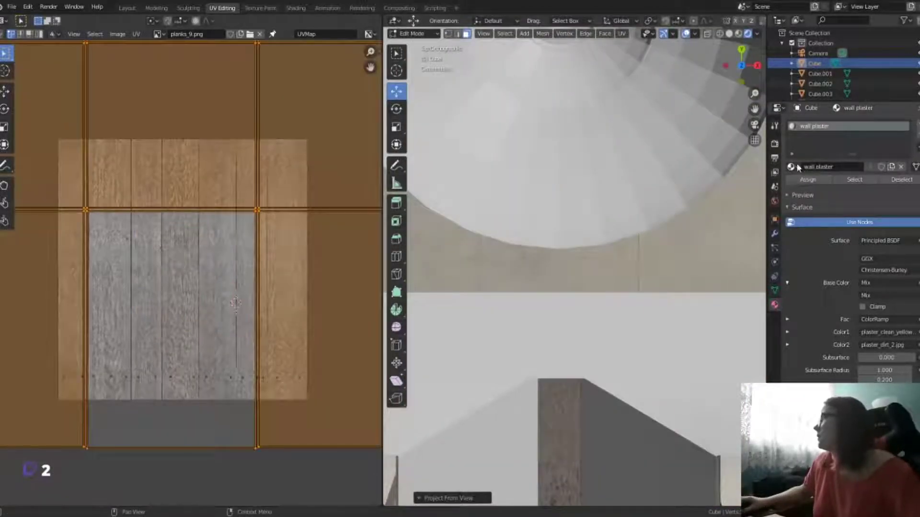
pyautogui.click(795, 167)
pyautogui.click(831, 212)
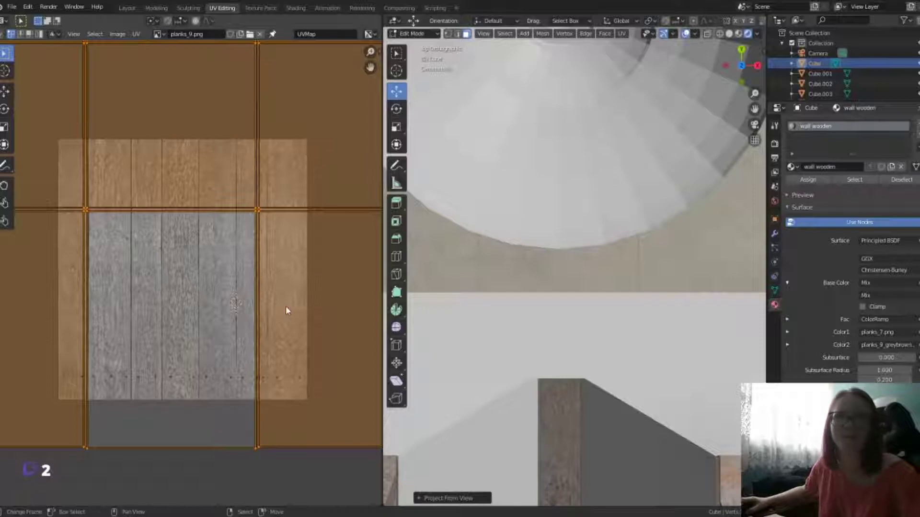
# Step: Move and enlarge the wall UVs over the planks, return to Object Mode, and save
pyautogui.scroll(-4, 299, 372)
pyautogui.moveTo(575, 336); pyautogui.dragTo(574, 273, button='middle')
pyautogui.press('g')
pyautogui.click(256, 358)
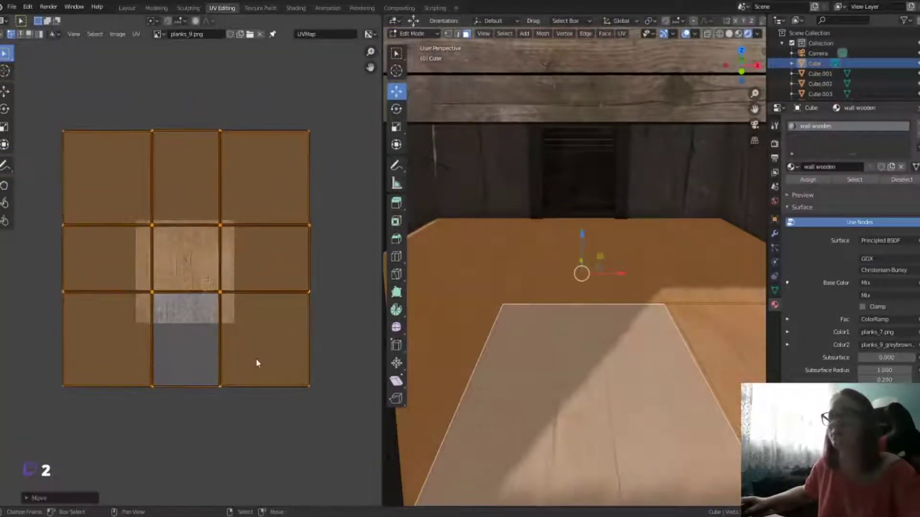
pyautogui.press('s')
pyautogui.click(302, 409)
pyautogui.scroll(-5, 624, 390)
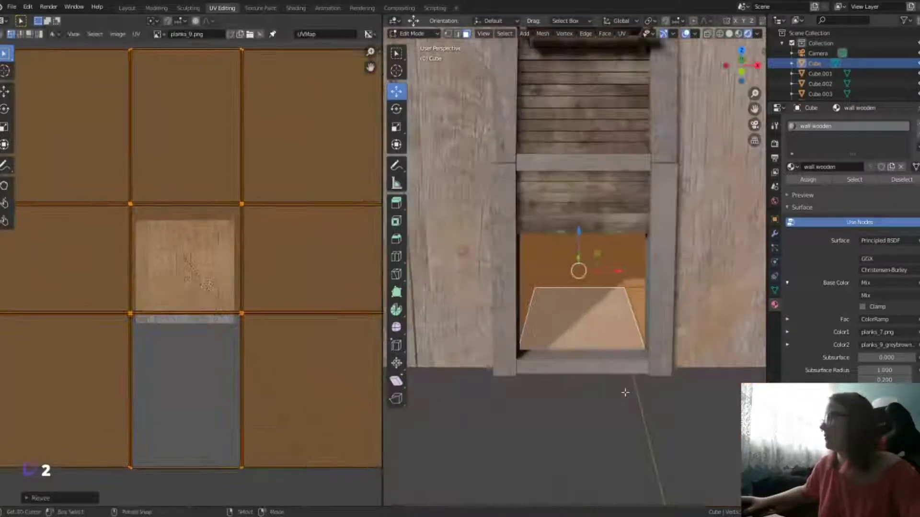
pyautogui.press('Tab')
pyautogui.moveTo(609, 378)
pyautogui.mouseDown(button='middle')
pyautogui.moveTo(605, 389)
pyautogui.moveTo(661, 404)
pyautogui.moveTo(626, 322)
pyautogui.moveTo(560, 314)
pyautogui.moveTo(556, 371)
pyautogui.mouseUp(button='middle')
pyautogui.hotkey('ctrl', 's')
# Step: Smart UV Project the whole tower base Cube.008 mesh
pyautogui.click(556, 371)
pyautogui.press('Tab')
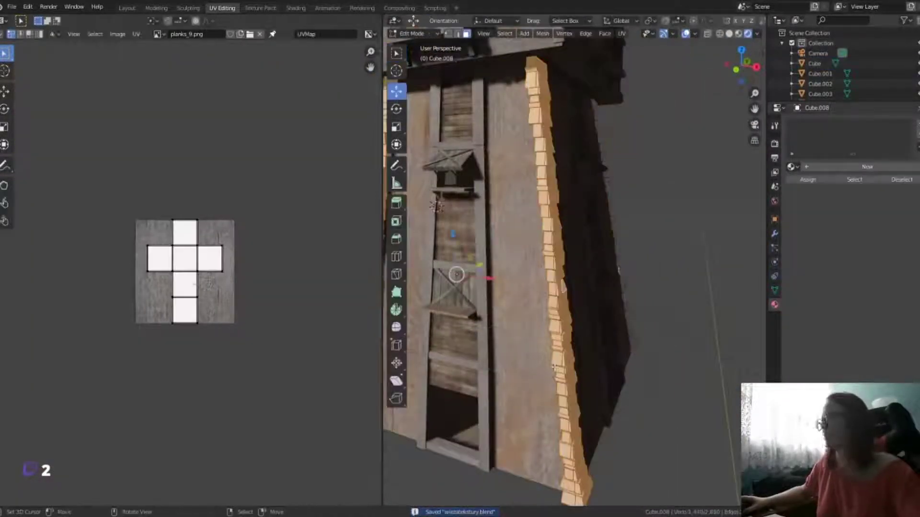
pyautogui.press('u')
pyautogui.click(536, 336)
pyautogui.click(537, 374)
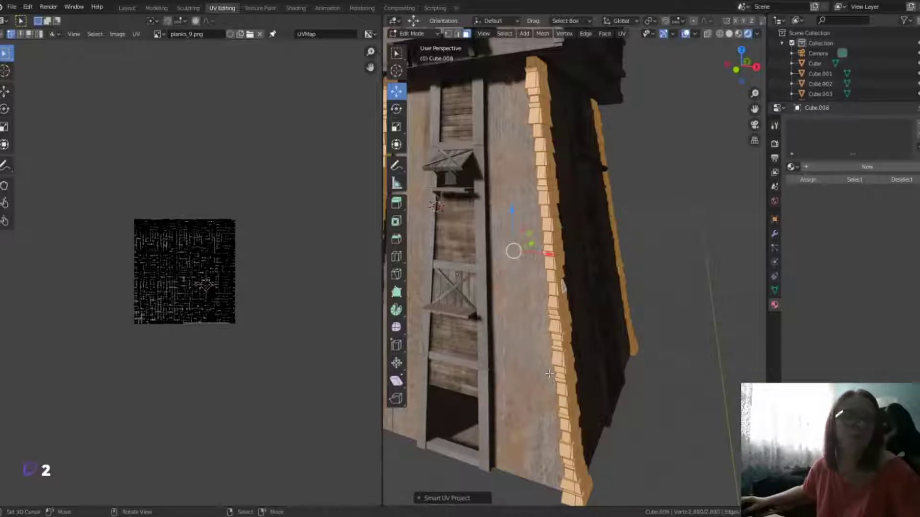
# Step: Add a new 'stone' material whose Base Color uses an Image Texture
pyautogui.moveTo(602, 372)
pyautogui.mouseDown(button='middle')
pyautogui.moveTo(667, 261)
pyautogui.moveTo(649, 402)
pyautogui.mouseUp(button='middle')
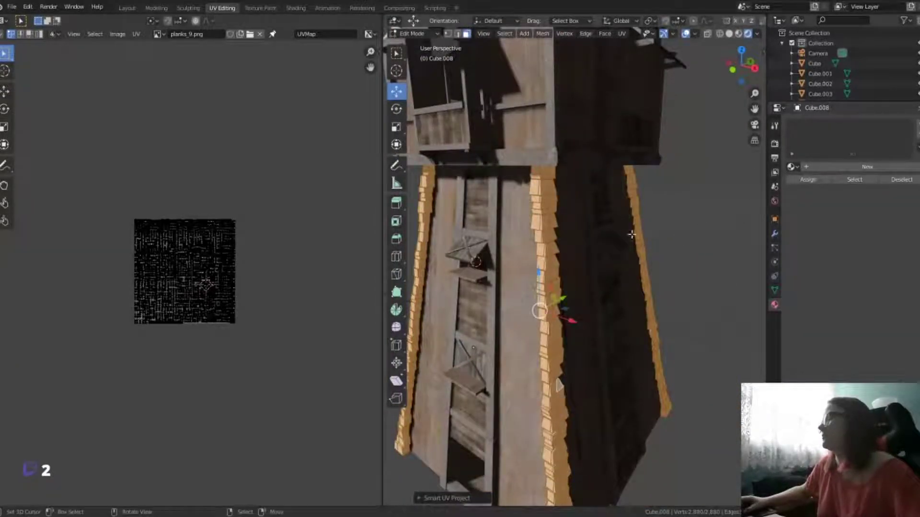
pyautogui.click(857, 167)
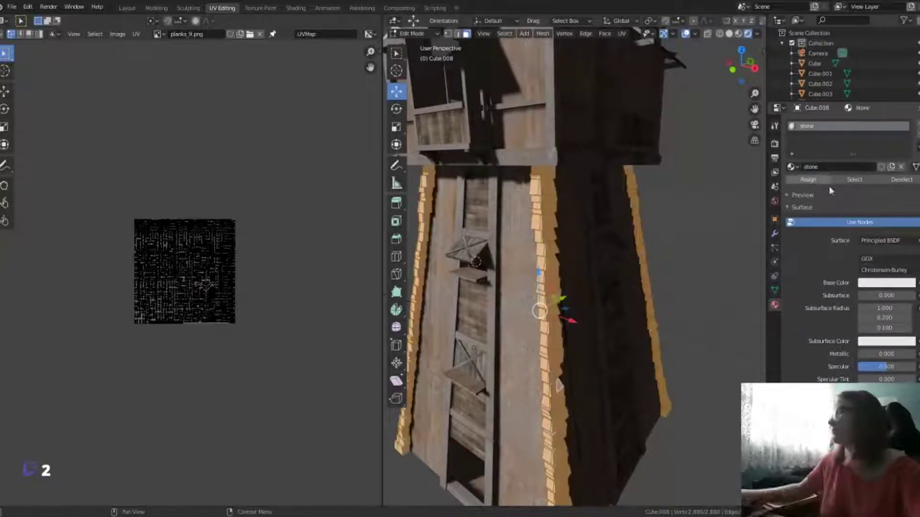
pyautogui.click(887, 282)
pyautogui.click(671, 349)
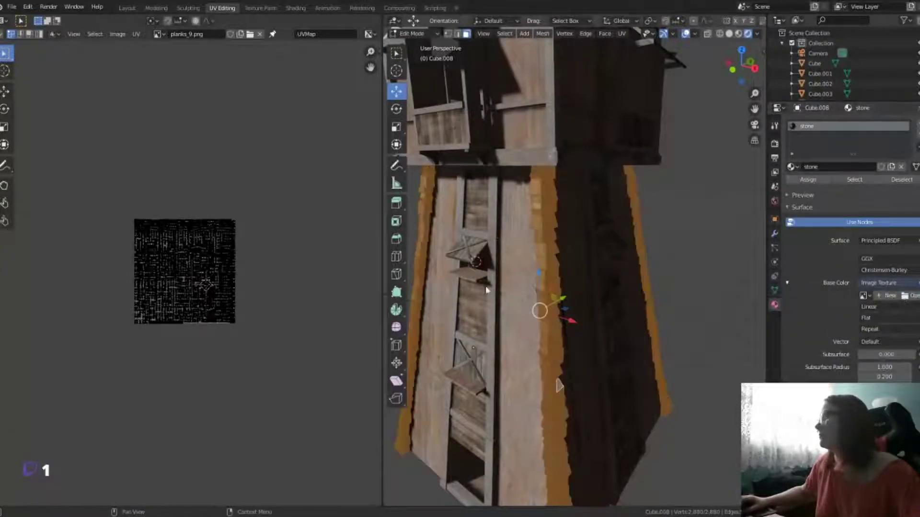
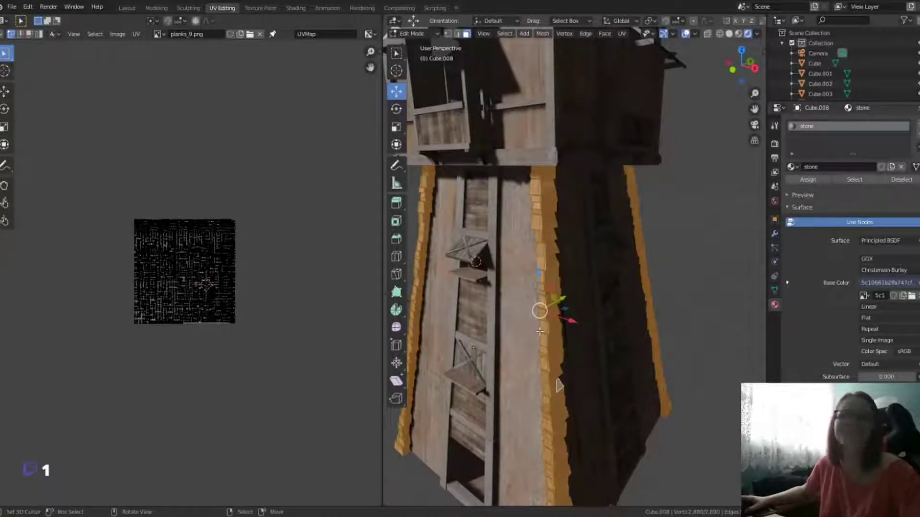
# Step: Clear the strip selection and display the stone image in the UV editor
pyautogui.click(535, 176)
pyautogui.click(158, 34)
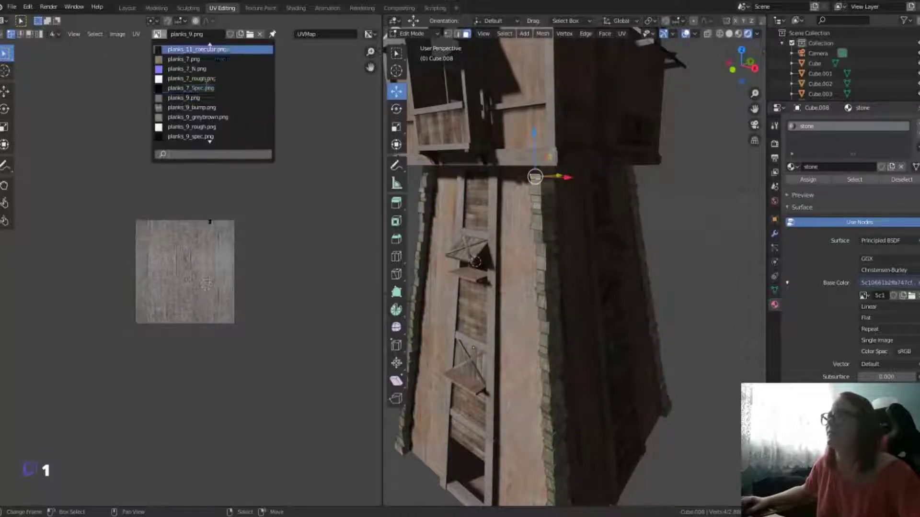
pyautogui.scroll(-3, 201, 96)
pyautogui.click(195, 57)
pyautogui.scroll(2, 200, 290)
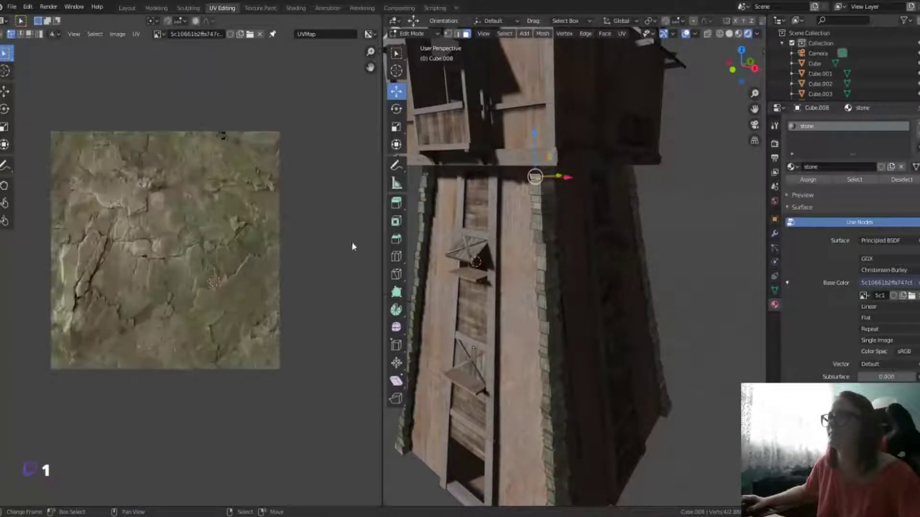
pyautogui.scroll(3, 565, 242)
pyautogui.scroll(-2, 589, 255)
# Step: Smart UV project the linked faces of the first stone blocks
pyautogui.hotkey('ctrl', 'l')
pyautogui.moveTo(596, 273)
pyautogui.mouseDown(button='middle')
pyautogui.moveTo(534, 185)
pyautogui.moveTo(523, 199)
pyautogui.moveTo(468, 222)
pyautogui.moveTo(456, 294)
pyautogui.moveTo(464, 258)
pyautogui.mouseUp(button='middle')
pyautogui.press('u')
pyautogui.click(533, 192)
pyautogui.click(534, 261)
pyautogui.hotkey('ctrl', 'l')
pyautogui.press('u')
pyautogui.click(464, 268)
pyautogui.click(491, 340)
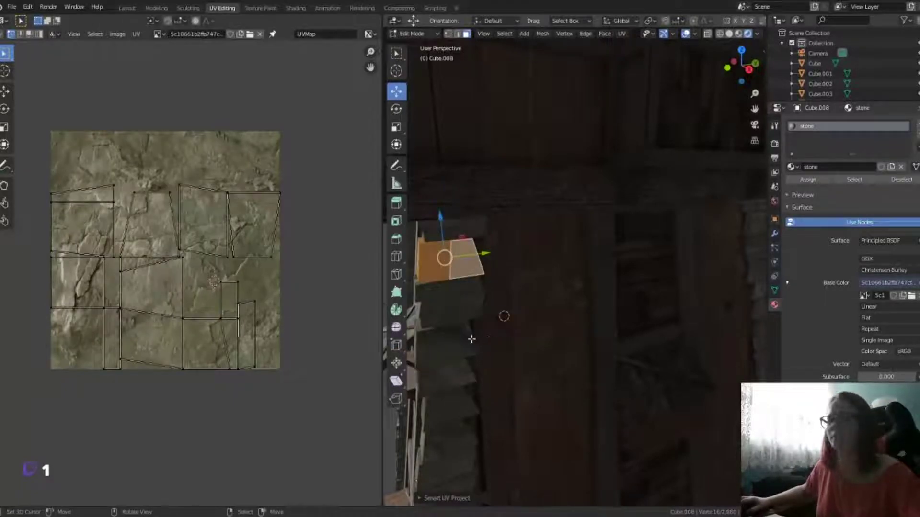
# Step: Select another linked stone piece and Smart UV project it
pyautogui.press('a')
pyautogui.click(456, 234)
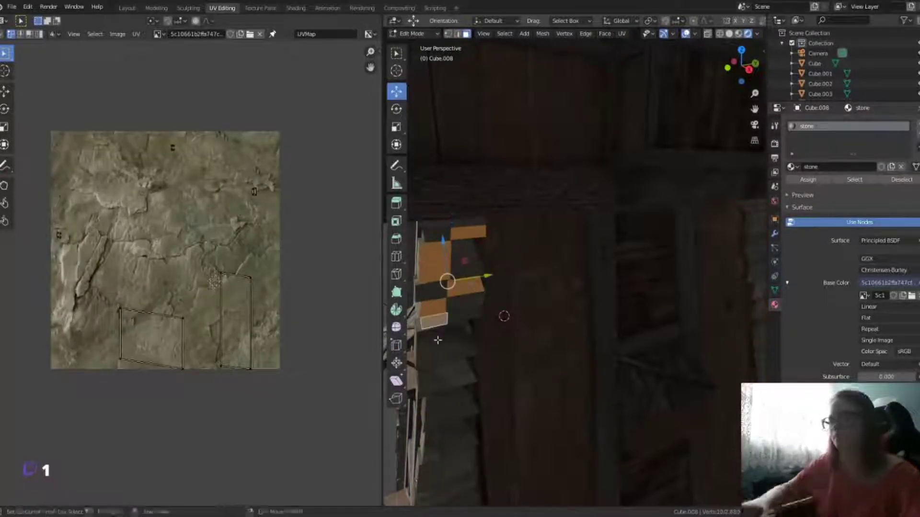
pyautogui.hotkey('ctrl', 'l')
pyautogui.press('u')
pyautogui.click(439, 341)
pyautogui.click(425, 415)
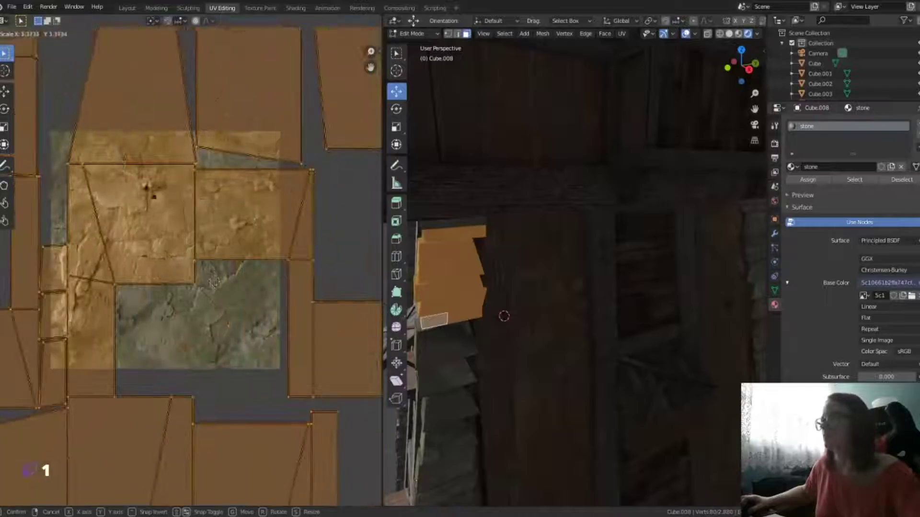
# Step: Smart UV project the whole strip mesh, scale its UV islands up, and return to Object Mode
pyautogui.scroll(3, 555, 327)
pyautogui.scroll(3, 559, 322)
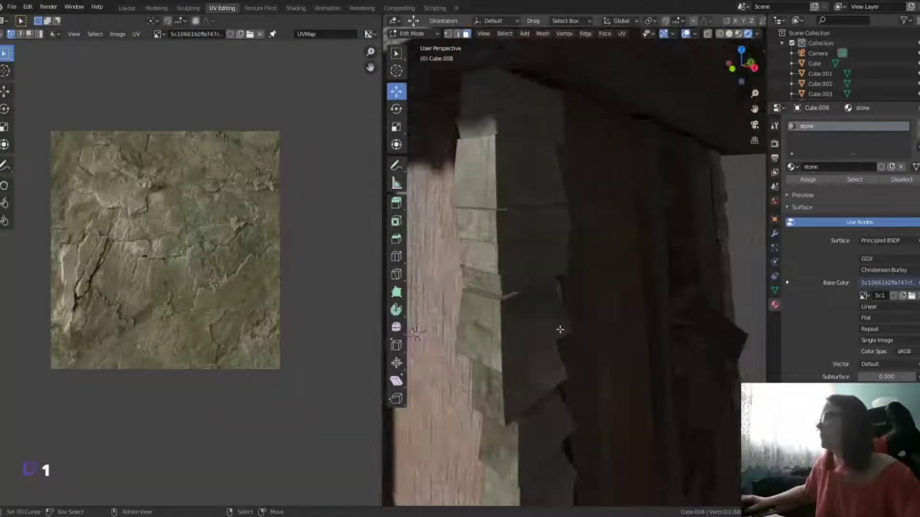
pyautogui.scroll(2, 559, 317)
pyautogui.press('a')
pyautogui.press('u')
pyautogui.click(559, 314)
pyautogui.click(558, 392)
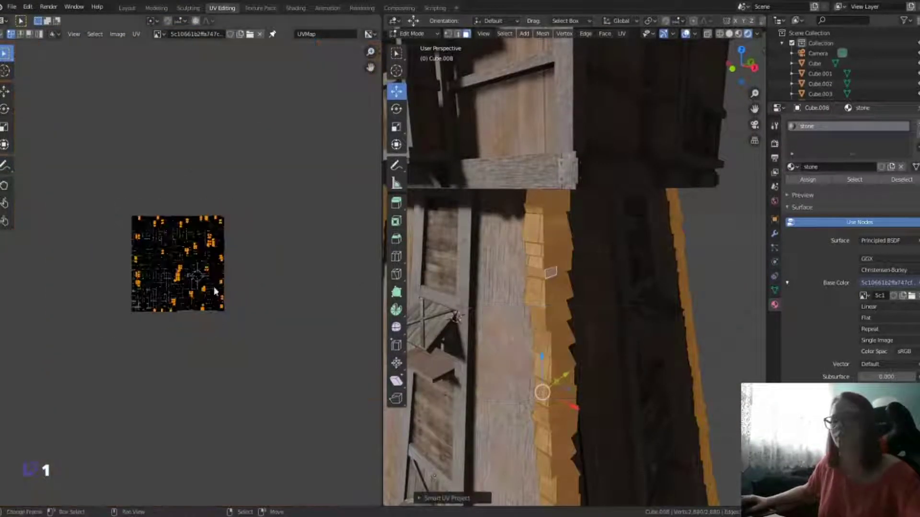
pyautogui.press('s')
pyautogui.click(81, 105)
pyautogui.press('Tab')
# Step: Inspect the stone-textured corner strips around the tower, then switch to the Shading workspace
pyautogui.scroll(-3, 623, 369)
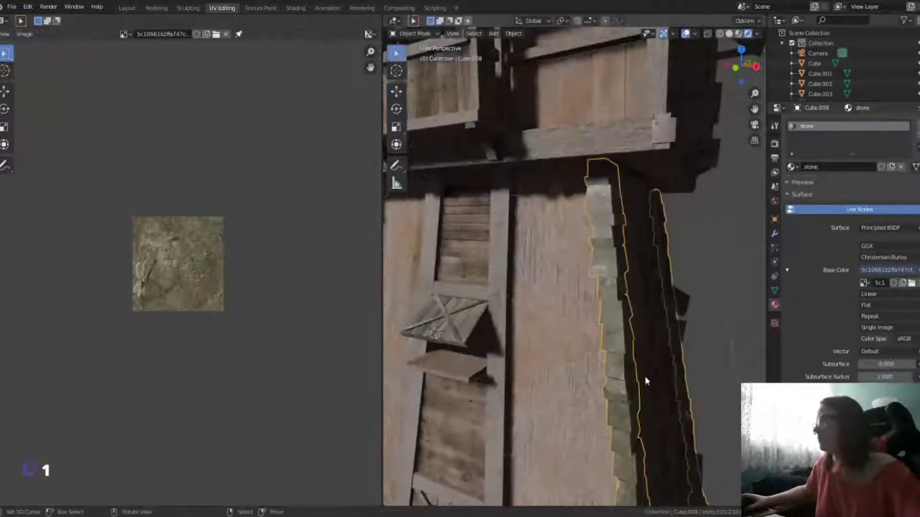
pyautogui.scroll(-5, 670, 374)
pyautogui.scroll(-2, 698, 374)
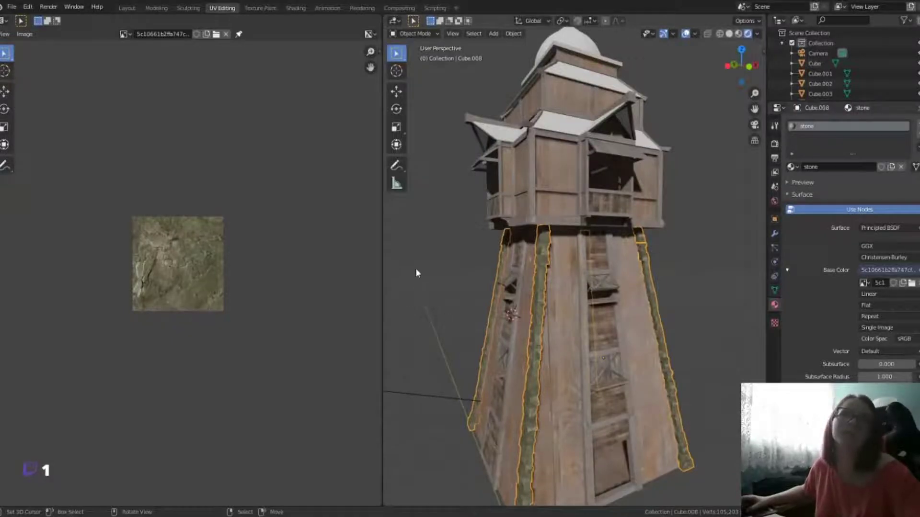
pyautogui.moveTo(415, 273); pyautogui.dragTo(414, 292, button='middle')
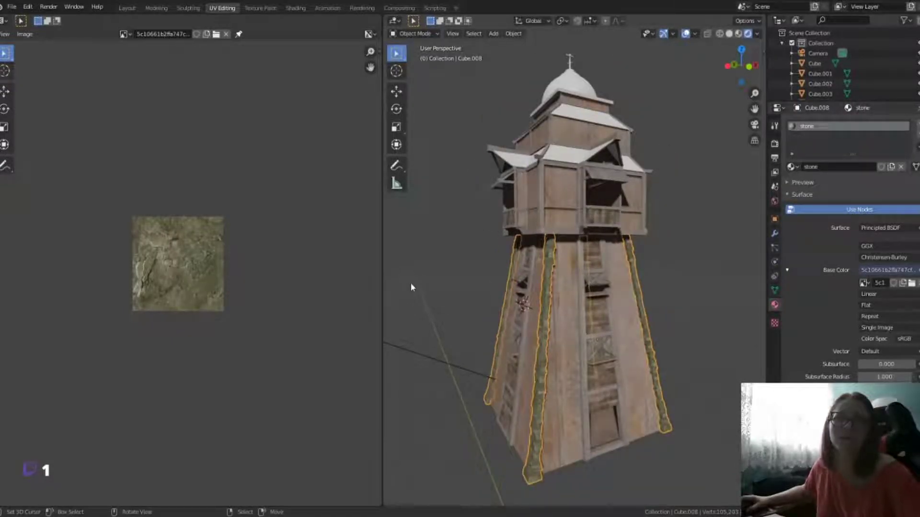
pyautogui.moveTo(521, 372)
pyautogui.mouseDown(button='middle')
pyautogui.moveTo(505, 416)
pyautogui.moveTo(564, 390)
pyautogui.mouseUp(button='middle')
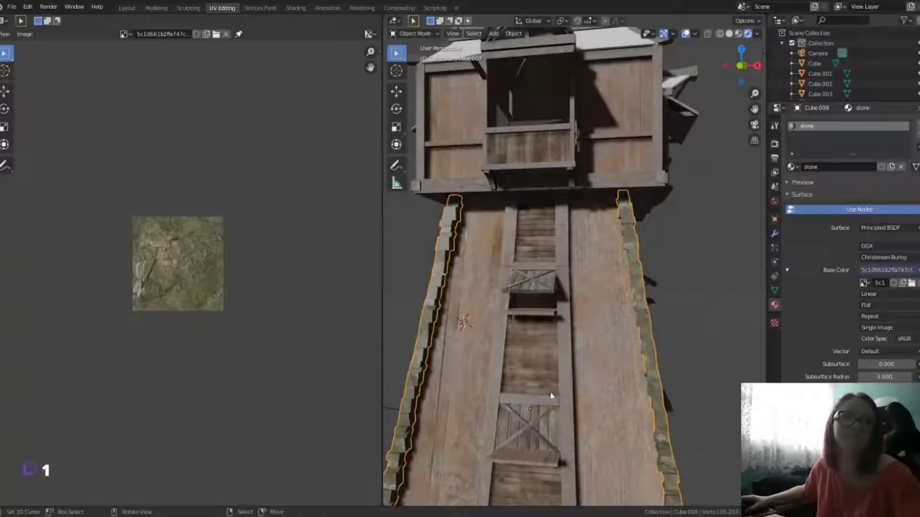
pyautogui.scroll(3, 546, 405)
pyautogui.scroll(4, 519, 388)
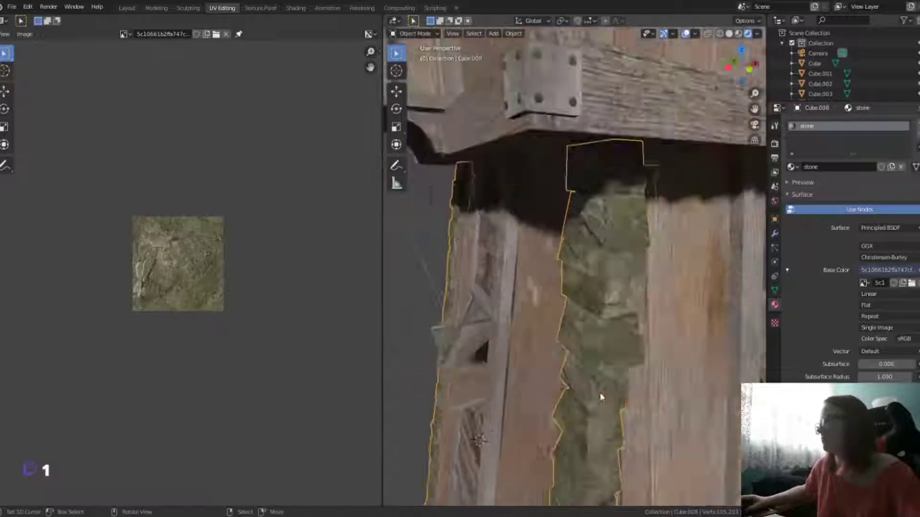
pyautogui.scroll(-5, 604, 398)
pyautogui.scroll(-10, 602, 381)
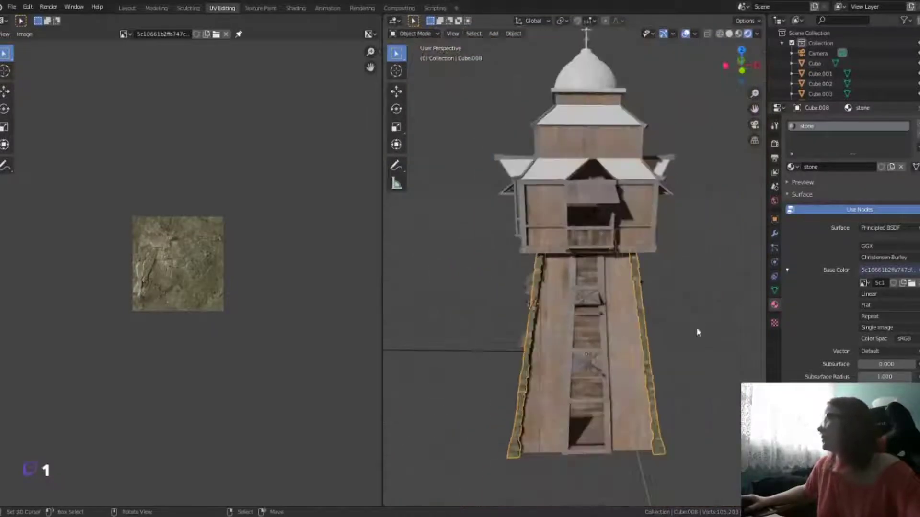
pyautogui.click(295, 7)
# Step: Duplicate the stone Image Texture and blend both textures through a Mix colour node
pyautogui.moveTo(460, 367); pyautogui.dragTo(241, 331)
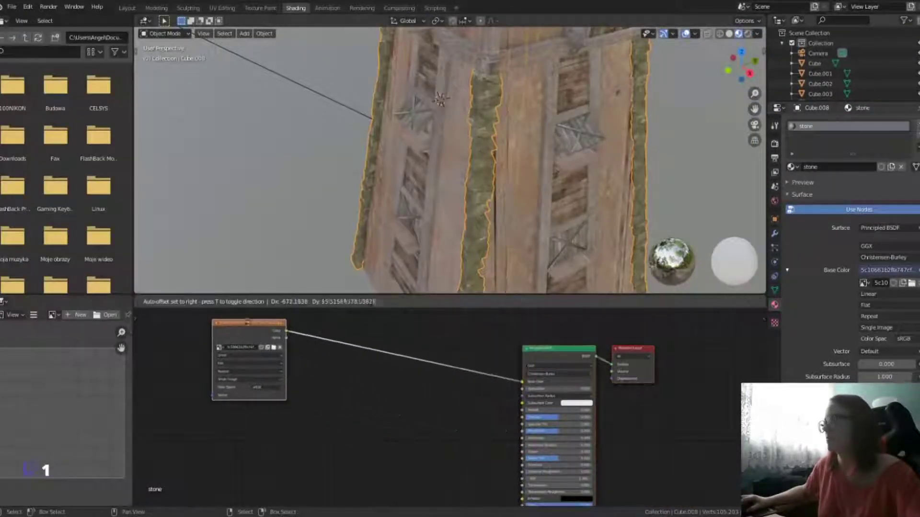
pyautogui.hotkey('shift', 'd')
pyautogui.click(316, 487)
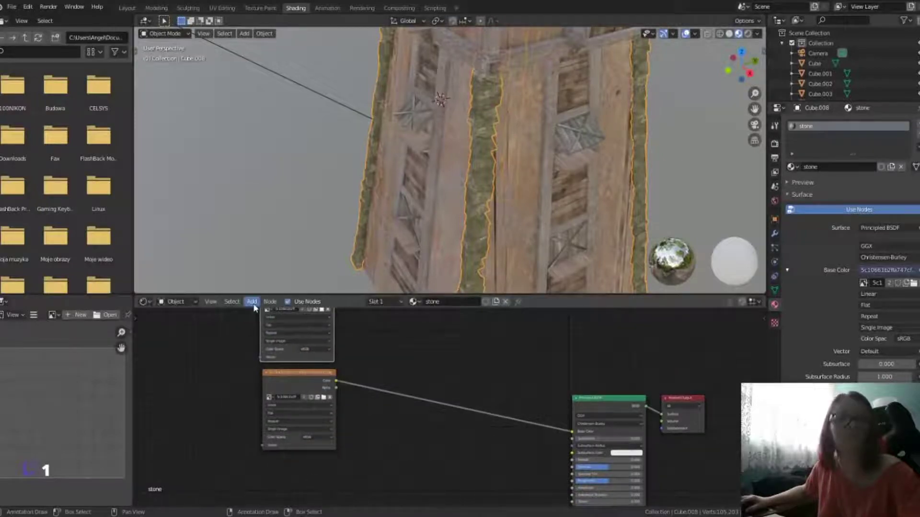
pyautogui.click(252, 301)
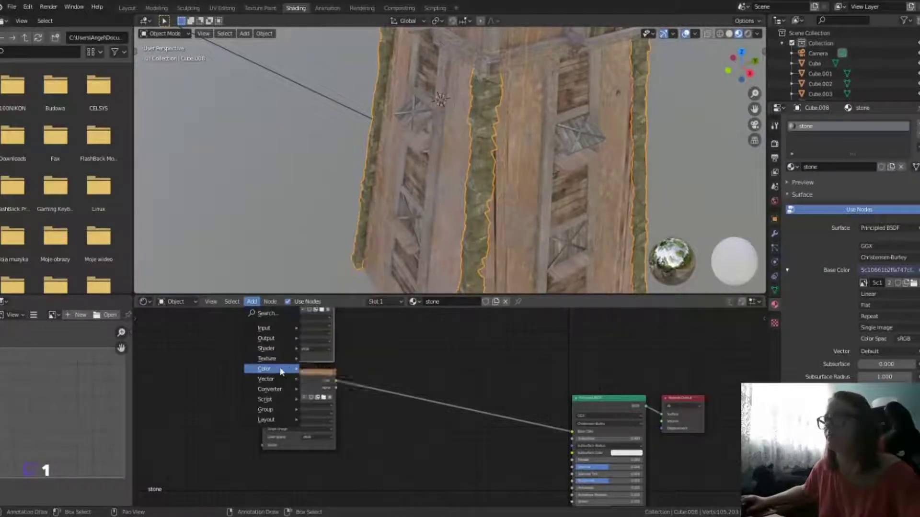
pyautogui.click(318, 424)
pyautogui.click(431, 391)
pyautogui.moveTo(338, 324); pyautogui.dragTo(344, 346, button='middle')
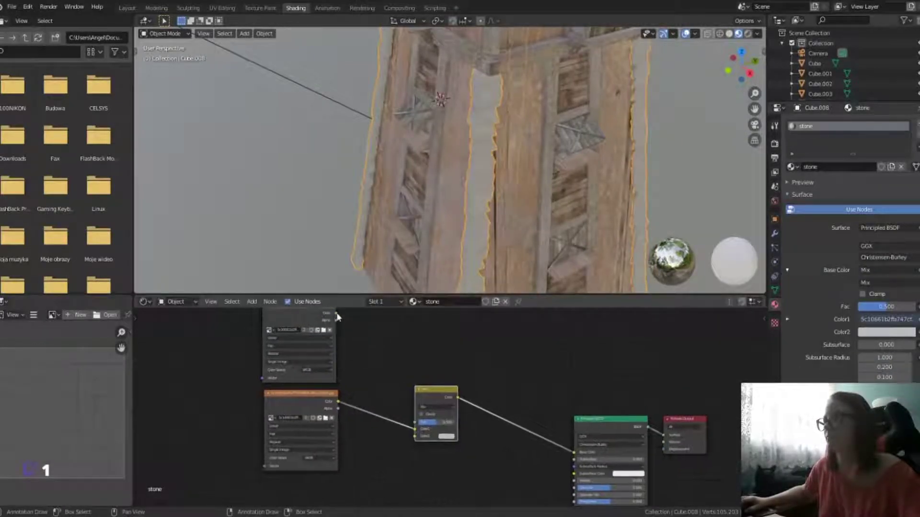
pyautogui.moveTo(336, 313); pyautogui.dragTo(415, 429)
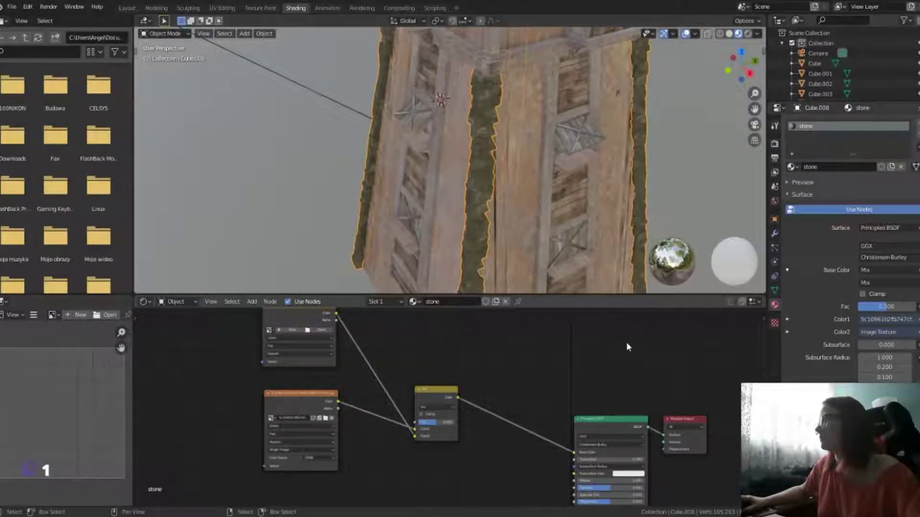
# Step: Add a procedural texture through a ColorRamp to drive the Mix factor
pyautogui.moveTo(383, 364); pyautogui.dragTo(571, 420, button='middle')
pyautogui.hotkey('shift', 'a')
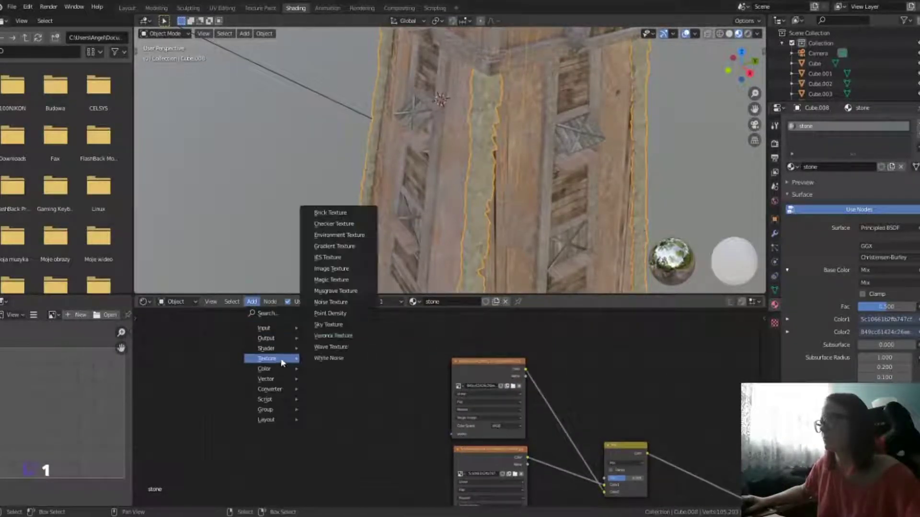
pyautogui.click(336, 304)
pyautogui.click(251, 301)
pyautogui.click(335, 253)
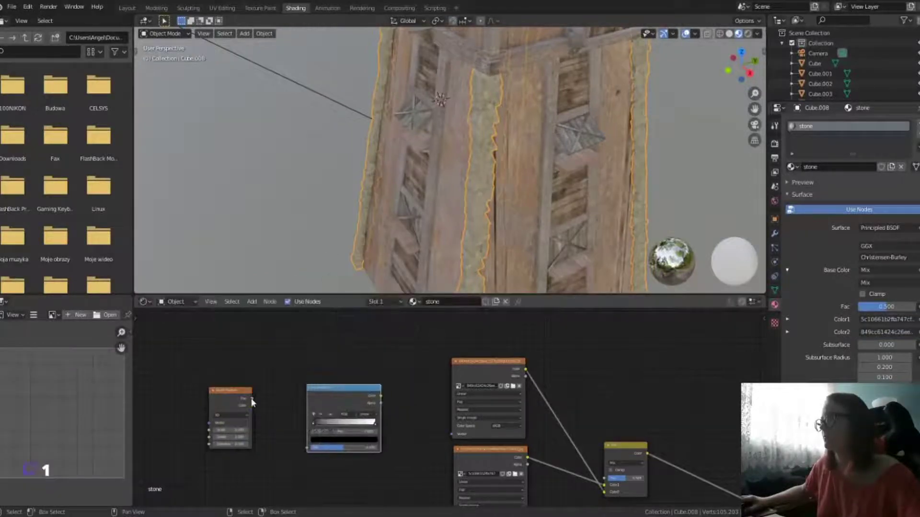
pyautogui.click(325, 450)
pyautogui.moveTo(382, 396); pyautogui.dragTo(604, 478)
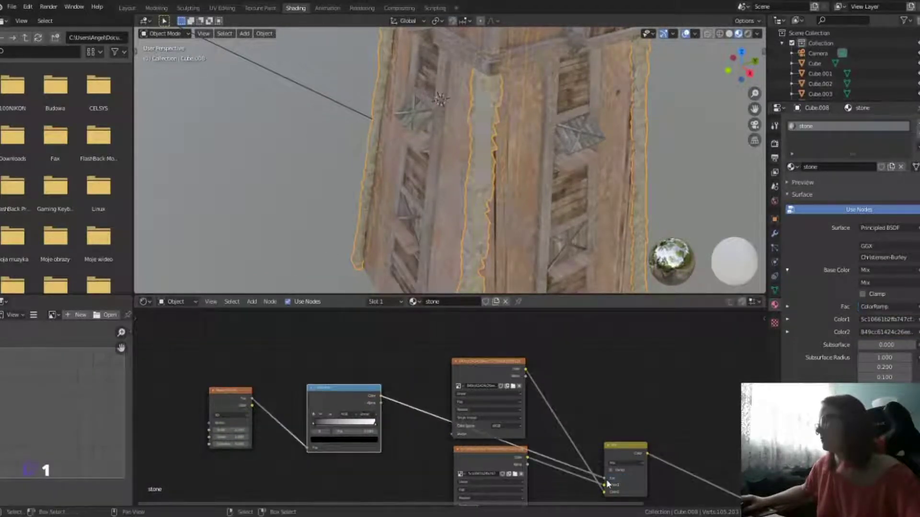
pyautogui.moveTo(529, 222)
pyautogui.mouseDown(button='middle')
pyautogui.moveTo(513, 188)
pyautogui.moveTo(498, 189)
pyautogui.mouseUp(button='middle')
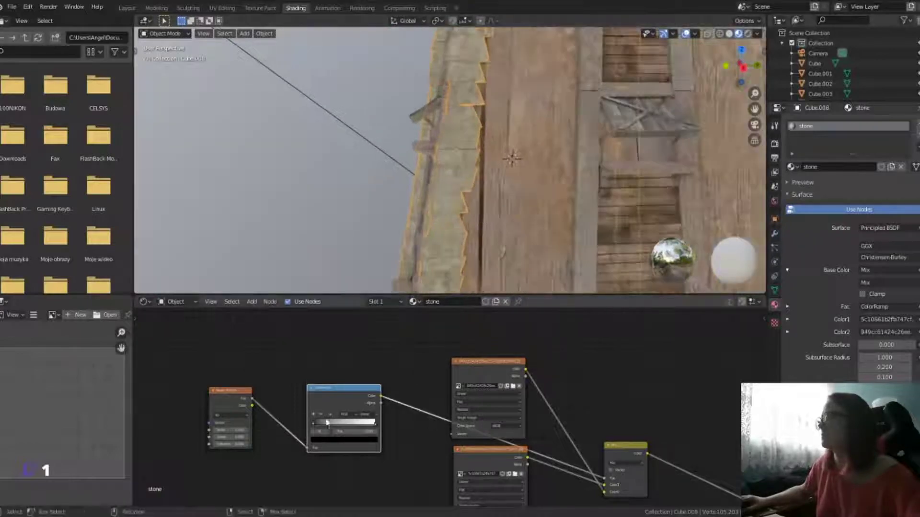
# Step: Swap the Mix textures, adjust the ColorRamp stops, check the tower, and save the file
pyautogui.click(348, 424)
pyautogui.moveTo(604, 484); pyautogui.dragTo(604, 492)
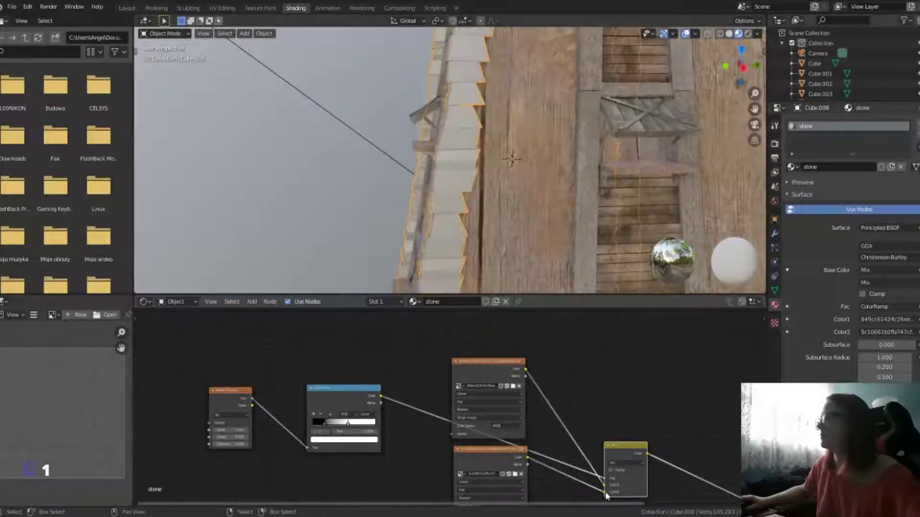
pyautogui.moveTo(325, 423); pyautogui.dragTo(330, 424)
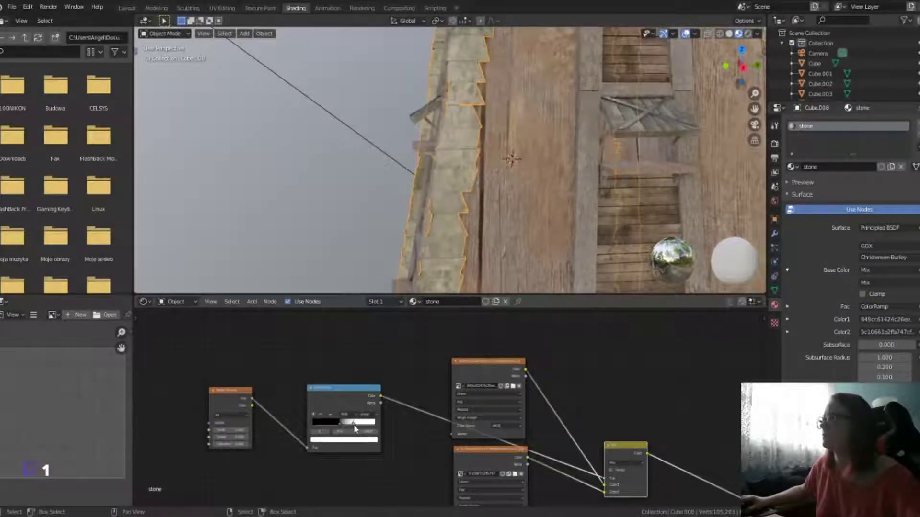
pyautogui.moveTo(479, 202)
pyautogui.mouseDown(button='middle')
pyautogui.moveTo(568, 208)
pyautogui.moveTo(495, 156)
pyautogui.moveTo(556, 136)
pyautogui.moveTo(526, 144)
pyautogui.mouseUp(button='middle')
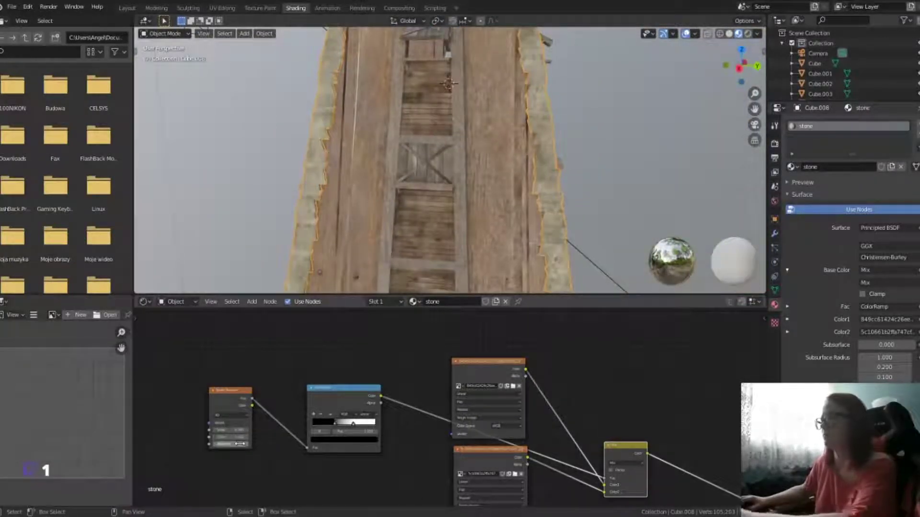
pyautogui.moveTo(278, 182); pyautogui.dragTo(340, 180, button='middle')
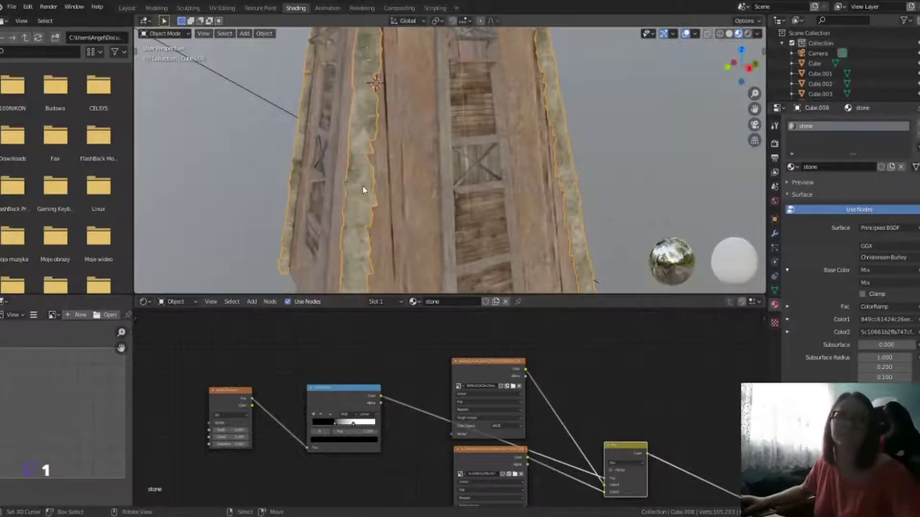
pyautogui.moveTo(409, 188)
pyautogui.mouseDown(button='middle')
pyautogui.moveTo(427, 220)
pyautogui.moveTo(501, 230)
pyautogui.moveTo(421, 189)
pyautogui.mouseUp(button='middle')
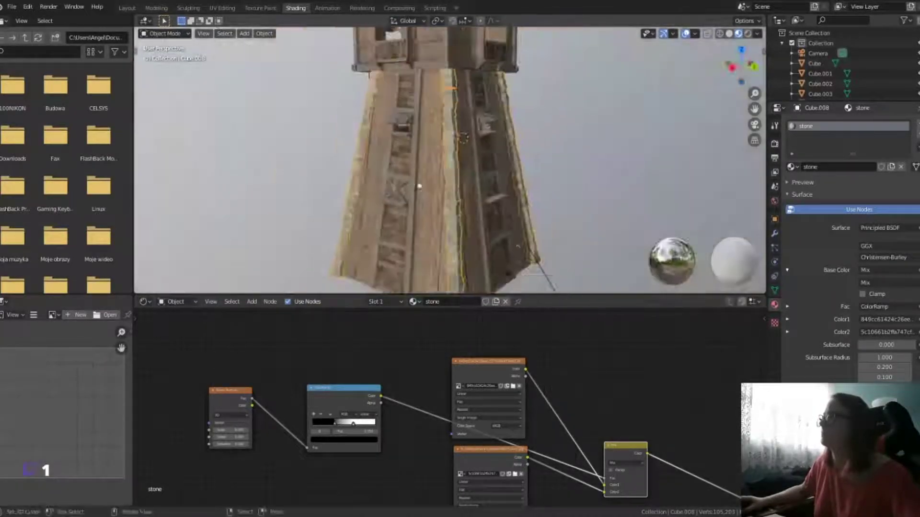
pyautogui.hotkey('ctrl', 's')
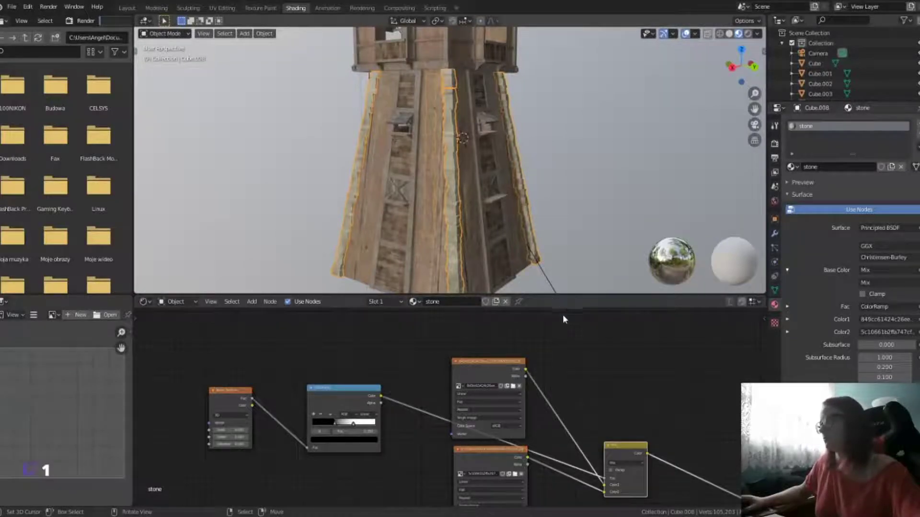
# Step: In UV Editing, select the cross spire Sphere.002 and Smart UV project all its faces
pyautogui.click(223, 7)
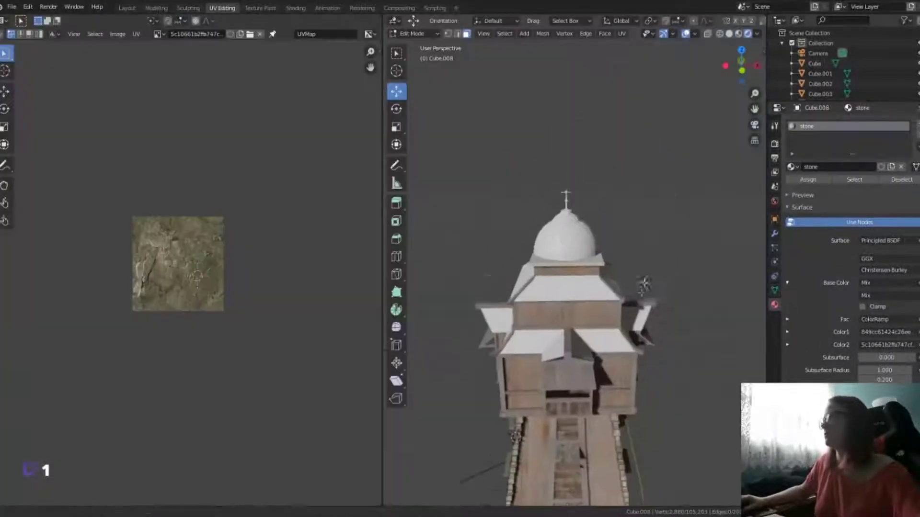
pyautogui.scroll(3, 619, 281)
pyautogui.click(619, 281)
pyautogui.press('Tab')
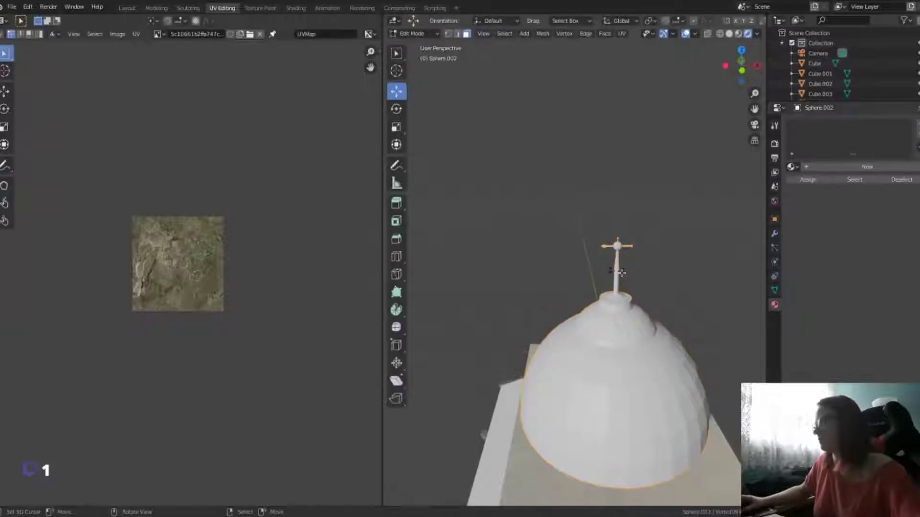
pyautogui.press('a')
pyautogui.press('u')
pyautogui.click(622, 272)
pyautogui.click(647, 352)
# Step: Assign the metal material to the cross and scale its UV islands
pyautogui.click(791, 167)
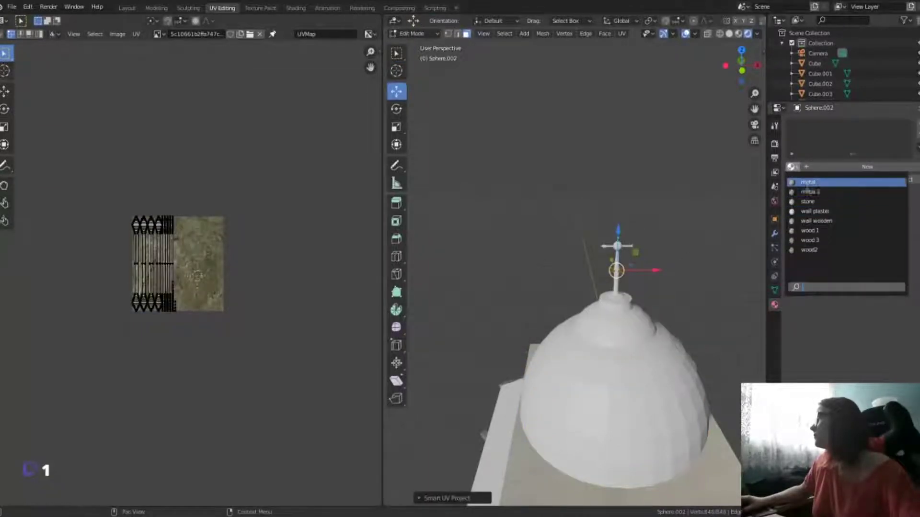
pyautogui.click(823, 181)
pyautogui.scroll(4, 660, 326)
pyautogui.scroll(-4, 660, 326)
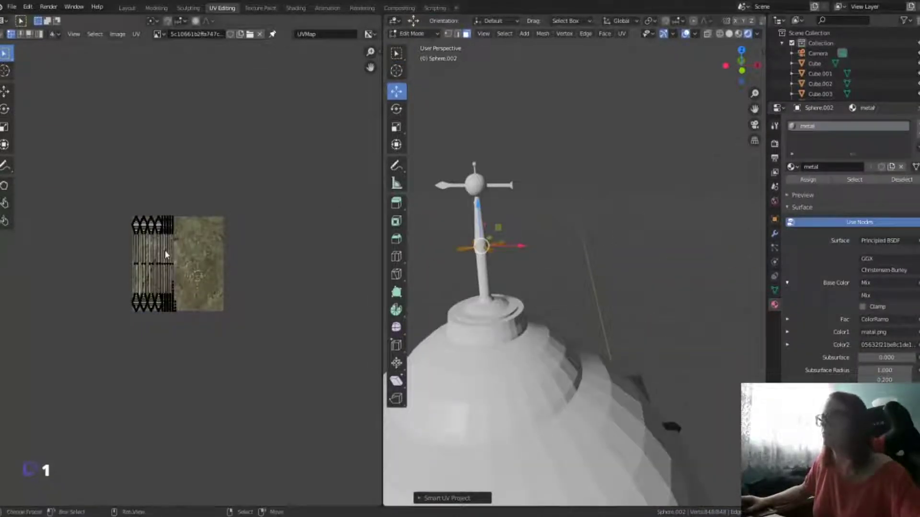
pyautogui.press('a')
pyautogui.press('s')
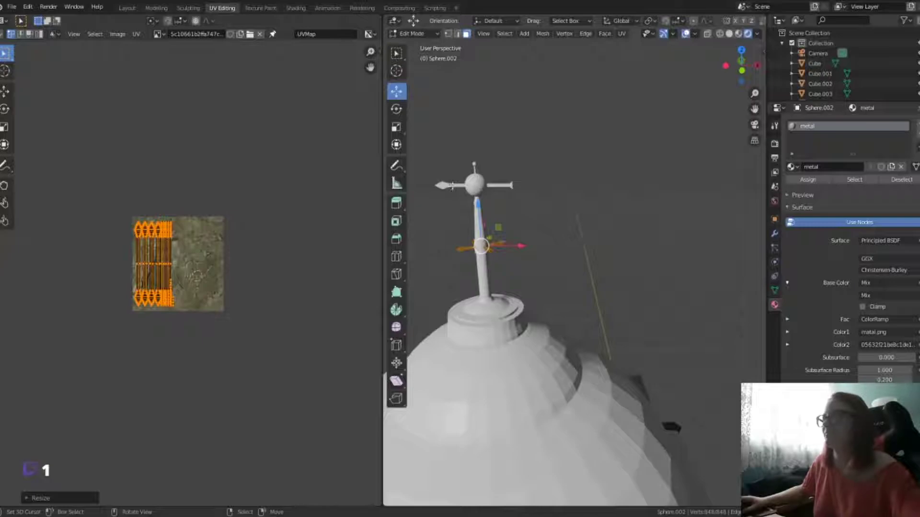
pyautogui.hotkey('alt', 'a')
# Step: Smart UV project the top ball Sphere.001 and assign it the metal material
pyautogui.press('l')
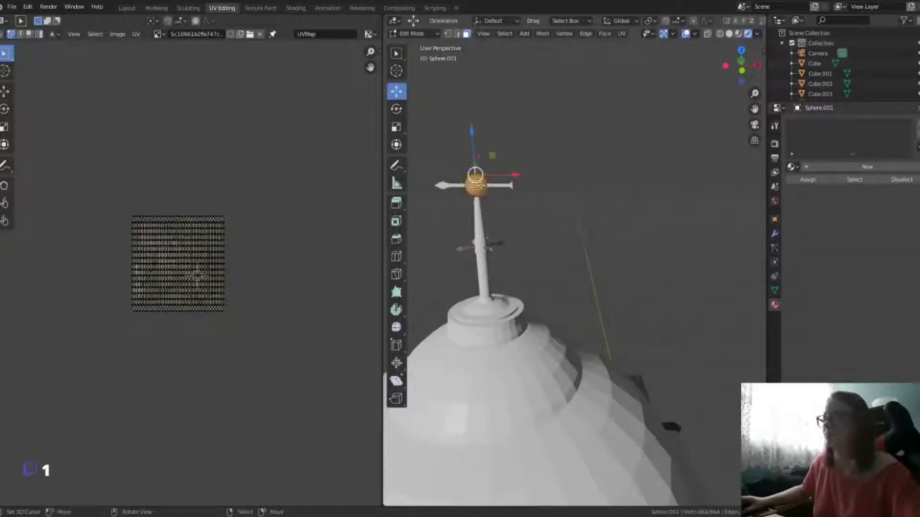
pyautogui.press('u')
pyautogui.click(457, 219)
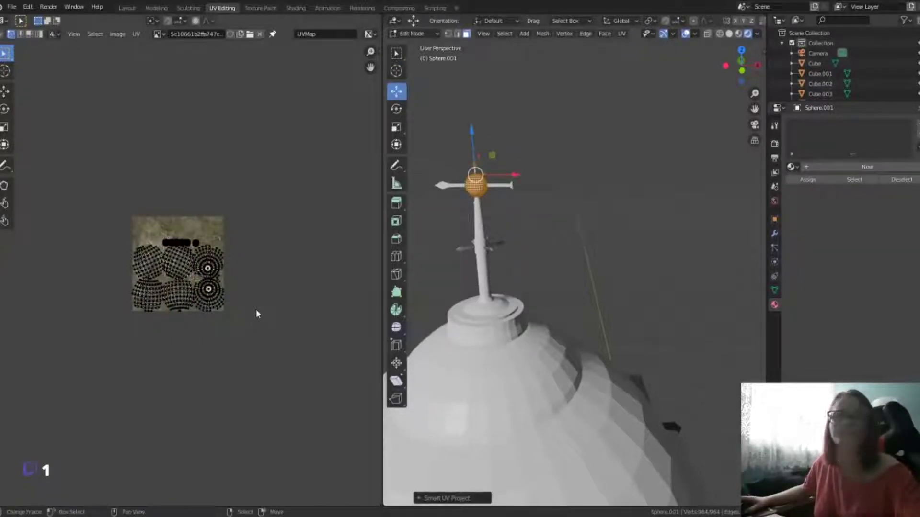
pyautogui.click(791, 166)
pyautogui.click(814, 192)
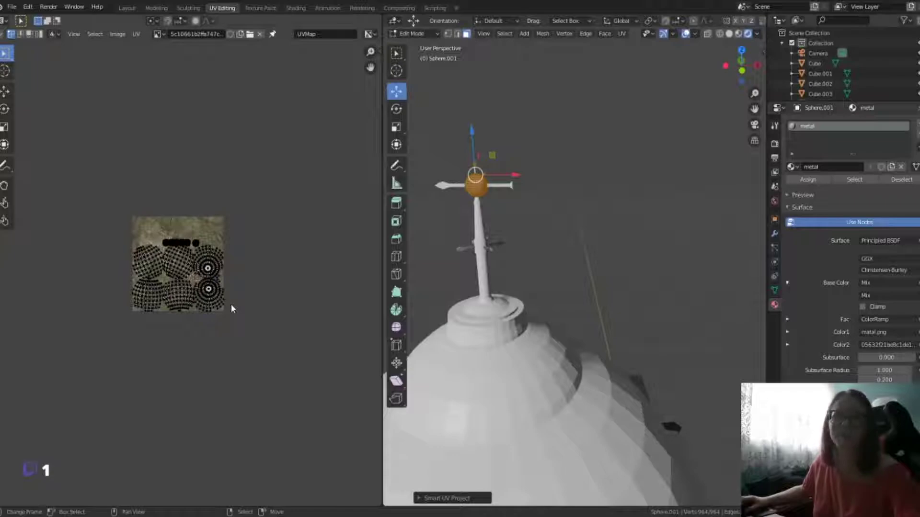
# Step: Reselect all of the ball's geometry and Smart UV project it again
pyautogui.moveTo(479, 249)
pyautogui.mouseDown(button='middle')
pyautogui.moveTo(463, 220)
pyautogui.moveTo(444, 215)
pyautogui.moveTo(481, 282)
pyautogui.mouseUp(button='middle')
pyautogui.press('Tab')
pyautogui.press('Tab')
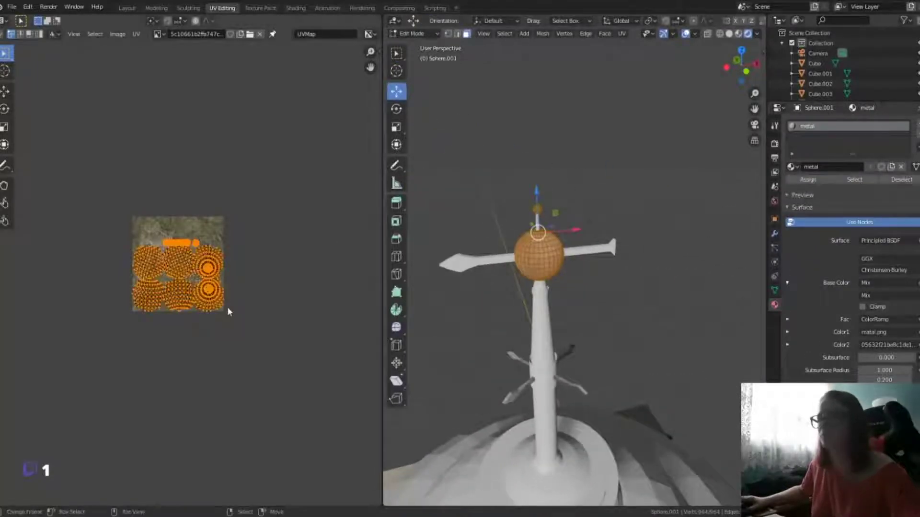
pyautogui.hotkey('alt', 'a')
pyautogui.press('a')
pyautogui.press('u')
pyautogui.click(551, 283)
pyautogui.click(551, 354)
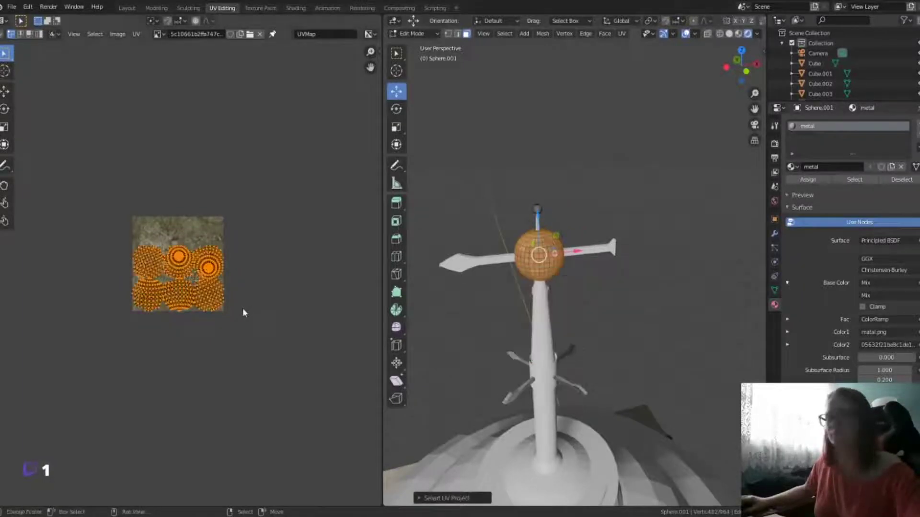
# Step: Unwrap the small top sphere, scale its UVs down, and return to Object Mode
pyautogui.moveTo(527, 218); pyautogui.dragTo(546, 192)
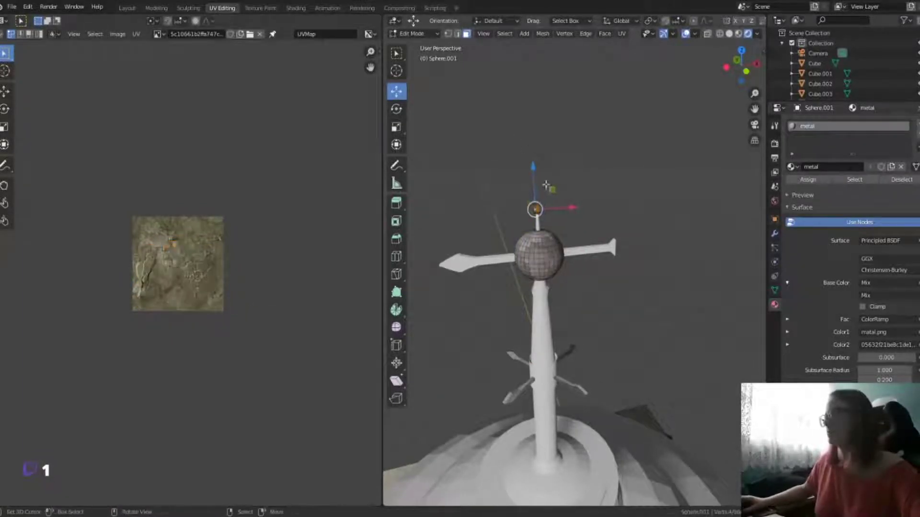
pyautogui.press('u')
pyautogui.click(527, 226)
pyautogui.click(537, 282)
pyautogui.press('s')
pyautogui.click(268, 314)
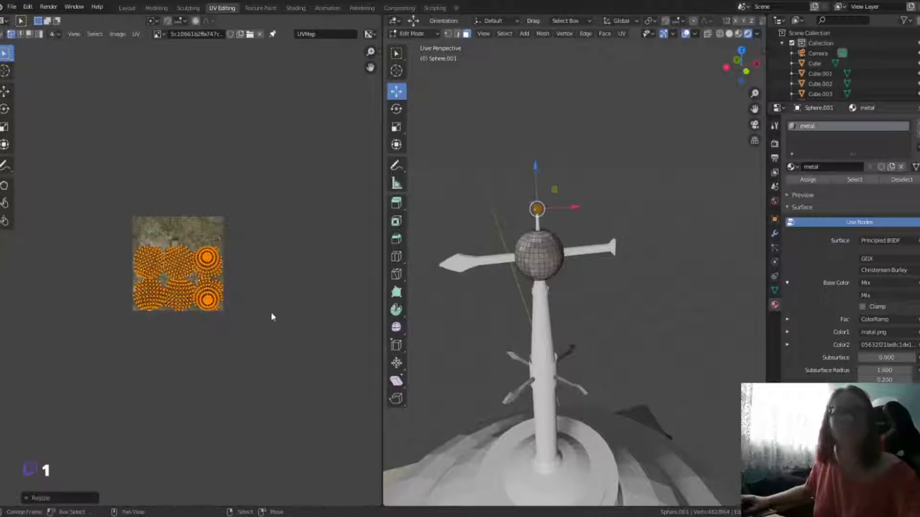
pyautogui.press('Tab')
# Step: Select the Sphere spire object and enter Edit Mode with its linked geometry selected
pyautogui.moveTo(524, 277)
pyautogui.mouseDown(button='middle')
pyautogui.moveTo(698, 328)
pyautogui.moveTo(622, 287)
pyautogui.moveTo(489, 242)
pyautogui.mouseUp(button='middle')
pyautogui.click(698, 328)
pyautogui.press('Tab')
pyautogui.hotkey('ctrl', 'l')
# Step: Smart UV project the Sphere spire, assign the metal material, and move its UV islands
pyautogui.press('u')
pyautogui.click(489, 239)
pyautogui.click(487, 314)
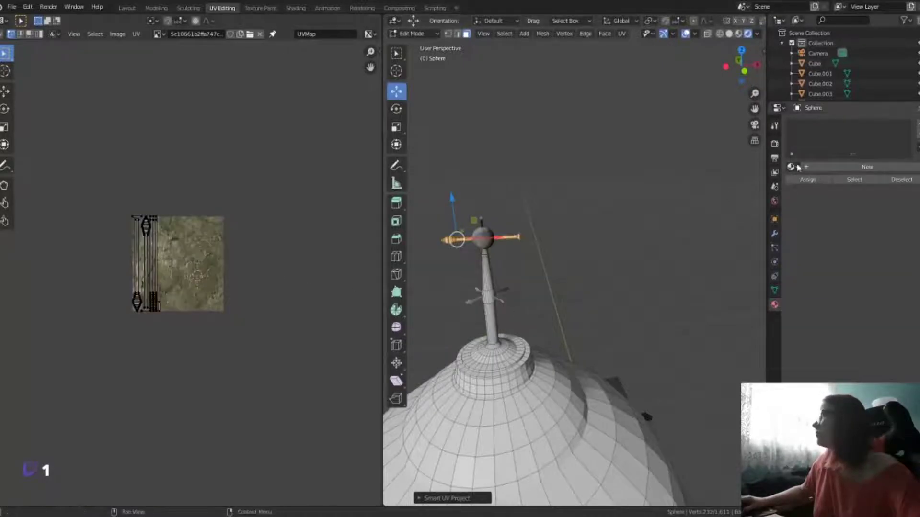
pyautogui.click(808, 179)
pyautogui.press('a')
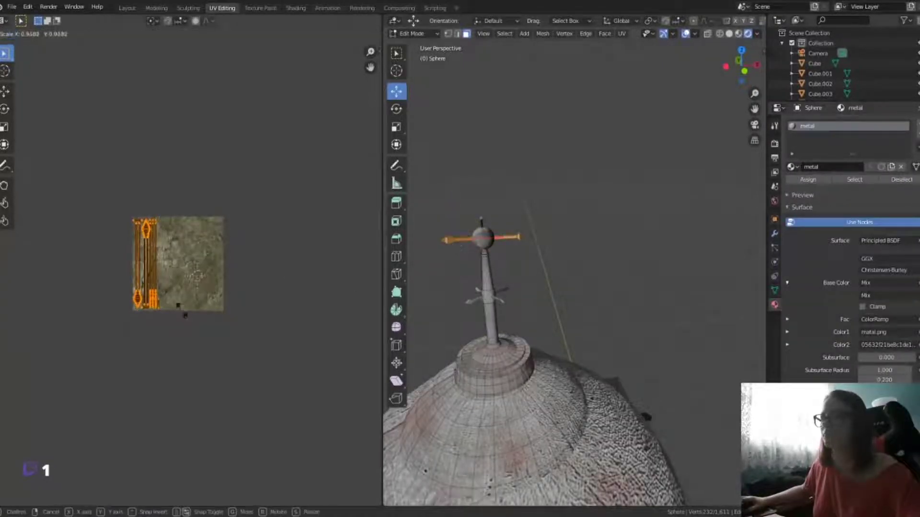
pyautogui.moveTo(186, 283); pyautogui.dragTo(190, 280)
pyautogui.scroll(3, 570, 313)
pyautogui.moveTo(571, 314); pyautogui.dragTo(524, 314, button='middle')
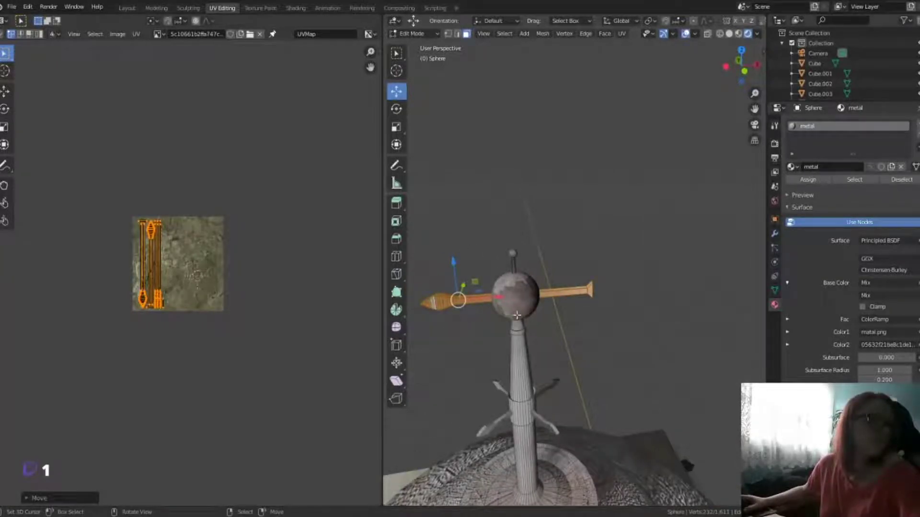
# Step: Box-select the spire pole in front orthographic see-through view
pyautogui.press('a')
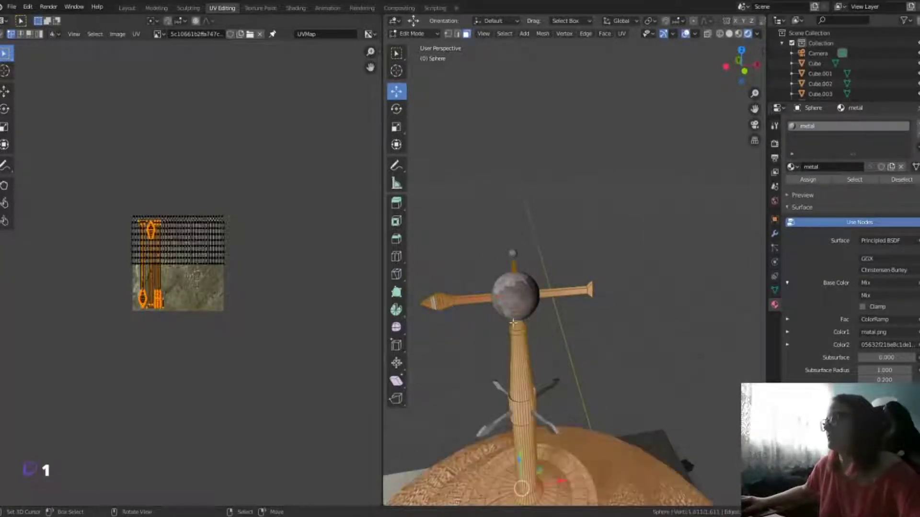
pyautogui.hotkey('alt', 'a')
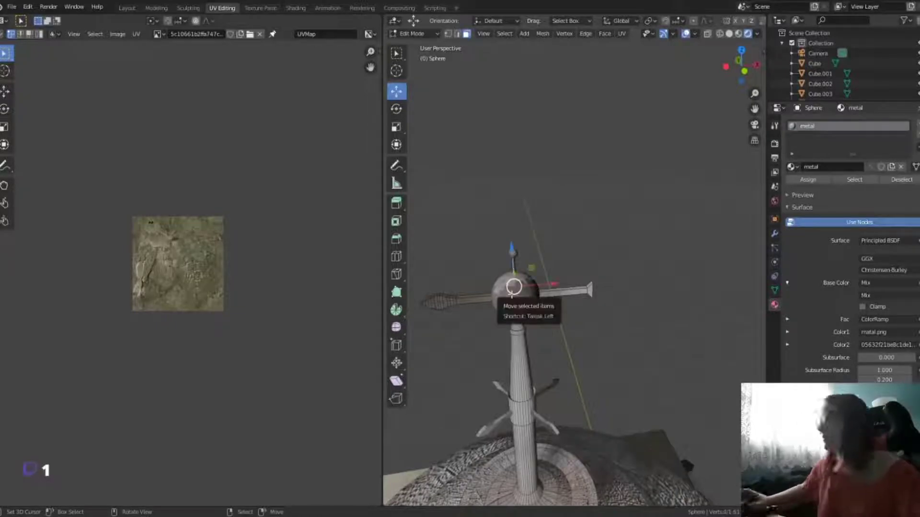
pyautogui.hotkey('ctrl', 'l')
pyautogui.moveTo(522, 287); pyautogui.dragTo(577, 430, button='middle')
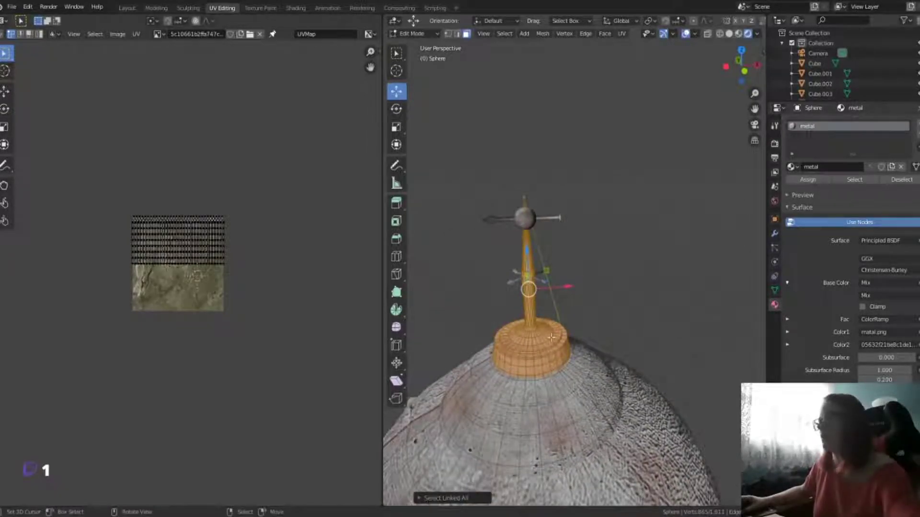
pyautogui.click(532, 319)
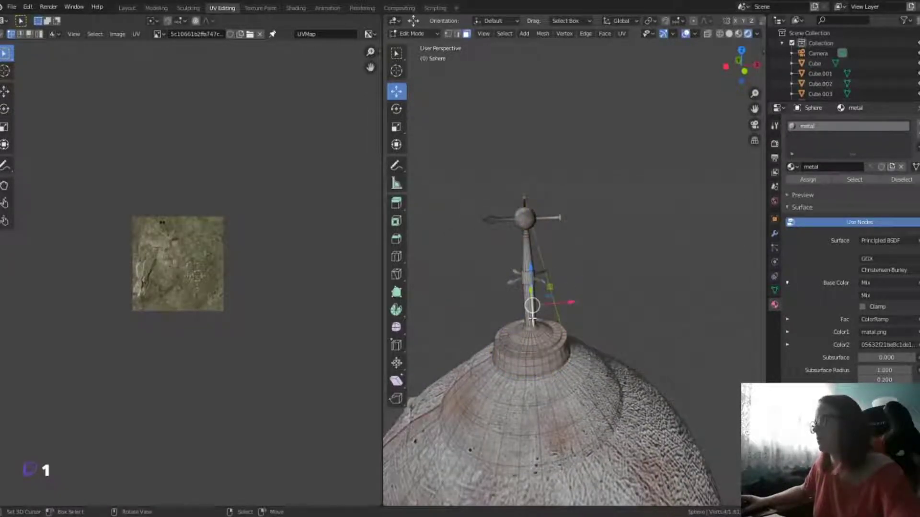
pyautogui.press('KP_1')
pyautogui.hotkey('shift', 'z')
pyautogui.press('b')
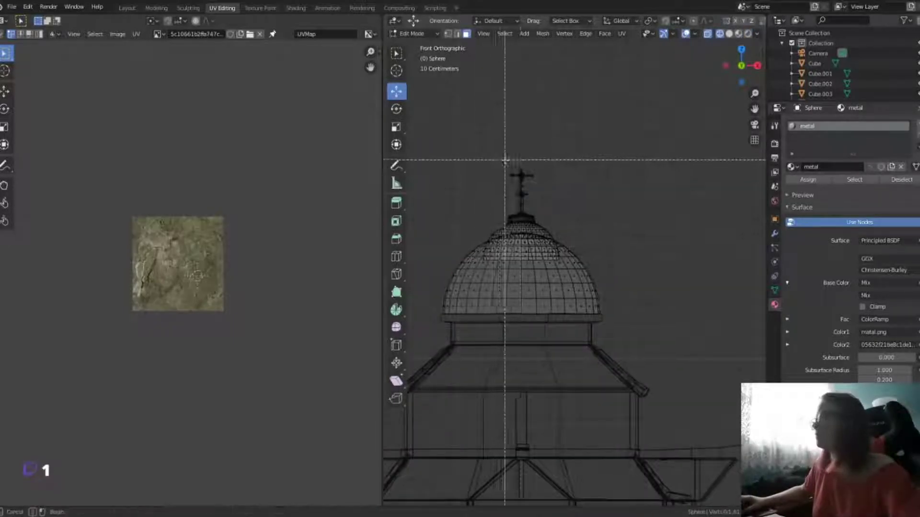
pyautogui.moveTo(505, 159); pyautogui.dragTo(527, 210)
pyautogui.press('b')
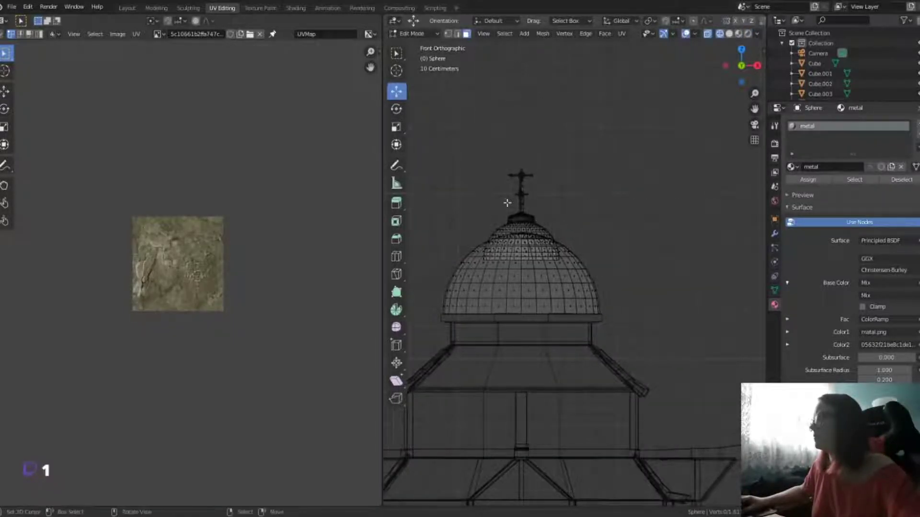
pyautogui.moveTo(512, 158); pyautogui.dragTo(529, 213)
# Step: Zoom in on the pole and switch the viewport to Material Preview shading
pyautogui.scroll(3, 521, 165)
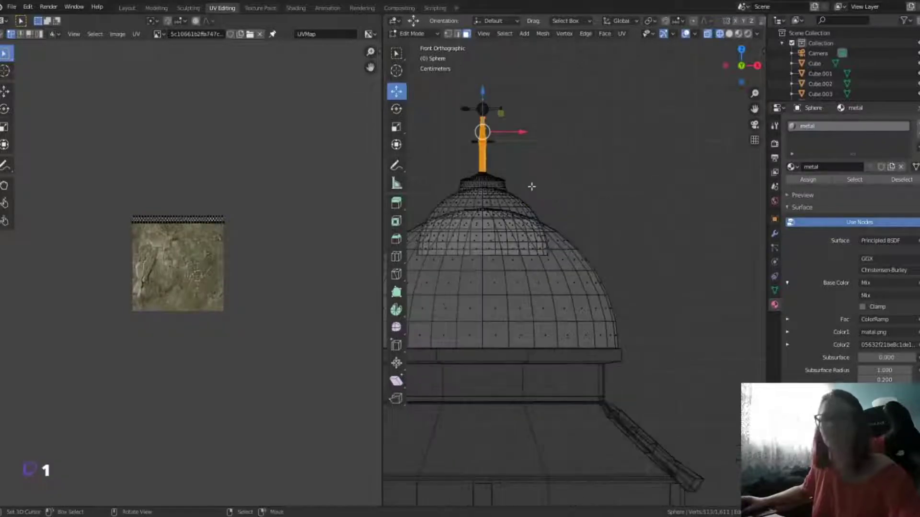
pyautogui.scroll(3, 522, 166)
pyautogui.scroll(4, 522, 165)
pyautogui.scroll(-3, 571, 300)
pyautogui.scroll(-1, 570, 359)
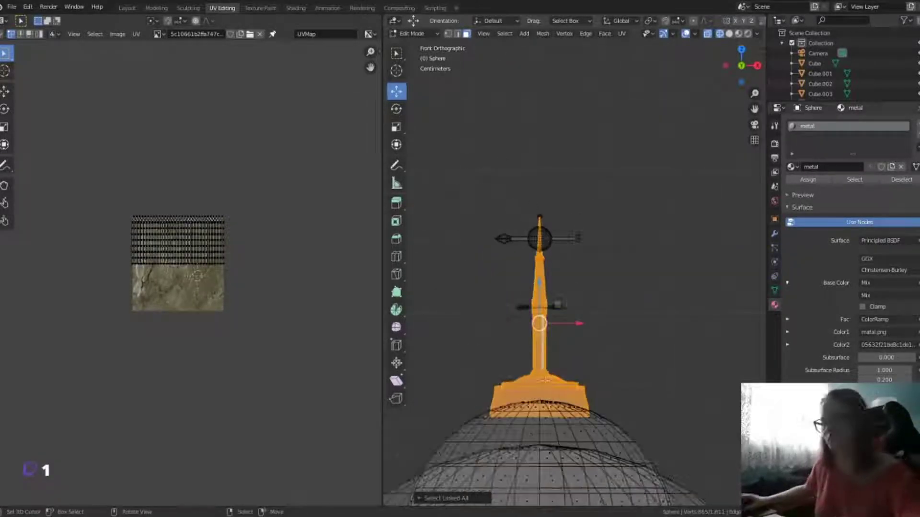
pyautogui.scroll(2, 569, 424)
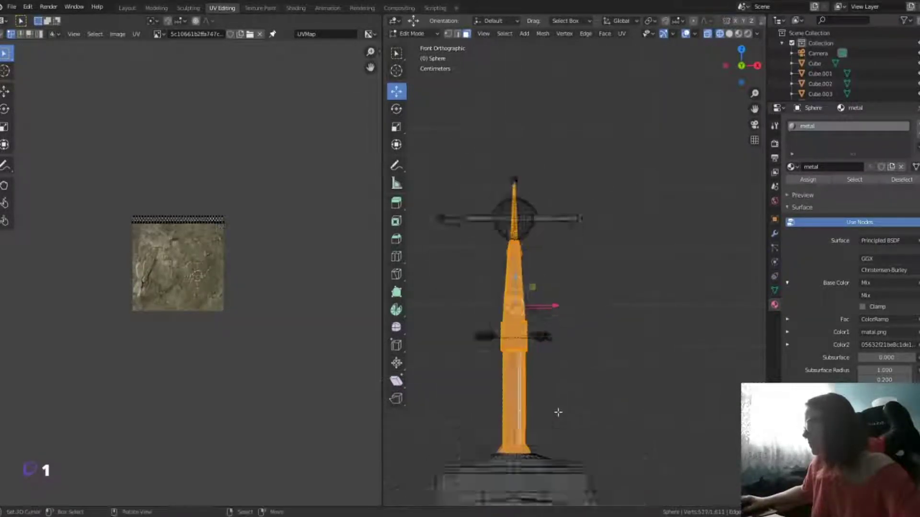
pyautogui.scroll(2, 569, 424)
pyautogui.press('z')
pyautogui.click(502, 451)
# Step: Cylinder-project the pole's UVs and rotate the UV strip 90°
pyautogui.press('u')
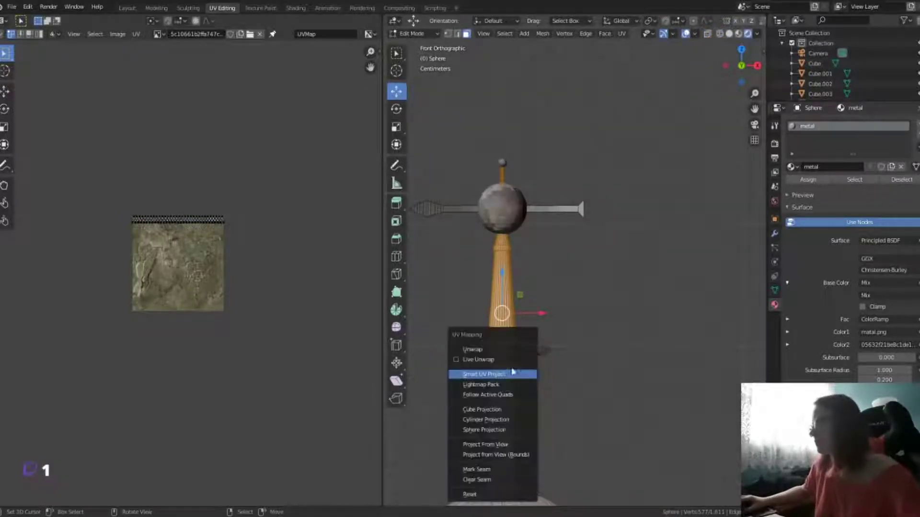
pyautogui.click(475, 417)
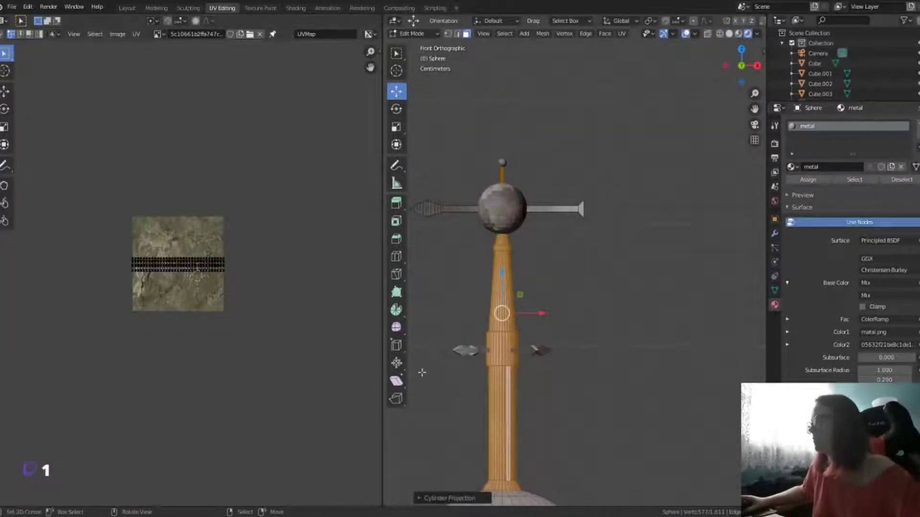
pyautogui.press('a')
pyautogui.press('s')
pyautogui.click(240, 297)
pyautogui.write('r')
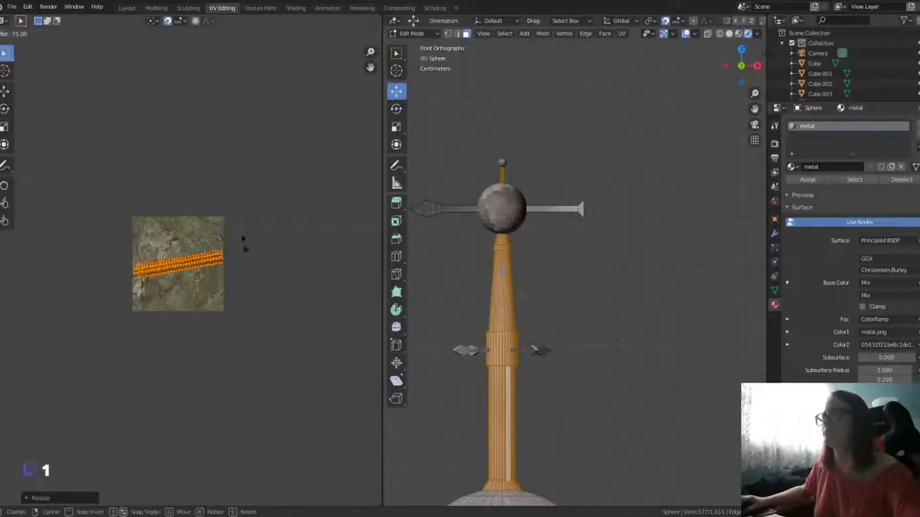
pyautogui.write('90')
pyautogui.press('Return')
pyautogui.scroll(1, 560, 413)
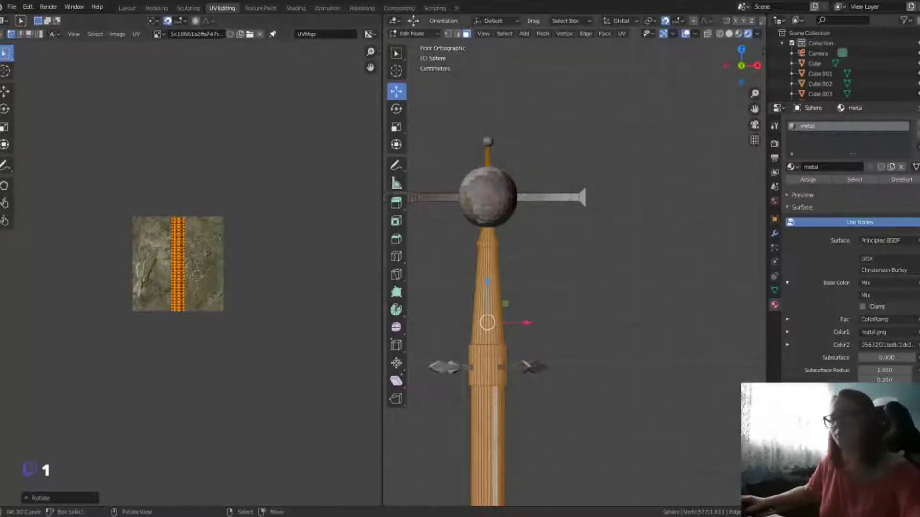
# Step: Redo the pole with Smart UV Project and scale its islands to fit the metal texture
pyautogui.click(590, 350)
pyautogui.moveTo(557, 360)
pyautogui.mouseDown(button='middle')
pyautogui.moveTo(554, 369)
pyautogui.moveTo(487, 339)
pyautogui.moveTo(518, 349)
pyautogui.mouseUp(button='middle')
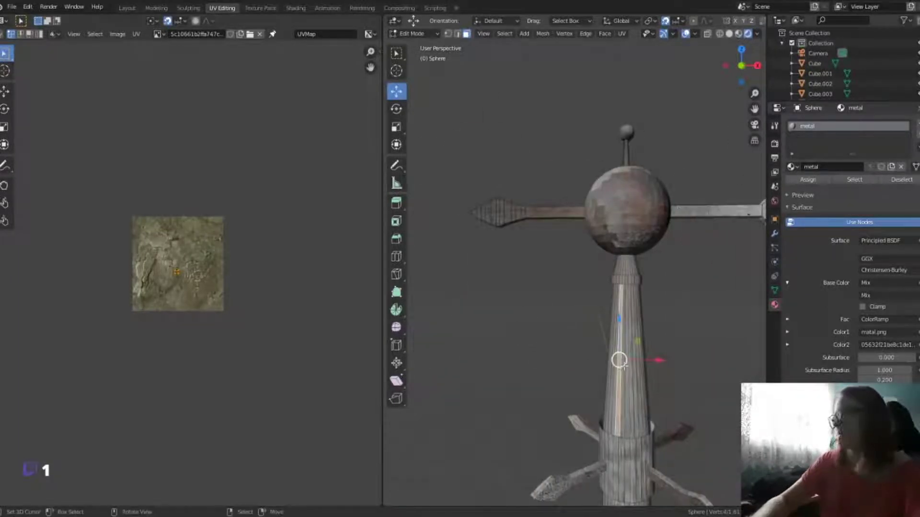
pyautogui.press('l')
pyautogui.press('u')
pyautogui.click(592, 320)
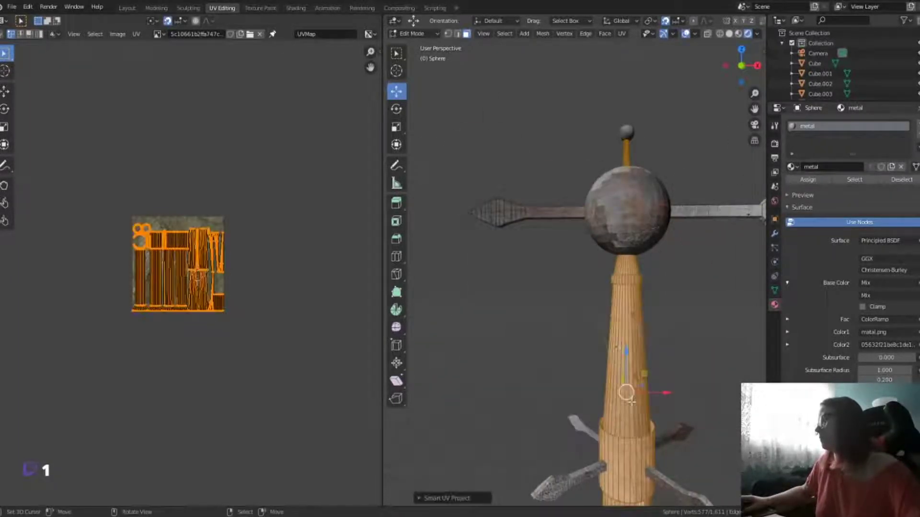
pyautogui.press('s')
pyautogui.click(230, 298)
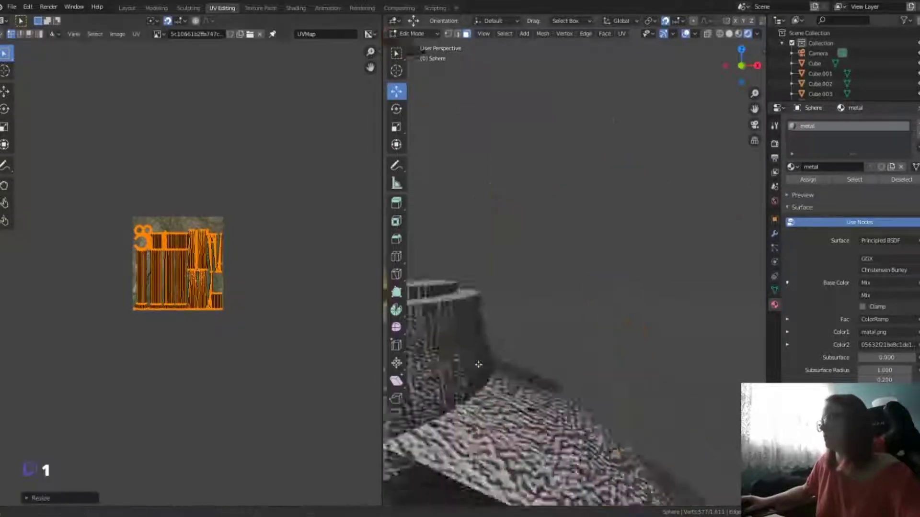
pyautogui.moveTo(551, 378); pyautogui.dragTo(554, 398, button='middle')
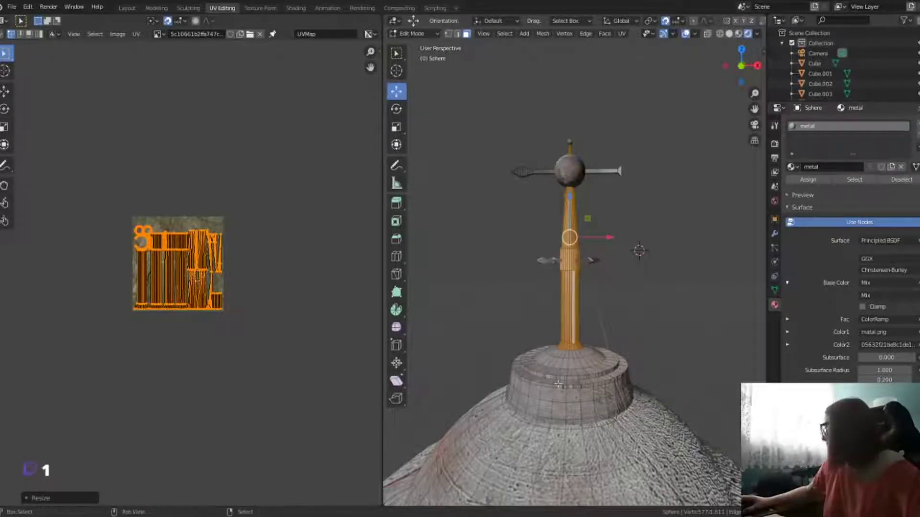
# Step: Select the spire's base faces and frame them in see-through Material Preview
pyautogui.moveTo(584, 402)
pyautogui.mouseDown(button='middle')
pyautogui.moveTo(593, 379)
pyautogui.moveTo(587, 408)
pyautogui.mouseUp(button='middle')
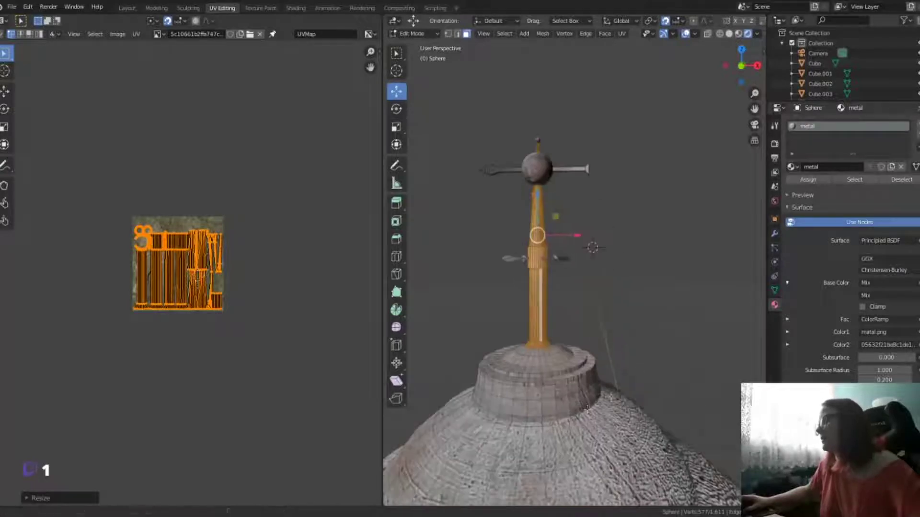
pyautogui.hotkey('alt', 'a')
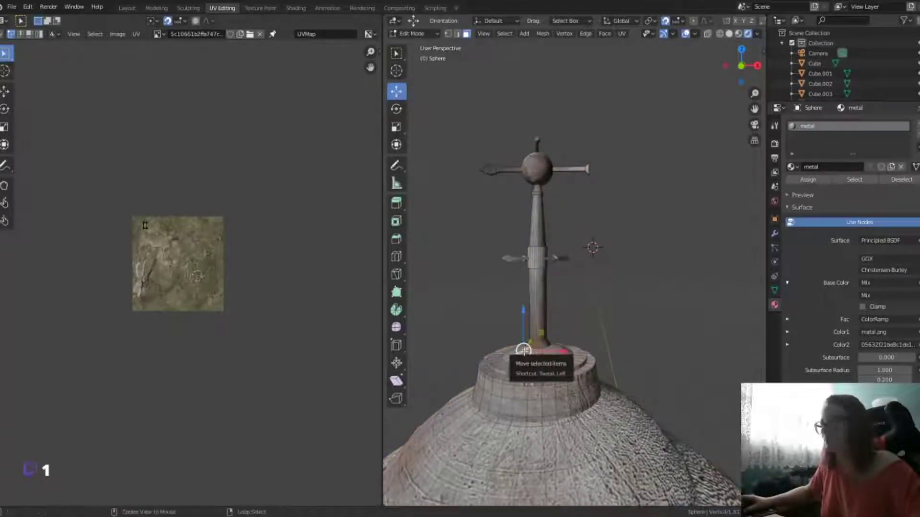
pyautogui.keyDown('alt'); pyautogui.click(522, 364); pyautogui.keyUp('alt')
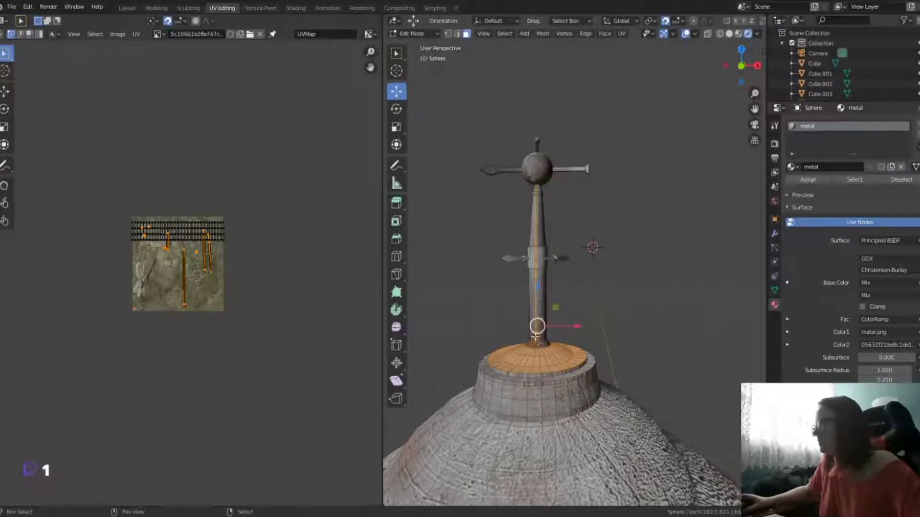
pyautogui.keyDown('alt'); pyautogui.click(535, 235); pyautogui.keyUp('alt')
pyautogui.press('KP_Decimal')
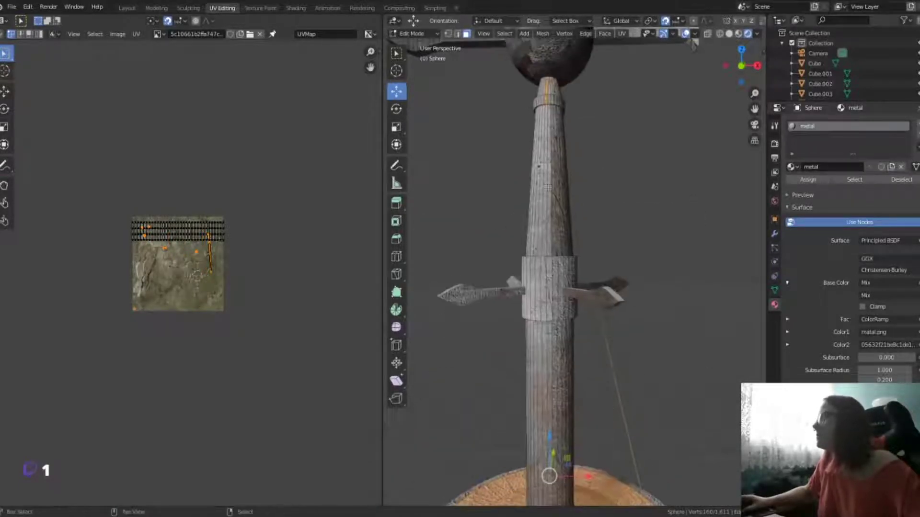
pyautogui.hotkey('shift', 'z')
pyautogui.scroll(-5, 562, 131)
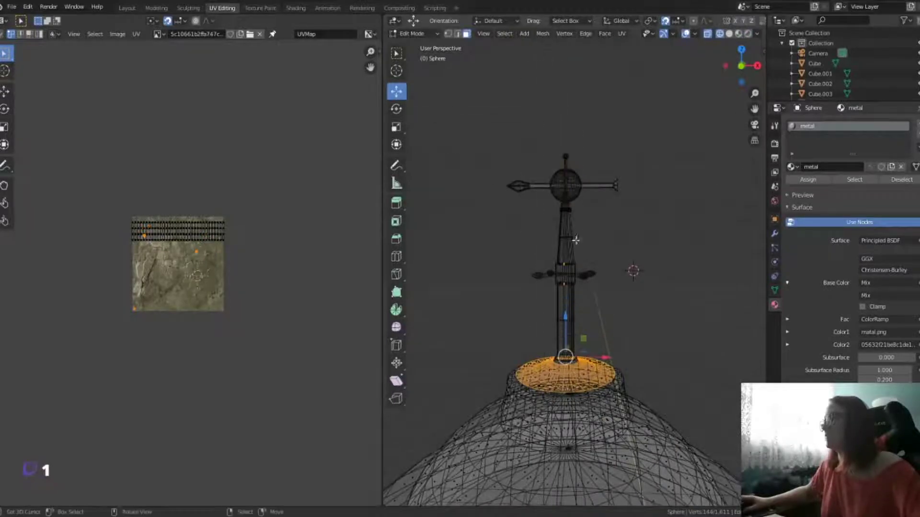
pyautogui.press('KP_1')
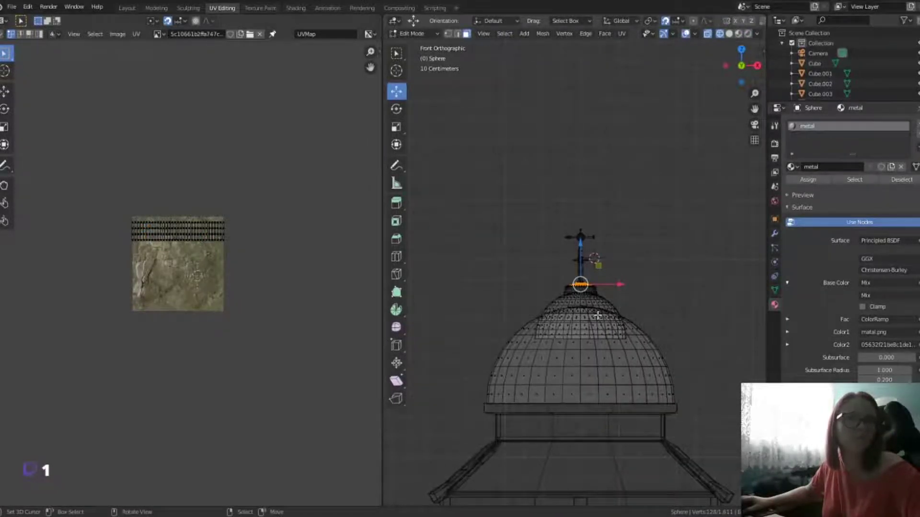
pyautogui.press('z')
pyautogui.click(595, 373)
pyautogui.moveTo(594, 373)
pyautogui.mouseDown(button='middle')
pyautogui.moveTo(621, 365)
pyautogui.moveTo(617, 387)
pyautogui.moveTo(524, 377)
pyautogui.mouseUp(button='middle')
pyautogui.scroll(-5, 617, 387)
pyautogui.scroll(-3, 617, 387)
# Step: Project the base disc's UVs from Top view and scale the circular island down
pyautogui.press('KP_7')
pyautogui.press('u')
pyautogui.click(525, 379)
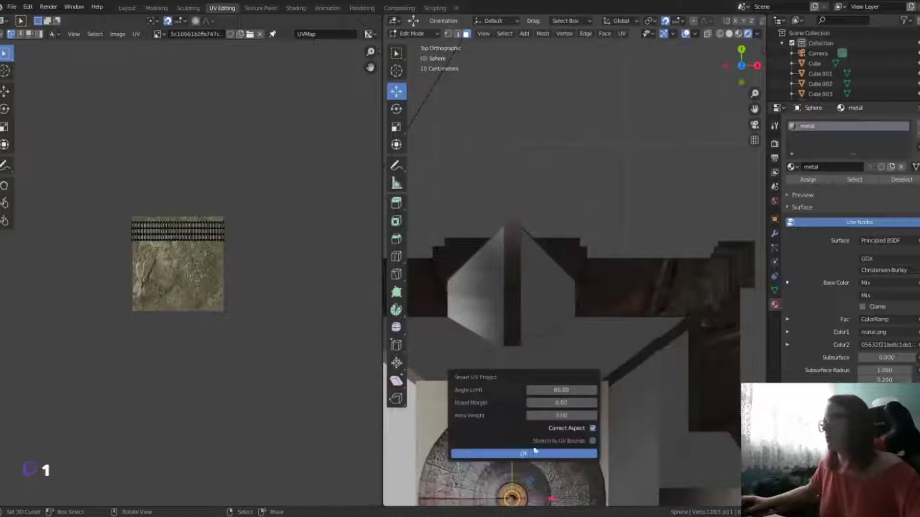
pyautogui.press('a')
pyautogui.press('s')
pyautogui.click(222, 310)
pyautogui.moveTo(550, 335); pyautogui.dragTo(653, 144, button='middle')
pyautogui.scroll(-3, 653, 143)
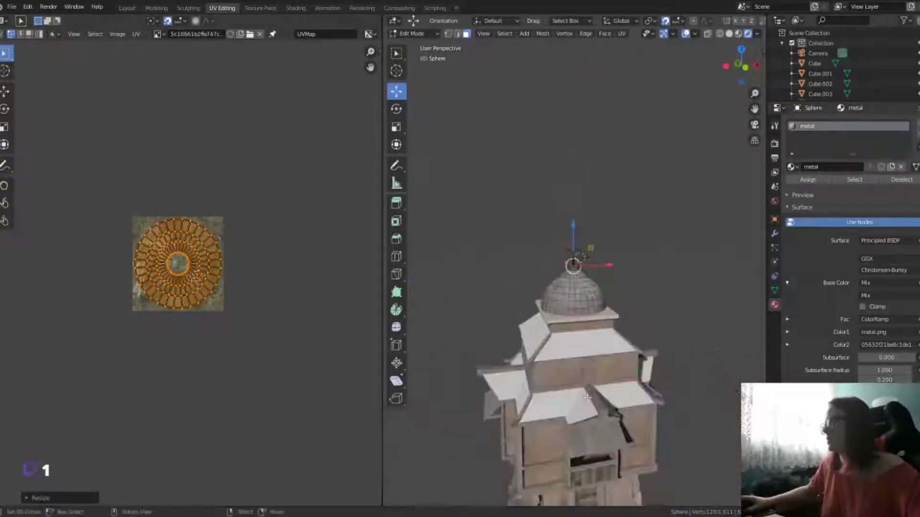
pyautogui.scroll(-2, 653, 144)
pyautogui.scroll(4, 522, 452)
pyautogui.scroll(3, 522, 451)
# Step: Unwrap the first rim ring, replacing Cylinder Projection with Smart UV Project
pyautogui.keyDown('alt'); pyautogui.click(522, 451); pyautogui.keyUp('alt')
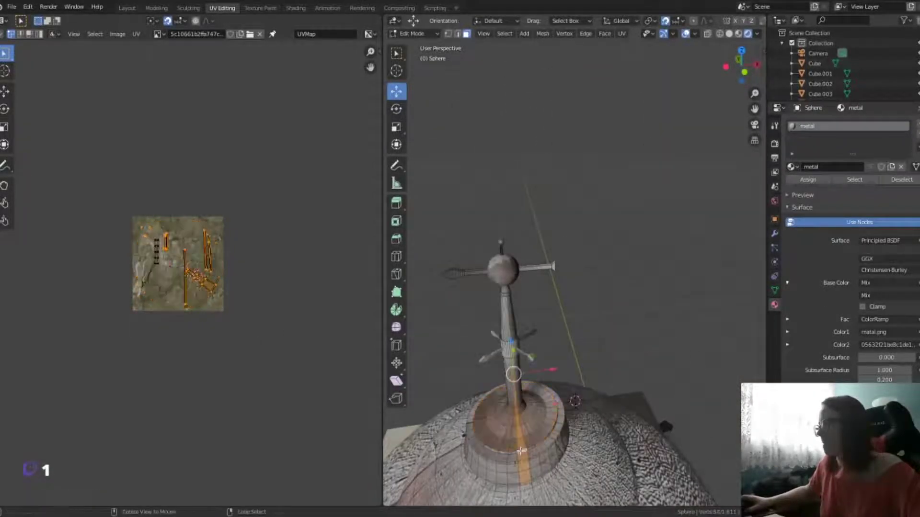
pyautogui.scroll(4, 522, 452)
pyautogui.keyDown('alt'); pyautogui.click(481, 261); pyautogui.keyUp('alt')
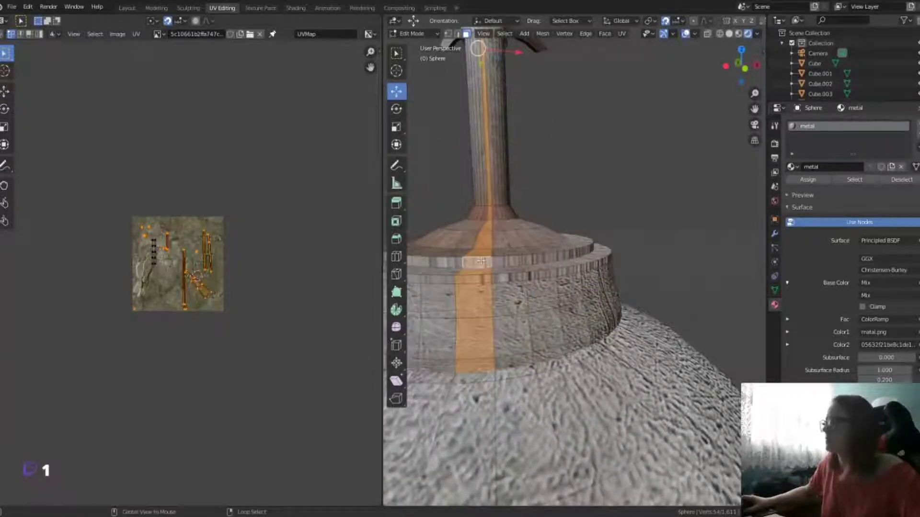
pyautogui.keyDown('alt'); pyautogui.click(589, 247); pyautogui.keyUp('alt')
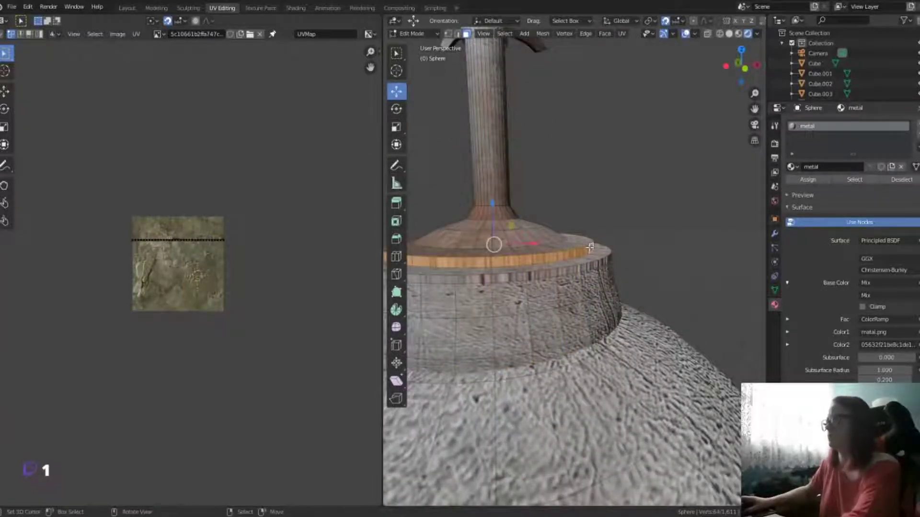
pyautogui.press('u')
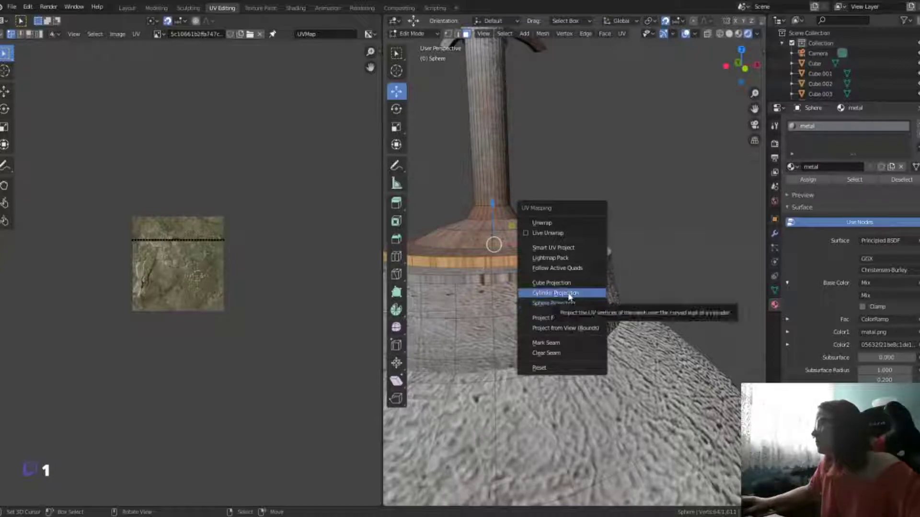
pyautogui.click(569, 297)
pyautogui.press('u')
pyautogui.click(513, 227)
pyautogui.click(520, 293)
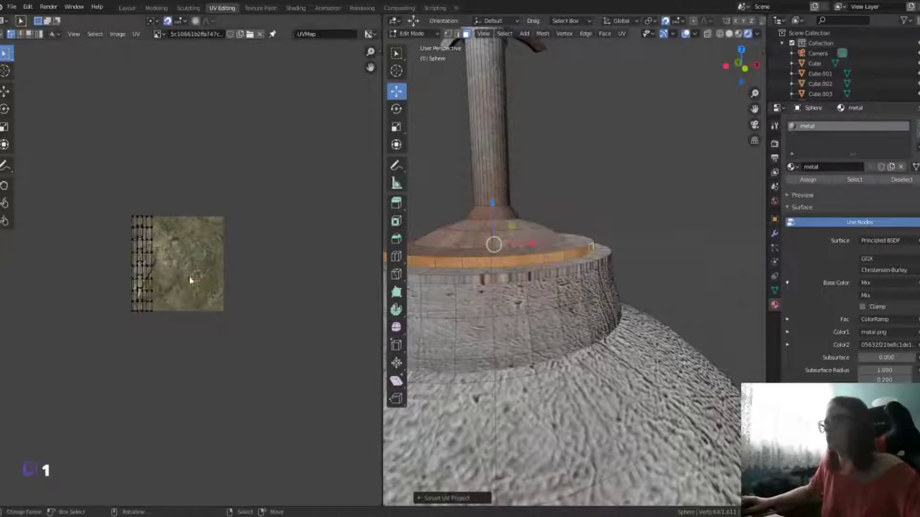
pyautogui.press('a')
# Step: Project the outer rim loop from Top view and scale its UV ring down
pyautogui.moveTo(621, 318); pyautogui.dragTo(530, 334, button='middle')
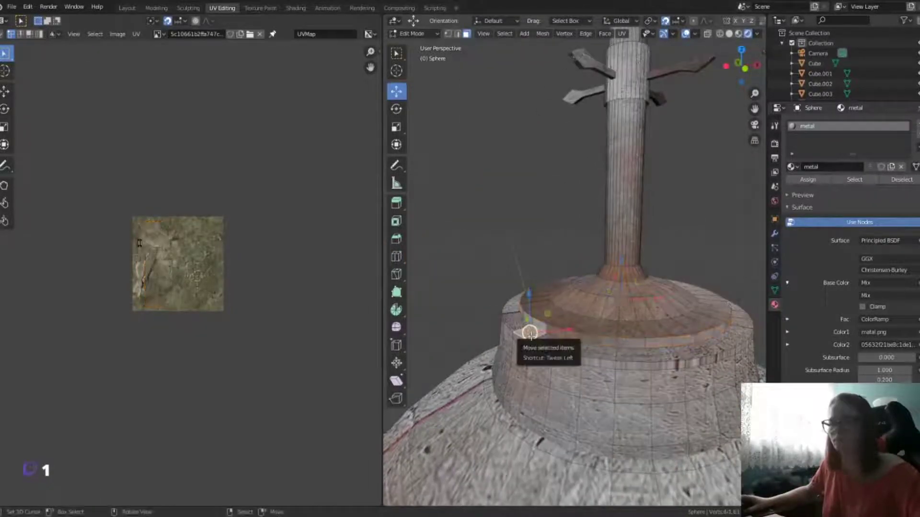
pyautogui.keyDown('alt'); pyautogui.click(529, 334); pyautogui.keyUp('alt')
pyautogui.press('KP_7')
pyautogui.press('u')
pyautogui.click(498, 407)
pyautogui.press('s')
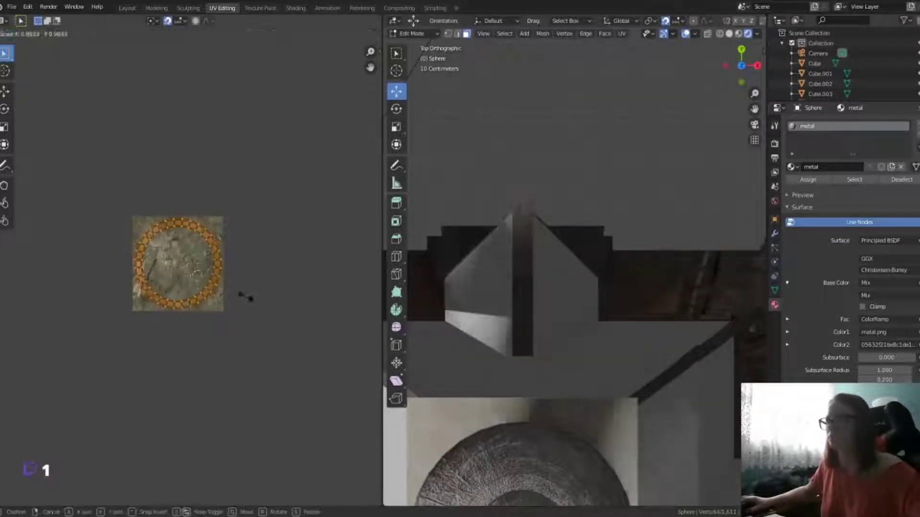
pyautogui.click(245, 298)
pyautogui.moveTo(542, 322); pyautogui.dragTo(541, 346, button='middle')
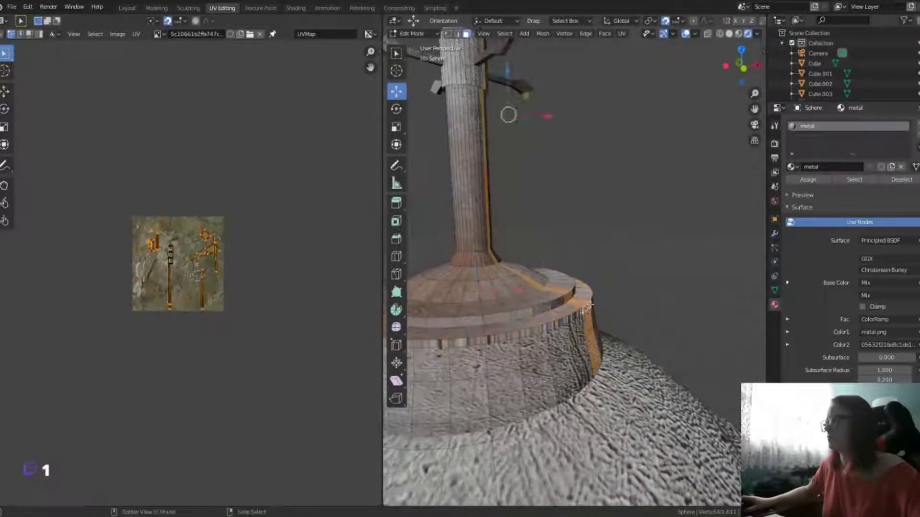
# Step: Smart UV Project the lower rim loop and scale it into a narrow strip
pyautogui.moveTo(583, 312); pyautogui.dragTo(618, 287, button='middle')
pyautogui.keyDown('alt'); pyautogui.click(656, 261); pyautogui.keyUp('alt')
pyautogui.press('u')
pyautogui.click(735, 257)
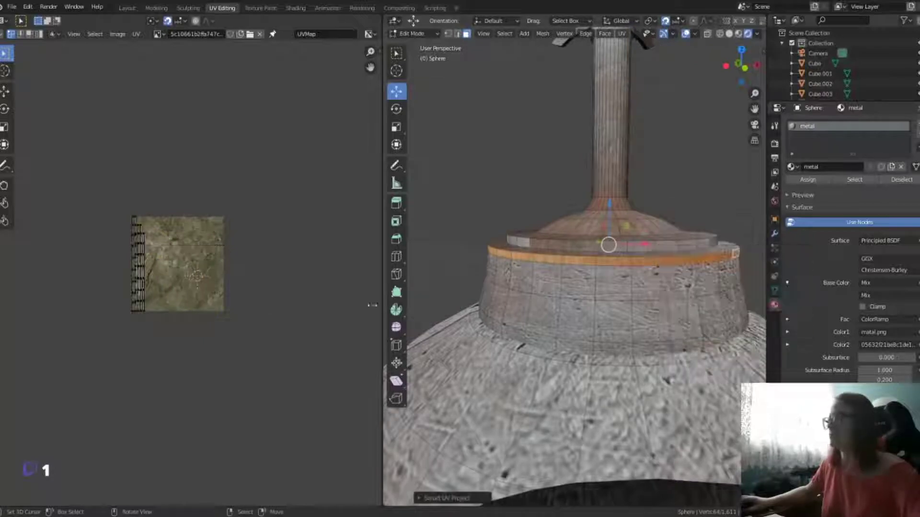
pyautogui.press('s')
pyautogui.click(228, 278)
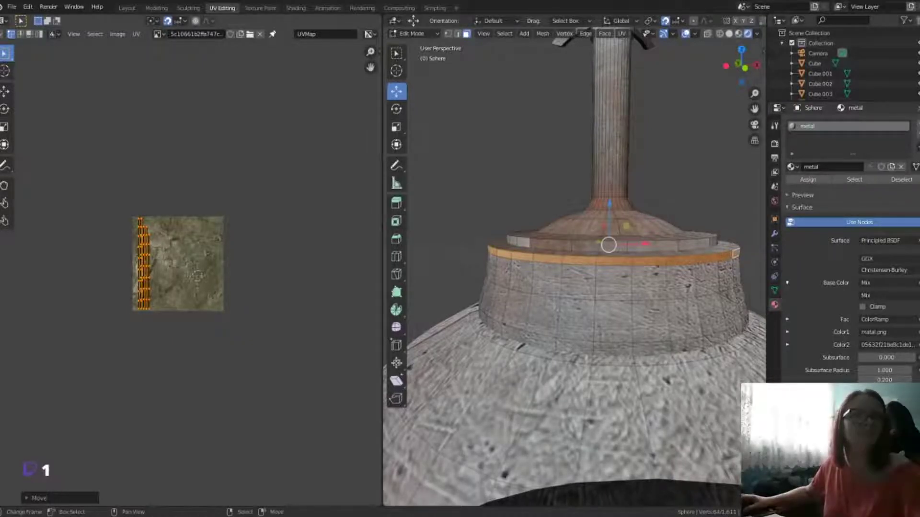
# Step: Select the drum band's face rings and Smart UV Project them
pyautogui.click(577, 282)
pyautogui.keyDown('alt'); pyautogui.click(574, 326); pyautogui.keyUp('alt')
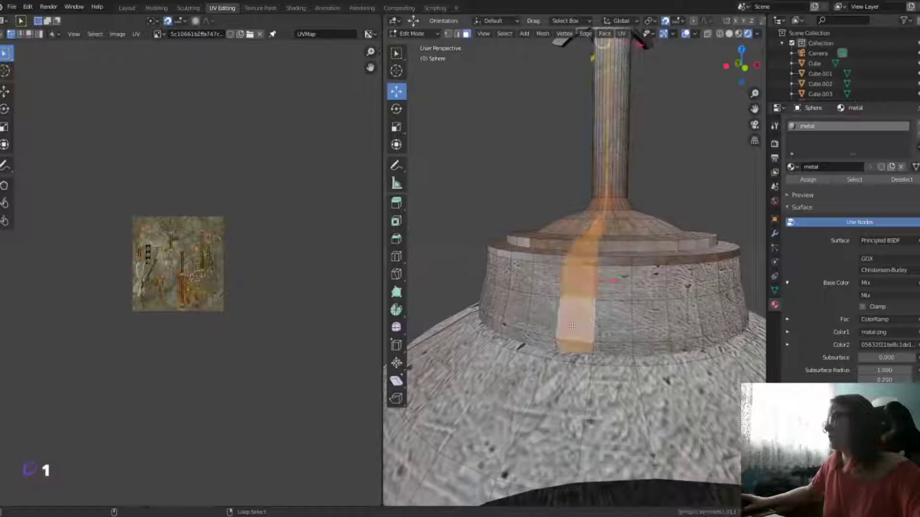
pyautogui.keyDown('alt'); pyautogui.click(738, 287); pyautogui.keyUp('alt')
pyautogui.keyDown('alt'); pyautogui.keyDown('shift'); pyautogui.click(743, 326); pyautogui.keyUp('shift'); pyautogui.keyUp('alt')
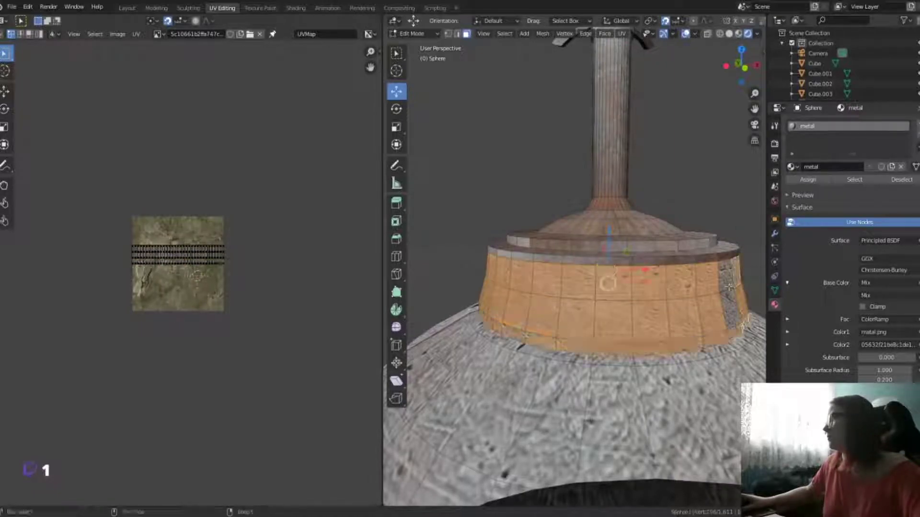
pyautogui.press('u')
pyautogui.click(685, 327)
pyautogui.click(685, 403)
pyautogui.press('a')
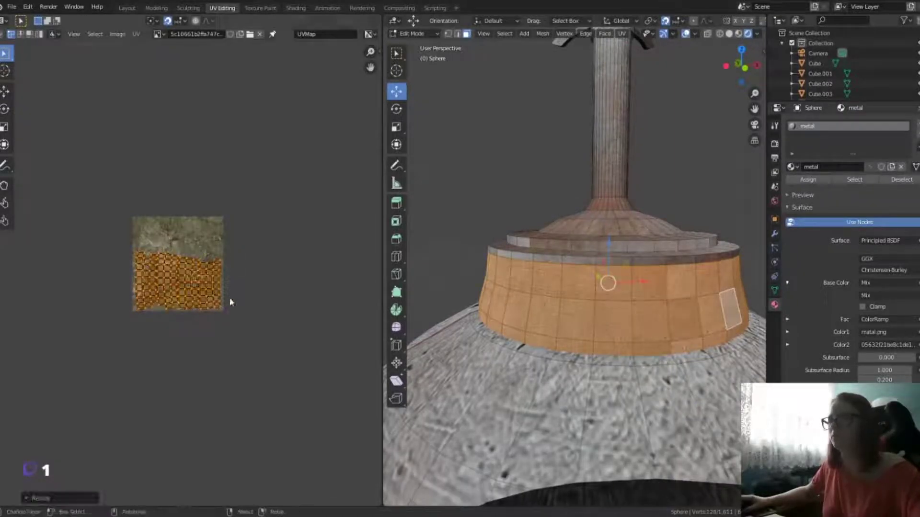
pyautogui.scroll(-4, 571, 303)
pyautogui.click(571, 302)
# Step: Add a second material slot with wood 1 and assign it to the top three dome face rings
pyautogui.keyDown('alt'); pyautogui.click(588, 302); pyautogui.keyUp('alt')
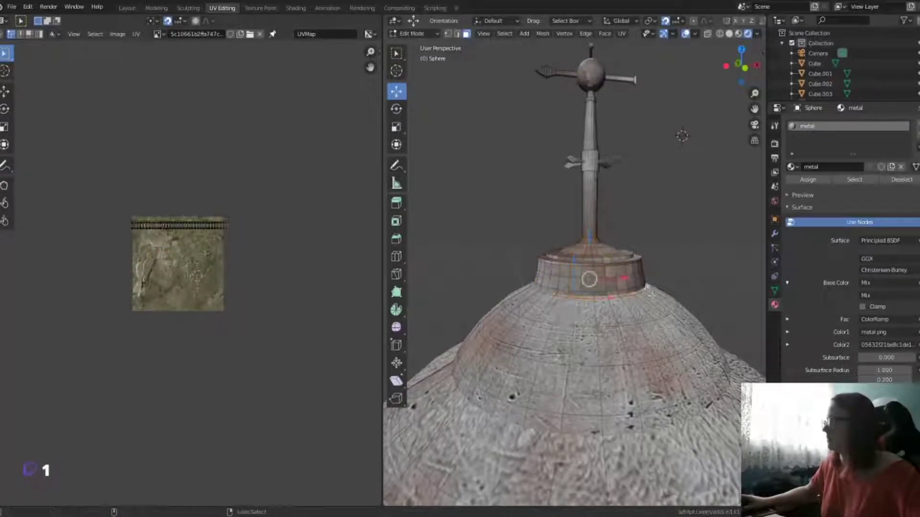
pyautogui.keyDown('alt'); pyautogui.keyDown('shift'); pyautogui.click(713, 369); pyautogui.keyUp('shift'); pyautogui.keyUp('alt')
pyautogui.keyDown('alt'); pyautogui.keyDown('shift'); pyautogui.click(719, 368); pyautogui.keyUp('shift'); pyautogui.keyUp('alt')
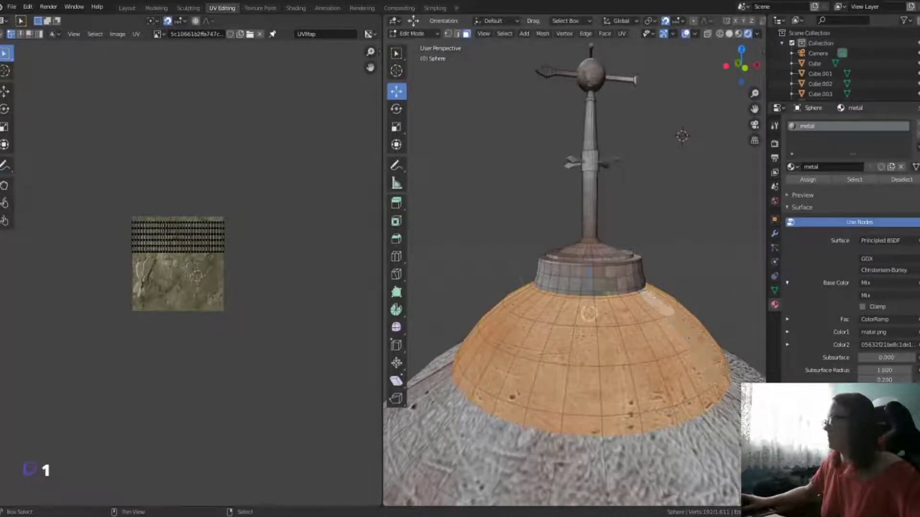
pyautogui.click(916, 125)
pyautogui.click(790, 186)
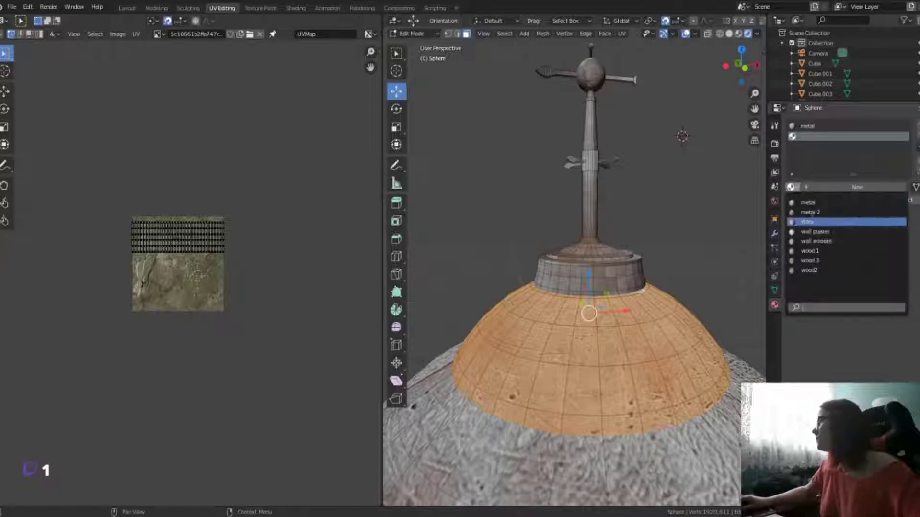
pyautogui.click(816, 251)
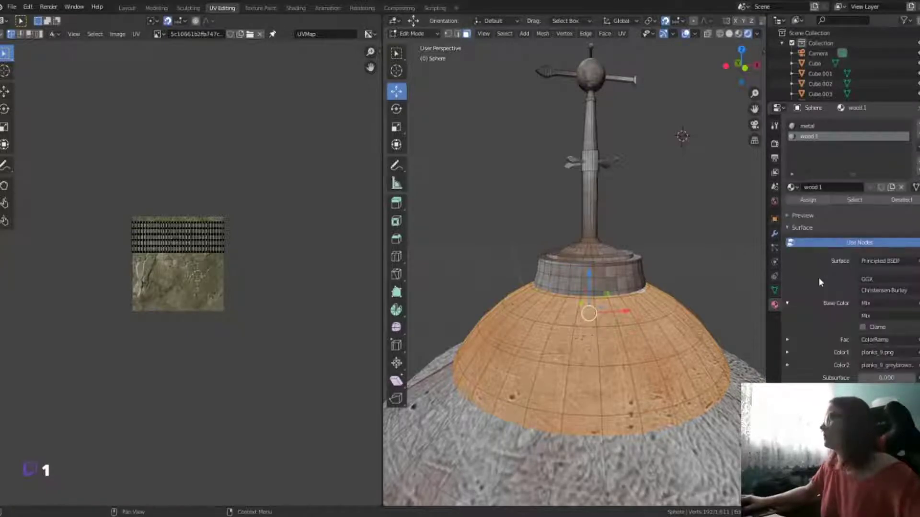
pyautogui.click(808, 200)
pyautogui.scroll(-3, 670, 390)
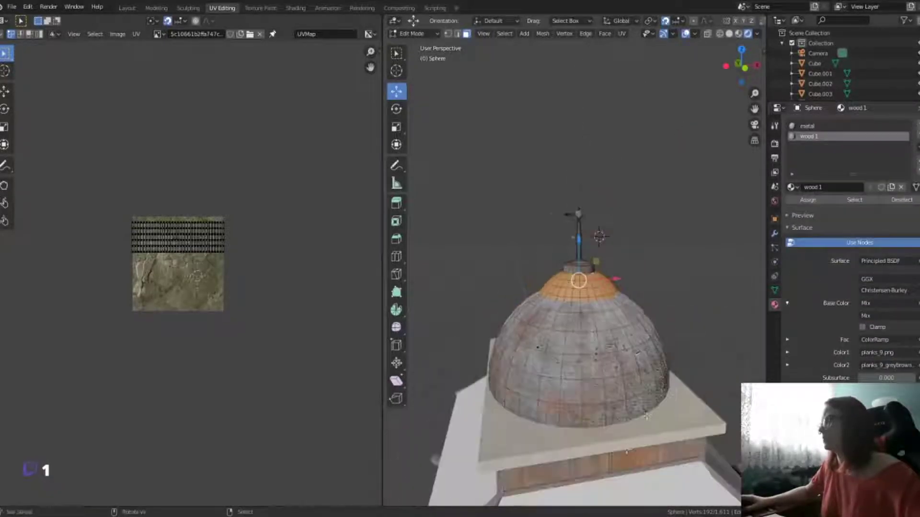
pyautogui.moveTo(670, 390)
pyautogui.mouseDown(button='middle')
pyautogui.moveTo(605, 222)
pyautogui.moveTo(655, 280)
pyautogui.moveTo(593, 316)
pyautogui.mouseUp(button='middle')
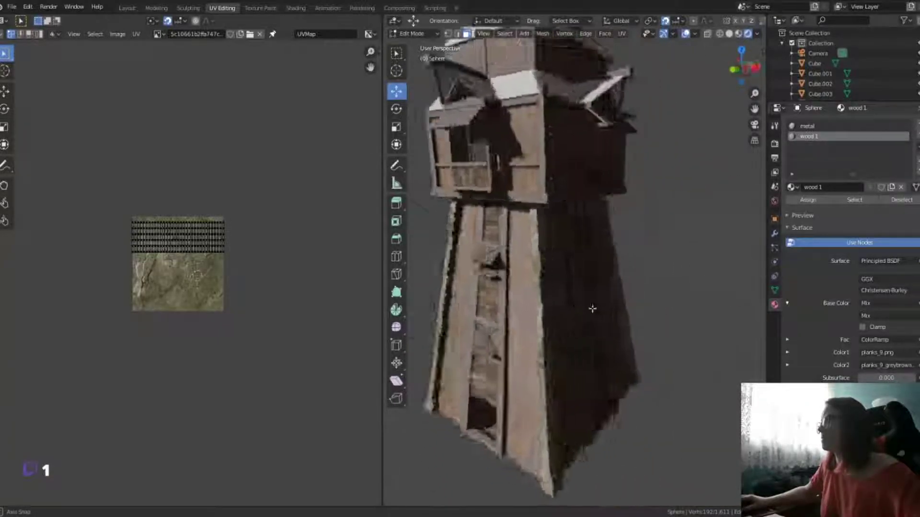
# Step: Show planks_9.png as the image behind the UVs
pyautogui.keyDown('shift'); pyautogui.moveTo(539, 256); pyautogui.dragTo(576, 352, button='middle'); pyautogui.keyUp('shift')
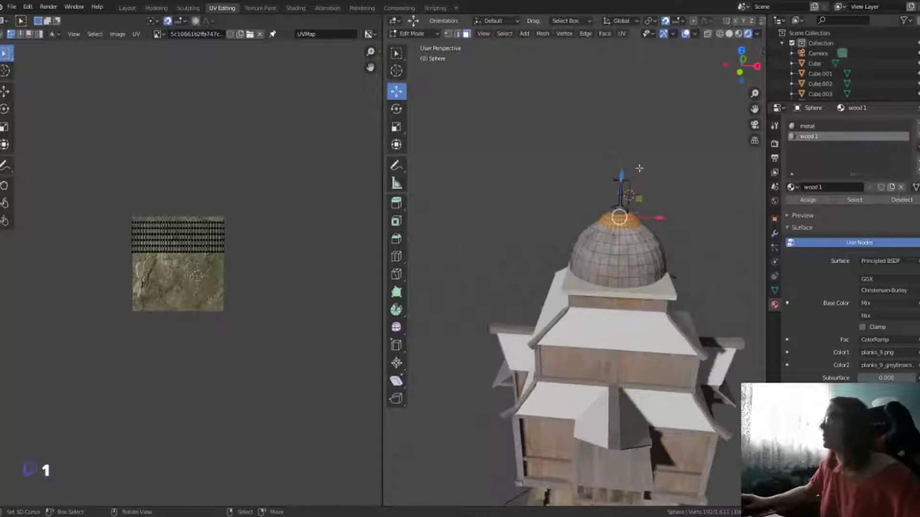
pyautogui.click(158, 34)
pyautogui.click(194, 138)
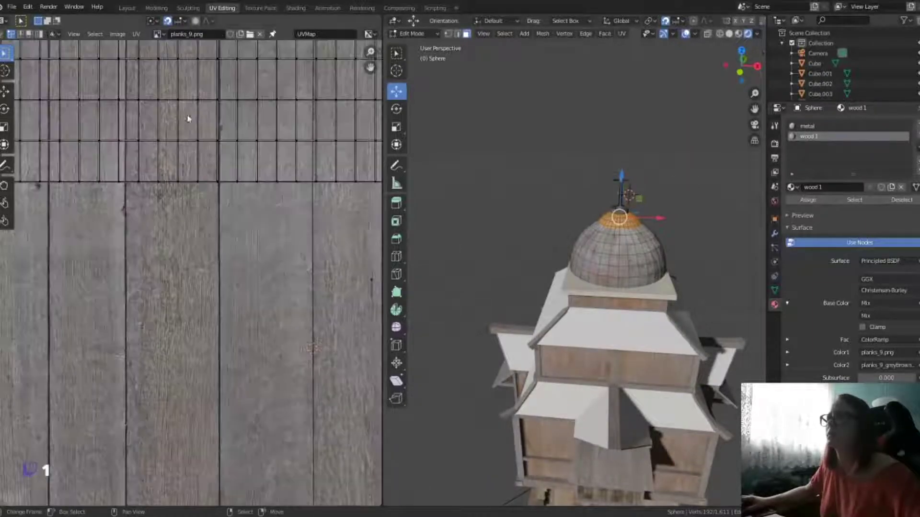
pyautogui.scroll(-3, 189, 117)
pyautogui.scroll(5, 570, 252)
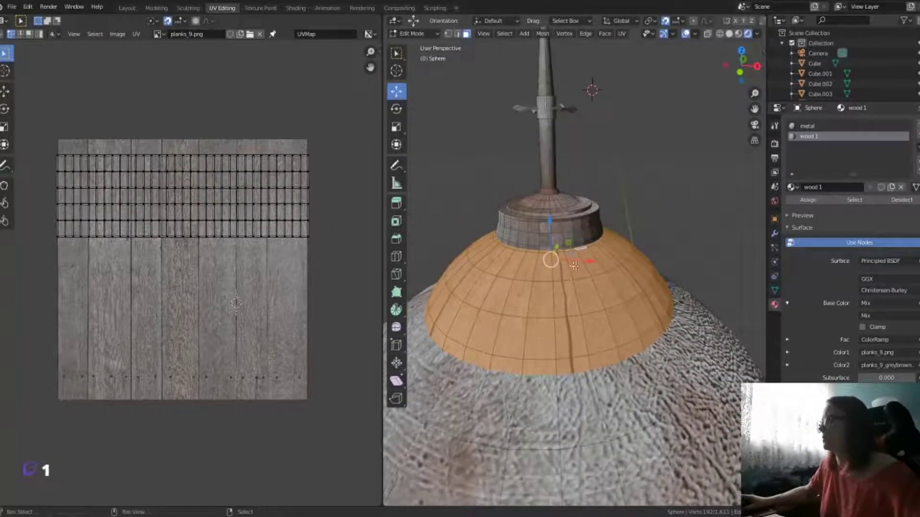
# Step: Select a column of dome faces and view it from directly above
pyautogui.click(580, 273)
pyautogui.keyDown('shift'); pyautogui.click(587, 311); pyautogui.keyUp('shift')
pyautogui.keyDown('shift'); pyautogui.click(594, 362); pyautogui.keyUp('shift')
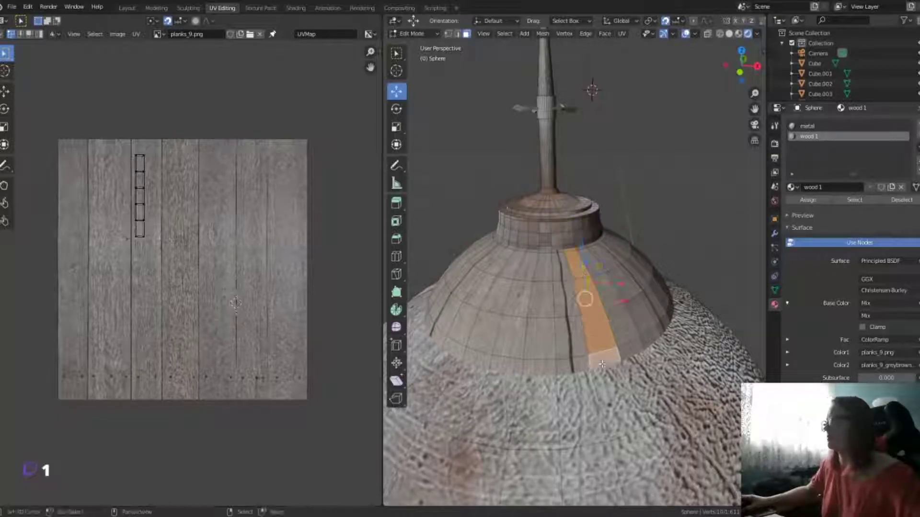
pyautogui.press('KP_7')
pyautogui.keyDown('shift'); pyautogui.moveTo(604, 376); pyautogui.dragTo(563, 275, button='middle'); pyautogui.keyUp('shift')
pyautogui.scroll(3, 551, 335)
pyautogui.scroll(2, 547, 414)
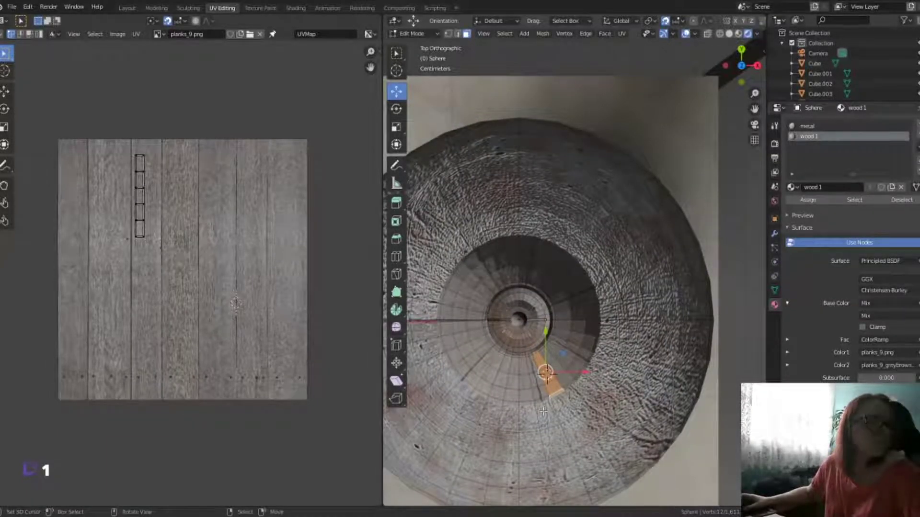
pyautogui.scroll(2, 537, 404)
pyautogui.scroll(2, 551, 412)
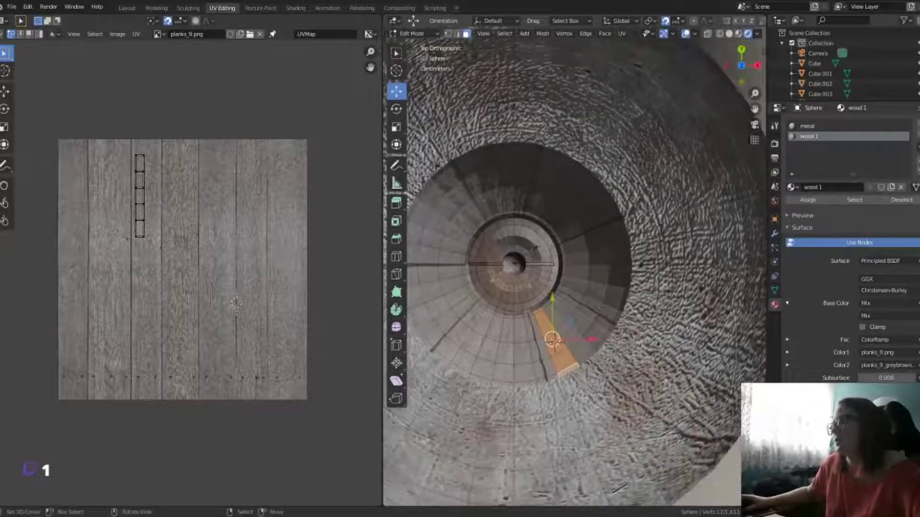
pyautogui.scroll(1, 575, 421)
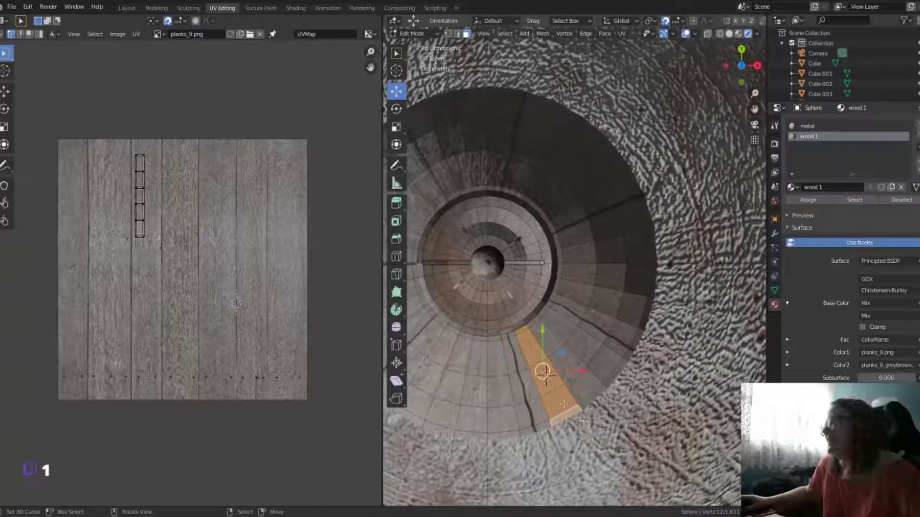
# Step: Project the face strip from Top view, rotate it upright and move it onto the planks
pyautogui.press('u')
pyautogui.click(515, 453)
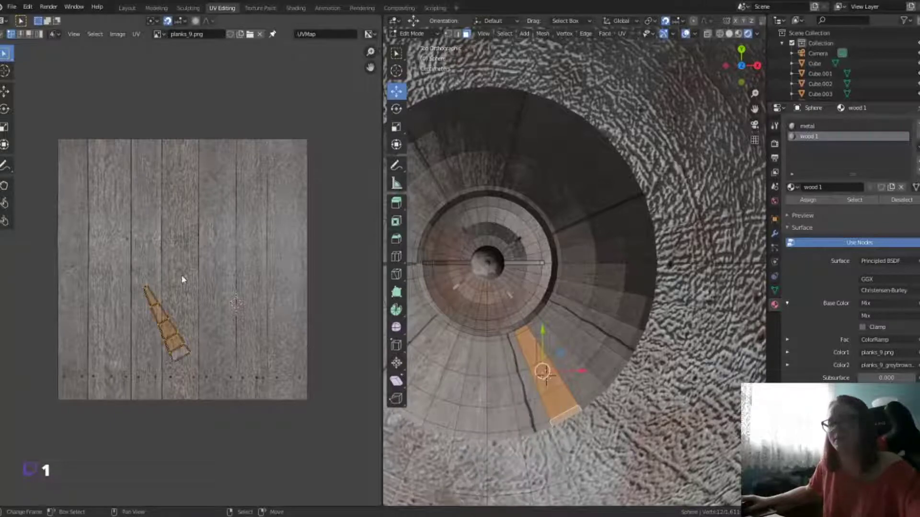
pyautogui.press('r')
pyautogui.click(201, 273)
pyautogui.press('g')
pyautogui.click(183, 311)
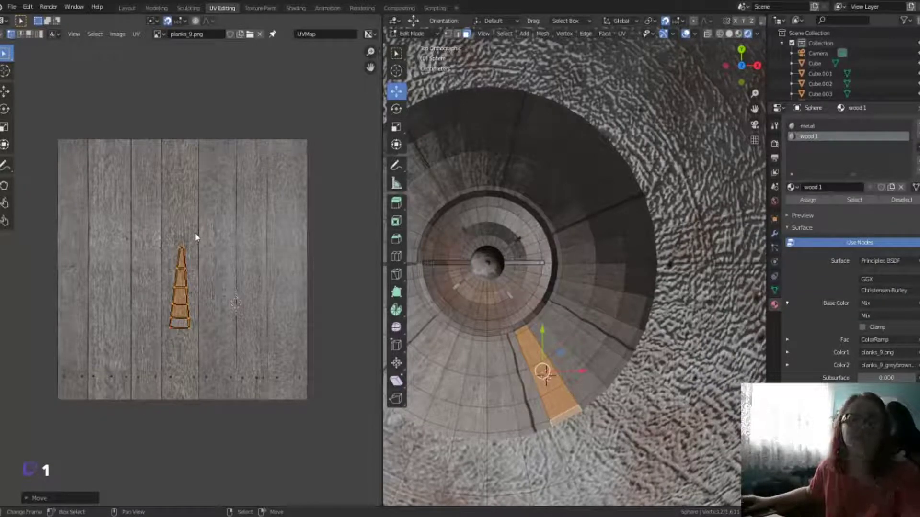
# Step: Select neighbouring vertical strips and a horizontal ring of bowl faces
pyautogui.moveTo(525, 360)
pyautogui.mouseDown(button='middle')
pyautogui.moveTo(536, 335)
pyautogui.moveTo(608, 335)
pyautogui.mouseUp(button='middle')
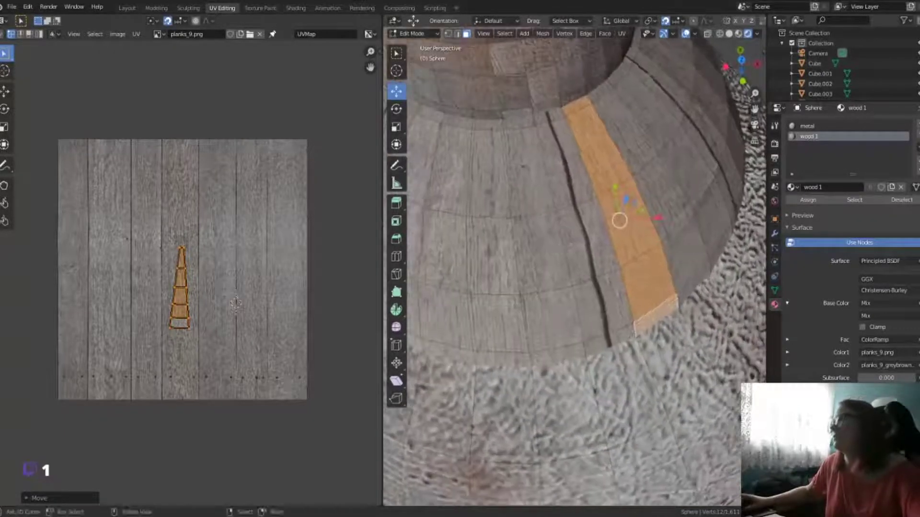
pyautogui.keyDown('alt'); pyautogui.click(612, 338); pyautogui.keyUp('alt')
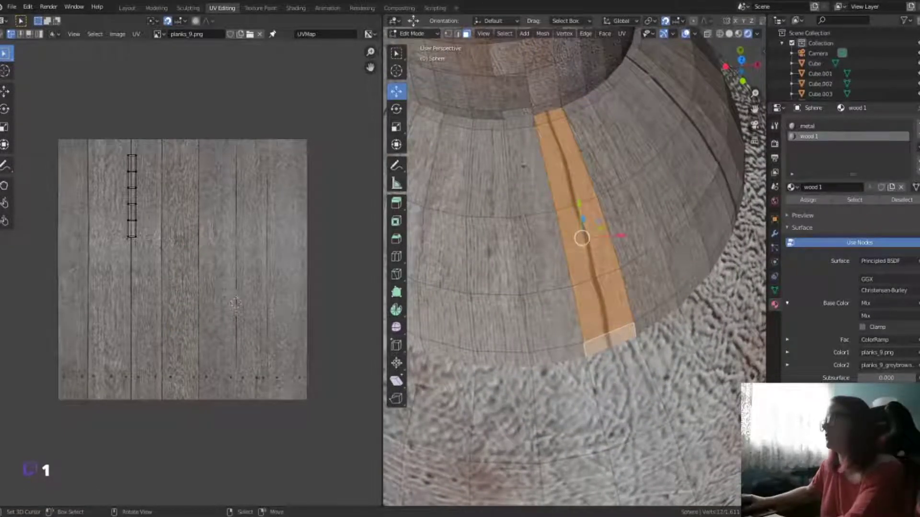
pyautogui.keyDown('alt'); pyautogui.keyDown('shift'); pyautogui.click(495, 150); pyautogui.keyUp('shift'); pyautogui.keyUp('alt')
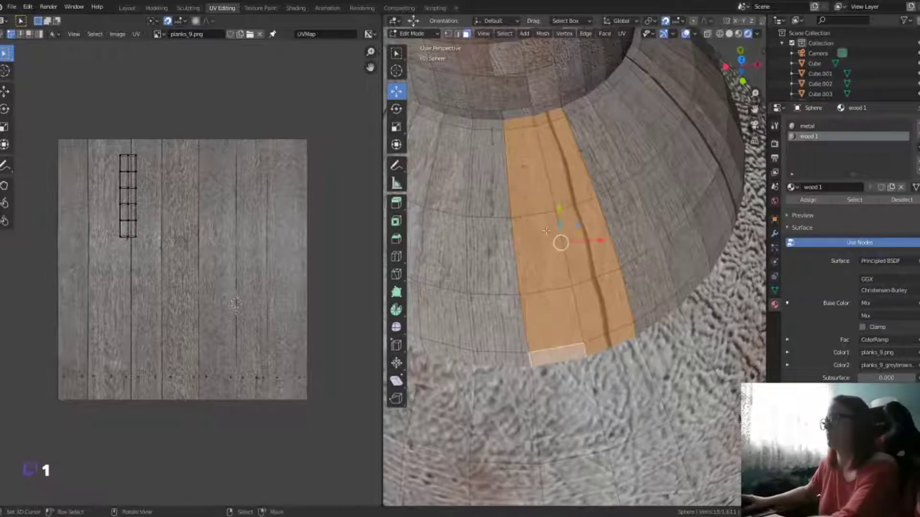
pyautogui.keyDown('shift'); pyautogui.click(602, 90); pyautogui.keyUp('shift')
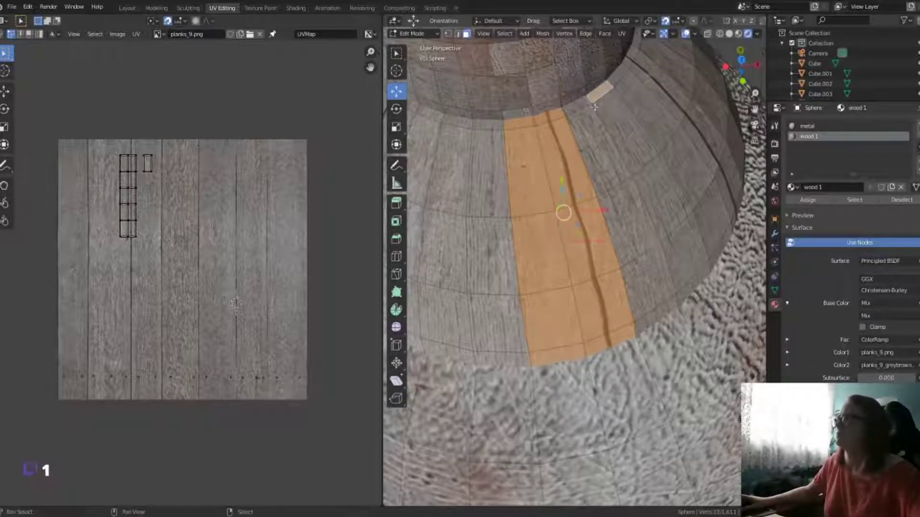
pyautogui.keyDown('alt'); pyautogui.click(628, 61); pyautogui.keyUp('alt')
# Step: Select the wide horizontal face rings inside the bowl
pyautogui.keyDown('alt'); pyautogui.click(698, 181); pyautogui.keyUp('alt')
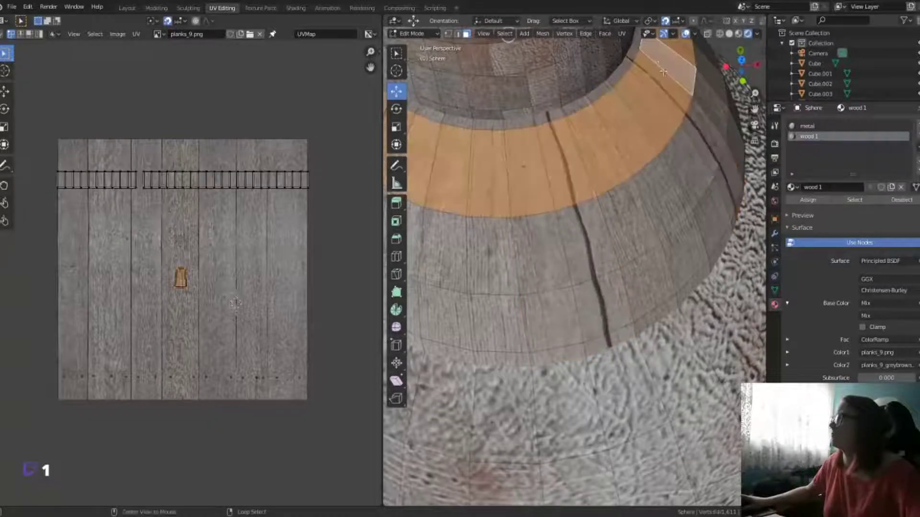
pyautogui.keyDown('alt'); pyautogui.keyDown('shift'); pyautogui.click(739, 179); pyautogui.keyUp('shift'); pyautogui.keyUp('alt')
pyautogui.moveTo(739, 179)
pyautogui.mouseDown(button='middle')
pyautogui.moveTo(685, 115)
pyautogui.moveTo(614, 406)
pyautogui.mouseUp(button='middle')
pyautogui.keyDown('alt'); pyautogui.keyDown('shift'); pyautogui.click(685, 115); pyautogui.keyUp('shift'); pyautogui.keyUp('alt')
pyautogui.click(680, 110)
pyautogui.hotkey('ctrl', 'z')
pyautogui.keyDown('shift'); pyautogui.click(614, 407); pyautogui.keyUp('shift')
# Step: Project the bowl faces from top view into a circular UV layout and select one wedge
pyautogui.press('KP_7')
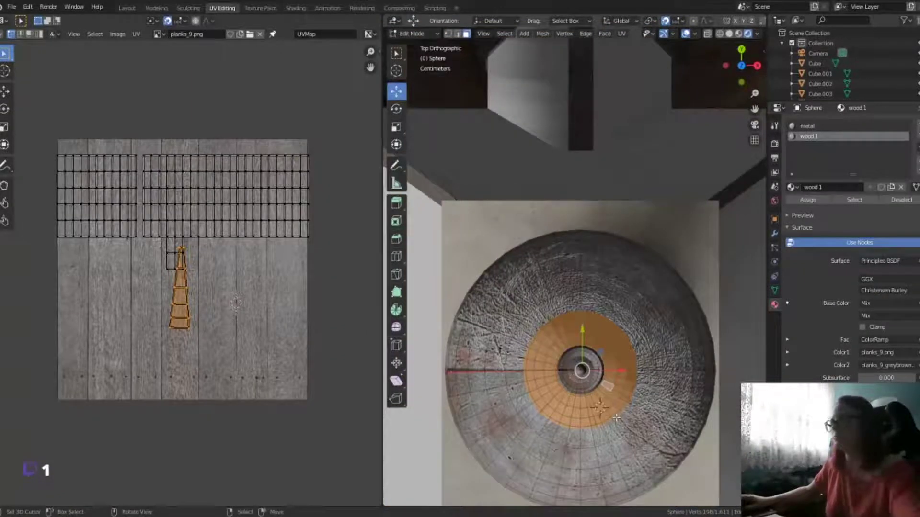
pyautogui.press('u')
pyautogui.click(616, 417)
pyautogui.press('u')
pyautogui.click(600, 448)
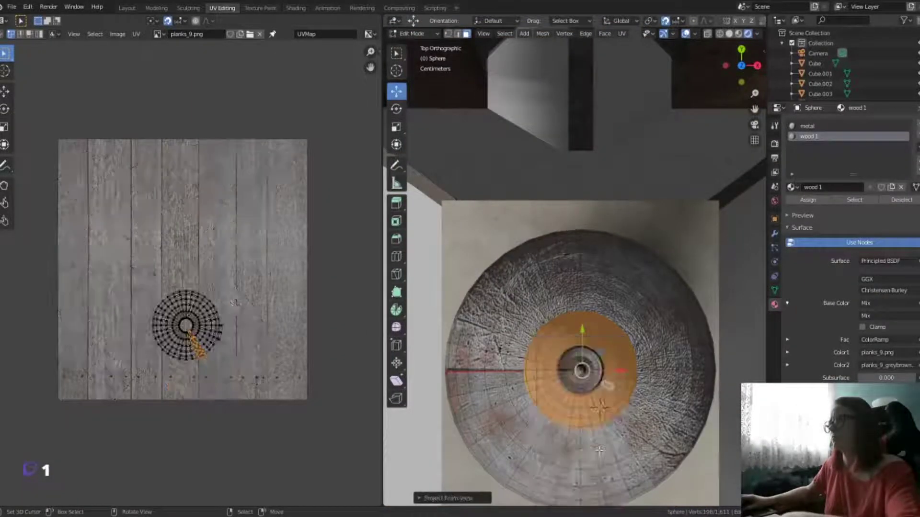
pyautogui.scroll(5, 234, 303)
pyautogui.moveTo(217, 404); pyautogui.dragTo(232, 288, button='middle')
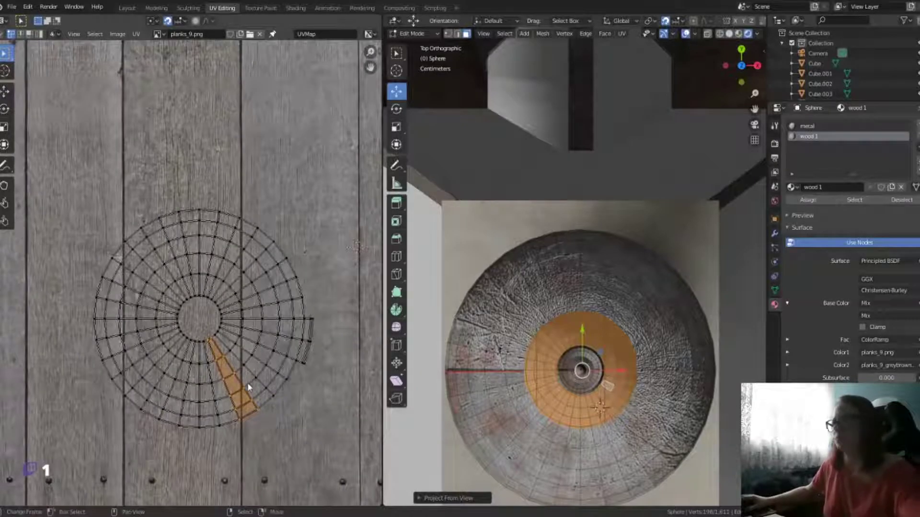
# Step: Move the UV wedge onto a plank and stretch it vertically into a tall tapered strip
pyautogui.press('g')
pyautogui.click(206, 320)
pyautogui.scroll(-3, 207, 322)
pyautogui.press('g')
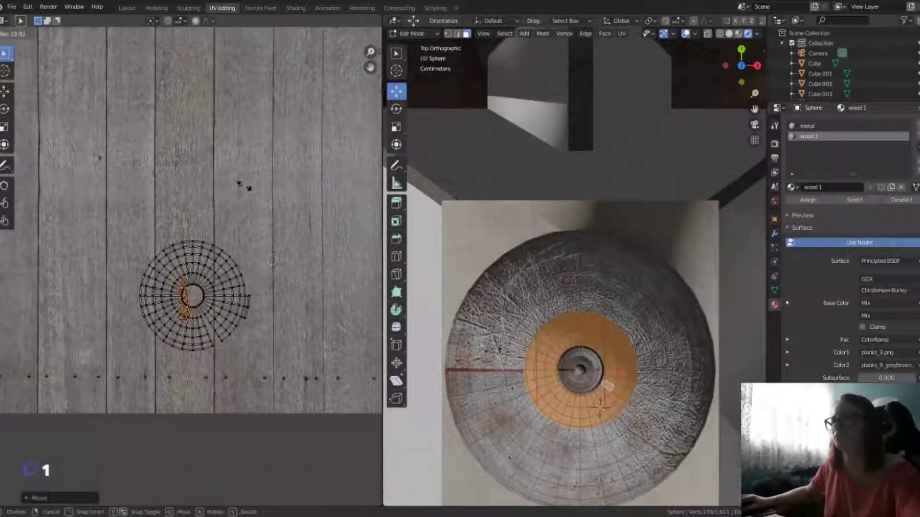
pyautogui.click(236, 263)
pyautogui.press('s')
pyautogui.press('y')
pyautogui.click(222, 363)
# Step: Select the circular UV island and move it to the lower left
pyautogui.scroll(2, 222, 362)
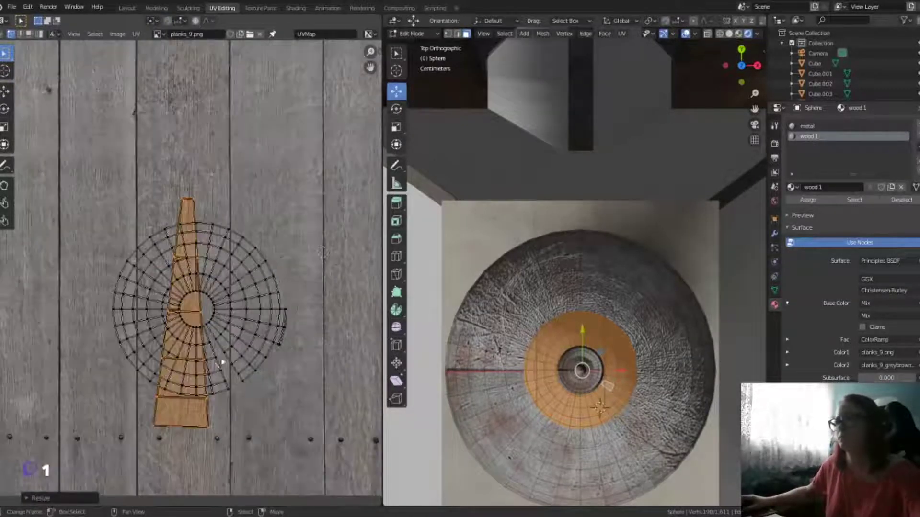
pyautogui.hotkey('ctrl', 'i')
pyautogui.scroll(-5, 228, 355)
pyautogui.press('g')
pyautogui.click(117, 392)
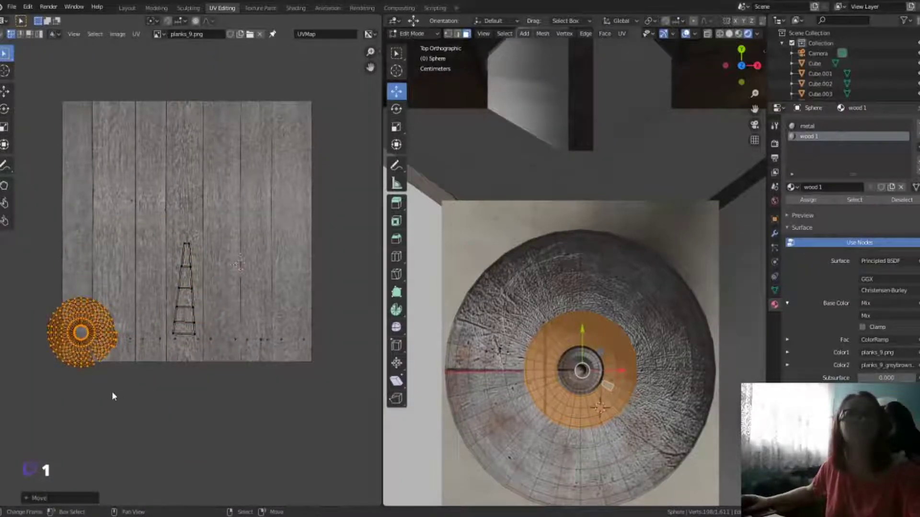
pyautogui.scroll(2, 108, 397)
pyautogui.click(92, 393)
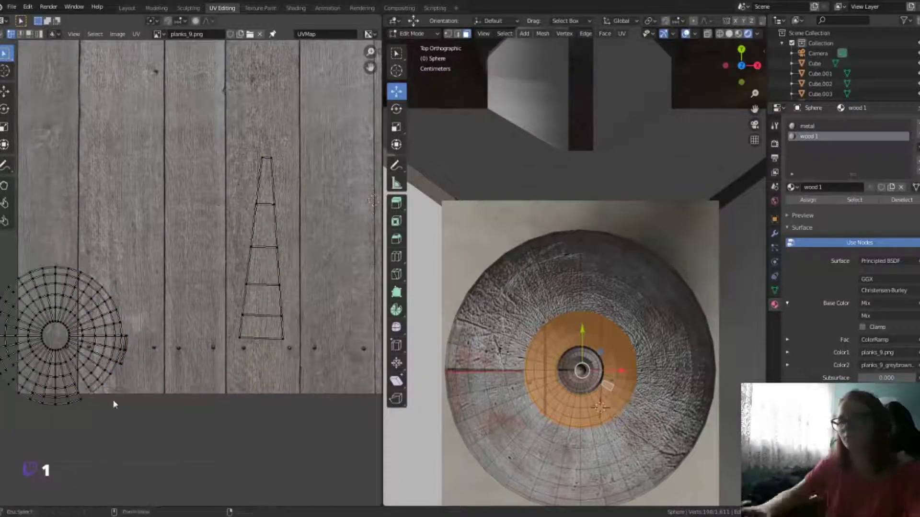
pyautogui.press('l')
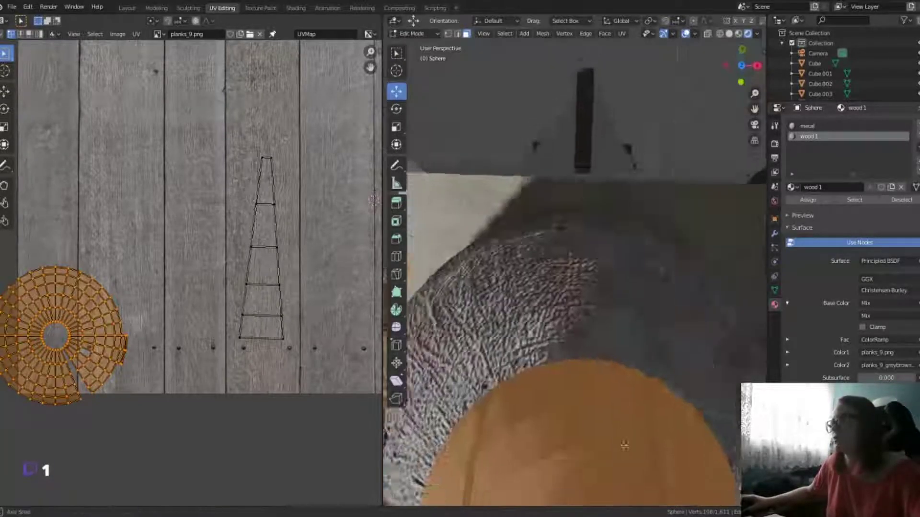
# Step: Smart UV Project one vertical face strip of the sphere and shrink its island
pyautogui.moveTo(623, 418); pyautogui.dragTo(603, 317, button='middle')
pyautogui.keyDown('alt'); pyautogui.click(604, 317); pyautogui.keyUp('alt')
pyautogui.press('u')
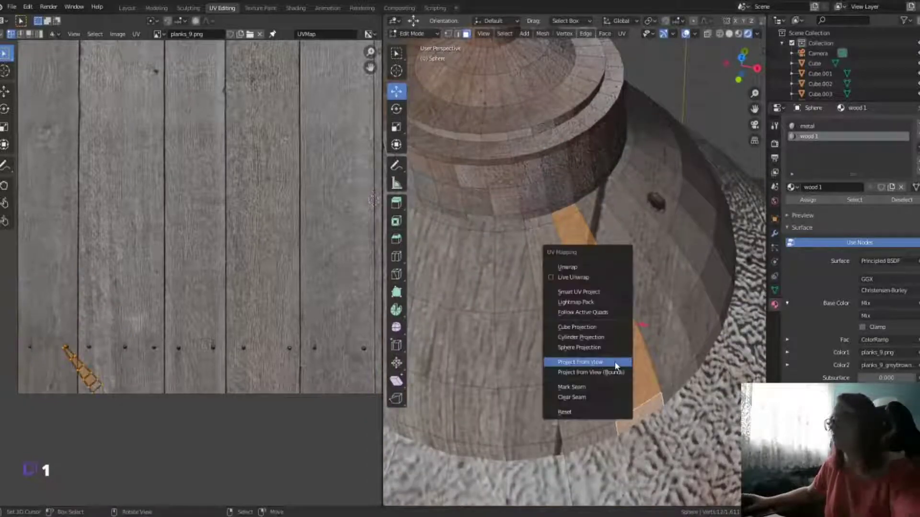
pyautogui.click(604, 359)
pyautogui.press('Return')
pyautogui.scroll(-2, 194, 278)
pyautogui.press('s')
pyautogui.click(194, 278)
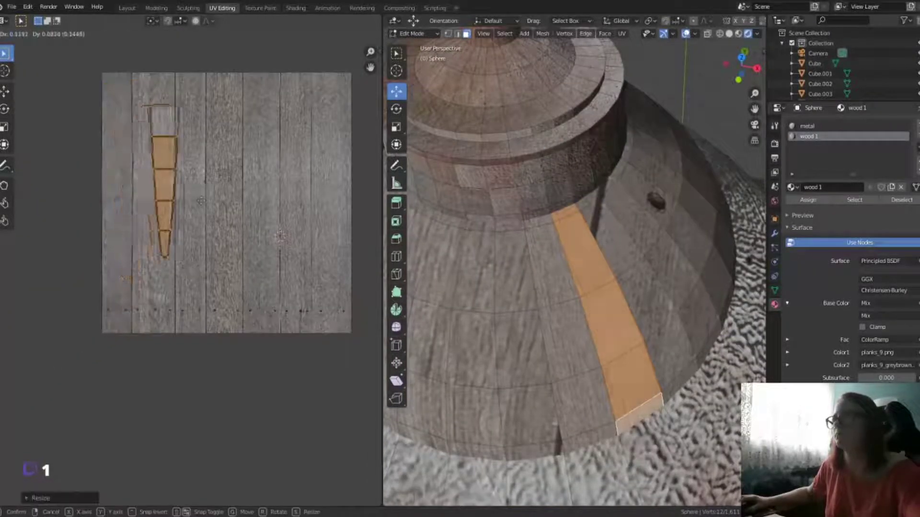
# Step: Smart UV Project the next strip to the left, shrink it and place it on the planks
pyautogui.keyDown('alt'); pyautogui.click(522, 306); pyautogui.keyUp('alt')
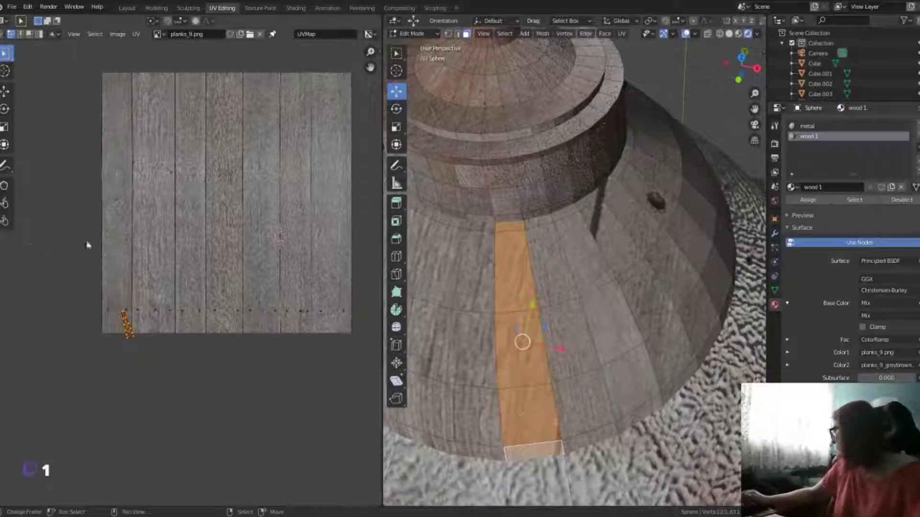
pyautogui.press('u')
pyautogui.click(479, 297)
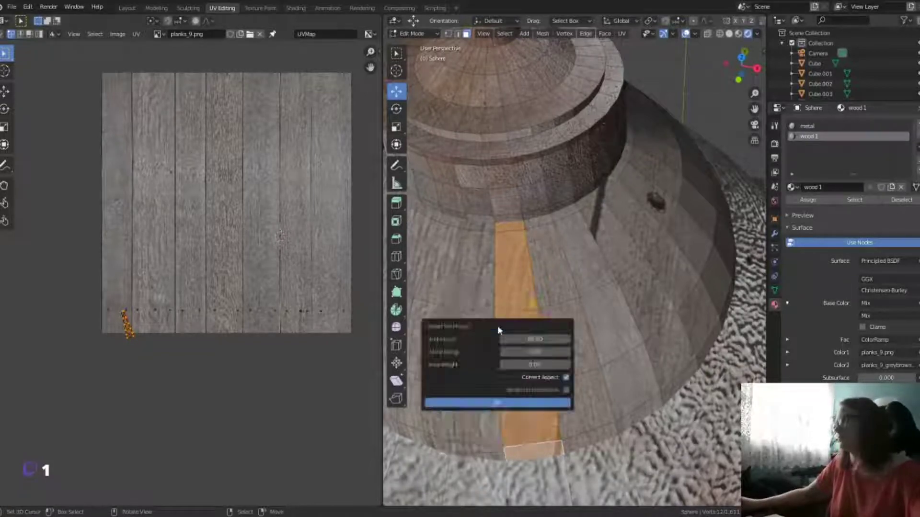
pyautogui.press('Return')
pyautogui.press('s')
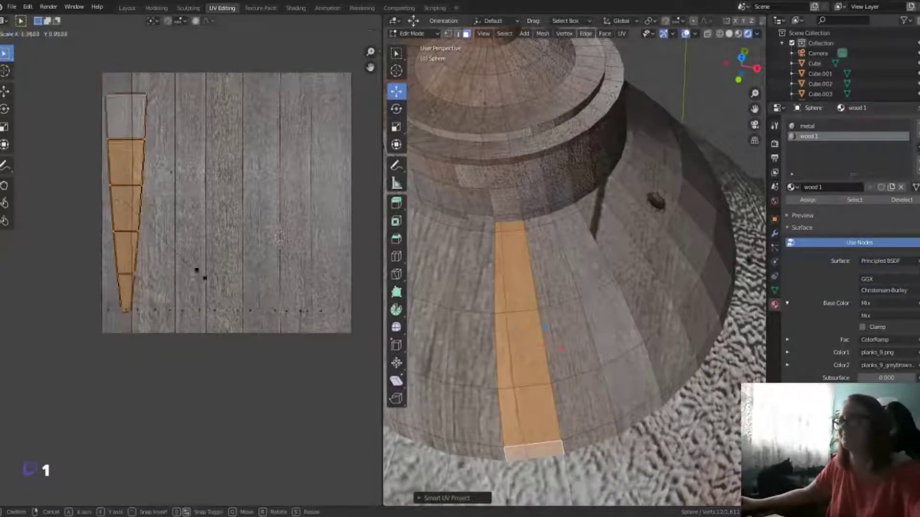
pyautogui.click(183, 206)
pyautogui.press('g')
pyautogui.click(279, 187)
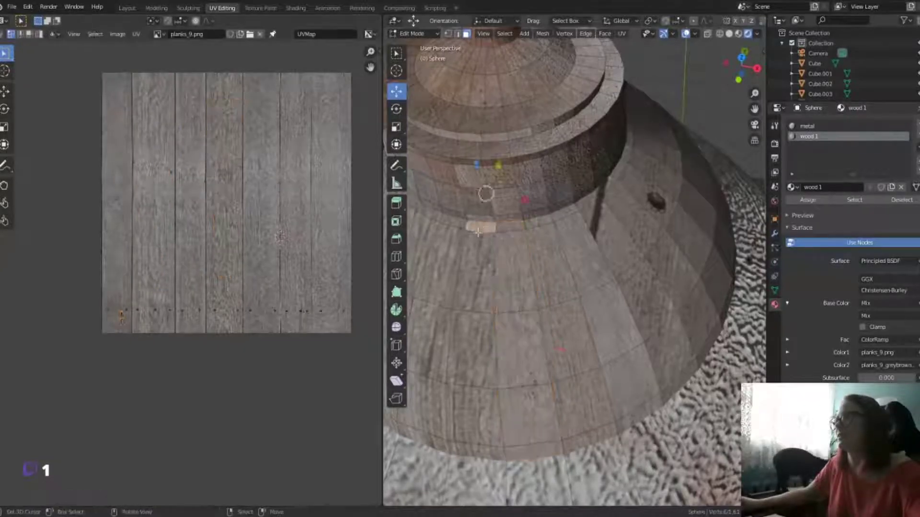
# Step: Smart UV Project another strip, shrink it and place it near the texture centre
pyautogui.keyDown('alt'); pyautogui.click(476, 307); pyautogui.keyUp('alt')
pyautogui.press('u')
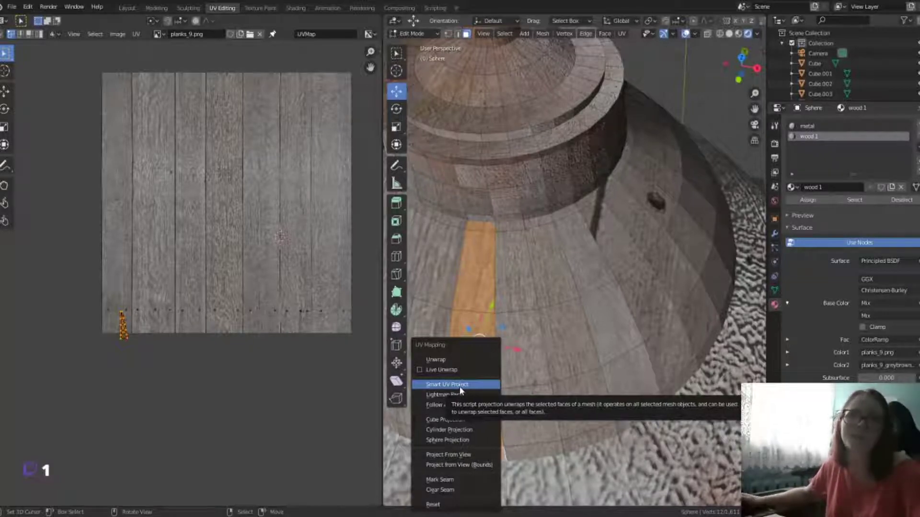
pyautogui.click(460, 386)
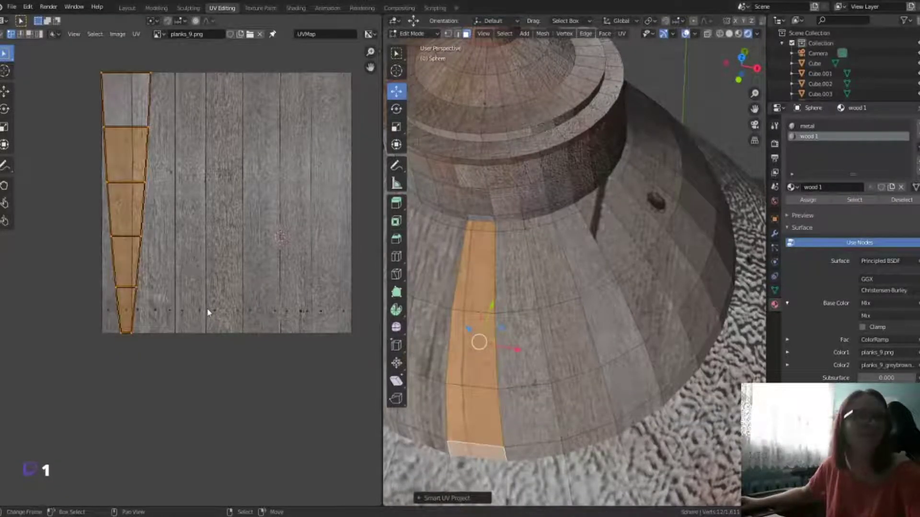
pyautogui.press('s')
pyautogui.click(175, 267)
pyautogui.press('g')
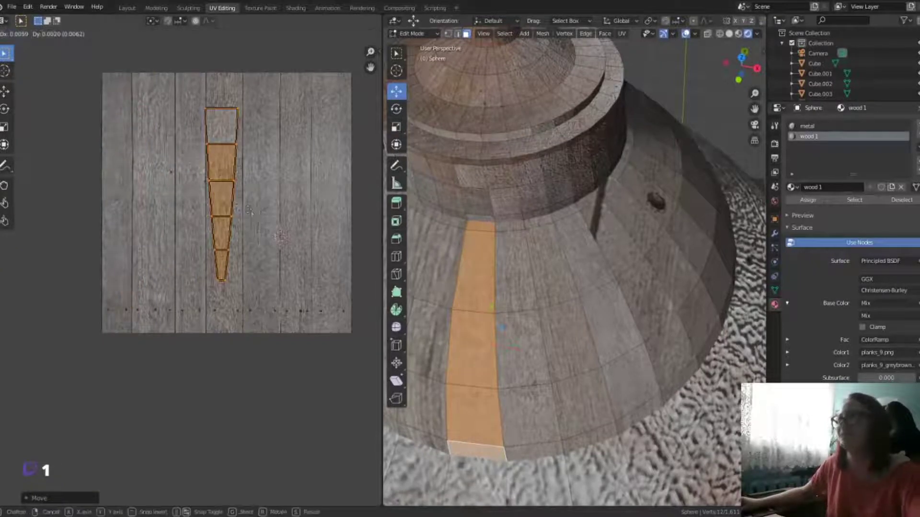
pyautogui.click(254, 211)
# Step: Select a new vertical strip of faces on the sphere
pyautogui.moveTo(527, 288); pyautogui.dragTo(561, 139, button='middle')
pyautogui.click(561, 140)
pyautogui.keyDown('alt'); pyautogui.click(546, 238); pyautogui.keyUp('alt')
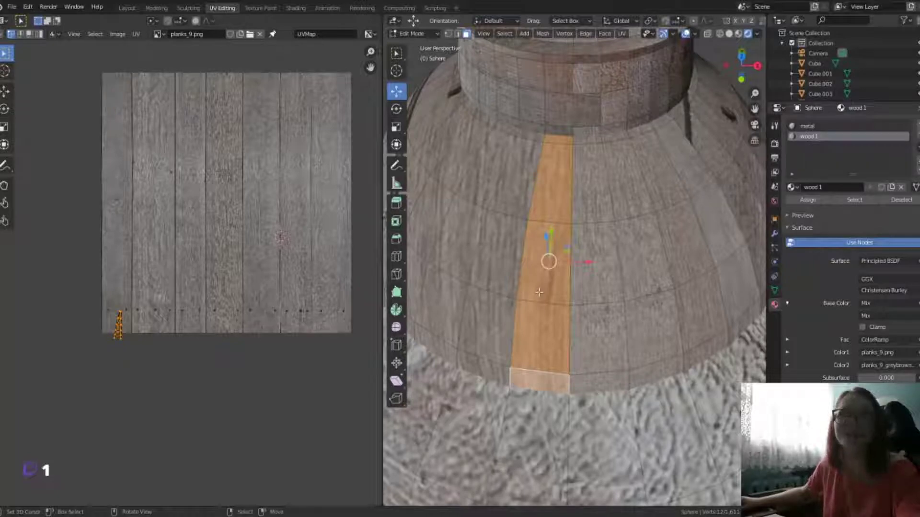
# Step: Unwrap the upper strip with Follow Active Quads and shrink the UV island
pyautogui.press('u')
pyautogui.click(539, 292)
pyautogui.click(565, 366)
pyautogui.press('s')
pyautogui.click(296, 264)
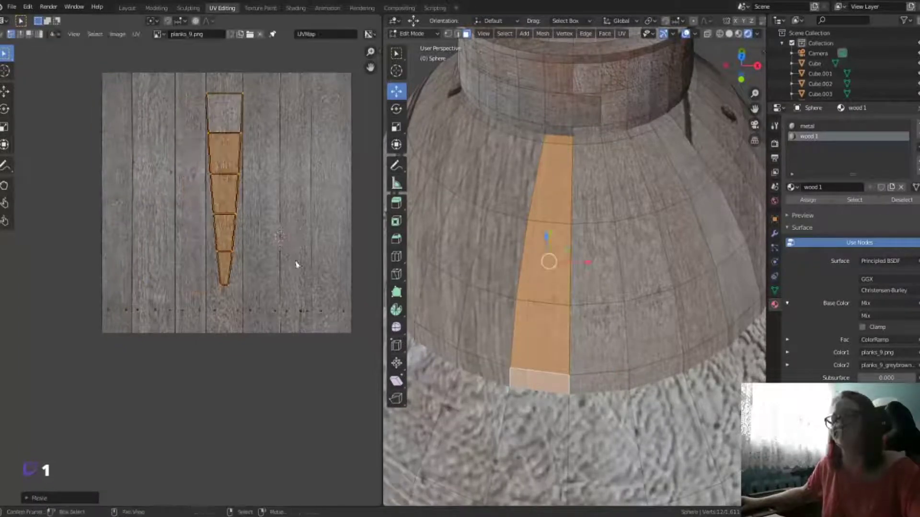
pyautogui.scroll(-5, 529, 192)
# Step: Re-unwrap the strip with Smart UV Project, scale it down and centre it on the planks
pyautogui.press('u')
pyautogui.click(530, 180)
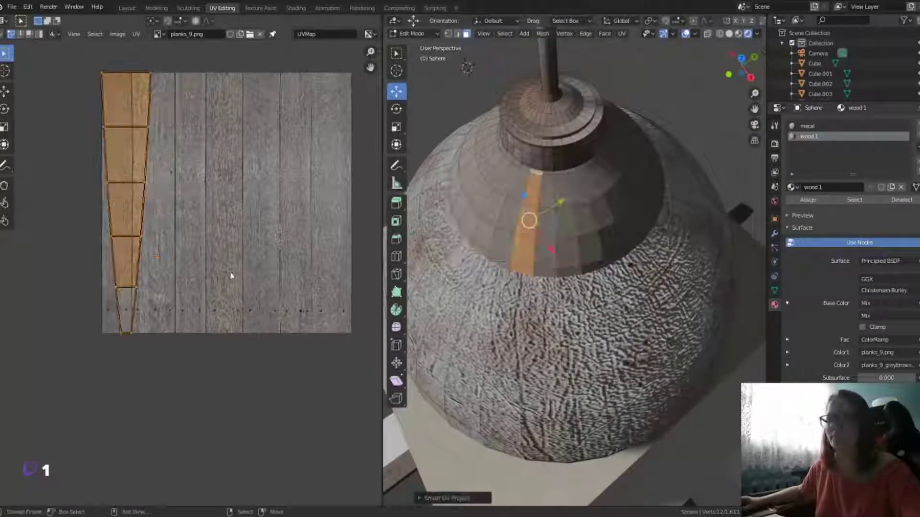
pyautogui.press('s')
pyautogui.click(192, 244)
pyautogui.press('g')
pyautogui.click(285, 226)
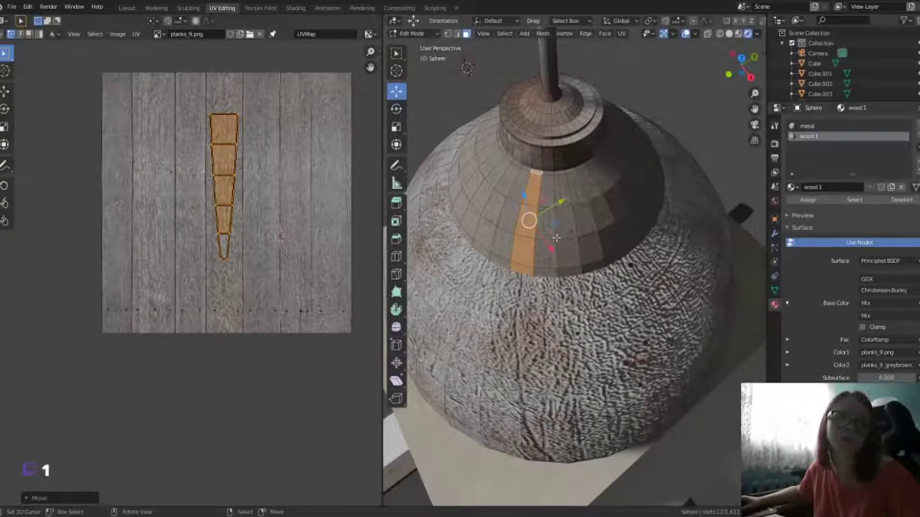
pyautogui.moveTo(673, 226); pyautogui.dragTo(722, 210, button='middle')
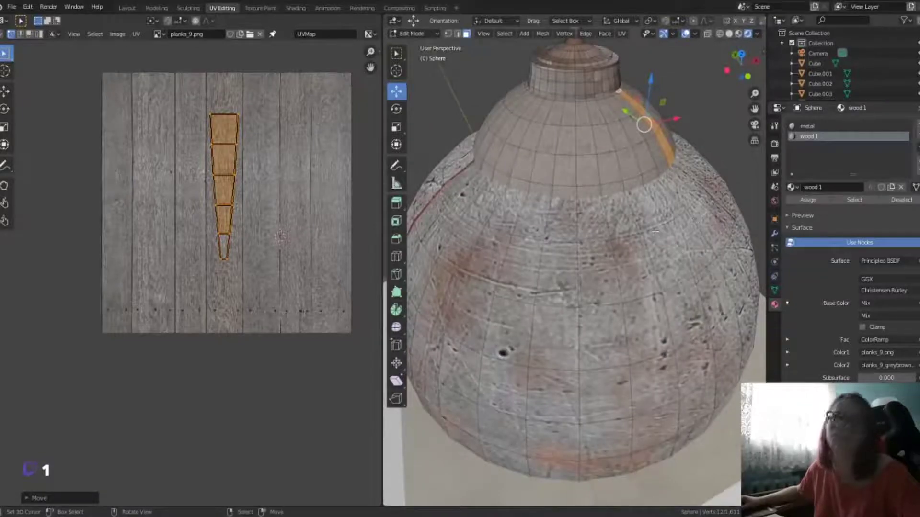
pyautogui.moveTo(656, 267); pyautogui.dragTo(628, 331, button='middle')
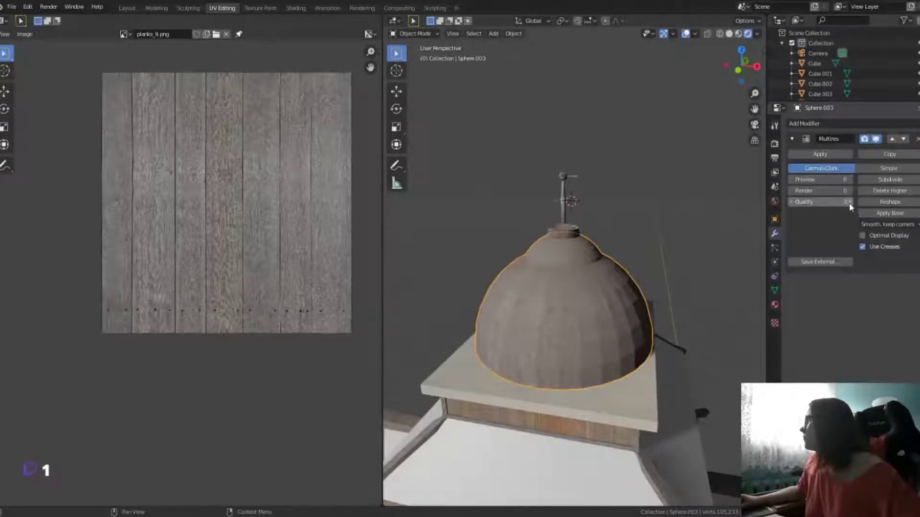
# Step: Add a Smooth modifier to the dome, then remove it
pyautogui.click(810, 123)
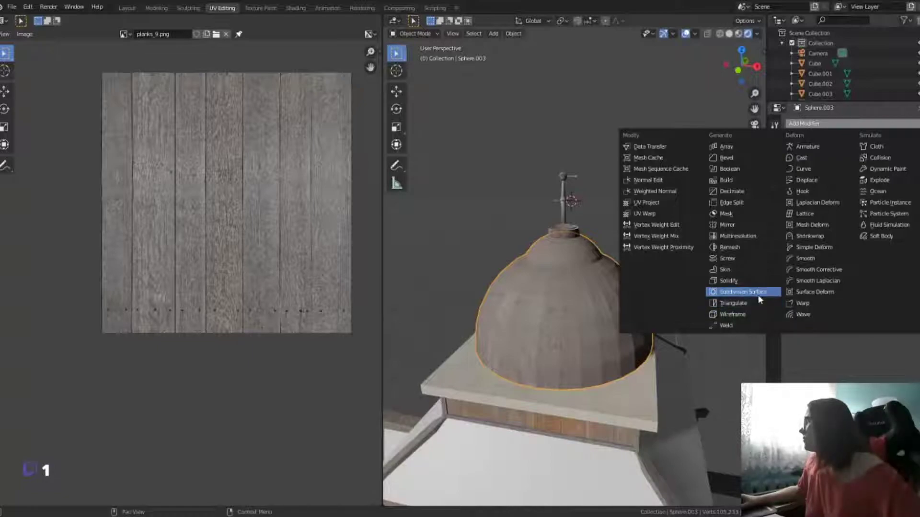
pyautogui.click(804, 259)
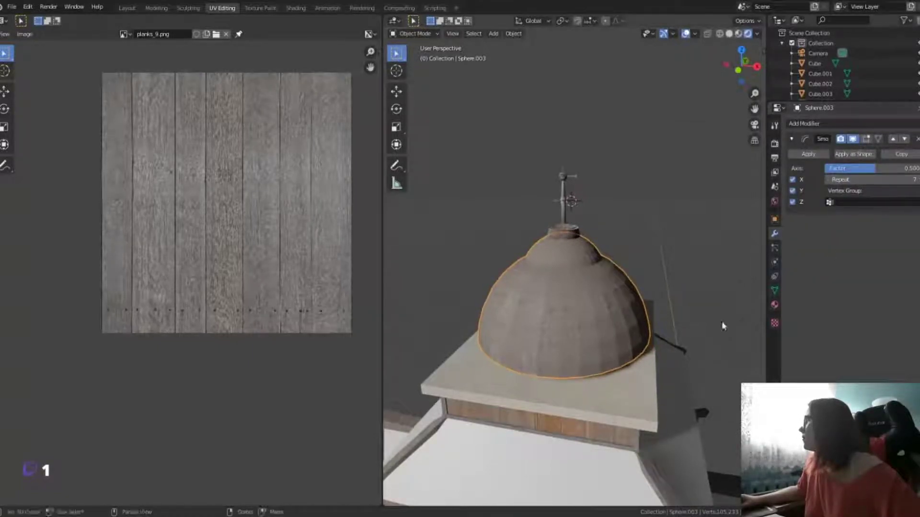
pyautogui.moveTo(721, 322); pyautogui.dragTo(724, 302, button='middle')
pyautogui.click(916, 138)
# Step: Add and apply a Subdivision Surface modifier on Sphere.003, then check the mesh in Edit Mode
pyautogui.click(852, 123)
pyautogui.click(741, 293)
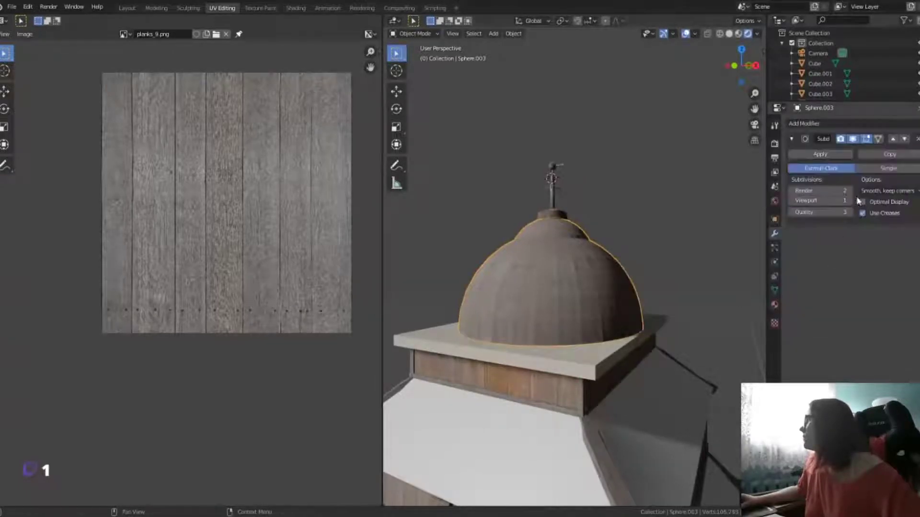
pyautogui.moveTo(718, 288); pyautogui.dragTo(632, 345, button='middle')
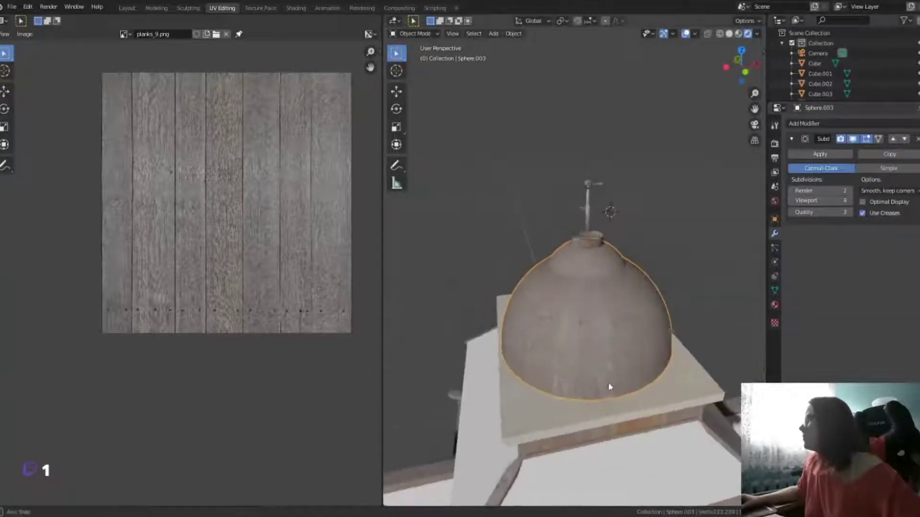
pyautogui.click(820, 154)
pyautogui.press('Tab')
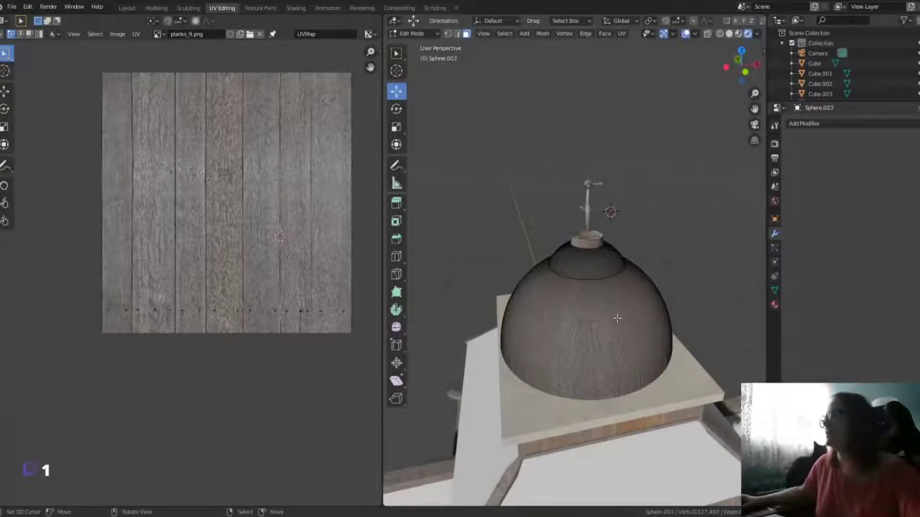
pyautogui.press('Tab')
pyautogui.moveTo(683, 338); pyautogui.dragTo(644, 429, button='middle')
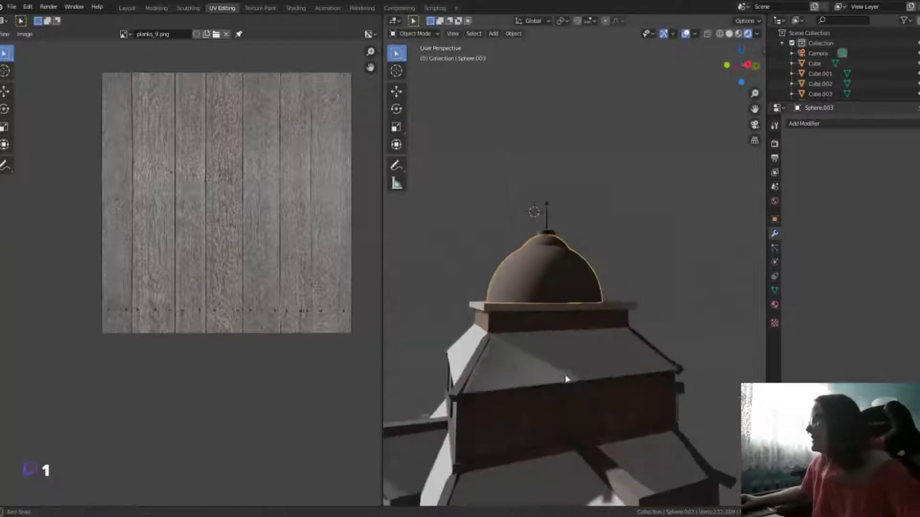
pyautogui.moveTo(589, 338)
pyautogui.mouseDown(button='middle')
pyautogui.moveTo(611, 372)
pyautogui.moveTo(581, 324)
pyautogui.mouseUp(button='middle')
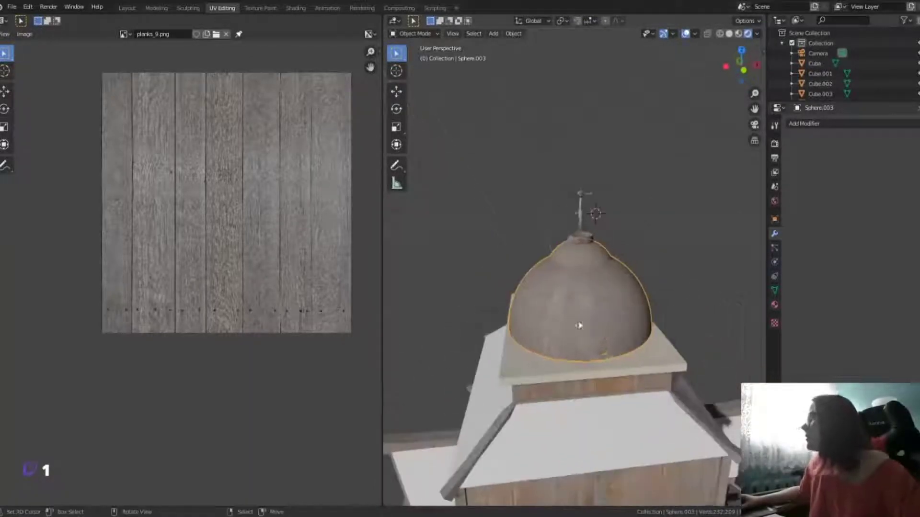
pyautogui.scroll(-4, 628, 361)
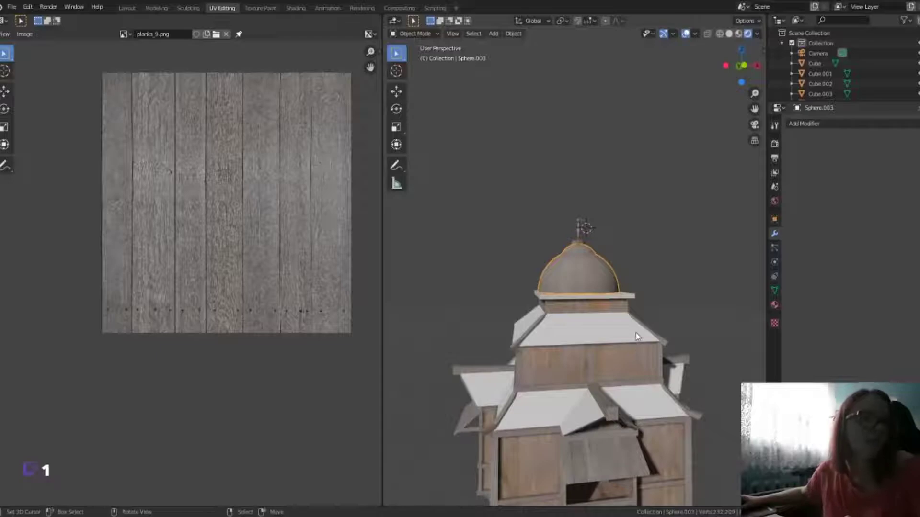
# Step: In Edit Mode on the Cube tower, select three front faces
pyautogui.moveTo(605, 335); pyautogui.dragTo(517, 346, button='middle')
pyautogui.scroll(4, 517, 346)
pyautogui.click(532, 362)
pyautogui.press('Tab')
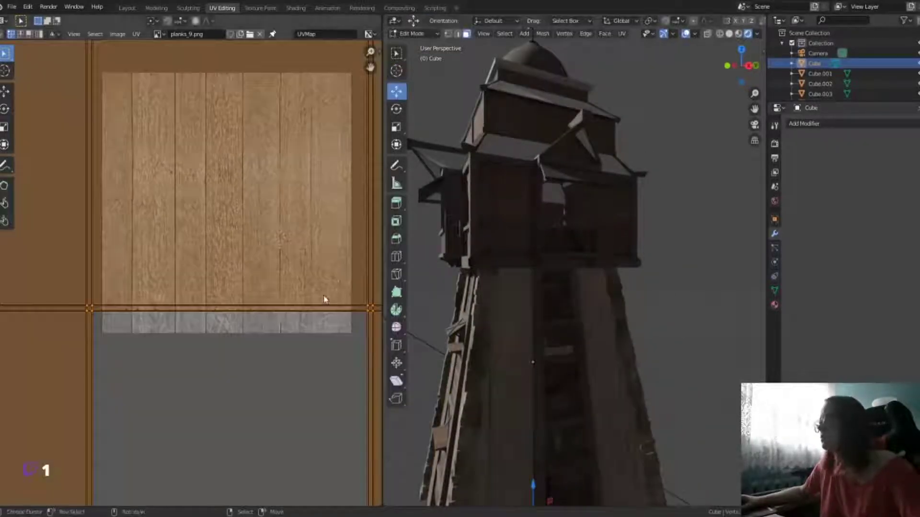
pyautogui.scroll(-2, 531, 363)
pyautogui.click(644, 446)
pyautogui.scroll(2, 649, 451)
pyautogui.keyDown('shift'); pyautogui.click(594, 455); pyautogui.keyUp('shift')
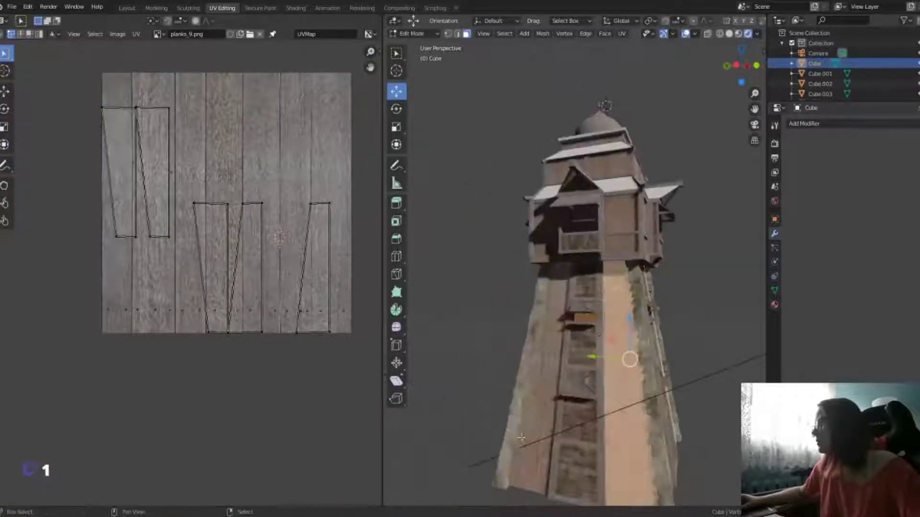
pyautogui.keyDown('shift'); pyautogui.click(541, 461); pyautogui.keyUp('shift')
pyautogui.scroll(2, 541, 461)
pyautogui.scroll(2, 541, 461)
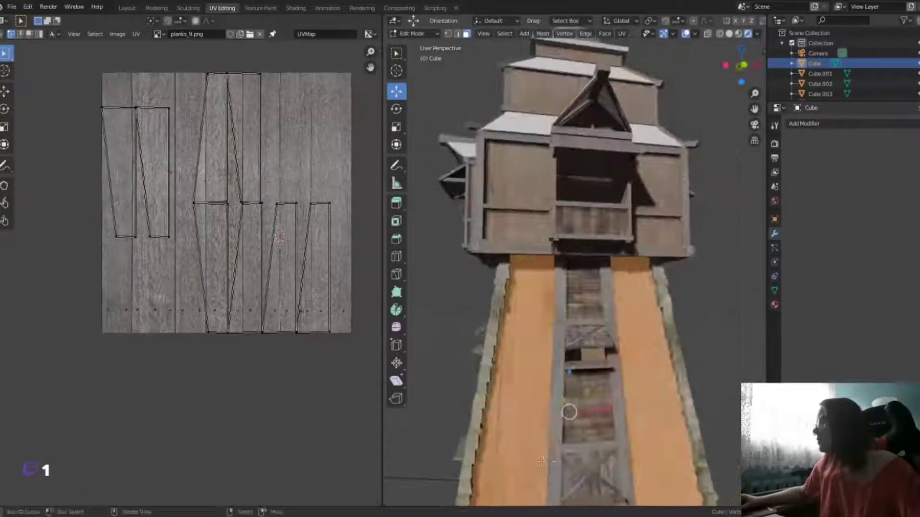
# Step: Smart UV Project the tower faces and scale the UV islands up over the planks
pyautogui.press('u')
pyautogui.click(533, 412)
pyautogui.click(508, 460)
pyautogui.scroll(-3, 508, 432)
pyautogui.press('a')
pyautogui.press('s')
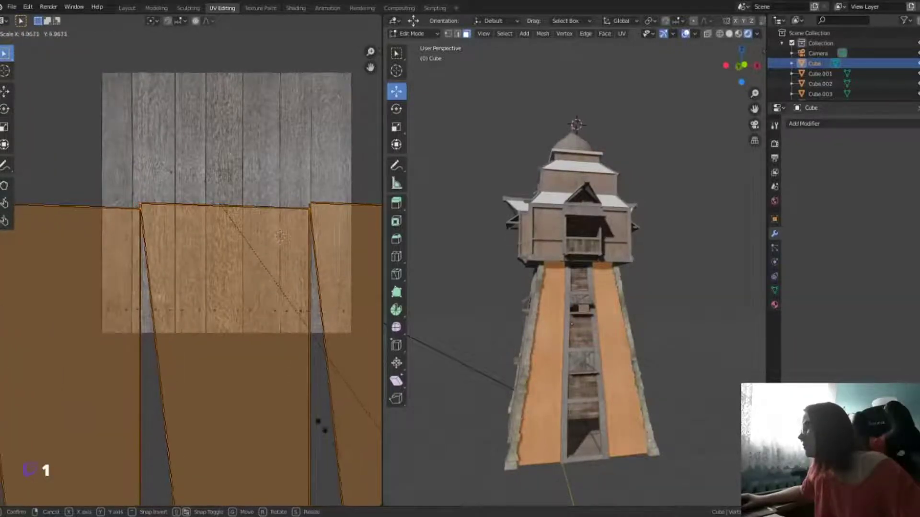
pyautogui.click(320, 424)
# Step: Deselect the tower faces and save the file
pyautogui.moveTo(527, 364)
pyautogui.mouseDown(button='middle')
pyautogui.moveTo(419, 342)
pyautogui.moveTo(629, 328)
pyautogui.mouseUp(button='middle')
pyautogui.hotkey('alt', 'a')
pyautogui.hotkey('ctrl', 's')
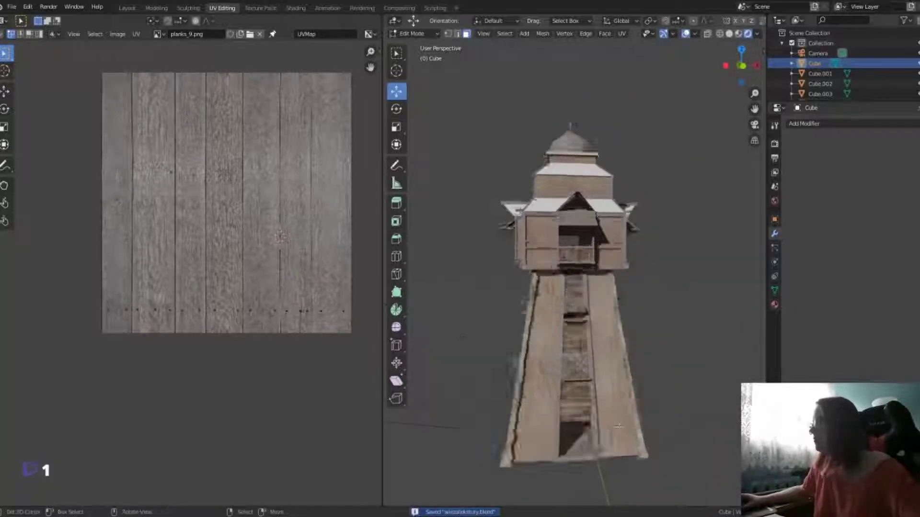
# Step: Select all tower faces and add an empty second material slot
pyautogui.scroll(4, 629, 328)
pyautogui.press('a')
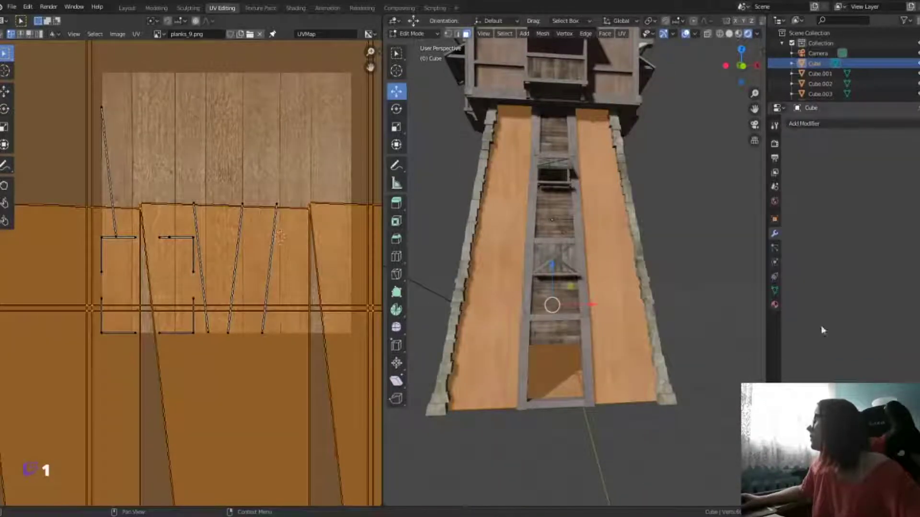
pyautogui.click(775, 305)
pyautogui.click(916, 127)
# Step: Put the wall plaster material in the new slot and assign it to the tower faces
pyautogui.click(791, 187)
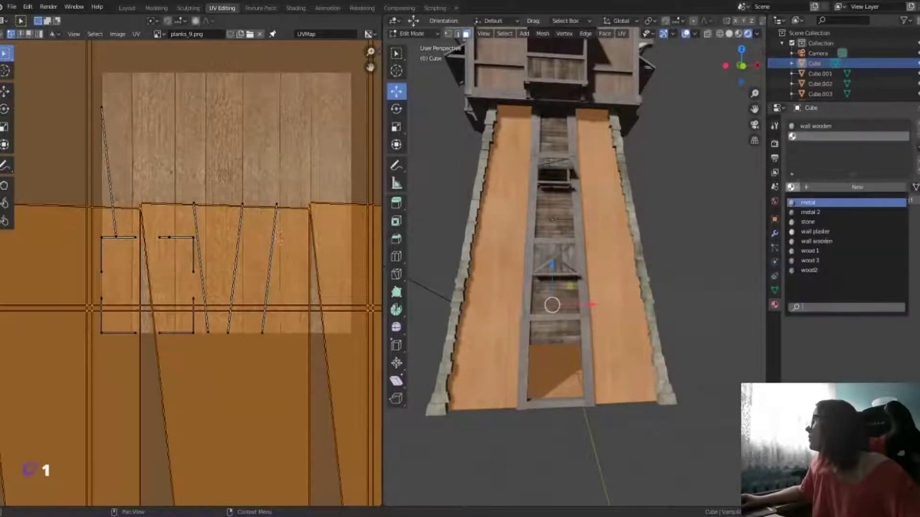
pyautogui.click(814, 231)
pyautogui.click(808, 199)
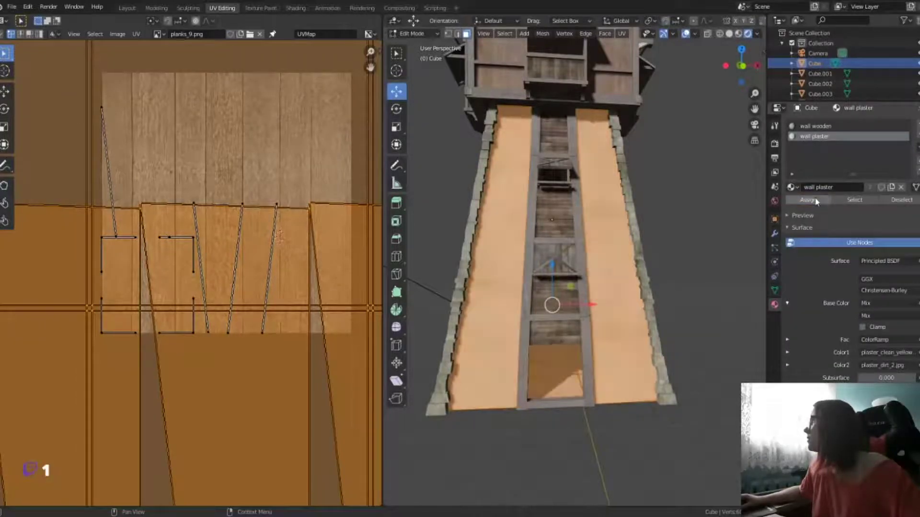
# Step: Select the tower's long side faces and scale their UV islands down
pyautogui.hotkey('alt', 'a')
pyautogui.keyDown('shift'); pyautogui.click(504, 345); pyautogui.keyUp('shift')
pyautogui.moveTo(505, 345)
pyautogui.mouseDown(button='middle')
pyautogui.moveTo(575, 287)
pyautogui.moveTo(575, 192)
pyautogui.mouseUp(button='middle')
pyautogui.click(814, 136)
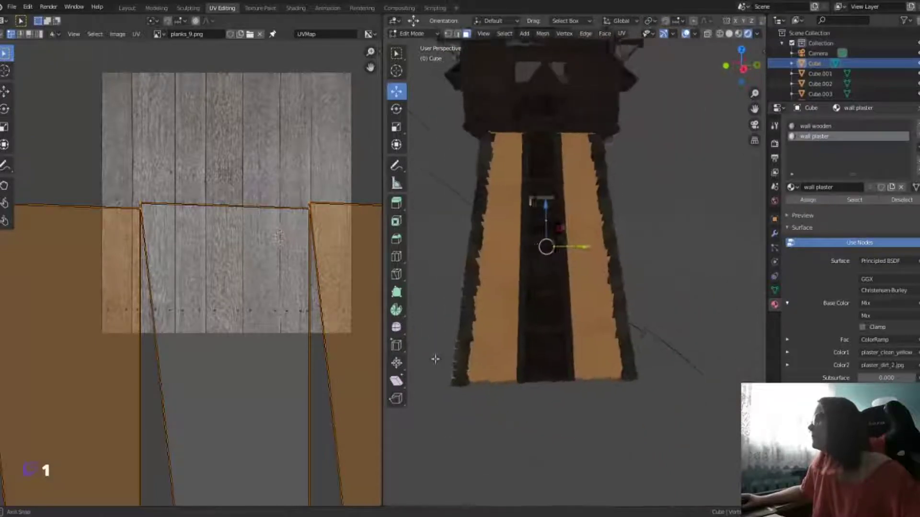
pyautogui.press('s')
pyautogui.press('Return')
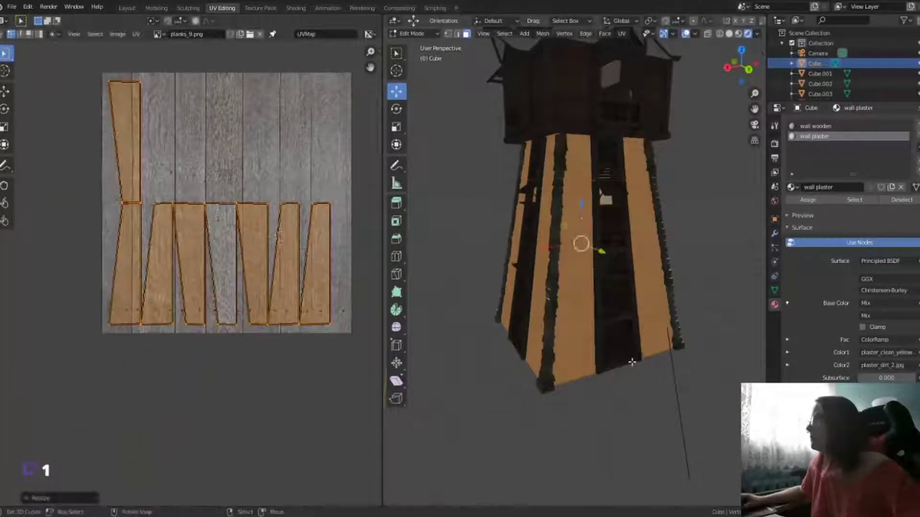
# Step: Deselect all faces and save the file
pyautogui.hotkey('alt', 'a')
pyautogui.scroll(3, 573, 359)
pyautogui.hotkey('ctrl', 's')
# Step: Return to Object Mode, inspect the textured tower, and select the roof object Cube.014
pyautogui.moveTo(573, 359); pyautogui.dragTo(558, 438, button='middle')
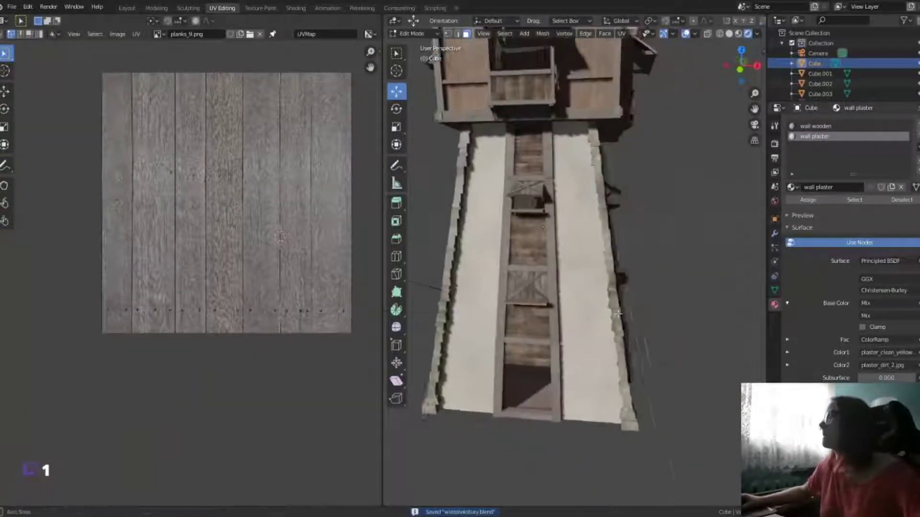
pyautogui.scroll(5, 561, 422)
pyautogui.press('Tab')
pyautogui.scroll(-3, 573, 367)
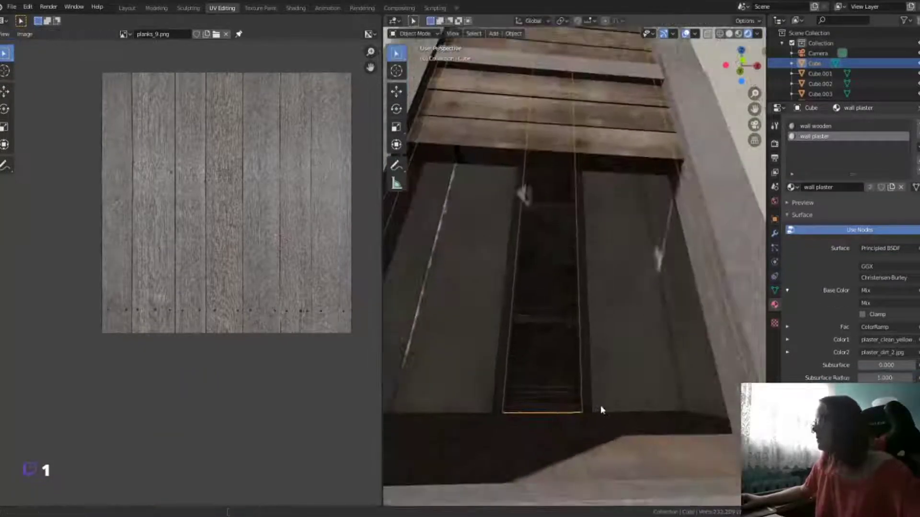
pyautogui.scroll(-3, 602, 410)
pyautogui.scroll(-3, 606, 318)
pyautogui.scroll(-3, 604, 370)
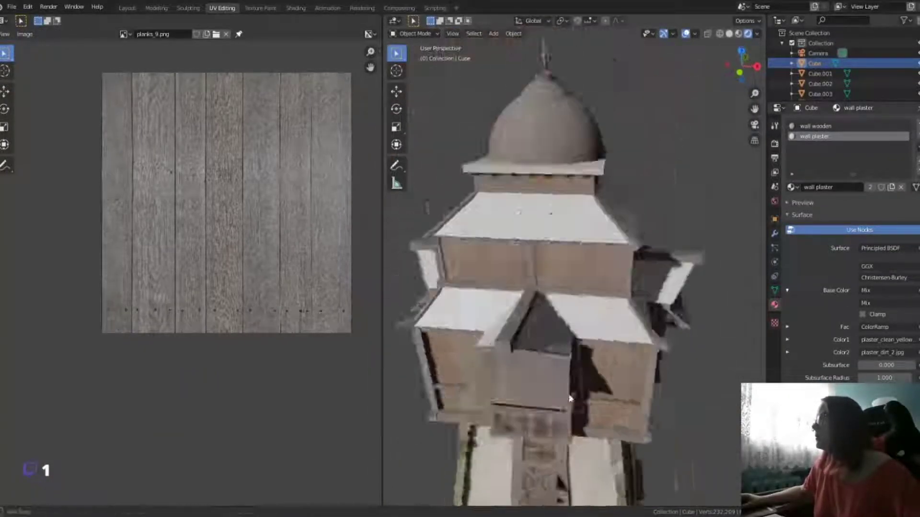
pyautogui.moveTo(570, 326); pyautogui.dragTo(644, 417, button='middle')
pyautogui.scroll(5, 644, 417)
pyautogui.scroll(3, 642, 417)
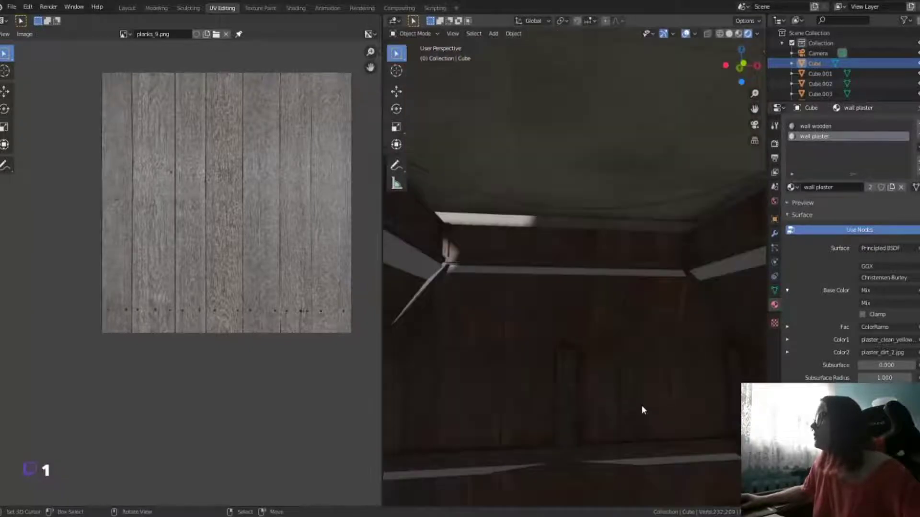
pyautogui.scroll(-5, 583, 324)
pyautogui.click(605, 338)
pyautogui.scroll(-3, 605, 338)
# Step: Unwrap the roof object Cube.014 with Smart UV Project in Edit Mode
pyautogui.press('Tab')
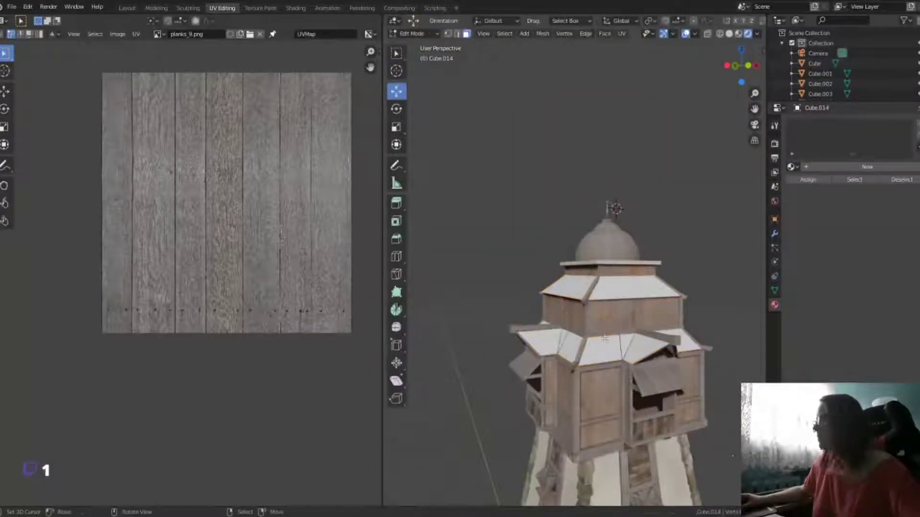
pyautogui.press('u')
pyautogui.click(649, 339)
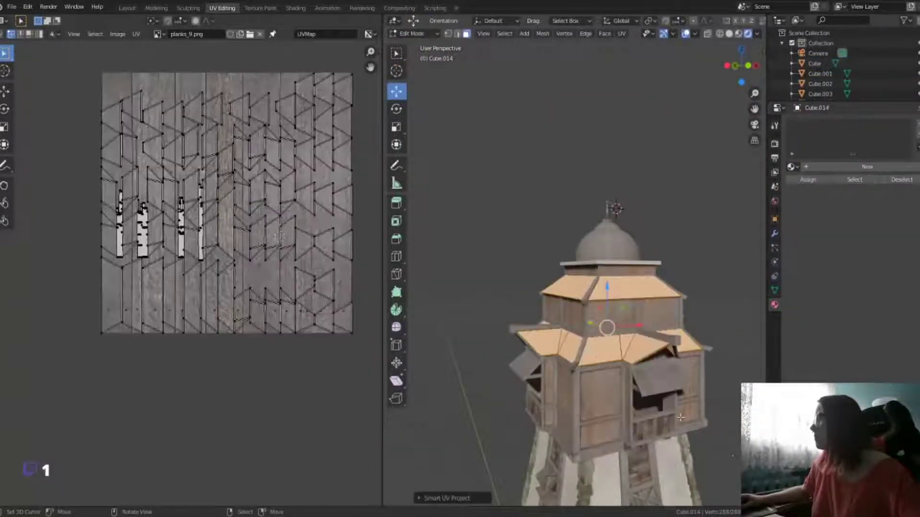
pyautogui.moveTo(649, 339); pyautogui.dragTo(636, 394, button='middle')
pyautogui.scroll(4, 636, 394)
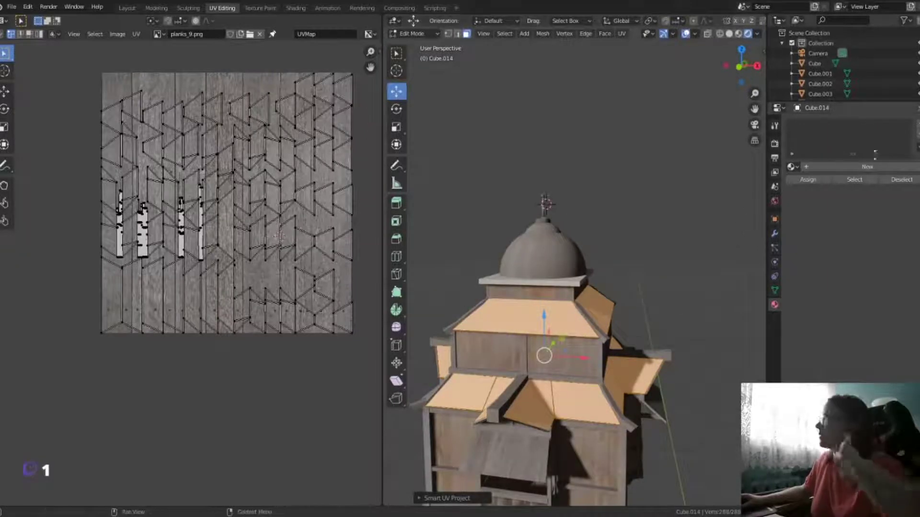
# Step: Create a new material named 'roof' with an Image Texture (roof_07_blue.png) as Base Color
pyautogui.click(832, 166)
pyautogui.write('roof')
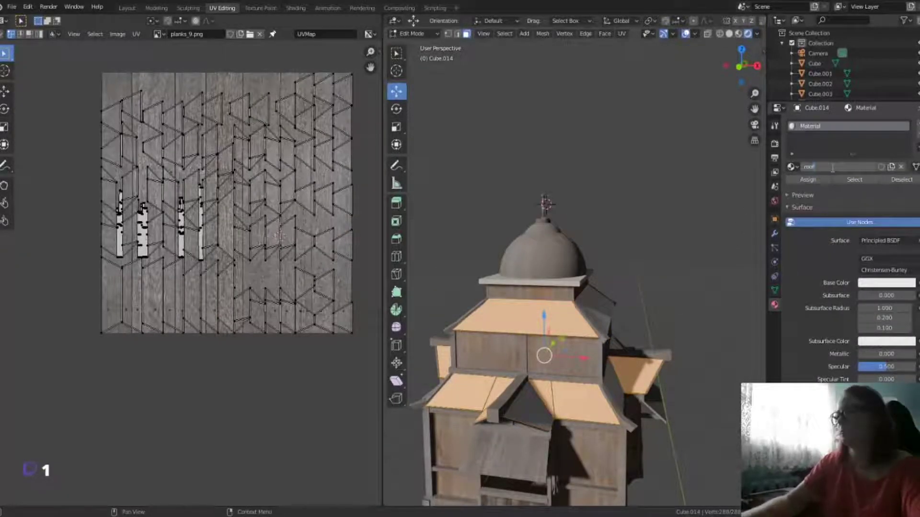
pyautogui.press('Return')
pyautogui.click(852, 283)
pyautogui.click(723, 350)
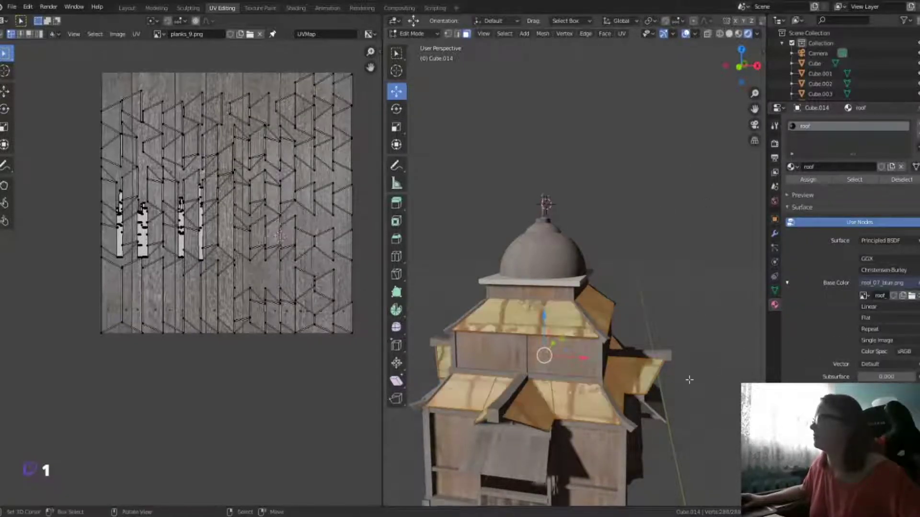
# Step: Select the two lower roof faces and look down from the top view
pyautogui.moveTo(689, 380); pyautogui.dragTo(622, 412, button='middle')
pyautogui.click(556, 426)
pyautogui.keyDown('shift'); pyautogui.click(649, 410); pyautogui.keyUp('shift')
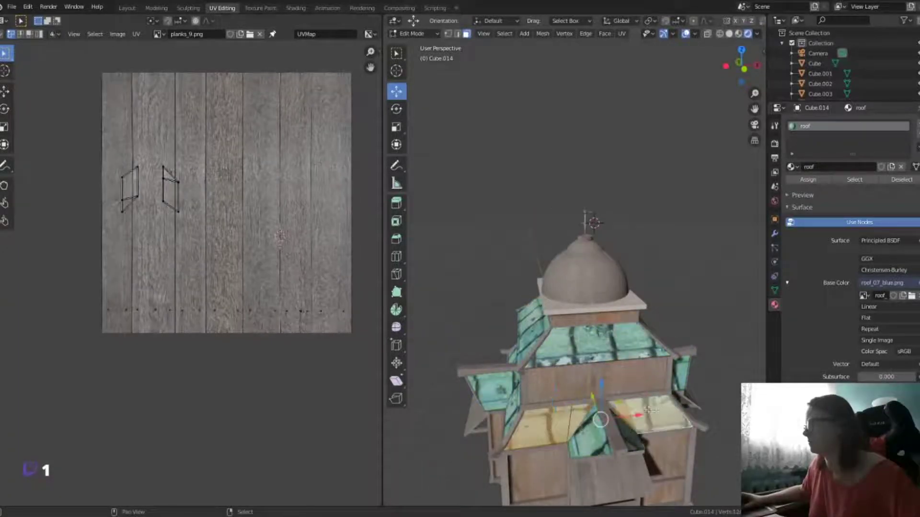
pyautogui.press('KP_7')
# Step: Project the two lower roof faces from the top view and show roof_07_blue.png behind the UVs
pyautogui.press('u')
pyautogui.click(520, 424)
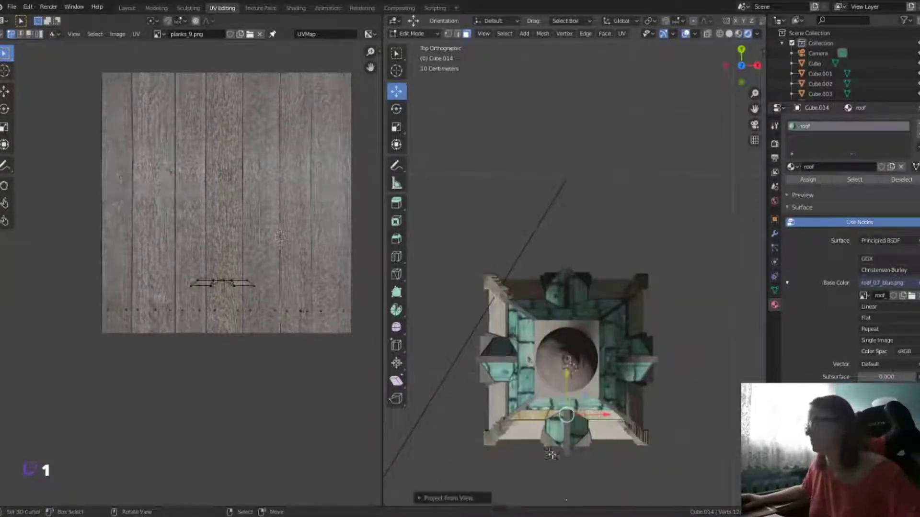
pyautogui.click(159, 34)
pyautogui.scroll(4, 213, 106)
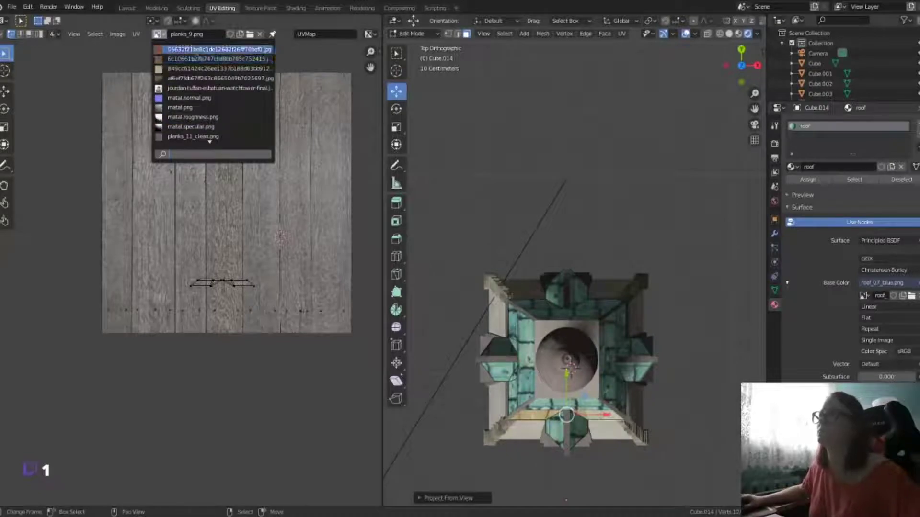
pyautogui.scroll(-3, 213, 120)
pyautogui.scroll(-2, 213, 134)
pyautogui.scroll(-2, 213, 134)
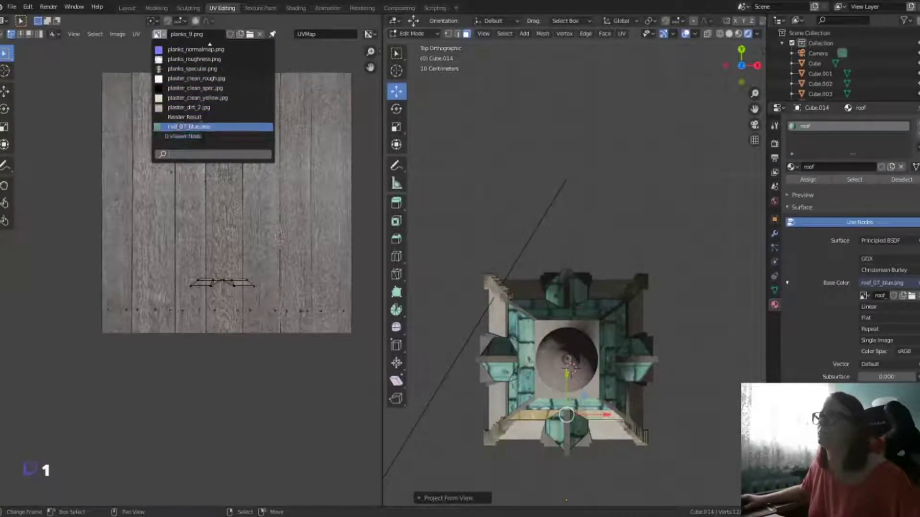
pyautogui.click(211, 133)
# Step: Enlarge and reposition the roof UV islands over the blue tile texture
pyautogui.press('s')
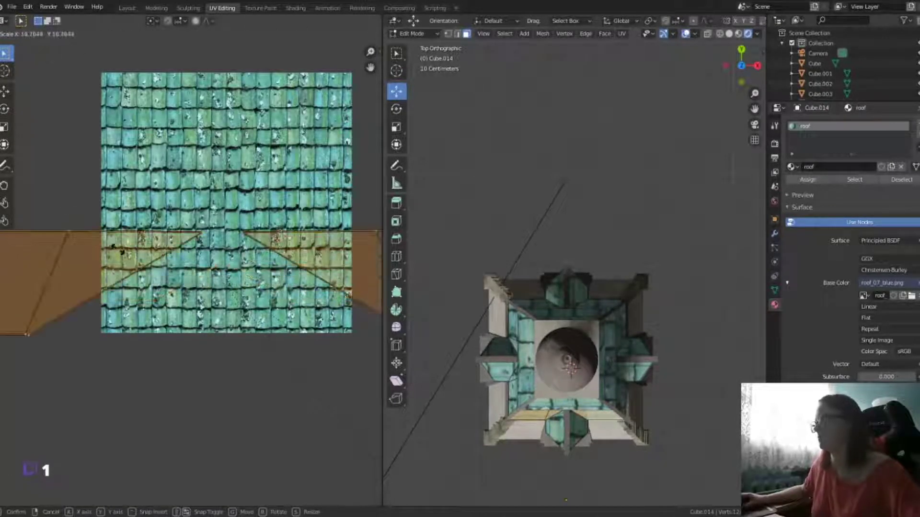
pyautogui.click(642, 472)
pyautogui.moveTo(644, 474)
pyautogui.keyDown('shift'); pyautogui.mouseDown(button='middle')
pyautogui.moveTo(619, 421)
pyautogui.moveTo(551, 336)
pyautogui.moveTo(479, 288)
pyautogui.mouseUp(button='middle'); pyautogui.keyUp('shift')
pyautogui.press('g')
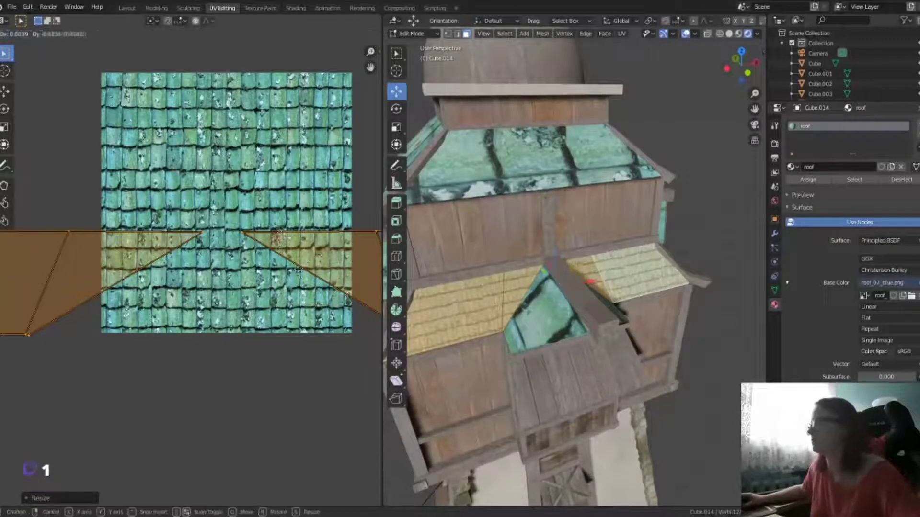
pyautogui.click(302, 285)
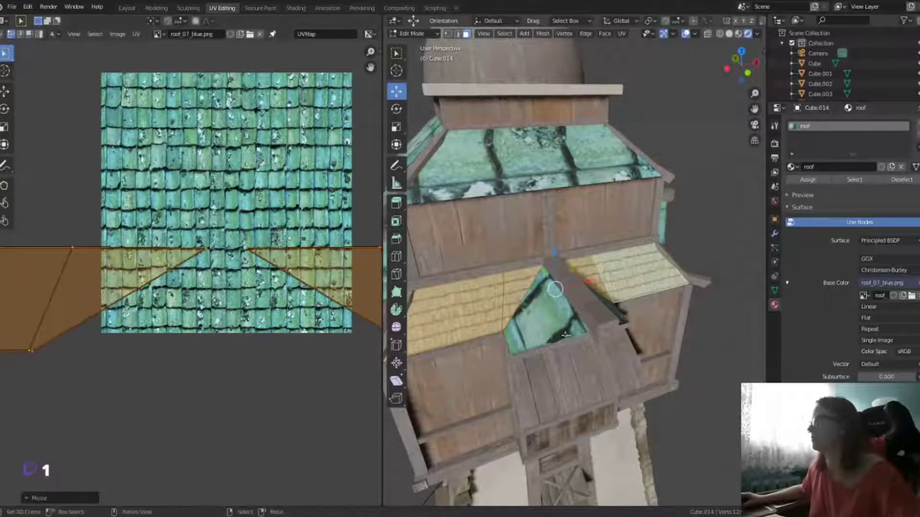
pyautogui.scroll(5, 539, 417)
# Step: Reproject the faces from the top view, rotating the islands 90° and scaling them up
pyautogui.press('KP_7')
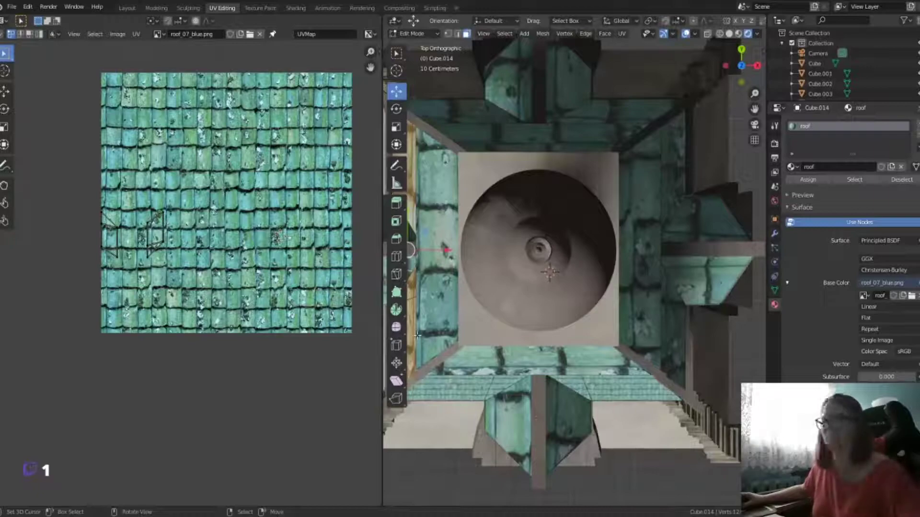
pyautogui.keyDown('shift'); pyautogui.moveTo(413, 340); pyautogui.dragTo(561, 345, button='middle'); pyautogui.keyUp('shift')
pyautogui.press('u')
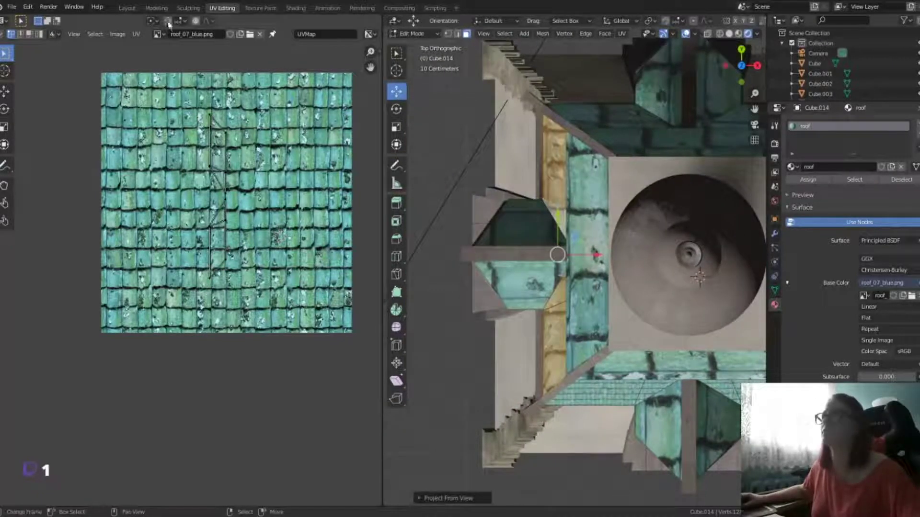
pyautogui.press('a')
pyautogui.press('r')
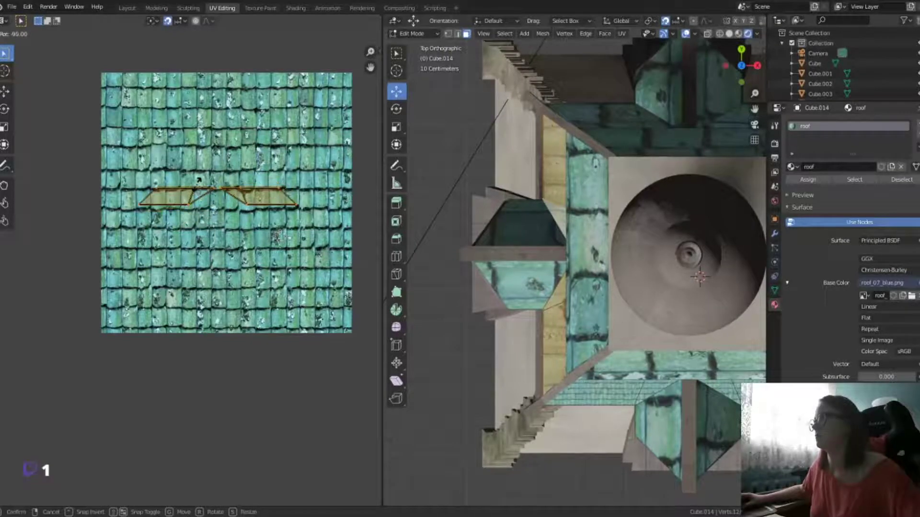
pyautogui.press('Return')
pyautogui.press('s')
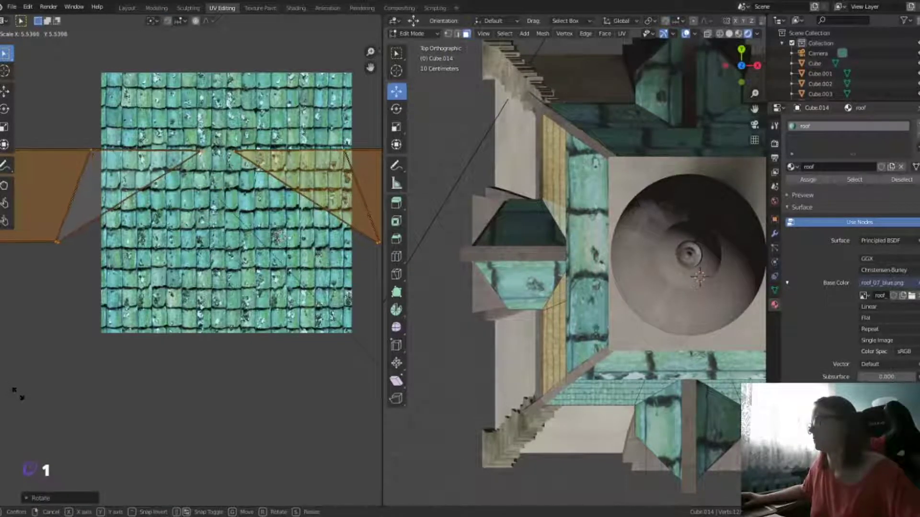
pyautogui.click(30, 410)
# Step: Inspect the tiled roof, then select another roof face in top view for projection
pyautogui.moveTo(575, 264); pyautogui.dragTo(599, 297, button='middle')
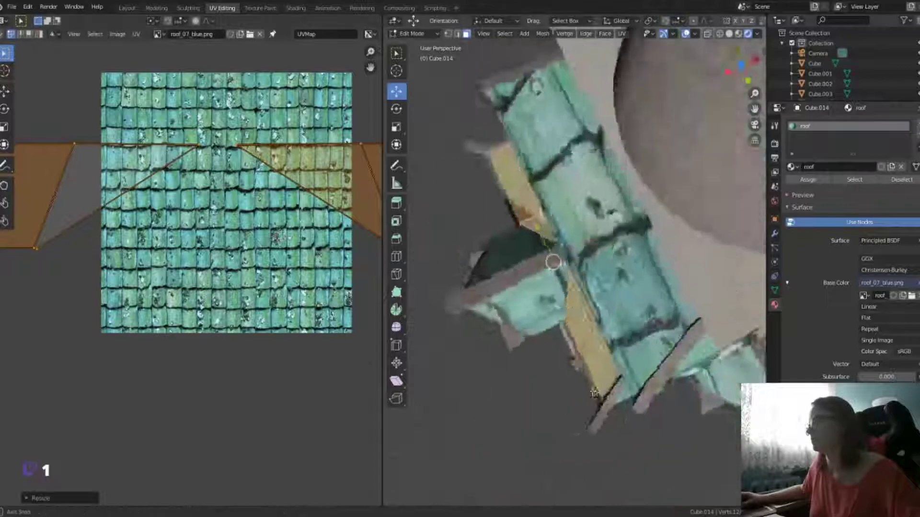
pyautogui.moveTo(553, 257); pyautogui.dragTo(565, 278, button='middle')
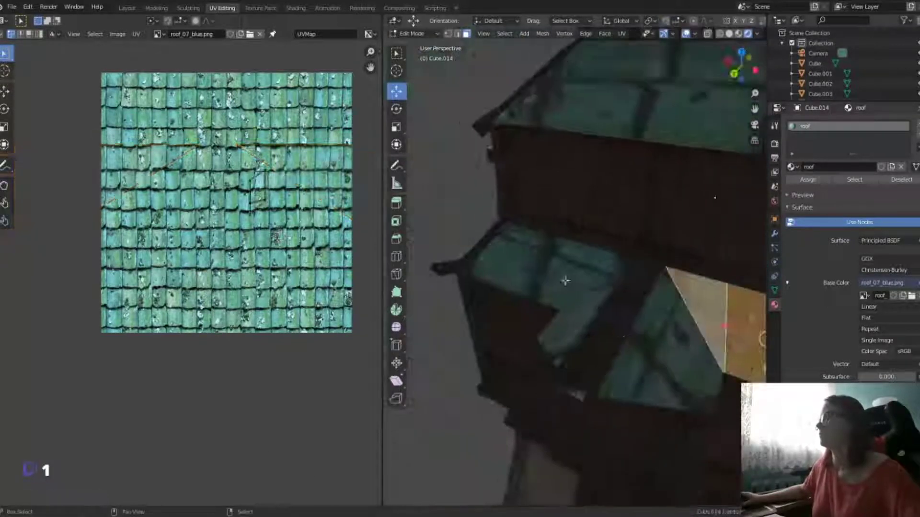
pyautogui.press('KP_7')
pyautogui.press('u')
pyautogui.click(538, 360)
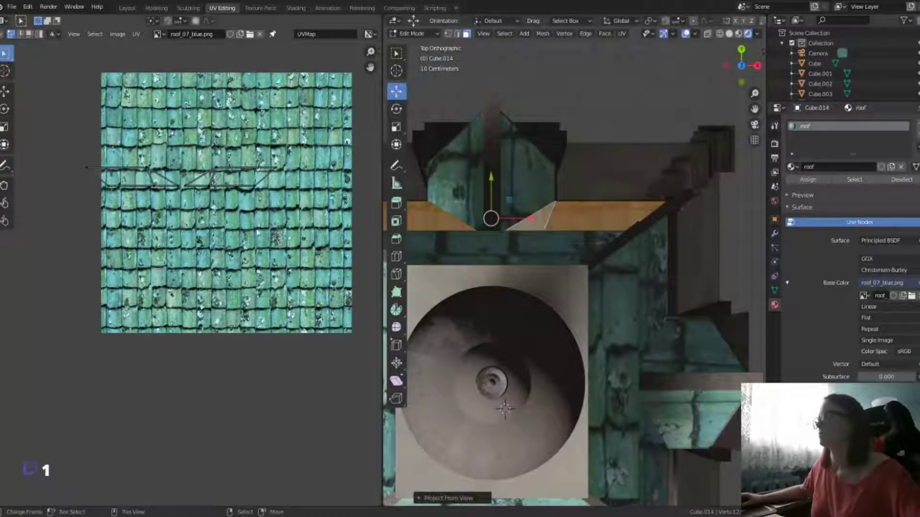
# Step: Rotate the new UV islands flat, scale them up and nudge them down on the tiles
pyautogui.moveTo(258, 233); pyautogui.dragTo(245, 270, button='middle')
pyautogui.press('a')
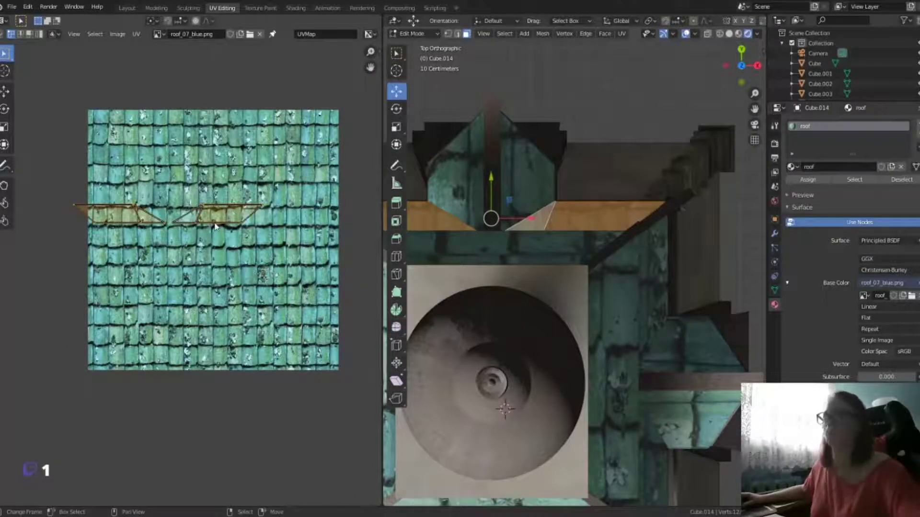
pyautogui.press('r')
pyautogui.press('Return')
pyautogui.press('s')
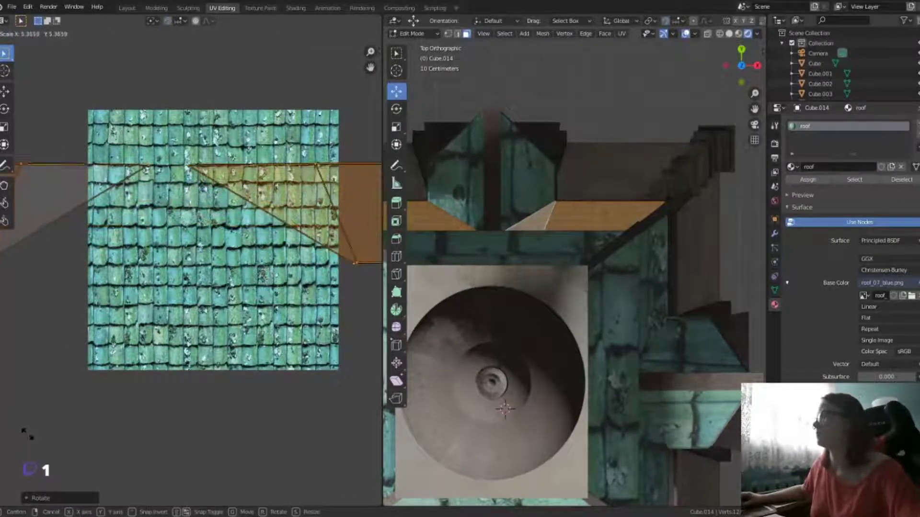
pyautogui.click(491, 212)
pyautogui.moveTo(491, 212)
pyautogui.mouseDown(button='middle')
pyautogui.moveTo(612, 329)
pyautogui.moveTo(621, 303)
pyautogui.mouseUp(button='middle')
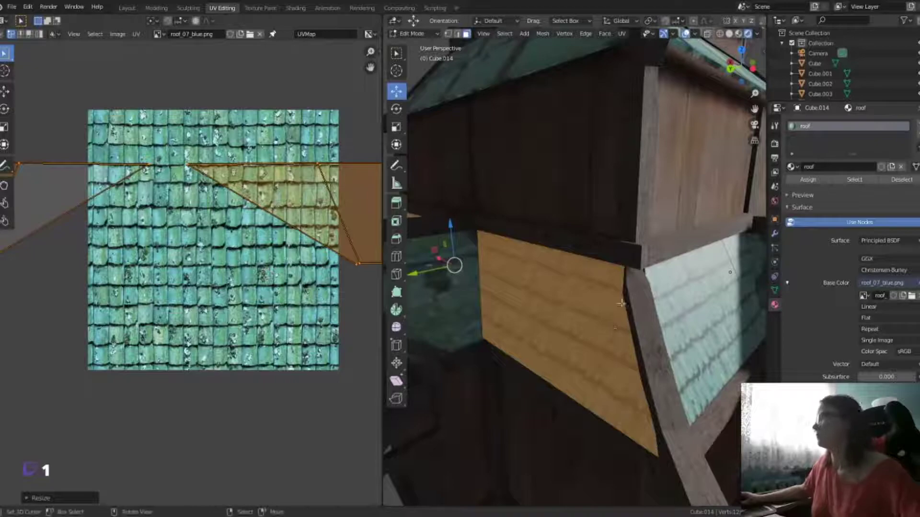
pyautogui.press('g')
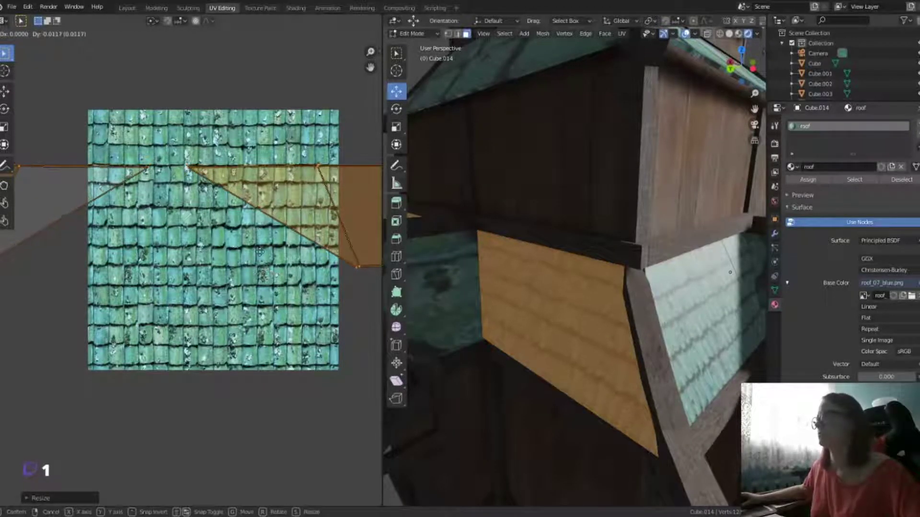
pyautogui.click(259, 224)
# Step: Project a different roof face from the top view, rotating its thin island horizontal and enlarging it
pyautogui.moveTo(479, 269); pyautogui.dragTo(488, 306, button='middle')
pyautogui.scroll(-3, 489, 306)
pyautogui.click(522, 297)
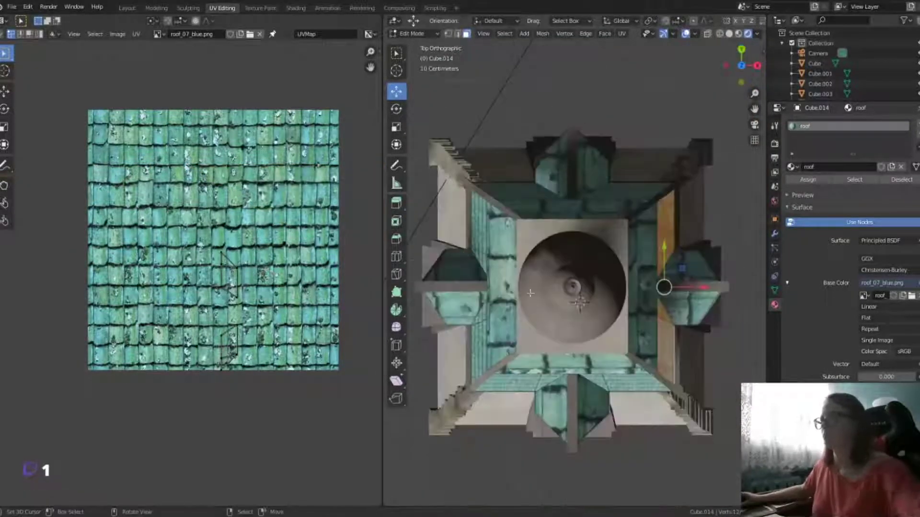
pyautogui.press('KP_7')
pyautogui.press('u')
pyautogui.click(541, 257)
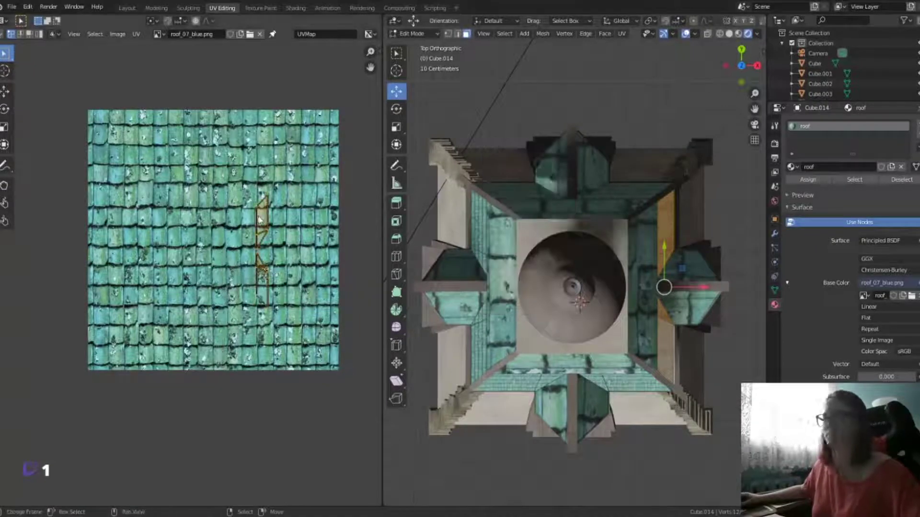
pyautogui.press('r')
pyautogui.click(349, 246)
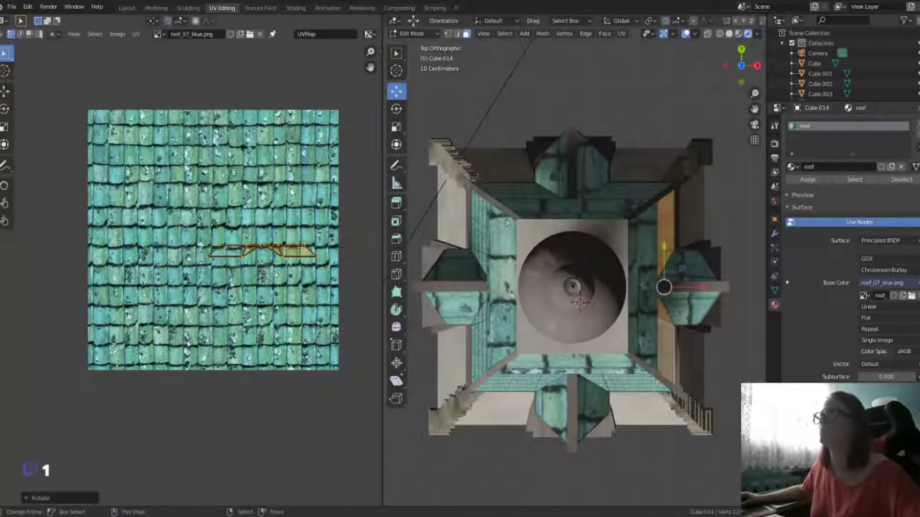
pyautogui.press('s')
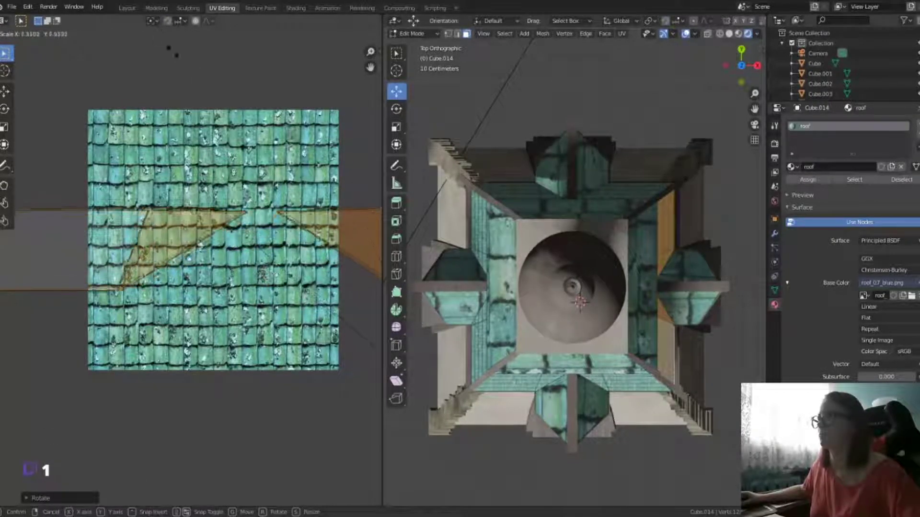
pyautogui.click(213, 116)
# Step: Move that island up and adjust its size to fit the tile texture
pyautogui.press('g')
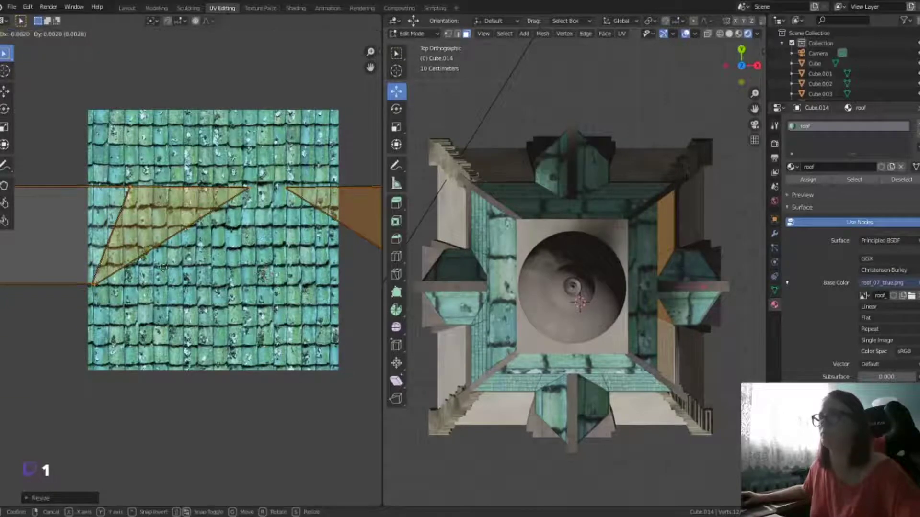
pyautogui.click(368, 253)
pyautogui.moveTo(551, 264); pyautogui.dragTo(575, 201, button='middle')
pyautogui.scroll(5, 575, 201)
pyautogui.press('s')
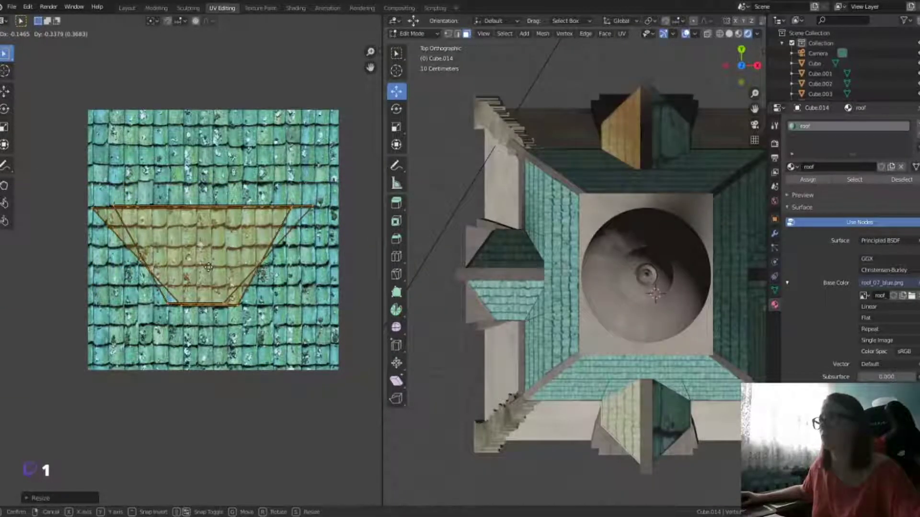
pyautogui.click(656, 293)
pyautogui.moveTo(655, 293); pyautogui.dragTo(612, 447, button='middle')
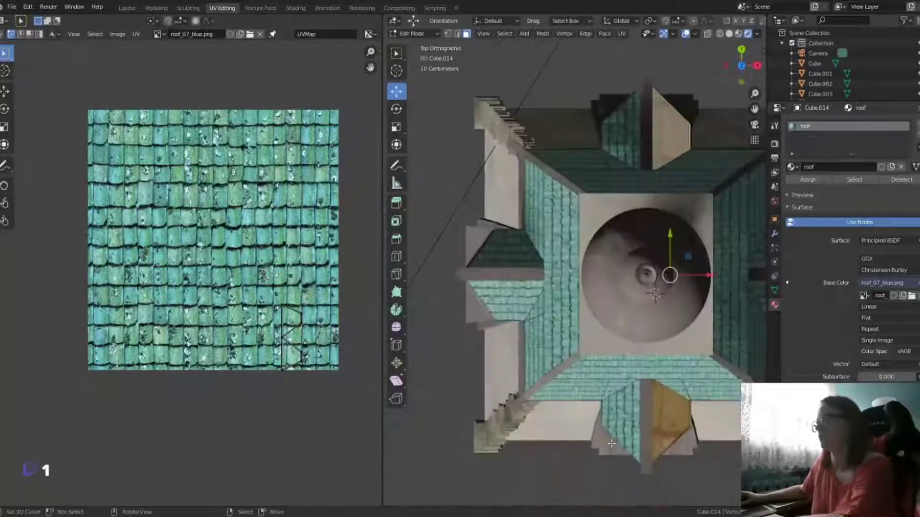
# Step: Project the next roof face from the top view, stack its lower island onto the upper one, and enable UV snapping
pyautogui.press('KP_7')
pyautogui.press('u')
pyautogui.click(644, 309)
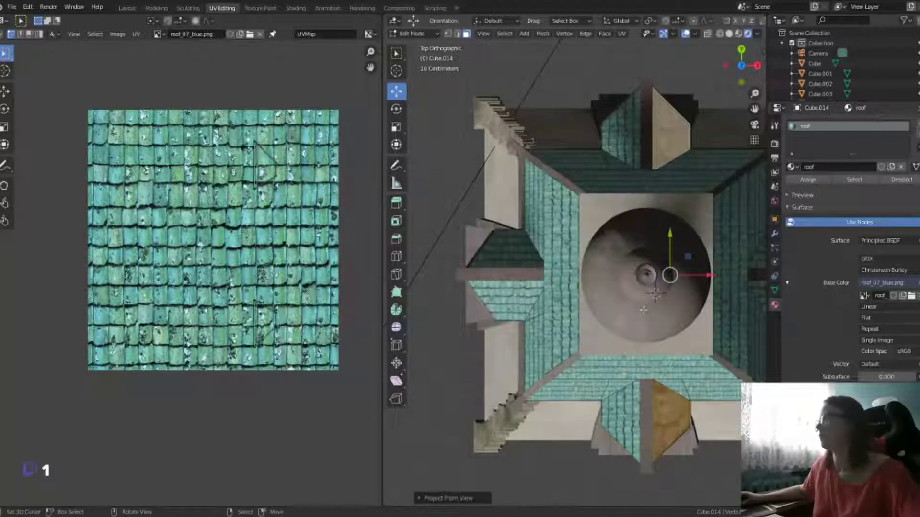
pyautogui.press('l')
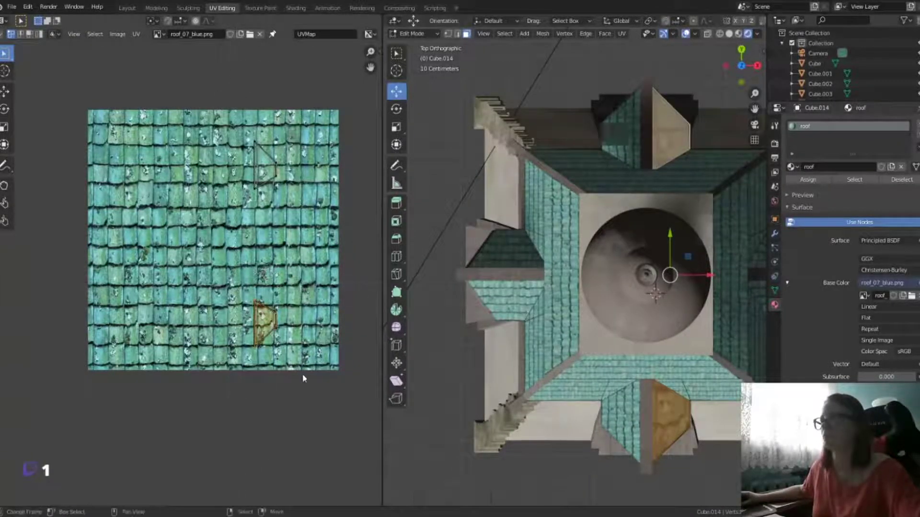
pyautogui.press('g')
pyautogui.click(271, 181)
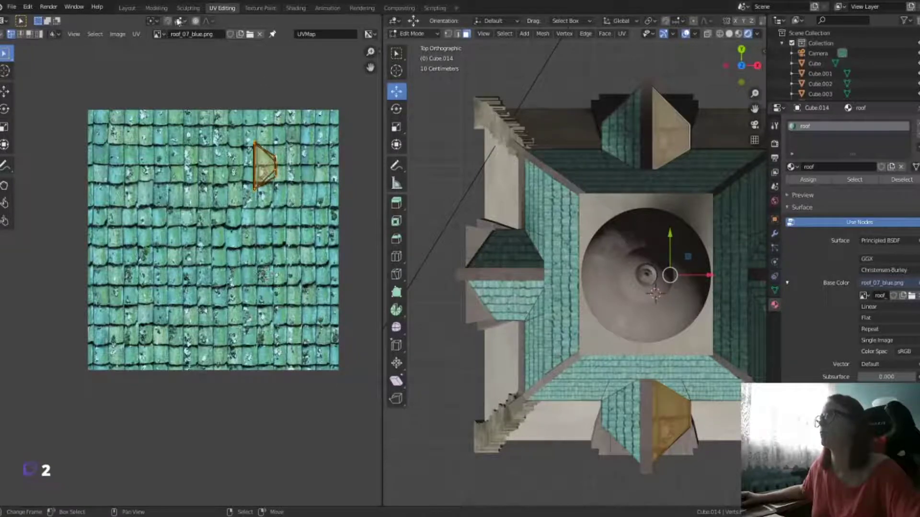
pyautogui.click(168, 23)
# Step: Rotate the trapezoid island 90°, stretch it across the texture width and settle it onto the tiles
pyautogui.press('r')
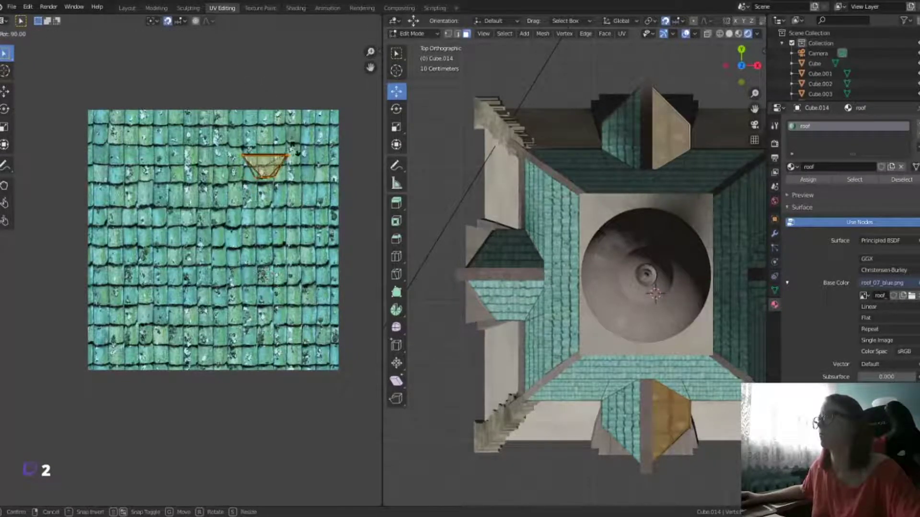
pyautogui.click(290, 154)
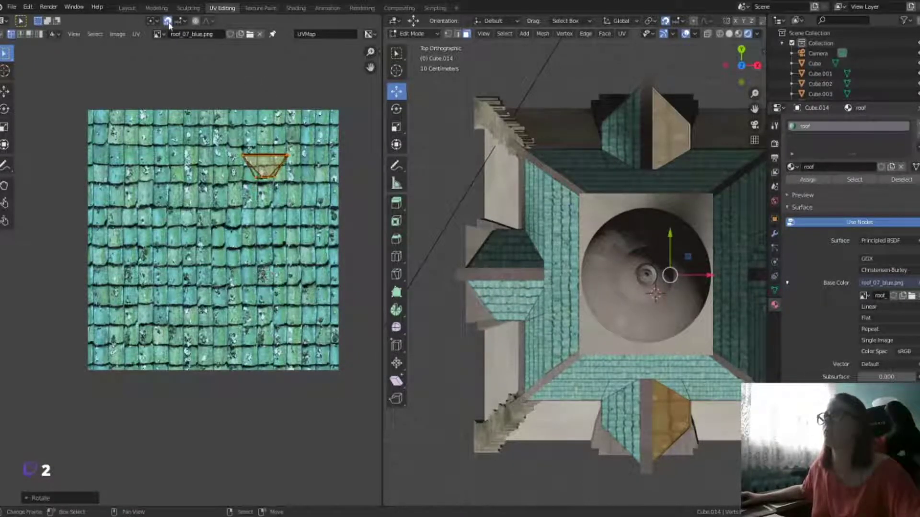
pyautogui.press('s')
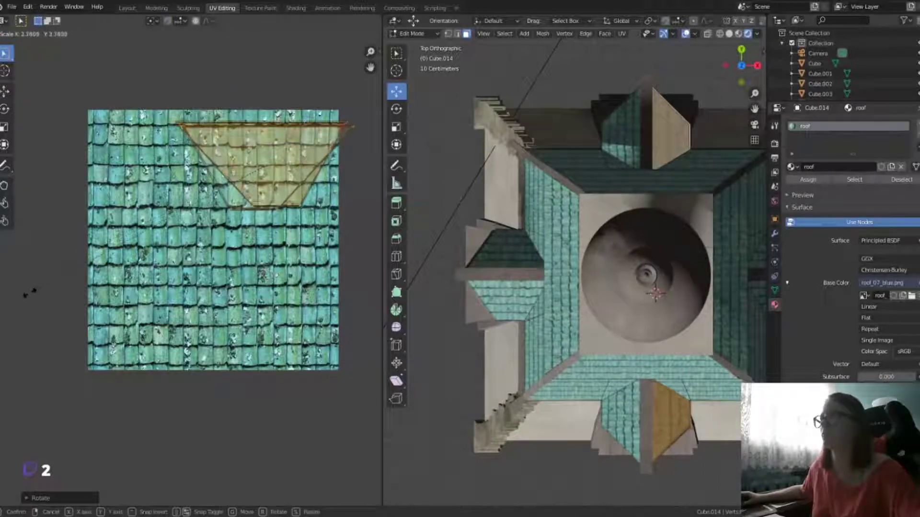
pyautogui.click(355, 336)
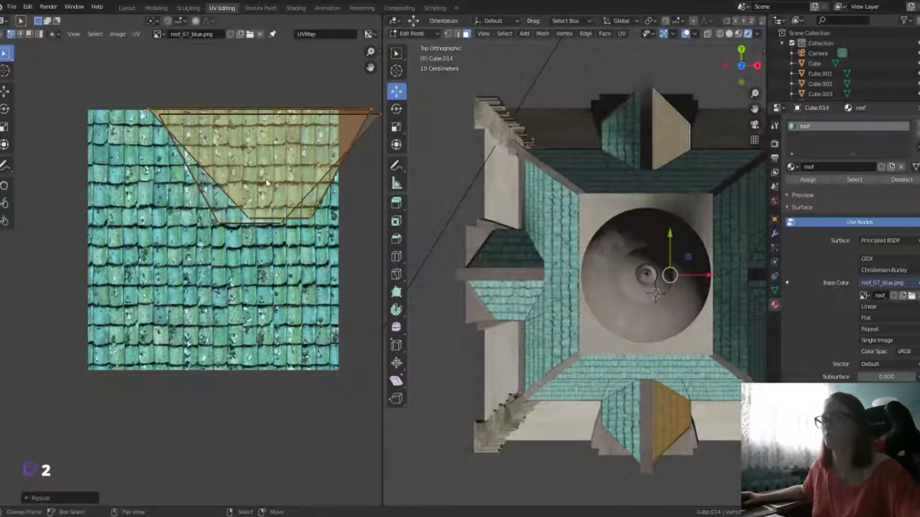
pyautogui.press('g')
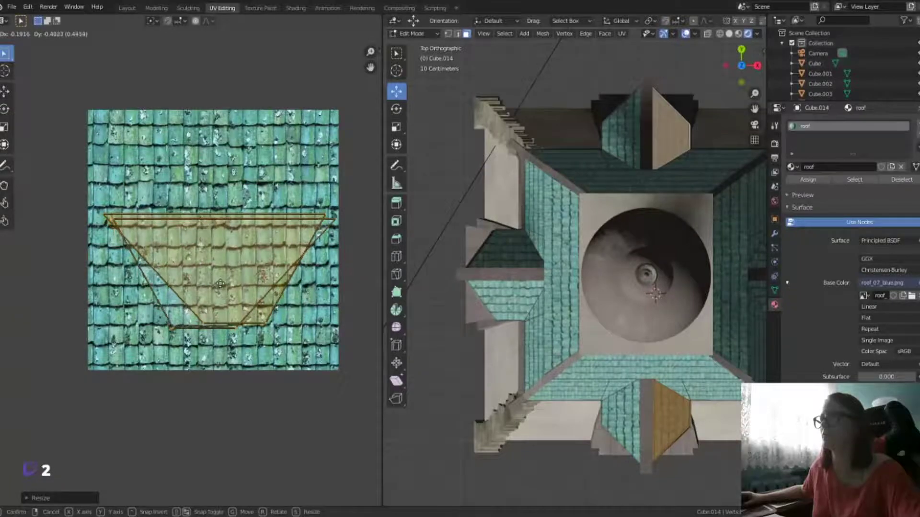
pyautogui.click(219, 275)
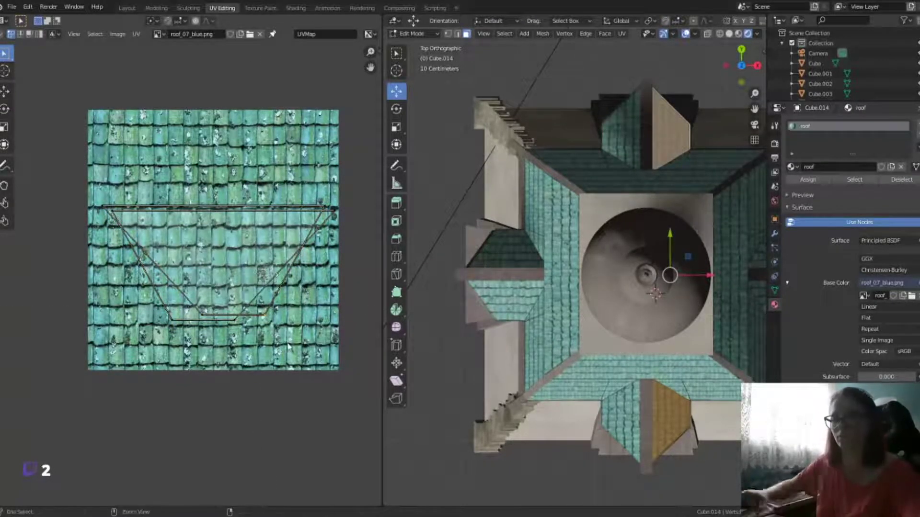
pyautogui.press('g')
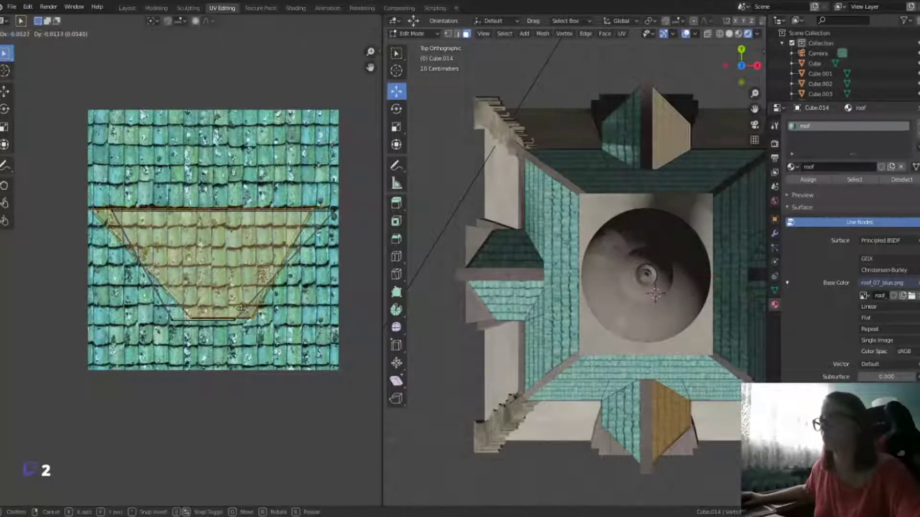
pyautogui.click(237, 310)
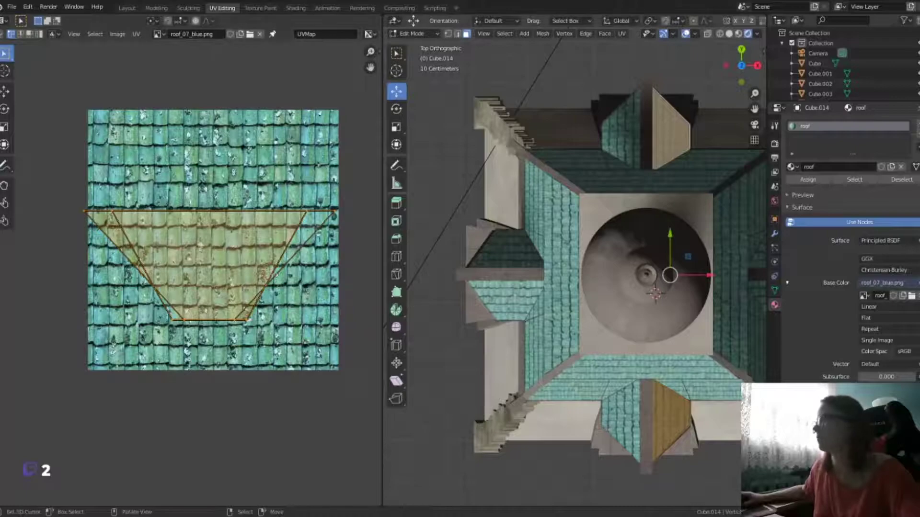
pyautogui.moveTo(419, 303); pyautogui.dragTo(455, 466, button='middle')
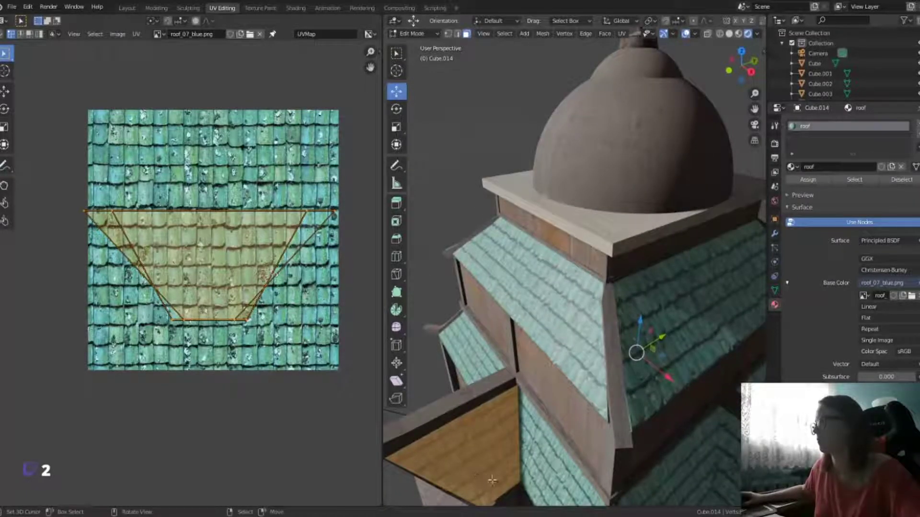
# Step: Shrink the trapezoid roof UV island, nudge it up, then scale it back slightly
pyautogui.press('s')
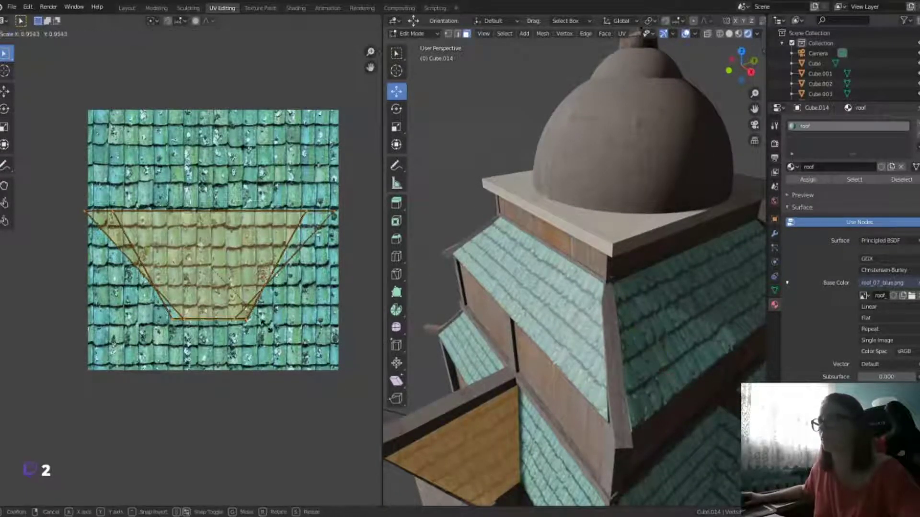
pyautogui.click(257, 323)
pyautogui.press('g')
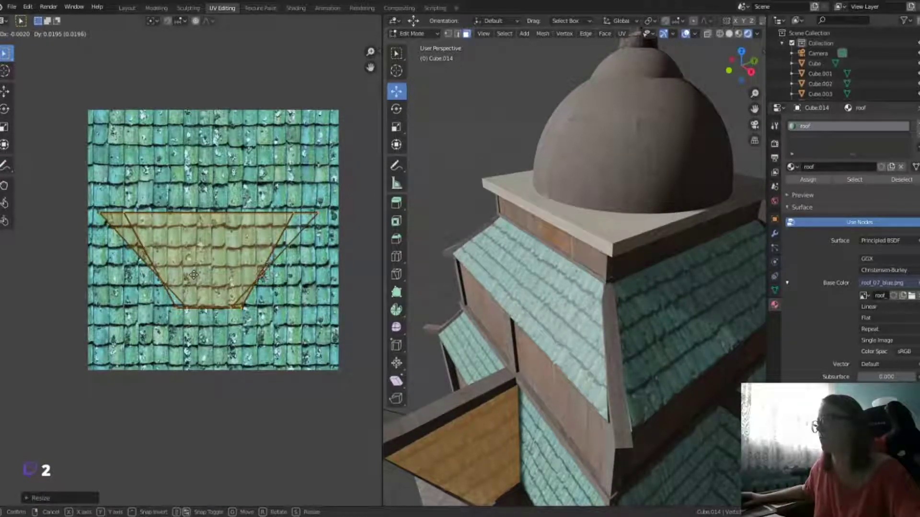
pyautogui.click(193, 274)
pyautogui.press('s')
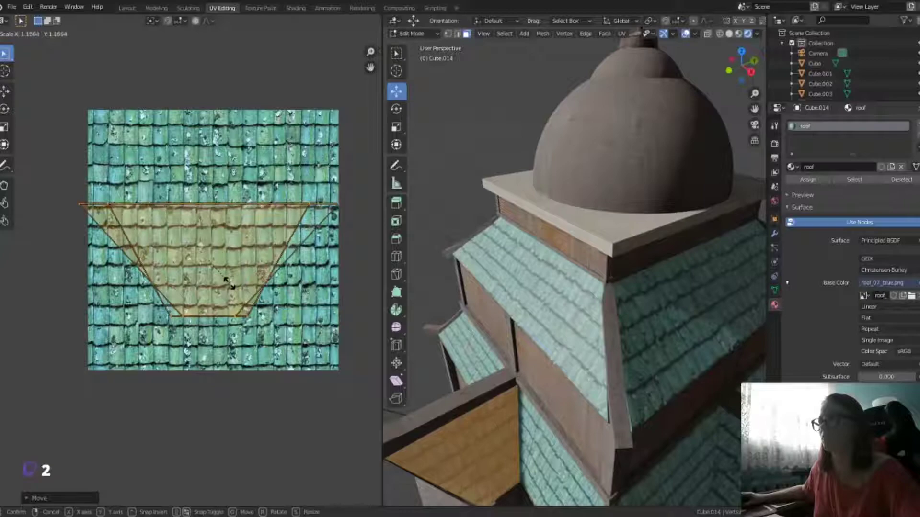
pyautogui.click(228, 286)
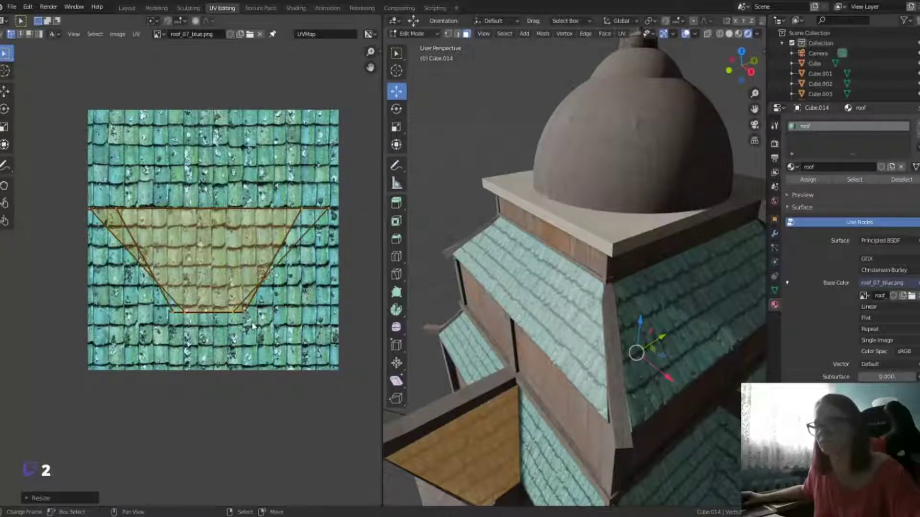
# Step: Give the island a final shrink and upward nudge, check the tower, and save the file
pyautogui.press('s')
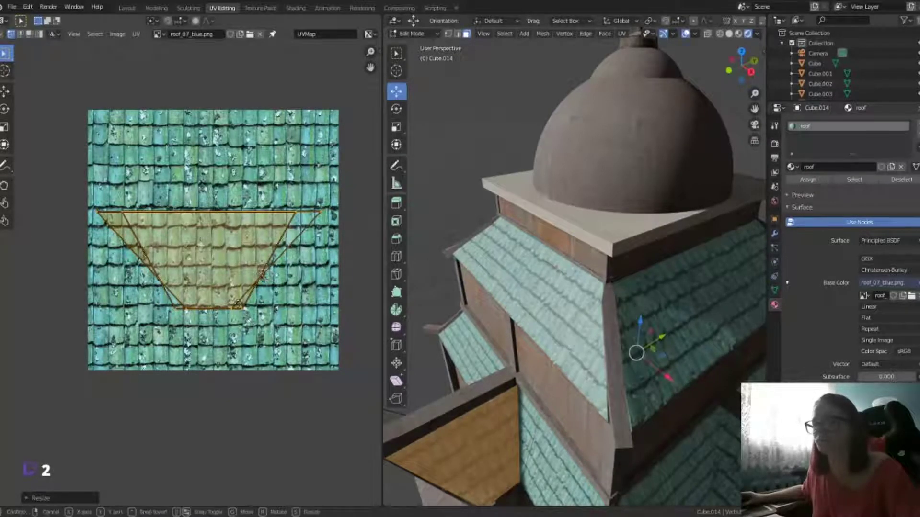
pyautogui.click(238, 304)
pyautogui.press('g')
pyautogui.click(239, 301)
pyautogui.moveTo(556, 421); pyautogui.dragTo(533, 416, button='middle')
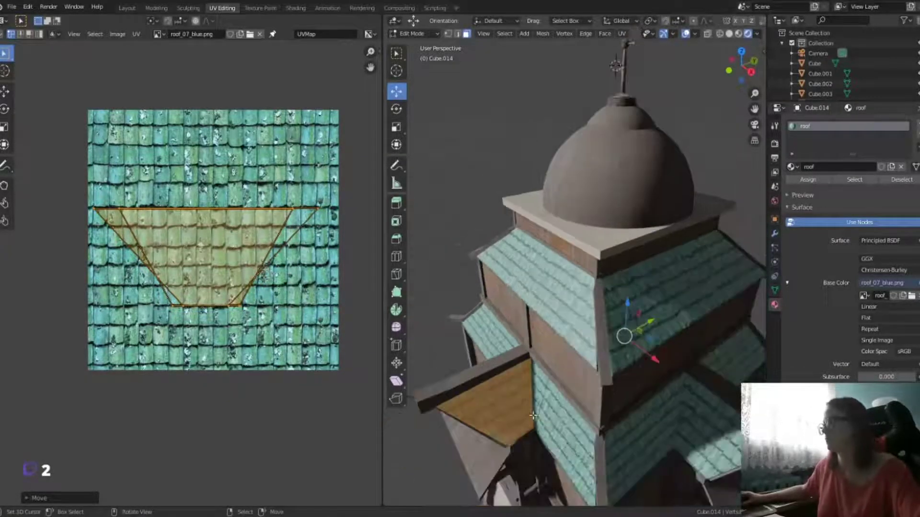
pyautogui.scroll(-5, 627, 424)
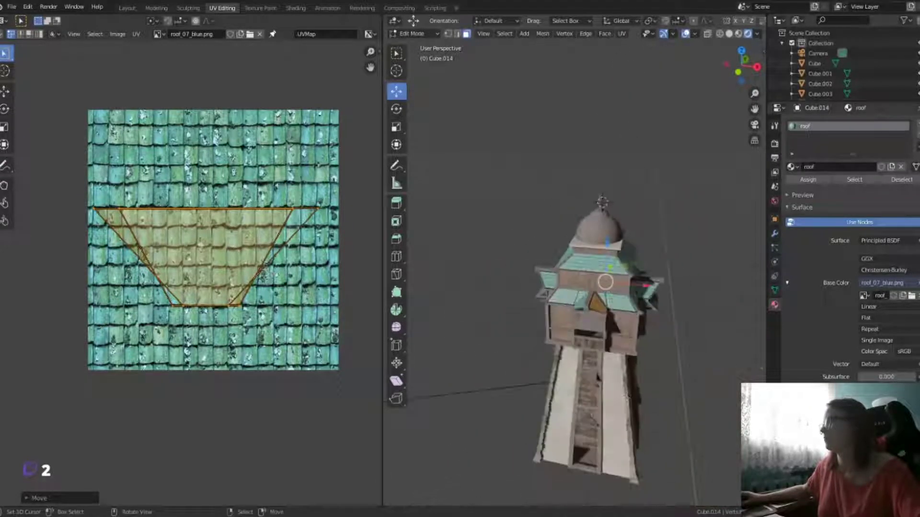
pyautogui.moveTo(628, 425)
pyautogui.mouseDown(button='middle')
pyautogui.moveTo(613, 412)
pyautogui.moveTo(632, 406)
pyautogui.mouseUp(button='middle')
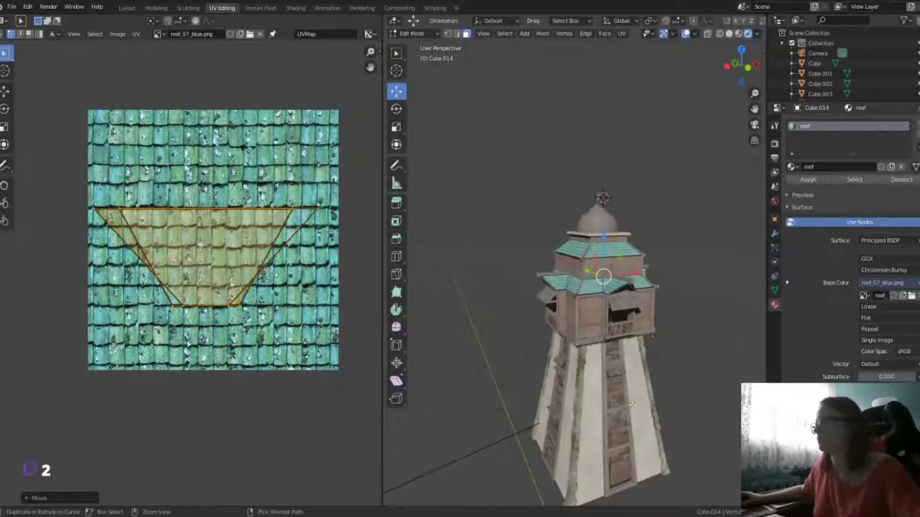
pyautogui.hotkey('ctrl', 's')
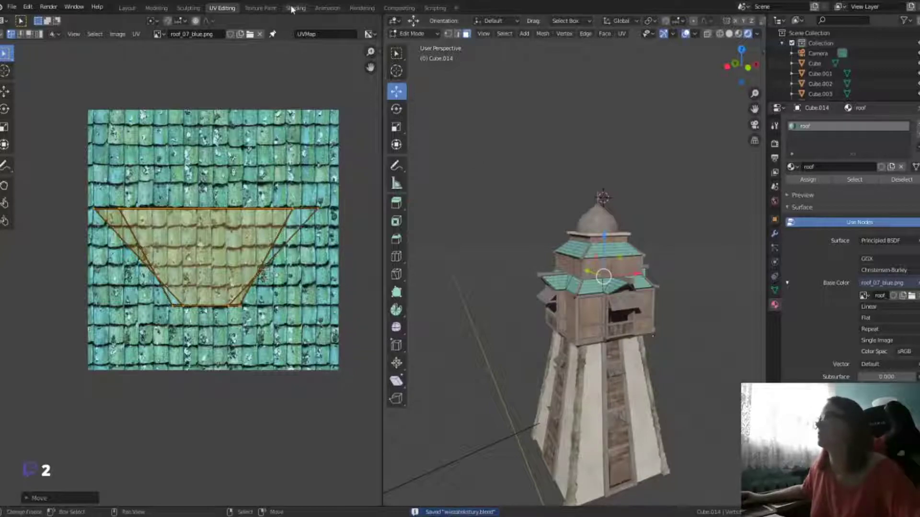
# Step: Switch to the Shading workspace and frame the tiled roof
pyautogui.click(296, 8)
pyautogui.moveTo(535, 328); pyautogui.dragTo(380, 113, button='middle')
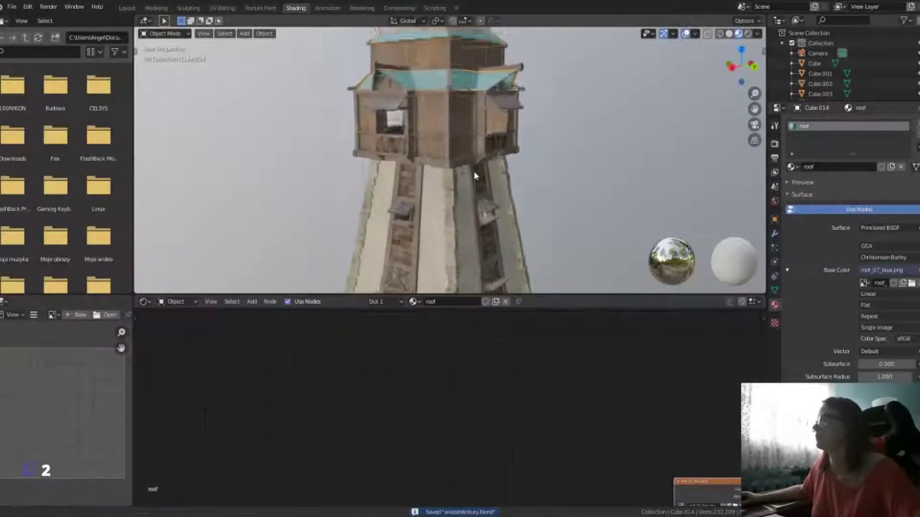
pyautogui.scroll(5, 505, 201)
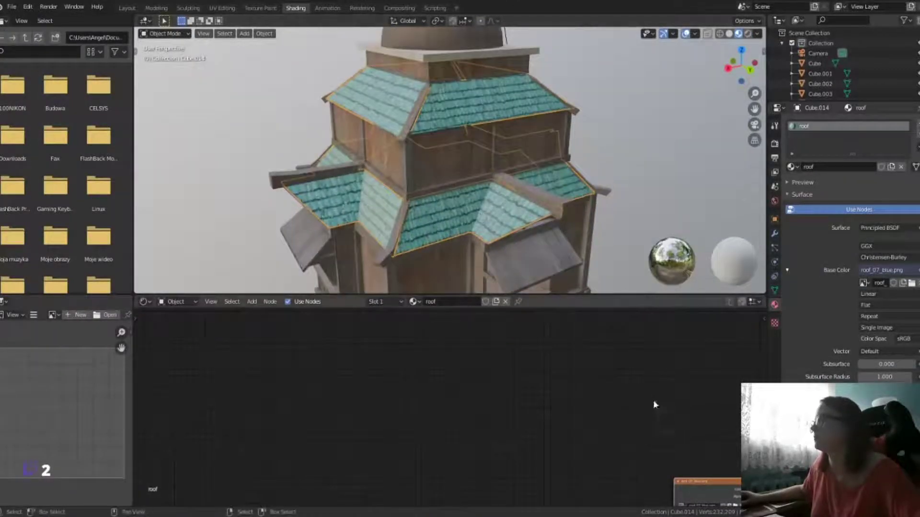
pyautogui.scroll(3, 704, 484)
# Step: Duplicate the roof image texture node below the original and clear its image
pyautogui.moveTo(625, 375)
pyautogui.mouseDown()
pyautogui.moveTo(577, 378)
pyautogui.moveTo(391, 329)
pyautogui.mouseUp()
pyautogui.hotkey('shift', 'd')
pyautogui.click(391, 415)
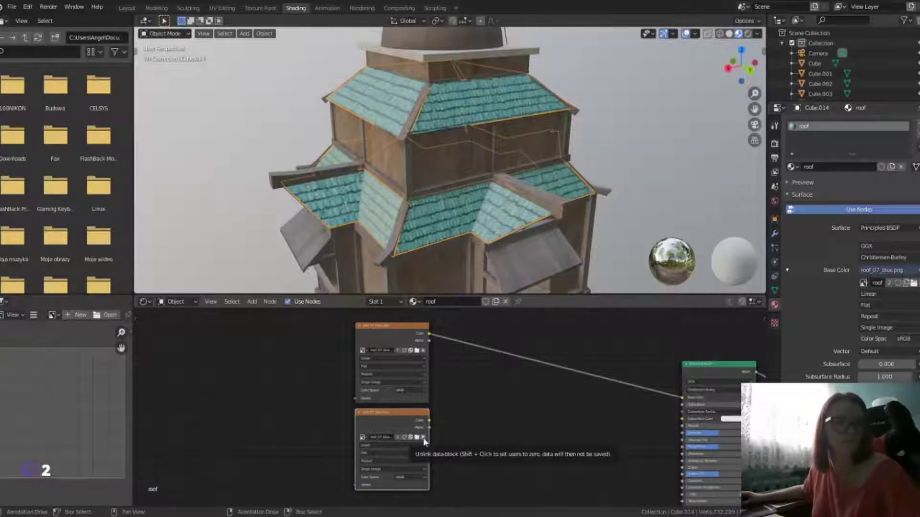
pyautogui.click(423, 438)
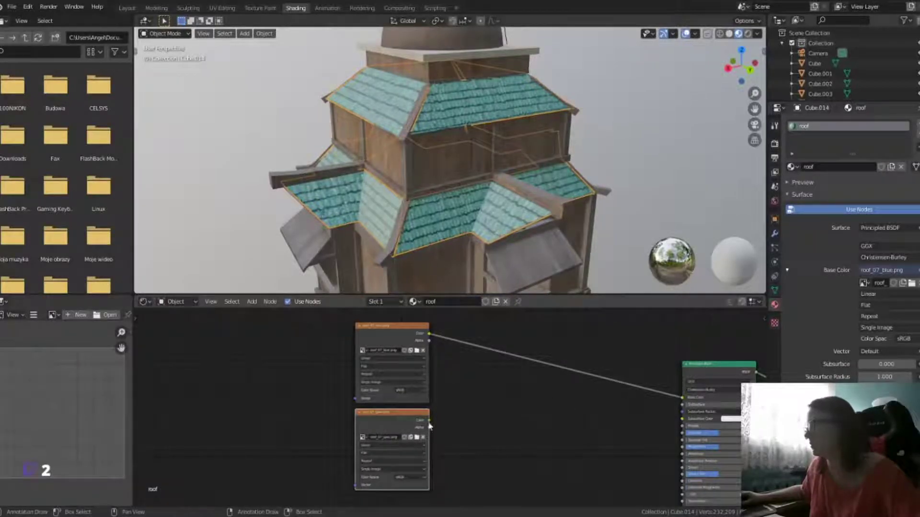
# Step: Connect the second roof image to the shader's Specular input as Non-Color data
pyautogui.moveTo(429, 423); pyautogui.dragTo(439, 424)
pyautogui.moveTo(611, 445); pyautogui.dragTo(681, 432)
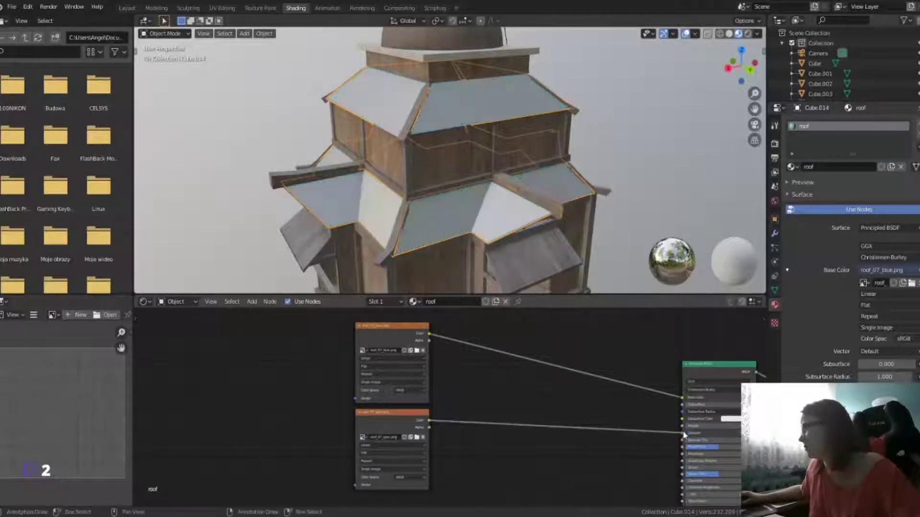
pyautogui.moveTo(396, 483); pyautogui.dragTo(396, 424, button='middle')
pyautogui.click(408, 419)
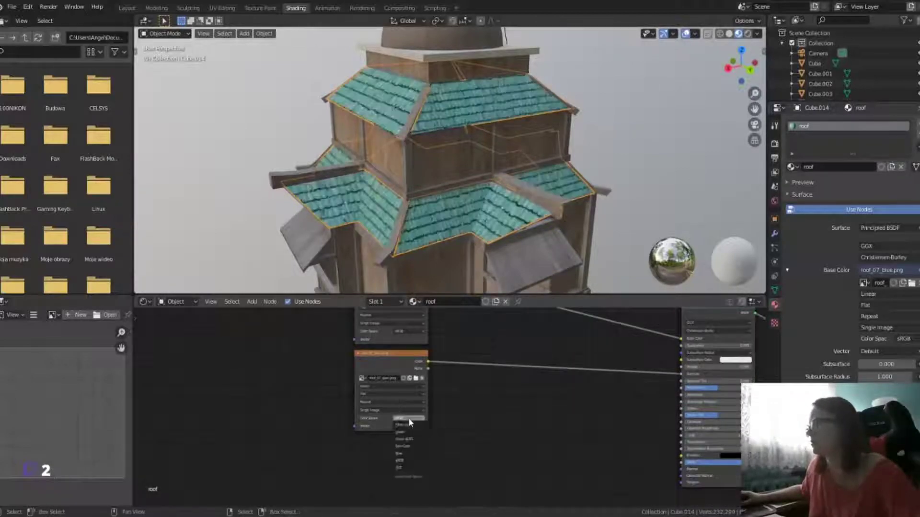
pyautogui.click(401, 447)
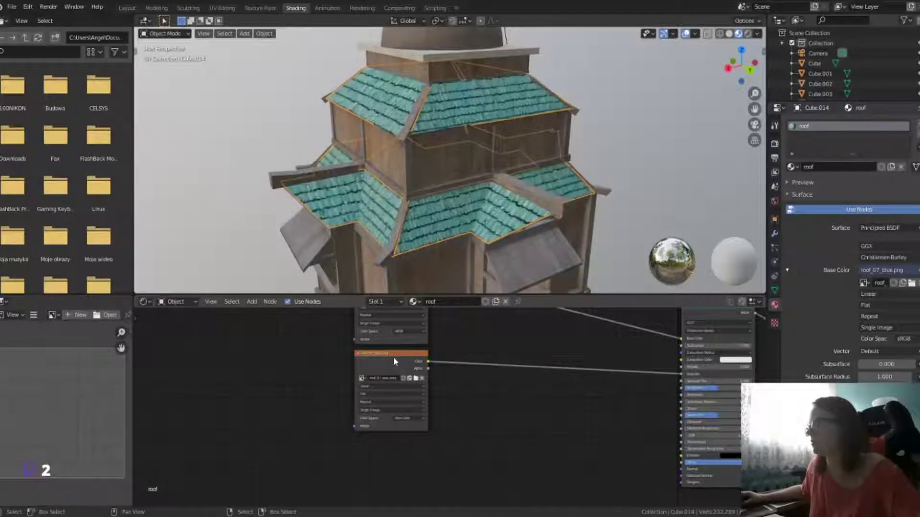
pyautogui.moveTo(392, 357); pyautogui.dragTo(473, 381)
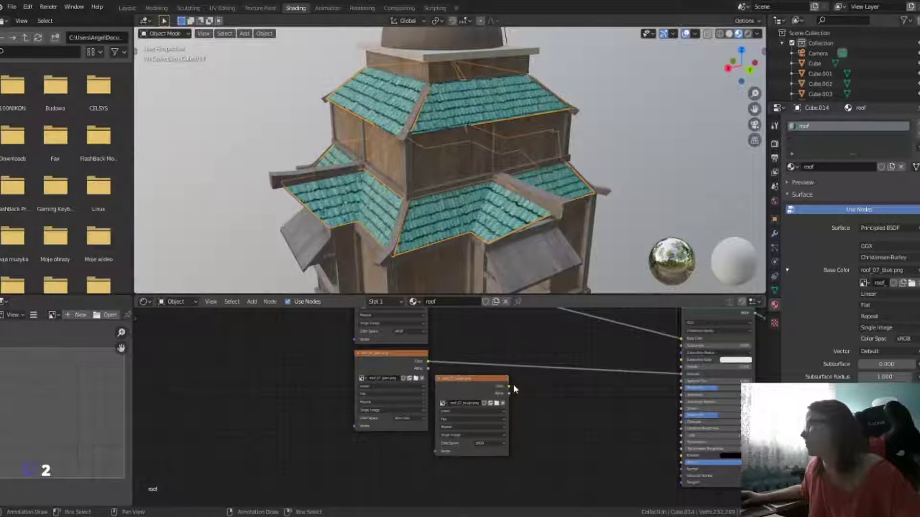
# Step: Connect the roughness image to the shader's Roughness input as Non-Color data
pyautogui.moveTo(513, 385); pyautogui.dragTo(679, 388)
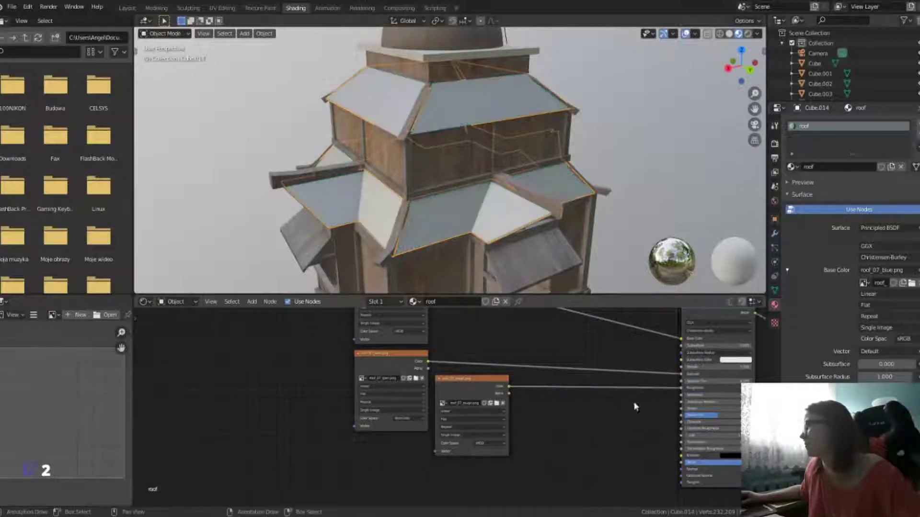
pyautogui.click(484, 444)
pyautogui.click(486, 470)
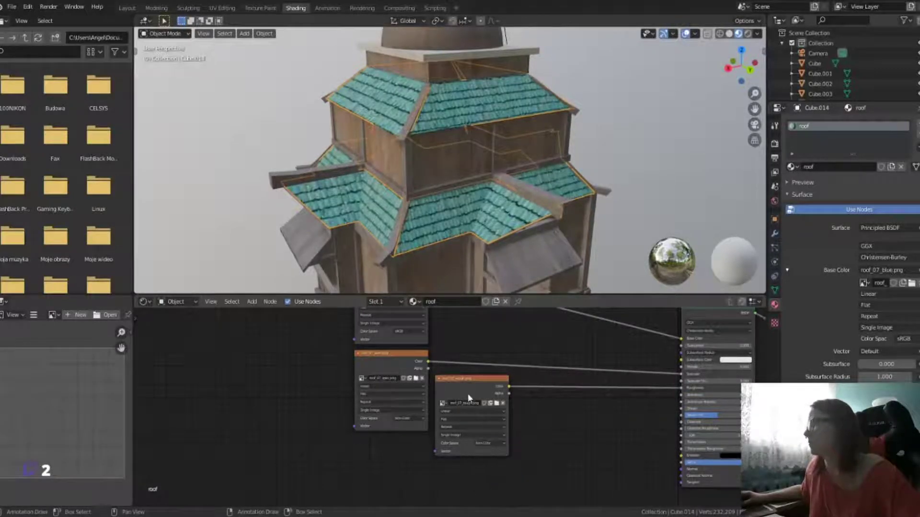
# Step: Duplicate the roughness image node for the normal map and clear its image
pyautogui.click(461, 385)
pyautogui.hotkey('shift', 'd')
pyautogui.click(544, 420)
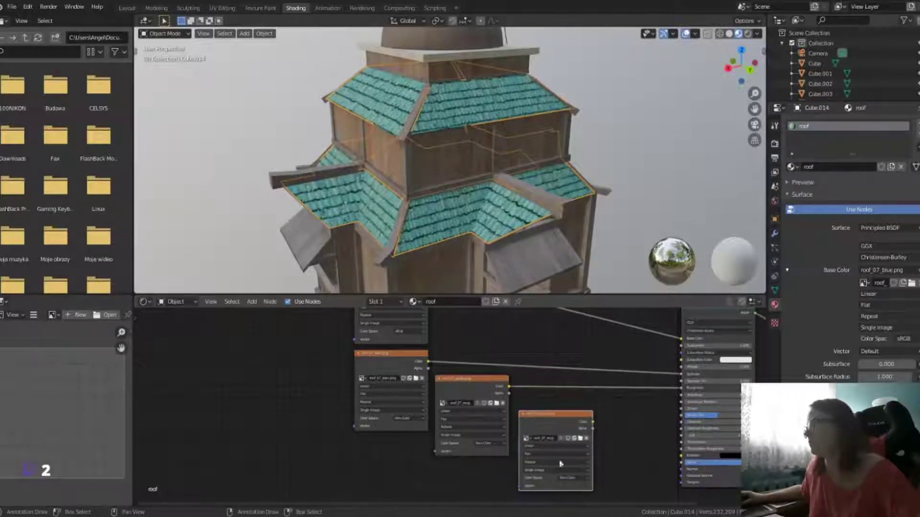
pyautogui.click(586, 437)
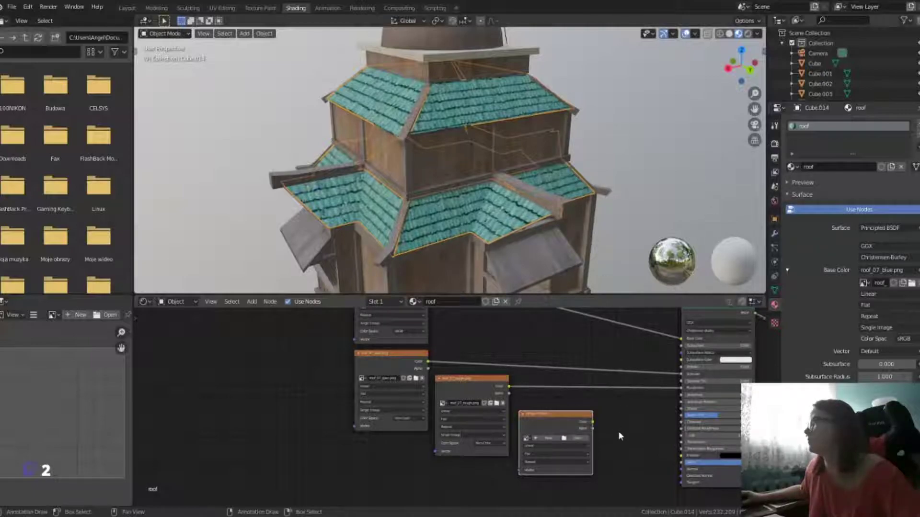
pyautogui.click(252, 301)
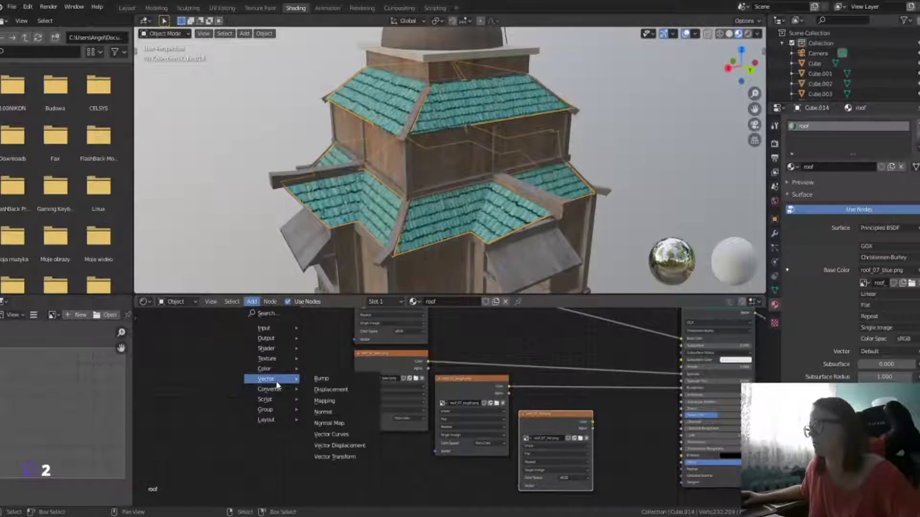
# Step: Route the fourth roof image through a new Normal Map node into the shader's Normal input
pyautogui.click(331, 424)
pyautogui.click(619, 439)
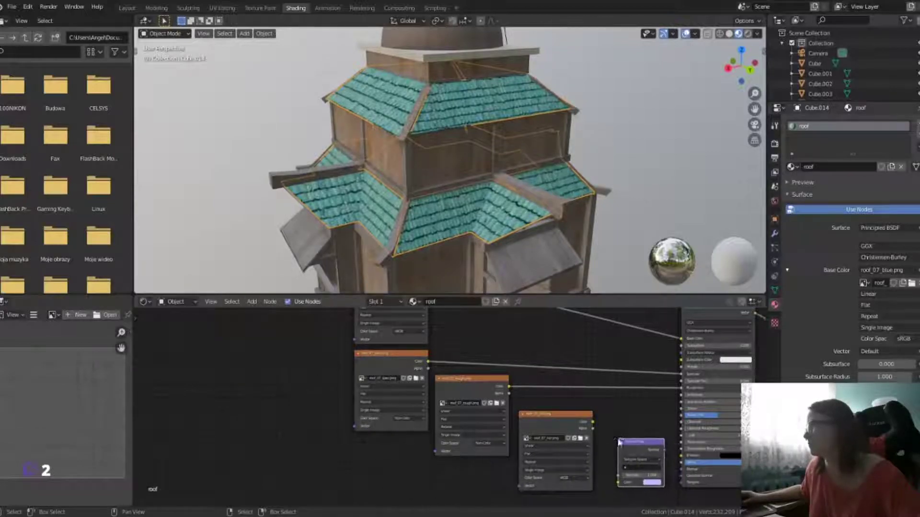
pyautogui.moveTo(663, 449); pyautogui.dragTo(681, 469)
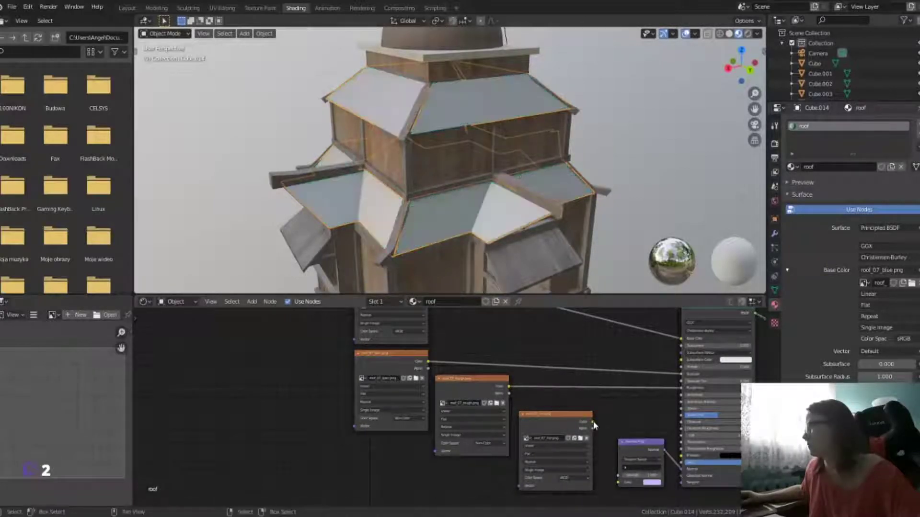
pyautogui.moveTo(593, 421); pyautogui.dragTo(618, 481)
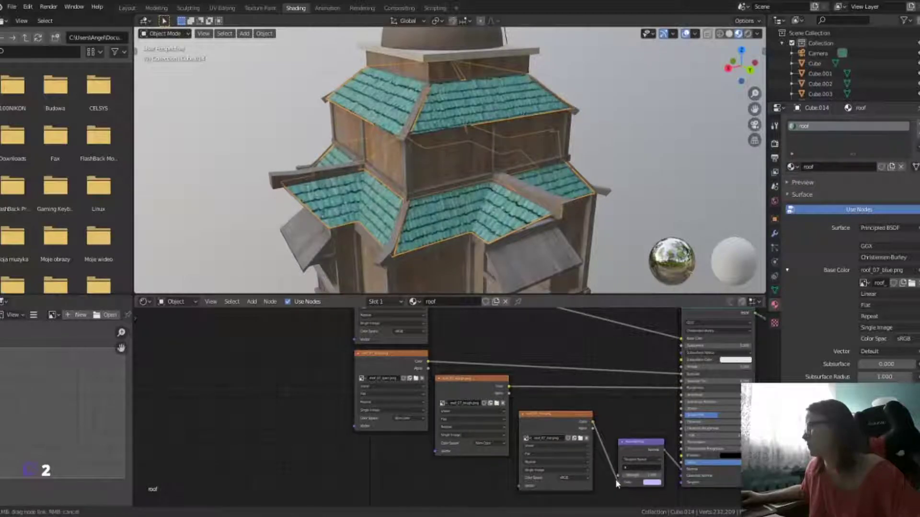
pyautogui.click(568, 477)
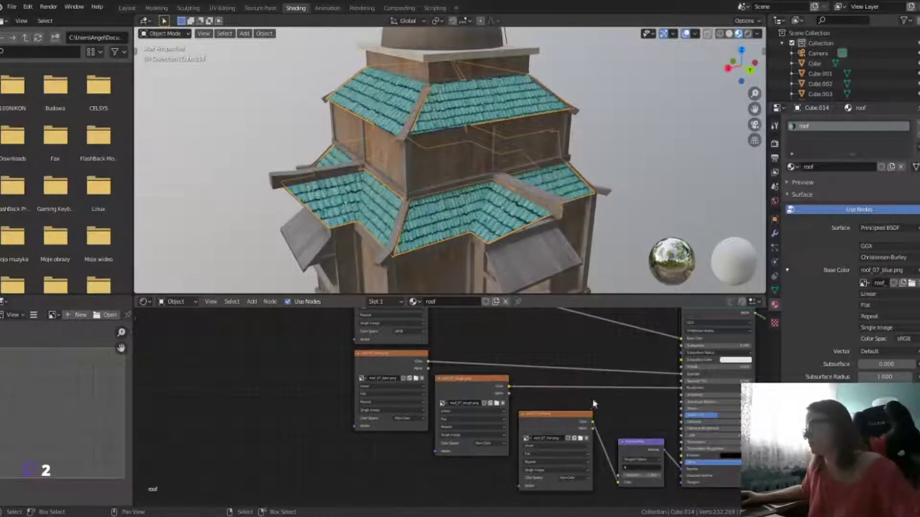
# Step: Save the file and orbit around to view the tower's tiled roof
pyautogui.moveTo(411, 177)
pyautogui.mouseDown(button='middle')
pyautogui.moveTo(472, 193)
pyautogui.moveTo(477, 173)
pyautogui.moveTo(444, 183)
pyautogui.mouseUp(button='middle')
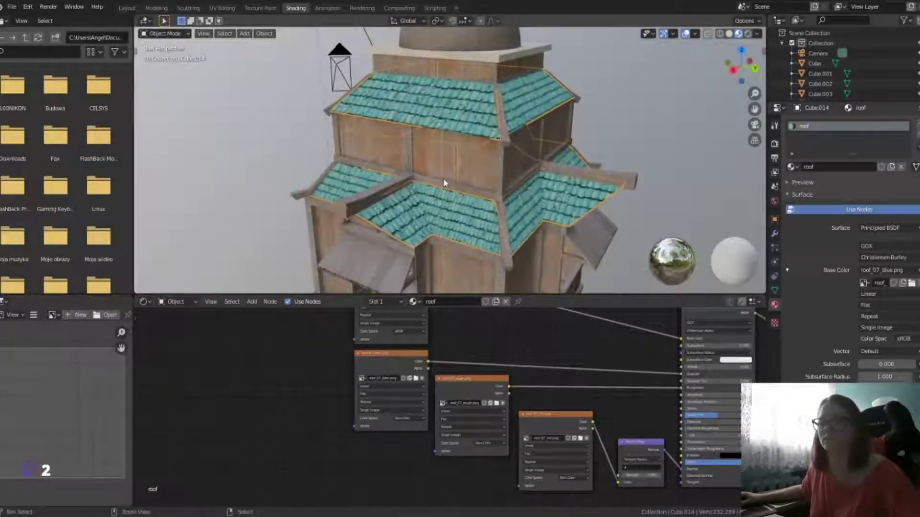
pyautogui.hotkey('ctrl', 's')
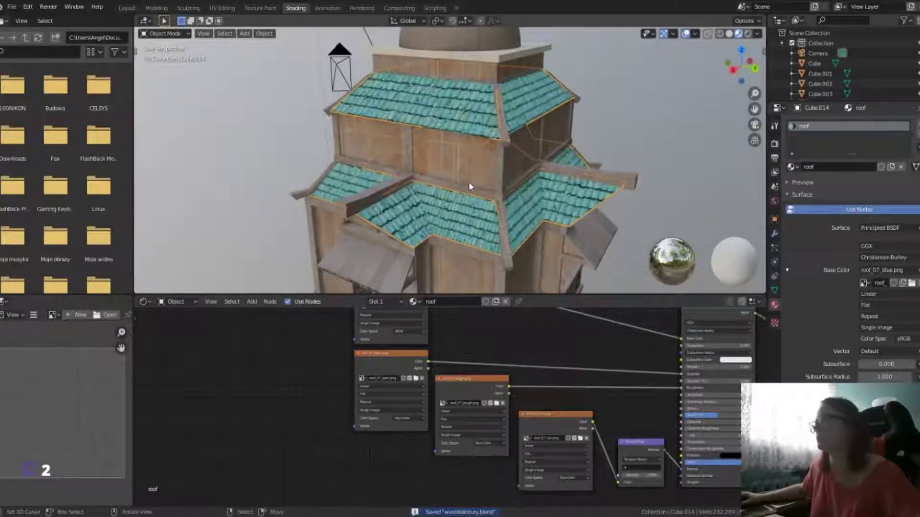
pyautogui.scroll(-3, 468, 182)
pyautogui.moveTo(483, 170)
pyautogui.mouseDown(button='middle')
pyautogui.moveTo(470, 230)
pyautogui.moveTo(367, 182)
pyautogui.moveTo(536, 176)
pyautogui.moveTo(446, 234)
pyautogui.moveTo(335, 205)
pyautogui.mouseUp(button='middle')
pyautogui.scroll(3, 406, 162)
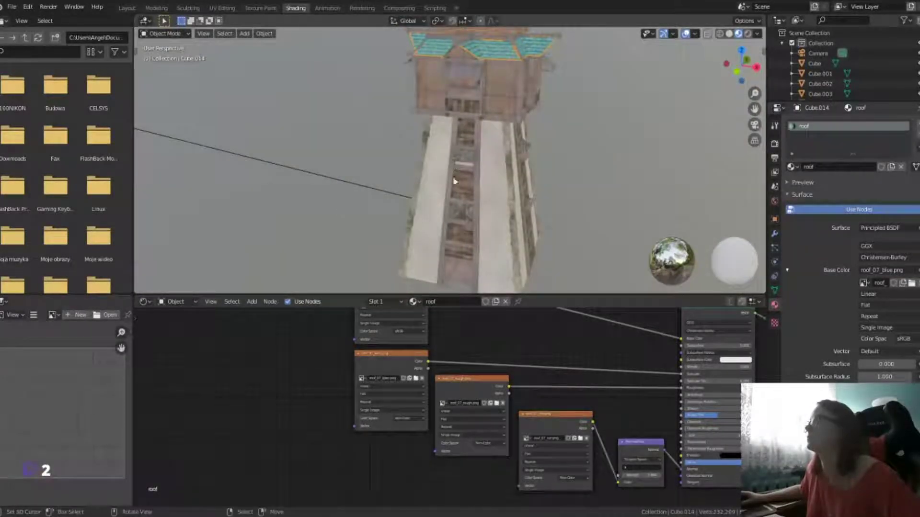